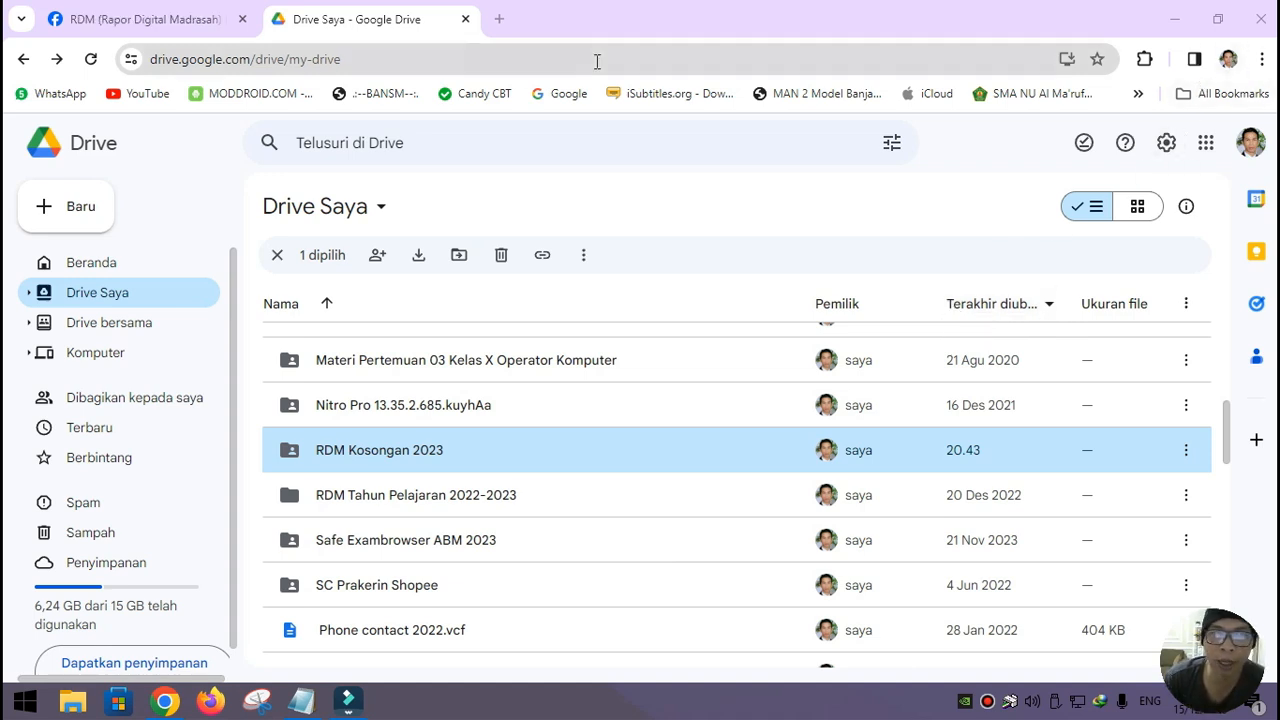
- Briefly show the desktop, return to the Google Drive window and open Chrome's main menu
{"action": "left_click", "coordinate": [1175, 19]}
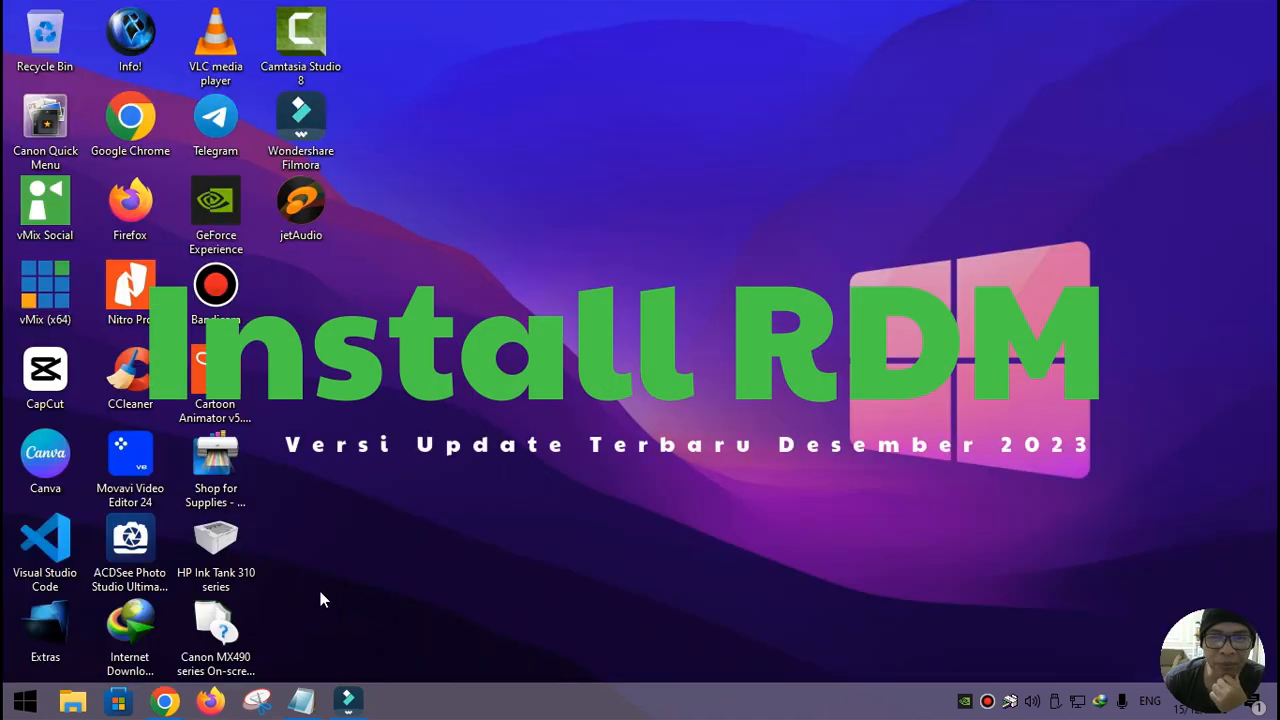
{"action": "left_click", "coordinate": [165, 700]}
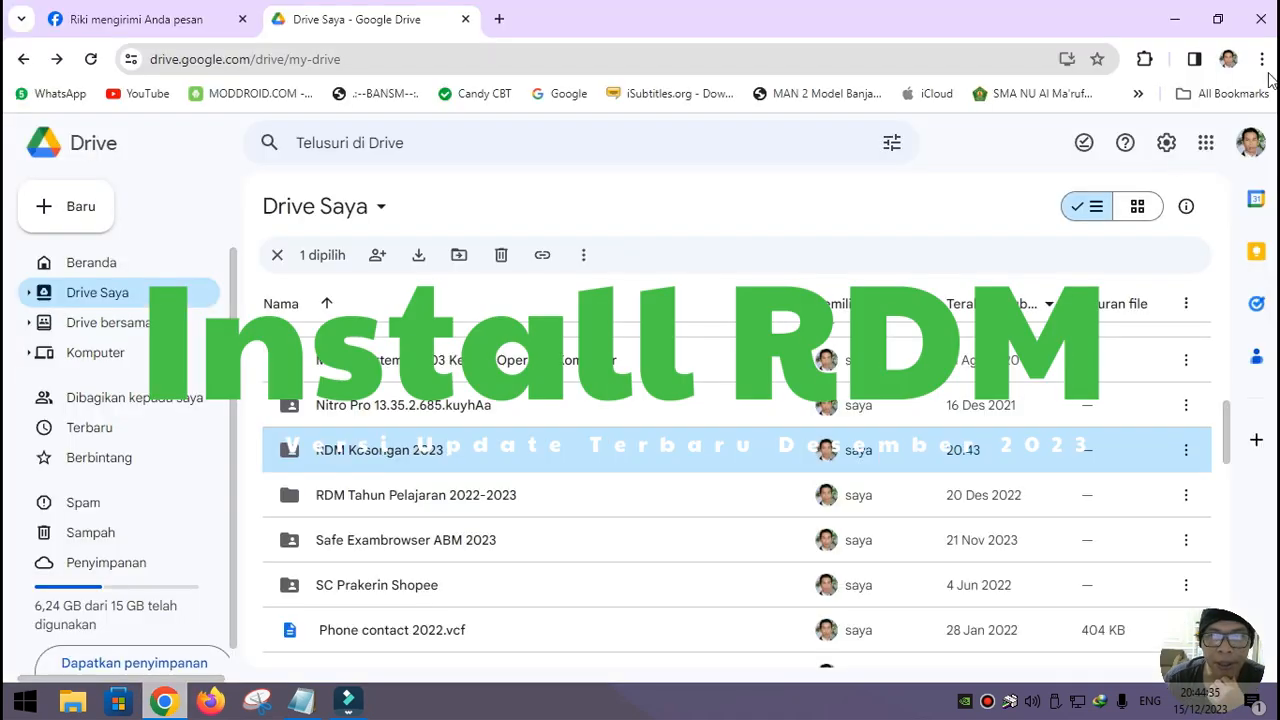
{"action": "left_click", "coordinate": [1262, 59]}
- Open a new Incognito window and close the Google Drive window
{"action": "left_click", "coordinate": [1135, 156]}
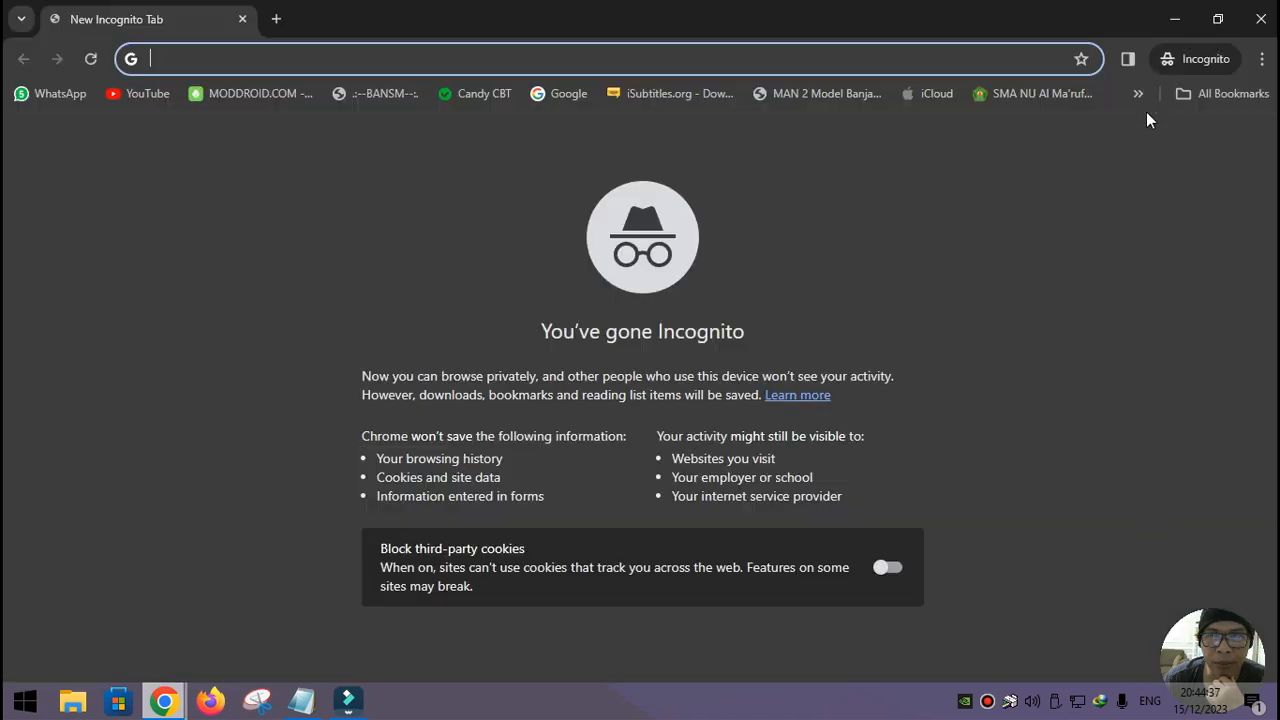
{"action": "left_click", "coordinate": [1174, 20]}
{"action": "left_click", "coordinate": [1261, 19]}
{"action": "left_click", "coordinate": [163, 710]}
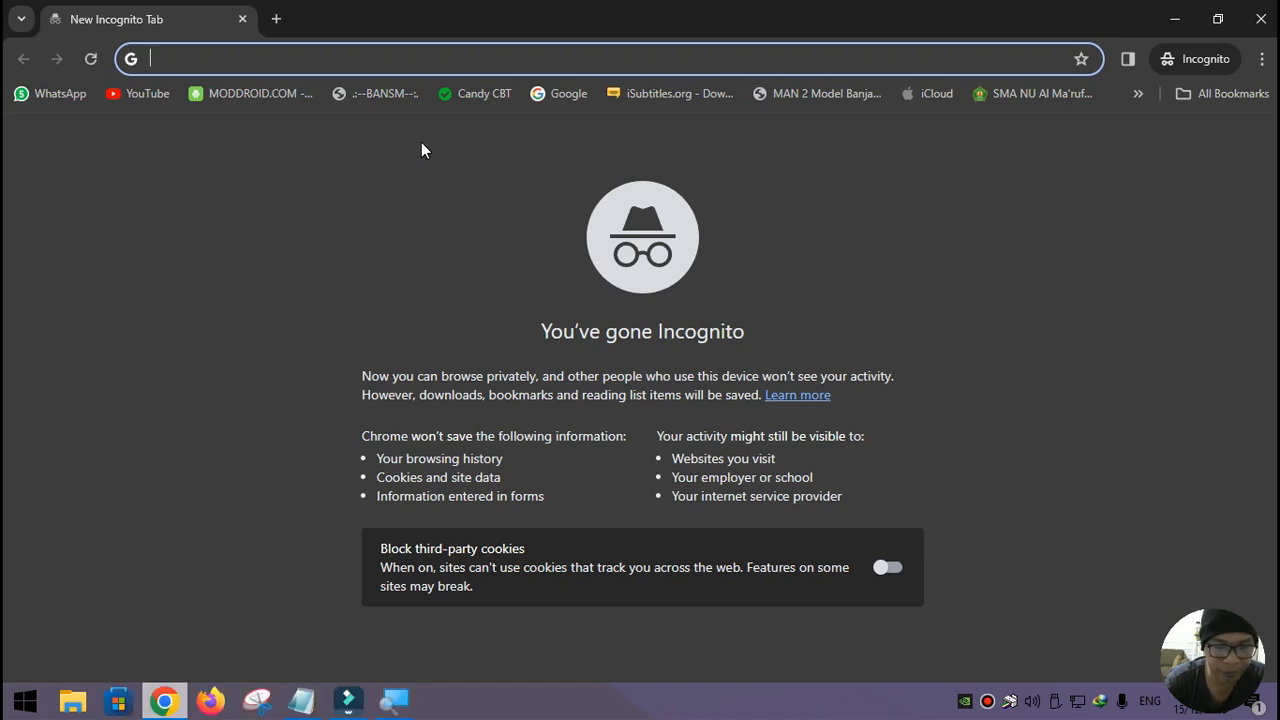
- Go to gmail.com and start creating a Google account for personal use
{"action": "type", "text": "gmail.com"}
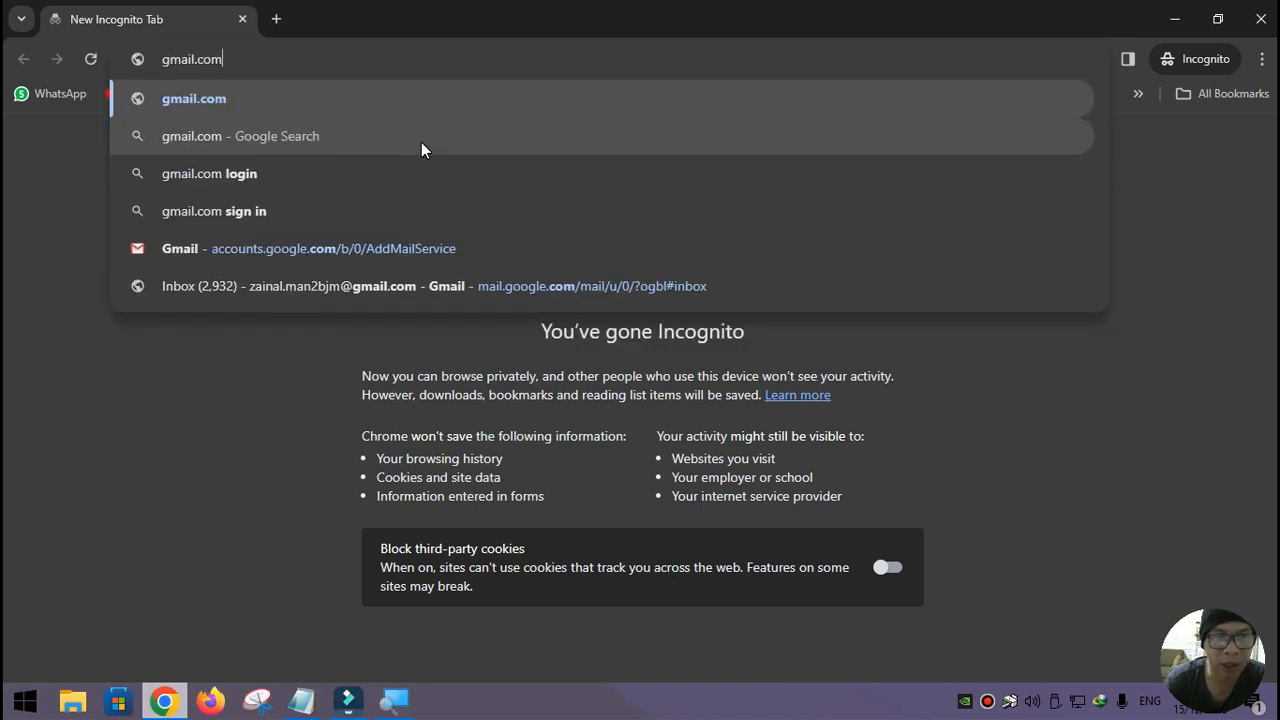
{"action": "key", "text": "Return"}
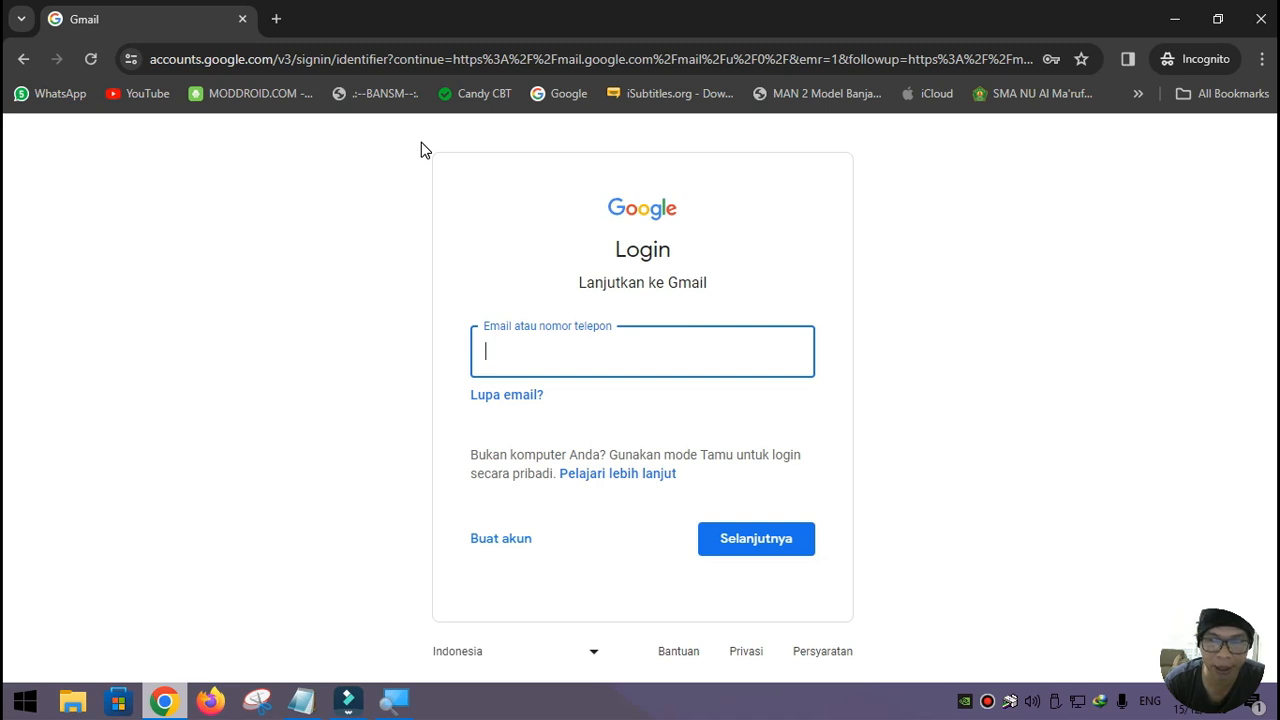
{"action": "left_click", "coordinate": [521, 549]}
{"action": "left_click", "coordinate": [586, 408]}
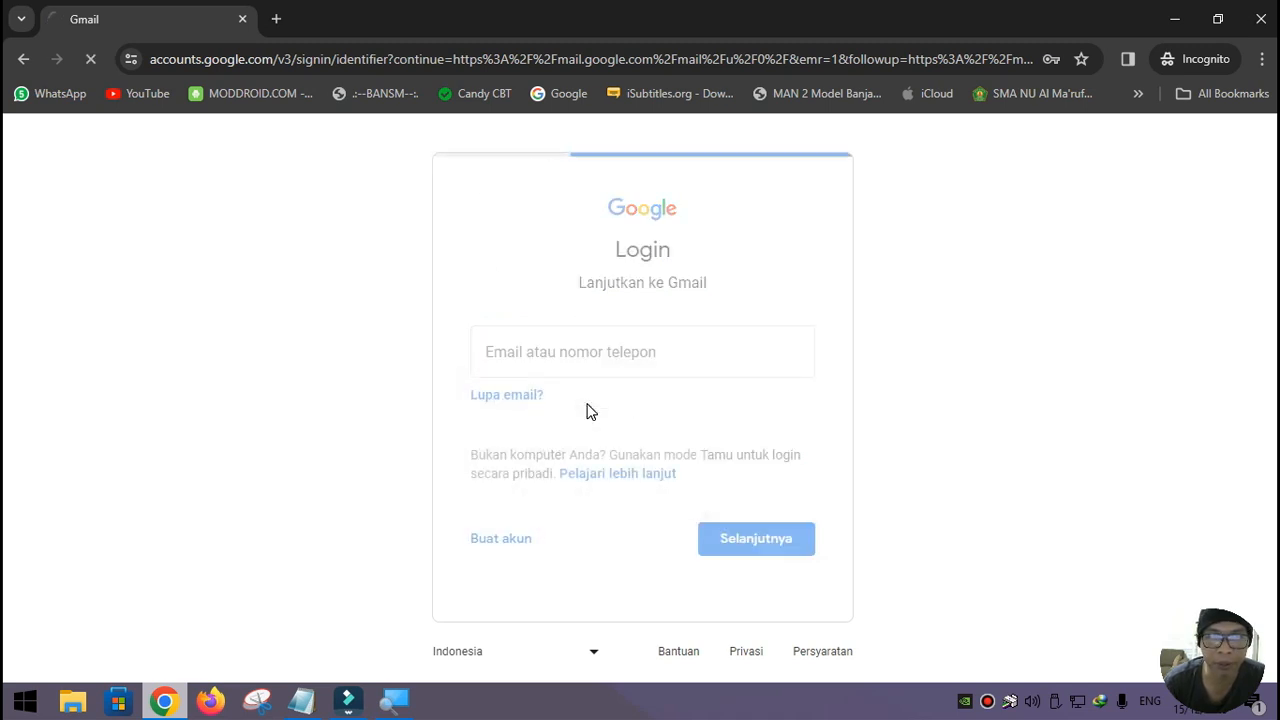
- Enter the new account holder's first and last name and continue
{"action": "type", "text": "mtsnuru"}
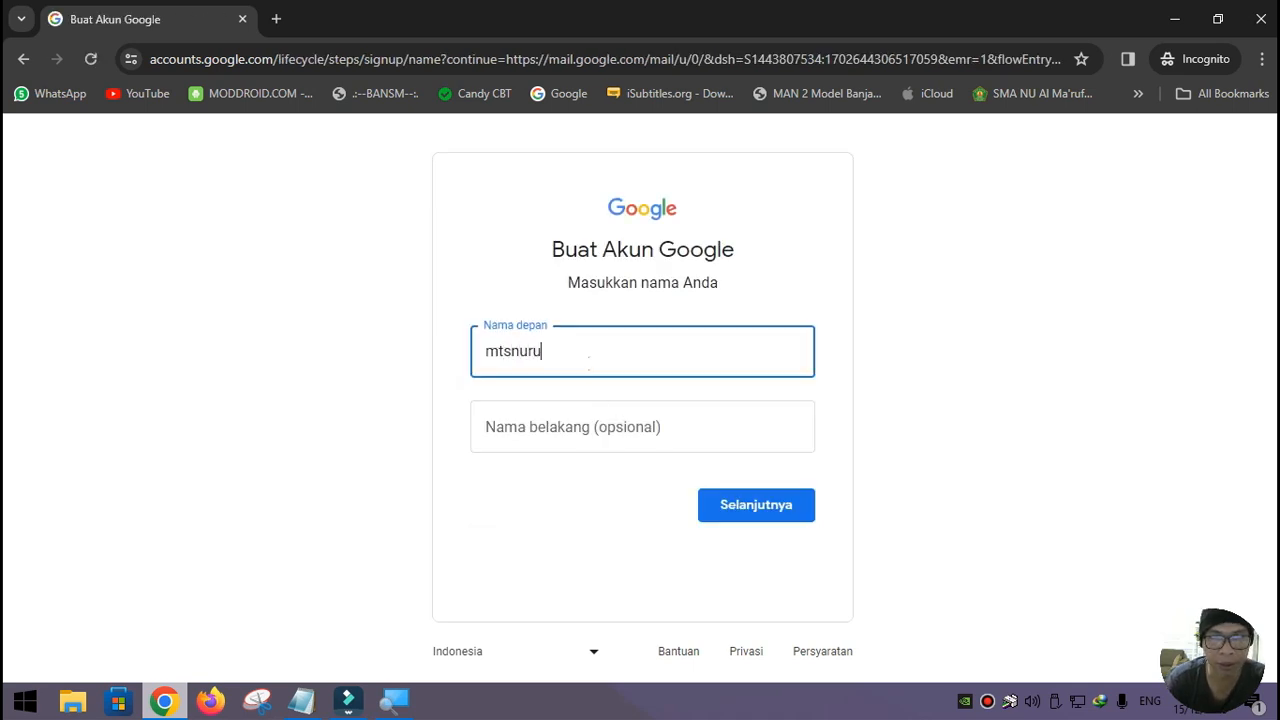
{"action": "key", "text": "BackSpace"}
{"action": "key", "text": "BackSpace"}
{"action": "key", "text": "BackSpace"}
{"action": "key", "text": "BackSpace"}
{"action": "key", "text": "BackSpace"}
{"action": "key", "text": "BackSpace"}
{"action": "key", "text": "BackSpace"}
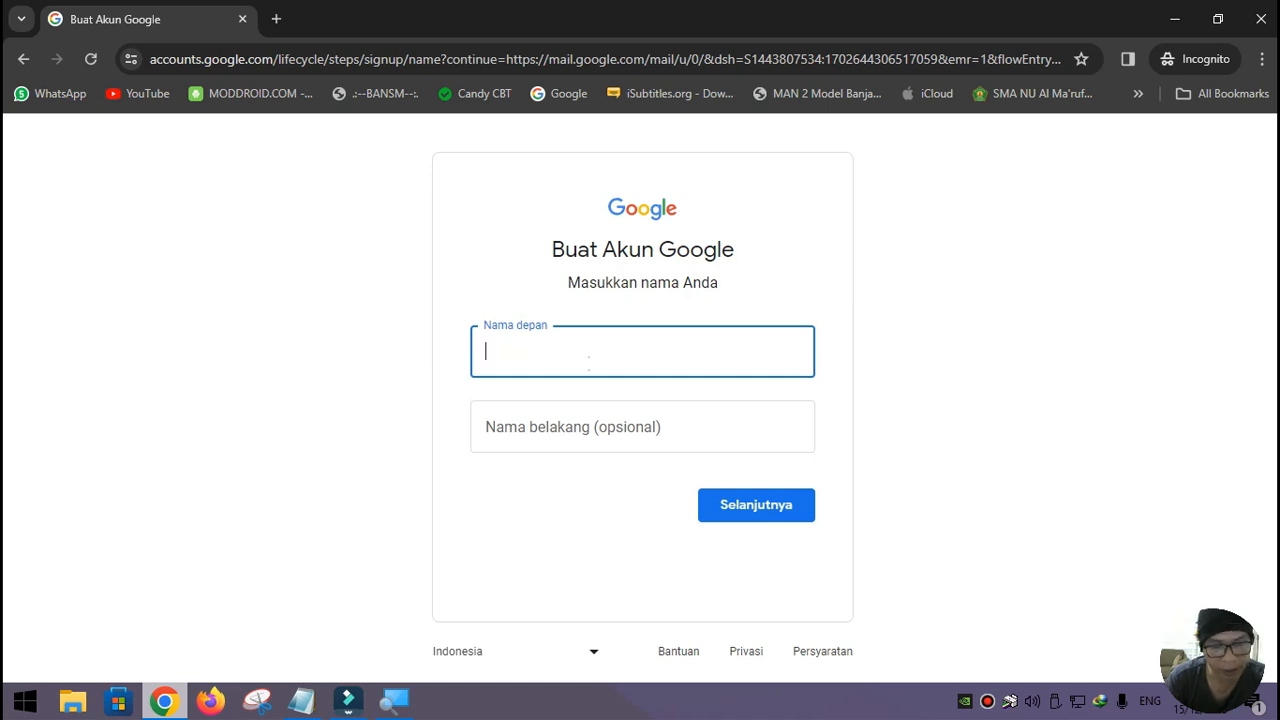
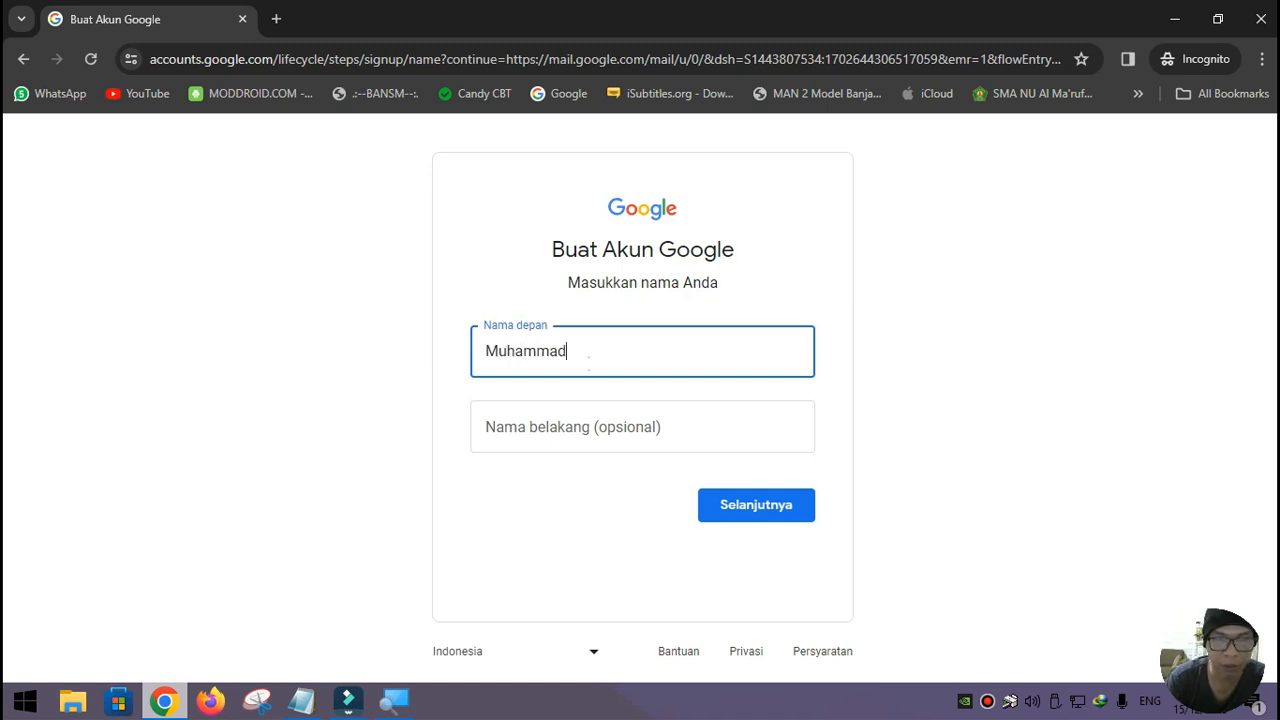
{"action": "key", "text": "Tab"}
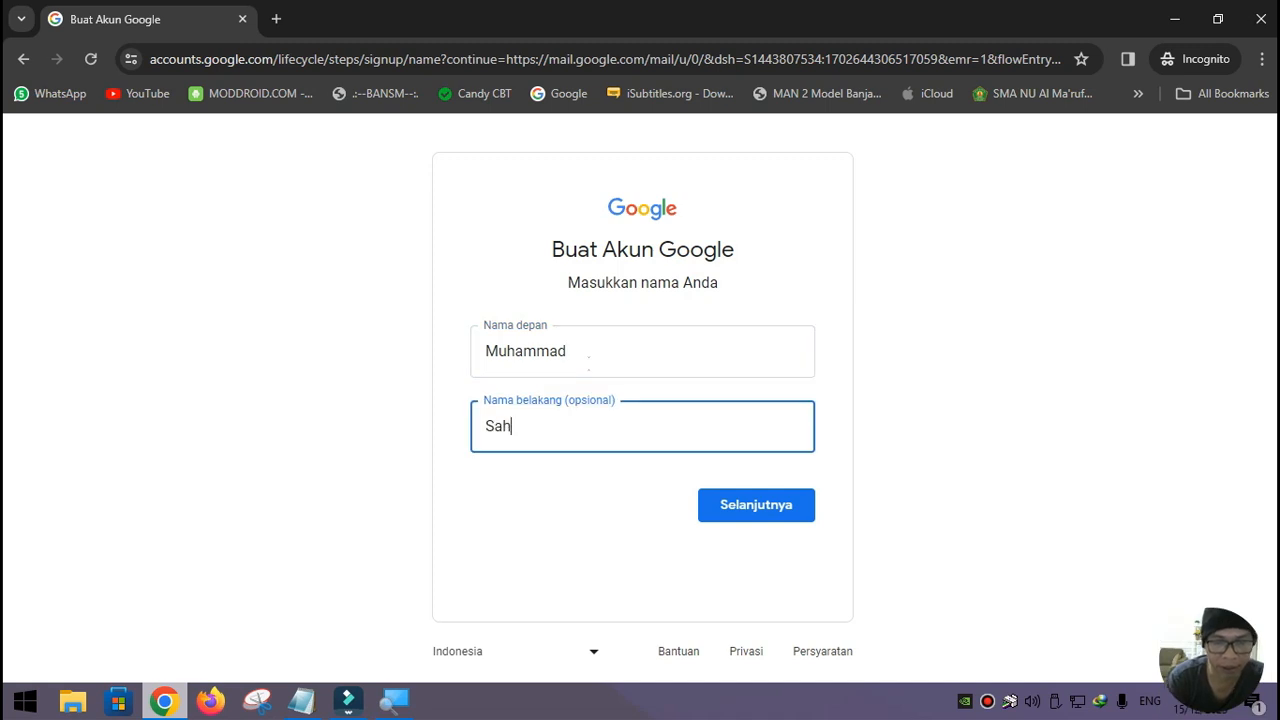
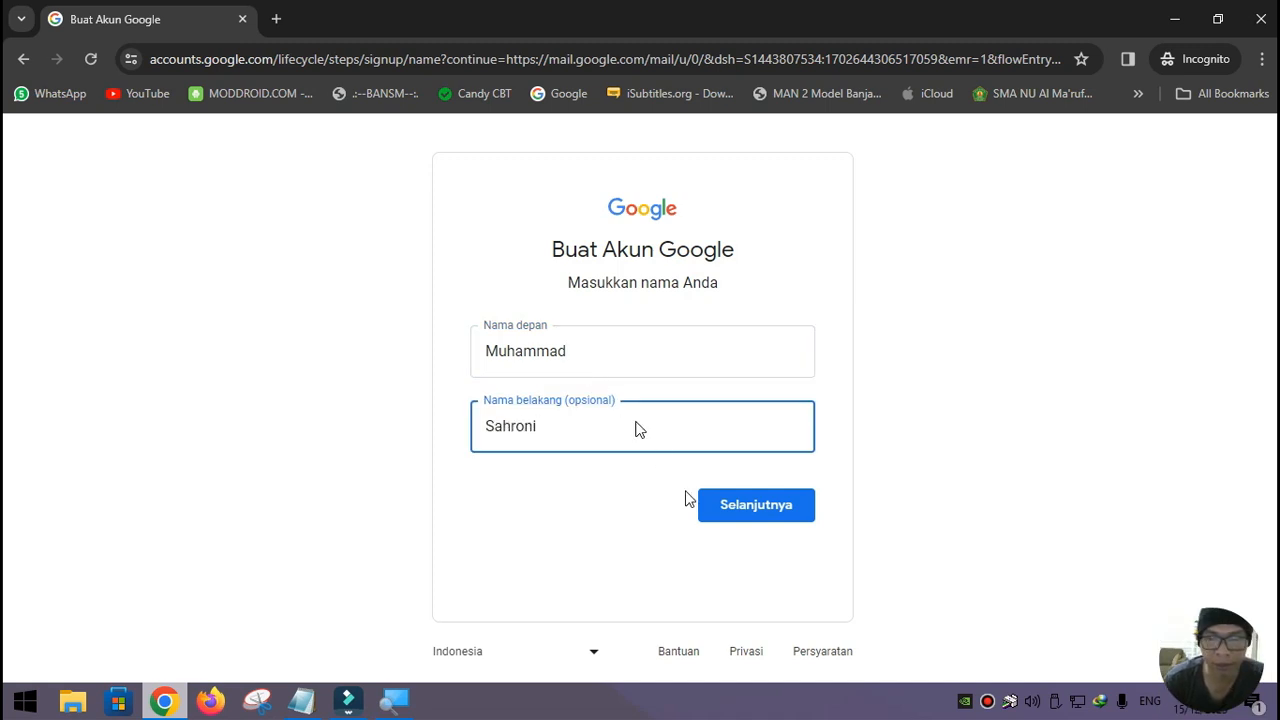
{"action": "left_click", "coordinate": [759, 524]}
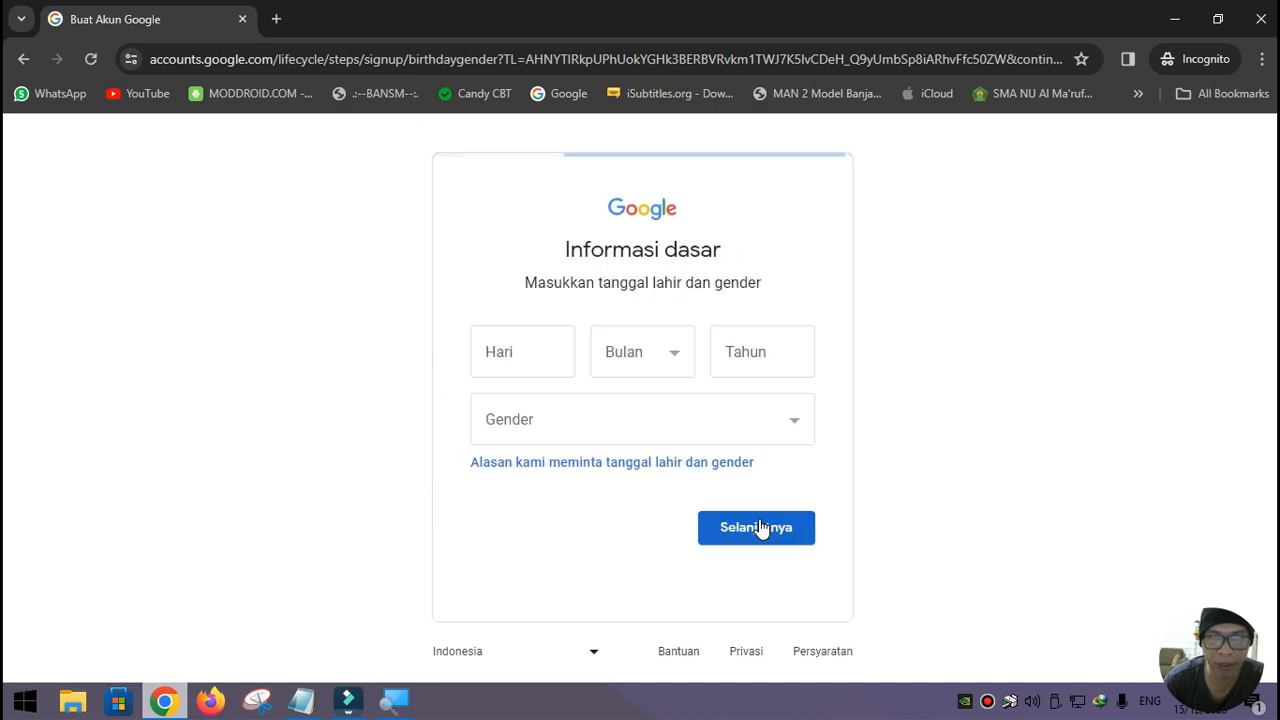
{"action": "left_click", "coordinate": [518, 372]}
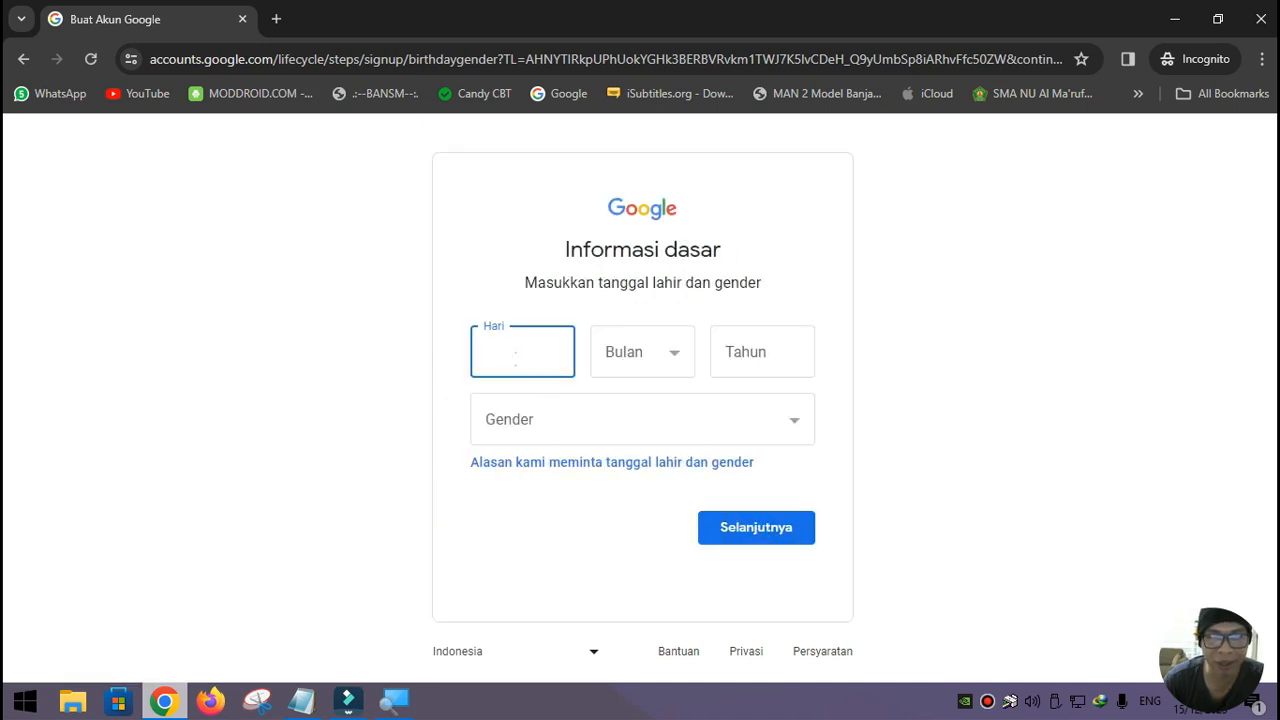
{"action": "type", "text": "14"}
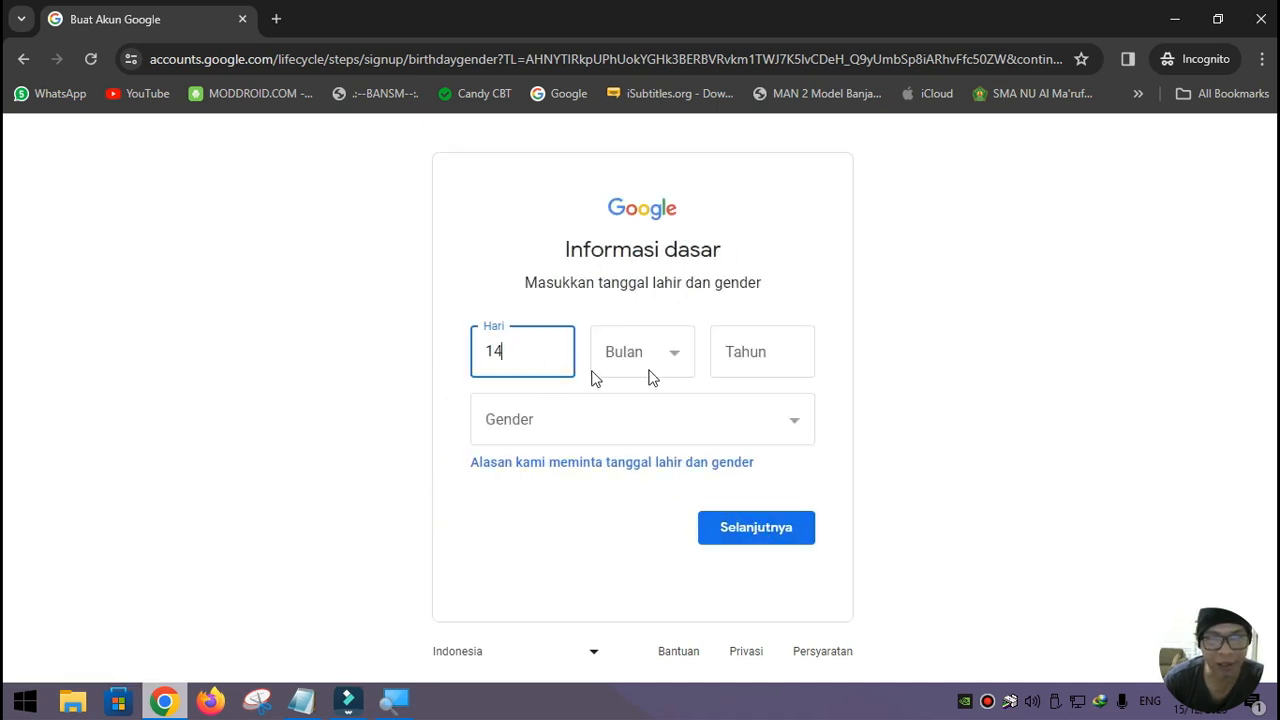
{"action": "left_click", "coordinate": [657, 358]}
{"action": "left_click", "coordinate": [640, 482]}
{"action": "left_click", "coordinate": [745, 356]}
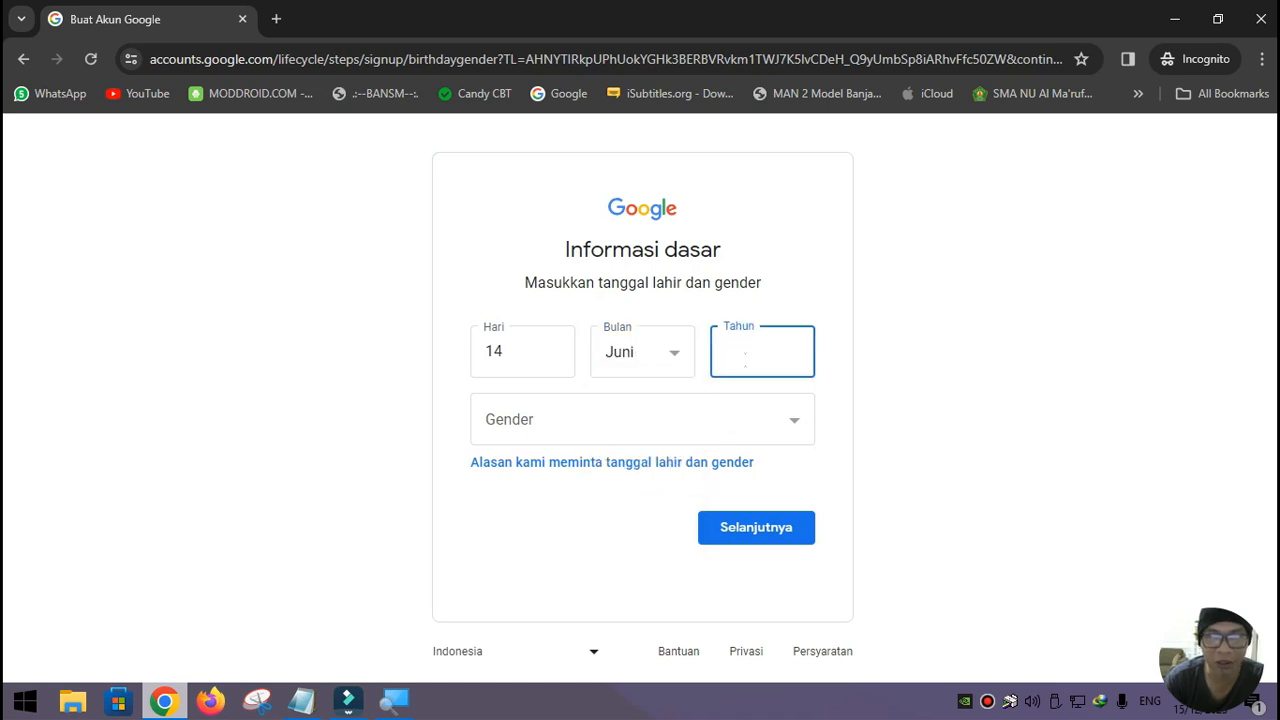
{"action": "type", "text": "1998"}
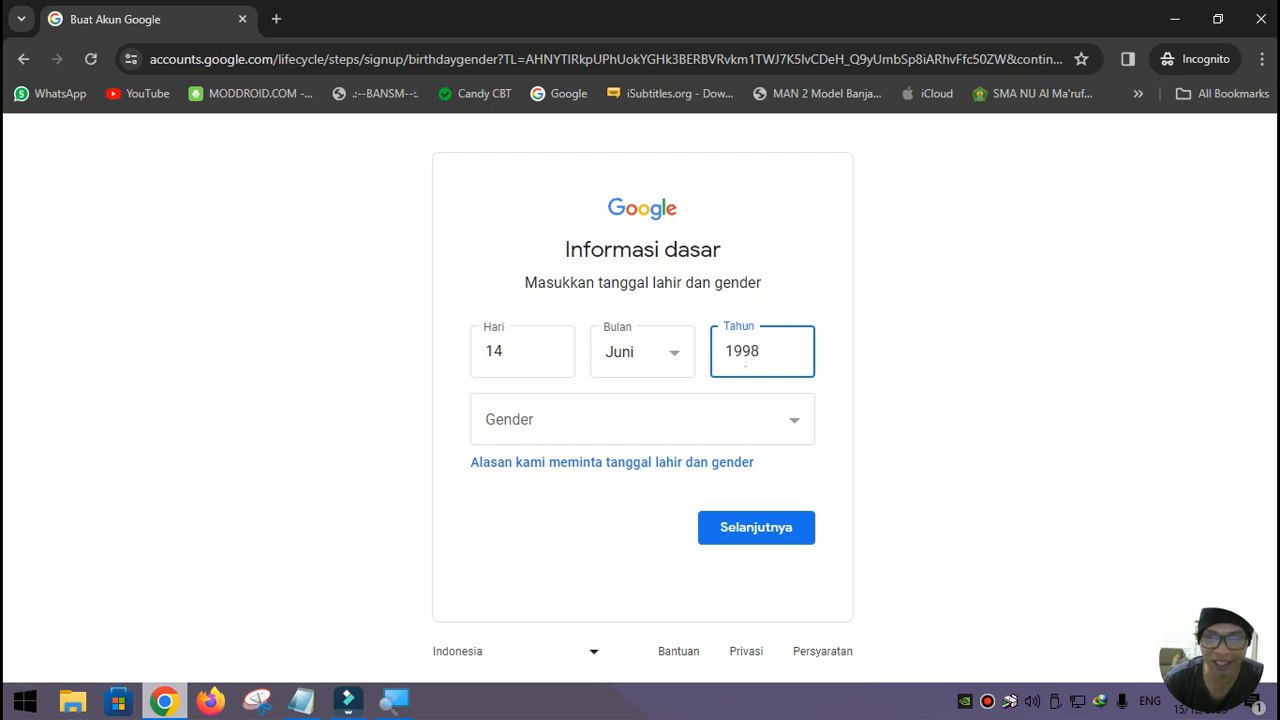
{"action": "left_click", "coordinate": [792, 424]}
{"action": "left_click", "coordinate": [686, 472]}
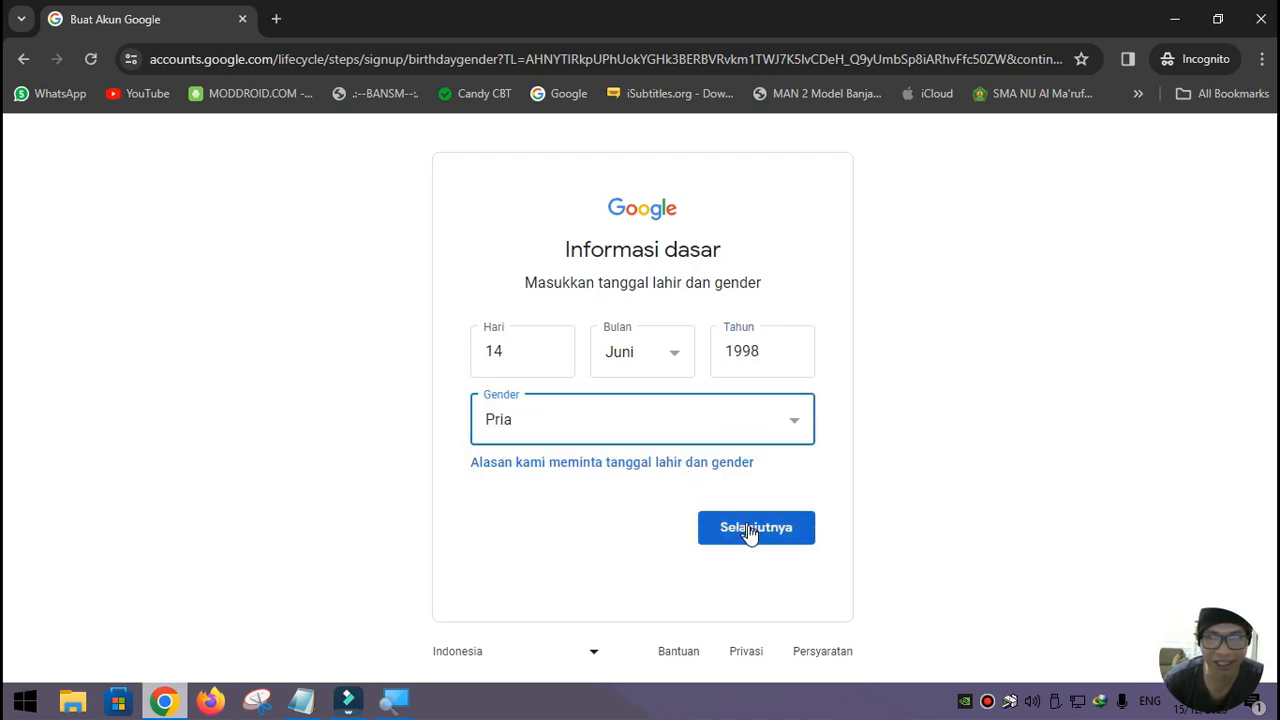
{"action": "left_click", "coordinate": [758, 531]}
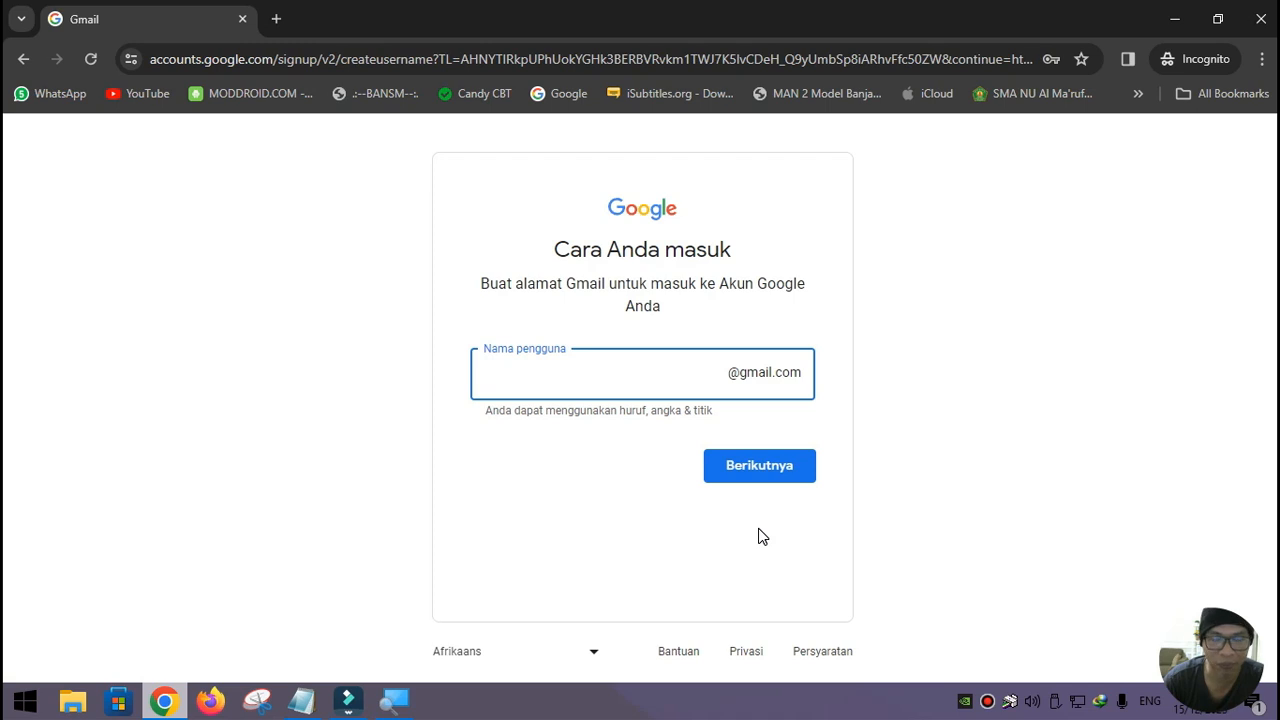
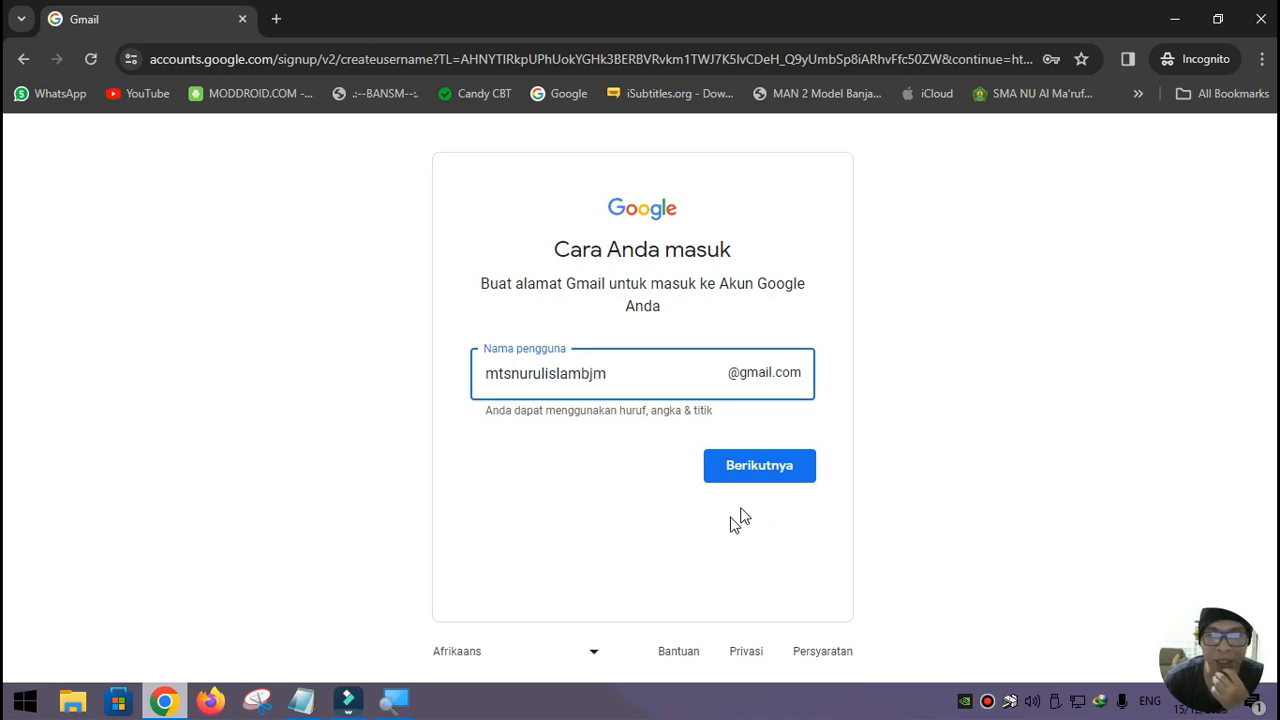
- Try a custom Gmail username, then revise it with dots and the year 2023
{"action": "left_click", "coordinate": [760, 469]}
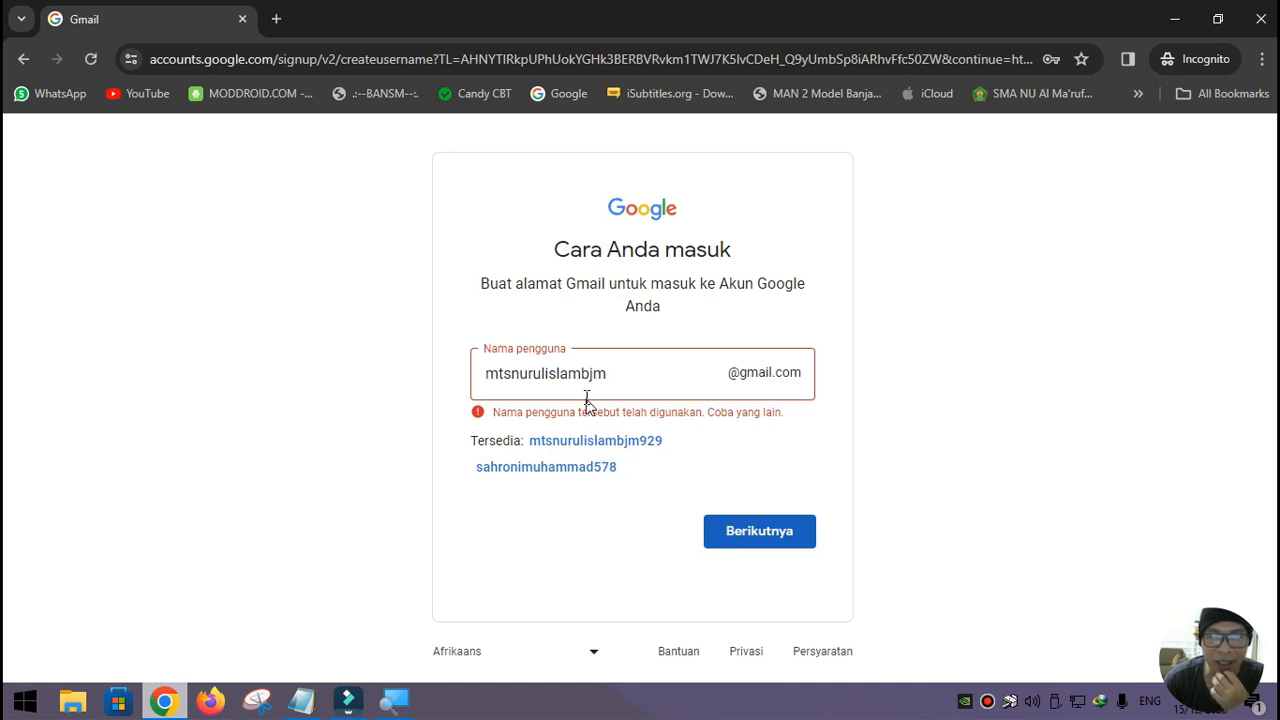
{"action": "left_click", "coordinate": [545, 367]}
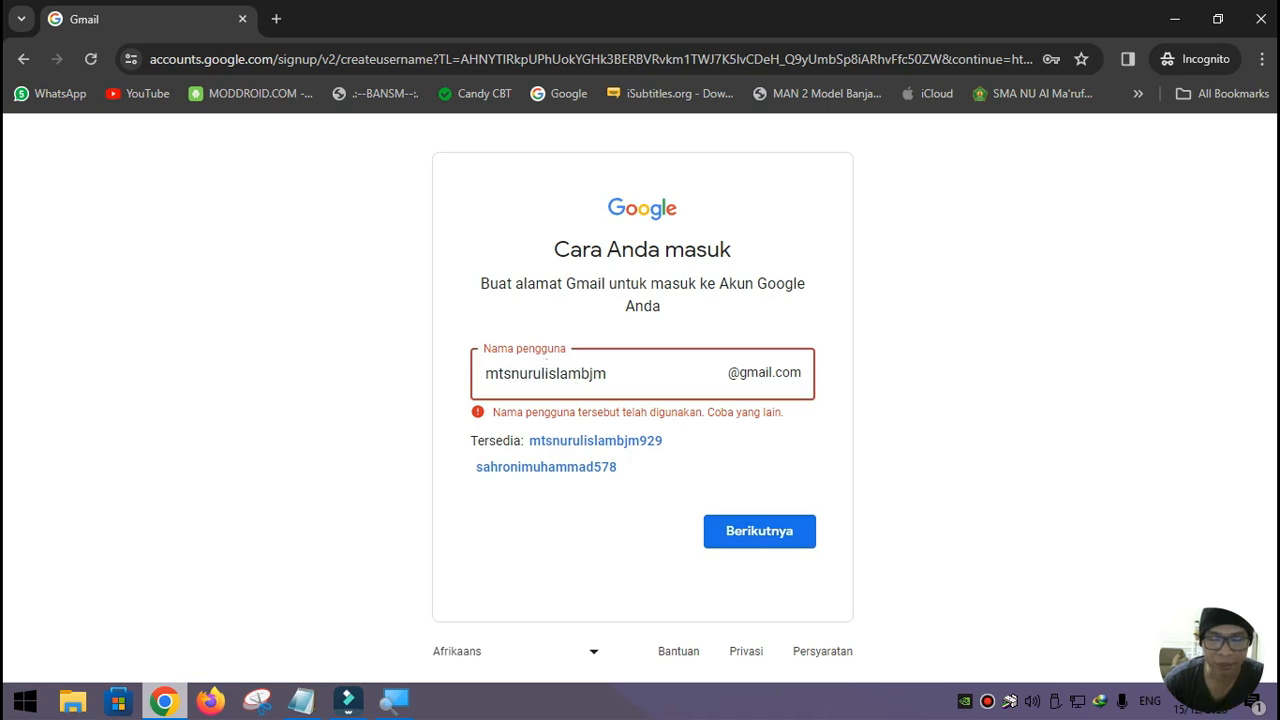
{"action": "type", "text": "_"}
{"action": "key", "text": "BackSpace"}
{"action": "type", "text": "."}
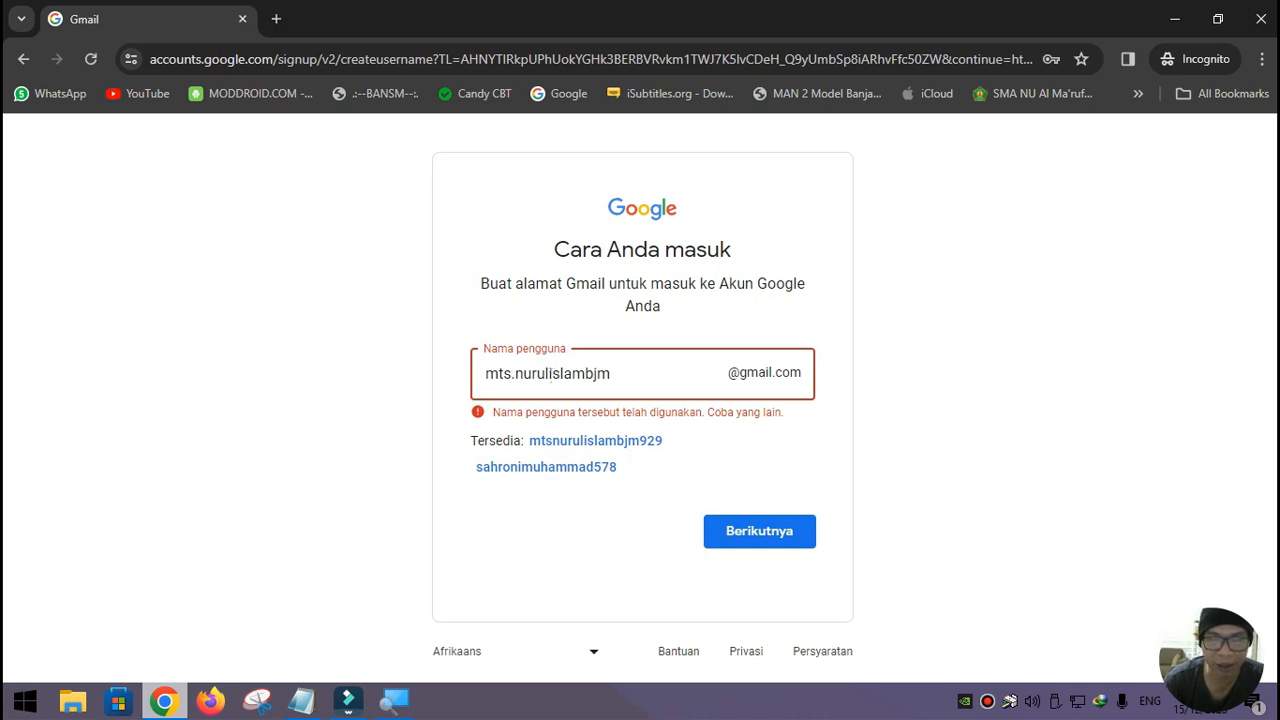
{"action": "type", "text": "."}
{"action": "left_click_drag", "start_coordinate": [589, 374], "coordinate": [627, 378]}
{"action": "type", "text": "2023"}
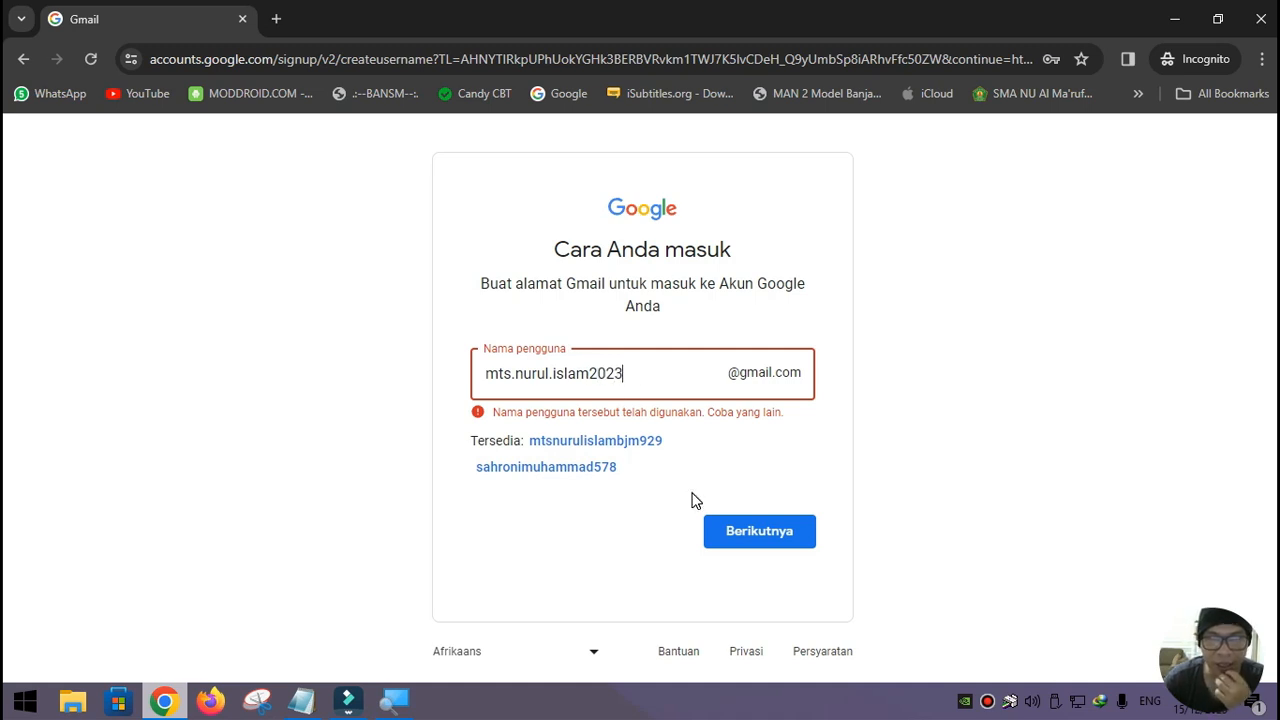
{"action": "left_click", "coordinate": [778, 533]}
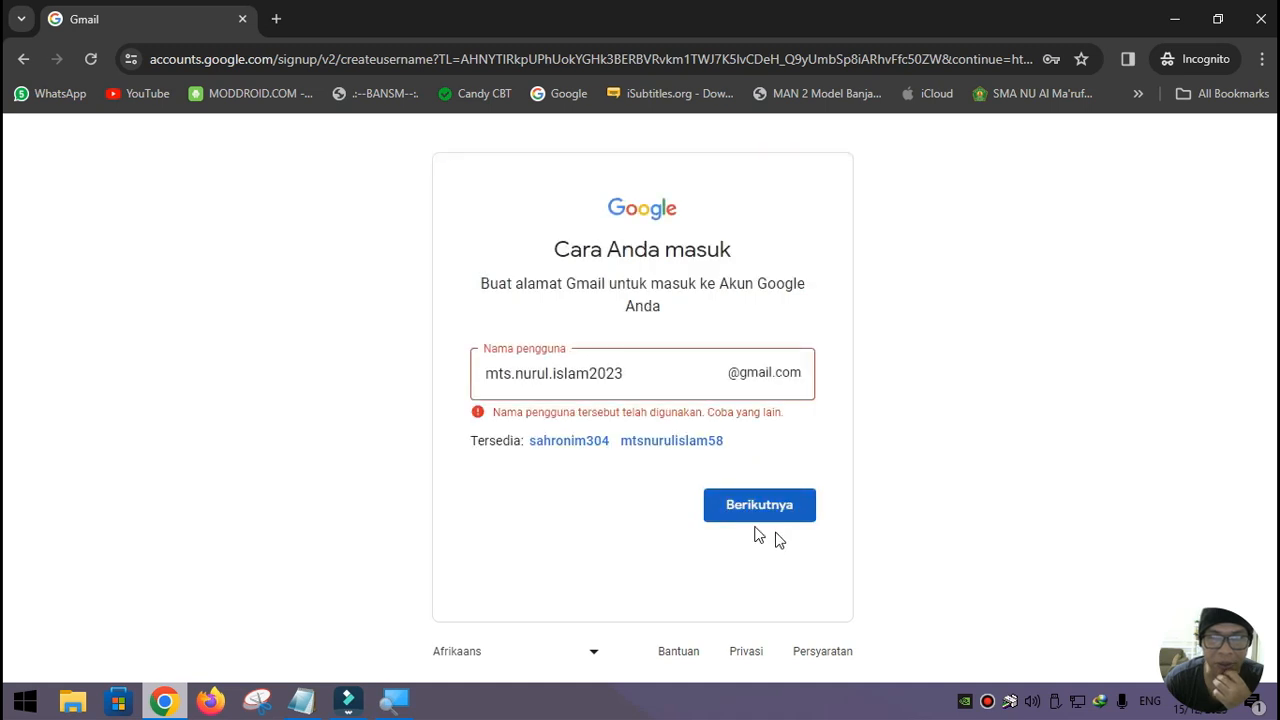
- Remove the dots and shorten the year in the username, then recheck availability
{"action": "left_click", "coordinate": [514, 374]}
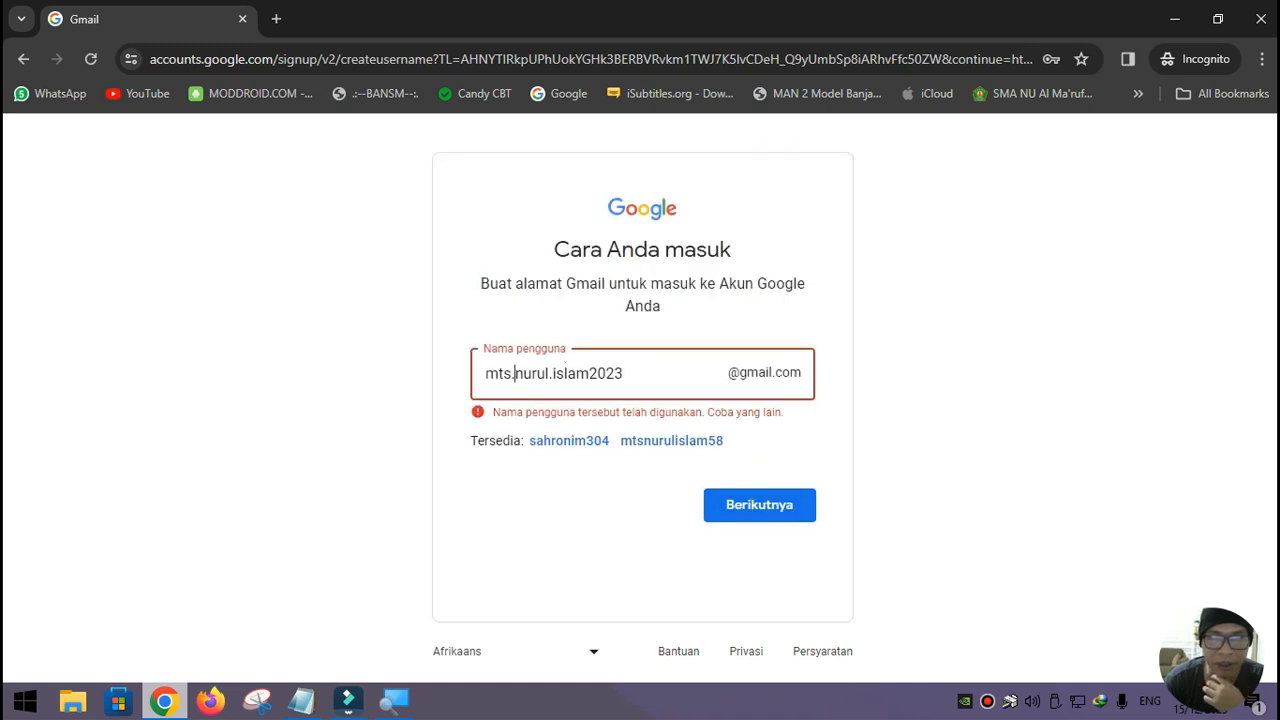
{"action": "key", "text": "BackSpace"}
{"action": "left_click", "coordinate": [551, 374]}
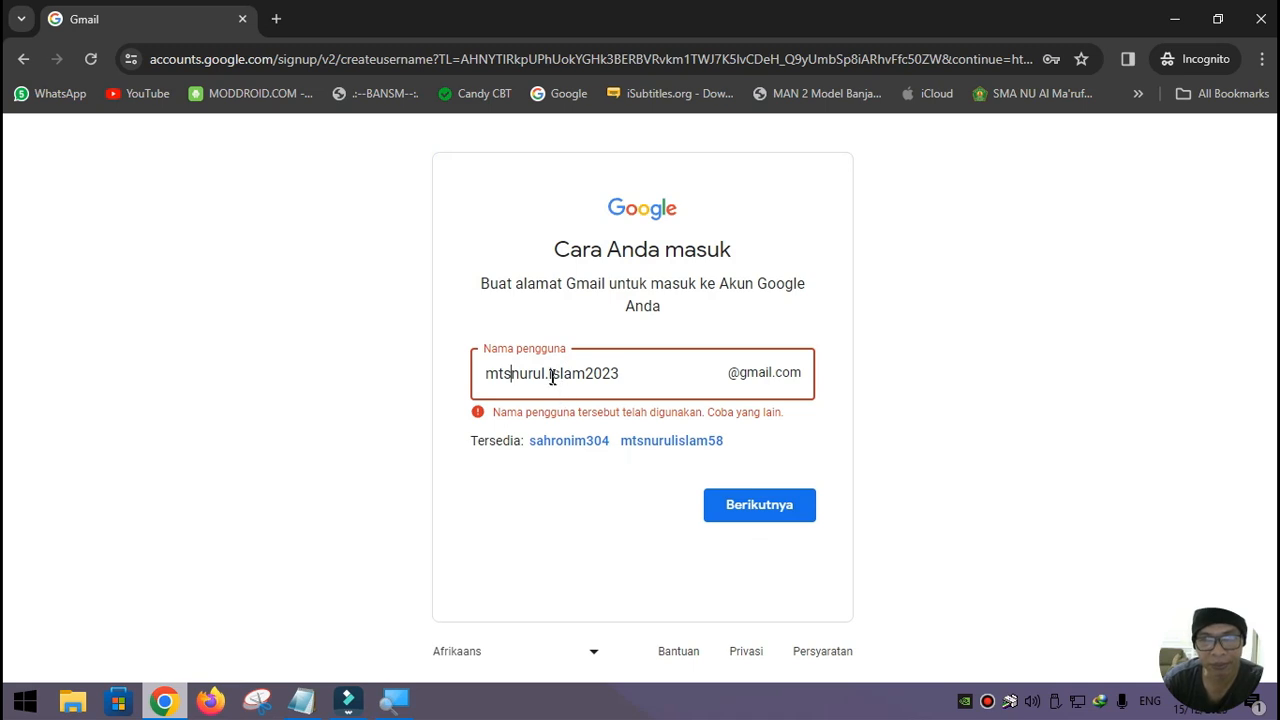
{"action": "key", "text": "BackSpace"}
{"action": "mouse_move", "coordinate": [581, 374]}
{"action": "left_mouse_down"}
{"action": "mouse_move", "coordinate": [615, 374]}
{"action": "mouse_move", "coordinate": [597, 374]}
{"action": "left_mouse_up"}
{"action": "key", "text": "BackSpace"}
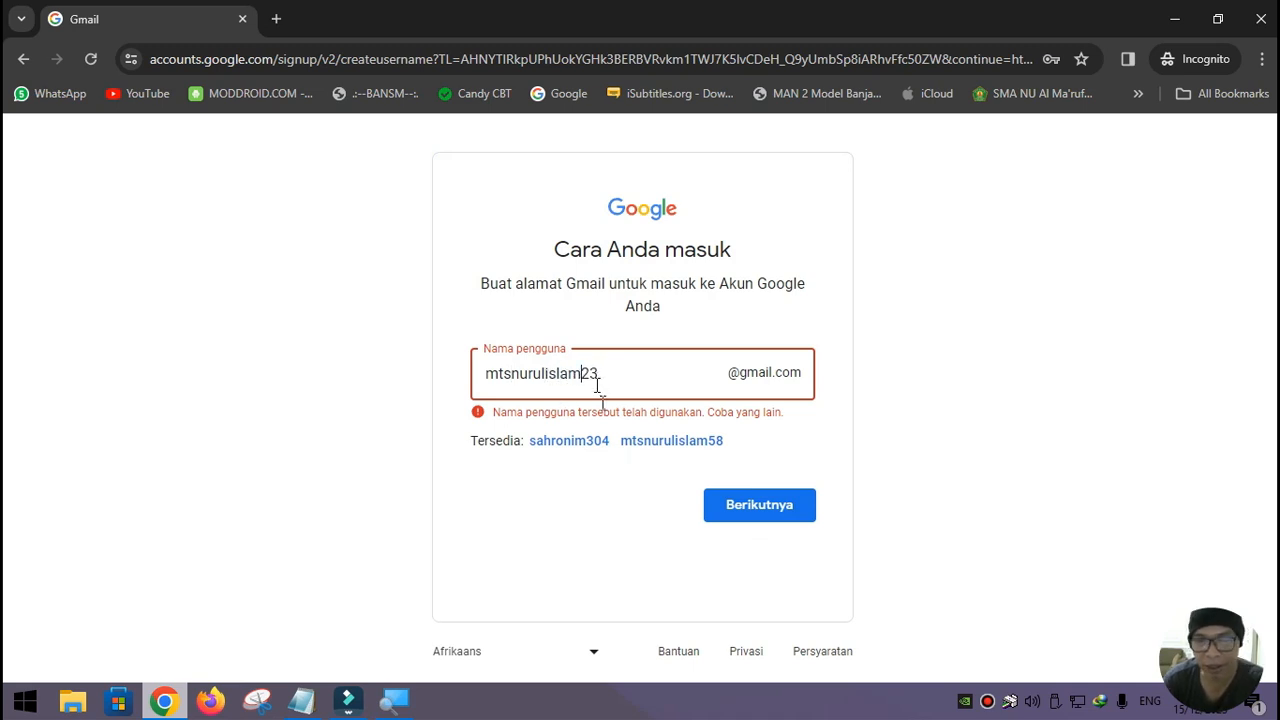
{"action": "left_click", "coordinate": [748, 505]}
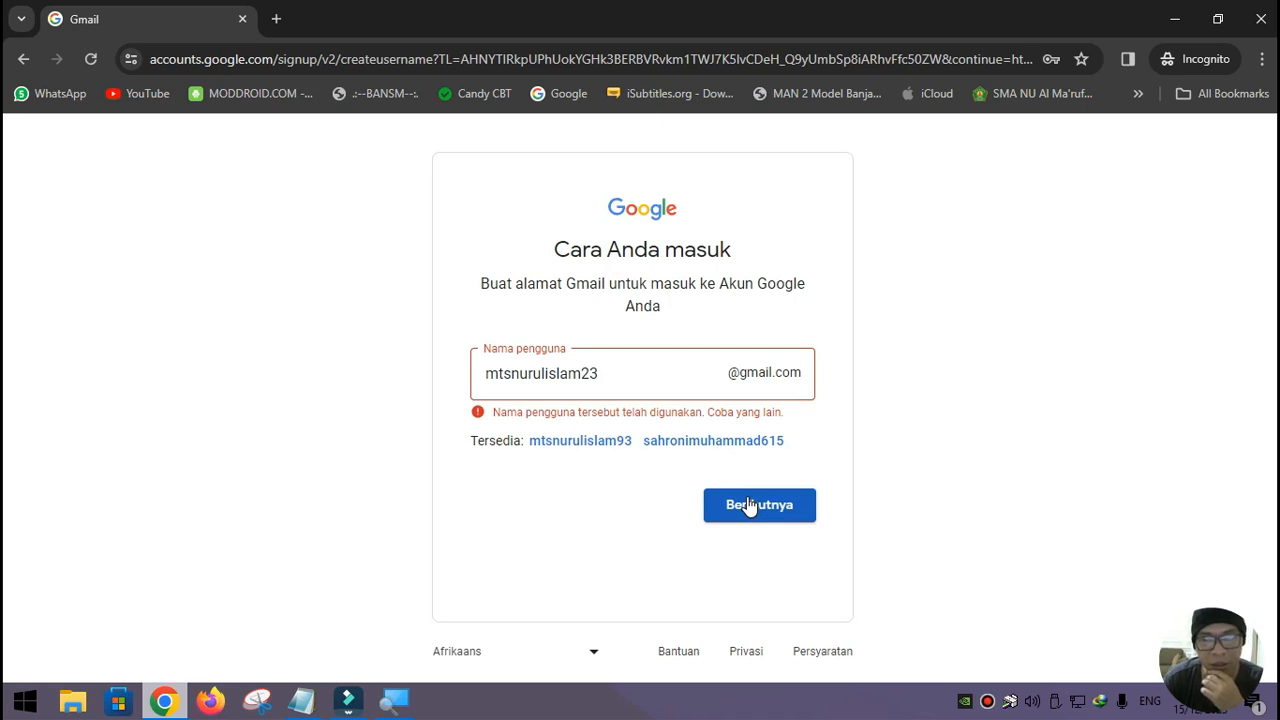
- Rework the username with a 'web' prefix and 'bjm' ending and submit it
{"action": "left_click_drag", "start_coordinate": [582, 374], "coordinate": [606, 374]}
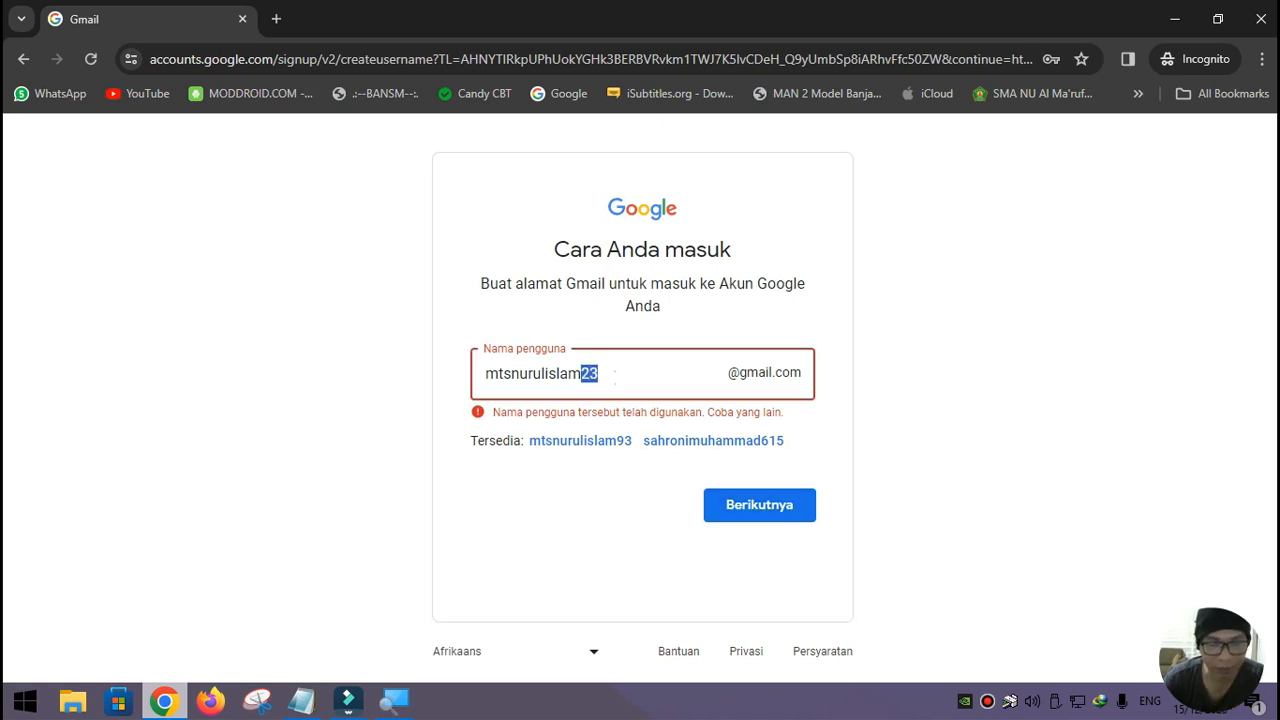
{"action": "type", "text": "web"}
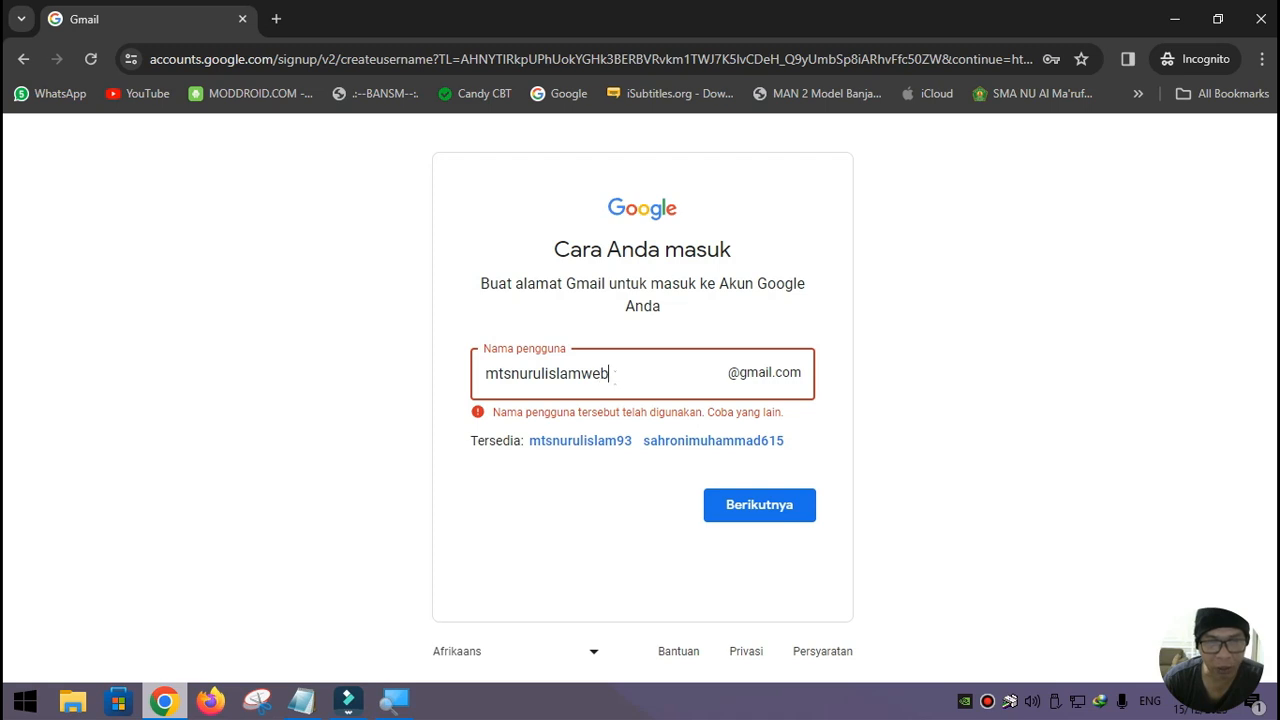
{"action": "left_click", "coordinate": [487, 374]}
{"action": "type", "text": "web"}
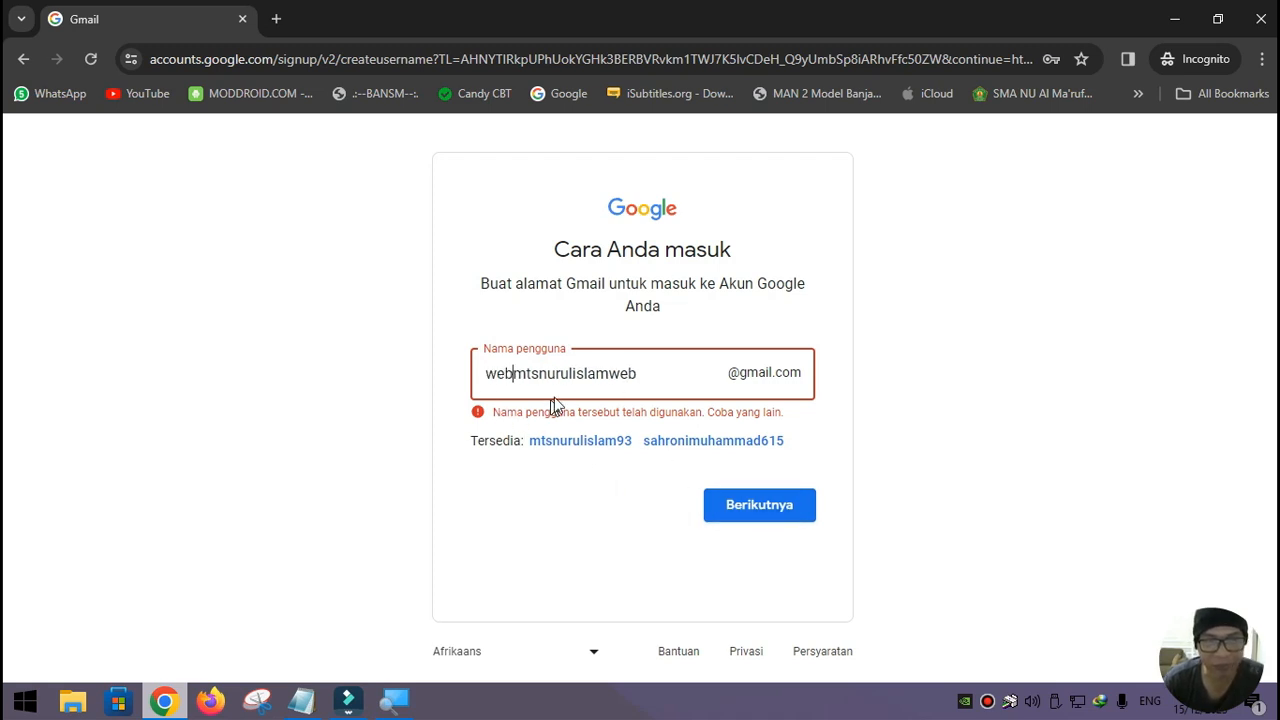
{"action": "left_click_drag", "start_coordinate": [608, 373], "coordinate": [657, 375]}
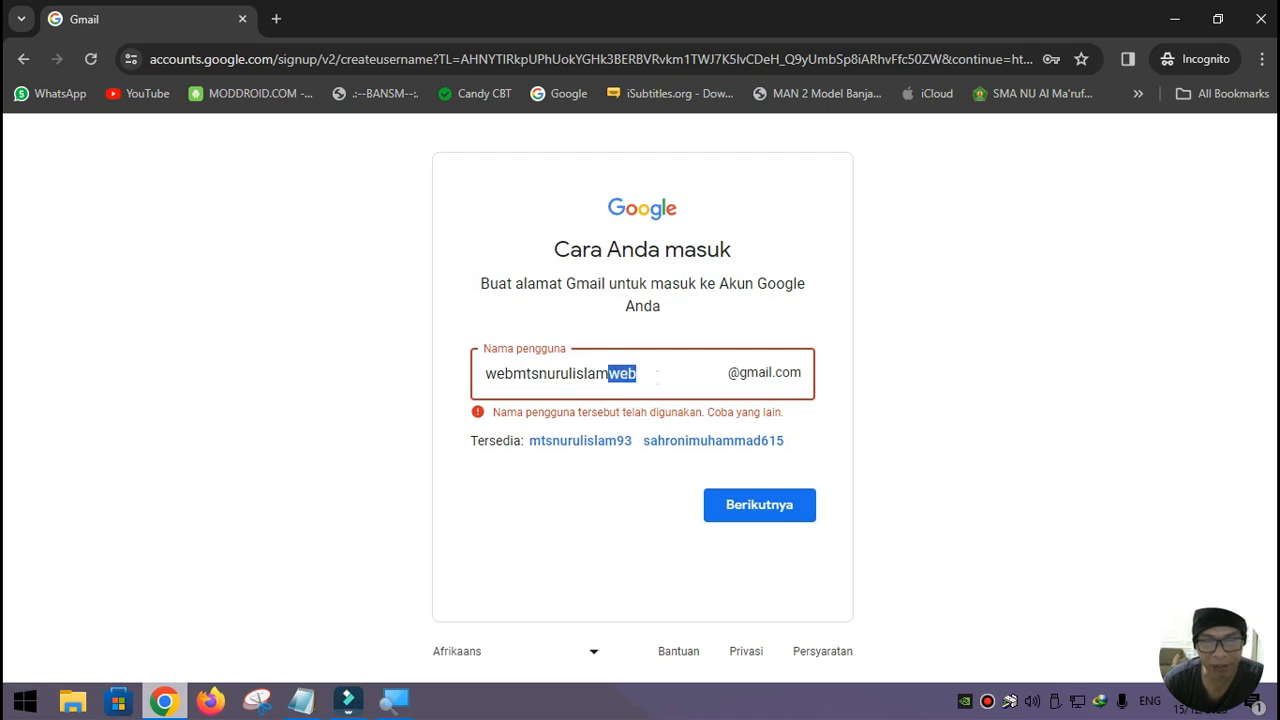
{"action": "type", "text": "bjm"}
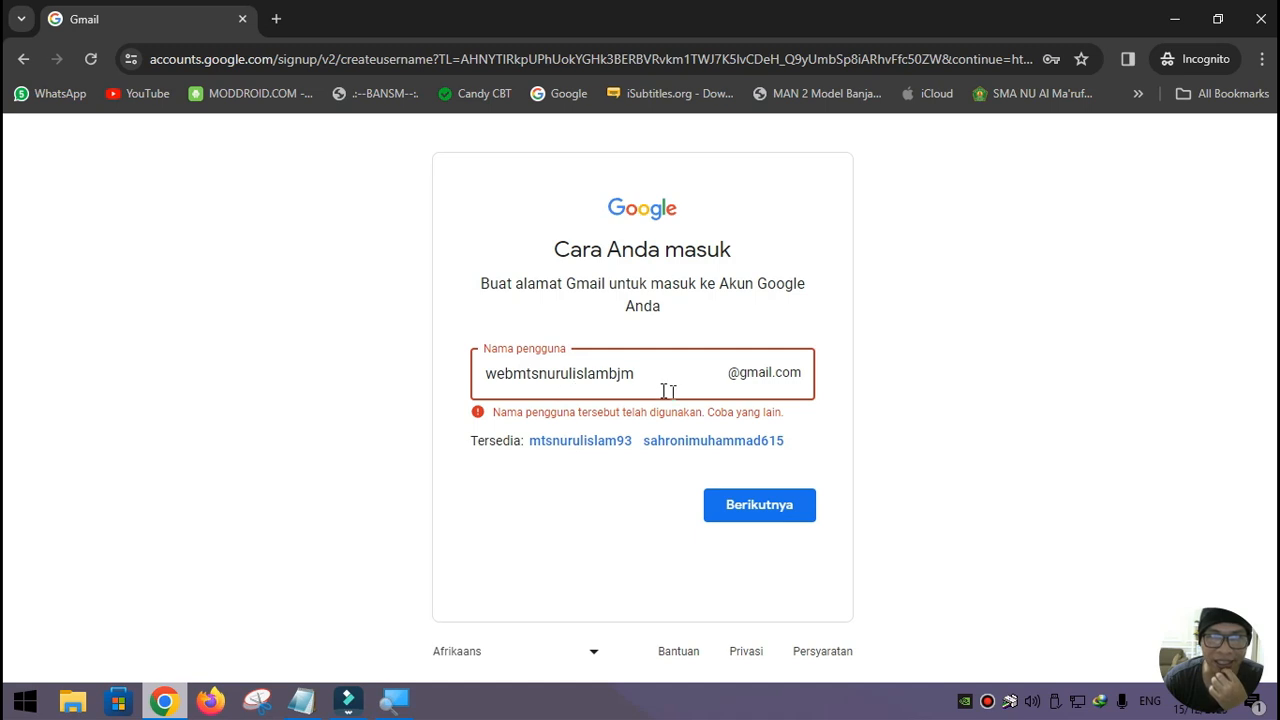
{"action": "left_click", "coordinate": [770, 510]}
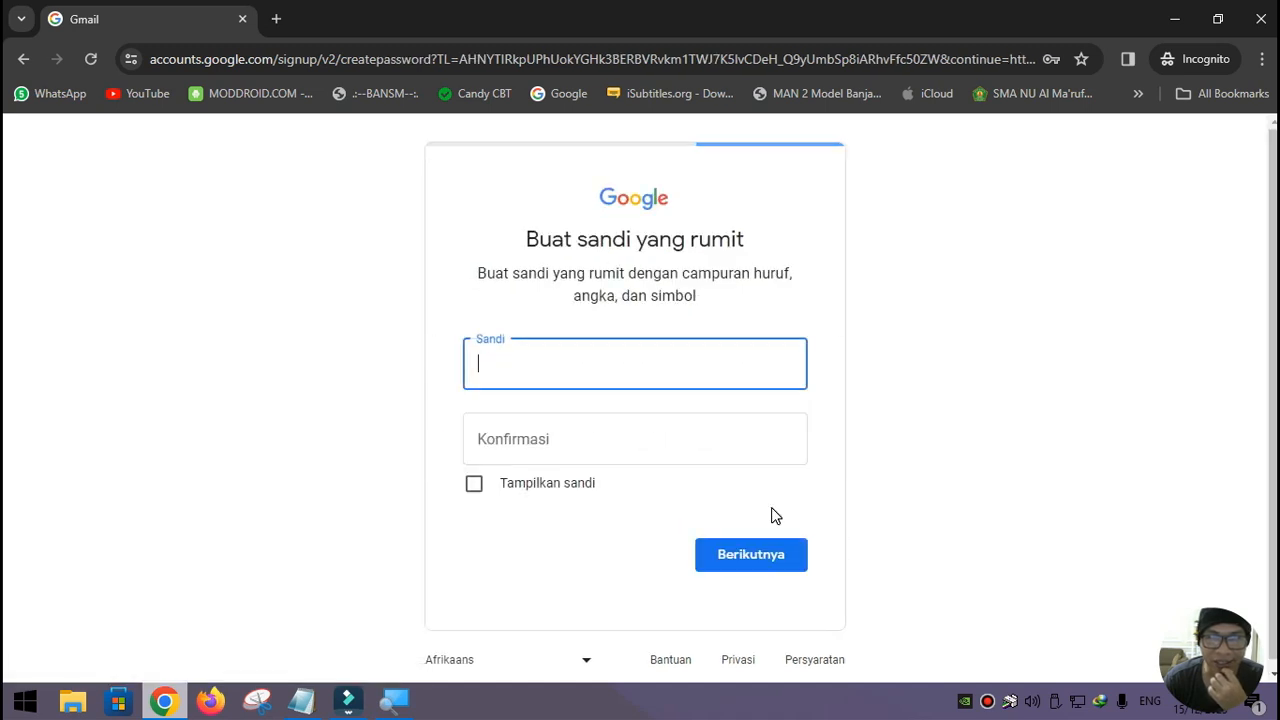
- Paste the saved password into both password fields, then skip recovery e-mail and phone number
{"action": "left_click", "coordinate": [301, 700]}
{"action": "left_click_drag", "start_coordinate": [521, 268], "coordinate": [401, 268]}
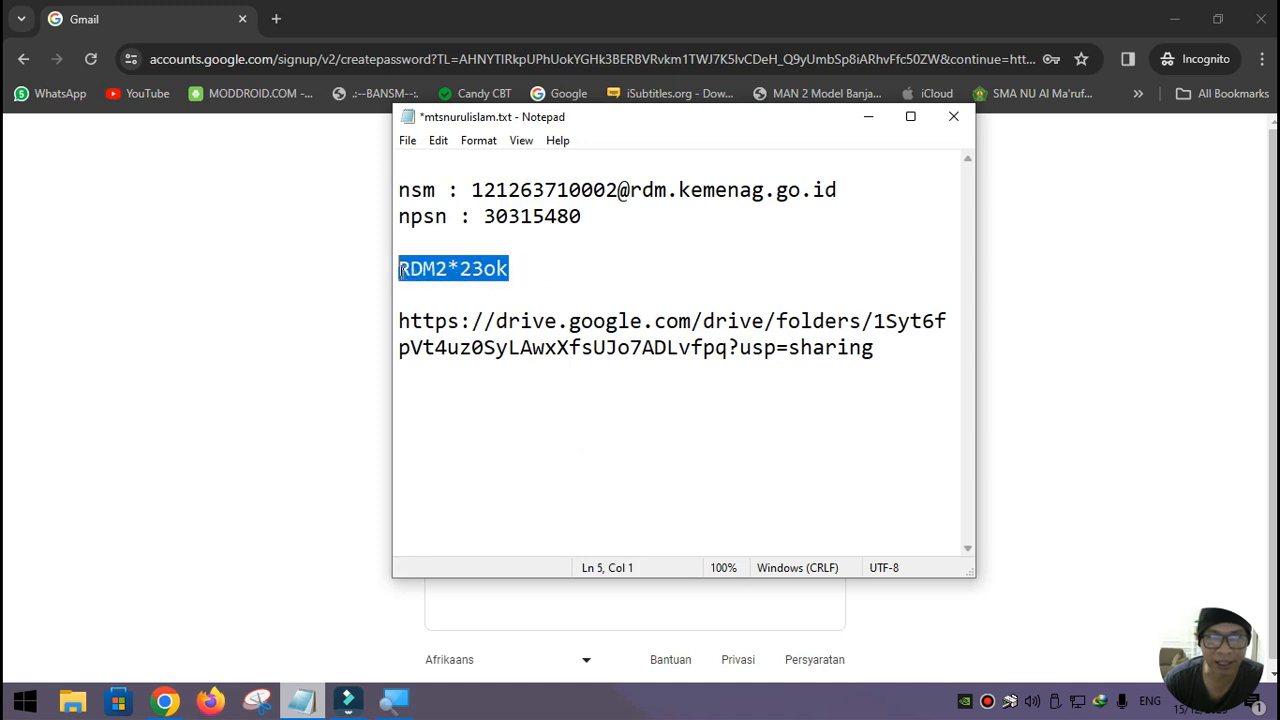
{"action": "left_click", "coordinate": [867, 118]}
{"action": "key", "text": "ctrl+v"}
{"action": "left_click", "coordinate": [583, 438]}
{"action": "key", "text": "ctrl+v"}
{"action": "left_click", "coordinate": [763, 556]}
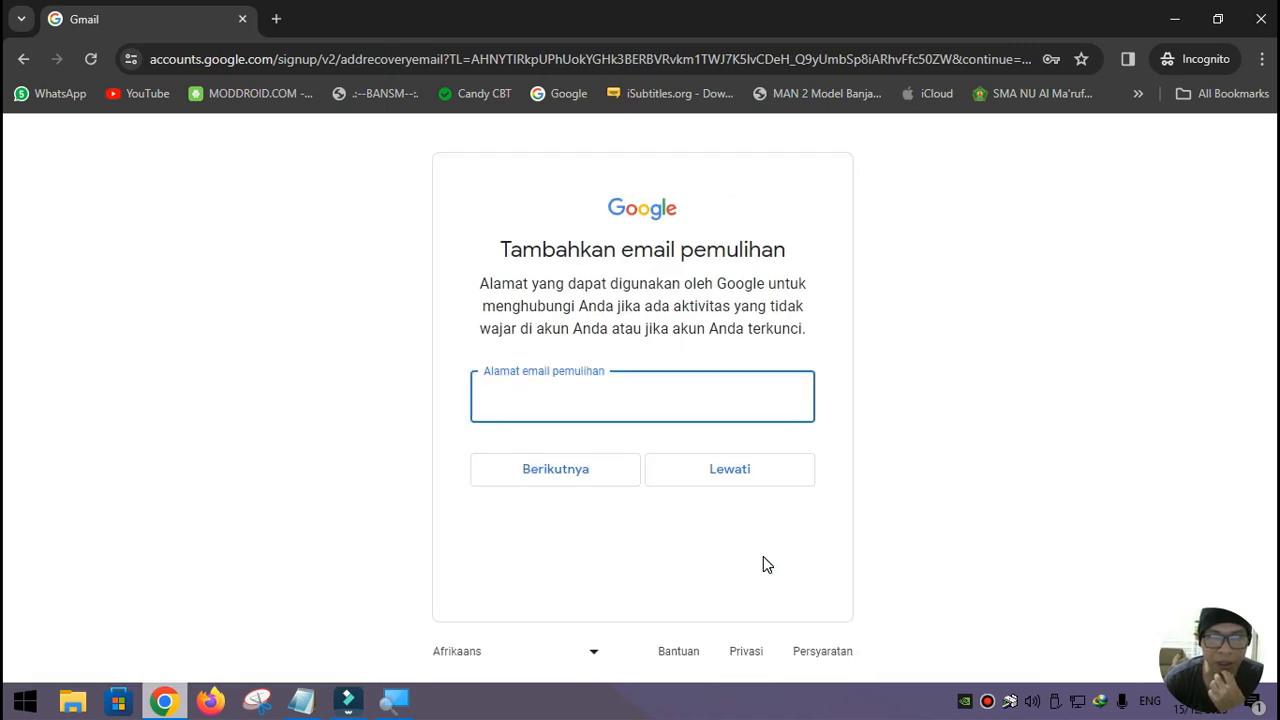
{"action": "left_click", "coordinate": [745, 477]}
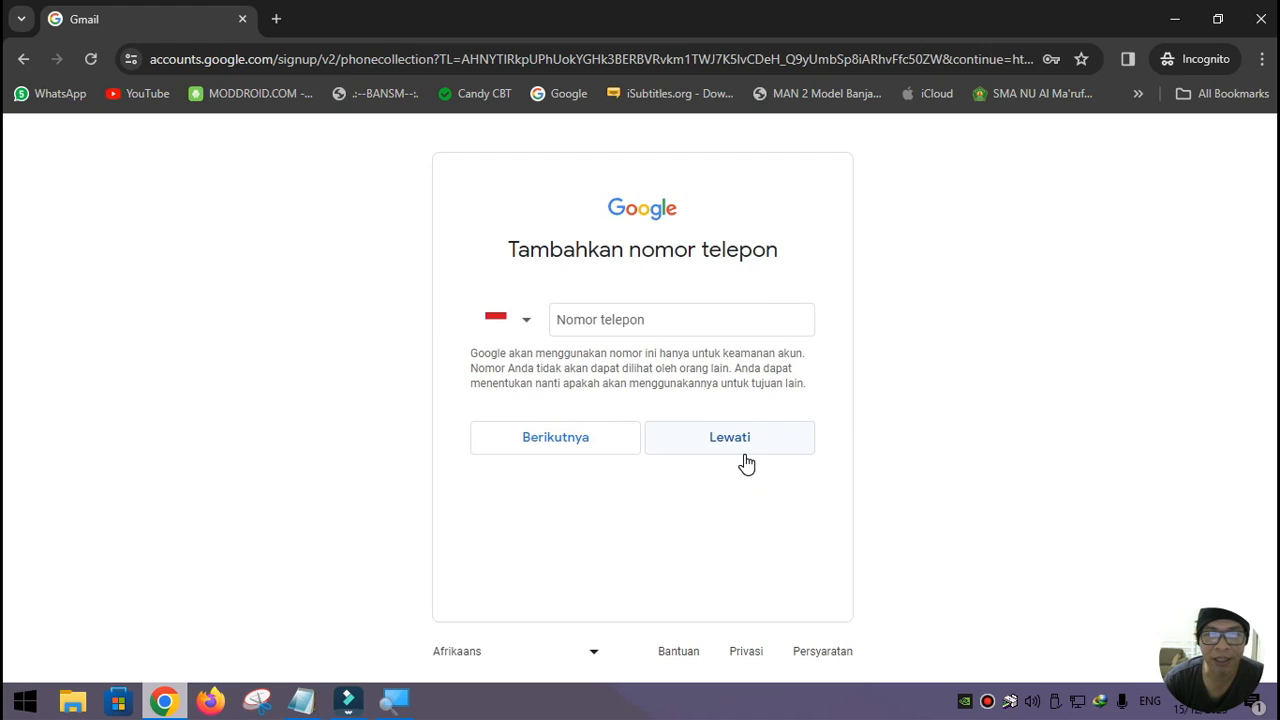
{"action": "left_click", "coordinate": [743, 451]}
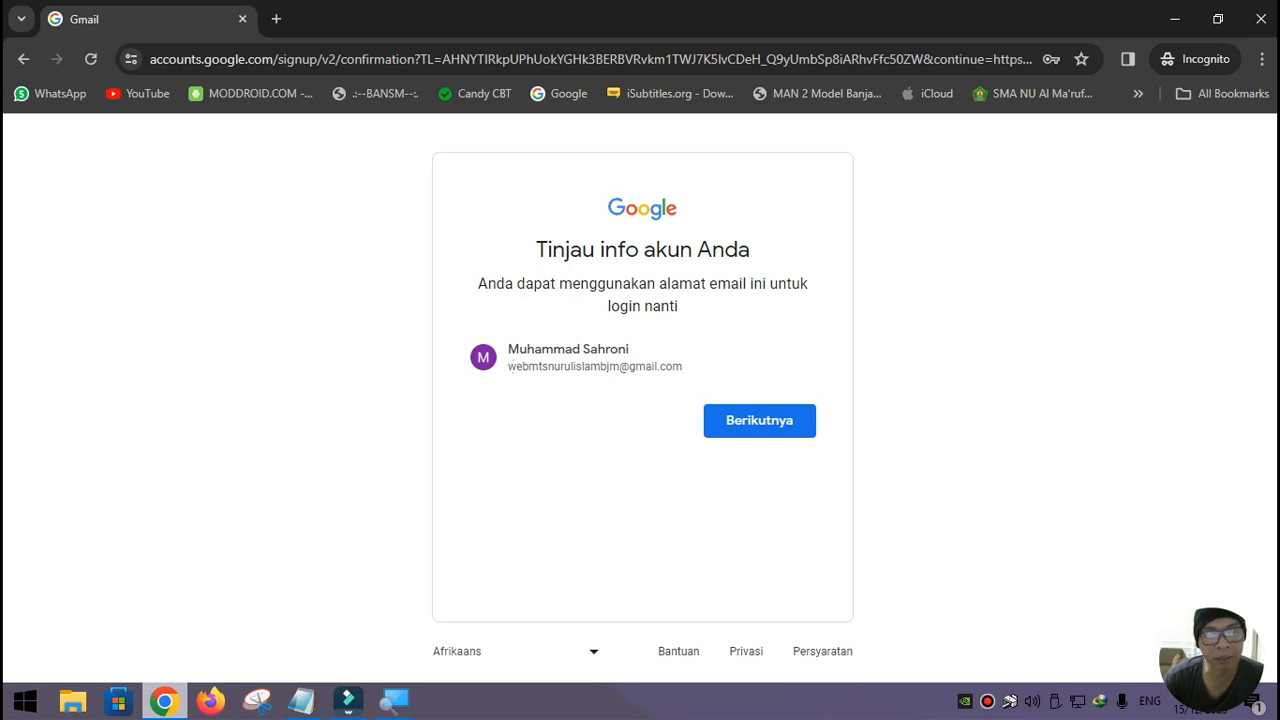
- Accept the privacy terms, dismiss the Chat and Meet tip, and select the account's e-mail address
{"action": "left_click", "coordinate": [771, 429]}
{"action": "scroll", "coordinate": [704, 434], "scroll_direction": "down", "scroll_amount": 20}
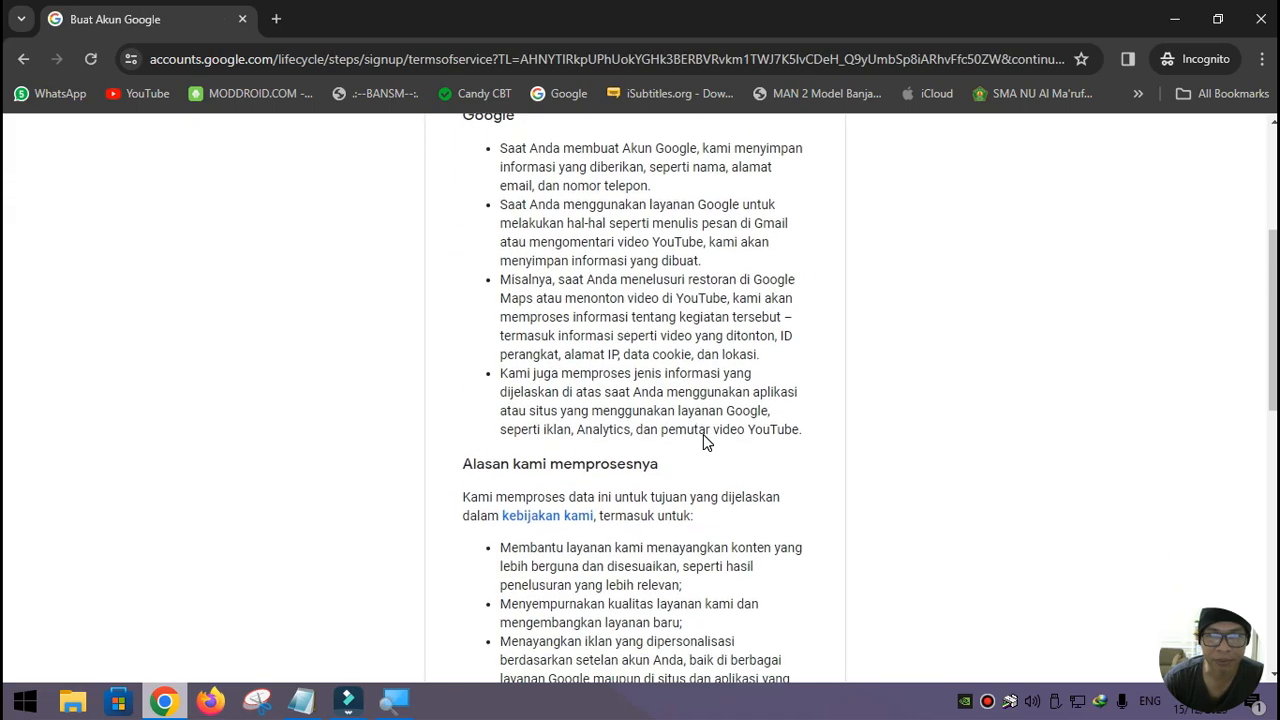
{"action": "left_click", "coordinate": [749, 549]}
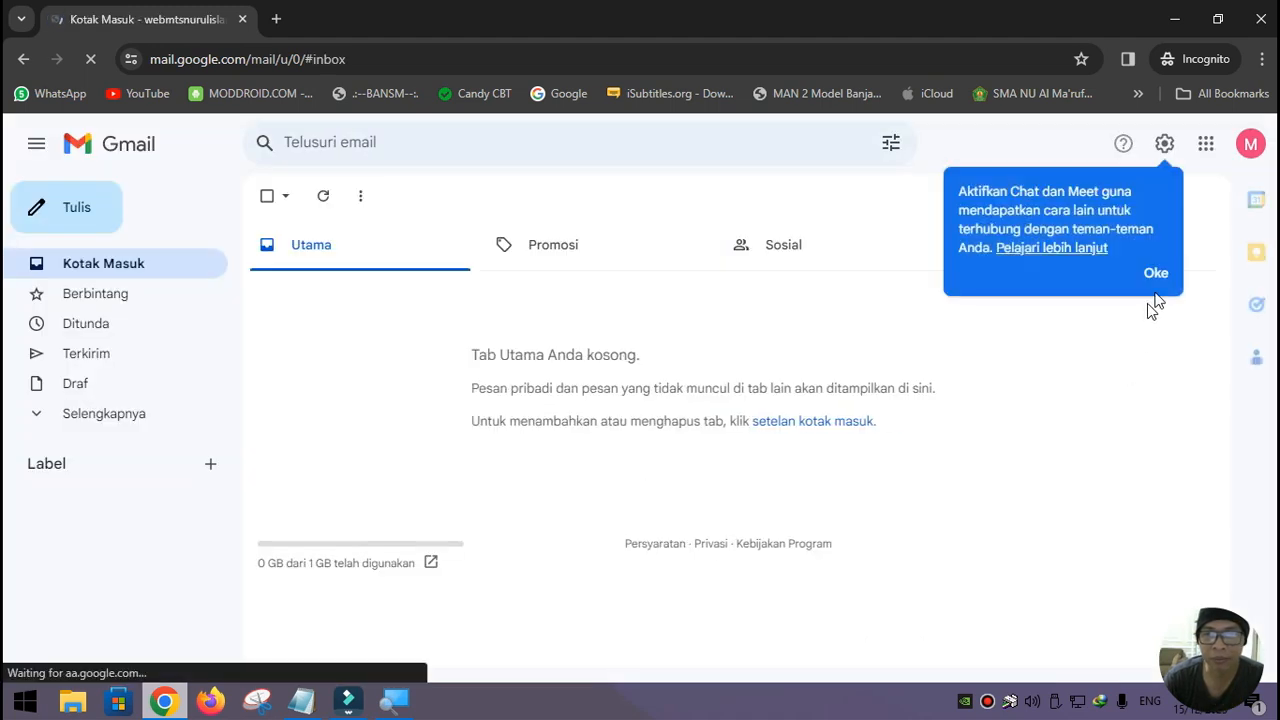
{"action": "left_click", "coordinate": [1156, 273]}
{"action": "left_click", "coordinate": [1252, 146]}
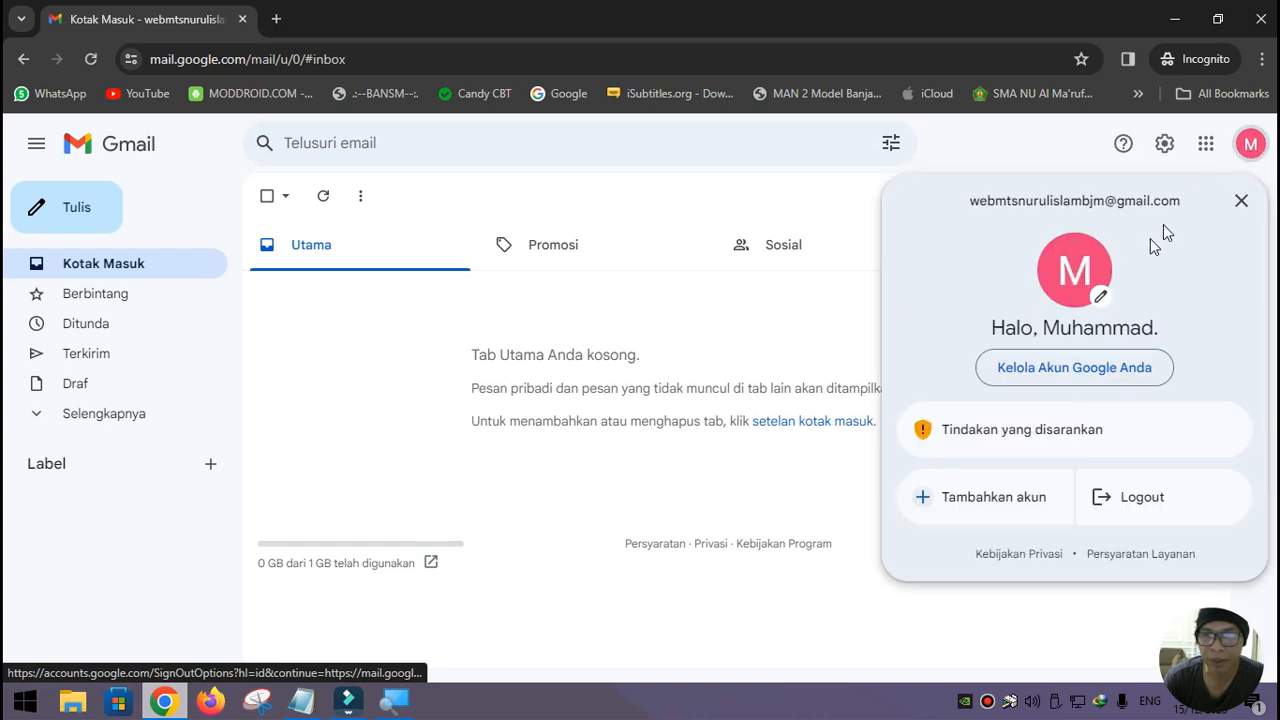
{"action": "left_click_drag", "start_coordinate": [968, 201], "coordinate": [1183, 212]}
{"action": "key", "text": "ctrl+c"}
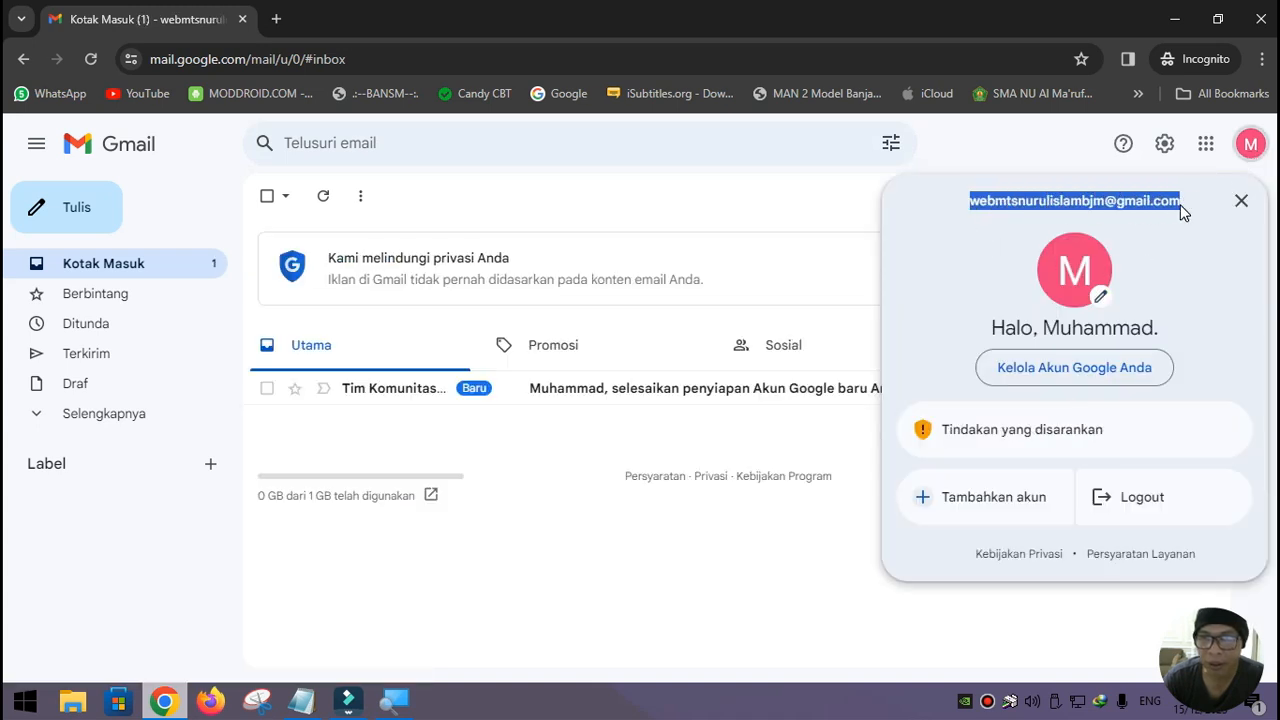
- Paste the new account's e-mail address into the notes above the password
{"action": "left_click", "coordinate": [301, 700]}
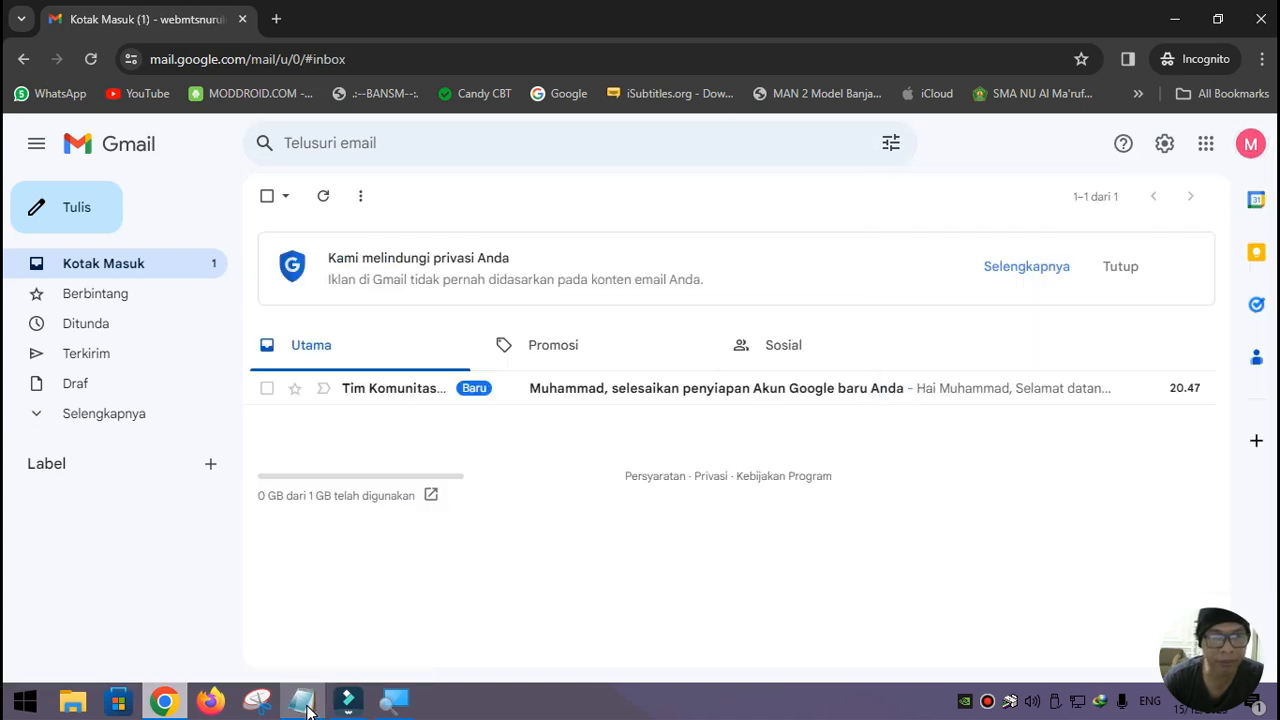
{"action": "left_click", "coordinate": [457, 242]}
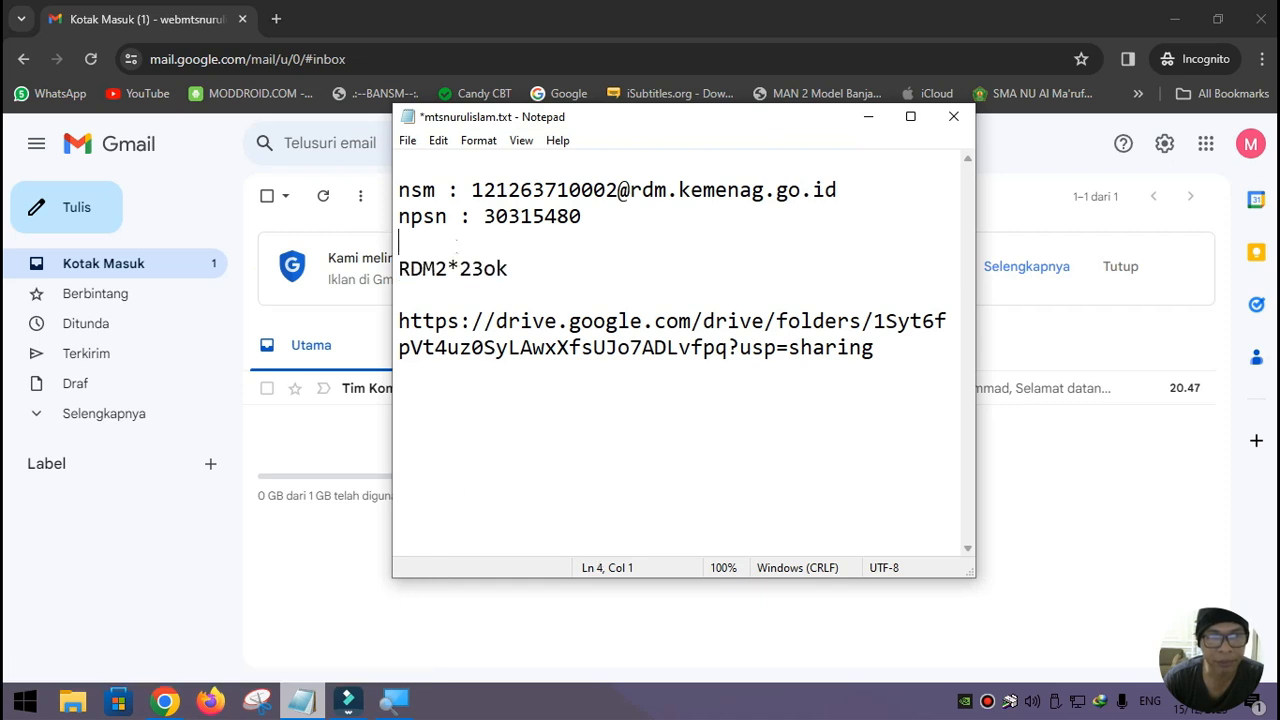
{"action": "key", "text": "ctrl+v"}
{"action": "key", "text": "Home"}
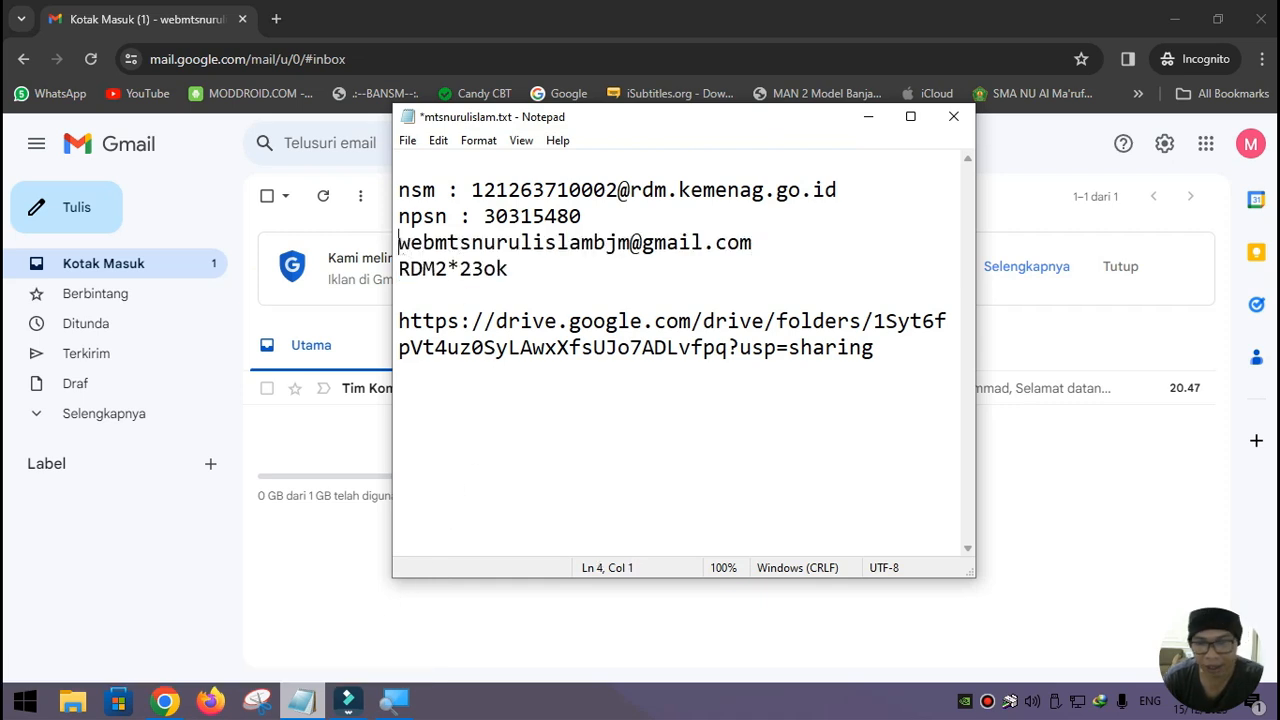
{"action": "key", "text": "Return"}
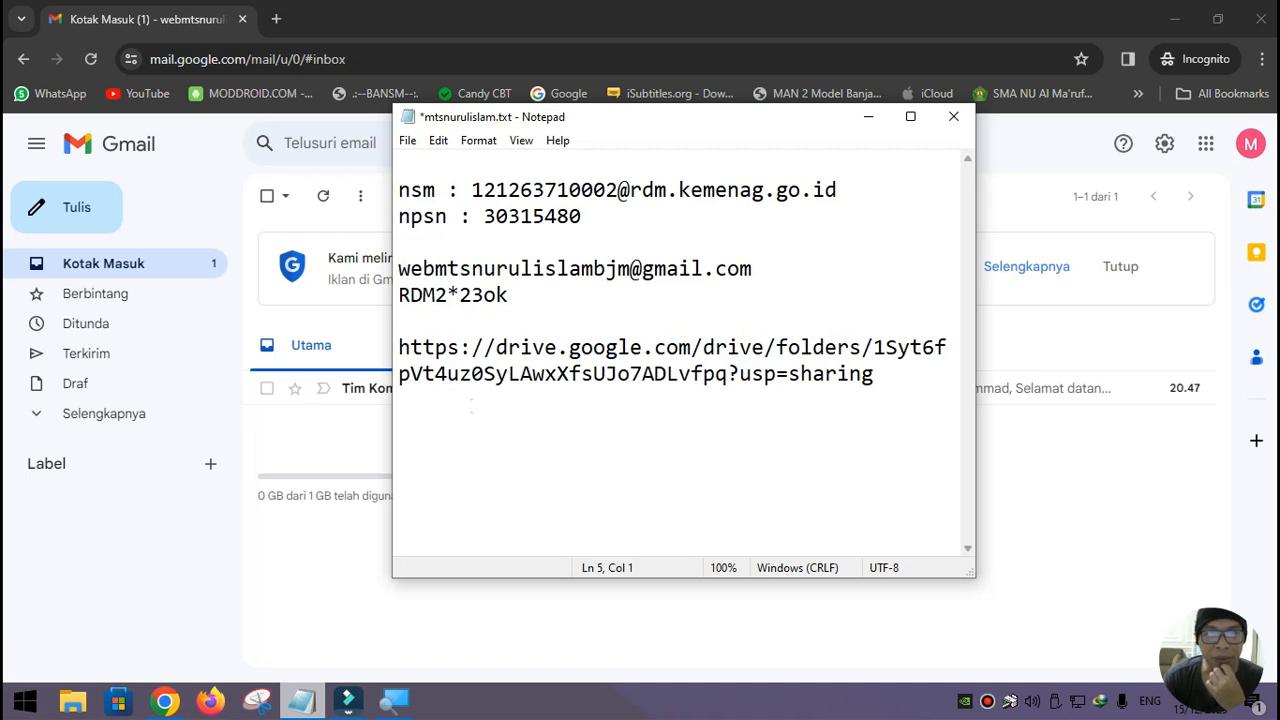
- Add the contact's full name, phone number and street address below the Drive link
{"action": "left_click", "coordinate": [888, 375]}
{"action": "key", "text": "Return"}
{"action": "key", "text": "Return"}
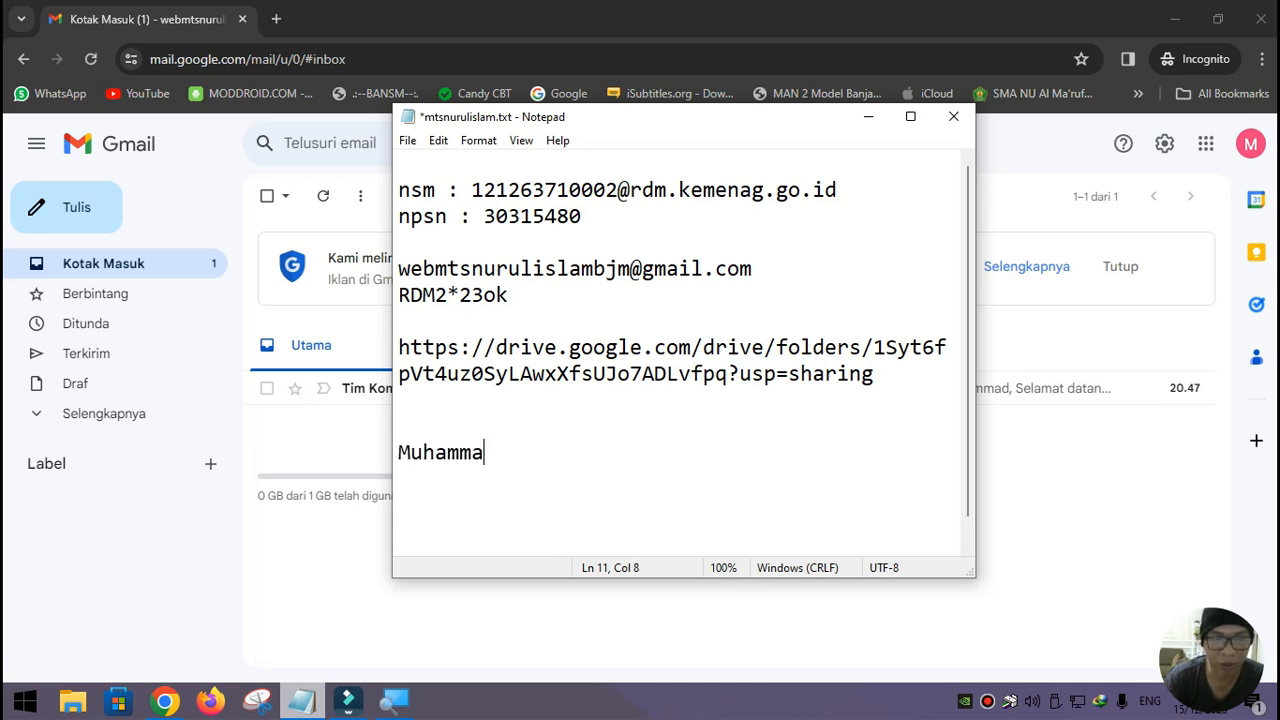
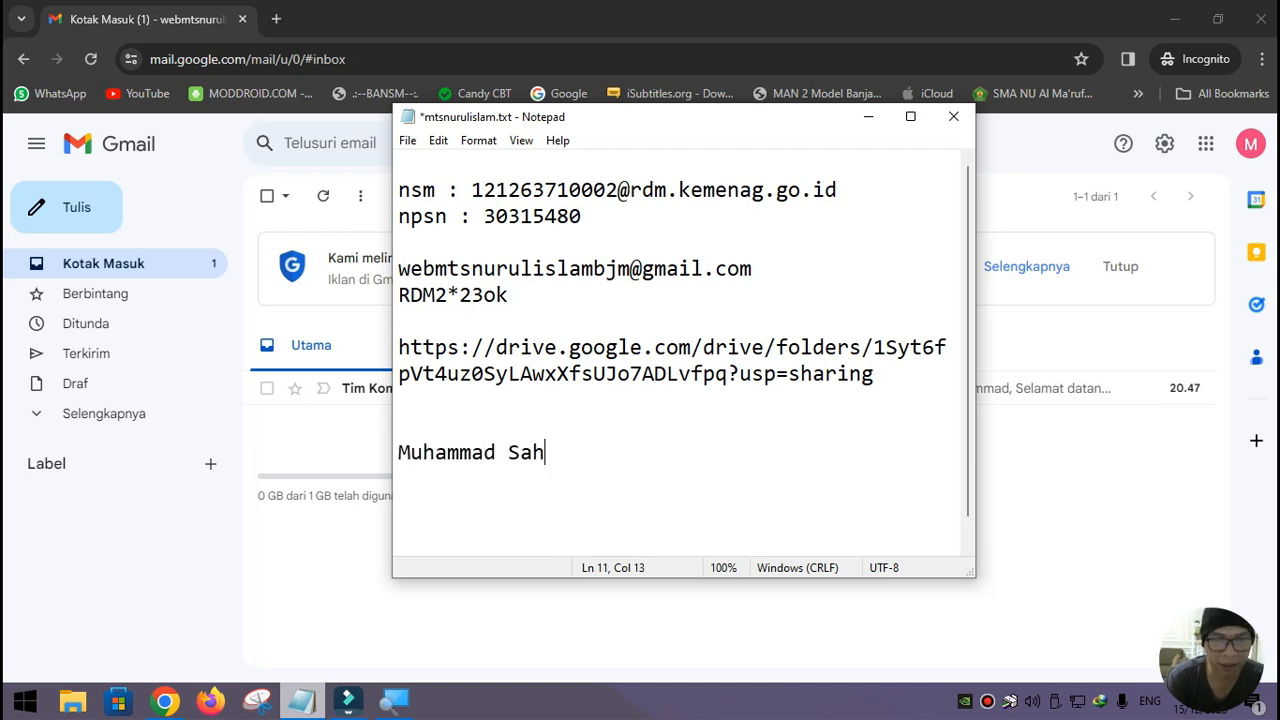
{"action": "key", "text": "Return"}
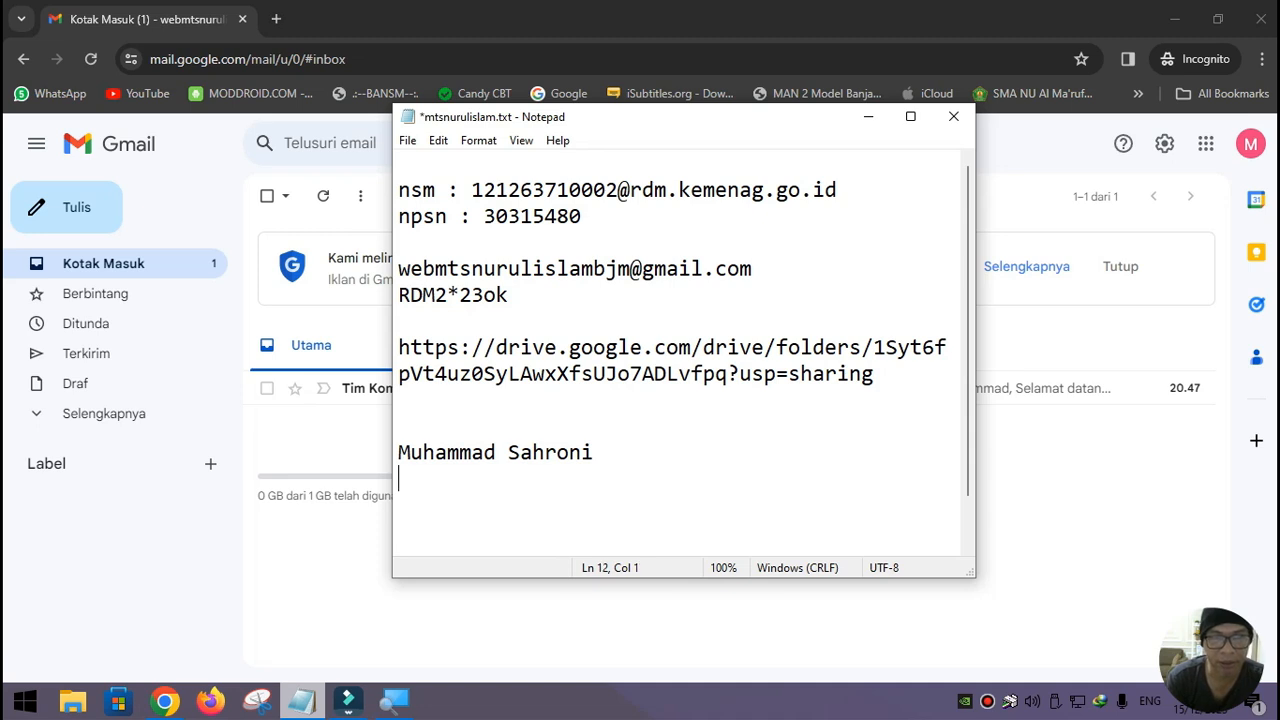
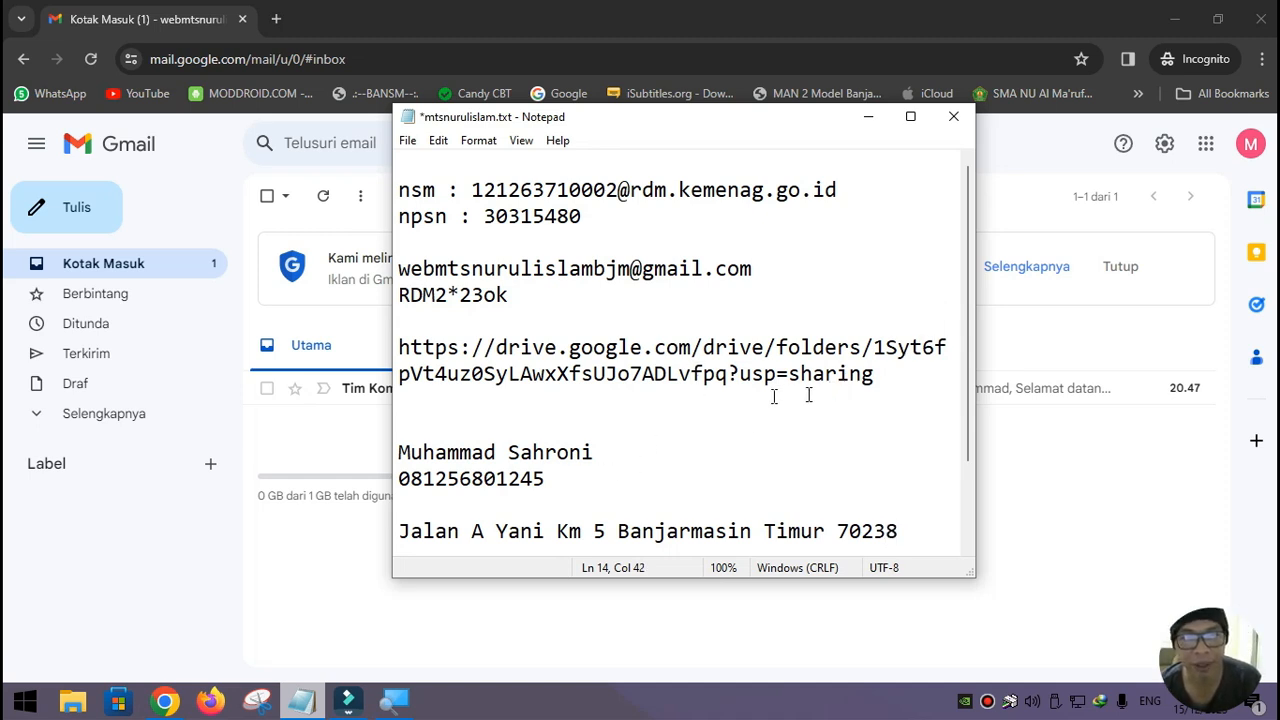
- Copy the account e-mail and password lines from the notes
{"action": "left_click", "coordinate": [870, 120]}
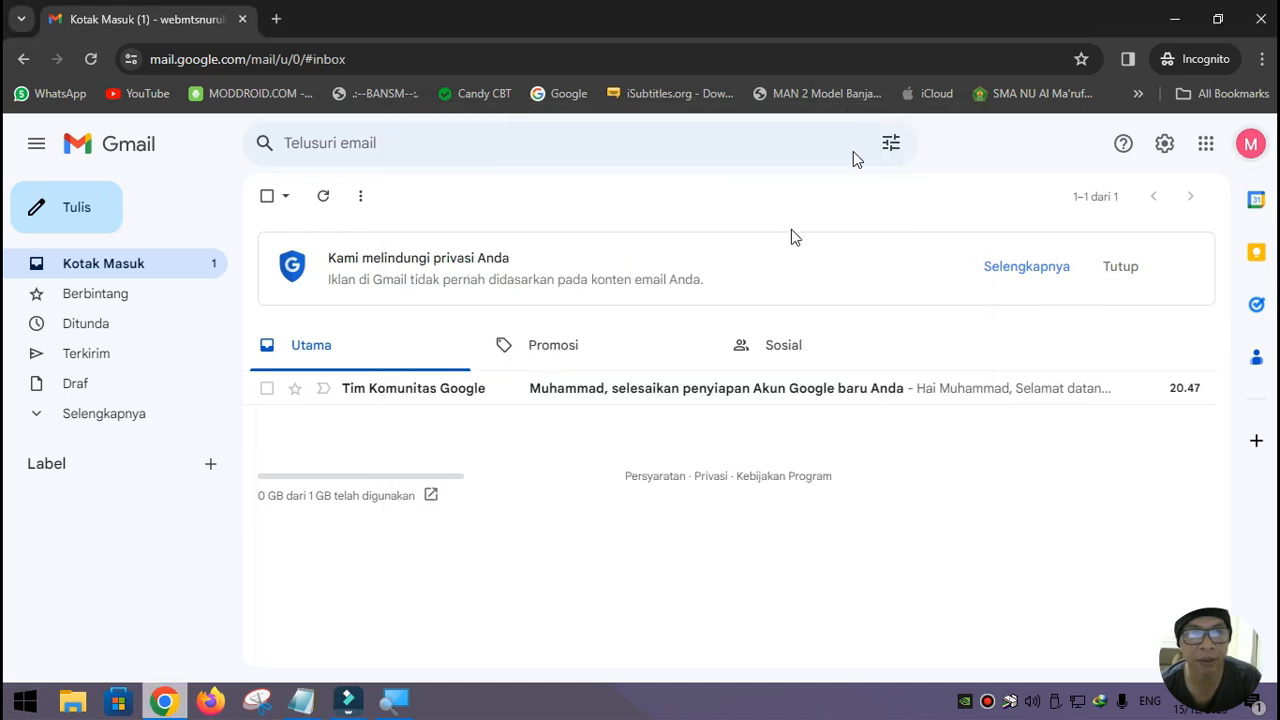
{"action": "left_click", "coordinate": [622, 398]}
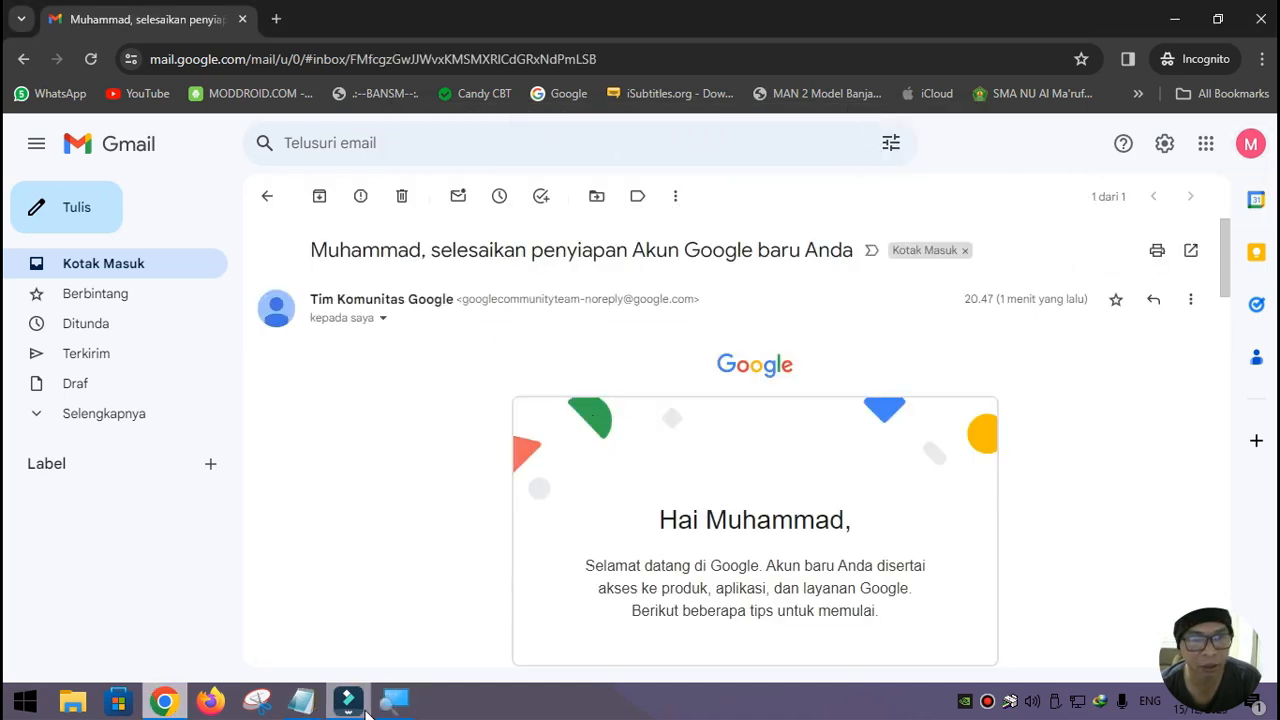
{"action": "left_click", "coordinate": [293, 704]}
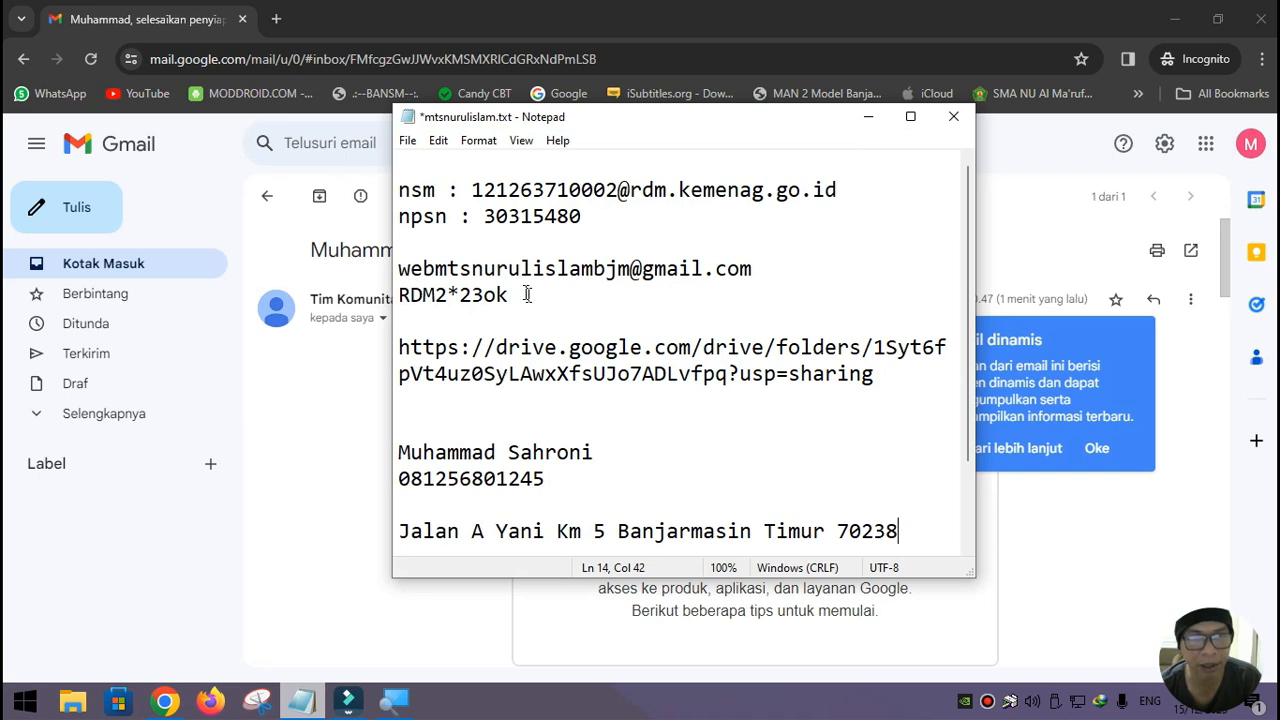
{"action": "left_click_drag", "start_coordinate": [510, 295], "coordinate": [398, 295]}
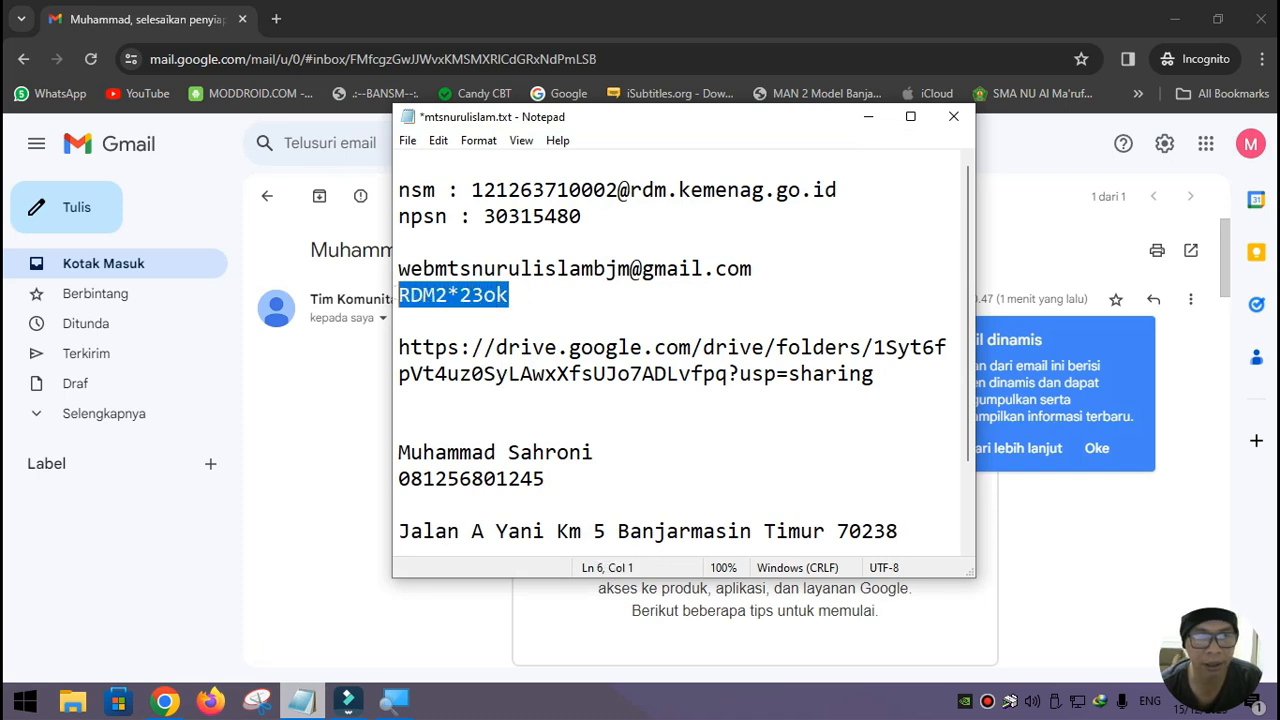
{"action": "left_click", "coordinate": [513, 298]}
{"action": "left_click_drag", "start_coordinate": [516, 296], "coordinate": [399, 268]}
{"action": "key", "text": "ctrl+c"}
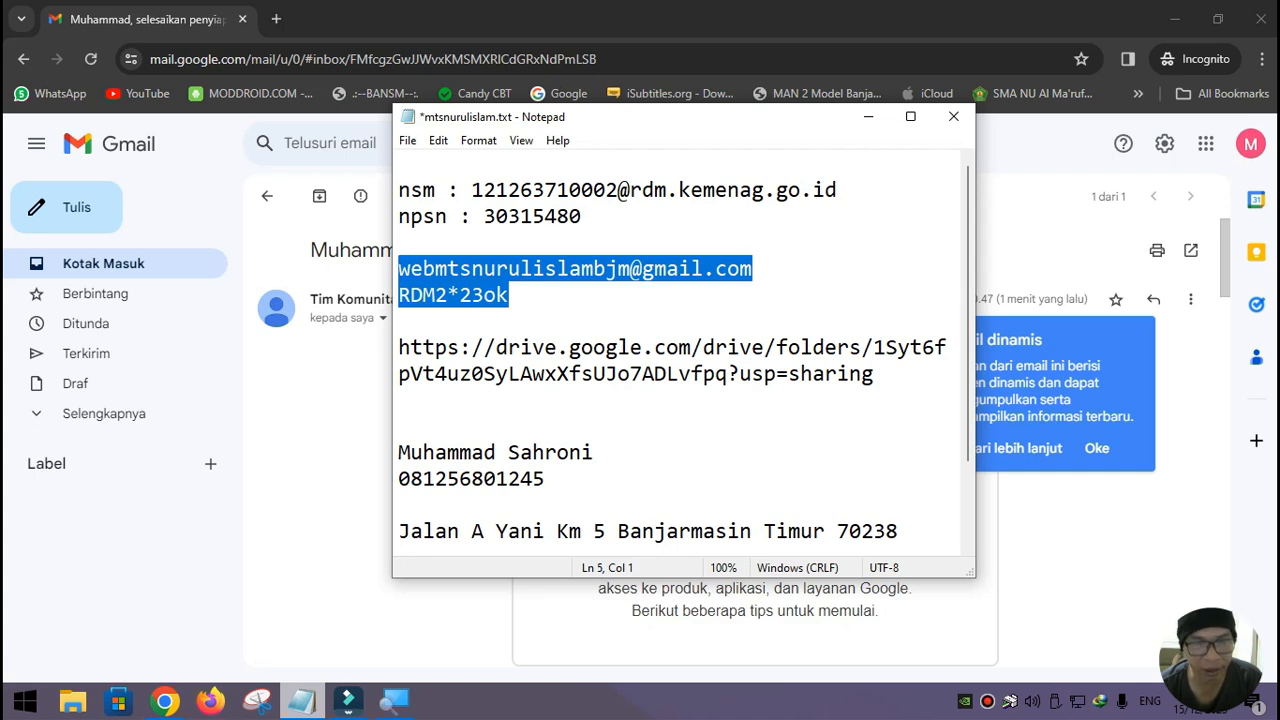
{"action": "left_click", "coordinate": [868, 116]}
- Send a colleague an e-mail titled 'password' containing the pasted login details
{"action": "left_click", "coordinate": [1096, 450]}
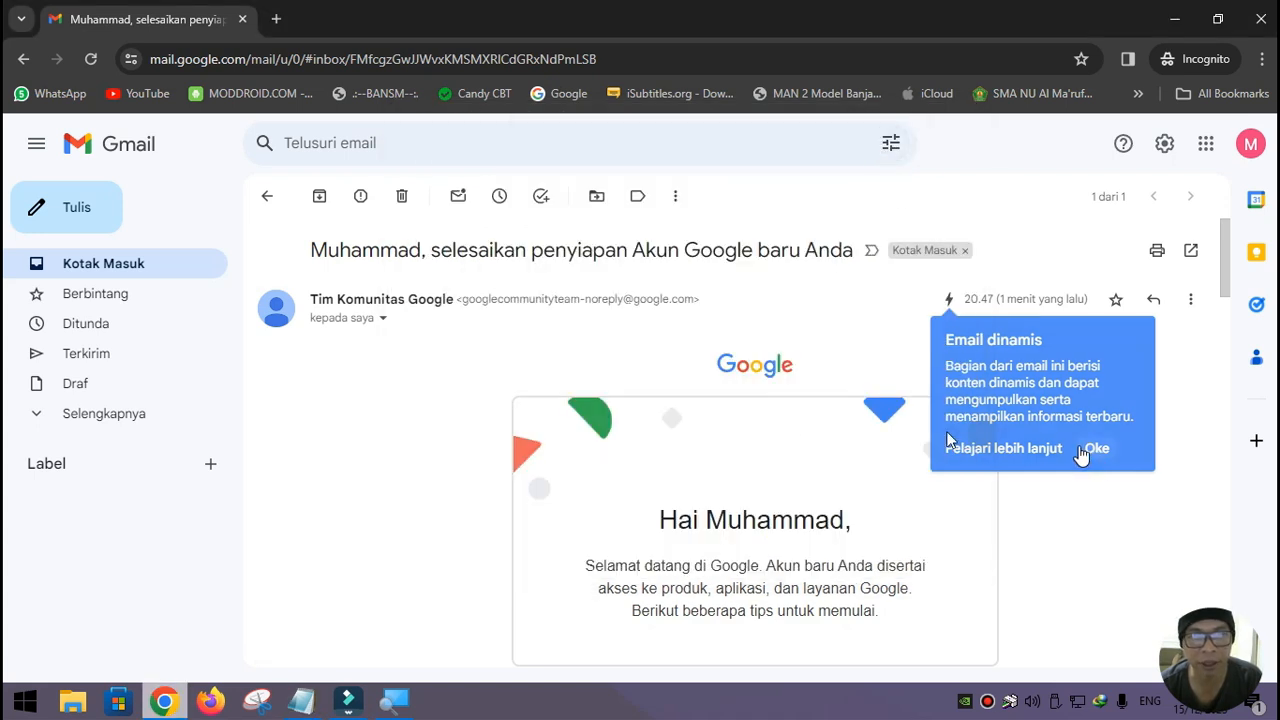
{"action": "left_click", "coordinate": [77, 207]}
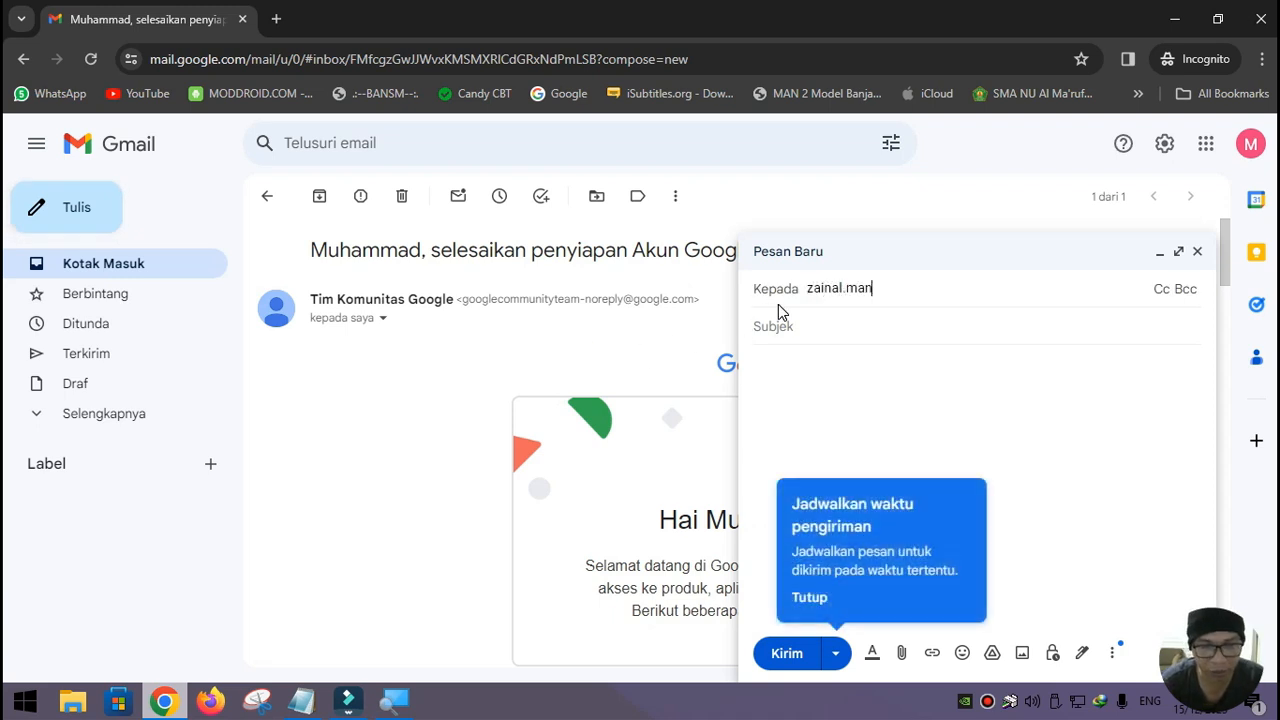
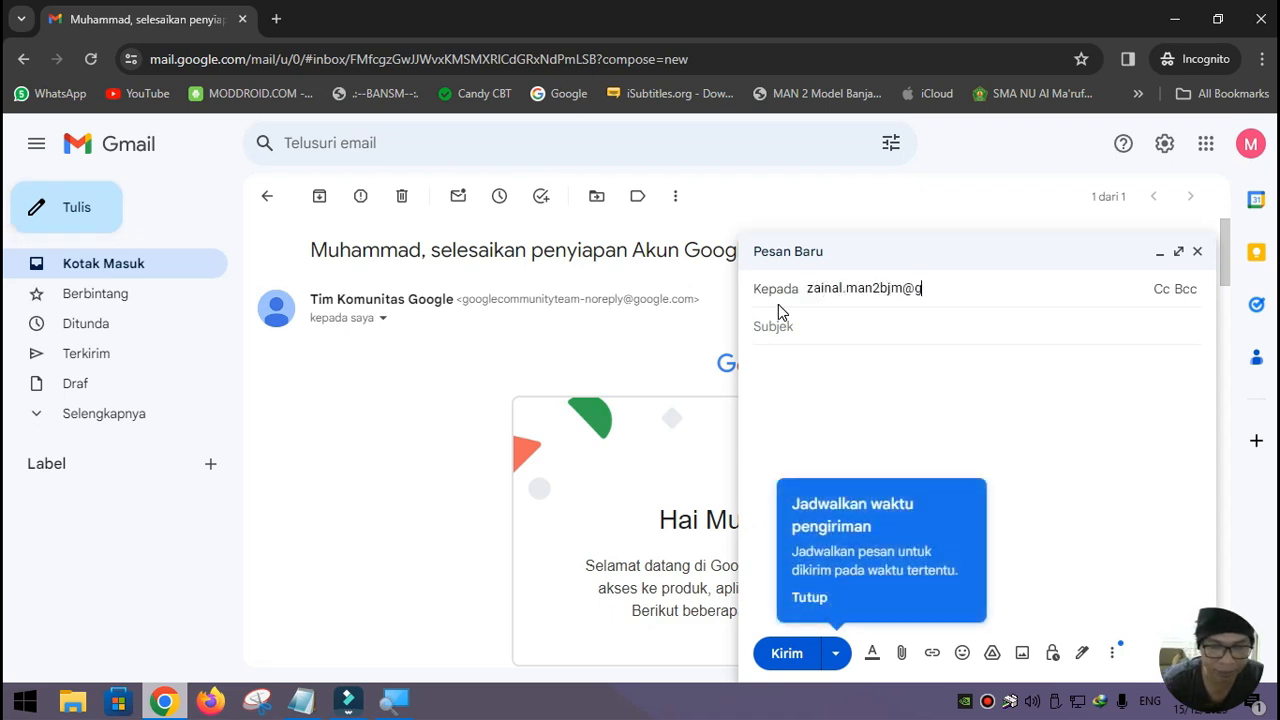
{"action": "key", "text": "Return"}
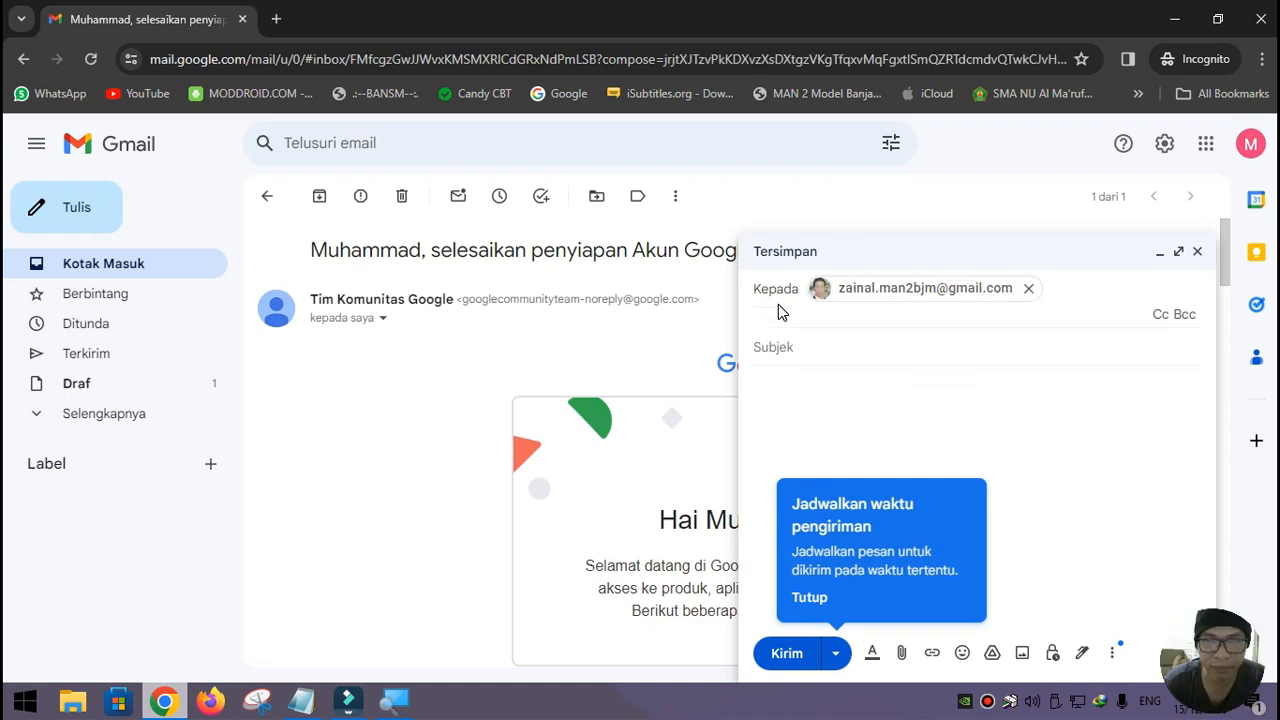
{"action": "left_click", "coordinate": [783, 352]}
{"action": "type", "text": "password"}
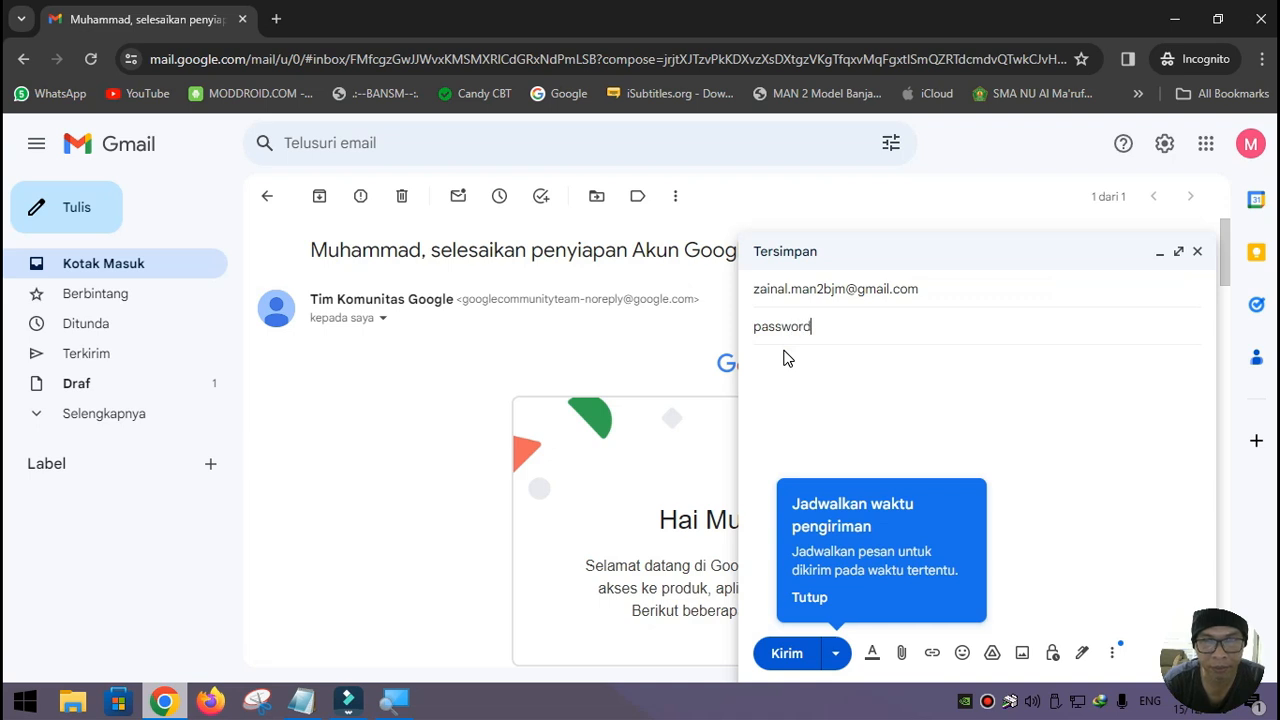
{"action": "left_click", "coordinate": [788, 362]}
{"action": "key", "text": "ctrl+v"}
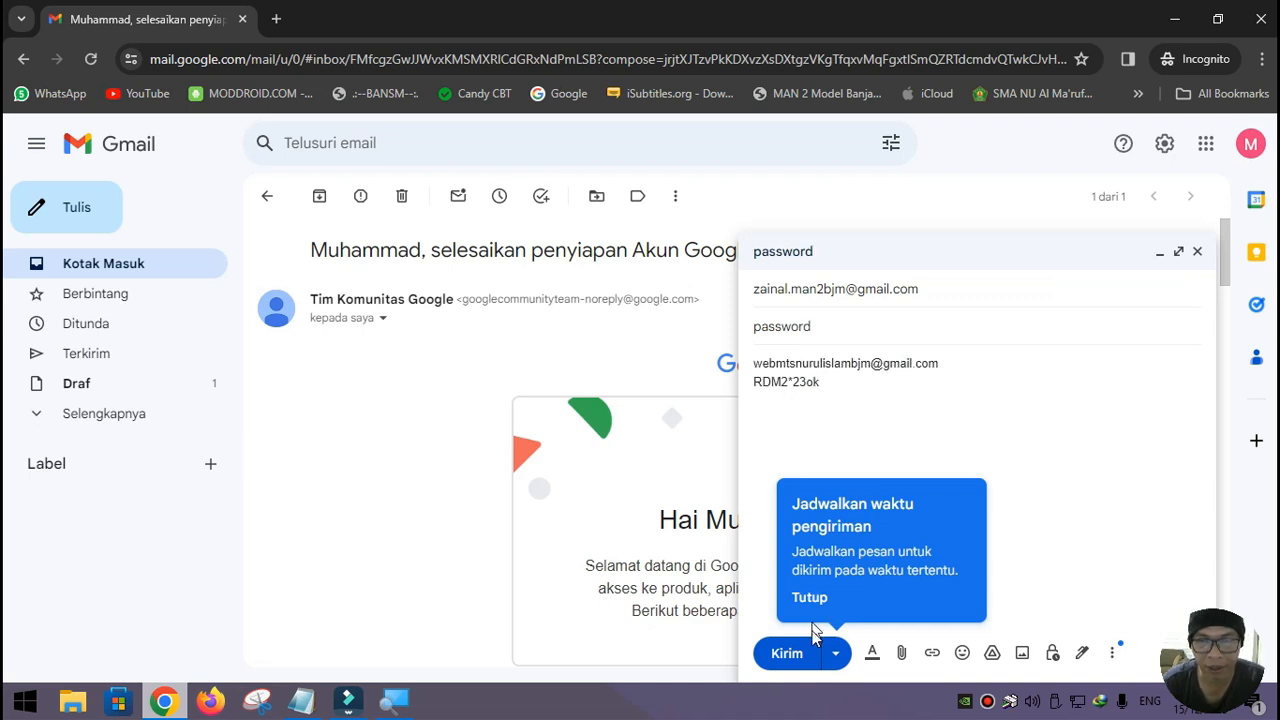
{"action": "left_click", "coordinate": [787, 653]}
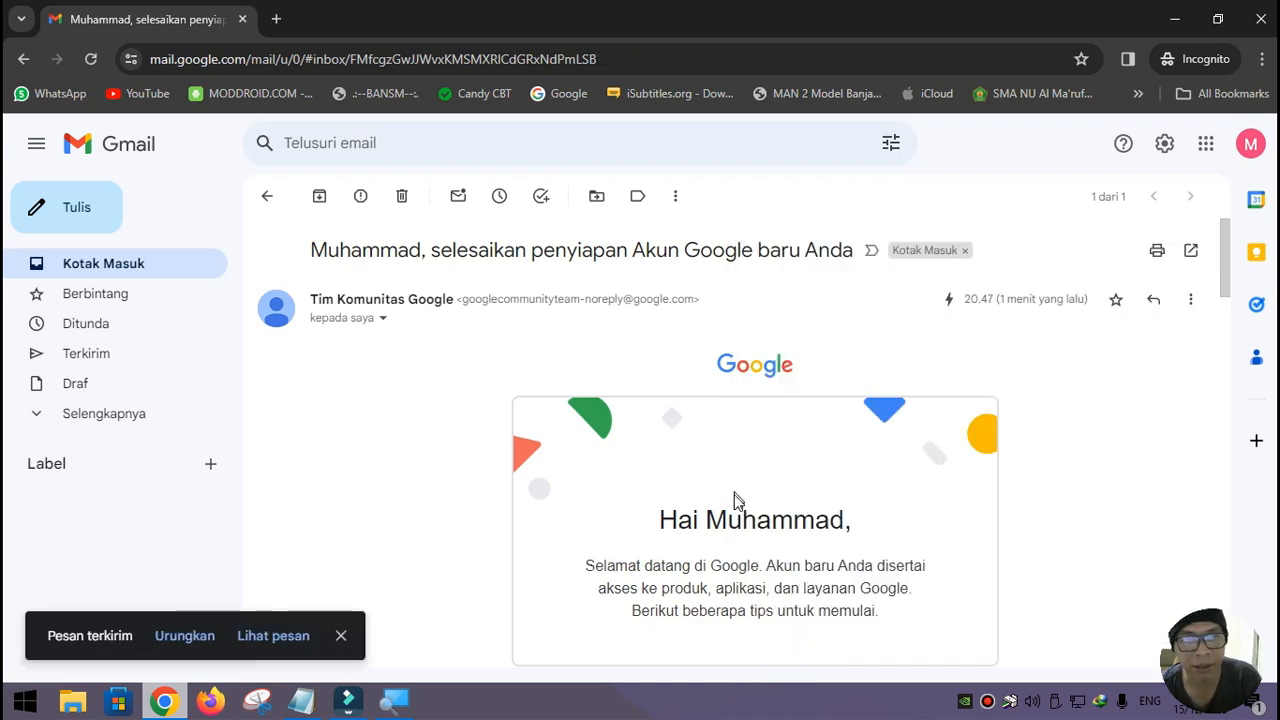
{"action": "scroll", "coordinate": [733, 505], "scroll_direction": "down", "scroll_amount": 3}
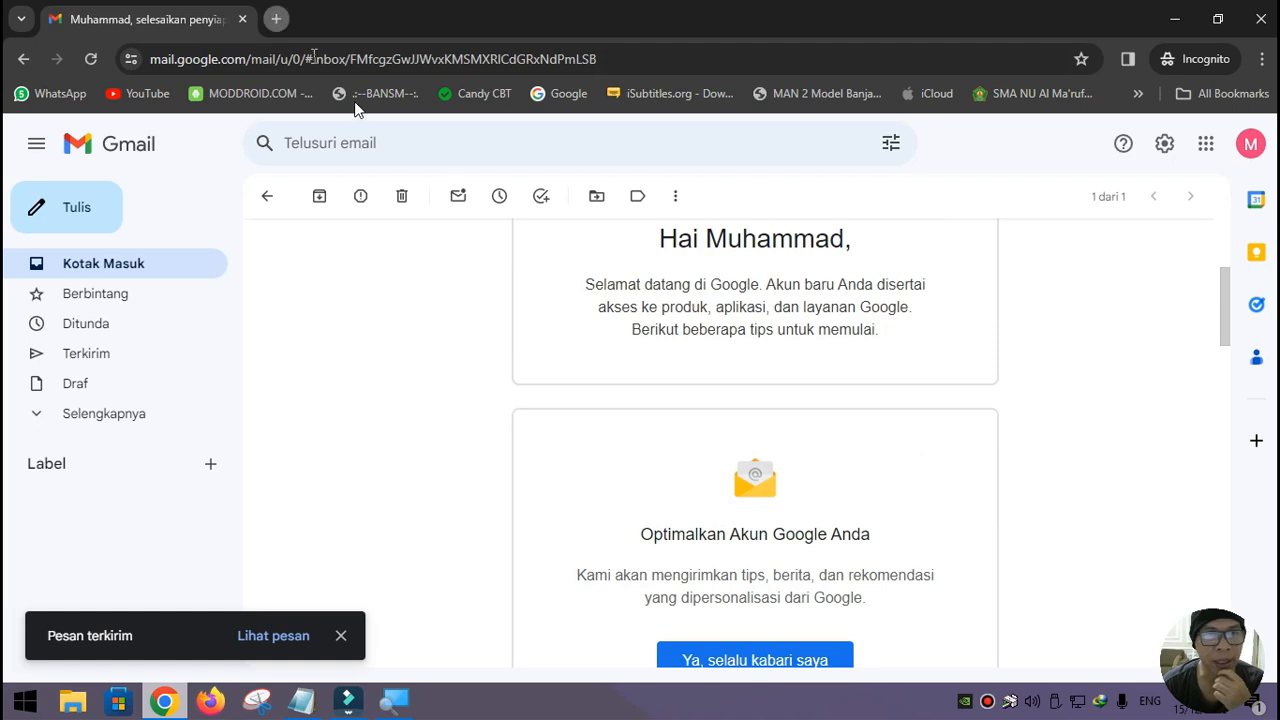
- Open dobelhost.com in a new tab
{"action": "left_click", "coordinate": [277, 19]}
{"action": "type", "text": "d"}
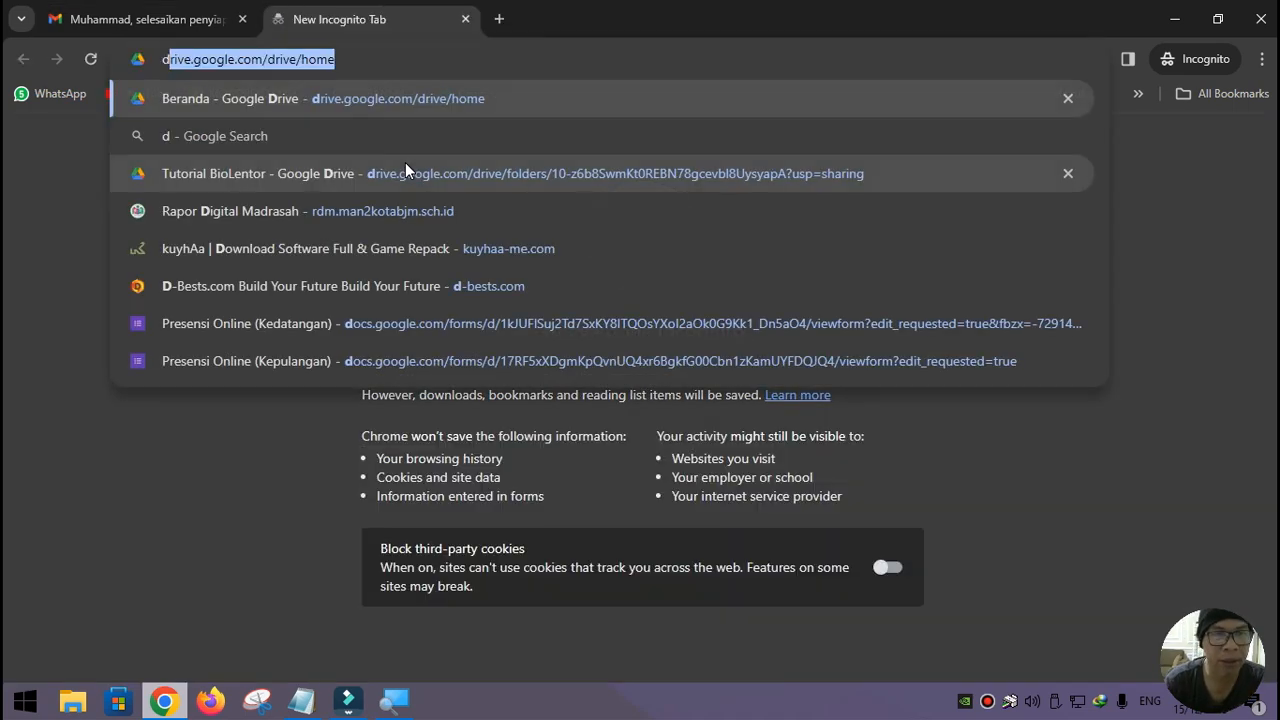
{"action": "type", "text": "obel"}
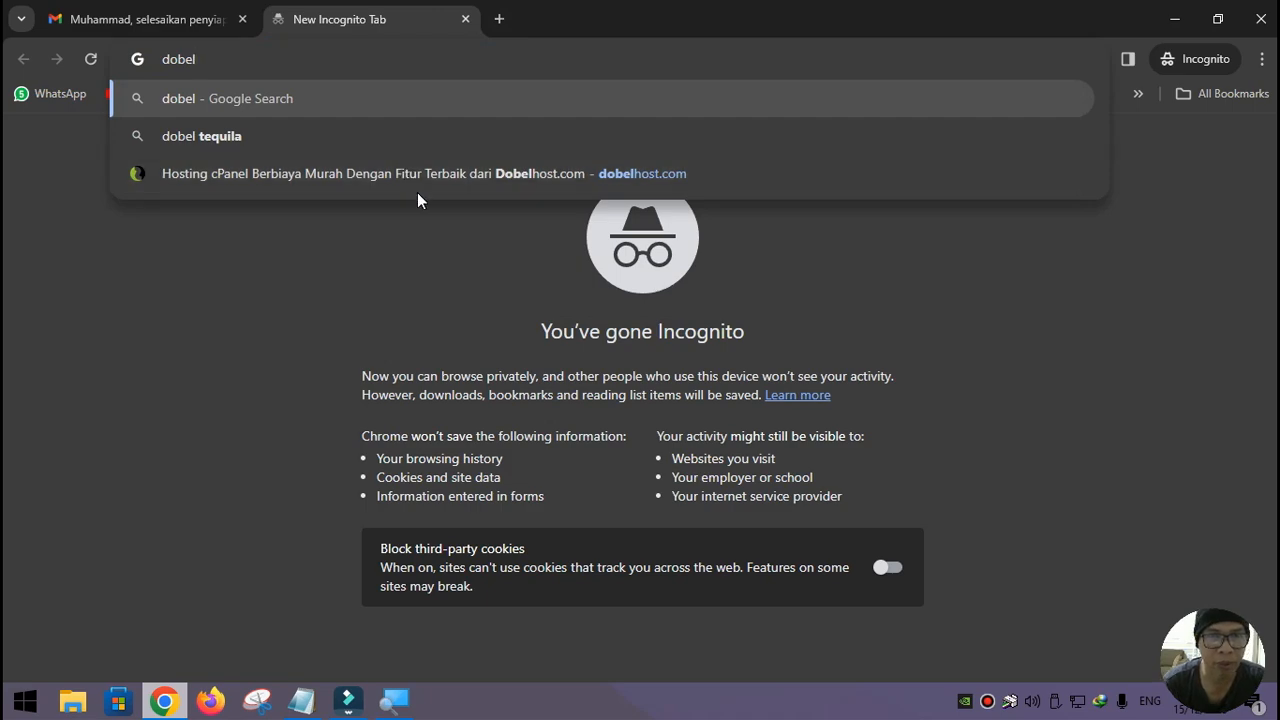
{"action": "left_click", "coordinate": [428, 175]}
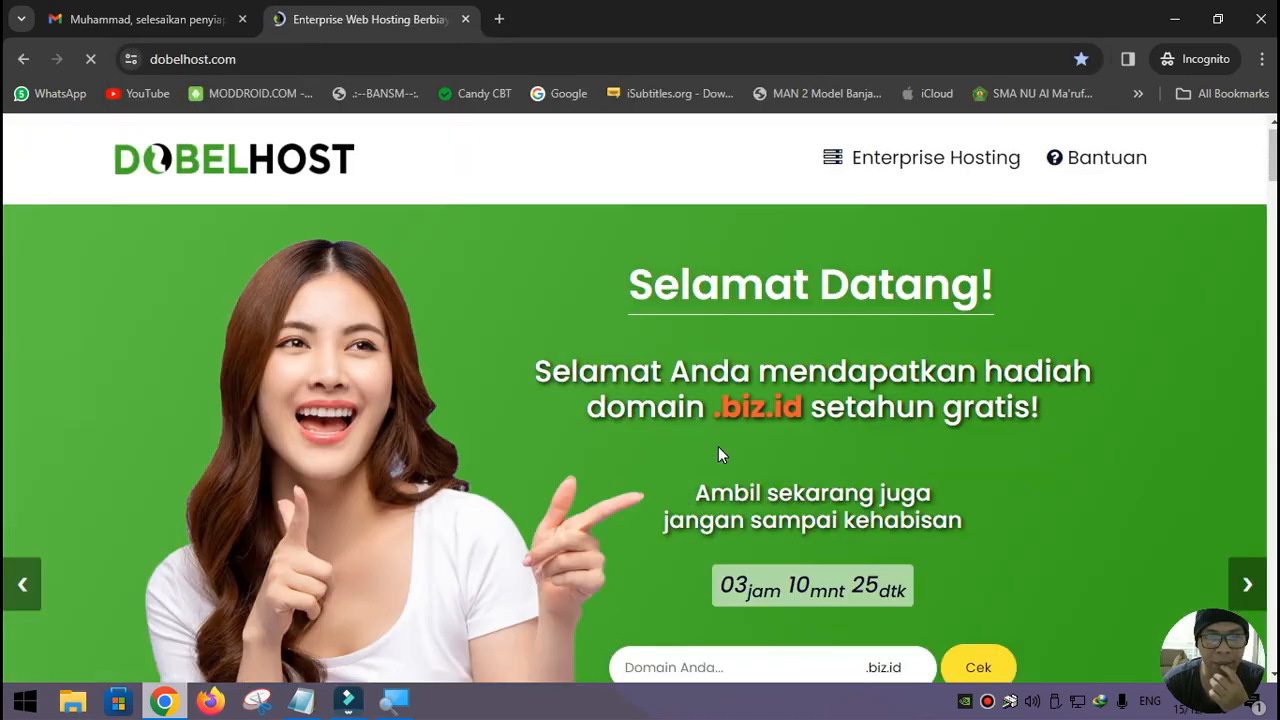
{"action": "scroll", "coordinate": [720, 460], "scroll_direction": "down", "scroll_amount": 2}
- Check mtsnurulislam.biz.id availability, add it to the cart and proceed to checkout
{"action": "left_click", "coordinate": [722, 474]}
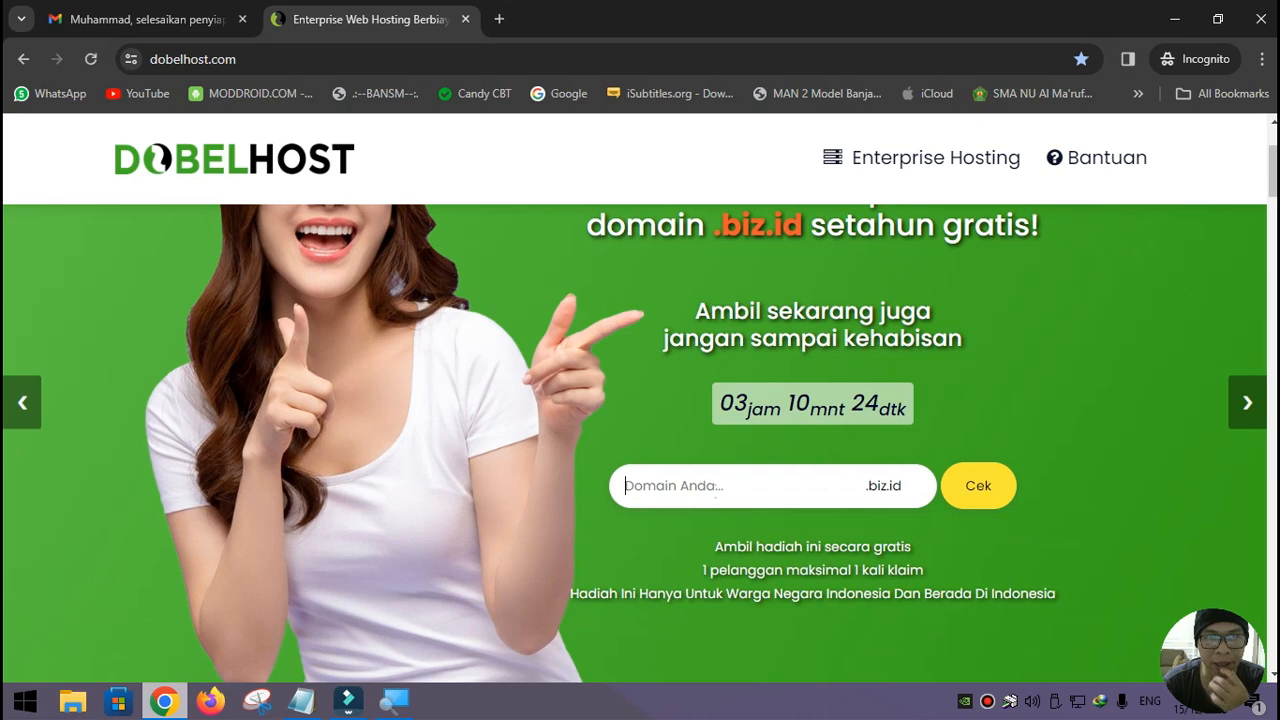
{"action": "type", "text": "mtsnurulislam"}
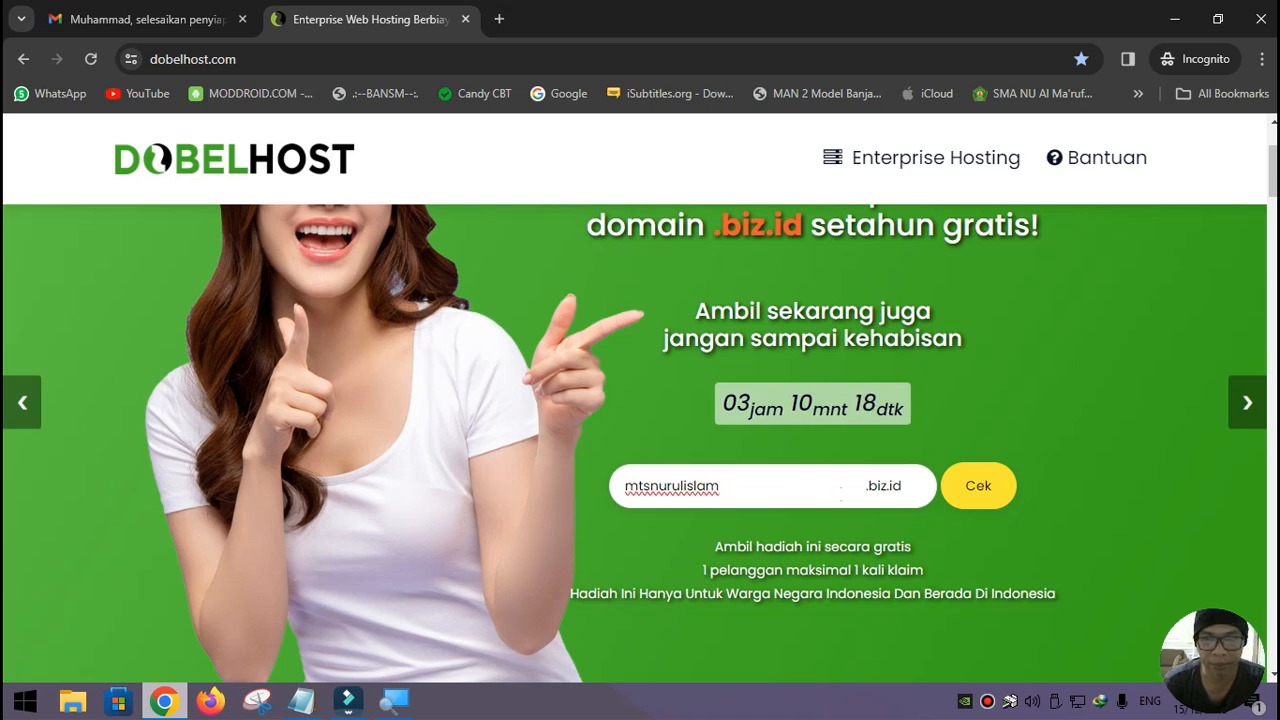
{"action": "left_click", "coordinate": [981, 487]}
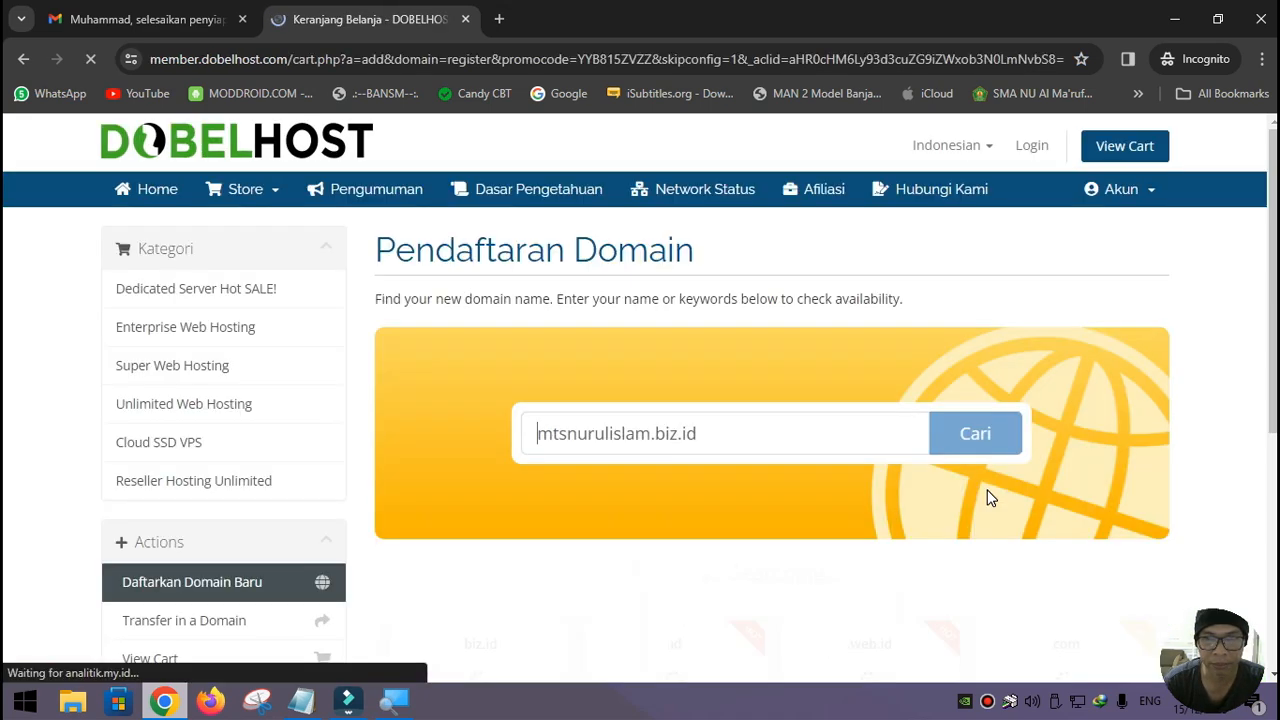
{"action": "scroll", "coordinate": [866, 508], "scroll_direction": "down", "scroll_amount": 2}
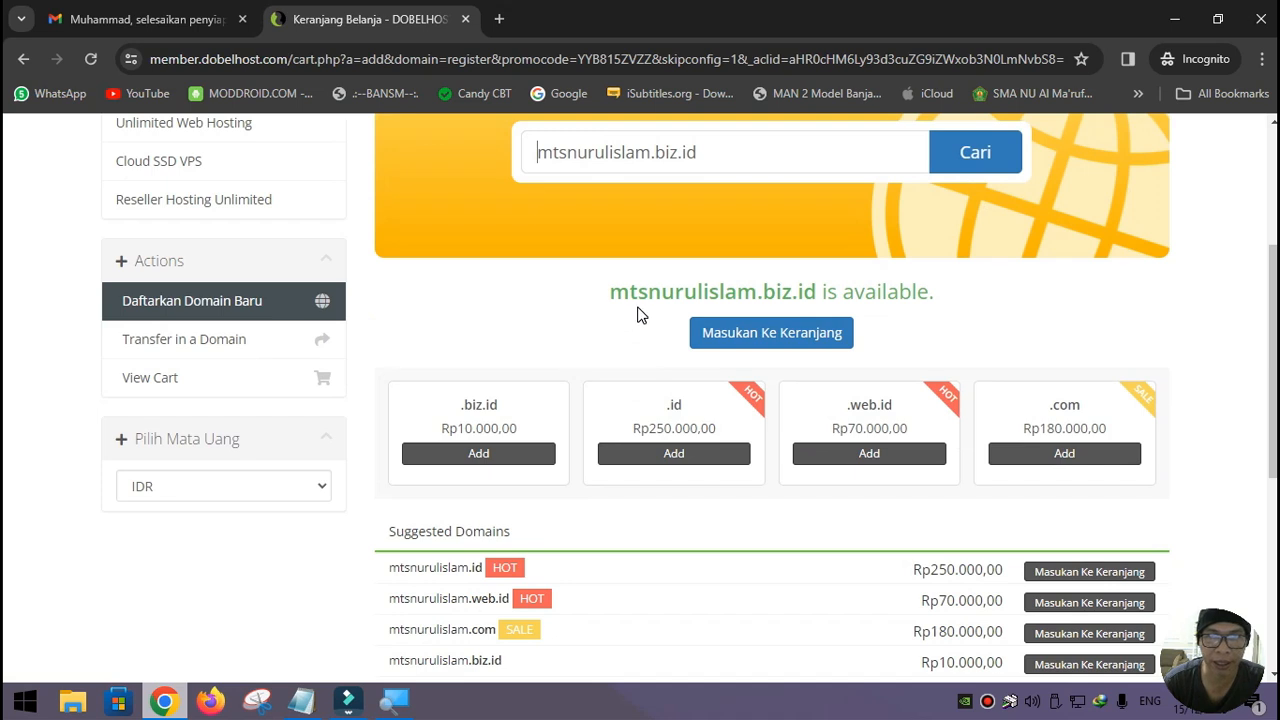
{"action": "left_click", "coordinate": [776, 340]}
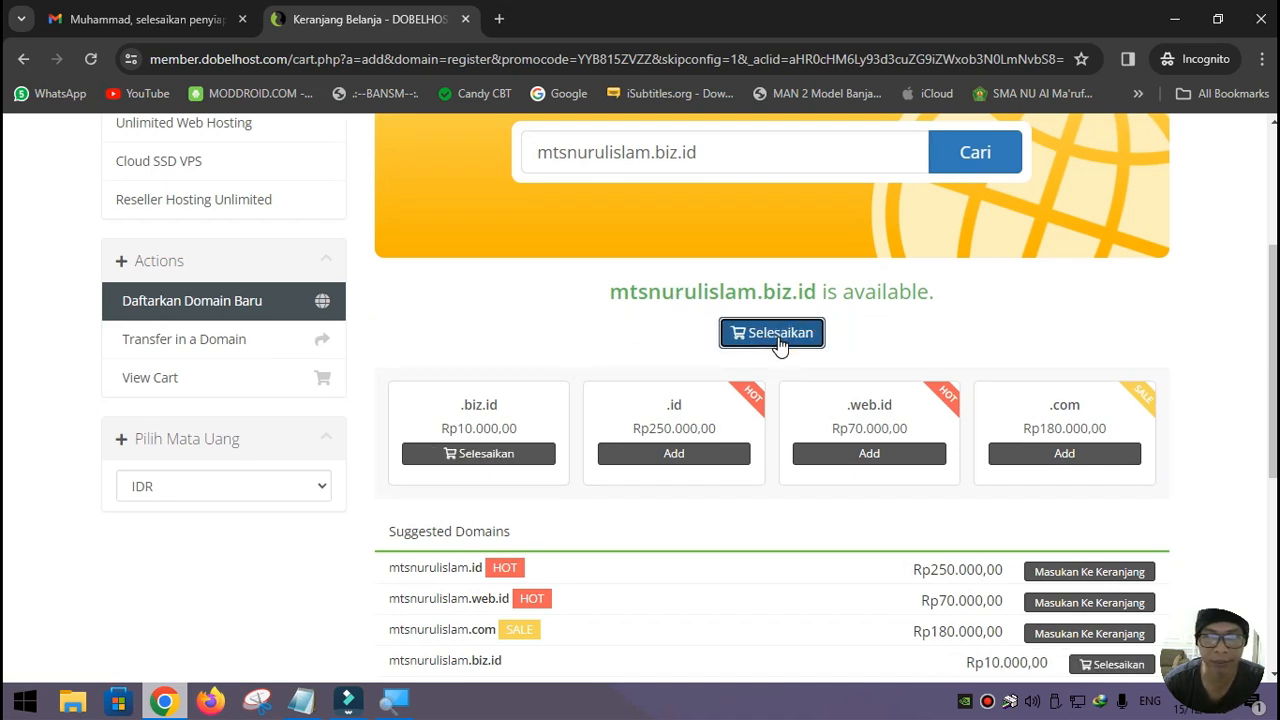
{"action": "left_click", "coordinate": [779, 338]}
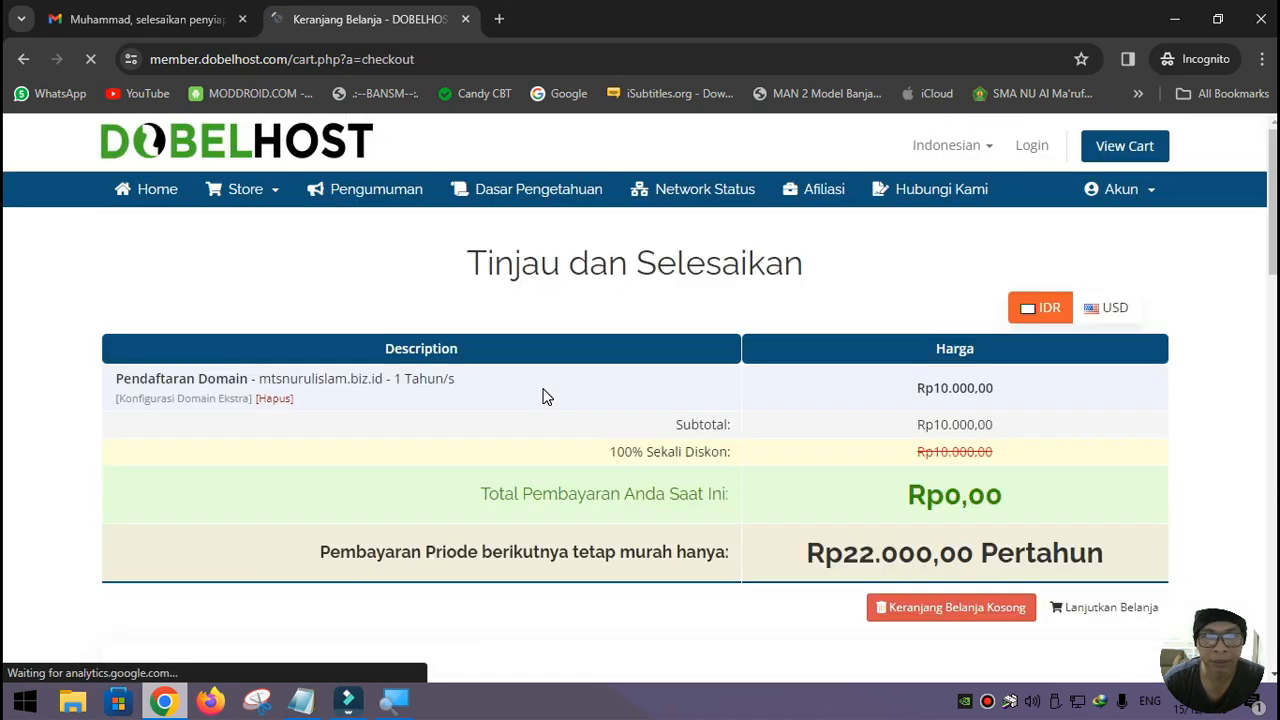
- Enter the customer's first and last name on the checkout form
{"action": "scroll", "coordinate": [543, 397], "scroll_direction": "down", "scroll_amount": 3}
{"action": "scroll", "coordinate": [748, 466], "scroll_direction": "down", "scroll_amount": 4}
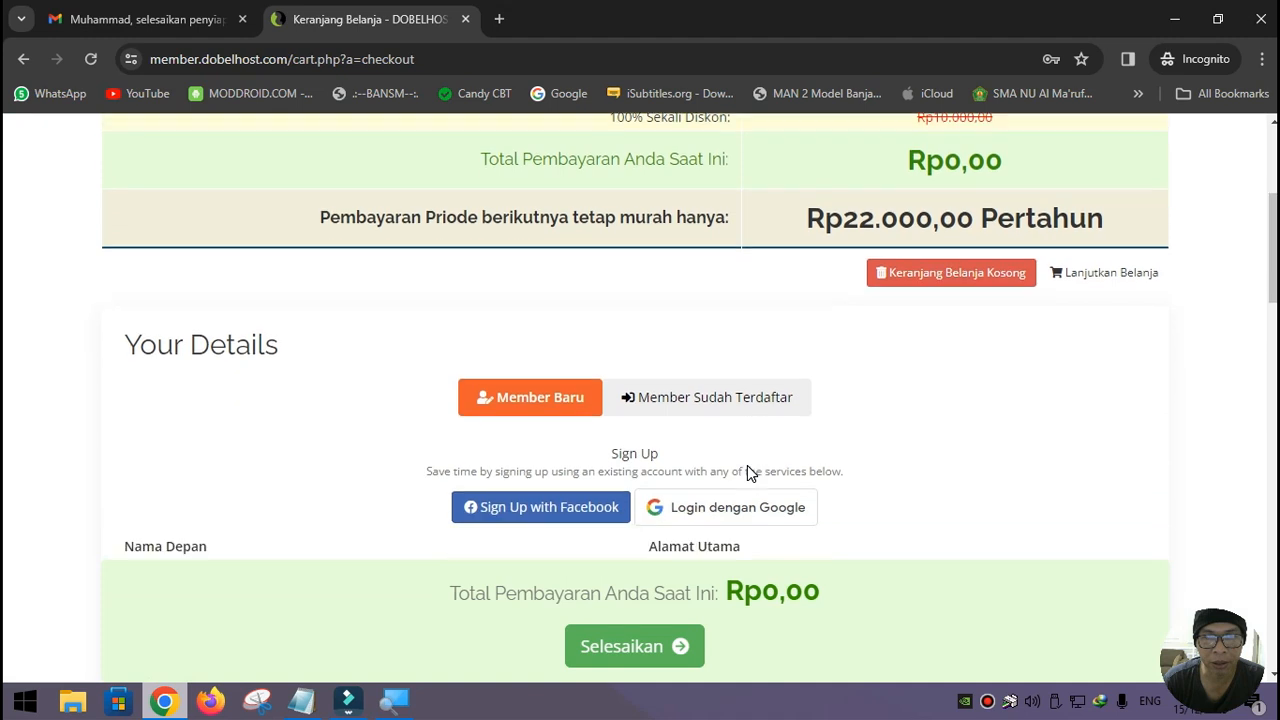
{"action": "left_click", "coordinate": [256, 348]}
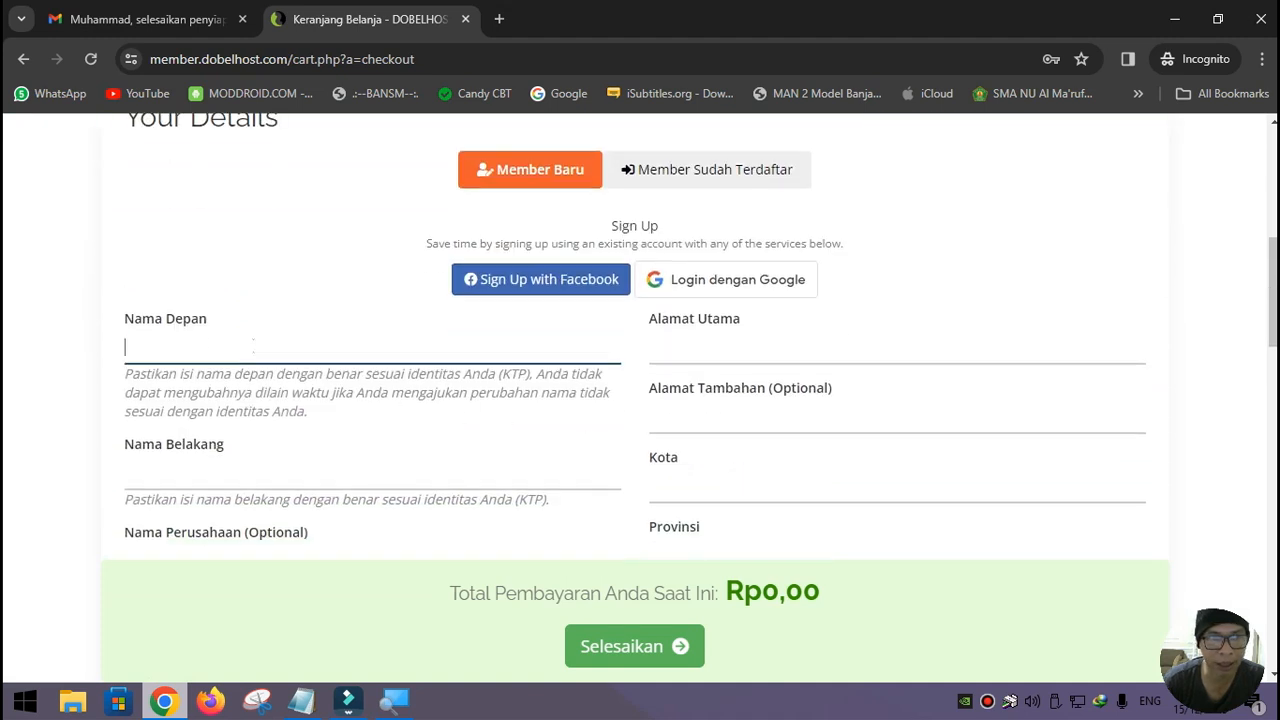
{"action": "key", "text": "Tab"}
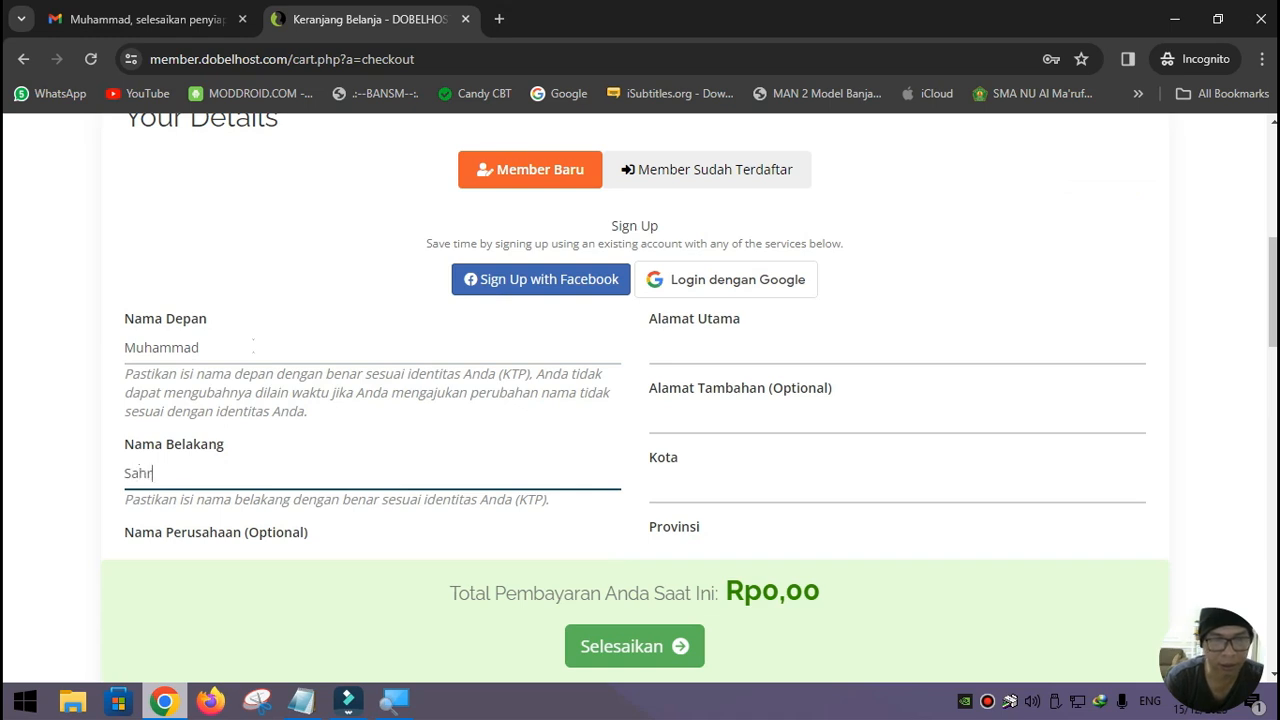
- Paste the street address from the notes into the main address field and complete it
{"action": "scroll", "coordinate": [509, 171], "scroll_direction": "down", "scroll_amount": 2}
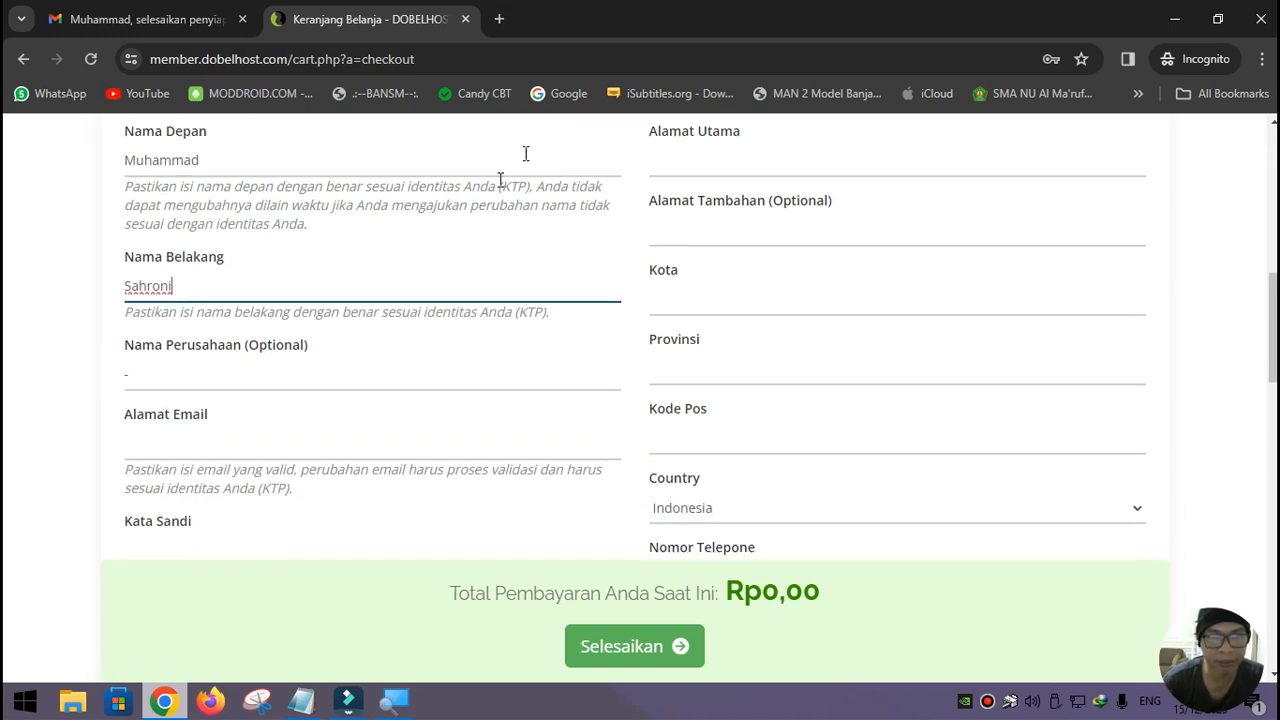
{"action": "left_click", "coordinate": [300, 700]}
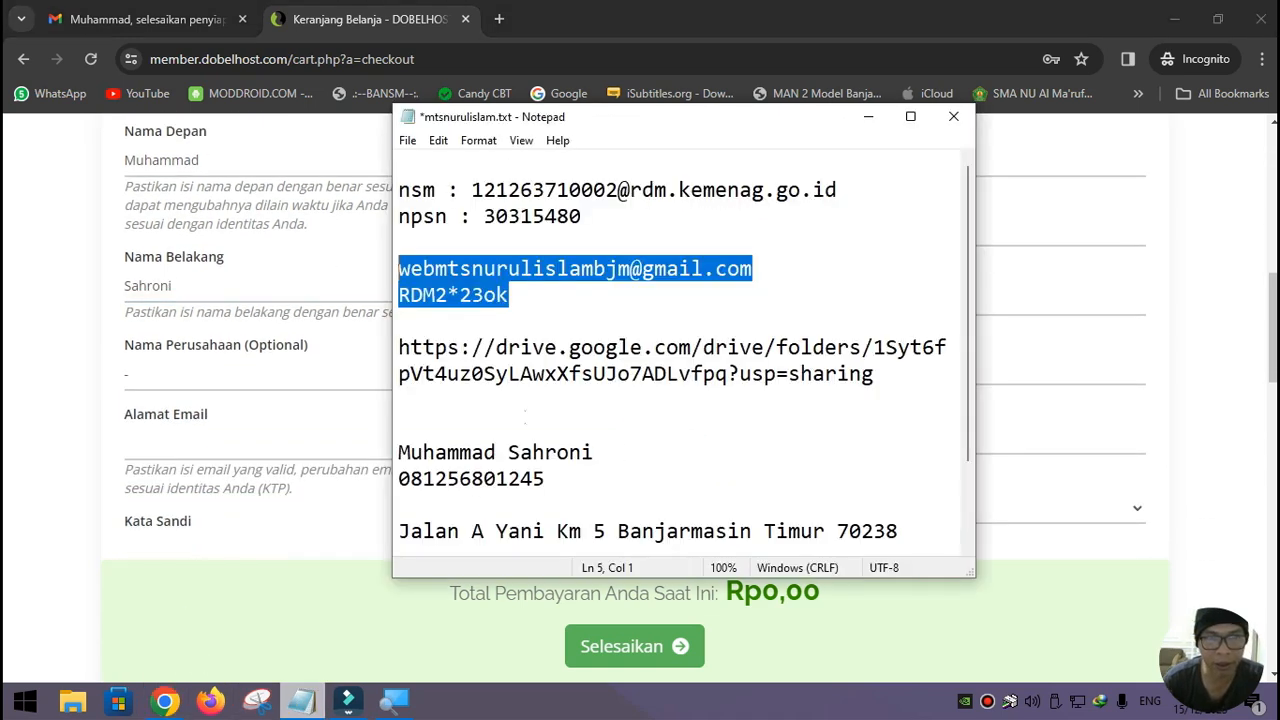
{"action": "scroll", "coordinate": [523, 423], "scroll_direction": "down", "scroll_amount": 1}
{"action": "left_click_drag", "start_coordinate": [398, 426], "coordinate": [606, 428]}
{"action": "key", "text": "ctrl+c"}
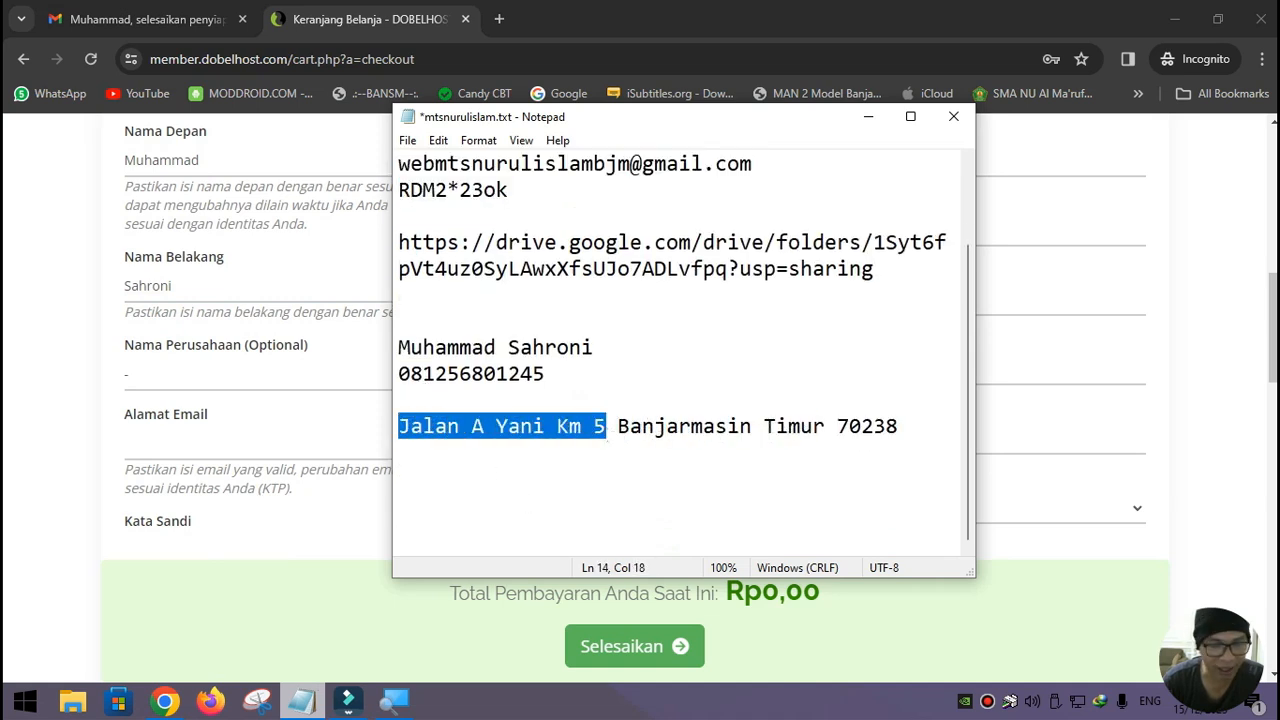
{"action": "left_click", "coordinate": [868, 116]}
{"action": "scroll", "coordinate": [698, 271], "scroll_direction": "up", "scroll_amount": 1}
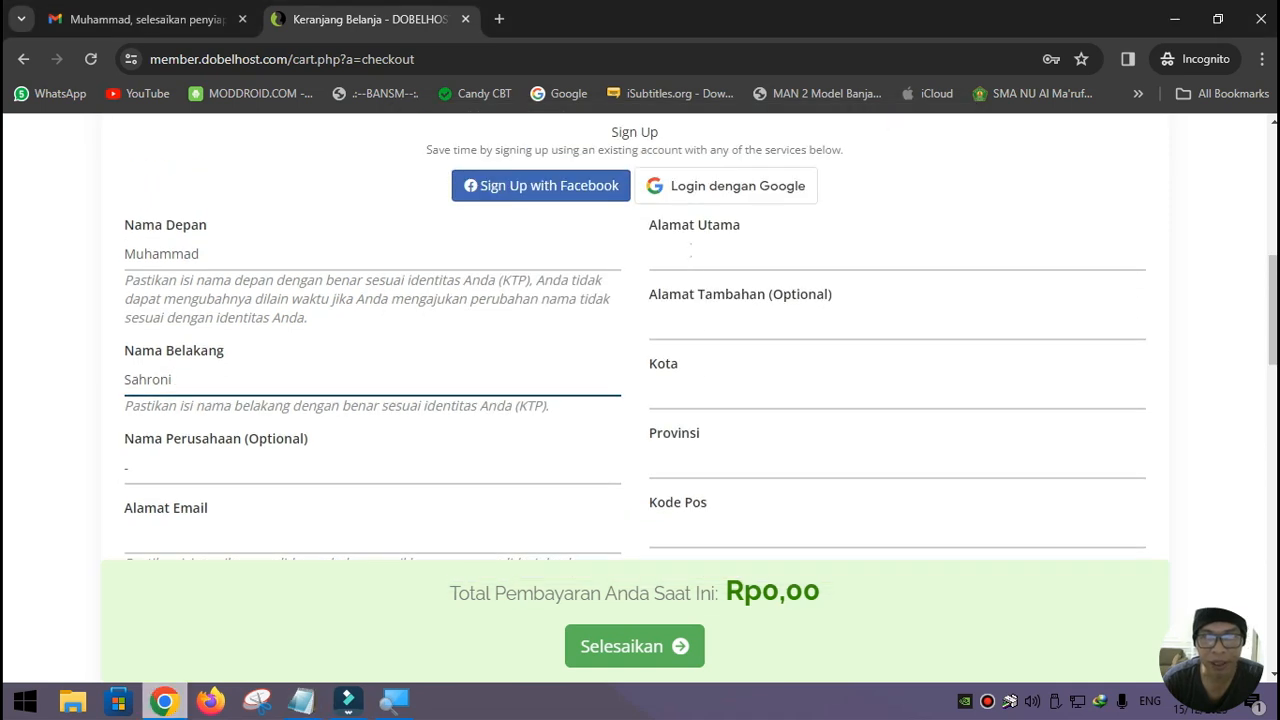
{"action": "left_click", "coordinate": [700, 254]}
{"action": "key", "text": "ctrl+v"}
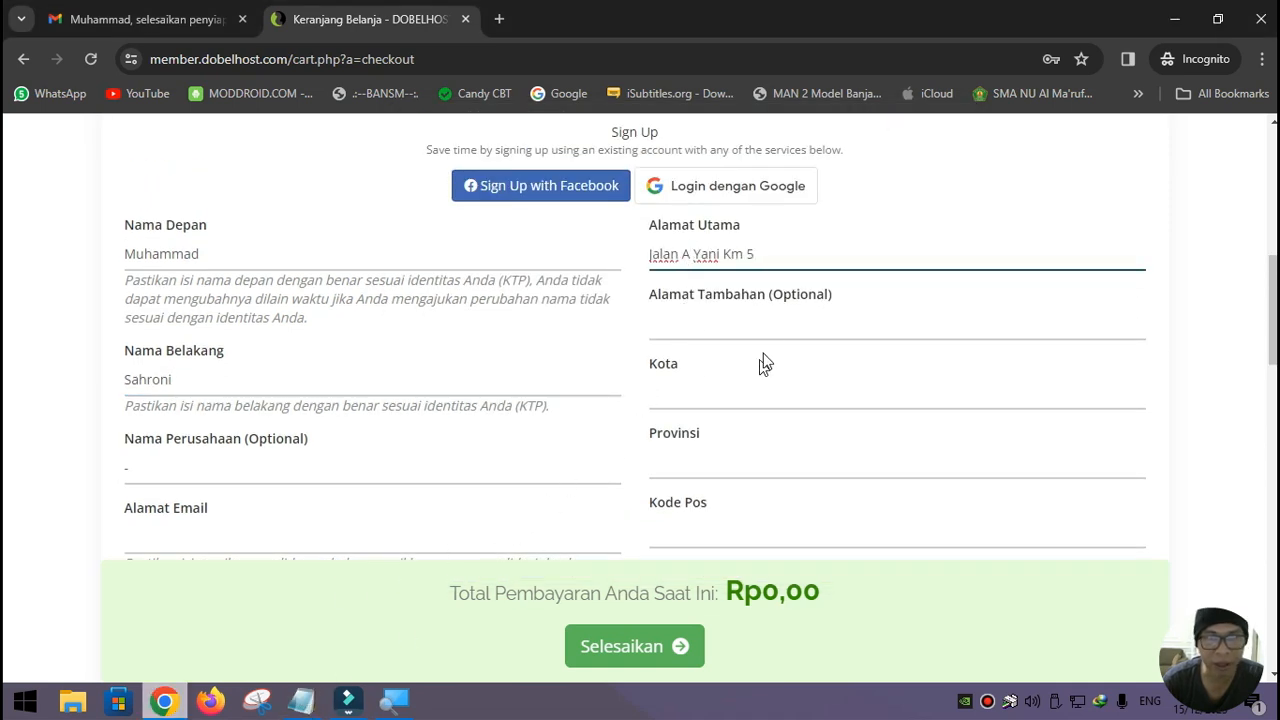
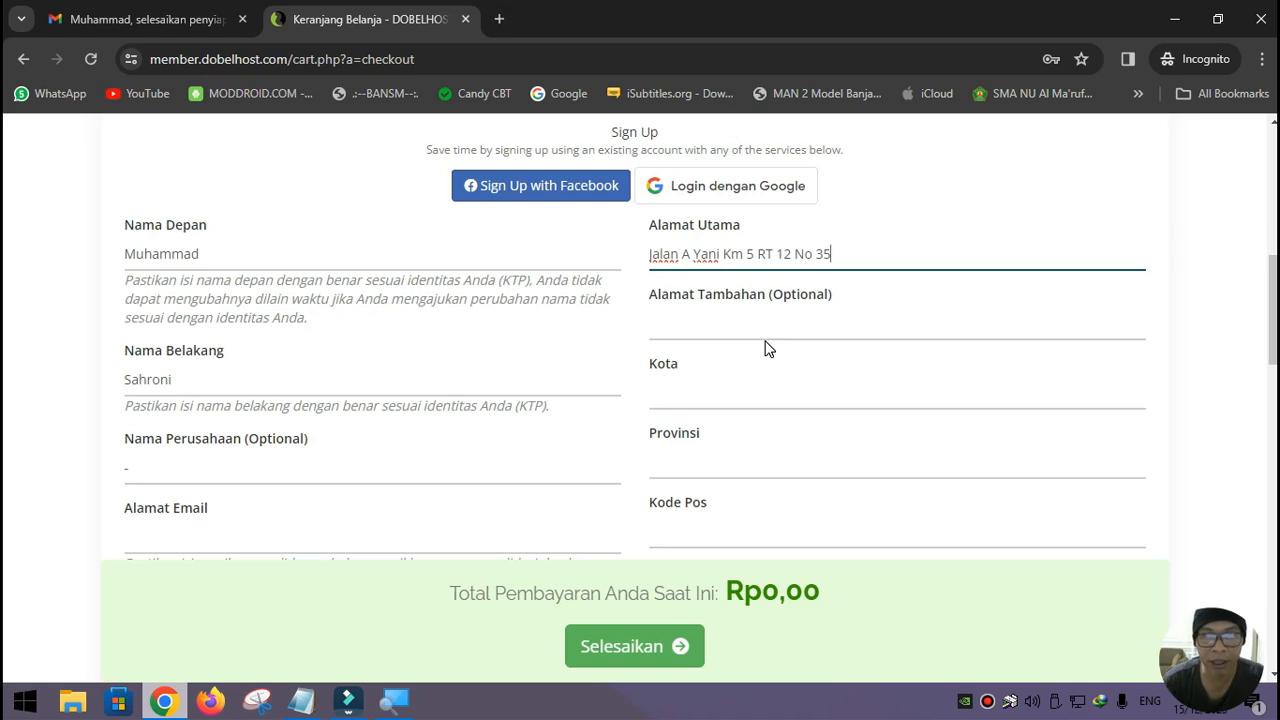
{"action": "left_click", "coordinate": [735, 323]}
- Copy the district from the notes into the additional address and city fields
{"action": "left_click", "coordinate": [301, 700]}
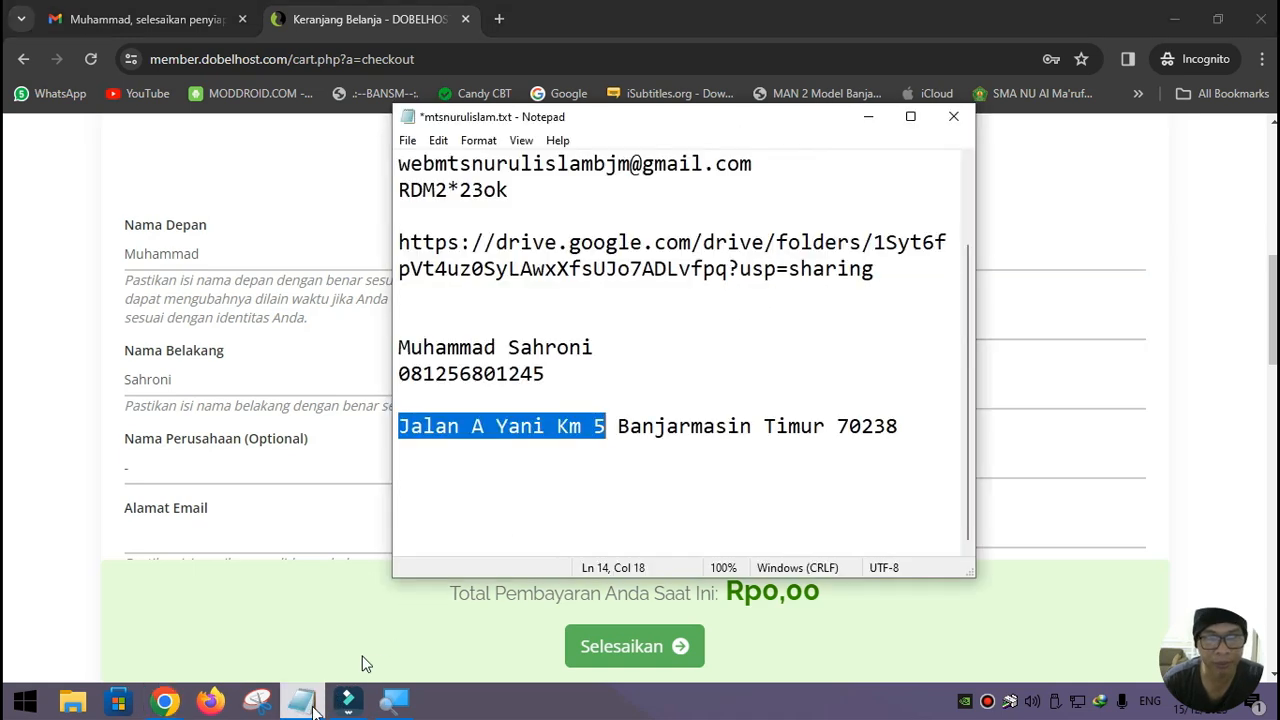
{"action": "left_click_drag", "start_coordinate": [617, 427], "coordinate": [829, 435]}
{"action": "key", "text": "ctrl+c"}
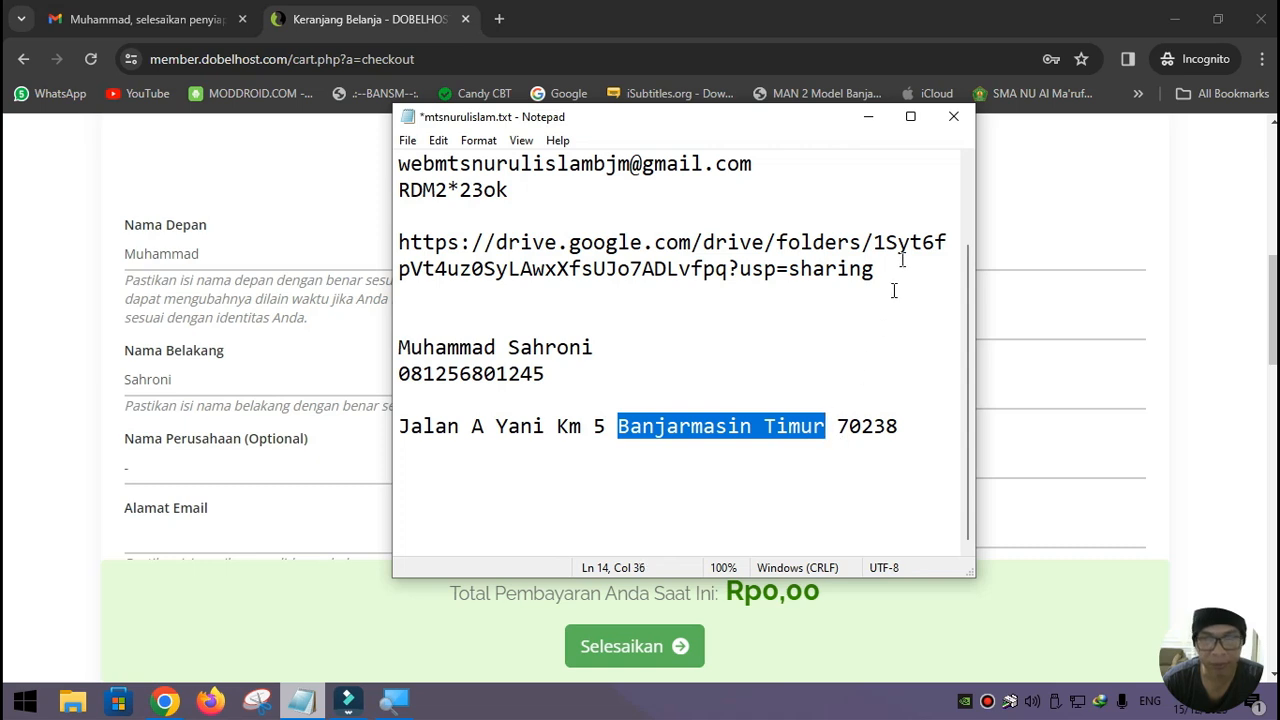
{"action": "left_click", "coordinate": [868, 116]}
{"action": "key", "text": "ctrl+v"}
{"action": "left_click", "coordinate": [698, 387]}
{"action": "key", "text": "ctrl+v"}
{"action": "left_click_drag", "start_coordinate": [725, 392], "coordinate": [818, 392]}
{"action": "key", "text": "BackSpace"}
- Fill in the province and postal code fields
{"action": "left_click", "coordinate": [719, 455]}
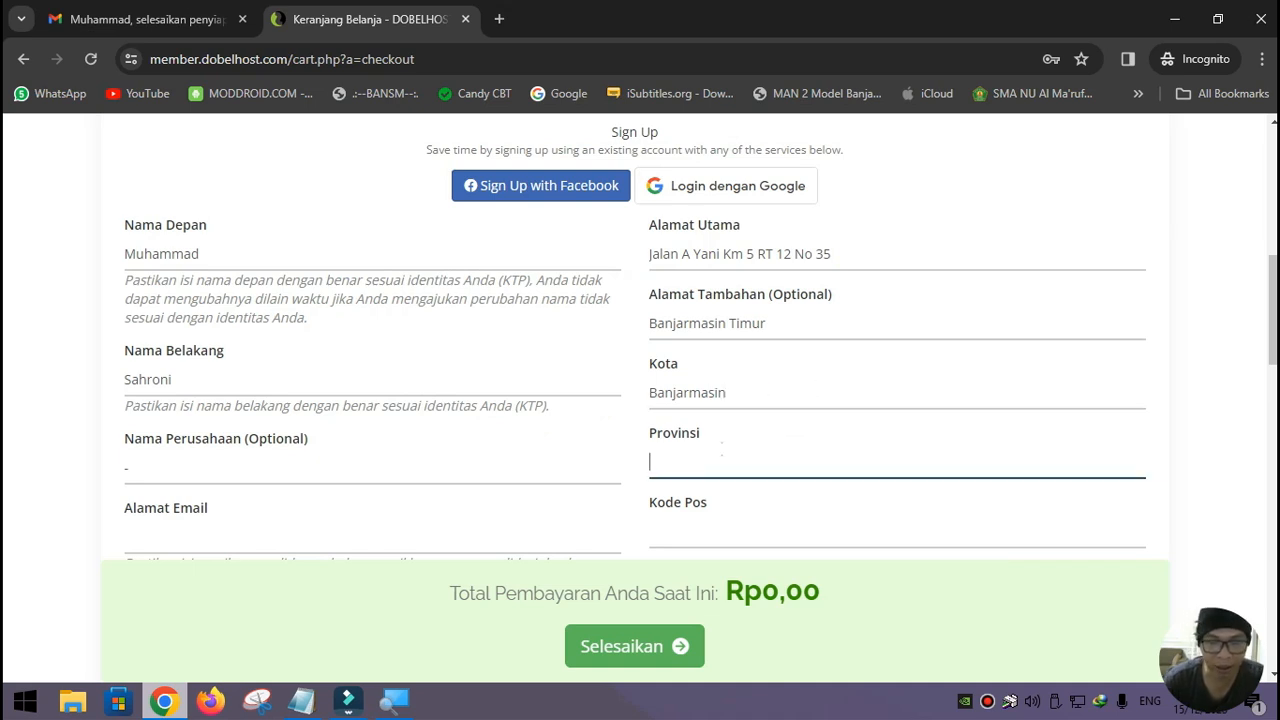
{"action": "type", "text": "Kalimantan"}
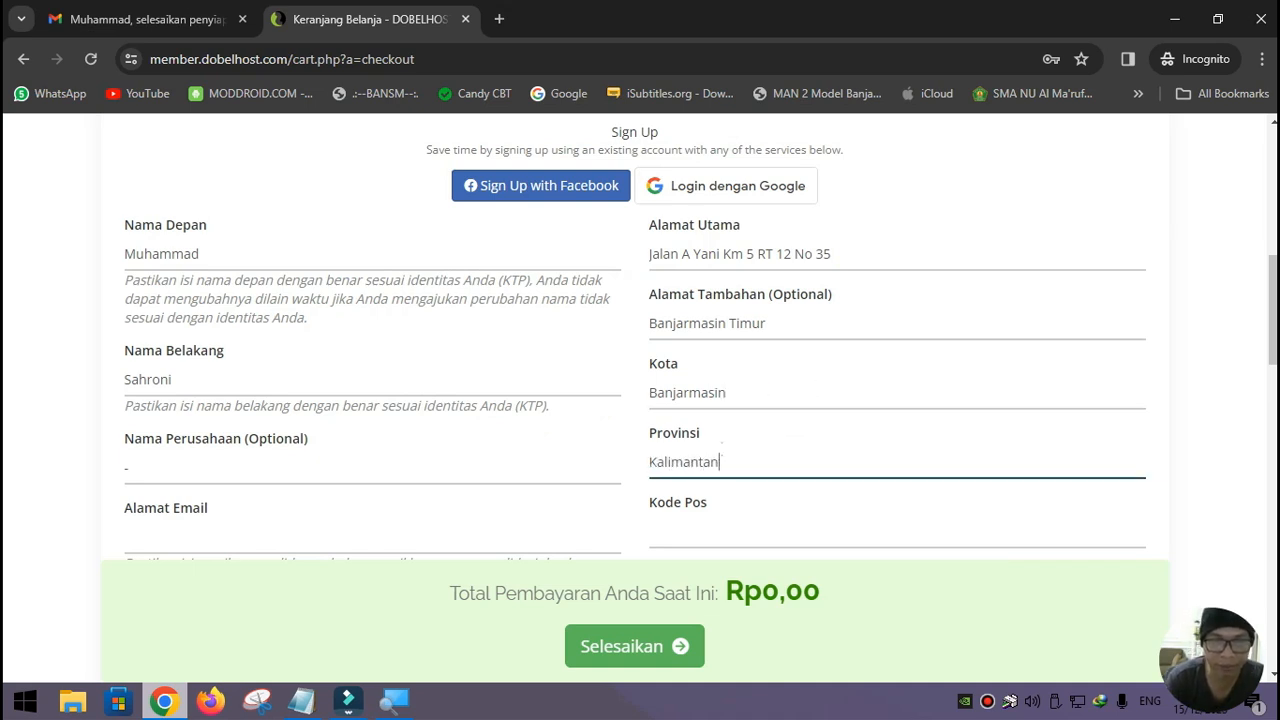
{"action": "type", "text": " Selatan"}
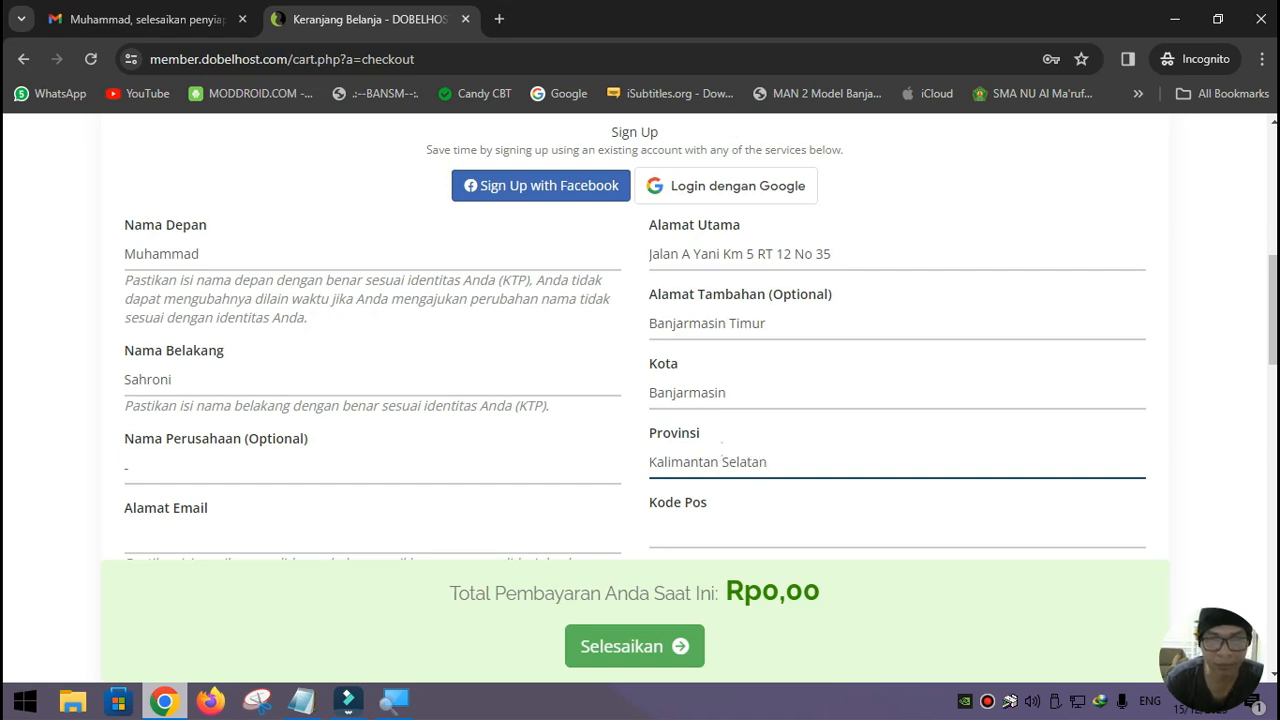
{"action": "left_click", "coordinate": [700, 514]}
{"action": "type", "text": "70"}
{"action": "type", "text": "233"}
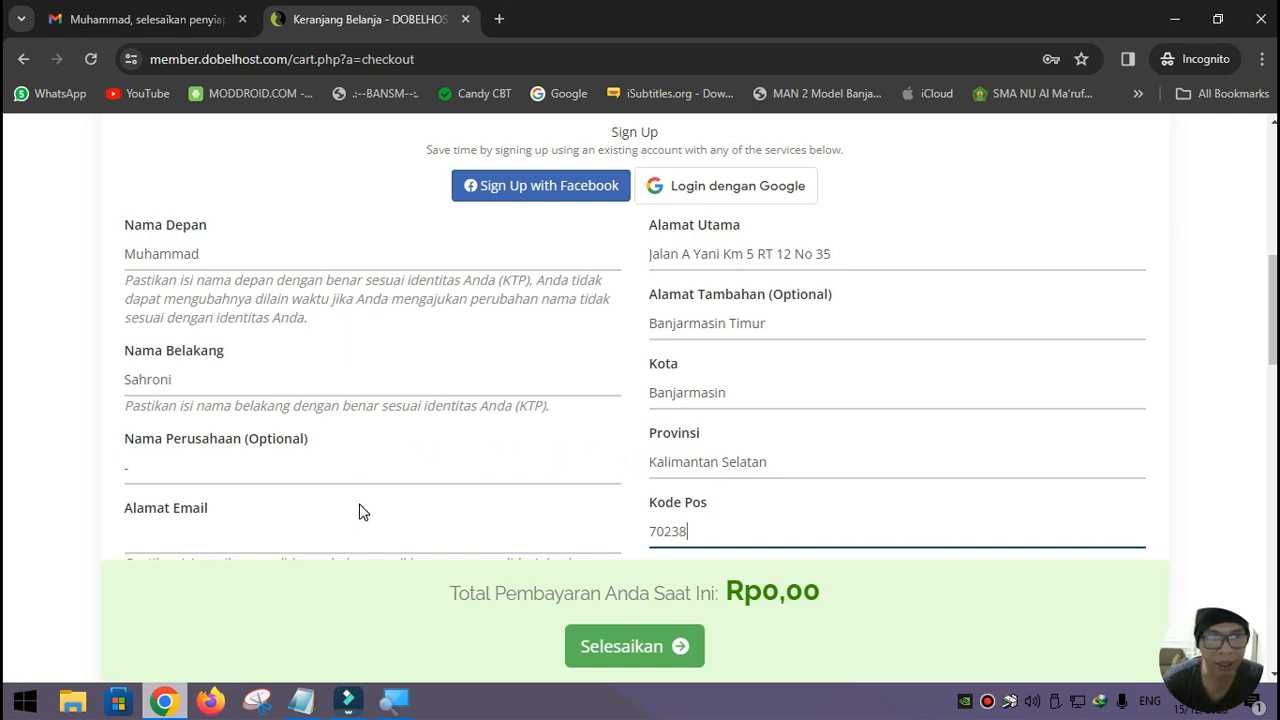
- Copy the account e-mail from the notes into the Alamat Email field
{"action": "left_click", "coordinate": [288, 530]}
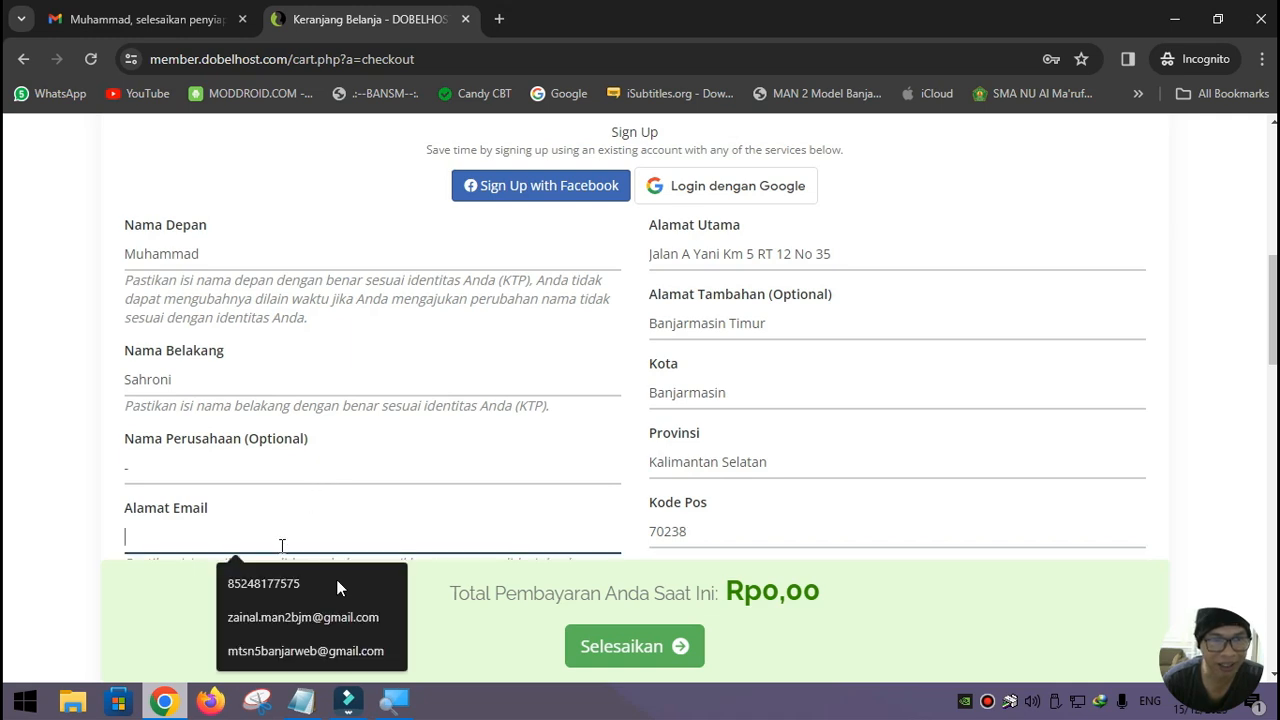
{"action": "left_click", "coordinate": [301, 700]}
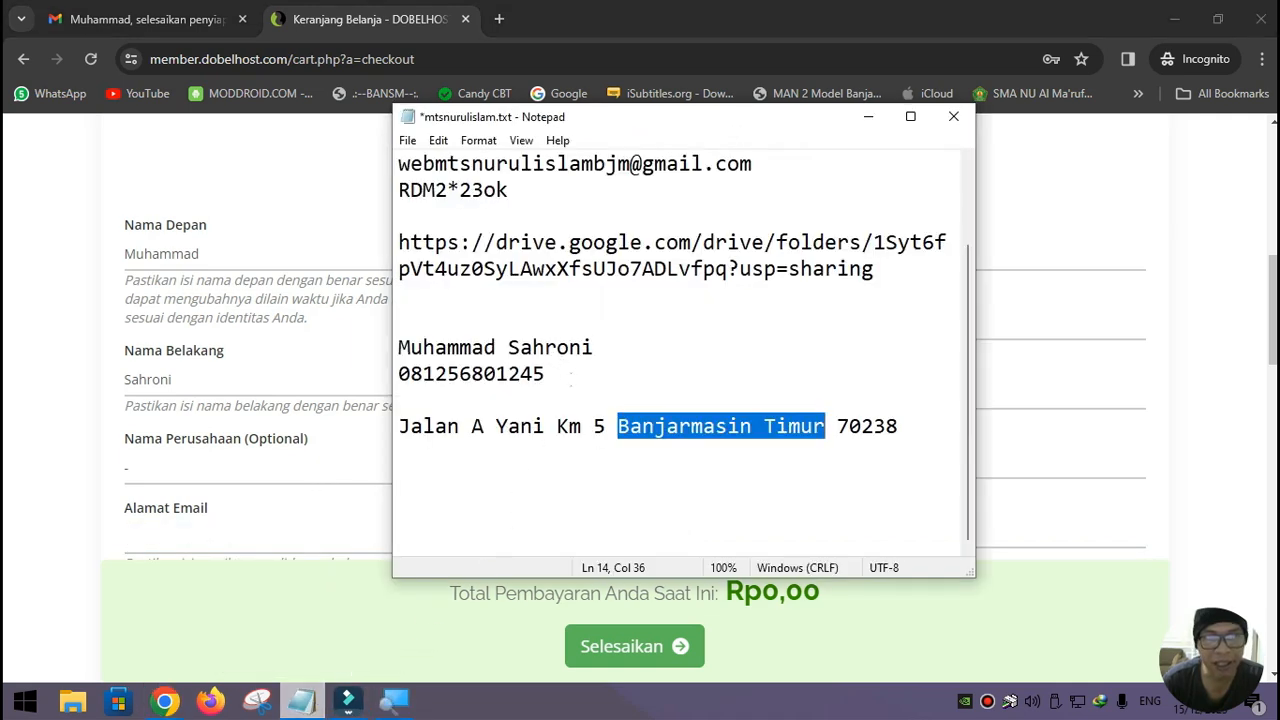
{"action": "left_click_drag", "start_coordinate": [400, 163], "coordinate": [754, 163]}
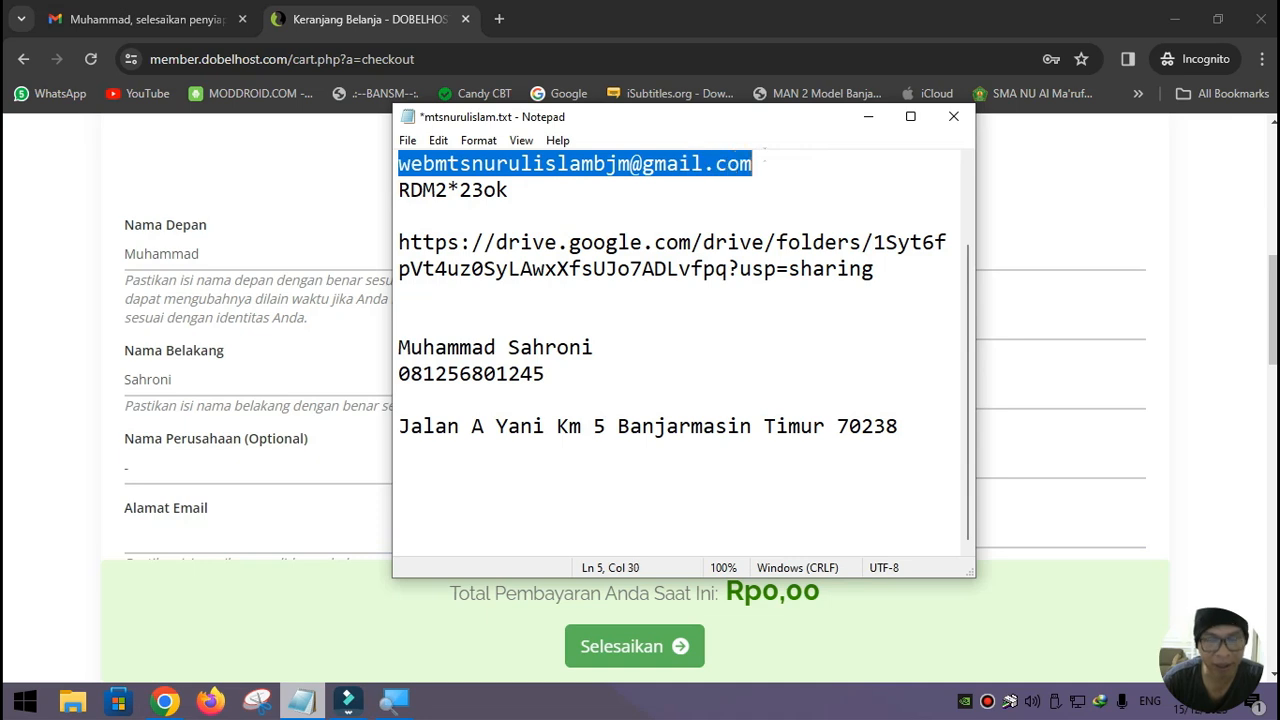
{"action": "key", "text": "ctrl+c"}
{"action": "left_click", "coordinate": [868, 116]}
{"action": "left_click", "coordinate": [310, 526]}
{"action": "key", "text": "ctrl+v"}
- Paste the account password into both Kata Sandi and Konfirmasi Kata Sandi
{"action": "scroll", "coordinate": [320, 500], "scroll_direction": "down", "scroll_amount": 3}
{"action": "left_click", "coordinate": [295, 706]}
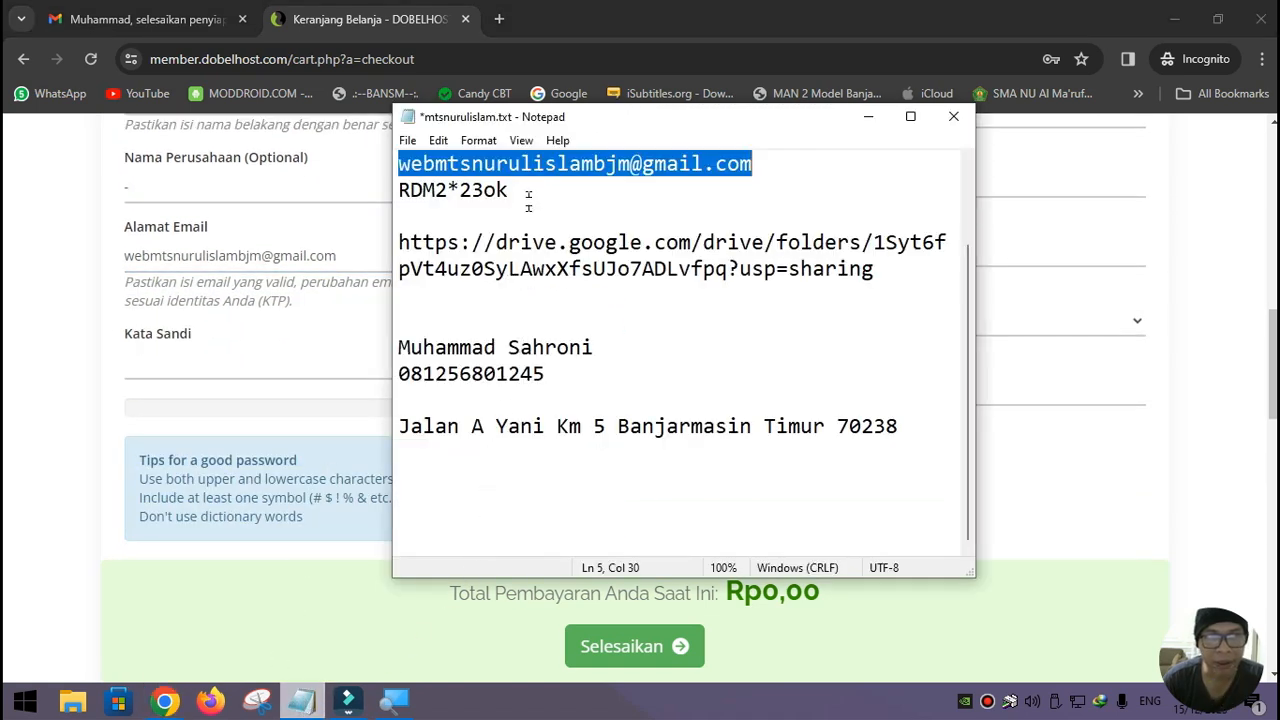
{"action": "left_click_drag", "start_coordinate": [518, 192], "coordinate": [388, 197]}
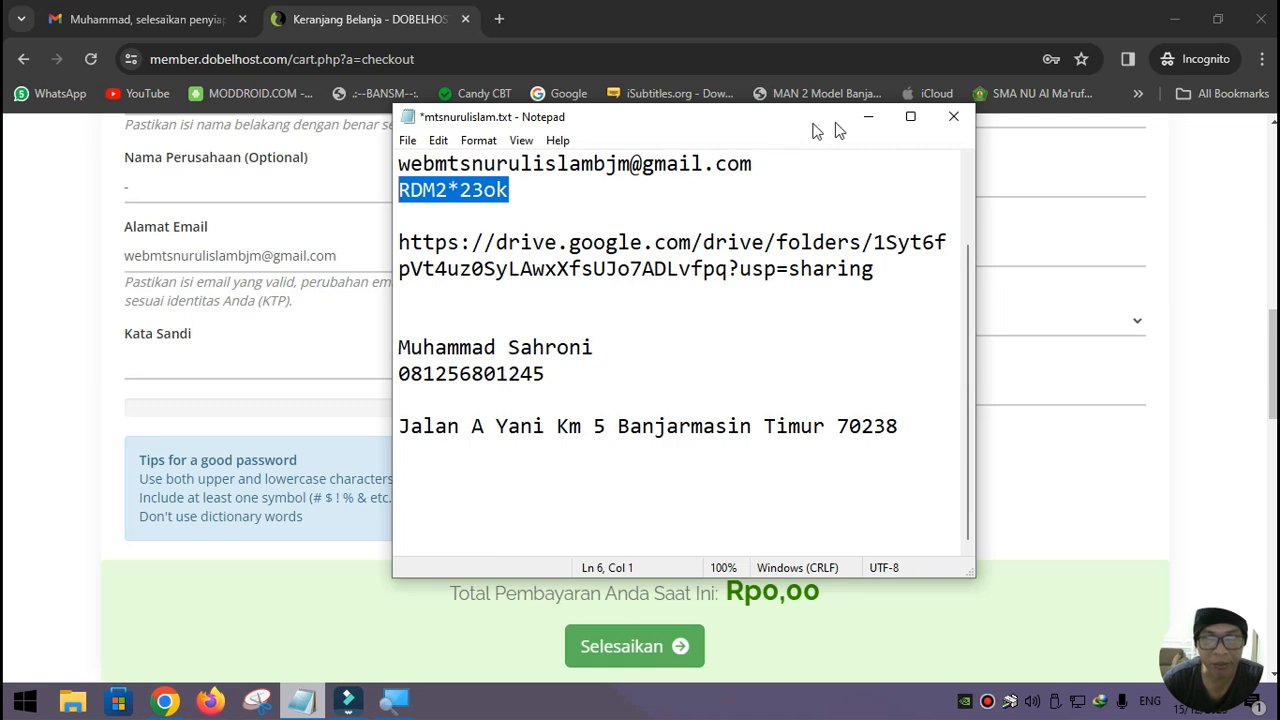
{"action": "left_click", "coordinate": [868, 116]}
{"action": "left_click", "coordinate": [275, 362]}
{"action": "key", "text": "ctrl+v"}
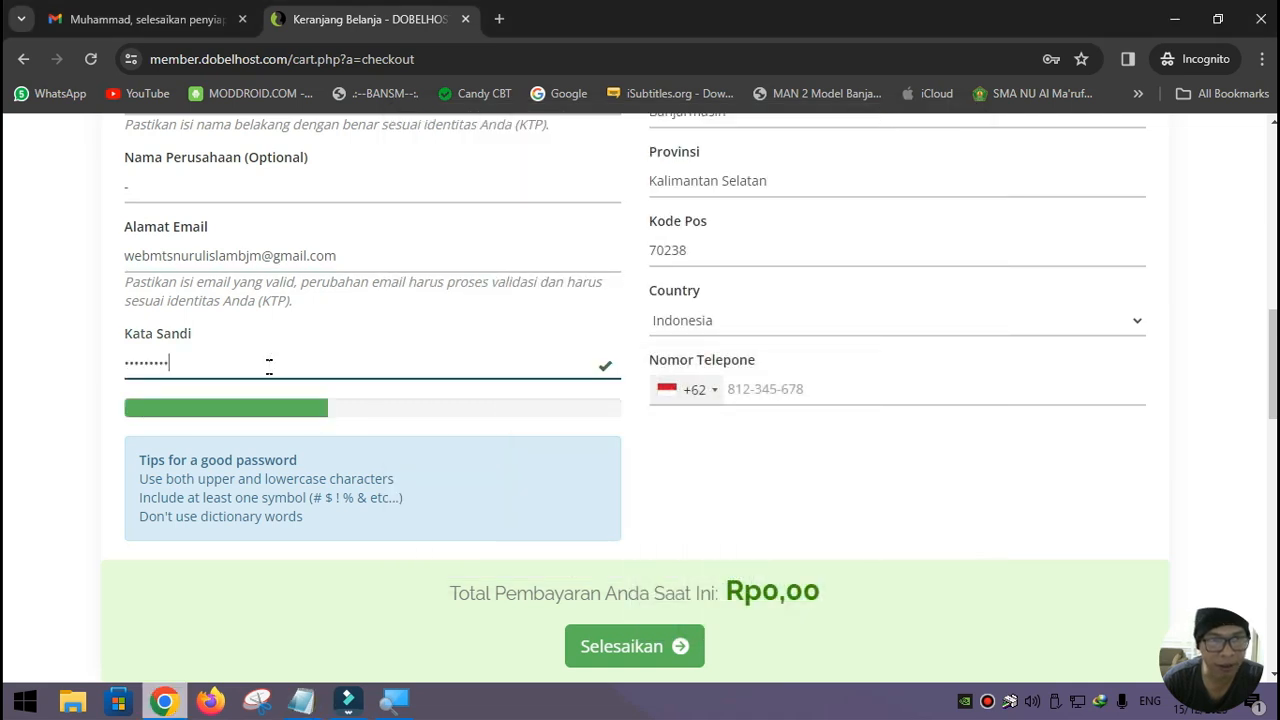
{"action": "scroll", "coordinate": [263, 370], "scroll_direction": "down", "scroll_amount": 1}
{"action": "left_click", "coordinate": [210, 501]}
{"action": "key", "text": "ctrl+v"}
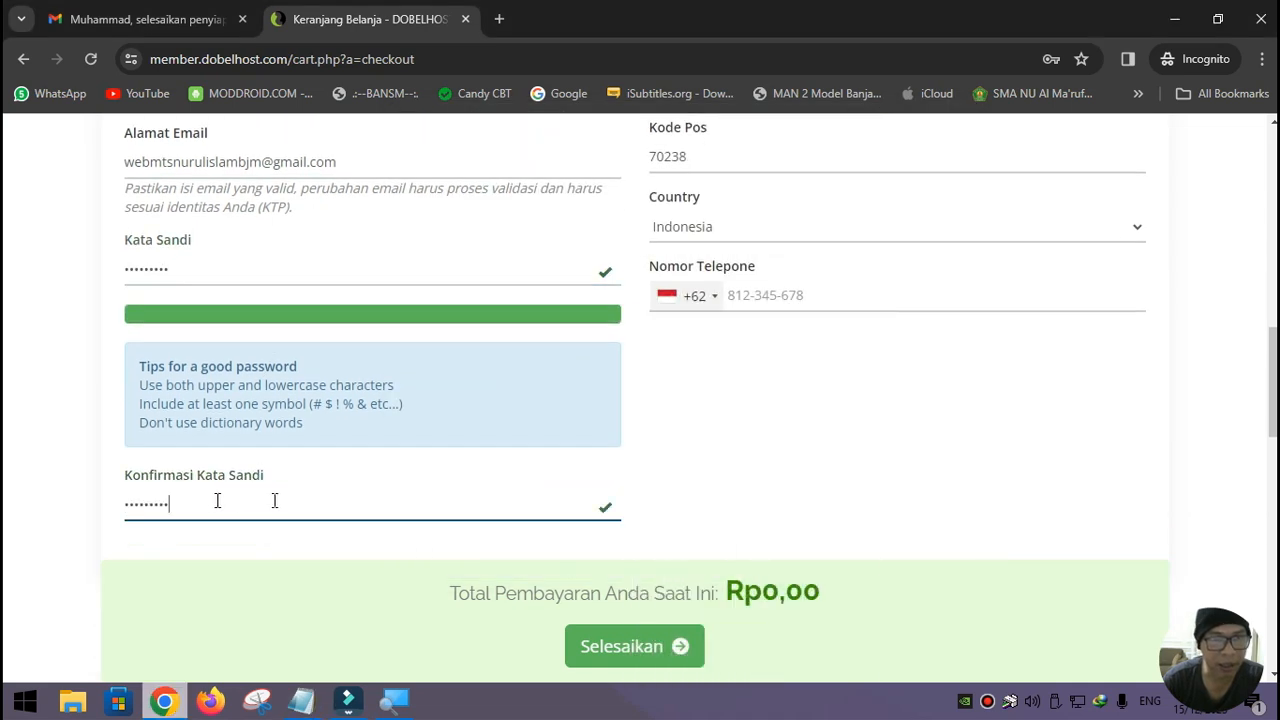
{"action": "scroll", "coordinate": [462, 494], "scroll_direction": "up", "scroll_amount": 1}
- Fill Nomor Telepone with the phone number from the notes, omitting the leading zero
{"action": "key", "text": "Tab"}
{"action": "left_click", "coordinate": [305, 695]}
{"action": "left_click_drag", "start_coordinate": [410, 373], "coordinate": [545, 373]}
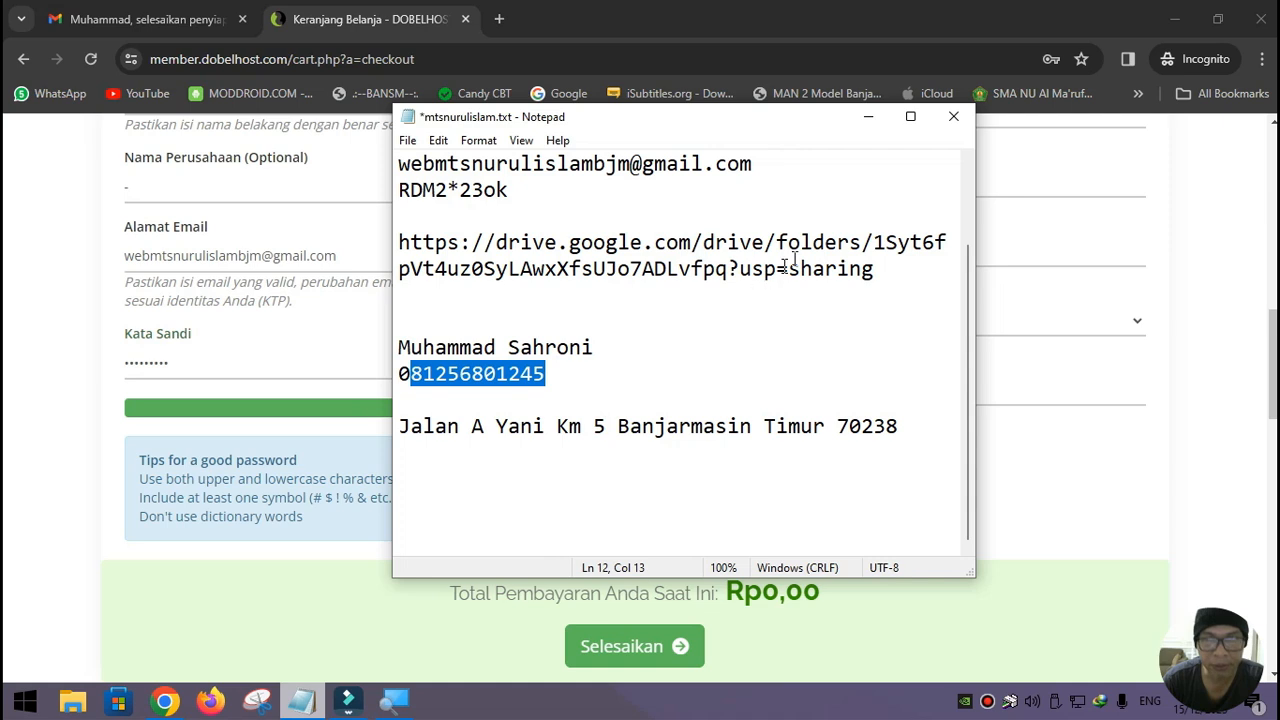
{"action": "left_click", "coordinate": [868, 116]}
{"action": "key", "text": "ctrl+v"}
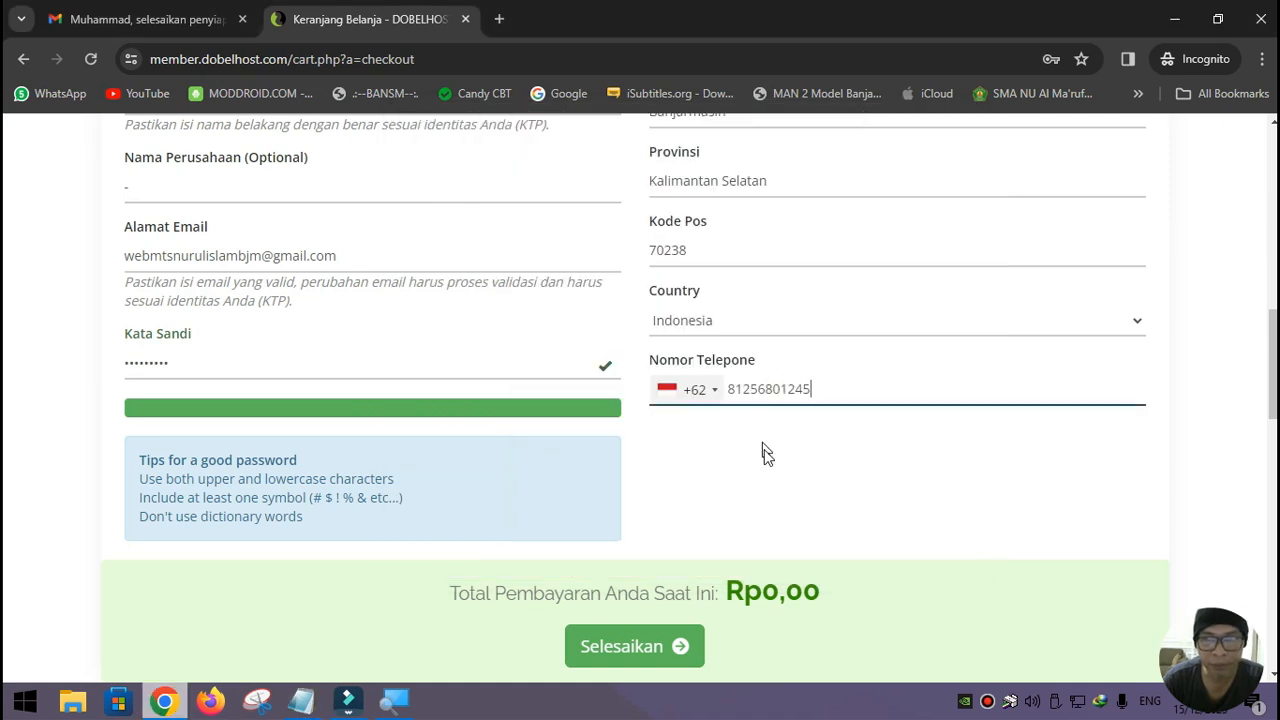
{"action": "scroll", "coordinate": [766, 470], "scroll_direction": "up", "scroll_amount": 3}
- Tick the Terms of Service checkbox and submit the free domain order with Selesaikan
{"action": "scroll", "coordinate": [766, 483], "scroll_direction": "up", "scroll_amount": 2}
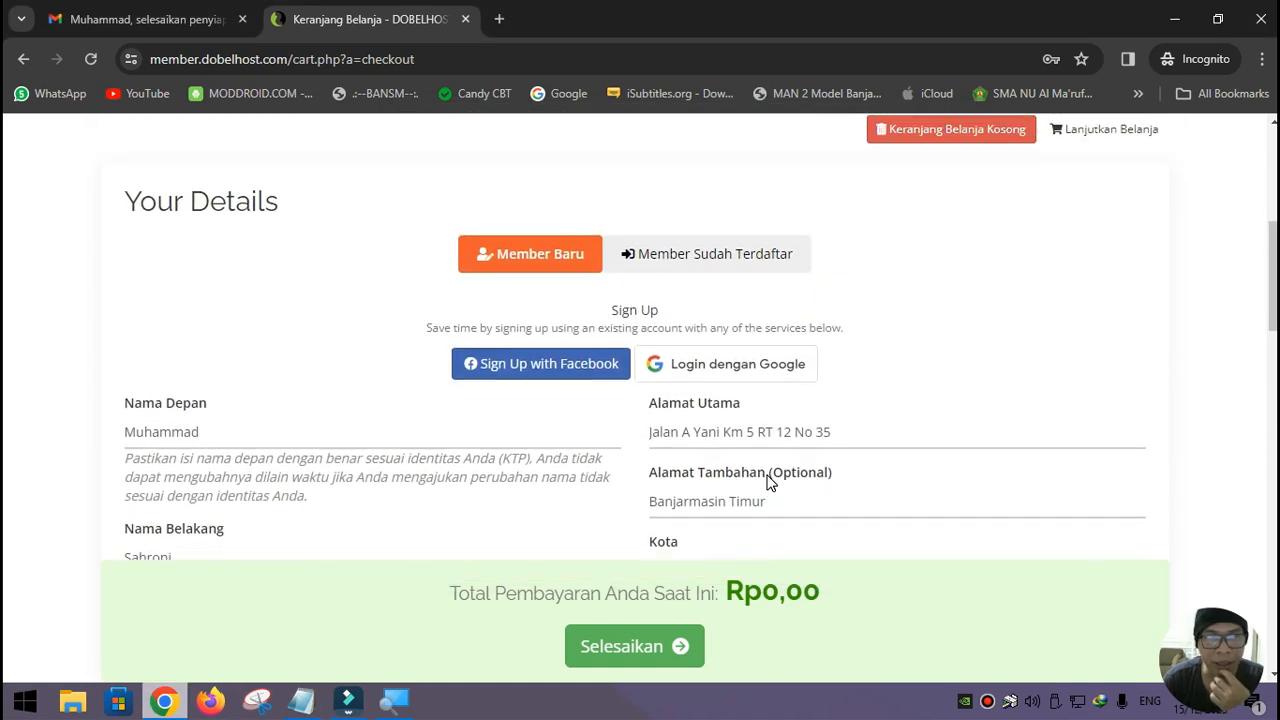
{"action": "scroll", "coordinate": [766, 483], "scroll_direction": "down", "scroll_amount": 3}
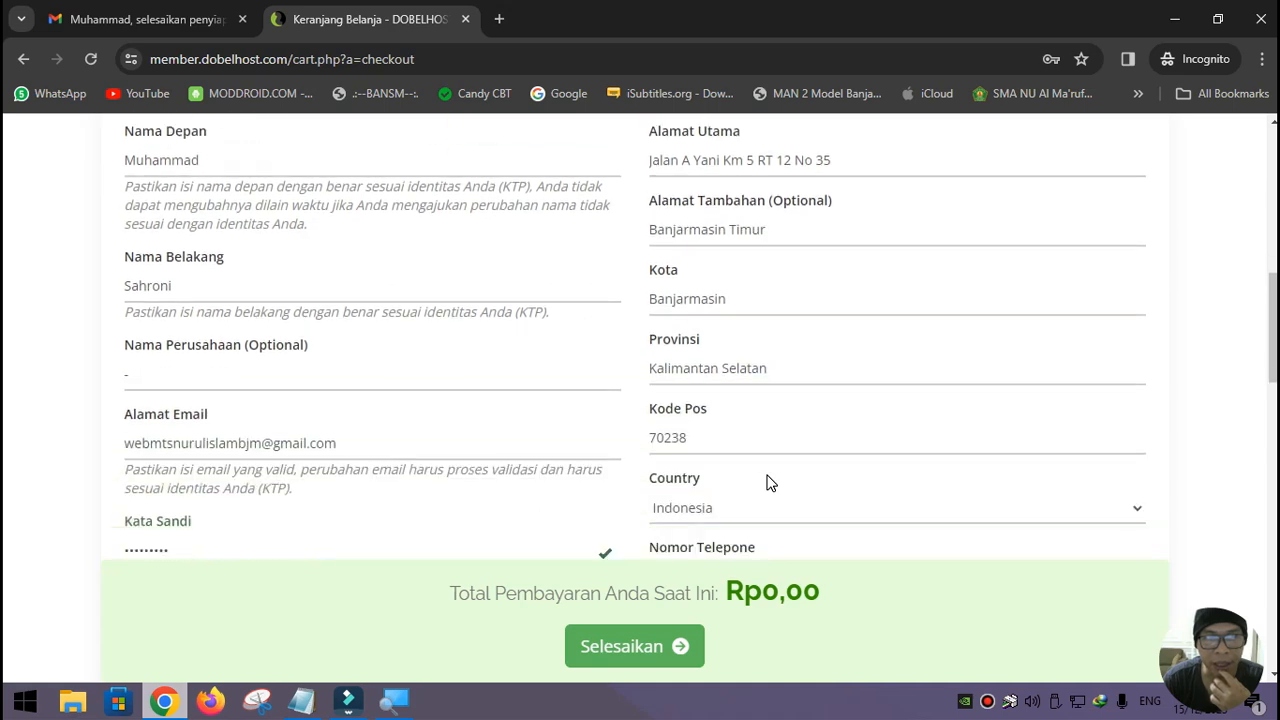
{"action": "scroll", "coordinate": [766, 483], "scroll_direction": "up", "scroll_amount": 2}
{"action": "scroll", "coordinate": [766, 483], "scroll_direction": "down", "scroll_amount": 5}
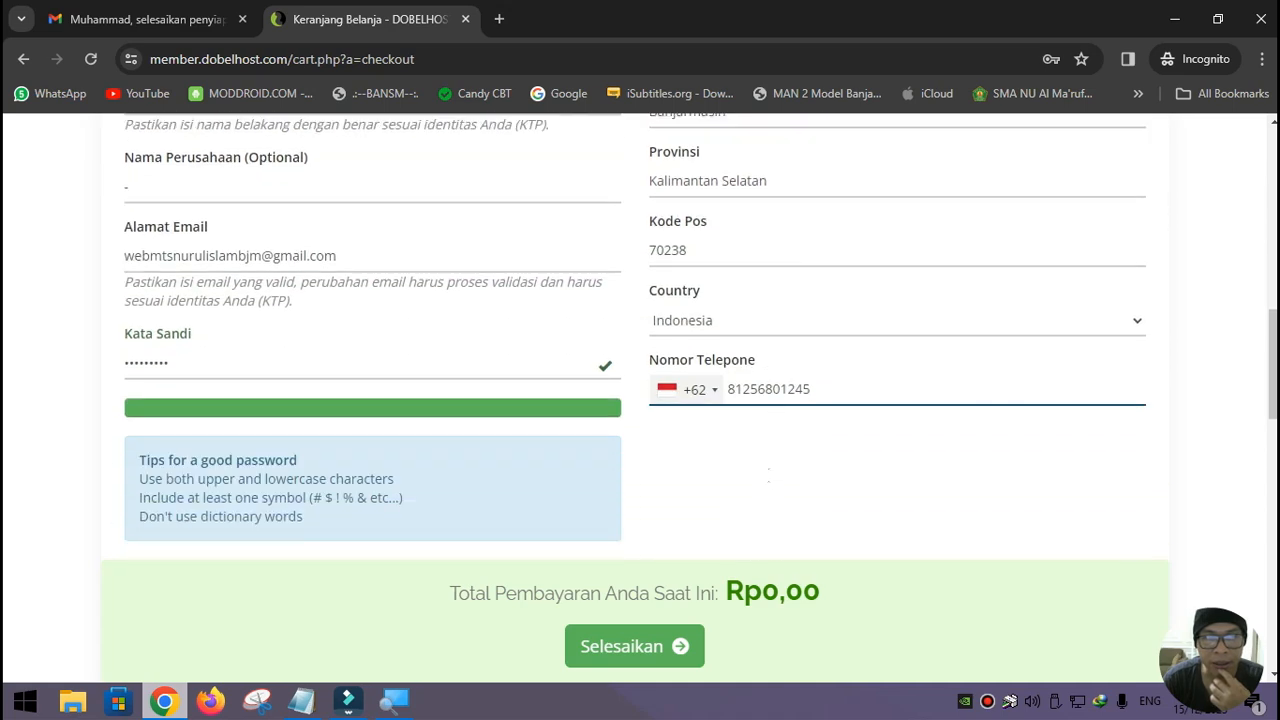
{"action": "scroll", "coordinate": [766, 483], "scroll_direction": "down", "scroll_amount": 7}
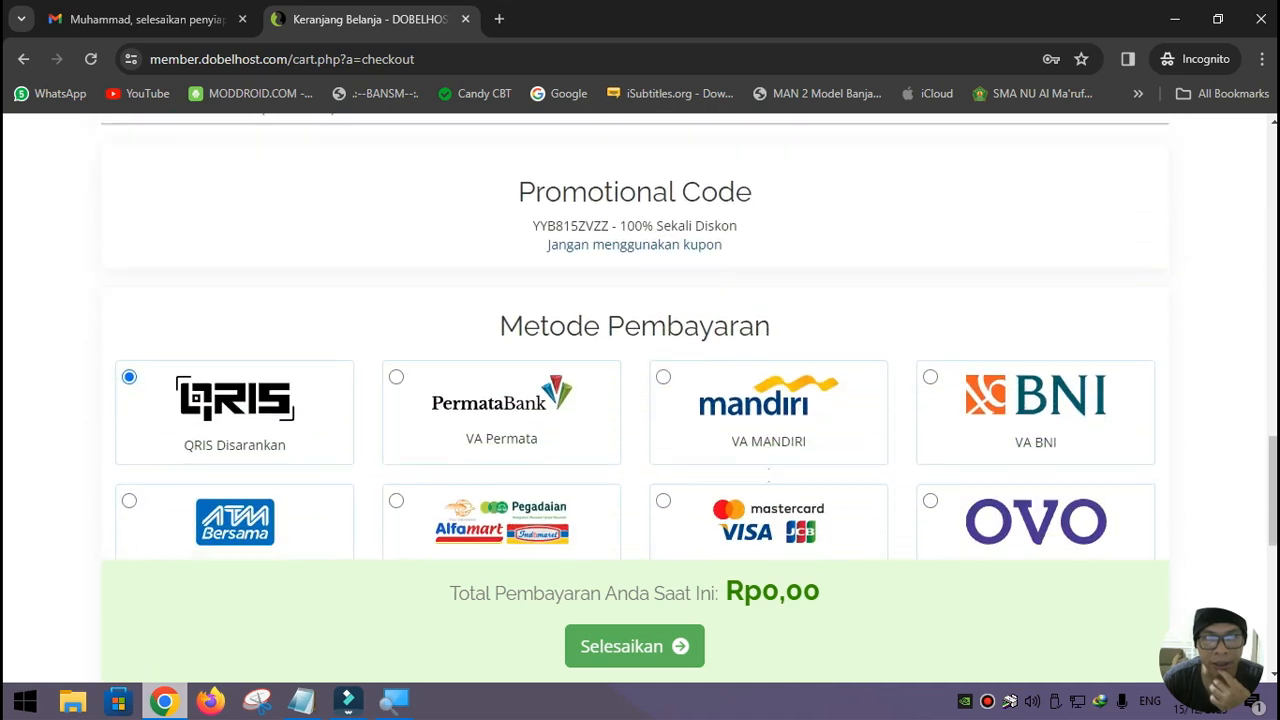
{"action": "scroll", "coordinate": [766, 483], "scroll_direction": "down", "scroll_amount": 3}
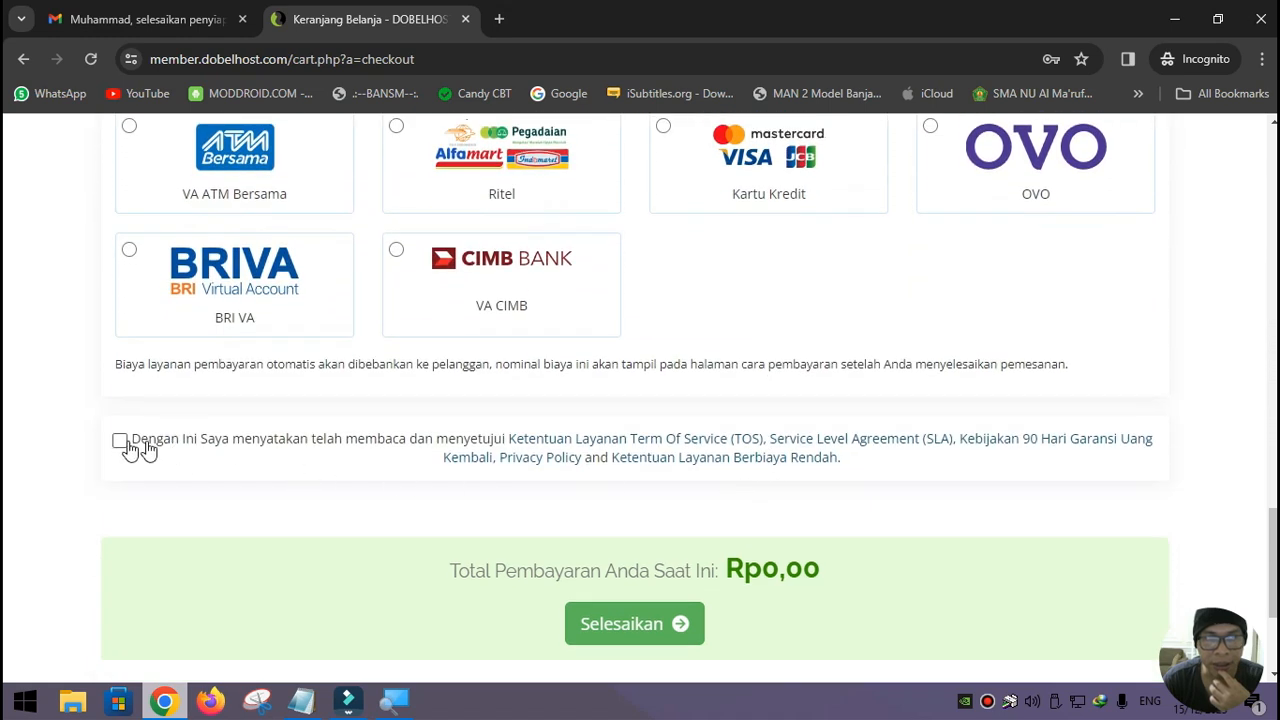
{"action": "left_click", "coordinate": [120, 441]}
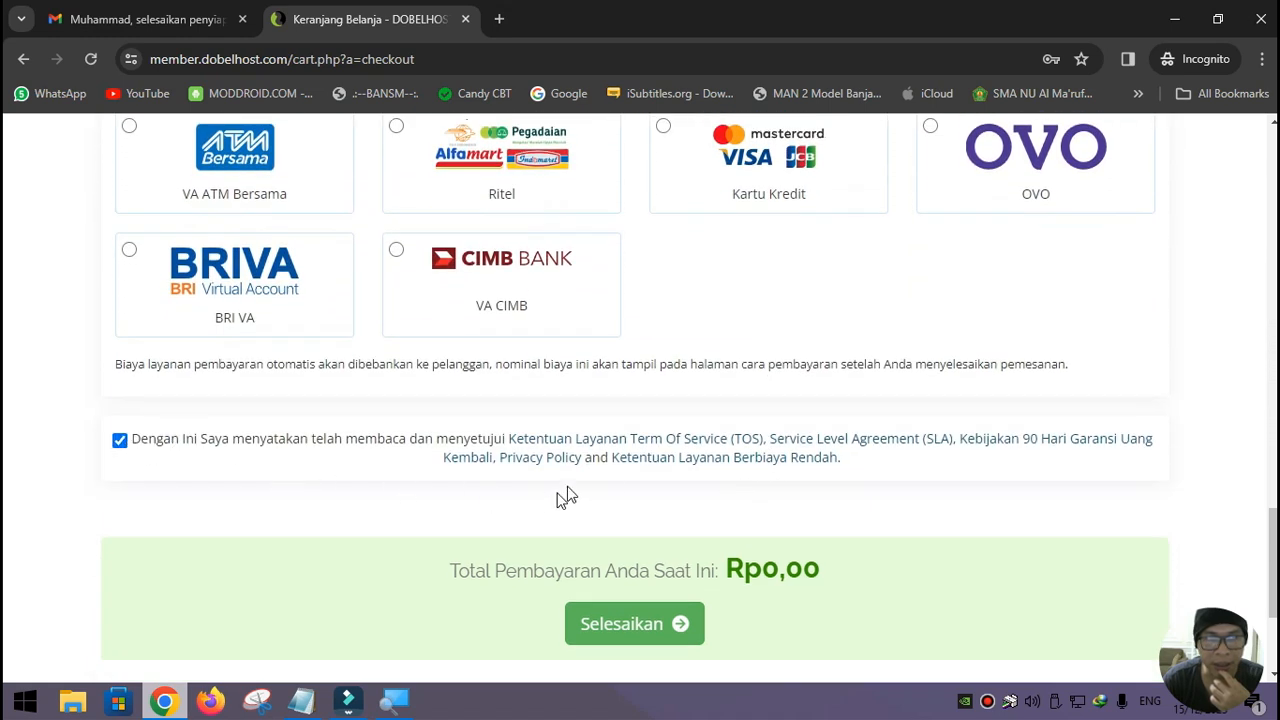
{"action": "left_click", "coordinate": [632, 636]}
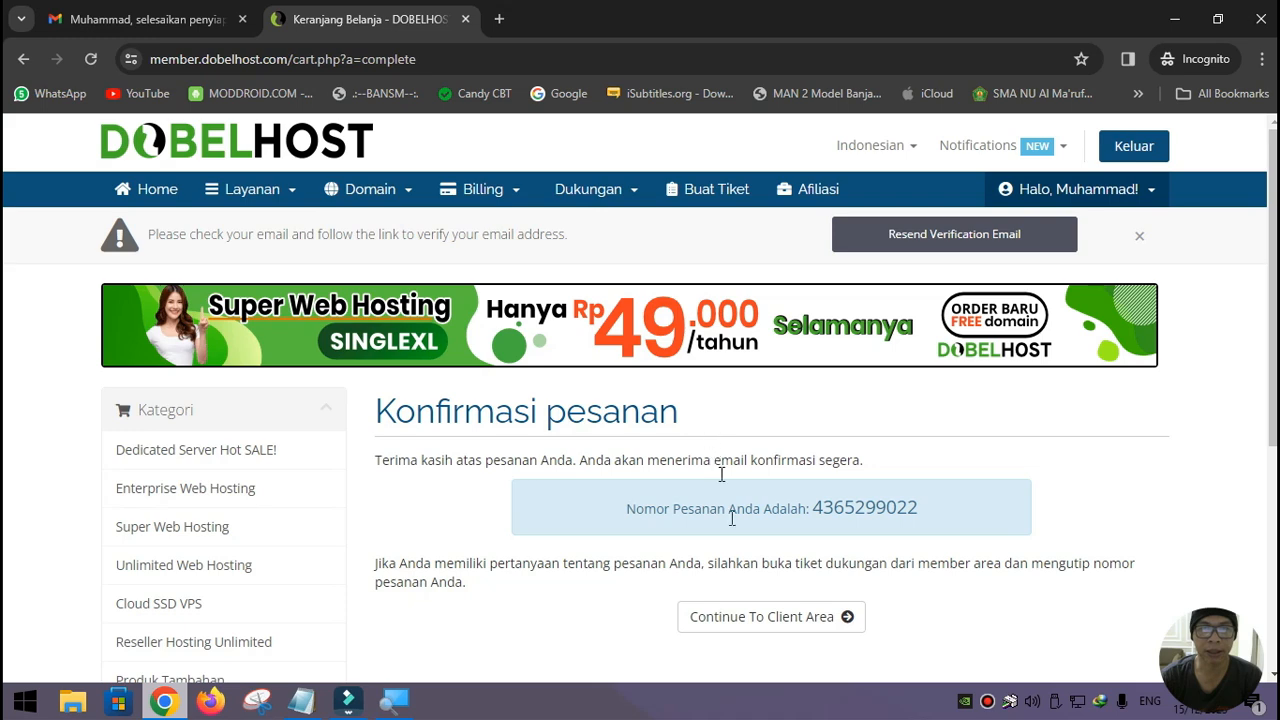
- Check in the client area's Domain Saya list that mtsnurulislam.biz.id is active, then return to Gmail
{"action": "scroll", "coordinate": [766, 608], "scroll_direction": "down", "scroll_amount": 1}
{"action": "left_click", "coordinate": [770, 530]}
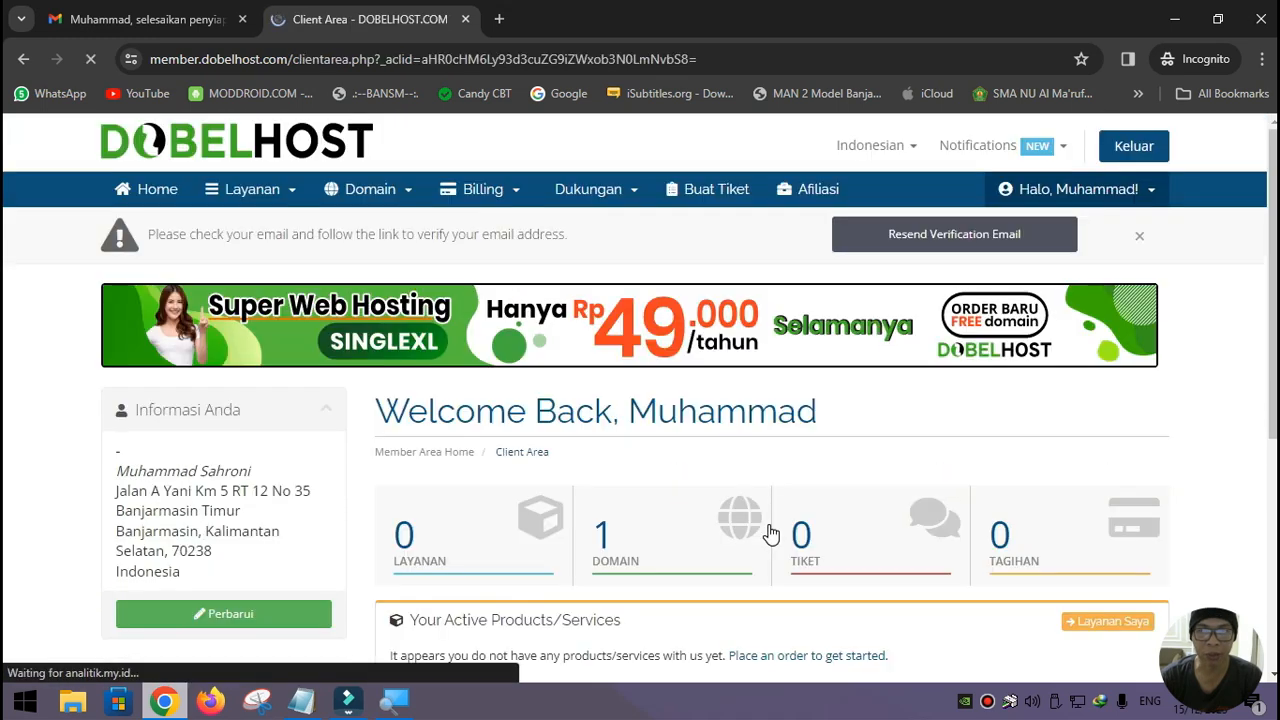
{"action": "scroll", "coordinate": [770, 535], "scroll_direction": "down", "scroll_amount": 2}
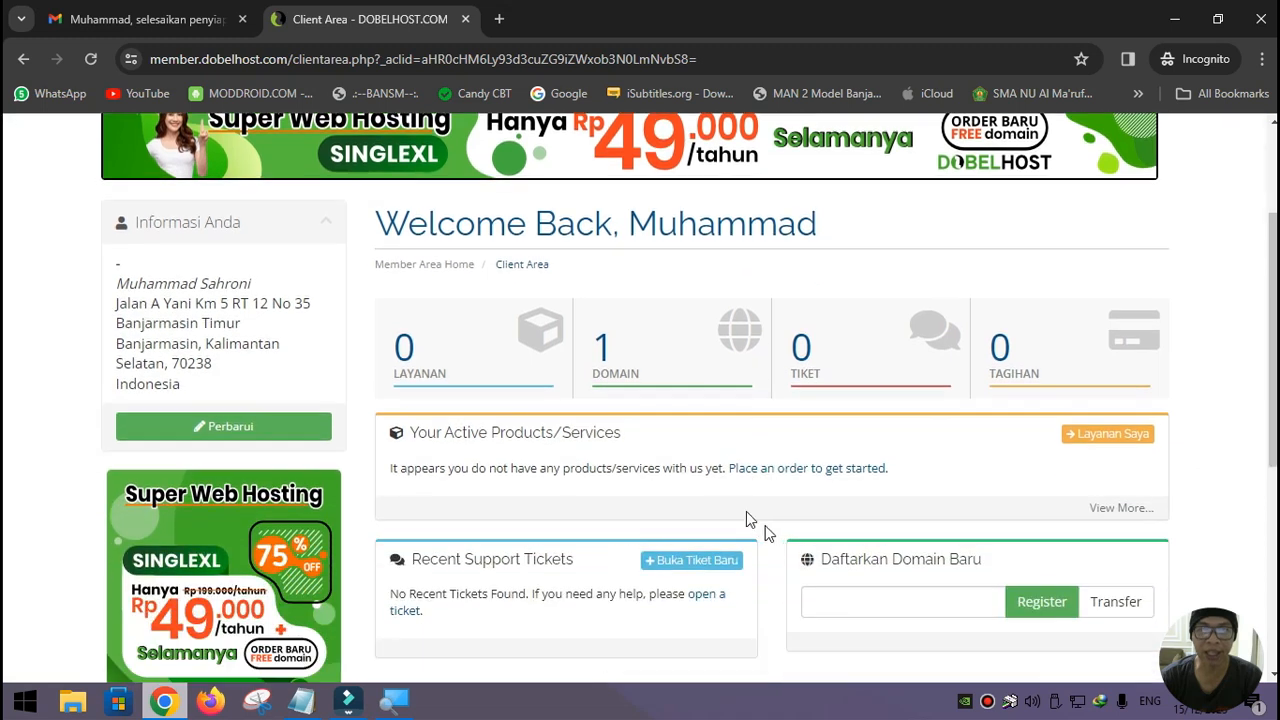
{"action": "left_click", "coordinate": [659, 370]}
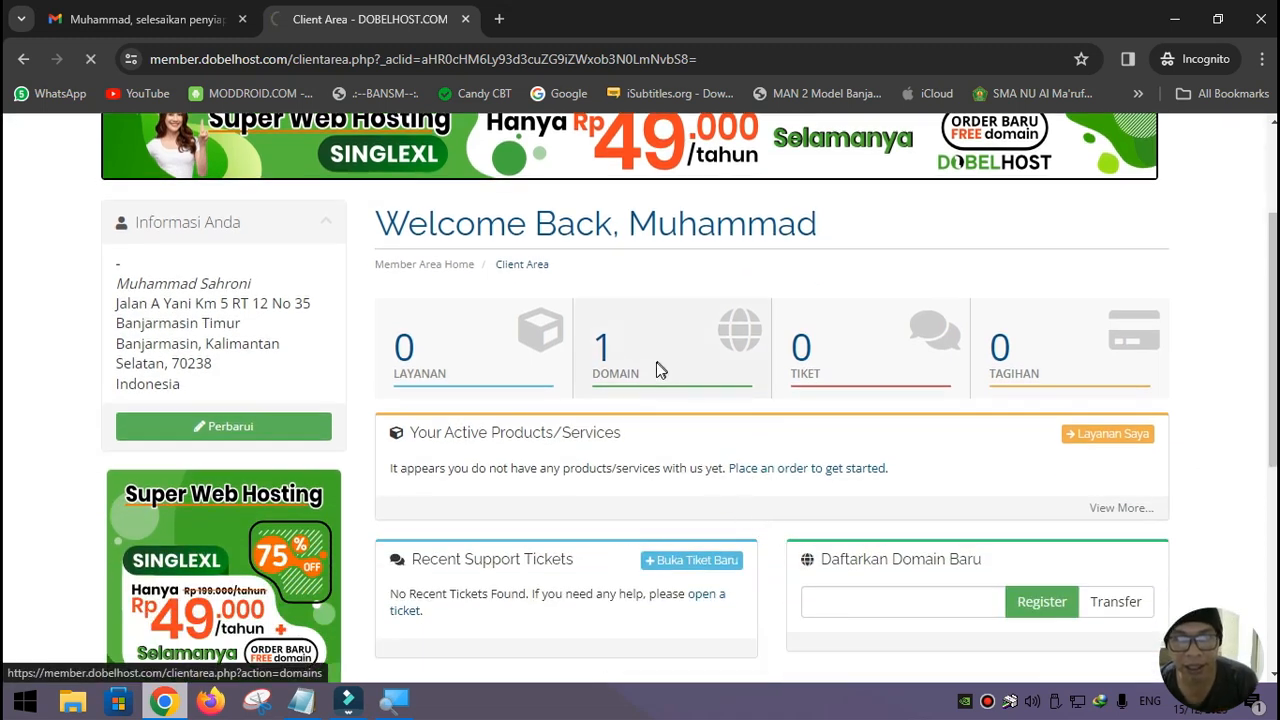
{"action": "scroll", "coordinate": [659, 405], "scroll_direction": "down", "scroll_amount": 2}
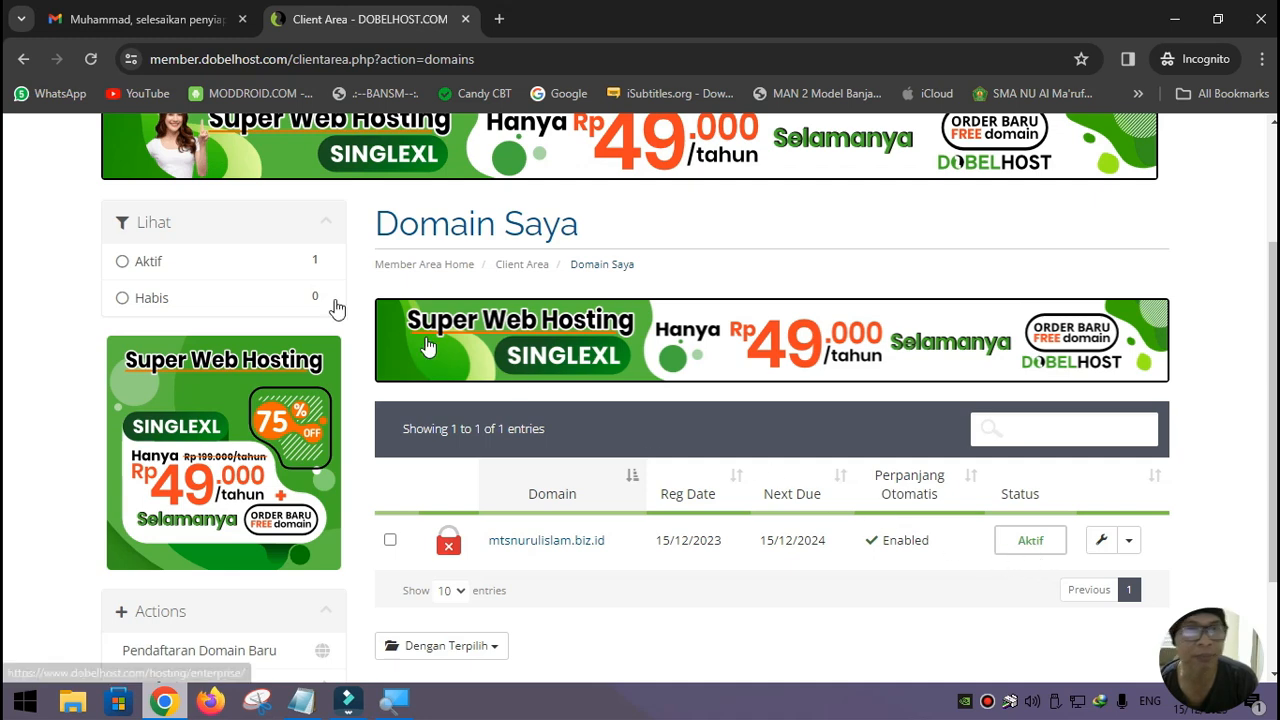
{"action": "left_click", "coordinate": [165, 28]}
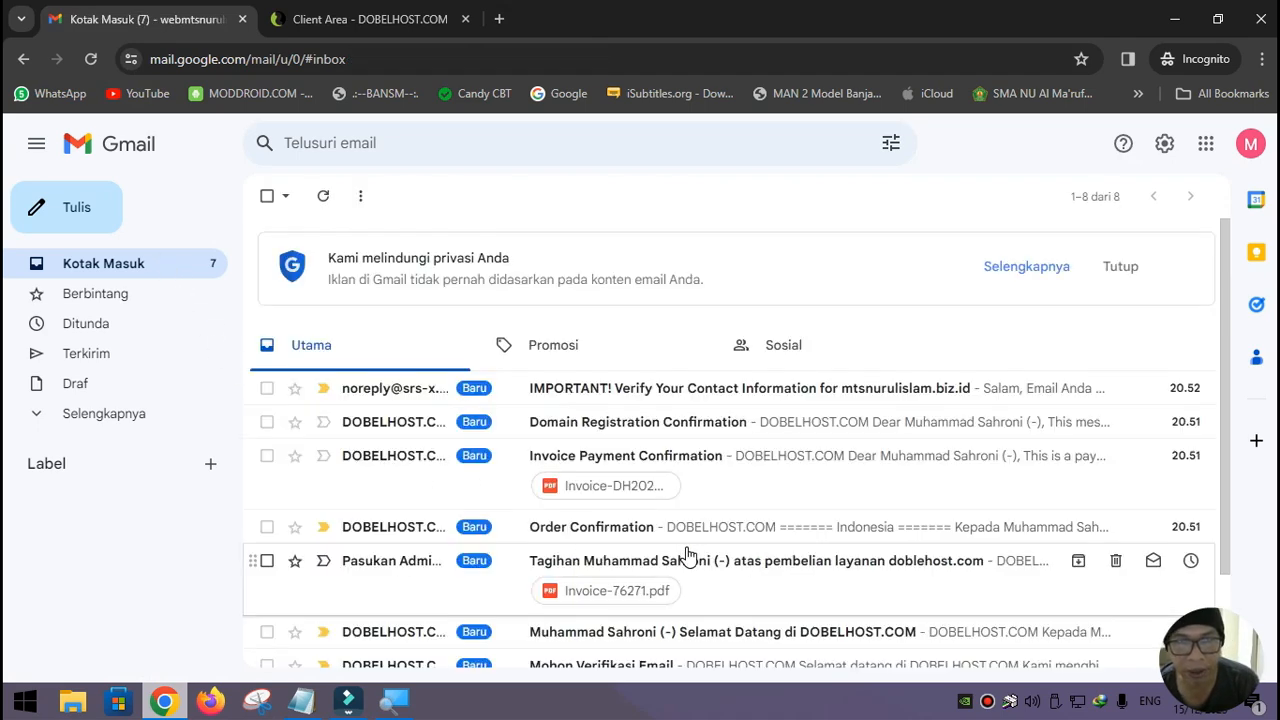
- Verify the DobelHost e-mail via the 'Mohon Verifikasi Email' link, then go back to the inbox
{"action": "scroll", "coordinate": [685, 557], "scroll_direction": "down", "scroll_amount": 2}
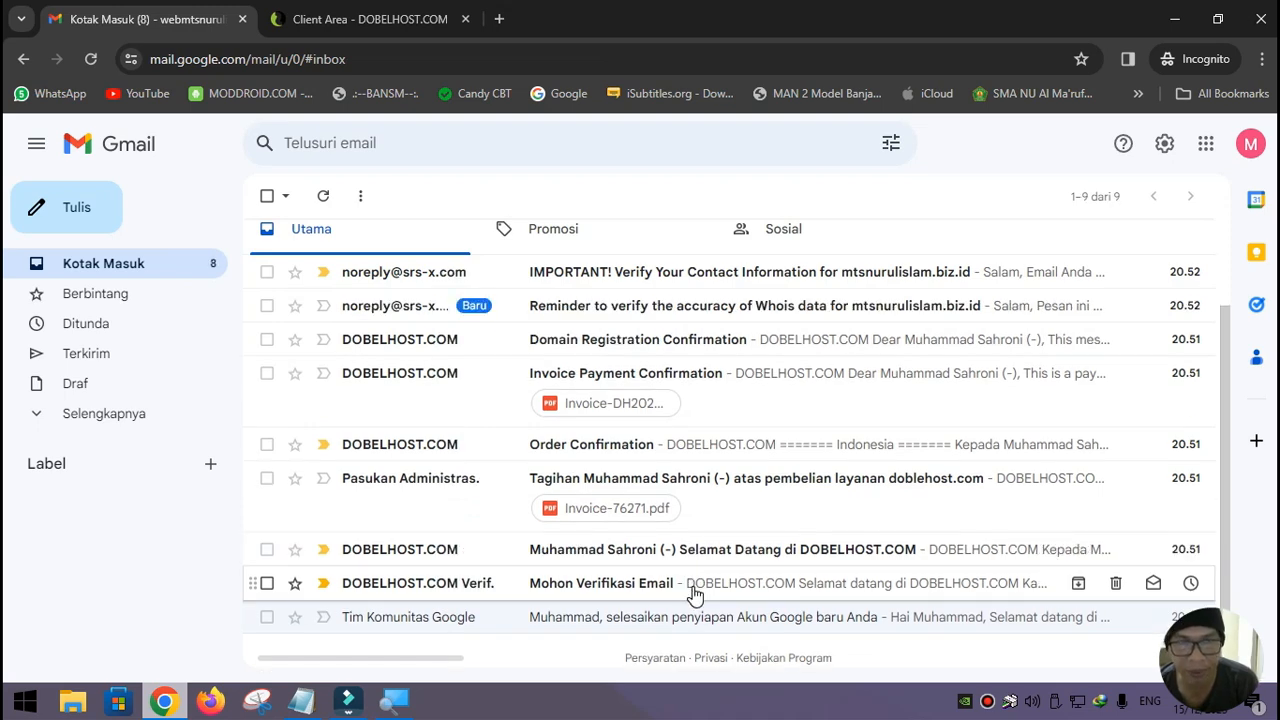
{"action": "left_click", "coordinate": [692, 590]}
{"action": "scroll", "coordinate": [670, 555], "scroll_direction": "down", "scroll_amount": 2}
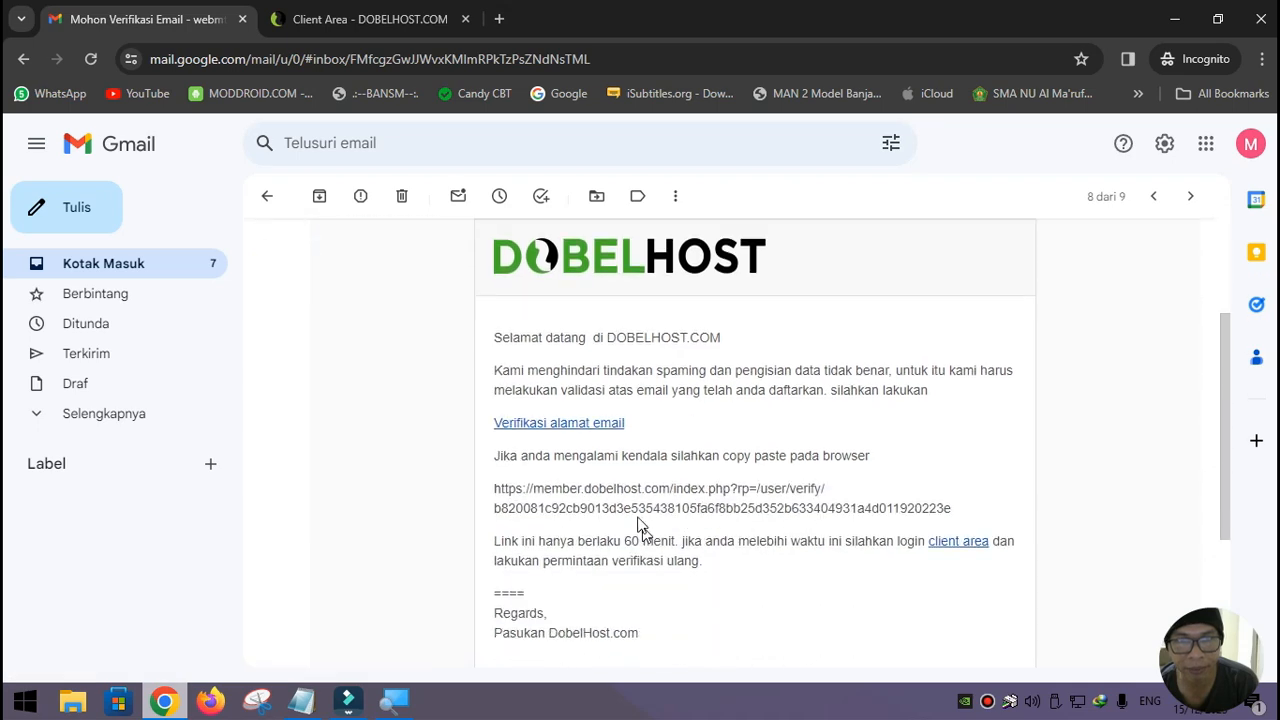
{"action": "left_click", "coordinate": [590, 434]}
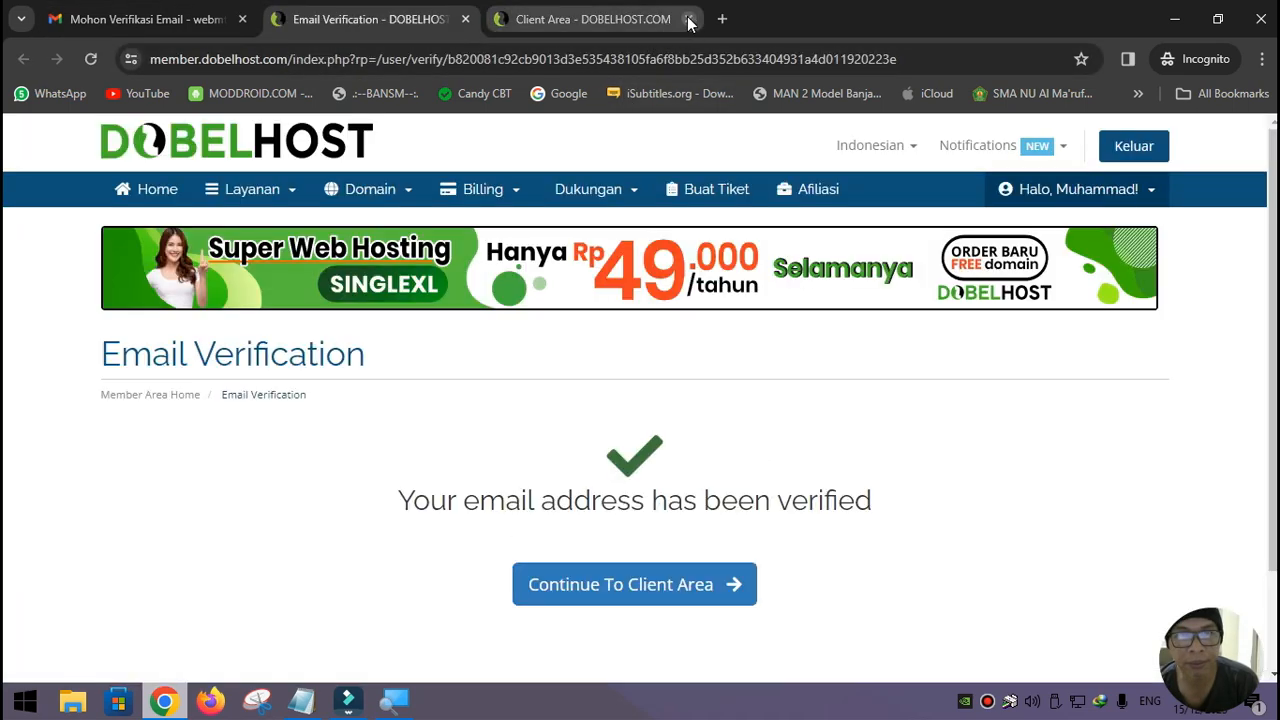
{"action": "left_click", "coordinate": [688, 20]}
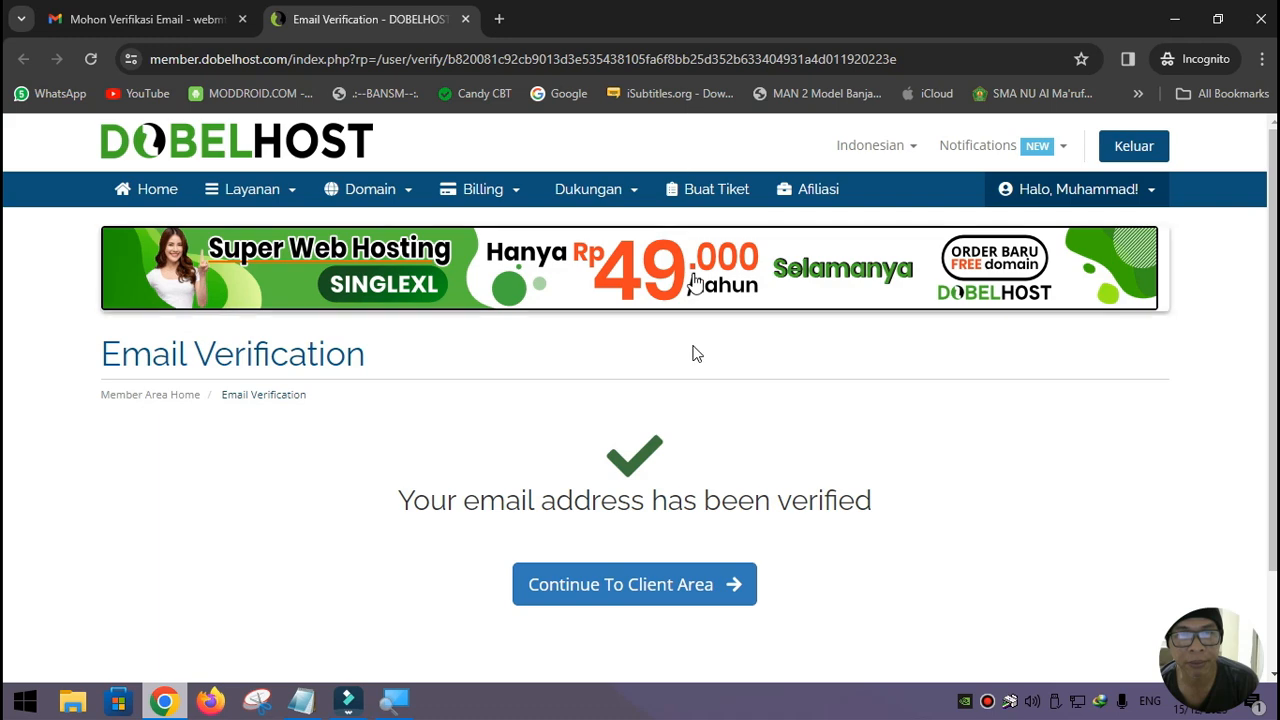
{"action": "left_click", "coordinate": [641, 590]}
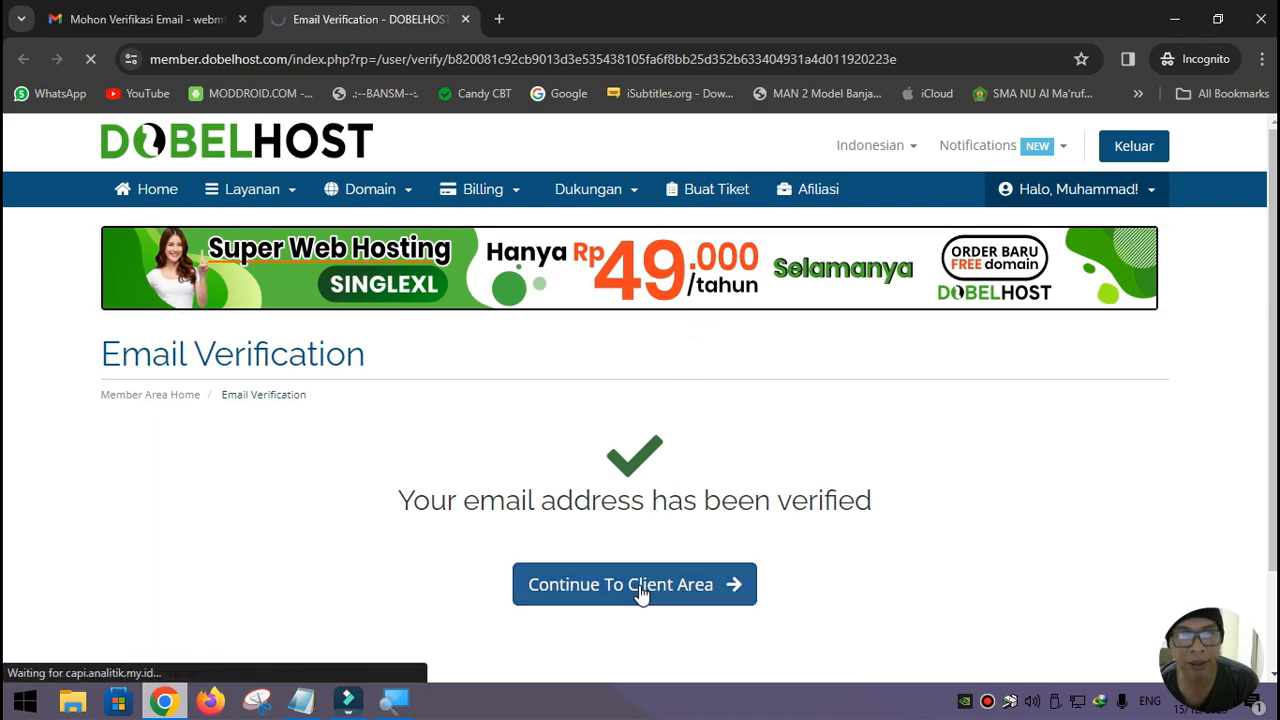
{"action": "left_click", "coordinate": [150, 20]}
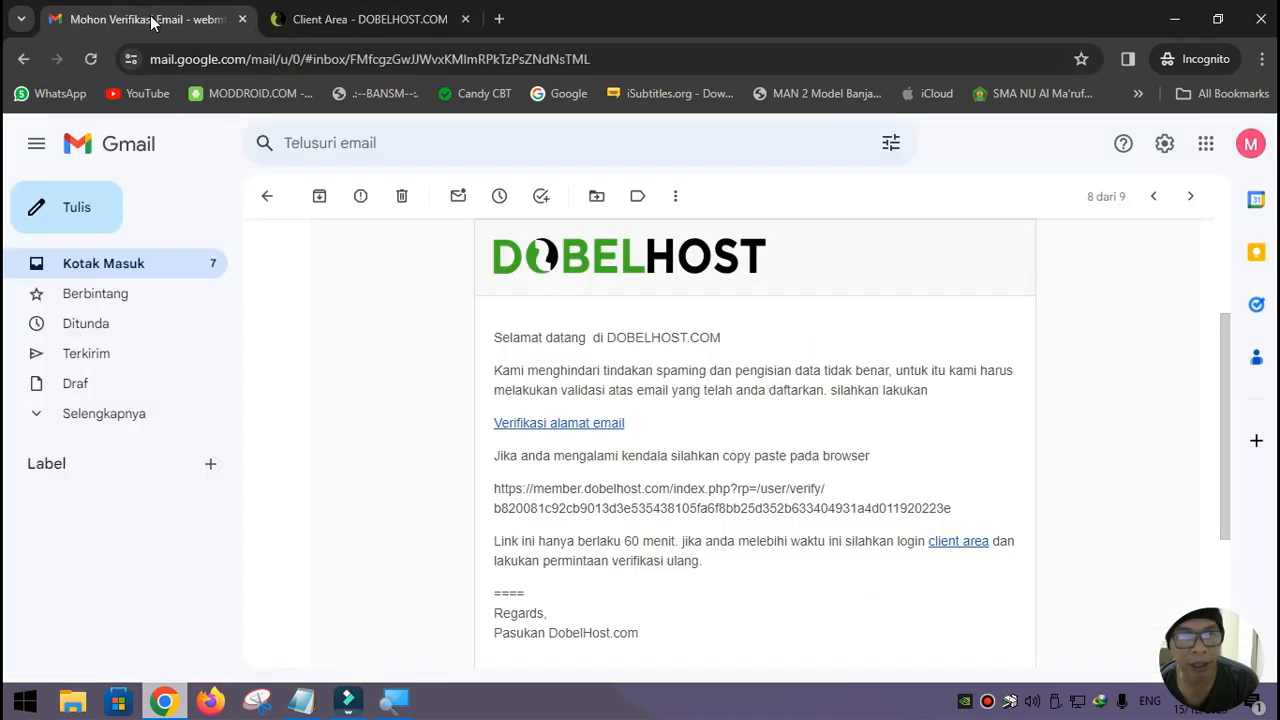
{"action": "left_click", "coordinate": [157, 272]}
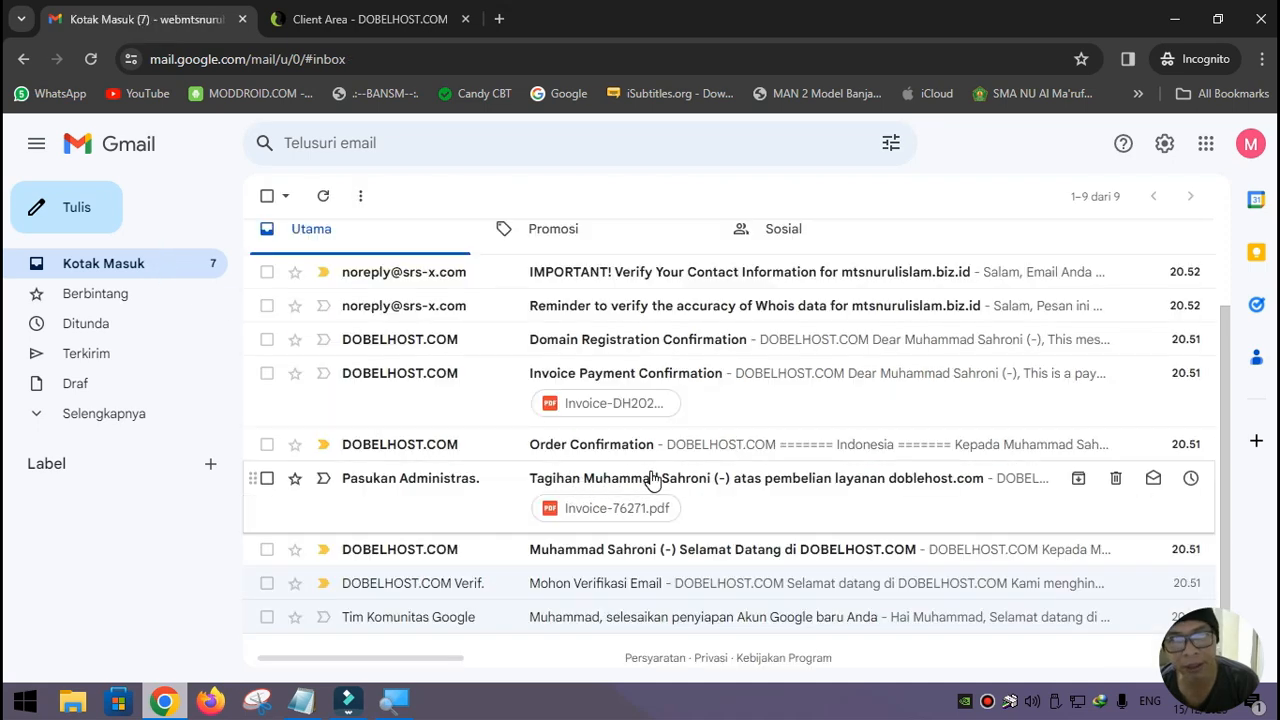
- Read the Whois data accuracy reminder and the Domain Registration Confirmation emails
{"action": "left_click", "coordinate": [683, 315]}
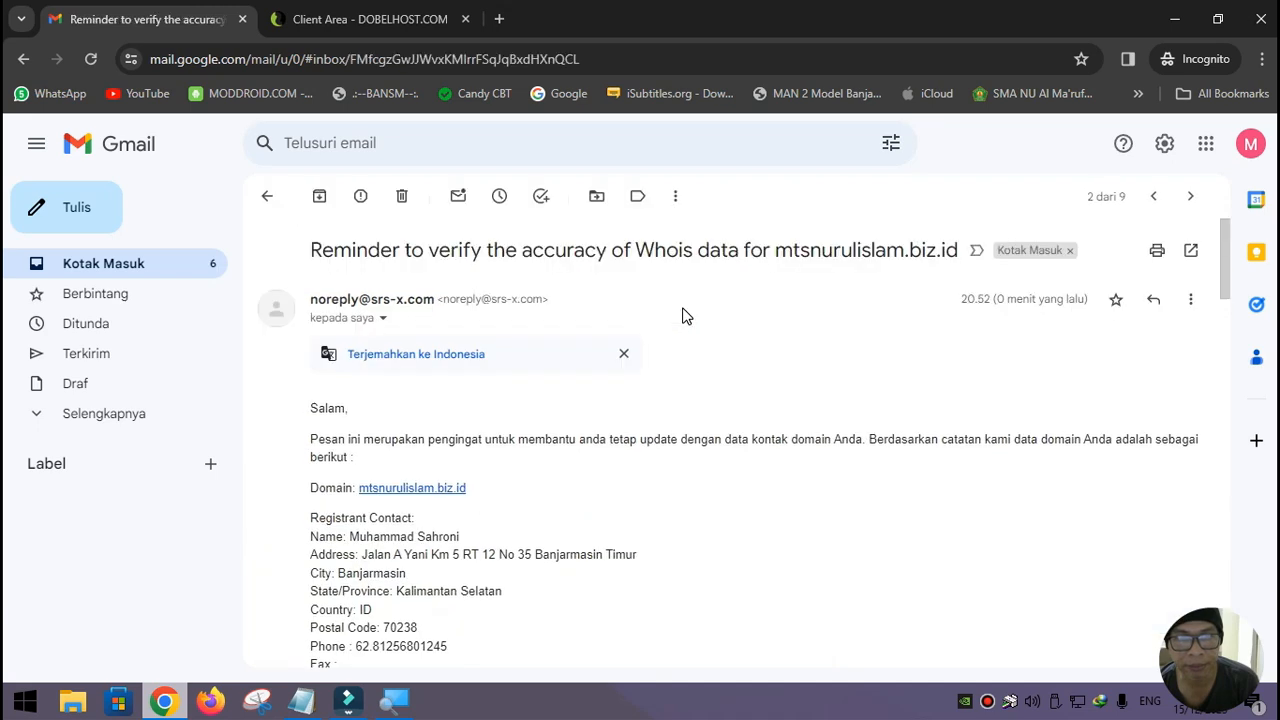
{"action": "scroll", "coordinate": [611, 470], "scroll_direction": "down", "scroll_amount": 5}
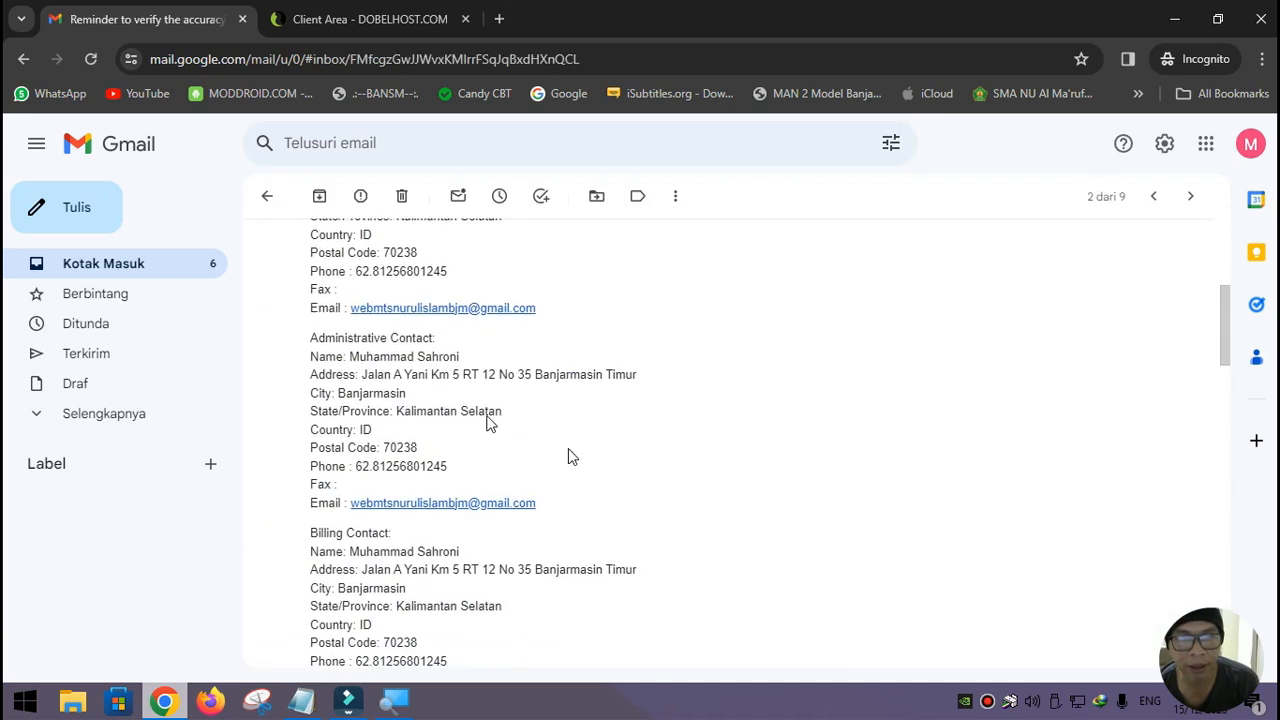
{"action": "left_click", "coordinate": [140, 268]}
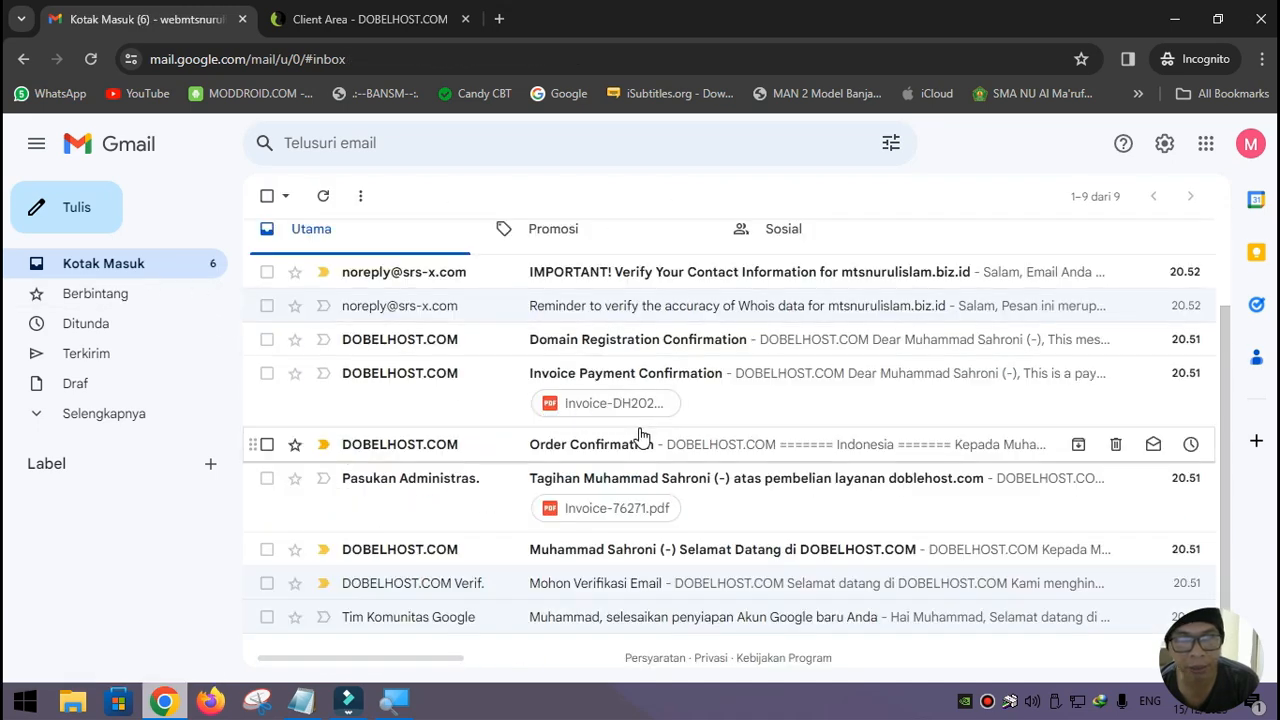
{"action": "left_click", "coordinate": [701, 340]}
{"action": "scroll", "coordinate": [640, 491], "scroll_direction": "down", "scroll_amount": 4}
{"action": "left_click", "coordinate": [150, 272]}
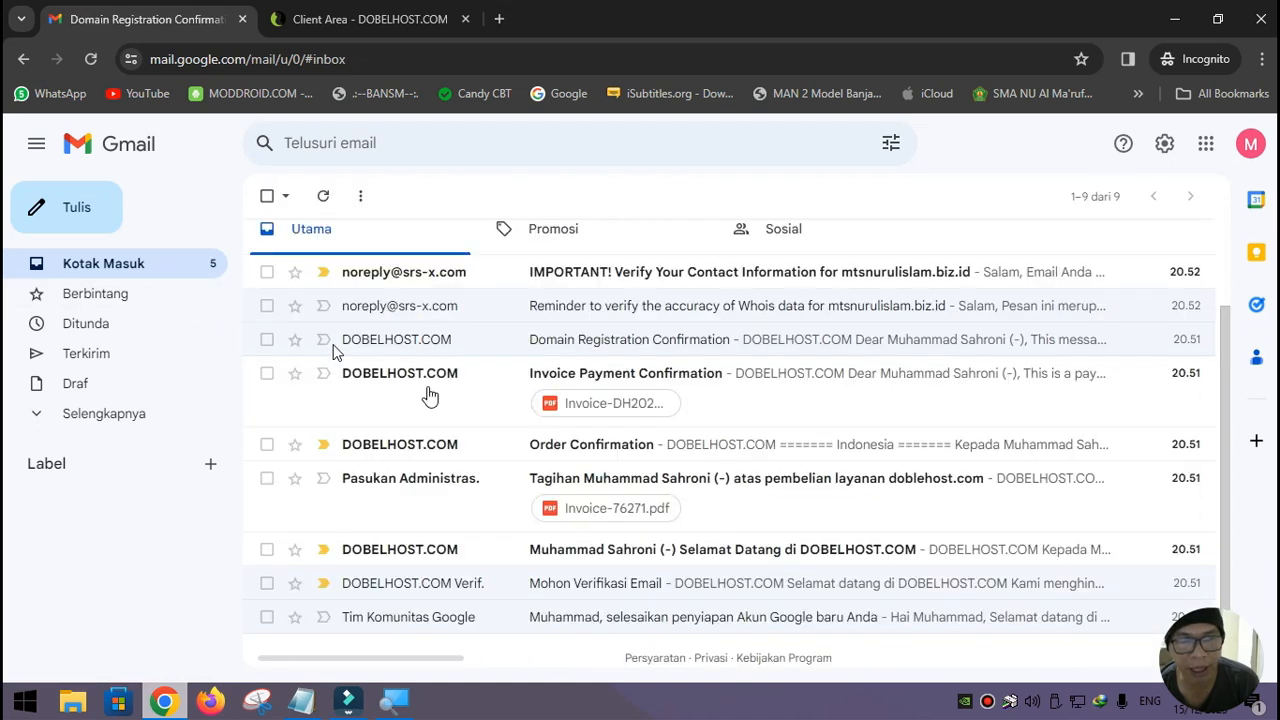
{"action": "scroll", "coordinate": [651, 460], "scroll_direction": "up", "scroll_amount": 1}
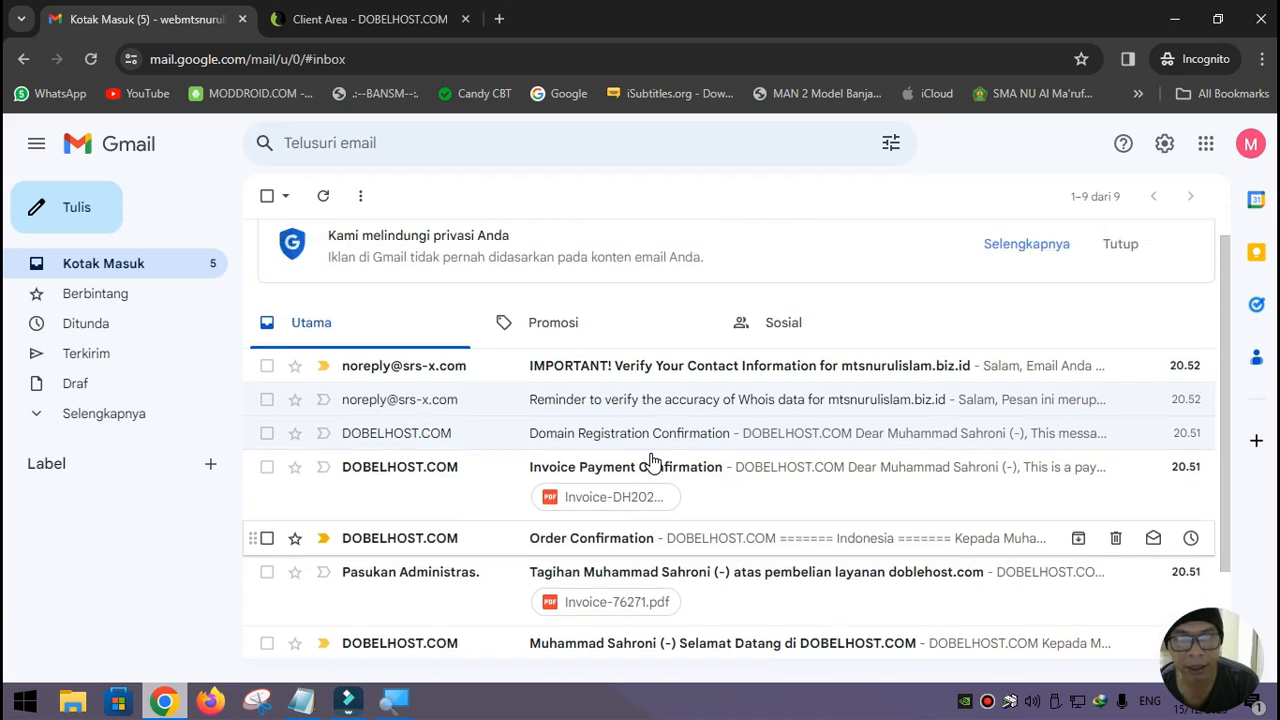
- Open 'Verify Your Contact Information' and launch its mtsnurulislam.biz.id verification link
{"action": "left_click", "coordinate": [662, 372]}
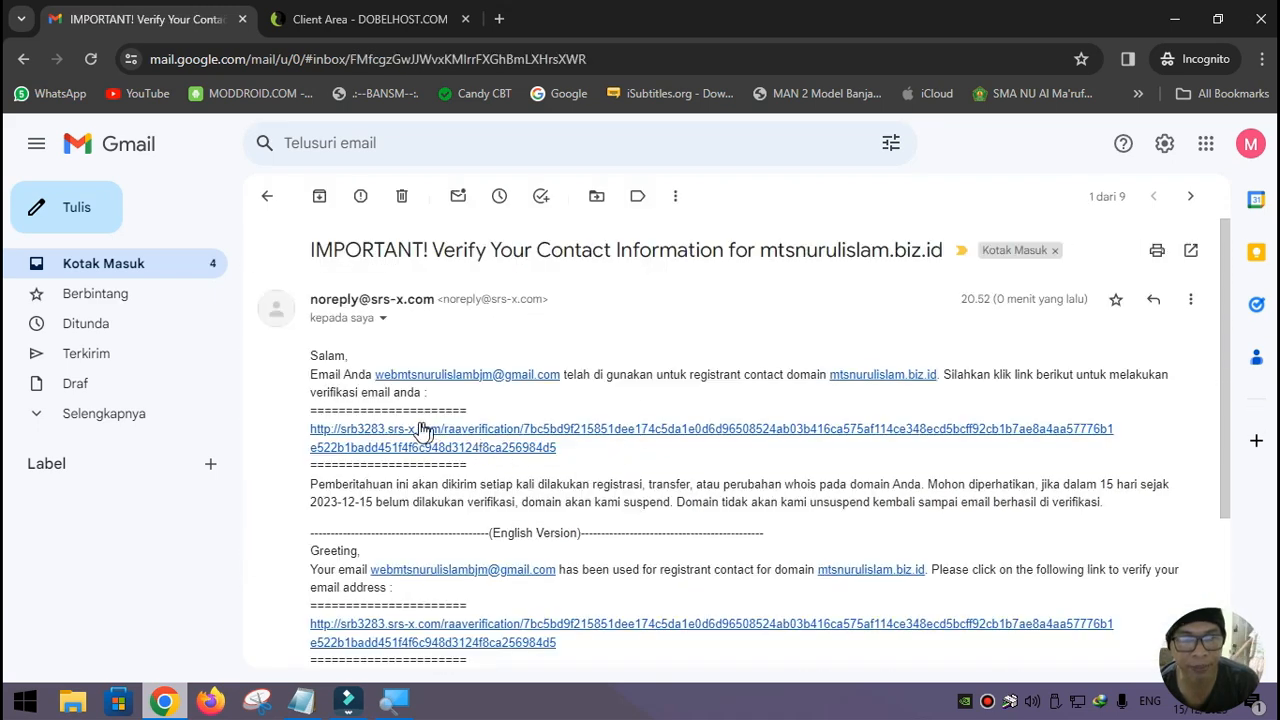
{"action": "left_click", "coordinate": [517, 432]}
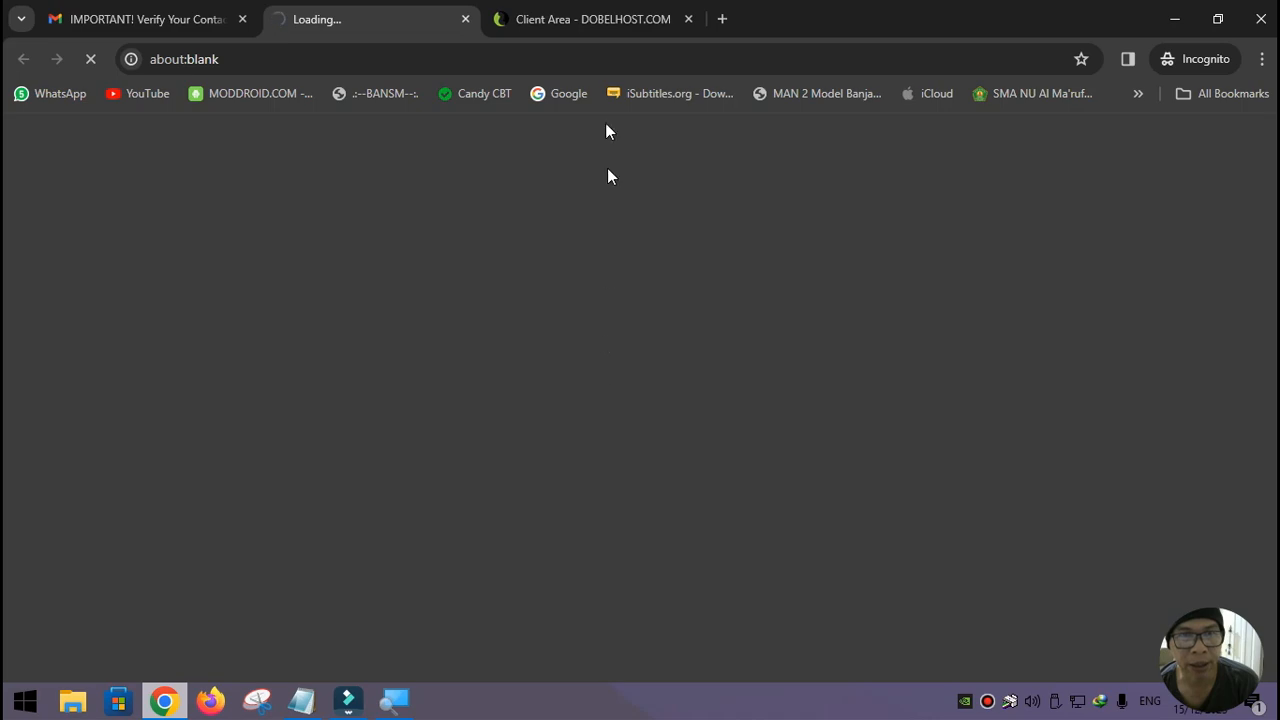
{"action": "left_click", "coordinate": [607, 19]}
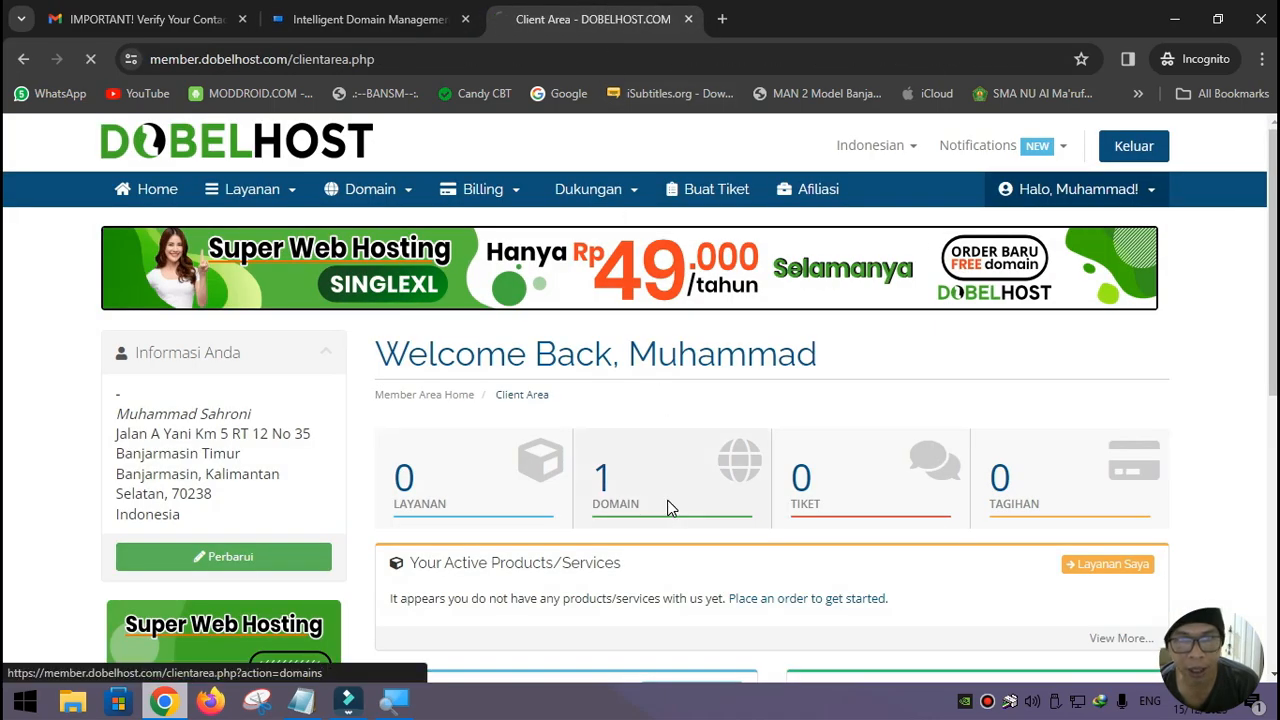
- Check mtsnurulislam.biz.id shows as Aktif in the domain list, then go to the Whois verification form
{"action": "left_click", "coordinate": [670, 509]}
{"action": "scroll", "coordinate": [1050, 550], "scroll_direction": "down", "scroll_amount": 3}
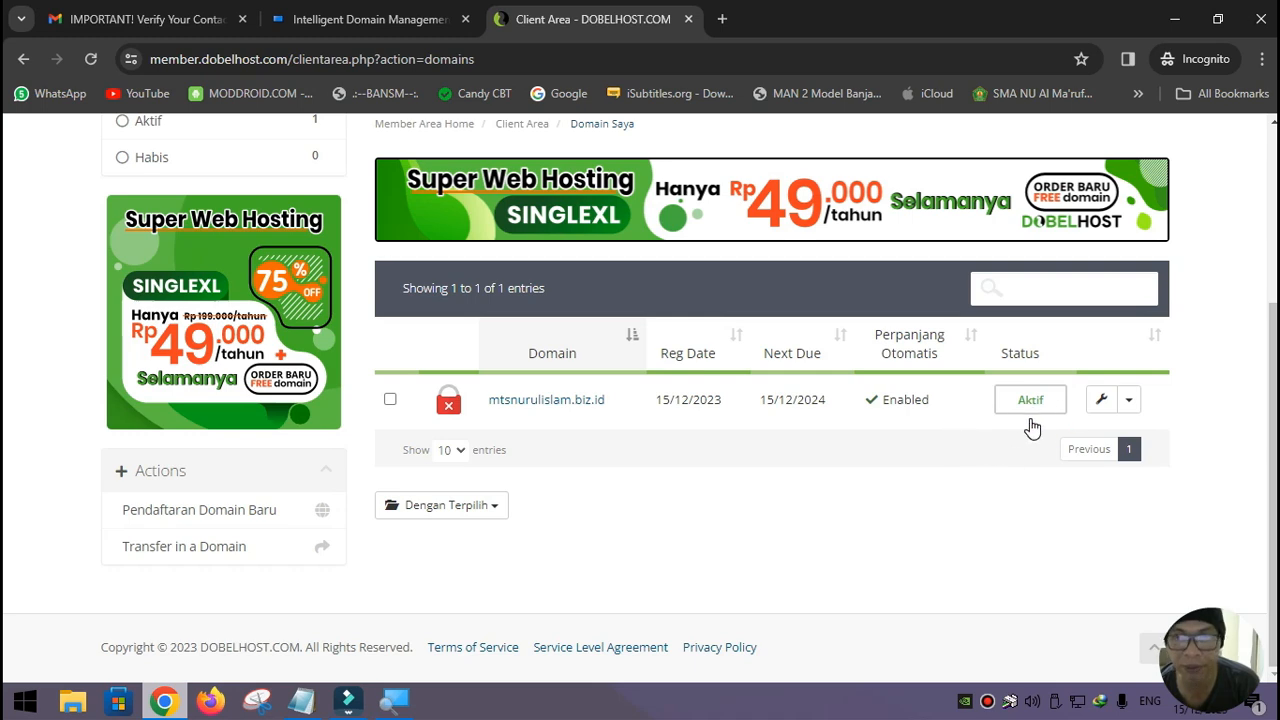
{"action": "left_click", "coordinate": [368, 19]}
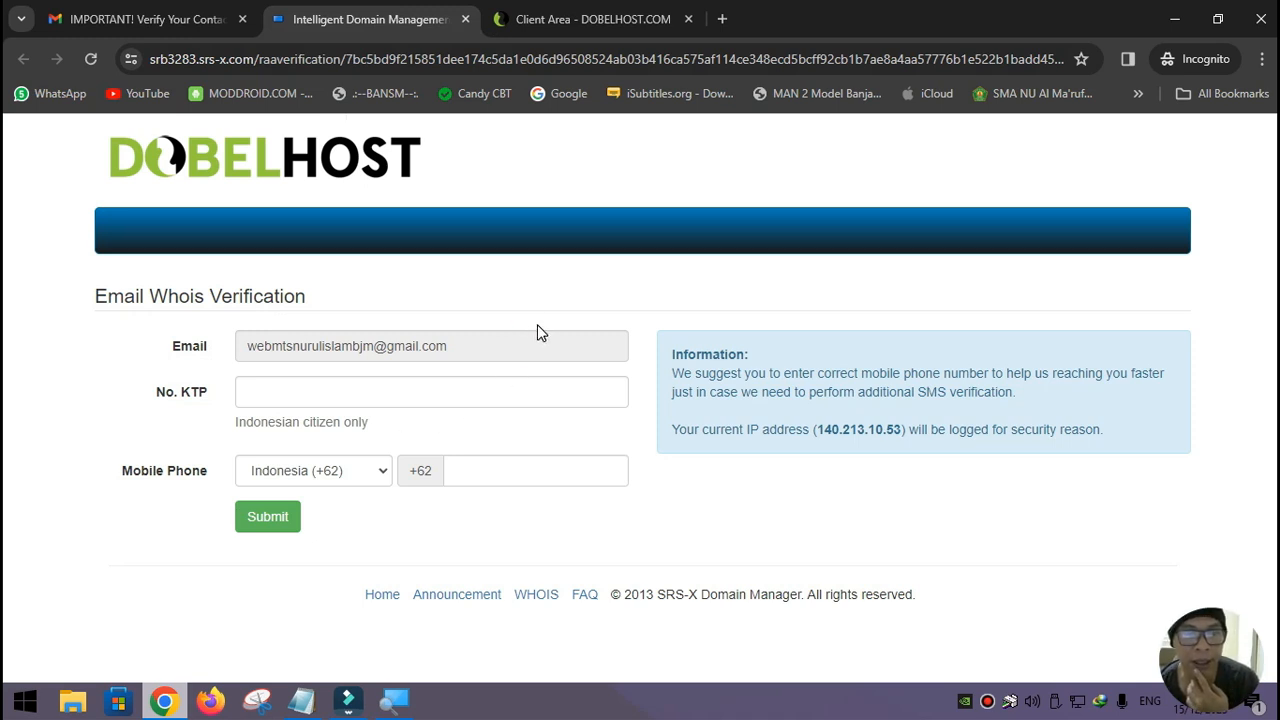
- Enter the national ID (KTP) number in the No. KTP field
{"action": "left_click", "coordinate": [402, 396]}
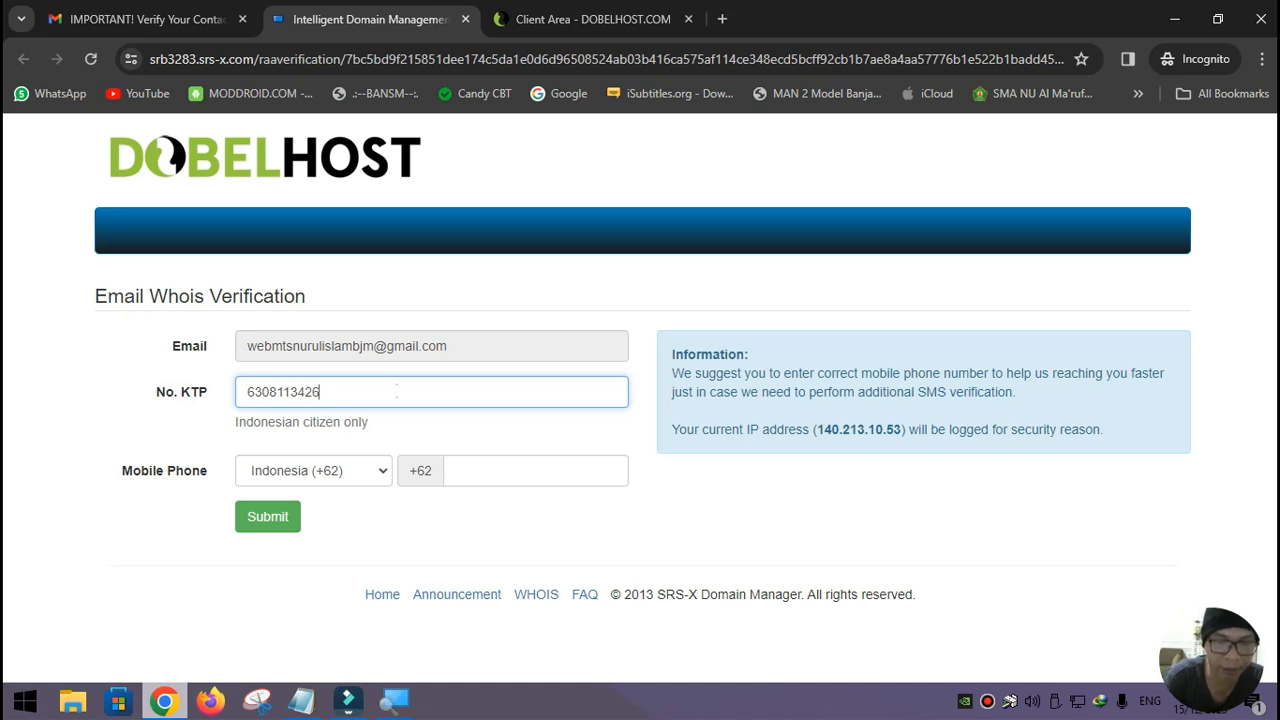
{"action": "type", "text": "90"}
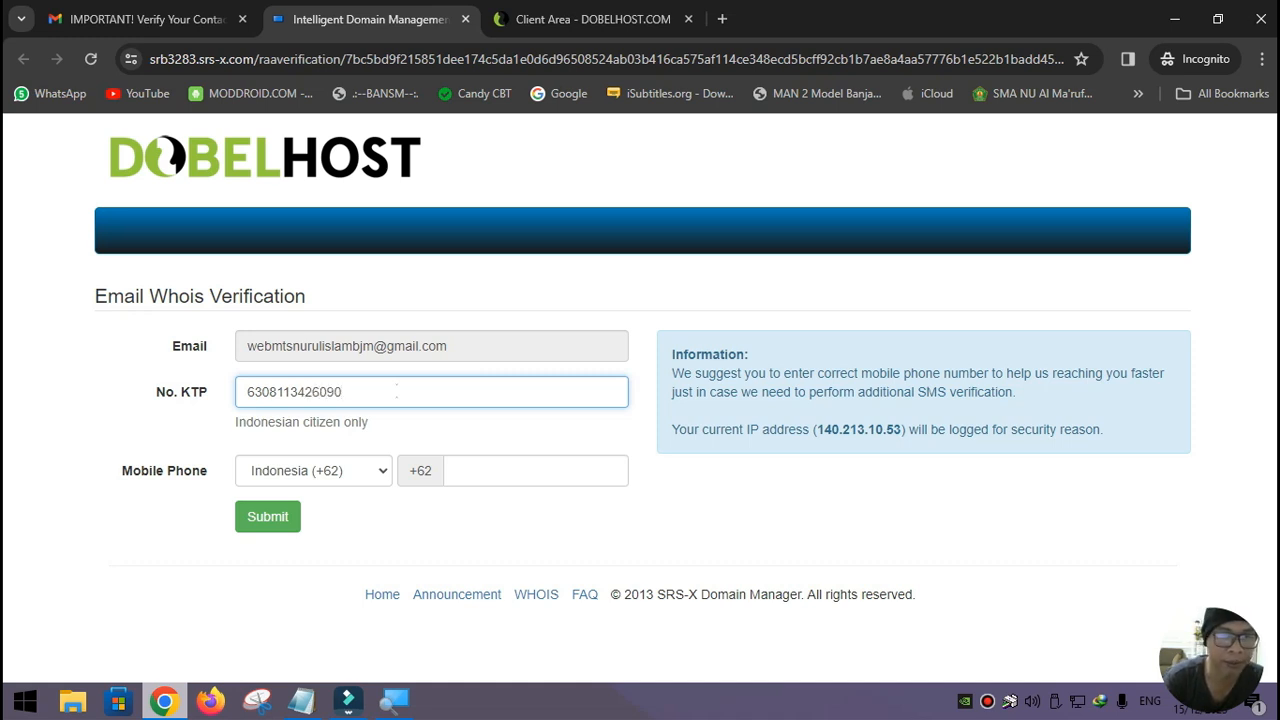
{"action": "type", "text": "00"}
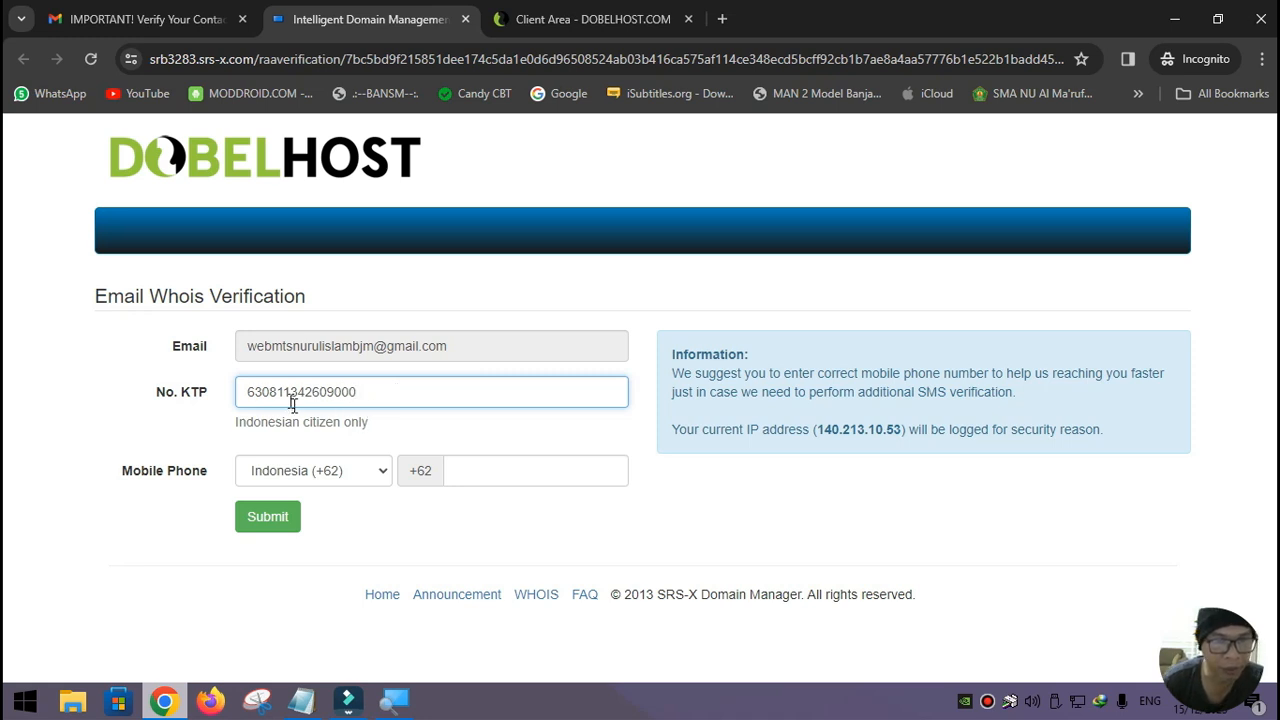
{"action": "left_click_drag", "start_coordinate": [246, 391], "coordinate": [277, 392]}
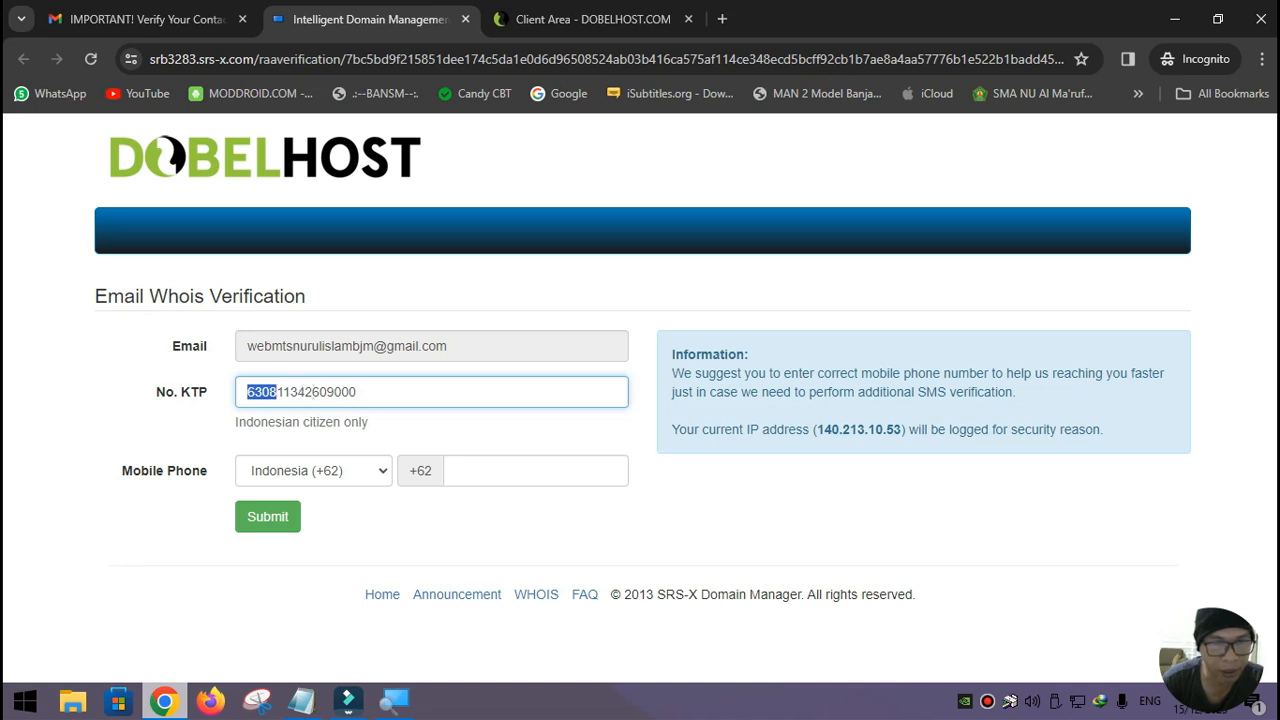
{"action": "left_click", "coordinate": [371, 392]}
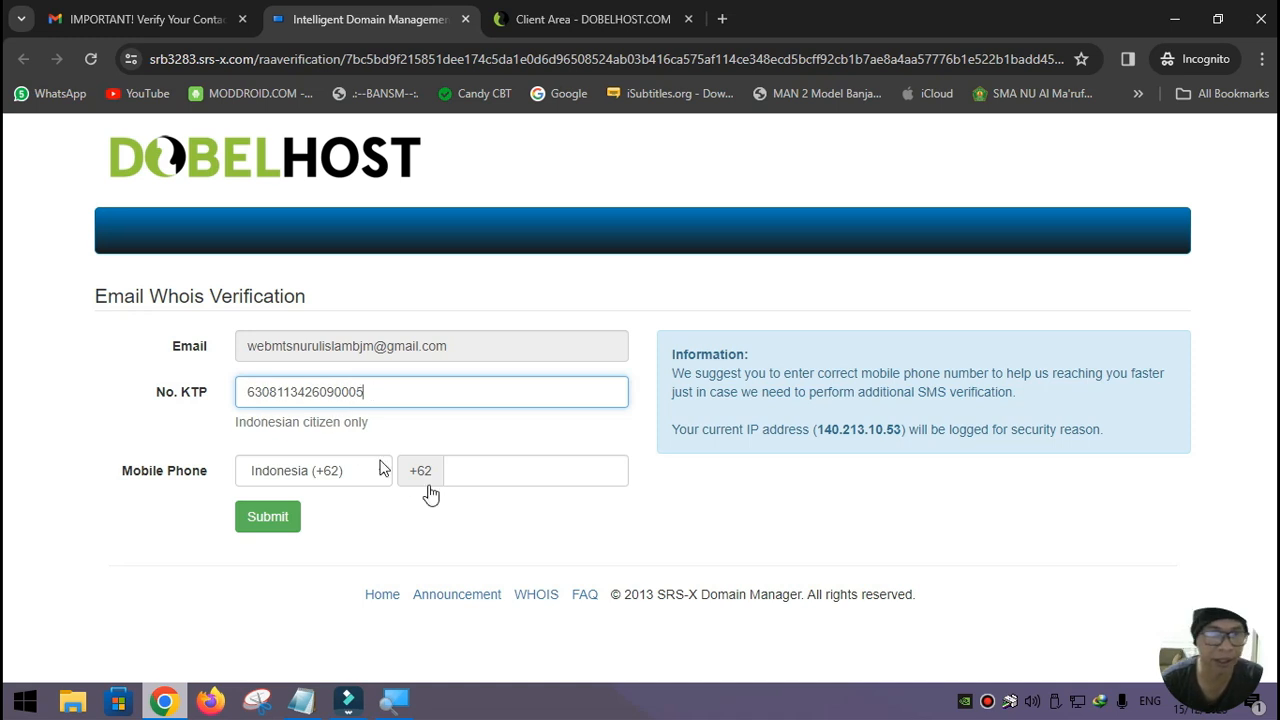
- Paste the phone number from the notes into Mobile Phone, submit, and acknowledge the success message
{"action": "left_click", "coordinate": [455, 471]}
{"action": "left_click", "coordinate": [302, 702]}
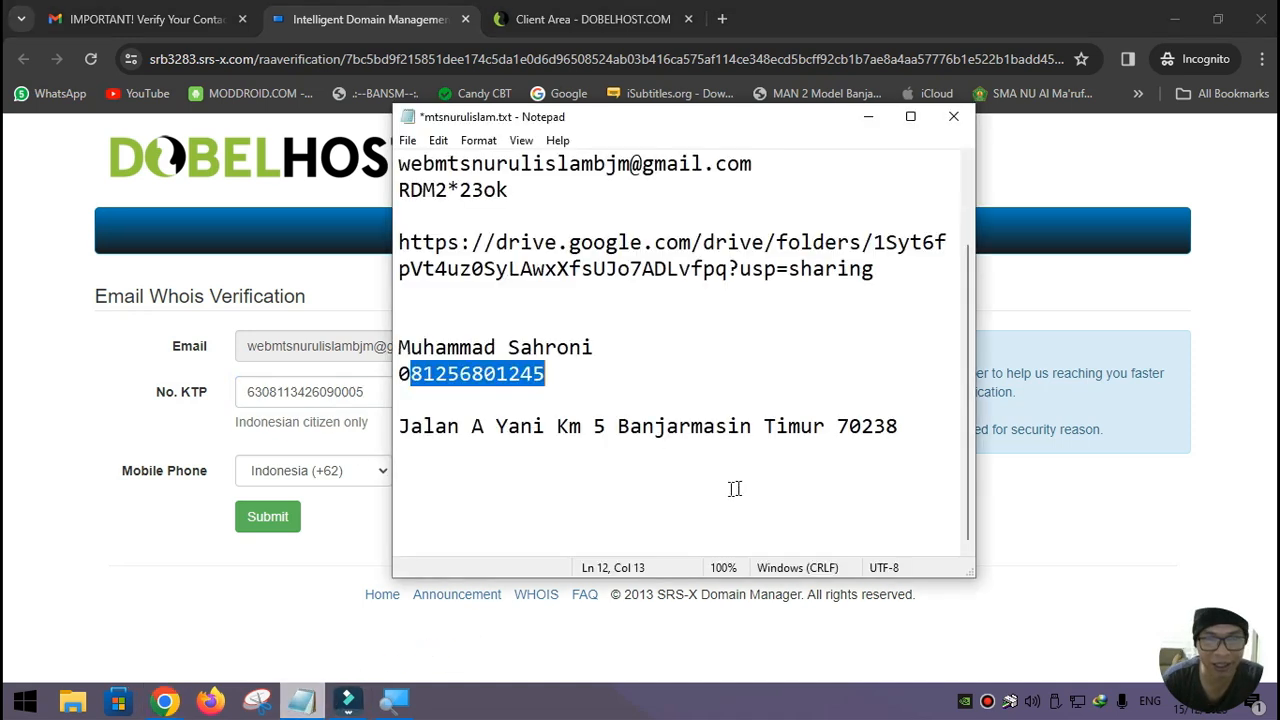
{"action": "right_click", "coordinate": [432, 376]}
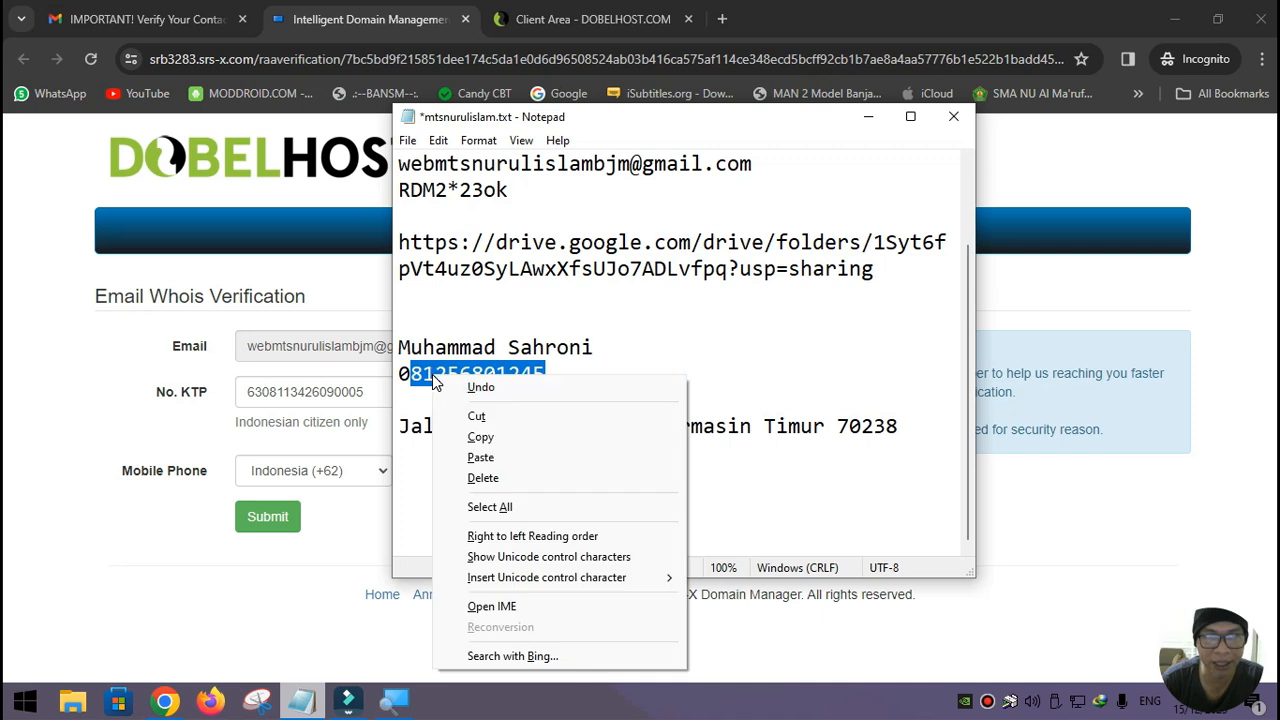
{"action": "left_click", "coordinate": [476, 437]}
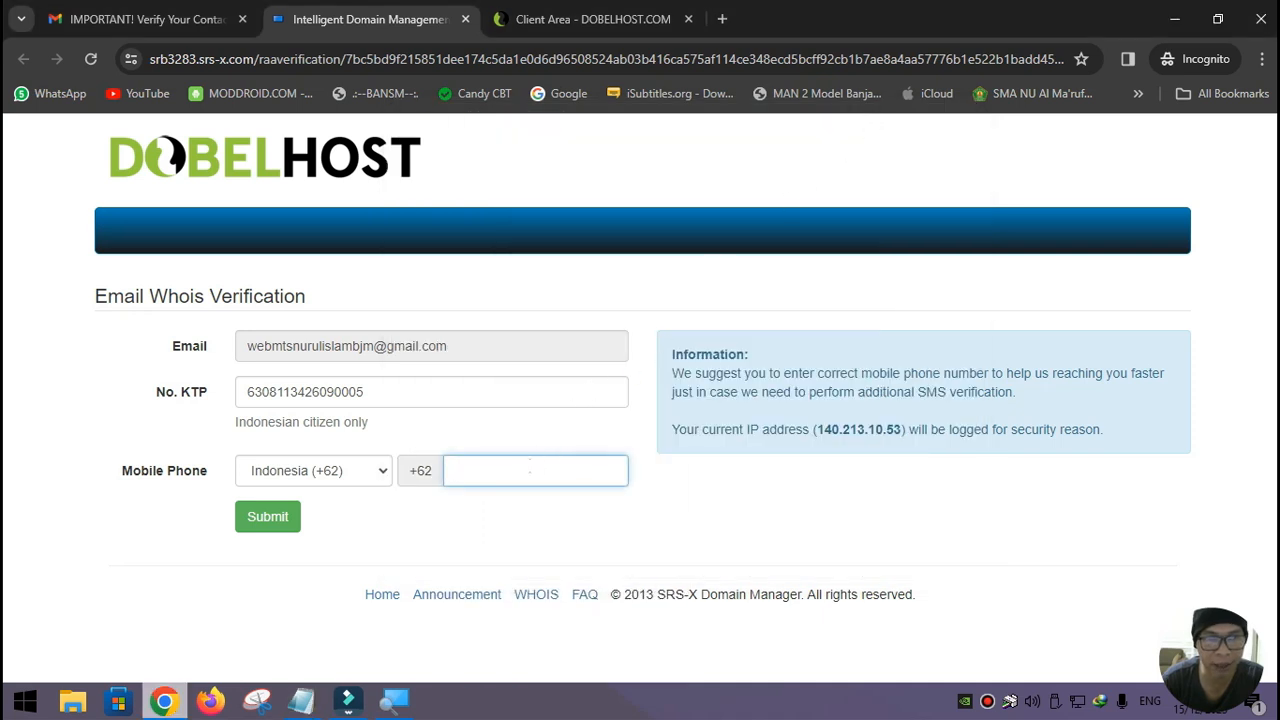
{"action": "key", "text": "ctrl+v"}
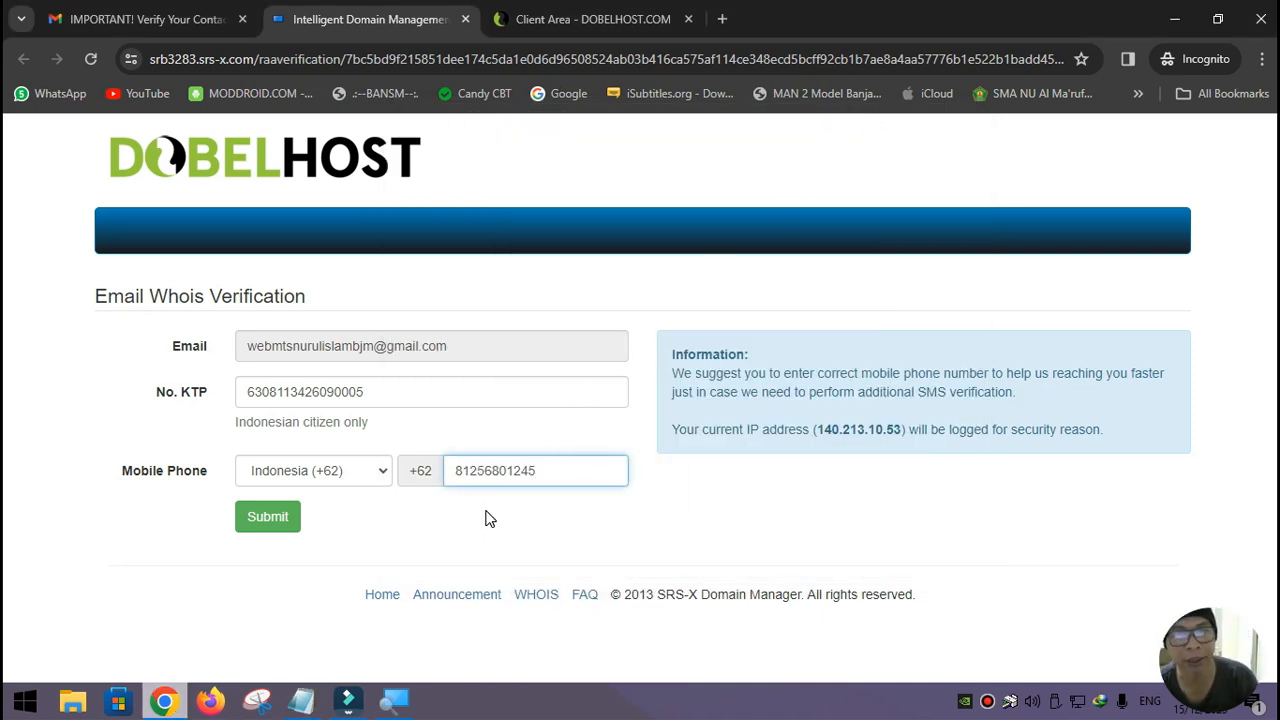
{"action": "left_click", "coordinate": [283, 525]}
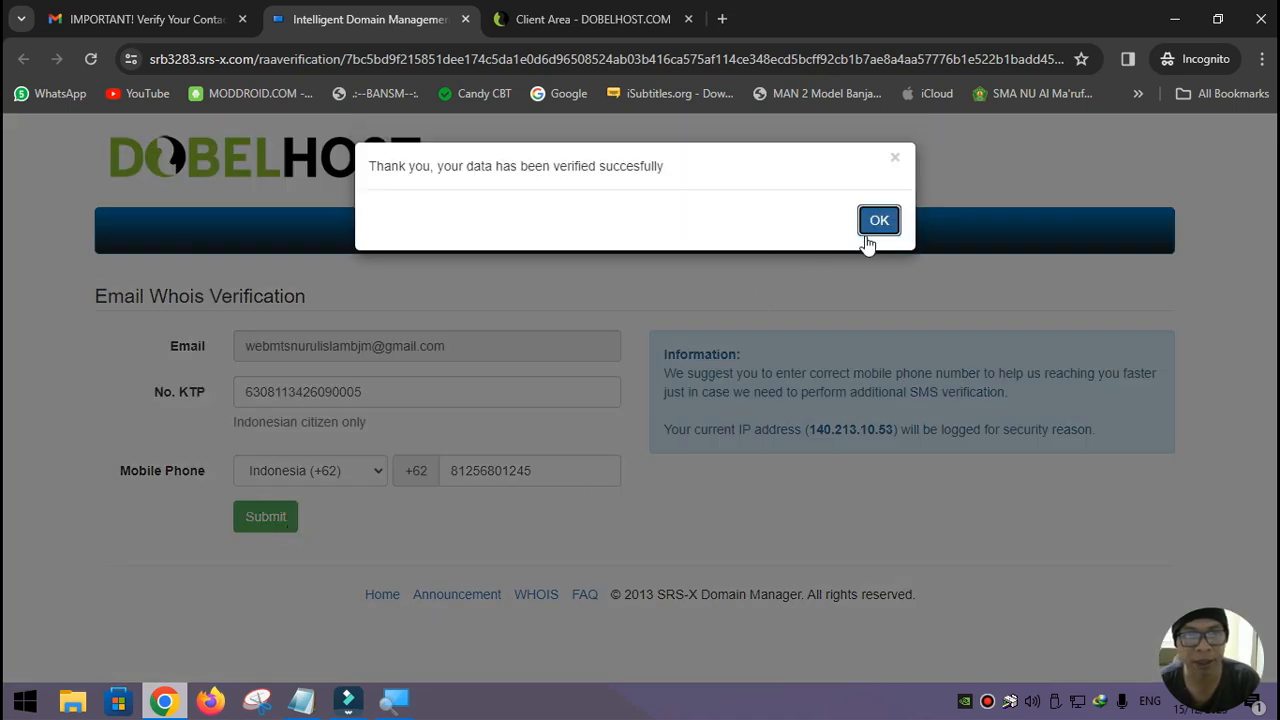
{"action": "left_click", "coordinate": [867, 231]}
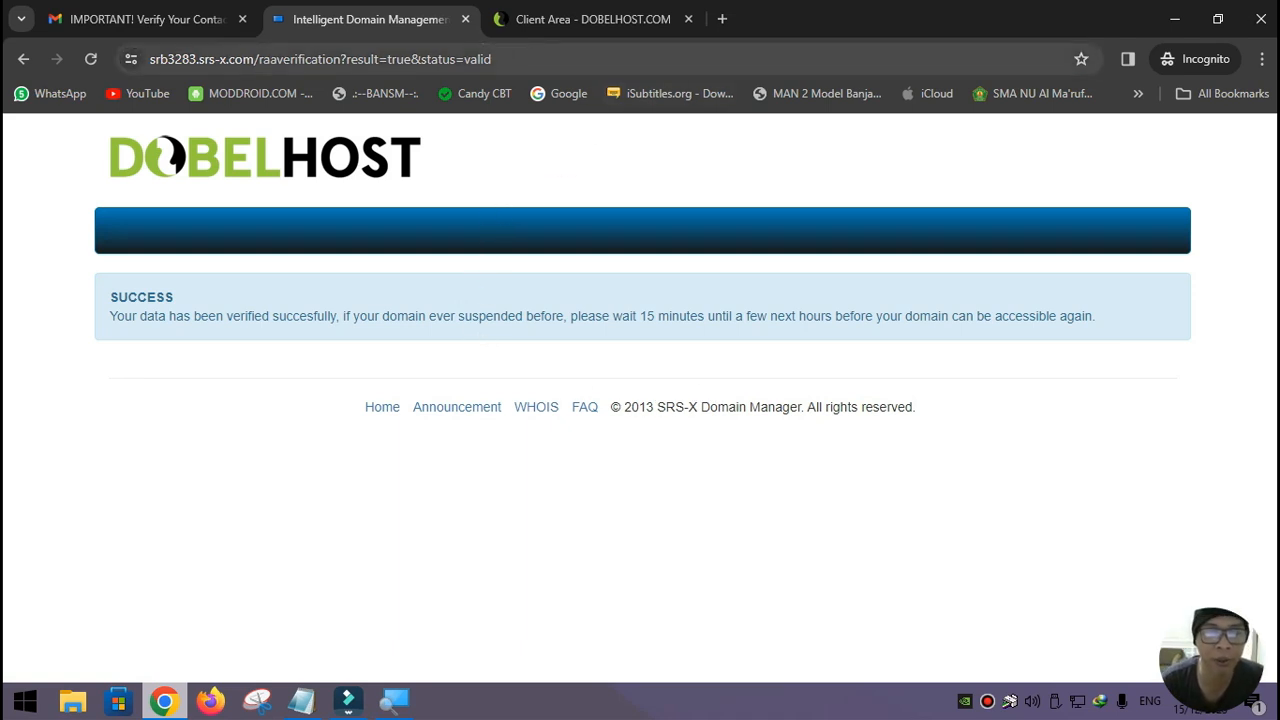
- Return to Domain Saya to confirm mtsnurulislam.biz.id is active, then go back to Gmail
{"action": "left_click", "coordinate": [465, 20]}
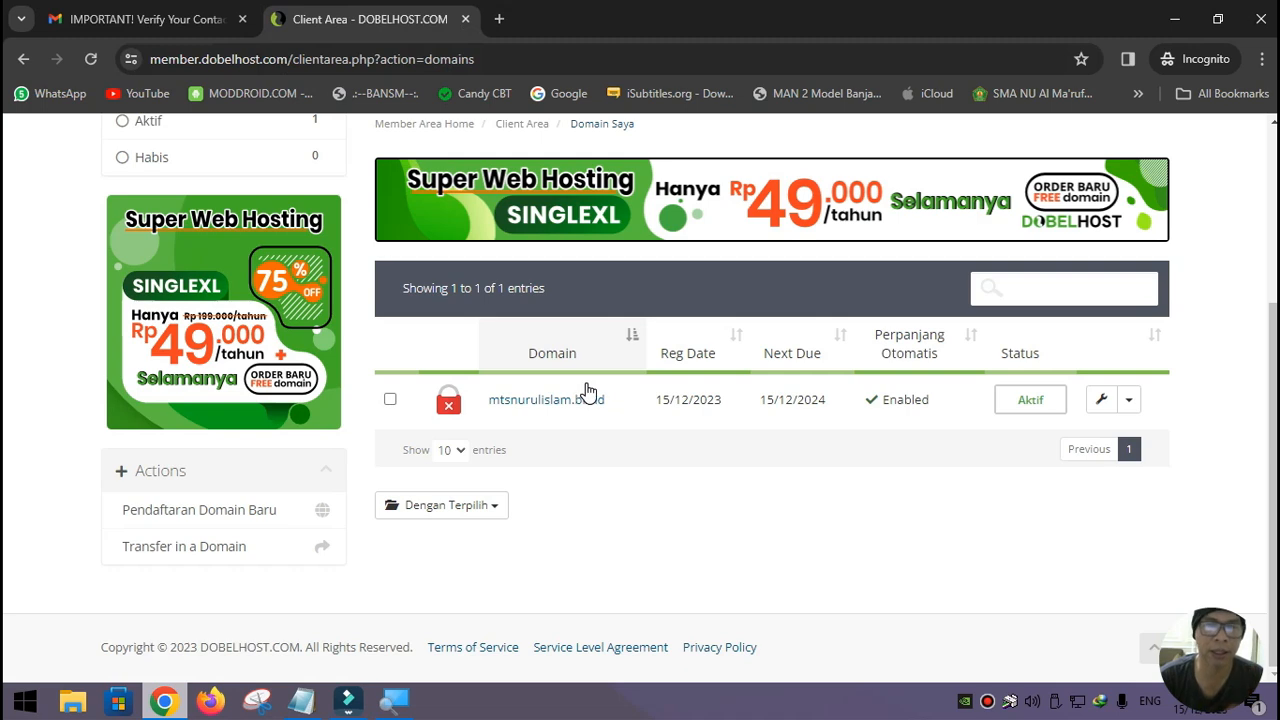
{"action": "scroll", "coordinate": [588, 390], "scroll_direction": "up", "scroll_amount": 2}
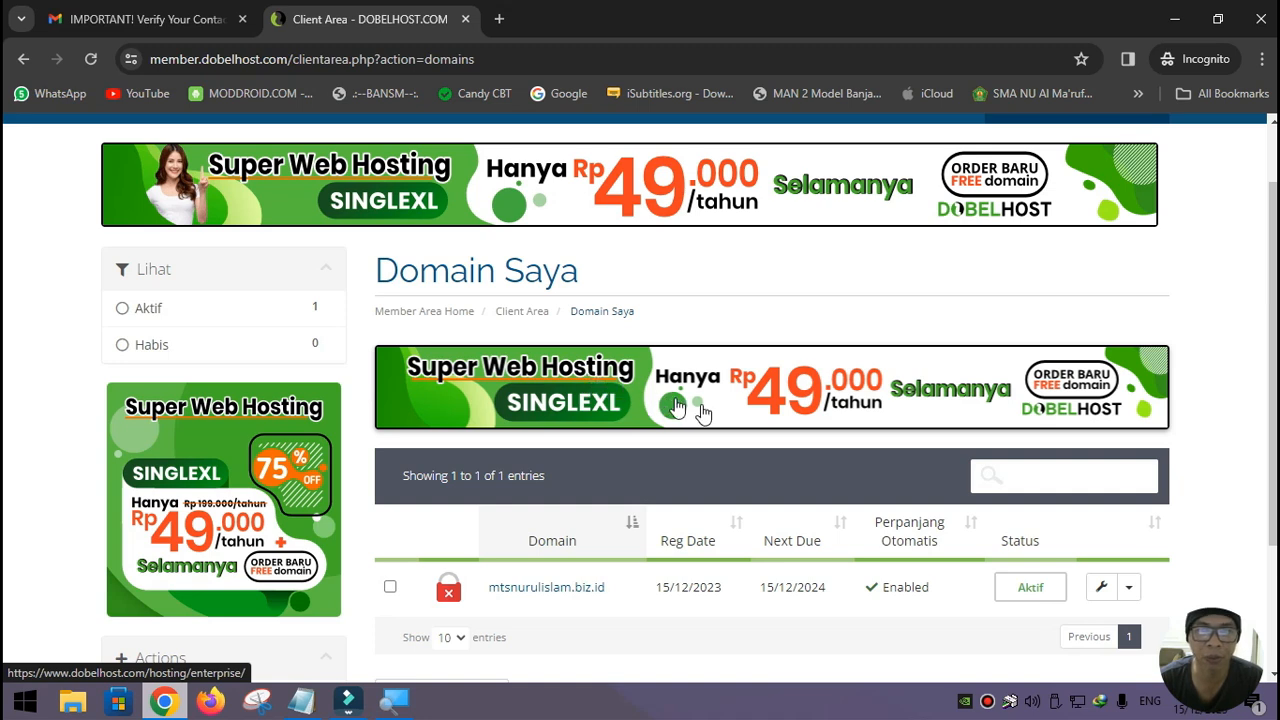
{"action": "scroll", "coordinate": [704, 413], "scroll_direction": "up", "scroll_amount": 1}
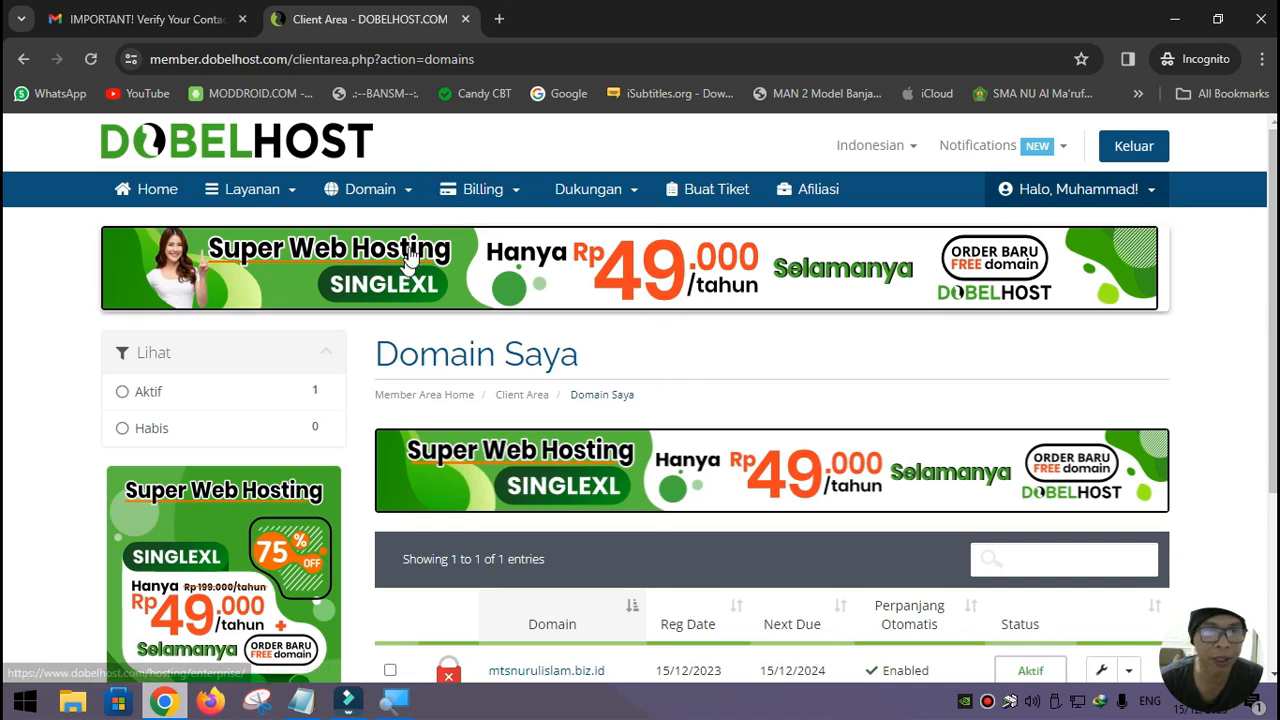
{"action": "left_click", "coordinate": [130, 22]}
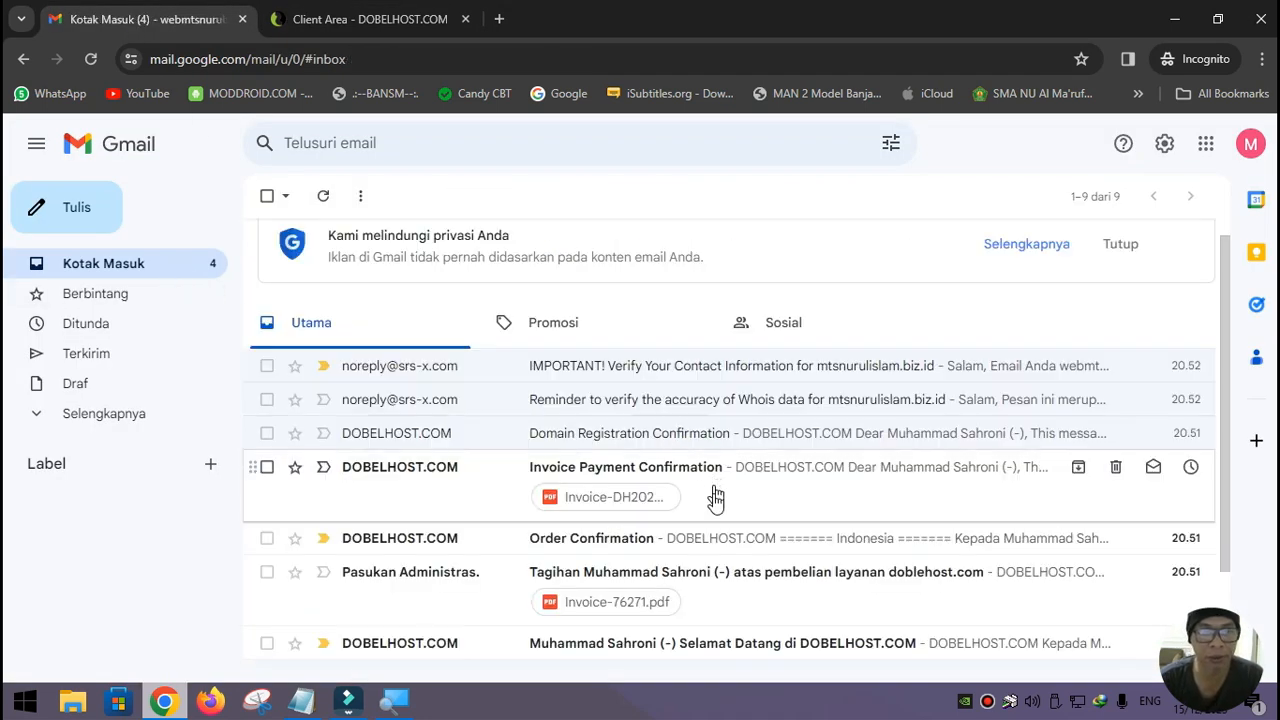
- Read the DobelHost welcome, billing, Order Confirmation and Invoice Payment Confirmation emails in turn
{"action": "scroll", "coordinate": [733, 560], "scroll_direction": "down", "scroll_amount": 1}
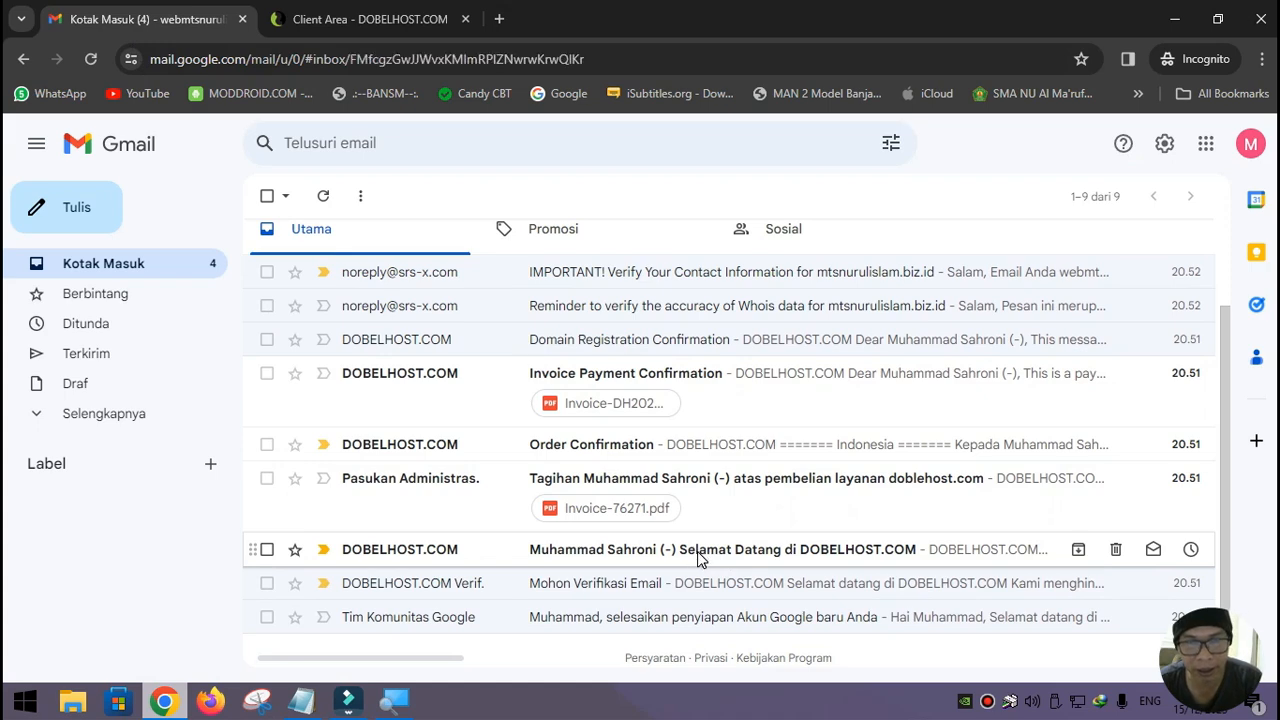
{"action": "left_click", "coordinate": [697, 551]}
{"action": "left_click", "coordinate": [157, 265]}
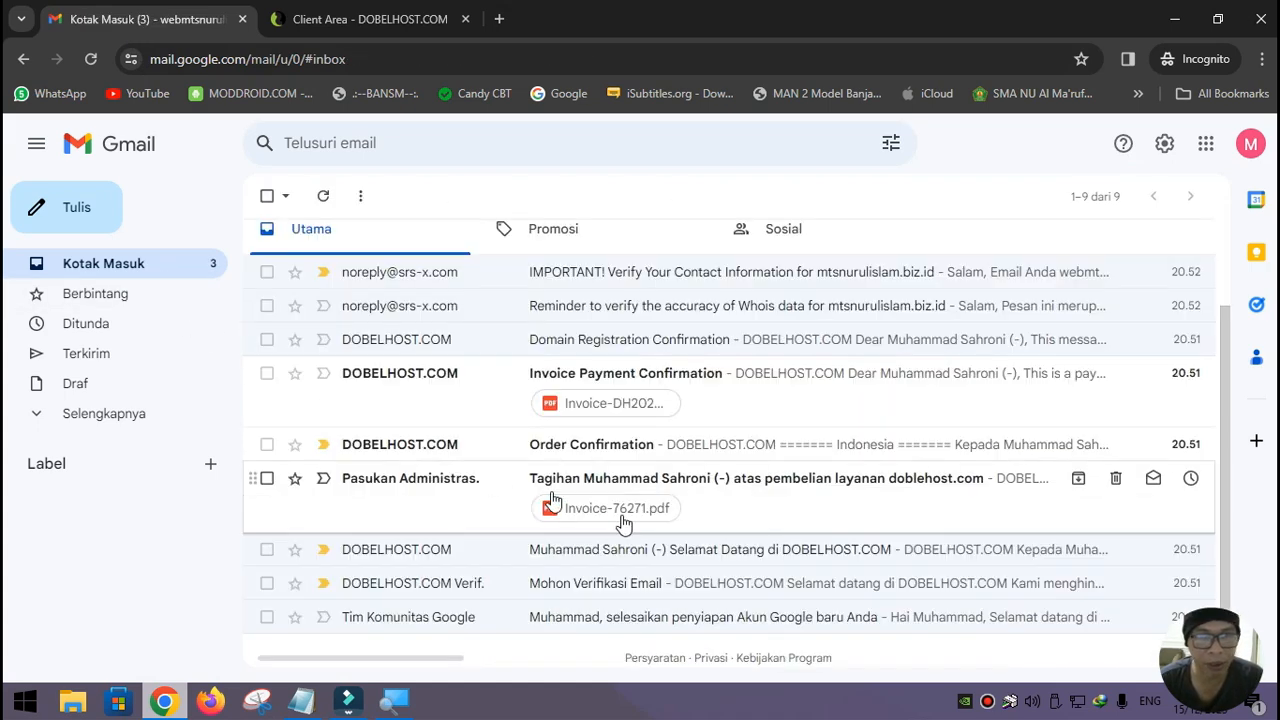
{"action": "left_click", "coordinate": [718, 496]}
{"action": "left_click", "coordinate": [172, 268]}
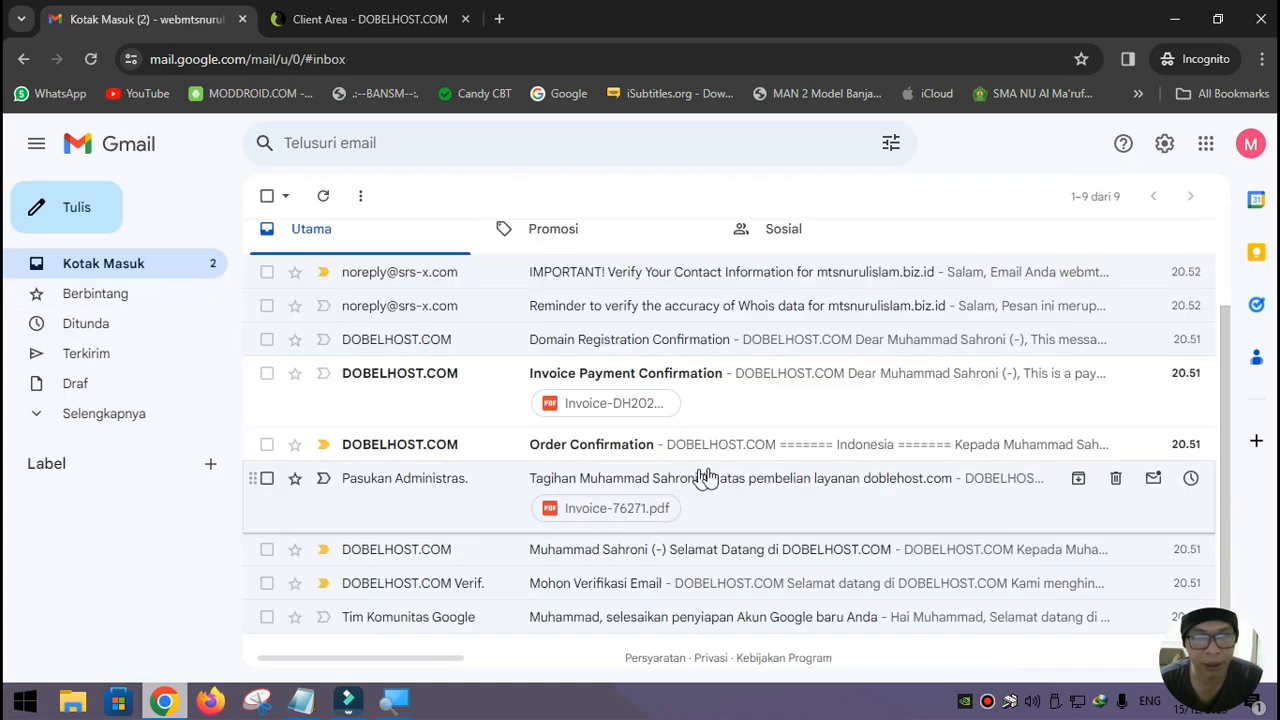
{"action": "left_click", "coordinate": [729, 446]}
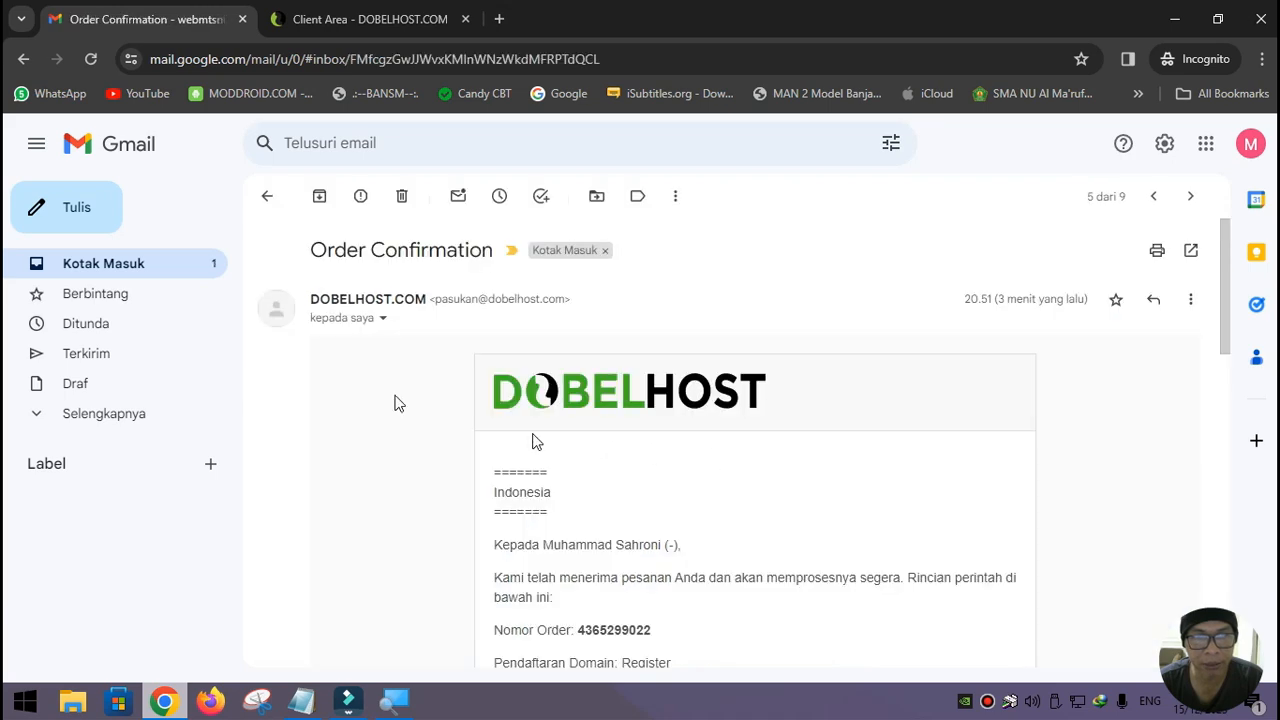
{"action": "left_click", "coordinate": [125, 271]}
{"action": "left_click", "coordinate": [698, 388]}
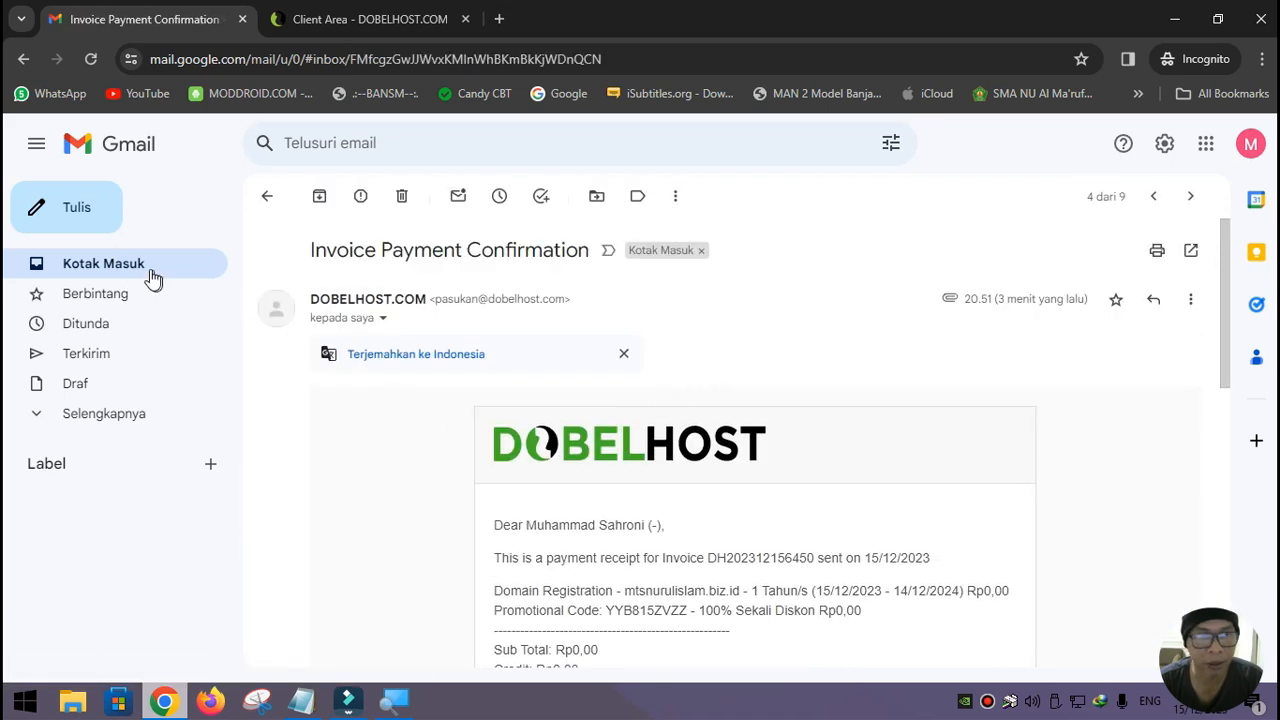
{"action": "left_click", "coordinate": [157, 275]}
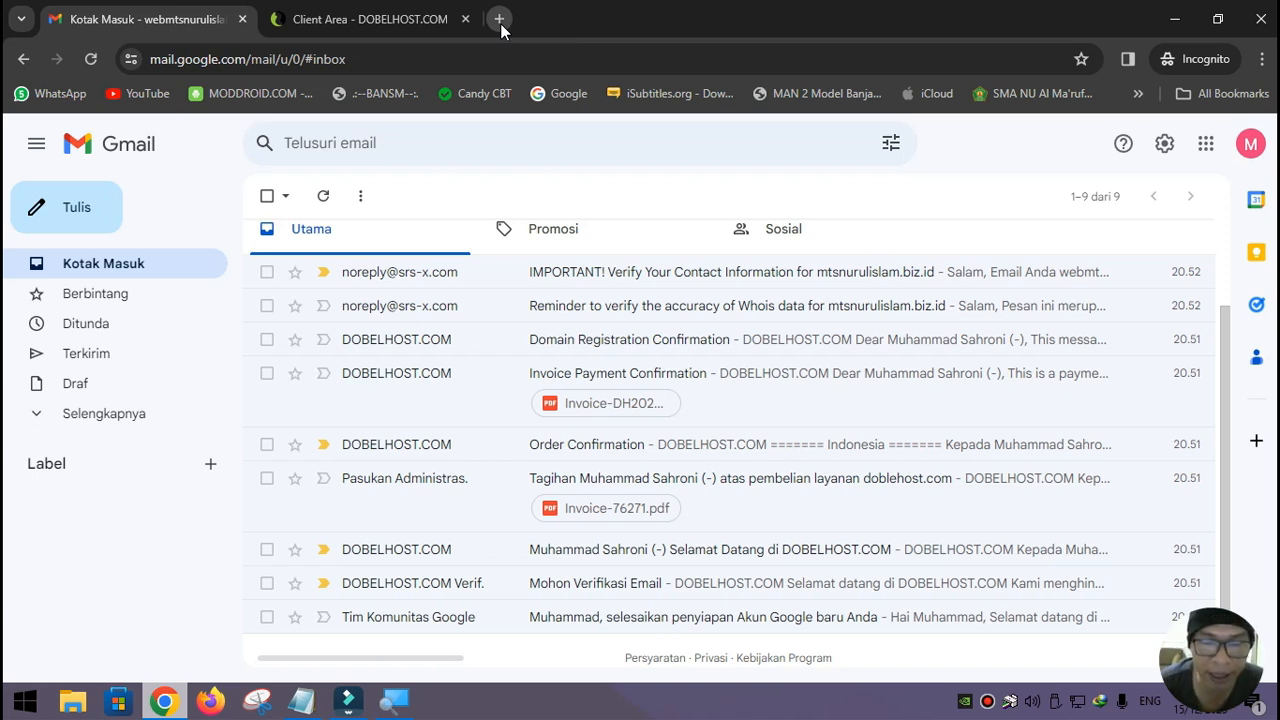
- Open pangeran.co.id in a new tab and claim the free hosting plan with Ambil Gratis
{"action": "left_click", "coordinate": [500, 23]}
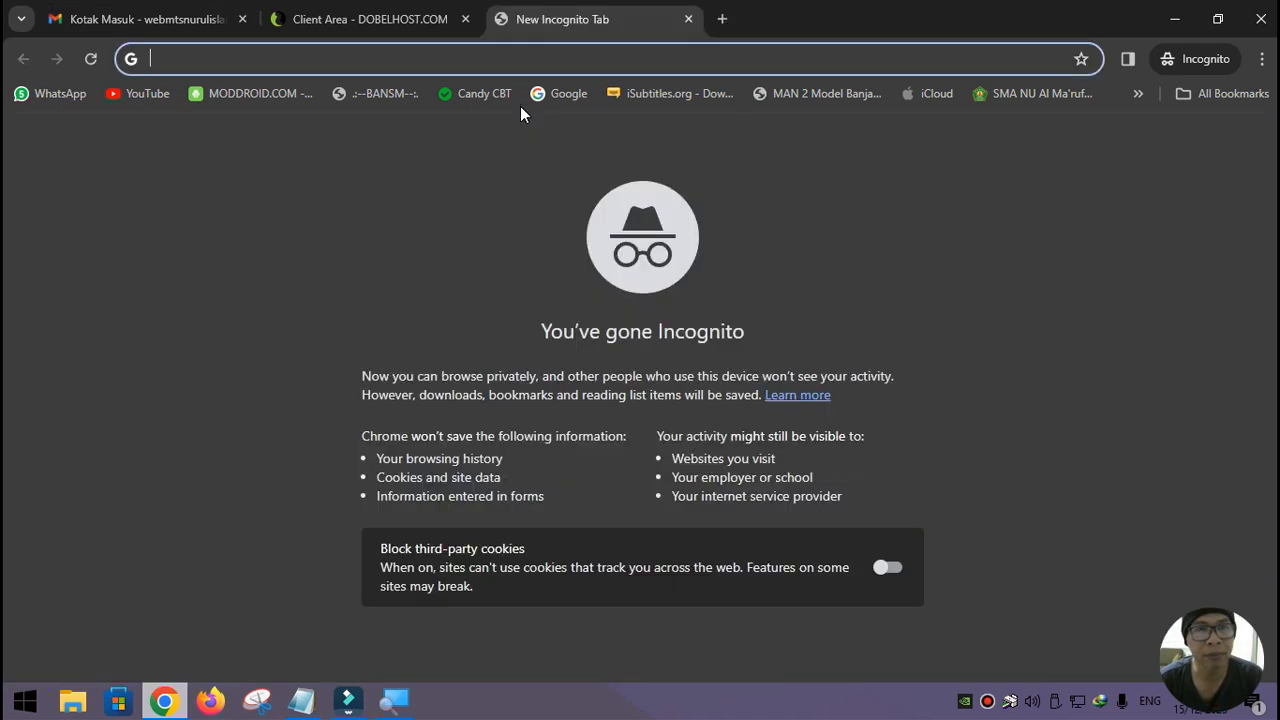
{"action": "type", "text": "pangera"}
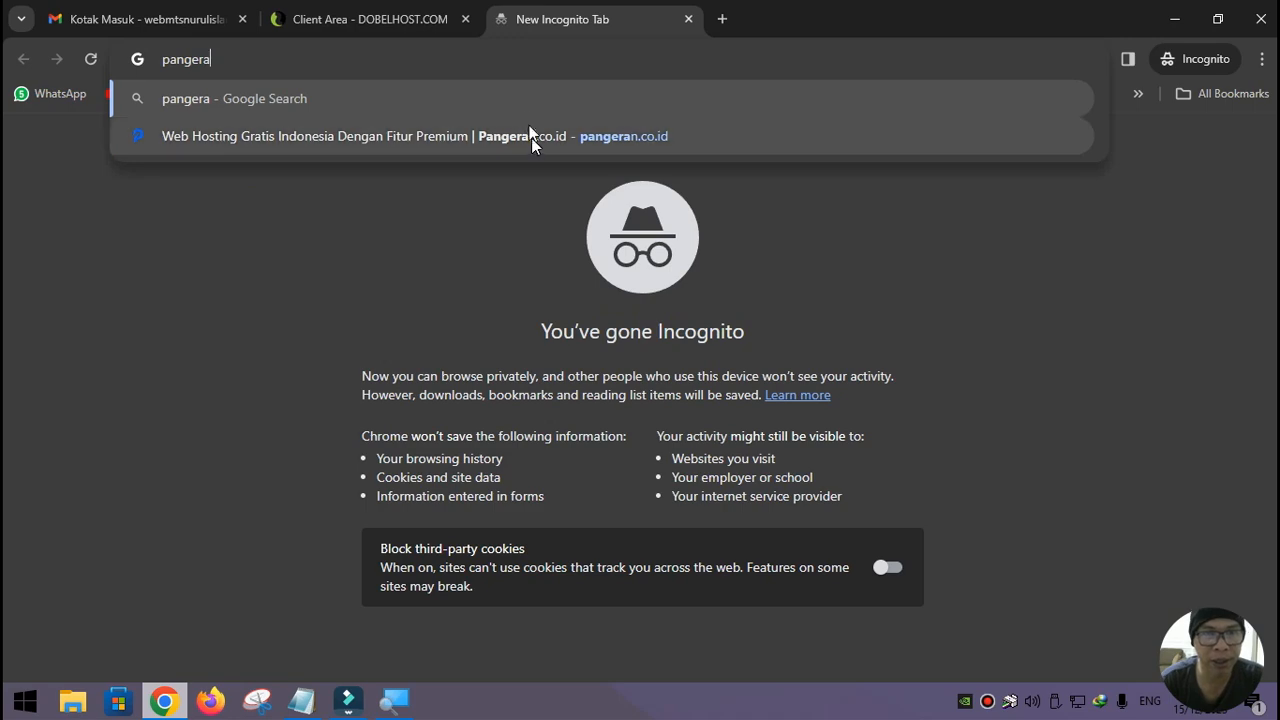
{"action": "left_click", "coordinate": [532, 137]}
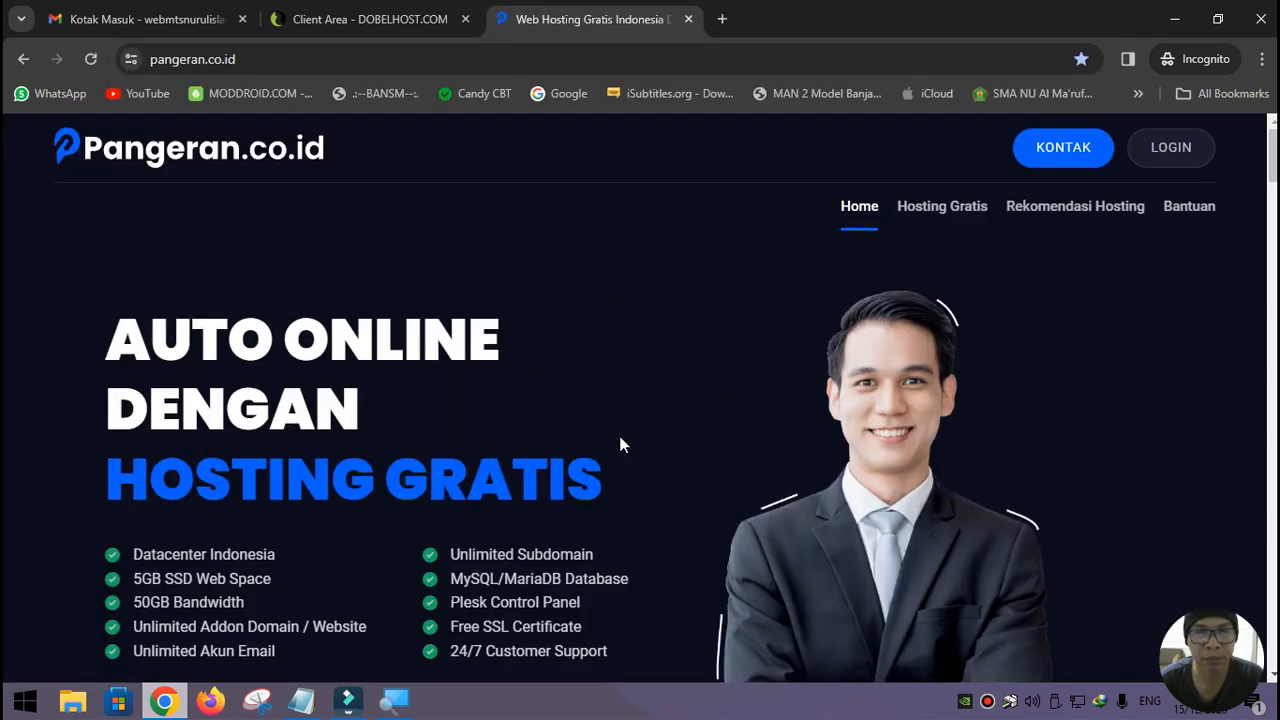
{"action": "scroll", "coordinate": [620, 445], "scroll_direction": "down", "scroll_amount": 4}
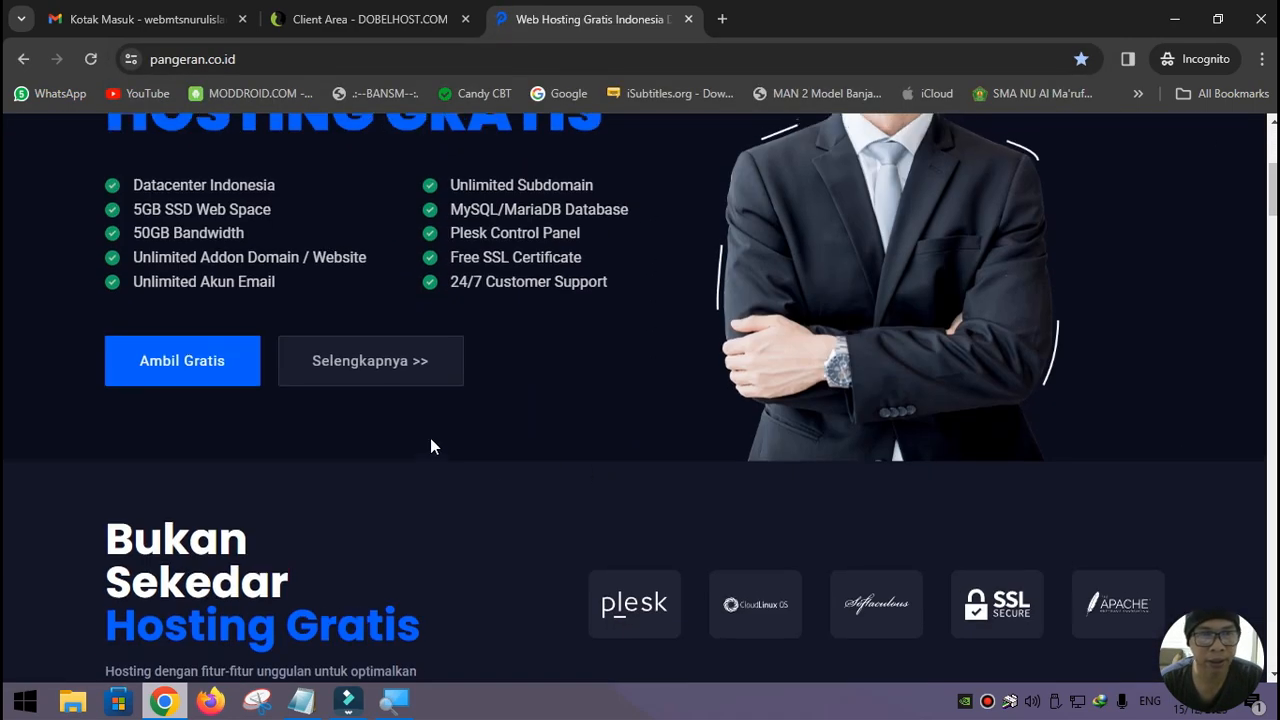
{"action": "scroll", "coordinate": [430, 440], "scroll_direction": "up", "scroll_amount": 2}
{"action": "left_click", "coordinate": [191, 551]}
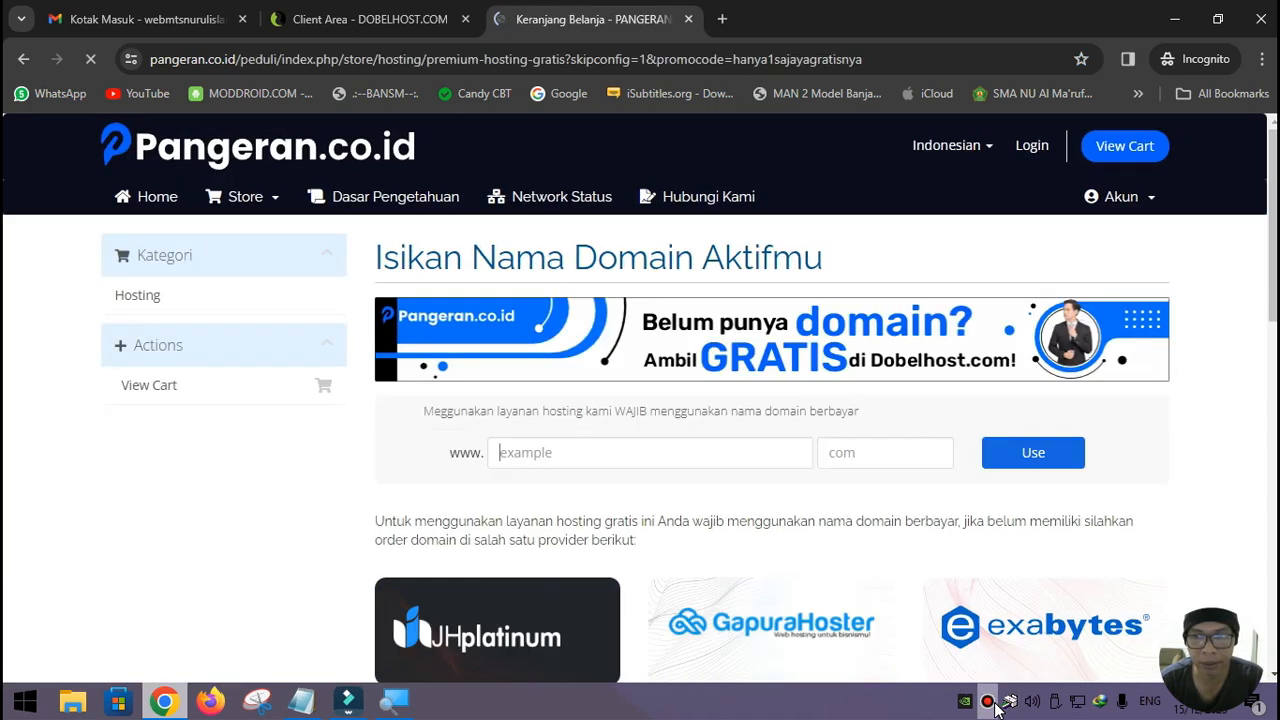
{"action": "left_click", "coordinate": [993, 703]}
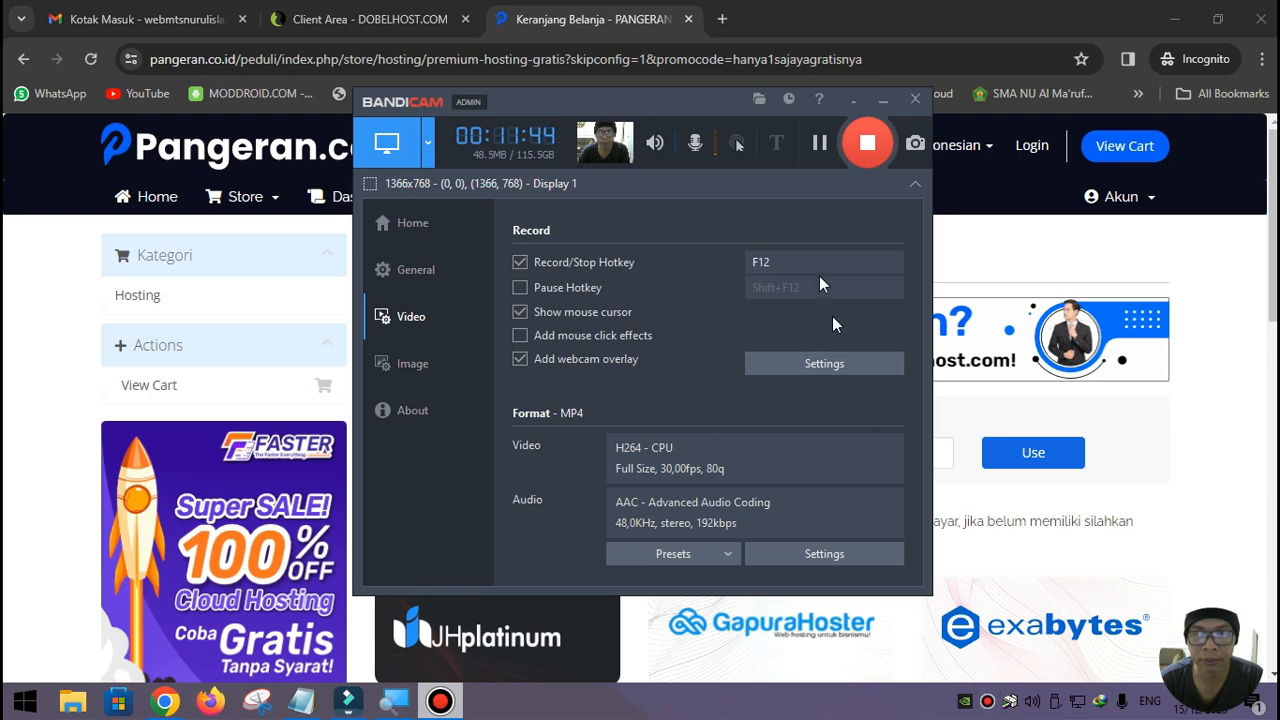
{"action": "left_click", "coordinate": [855, 98]}
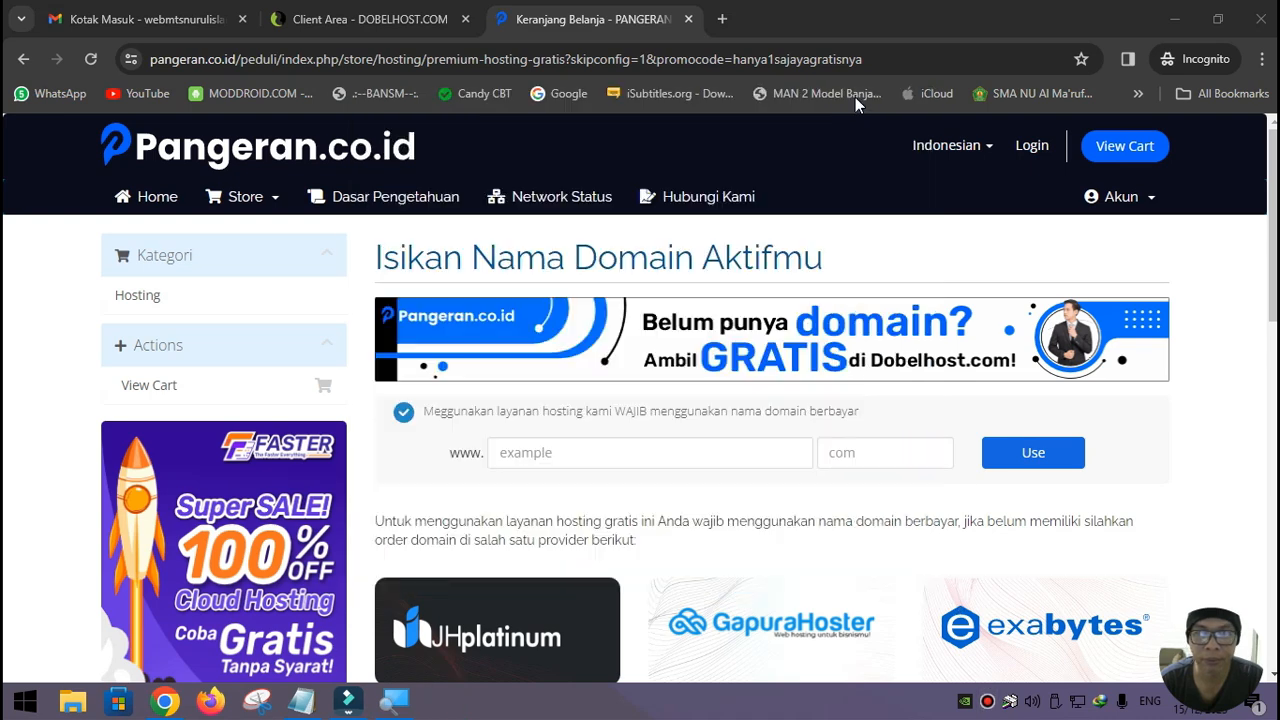
{"action": "left_click", "coordinate": [588, 456]}
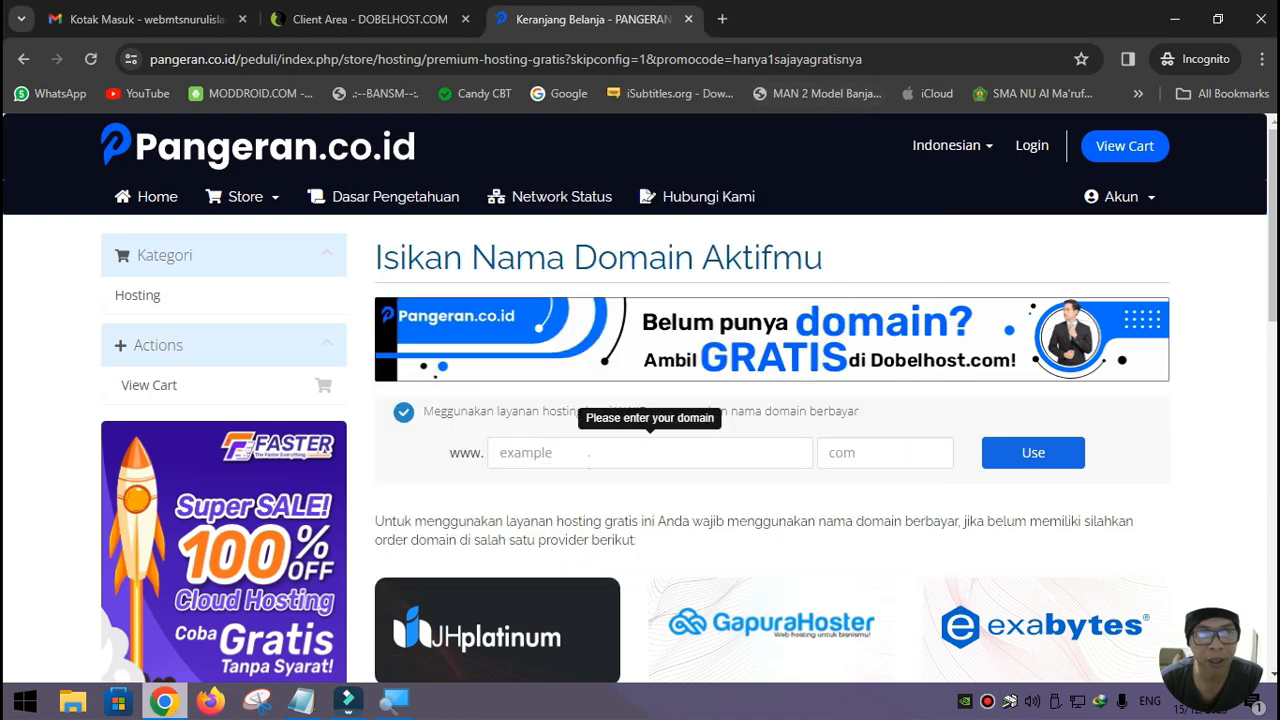
- Open the Domain Registration Confirmation email and select the domain mtsnurulislam.biz.id
{"action": "left_click", "coordinate": [140, 22]}
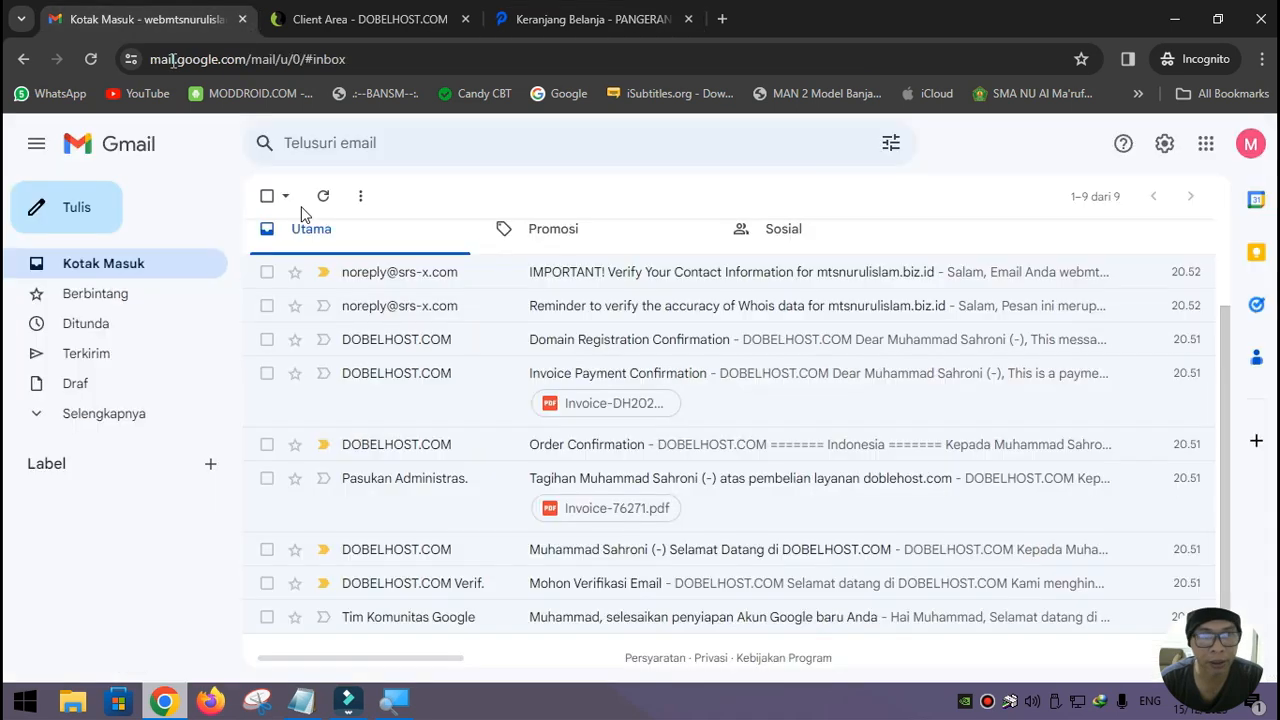
{"action": "left_click", "coordinate": [834, 352]}
{"action": "scroll", "coordinate": [694, 420], "scroll_direction": "down", "scroll_amount": 5}
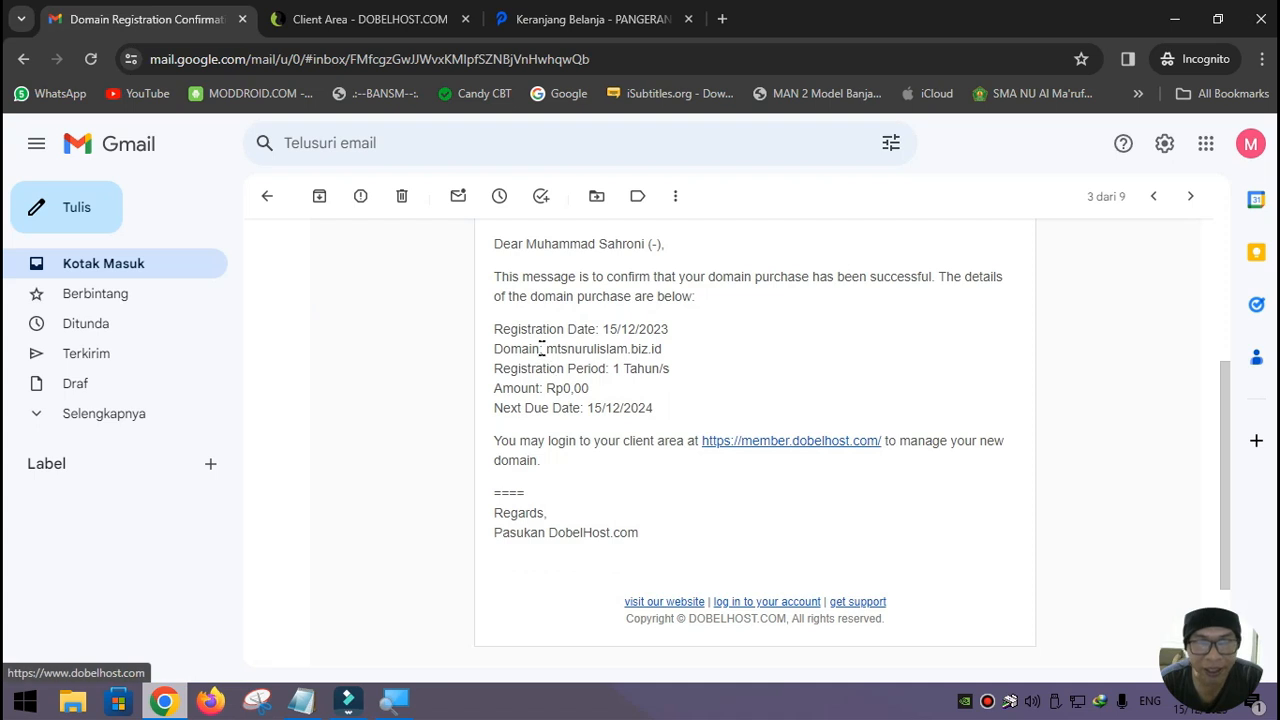
{"action": "left_click_drag", "start_coordinate": [548, 352], "coordinate": [666, 358]}
{"action": "key", "text": "ctrl+c"}
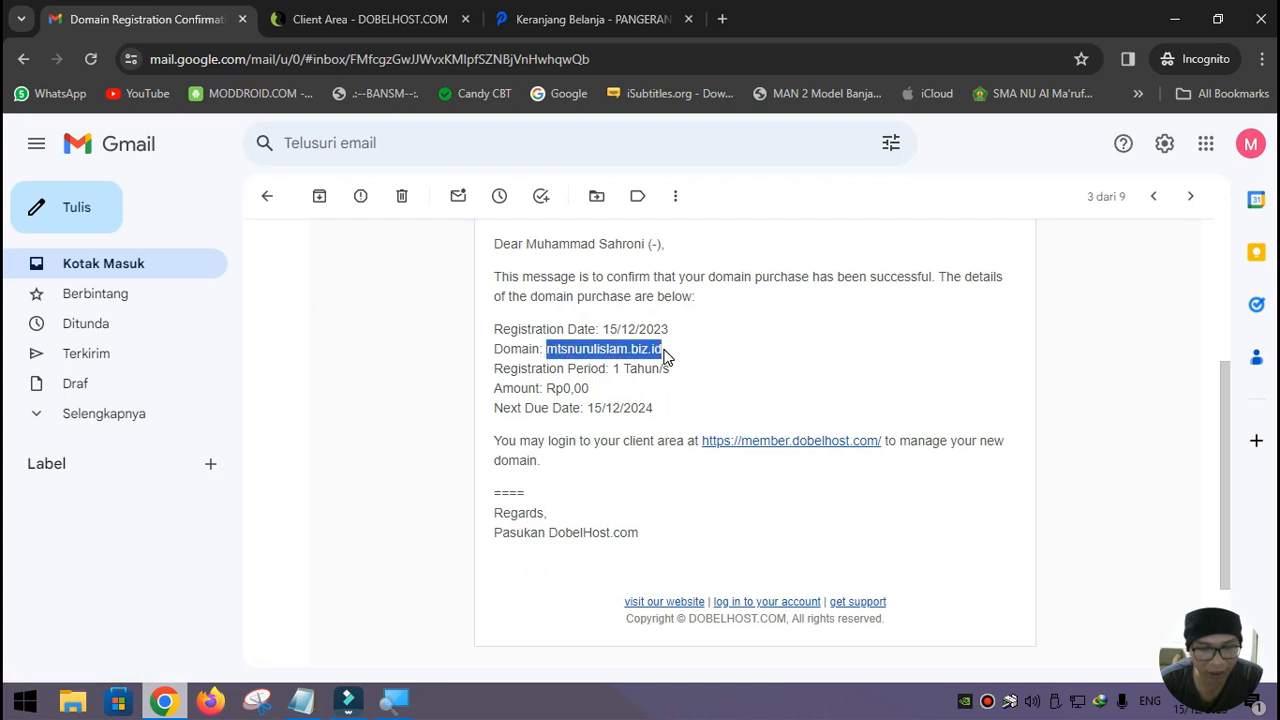
- Paste mtsnurulislam.biz.id on a new line at the end of the notes file
{"action": "left_click", "coordinate": [301, 700]}
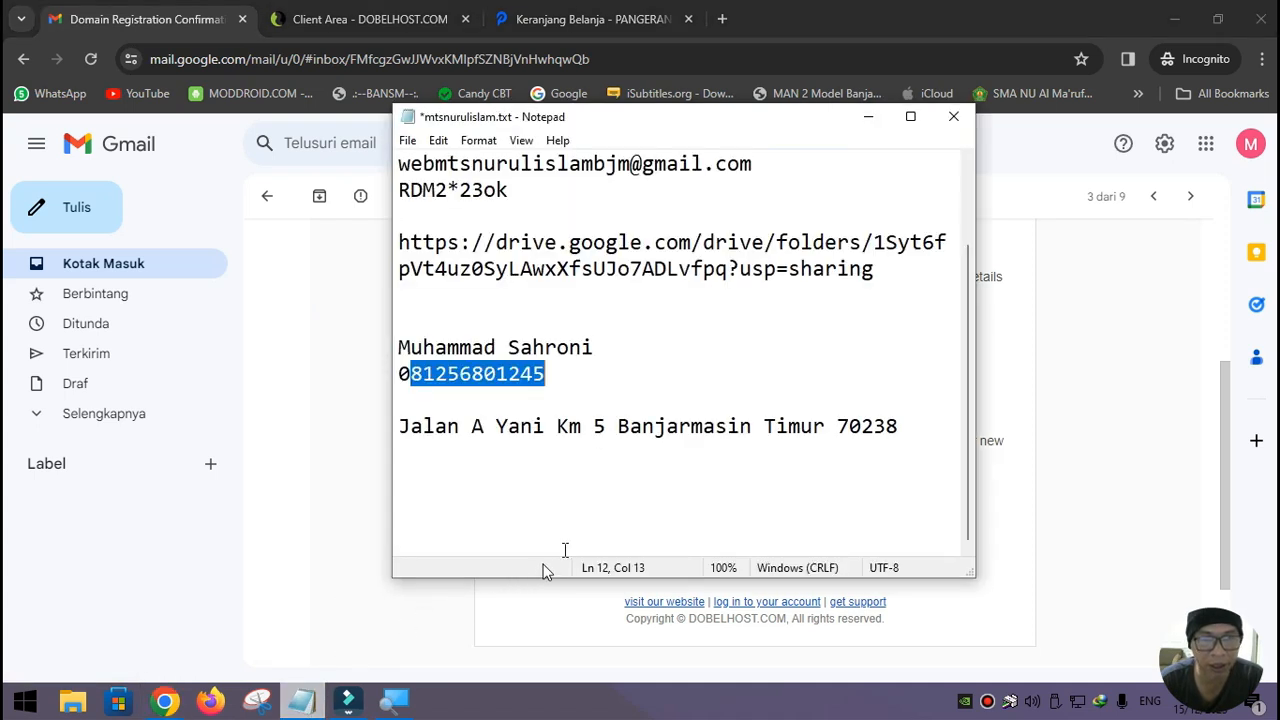
{"action": "left_click", "coordinate": [908, 415]}
{"action": "key", "text": "Return"}
{"action": "key", "text": "Return"}
{"action": "key", "text": "Return"}
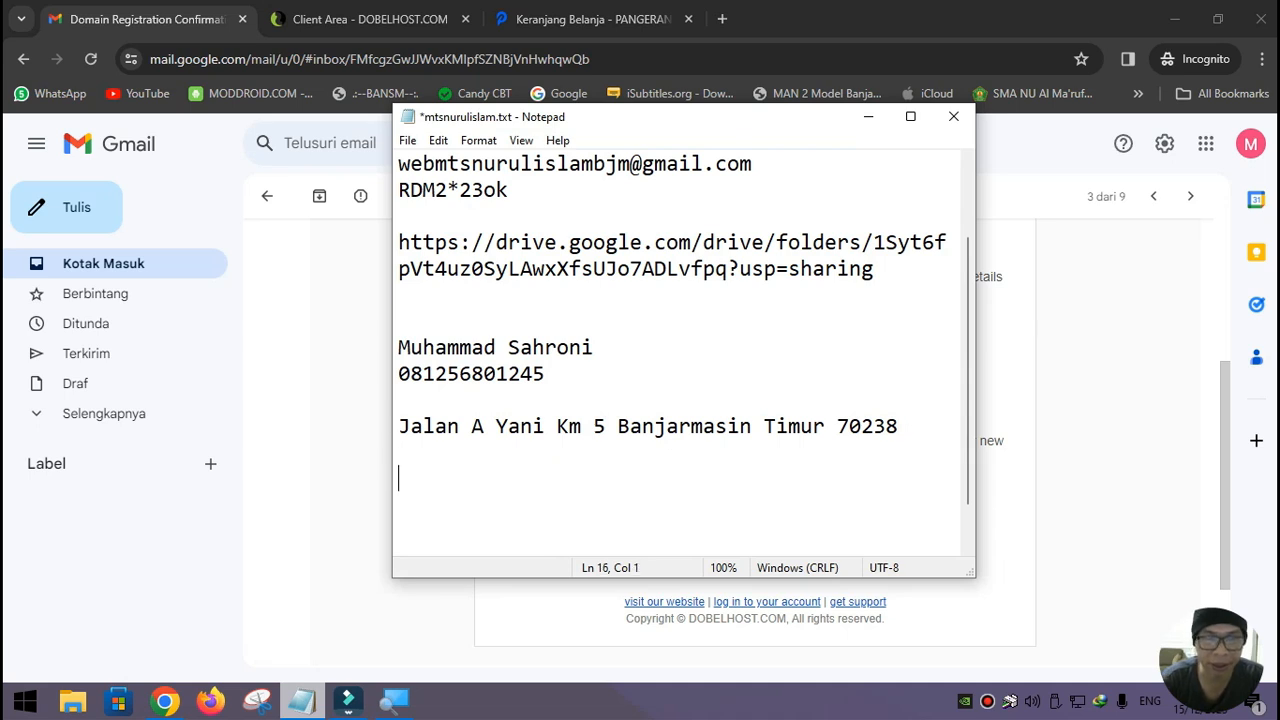
{"action": "key", "text": "ctrl+v"}
{"action": "left_click_drag", "start_coordinate": [645, 479], "coordinate": [399, 479]}
{"action": "key", "text": "ctrl+c"}
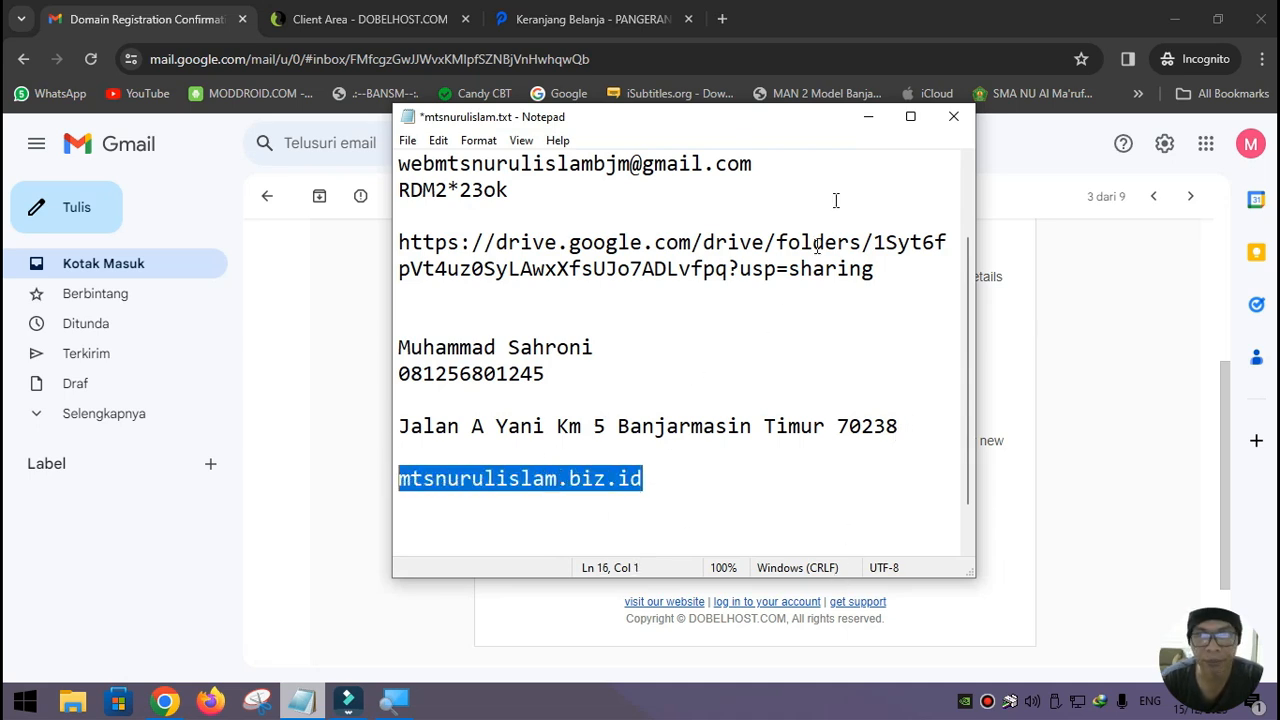
{"action": "left_click", "coordinate": [868, 116]}
- Submit domain mtsnurulislam with extension biz.id for the free hosting order
{"action": "left_click", "coordinate": [589, 23]}
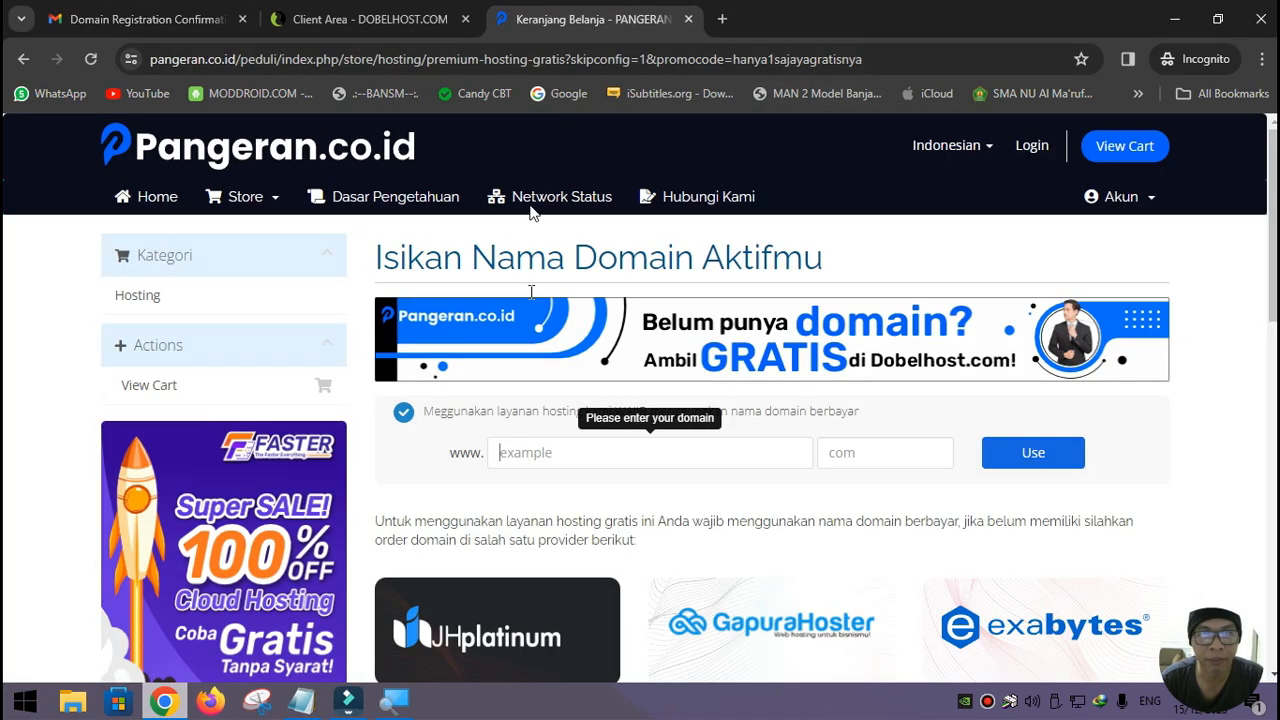
{"action": "key", "text": "ctrl+v"}
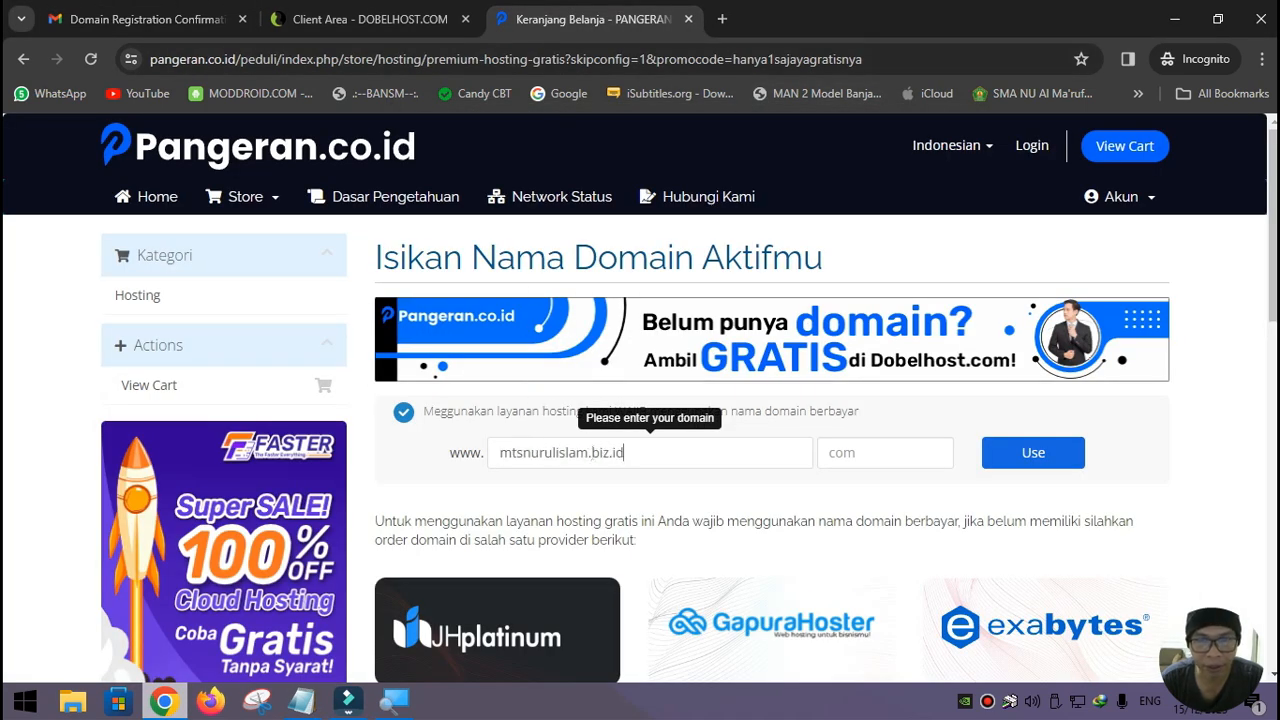
{"action": "left_click_drag", "start_coordinate": [591, 452], "coordinate": [652, 451]}
{"action": "key", "text": "ctrl+x"}
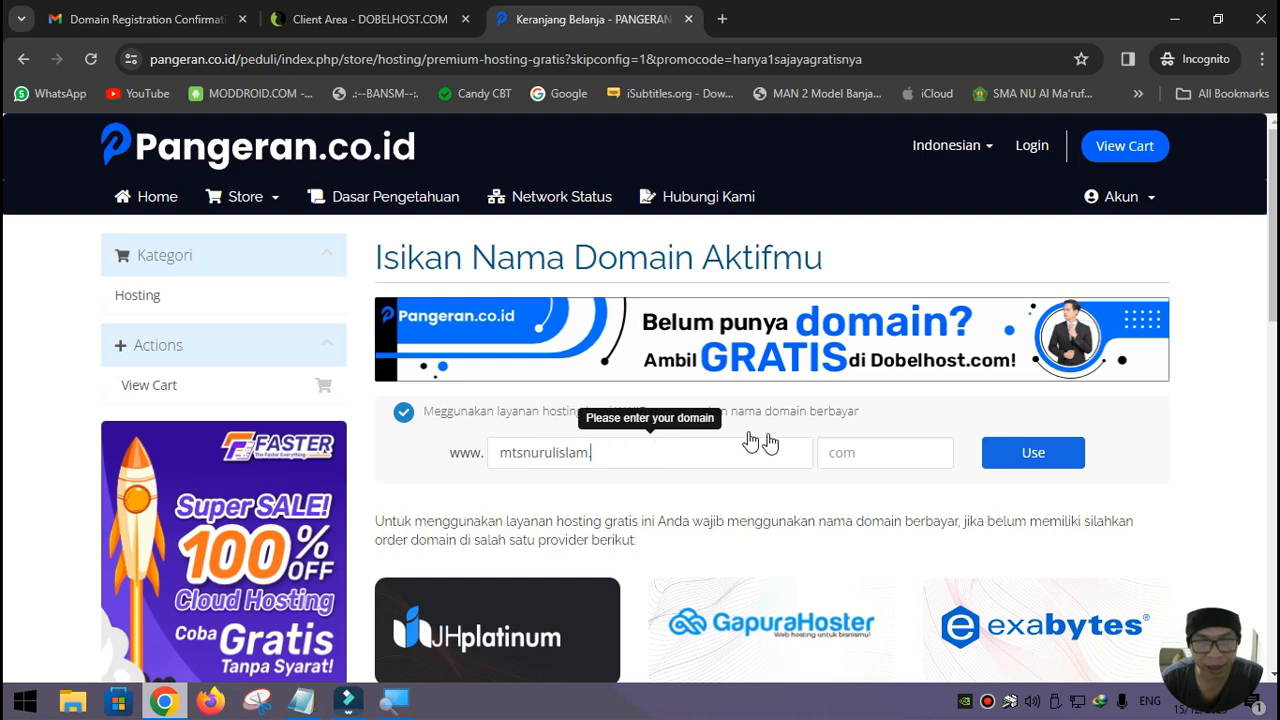
{"action": "key", "text": "Tab"}
{"action": "key", "text": "ctrl+v"}
{"action": "left_click", "coordinate": [610, 460]}
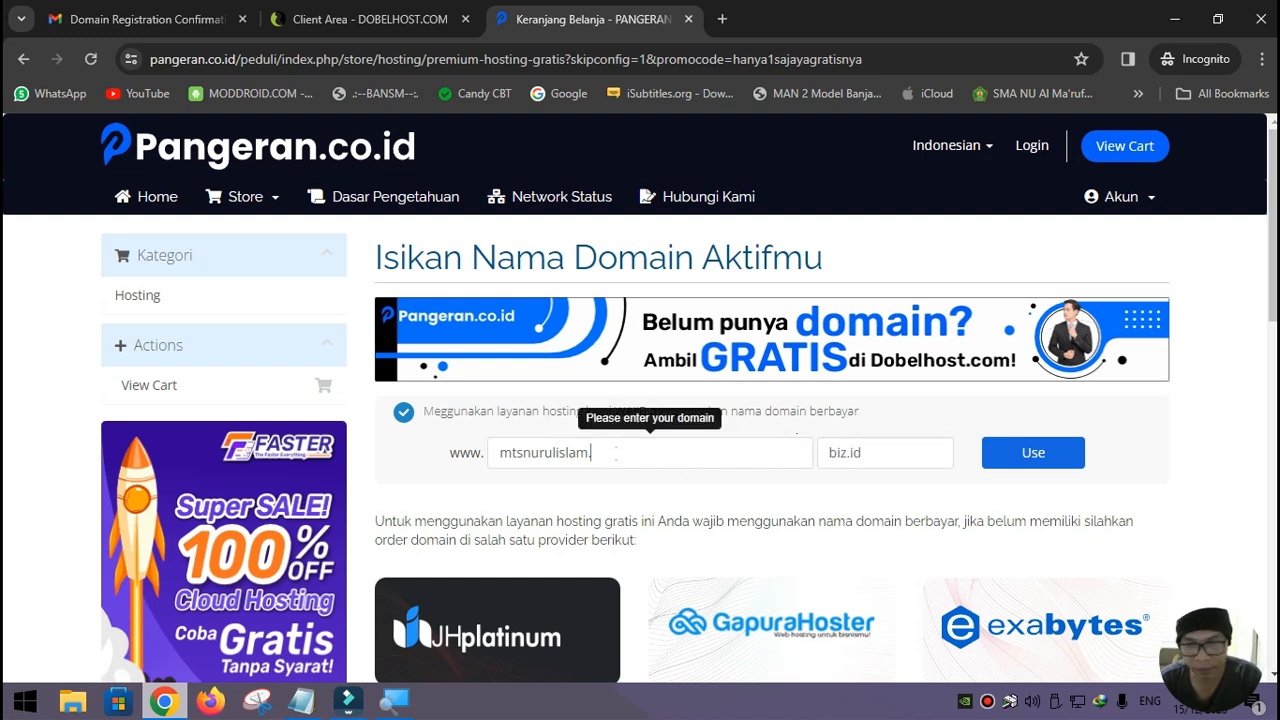
{"action": "key", "text": "BackSpace"}
{"action": "left_click", "coordinate": [1066, 466]}
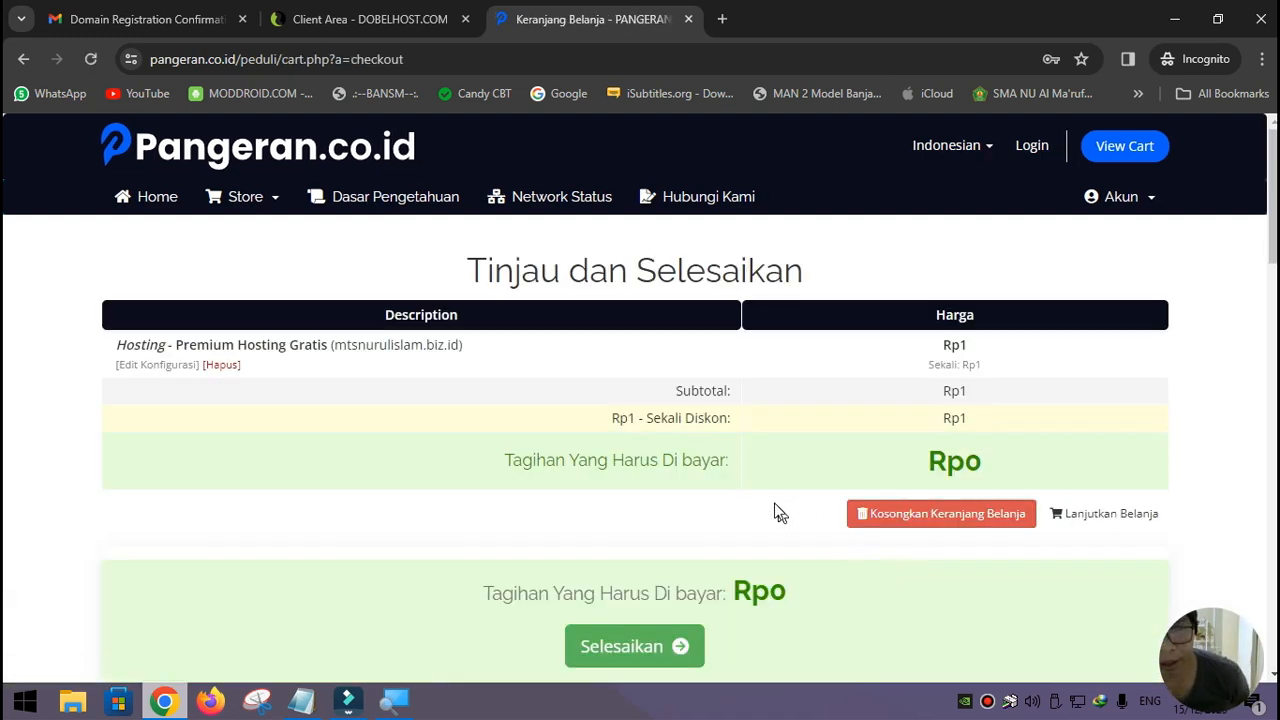
- Fill Nama Depan with the registrant's first name from the notes and type the last name
{"action": "scroll", "coordinate": [792, 403], "scroll_direction": "down", "scroll_amount": 2}
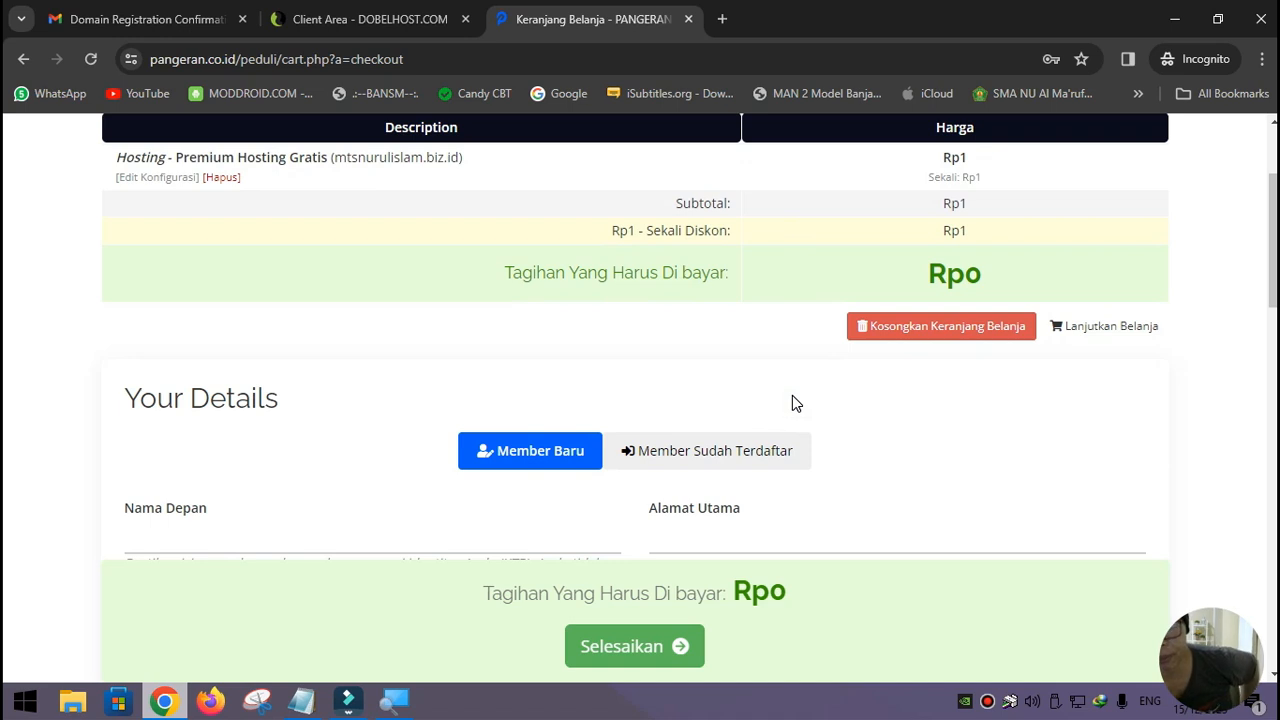
{"action": "scroll", "coordinate": [786, 400], "scroll_direction": "down", "scroll_amount": 4}
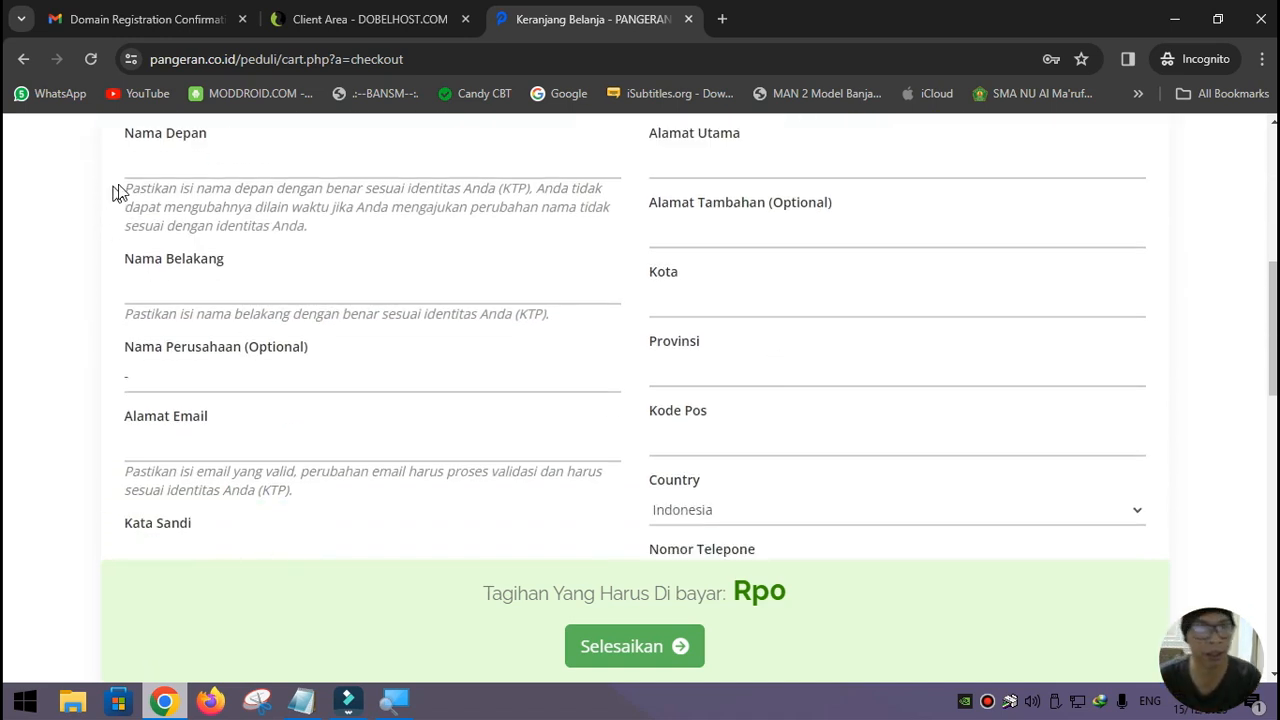
{"action": "left_click", "coordinate": [301, 700]}
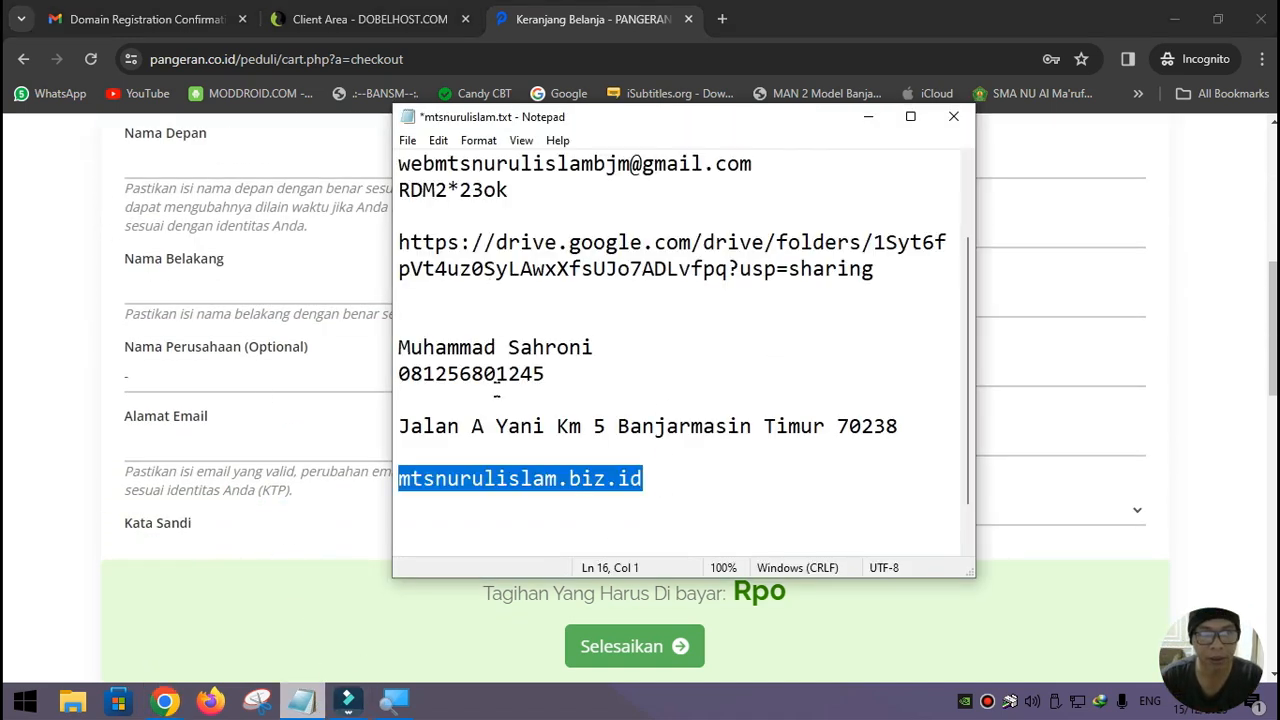
{"action": "left_click", "coordinate": [496, 373]}
{"action": "left_click_drag", "start_coordinate": [399, 347], "coordinate": [496, 347]}
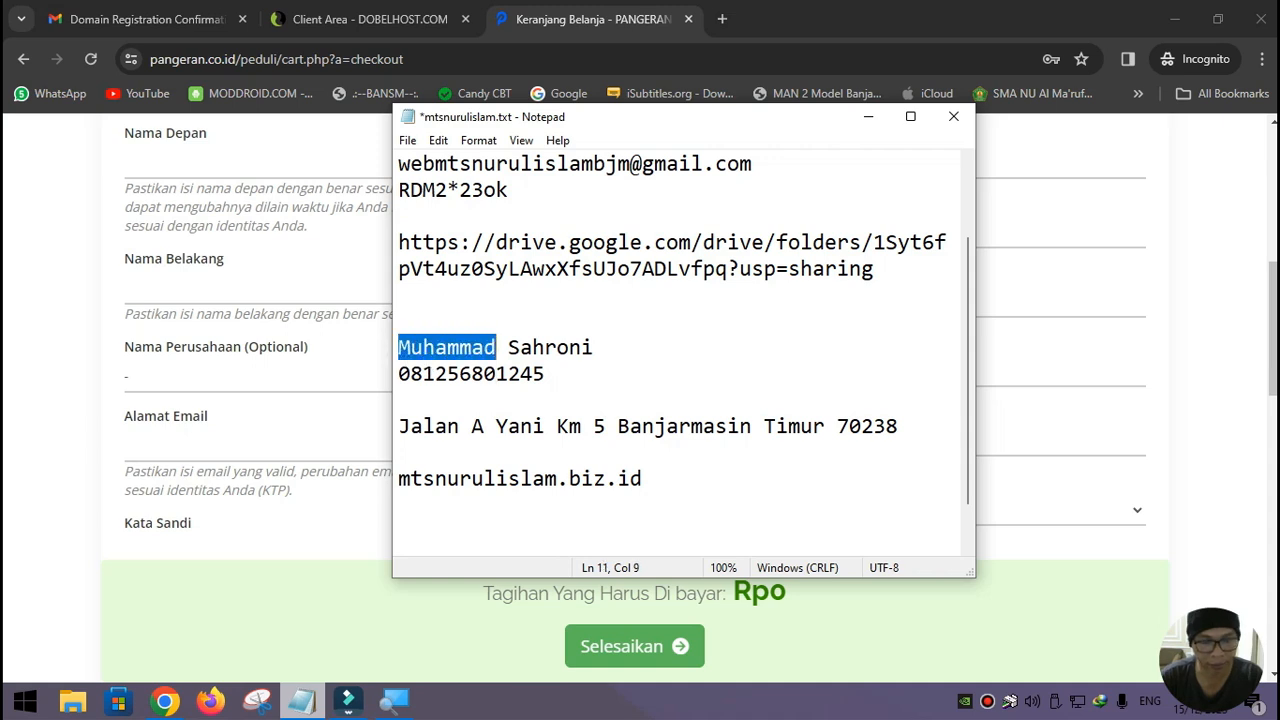
{"action": "key", "text": "ctrl+c"}
{"action": "left_click", "coordinate": [221, 289]}
{"action": "key", "text": "ctrl+v"}
{"action": "left_click", "coordinate": [218, 376]}
{"action": "scroll", "coordinate": [295, 289], "scroll_direction": "up", "scroll_amount": 1}
{"action": "key", "text": "ctrl+v"}
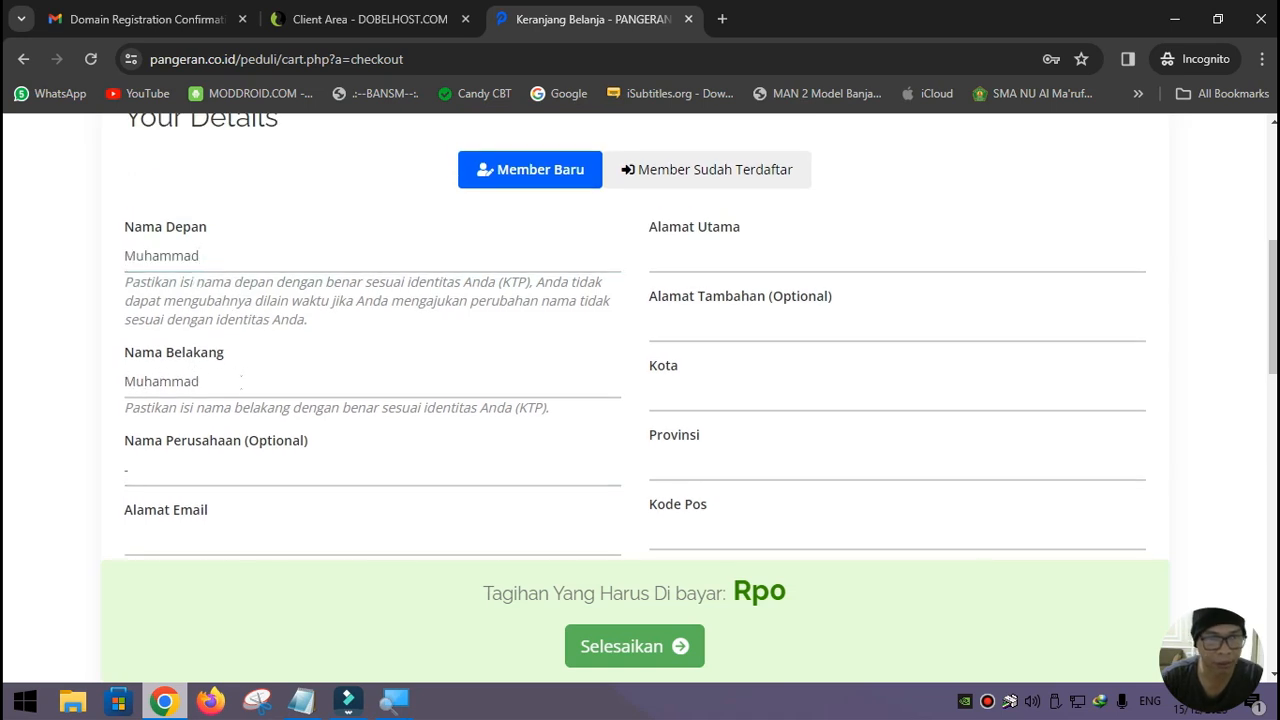
{"action": "double_click", "coordinate": [241, 381]}
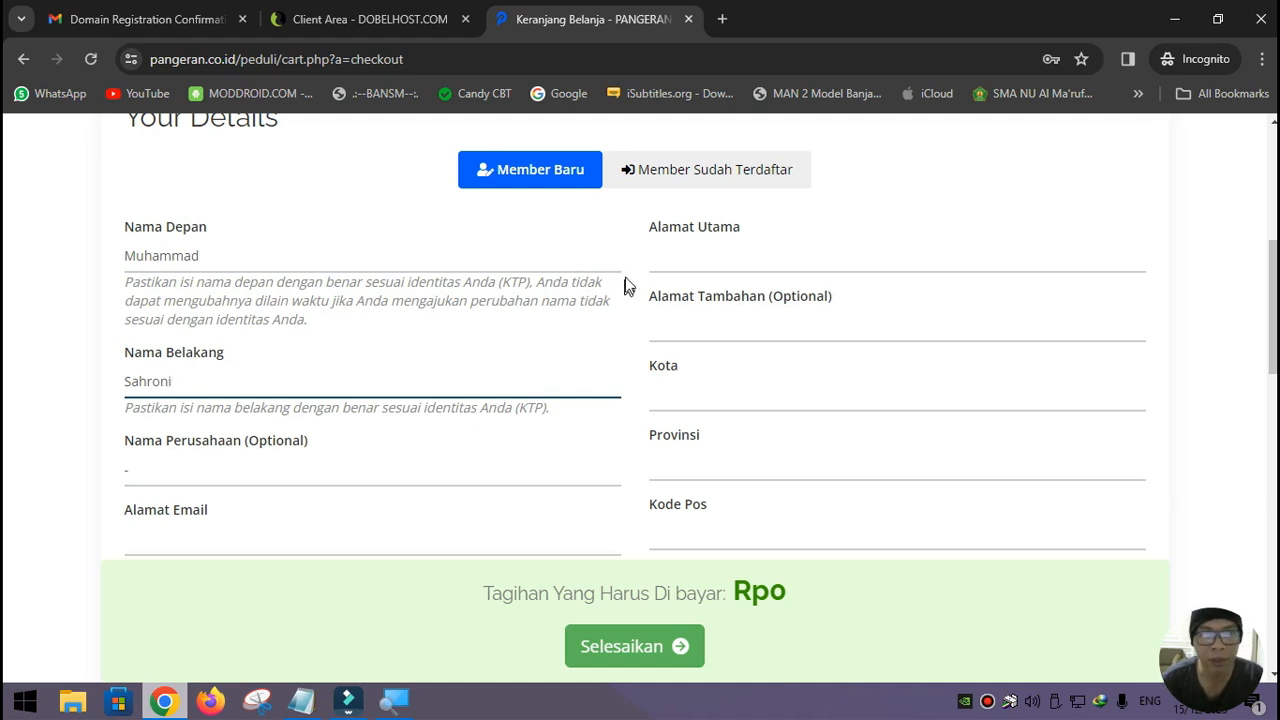
- Fill Alamat Utama with the street from the notes plus the house number
{"action": "left_click", "coordinate": [301, 700]}
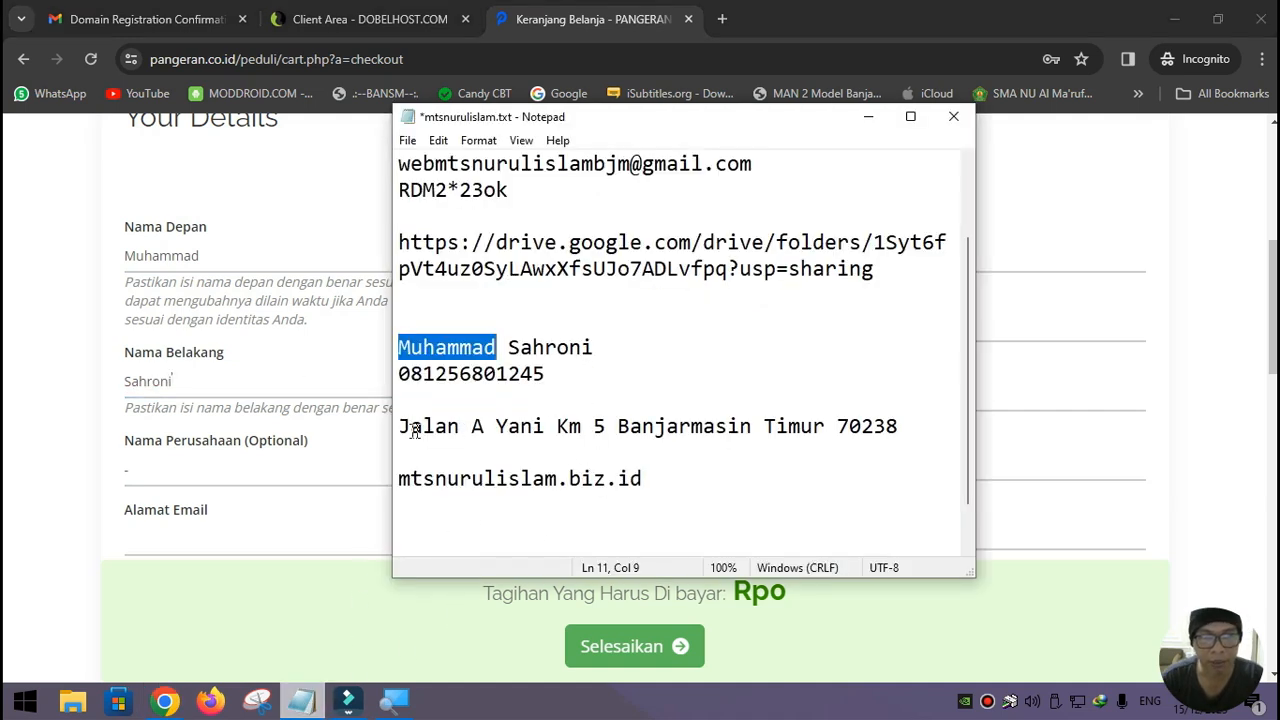
{"action": "left_click_drag", "start_coordinate": [398, 426], "coordinate": [606, 426]}
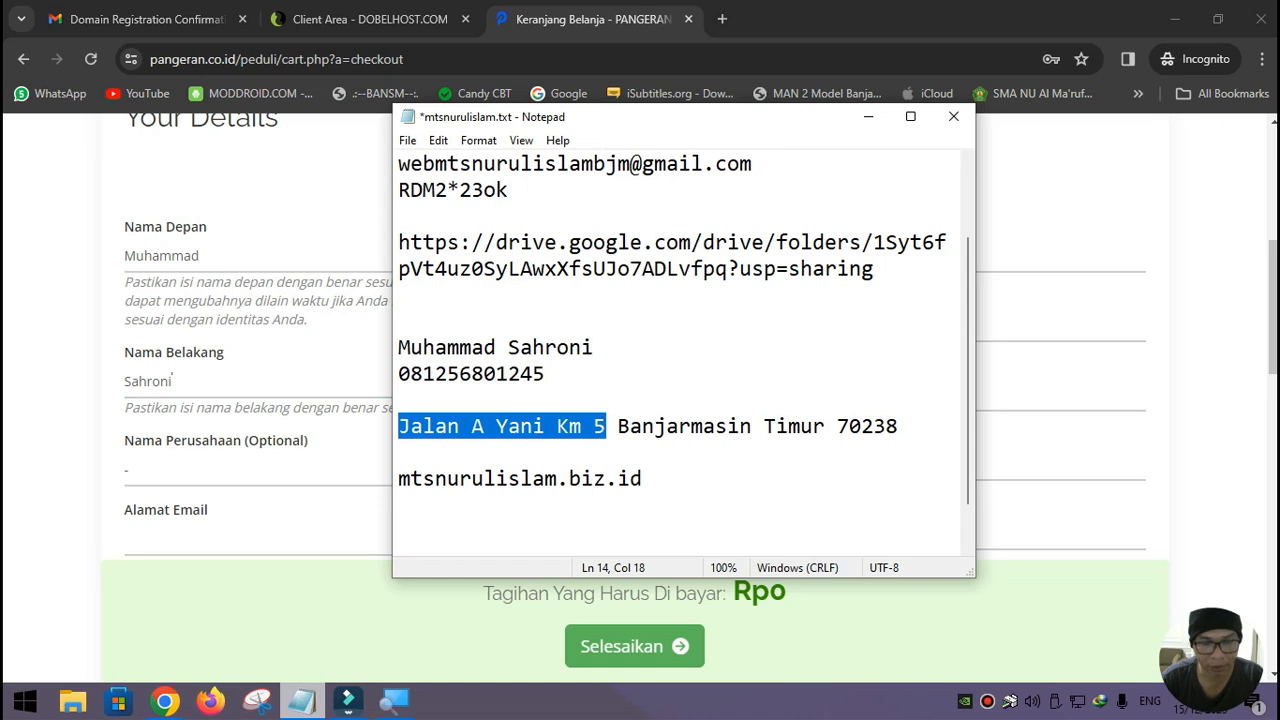
{"action": "left_click", "coordinate": [868, 117]}
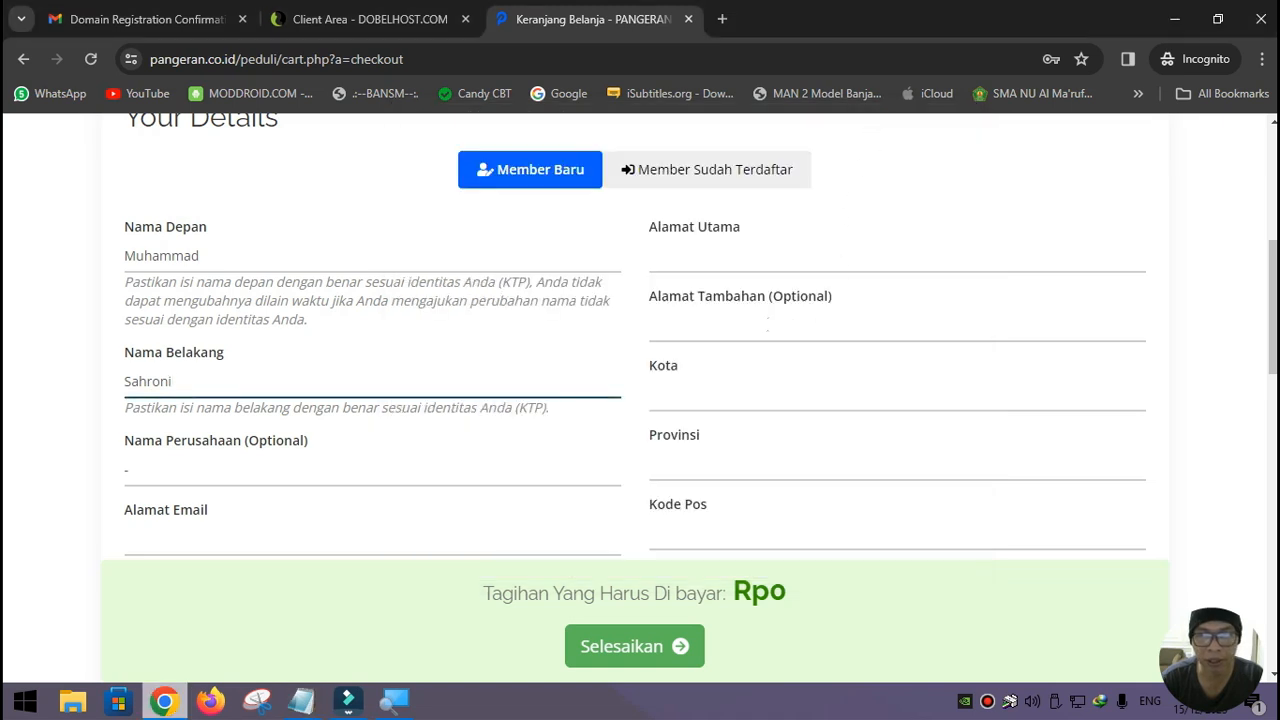
{"action": "key", "text": "ctrl+v"}
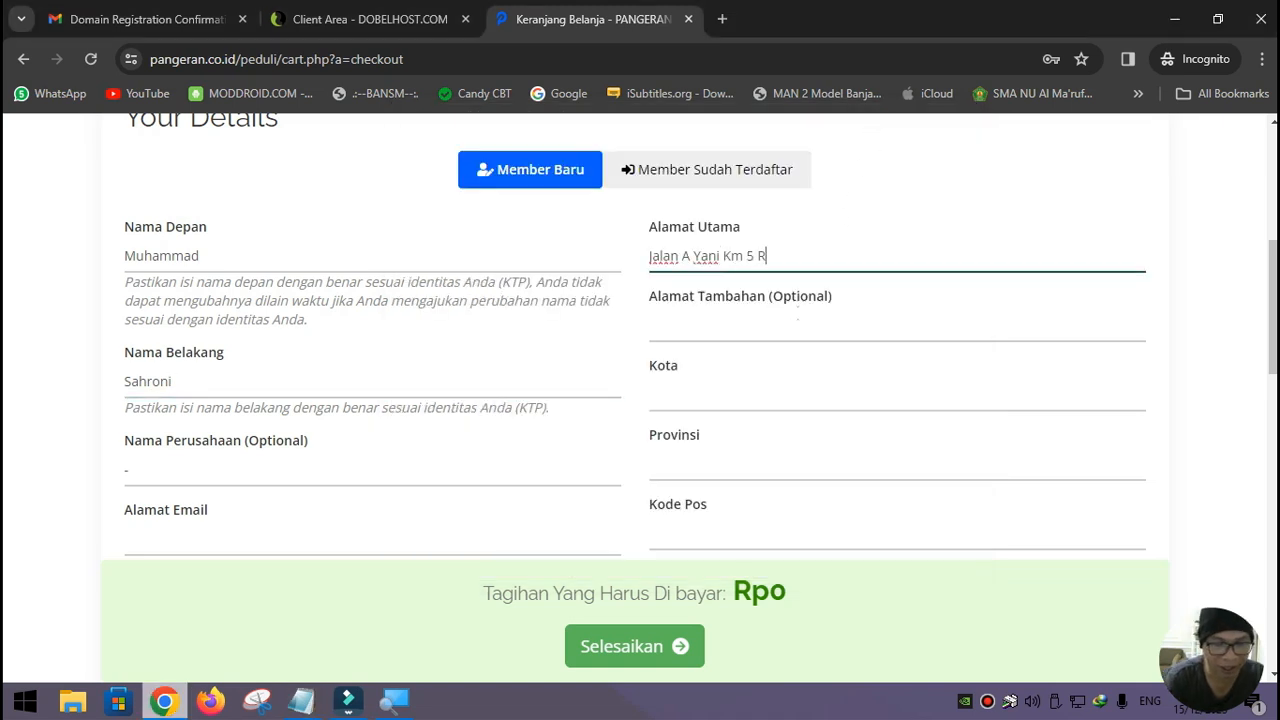
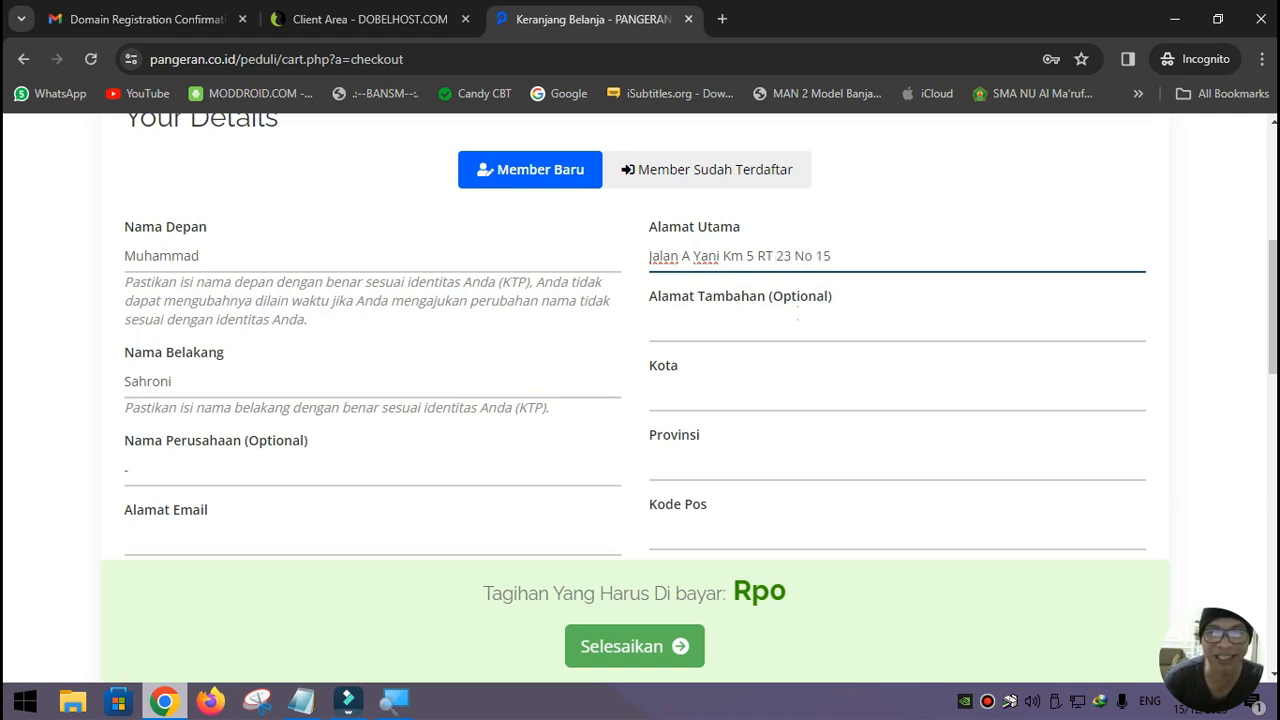
{"action": "key", "text": "Tab"}
- Enter the district as Alamat Tambahan and Kota, then type the province
{"action": "left_click", "coordinate": [303, 700]}
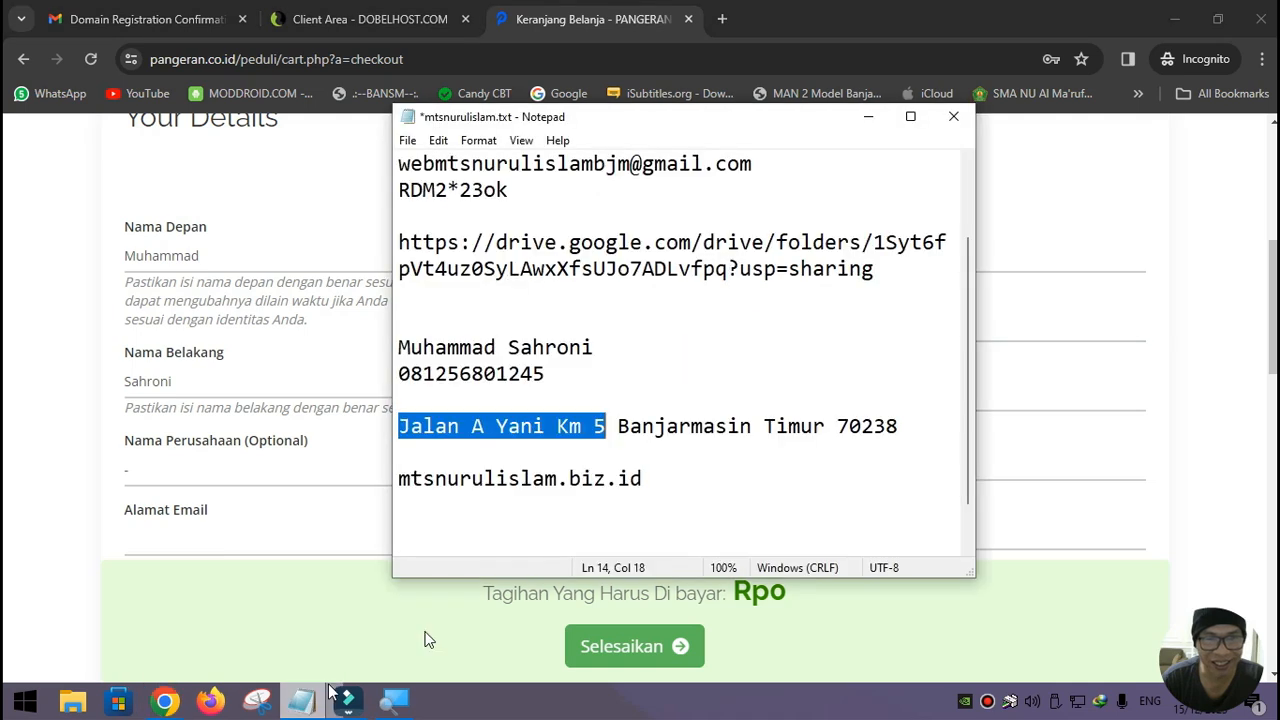
{"action": "left_click_drag", "start_coordinate": [617, 426], "coordinate": [825, 426]}
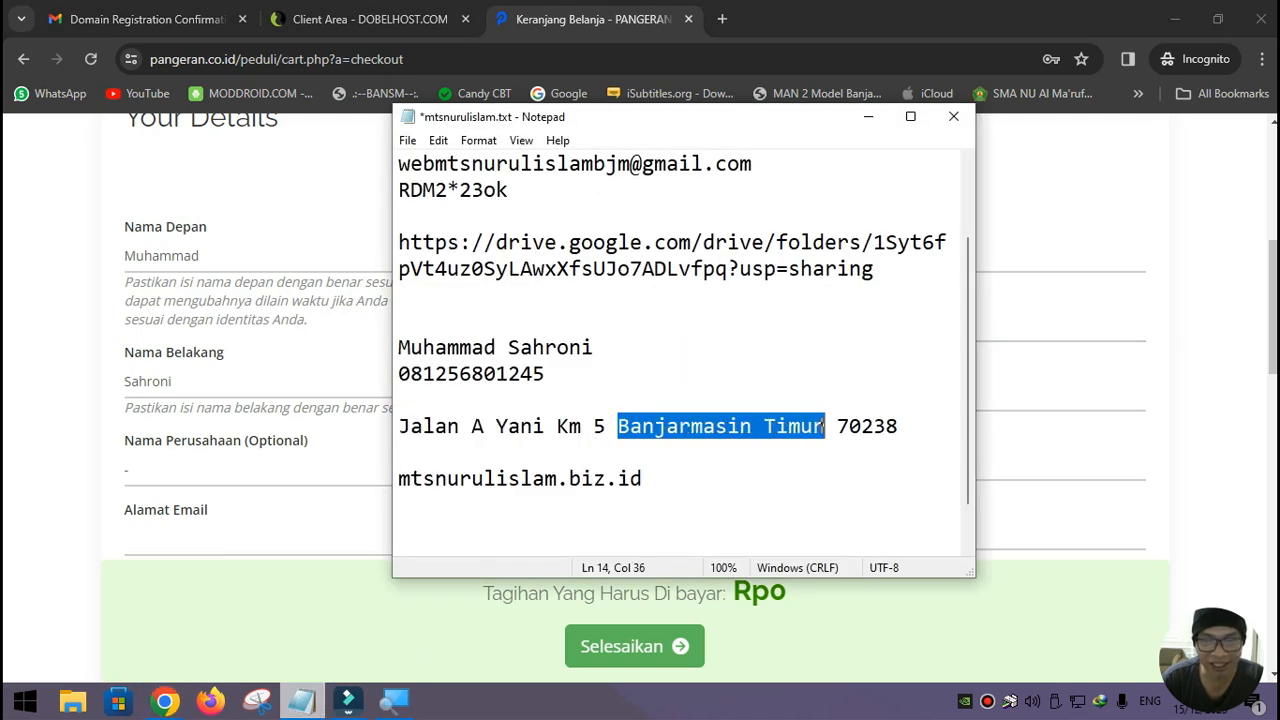
{"action": "left_click", "coordinate": [868, 117]}
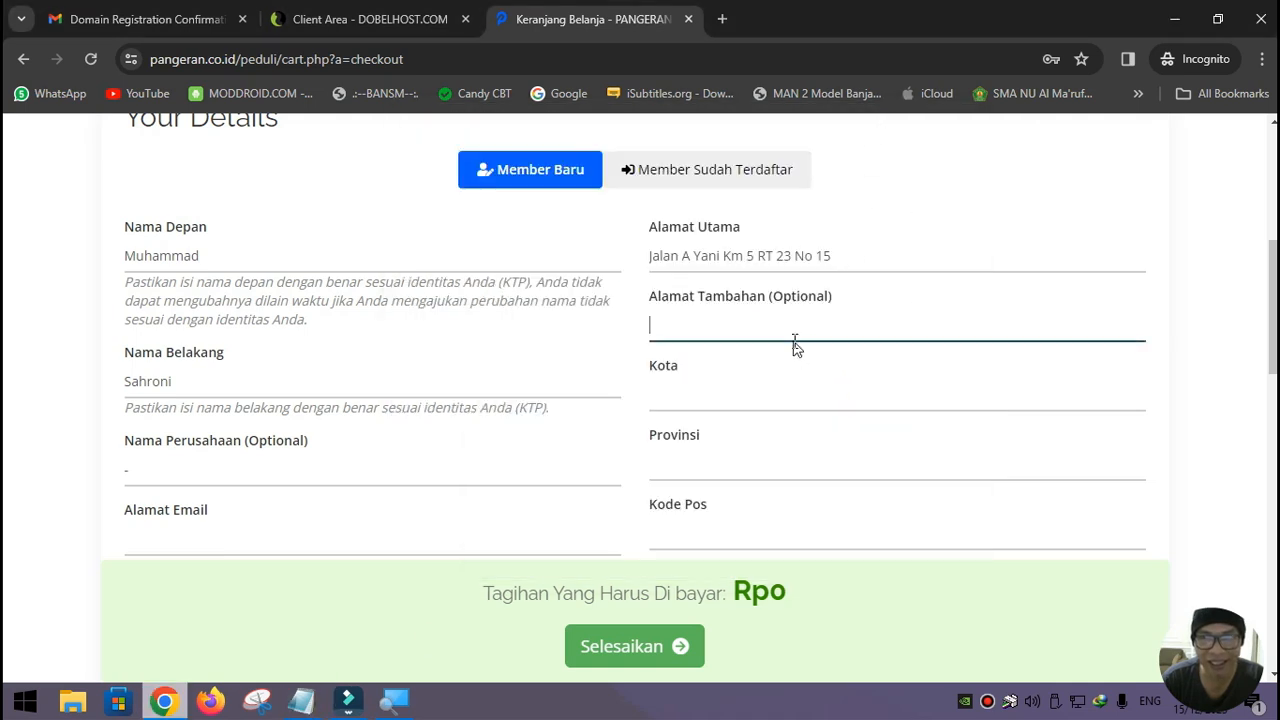
{"action": "key", "text": "ctrl+v"}
{"action": "key", "text": "Tab"}
{"action": "key", "text": "ctrl+v"}
{"action": "left_click_drag", "start_coordinate": [729, 396], "coordinate": [813, 395]}
{"action": "key", "text": "BackSpace"}
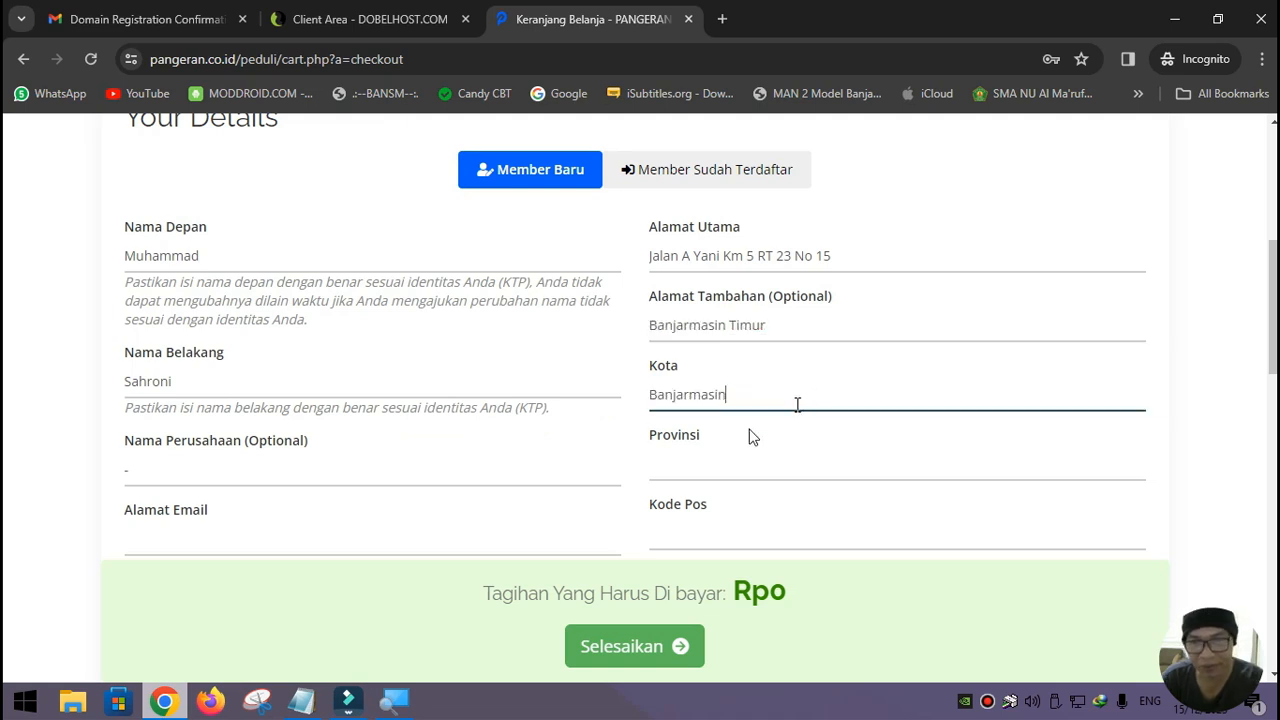
{"action": "left_click", "coordinate": [650, 463]}
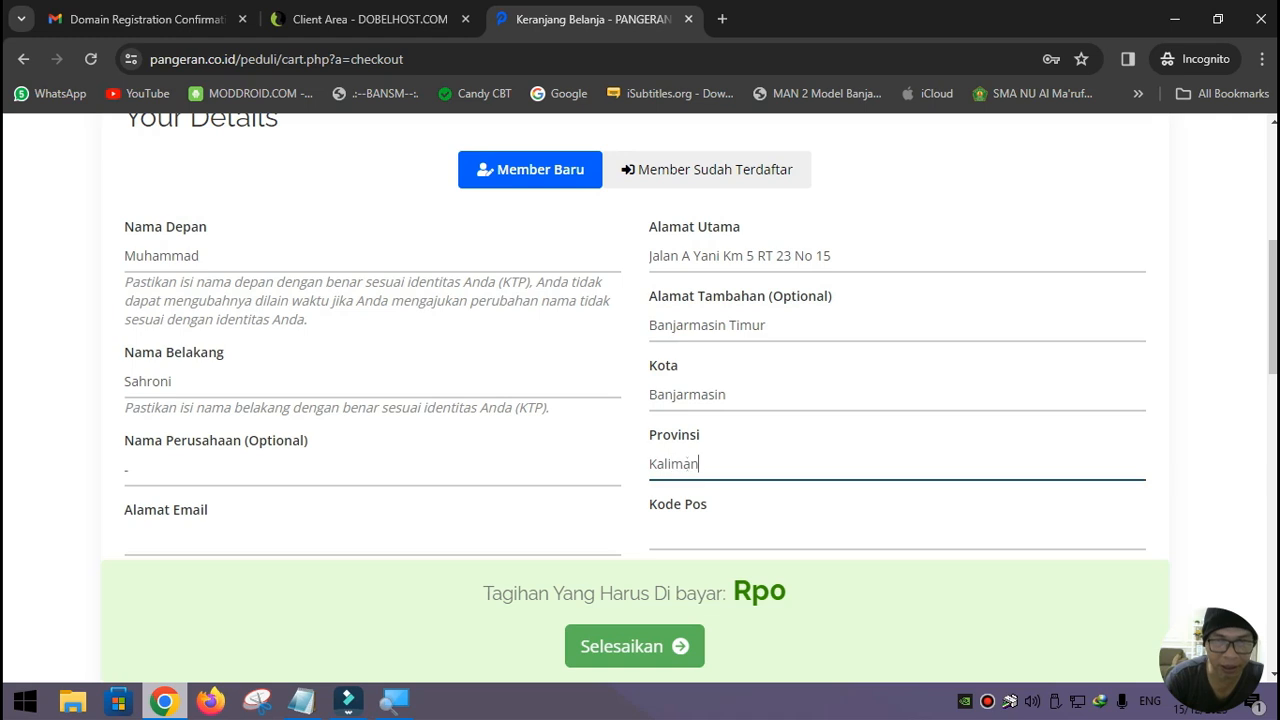
{"action": "type", "text": "Kalimantan Selatan"}
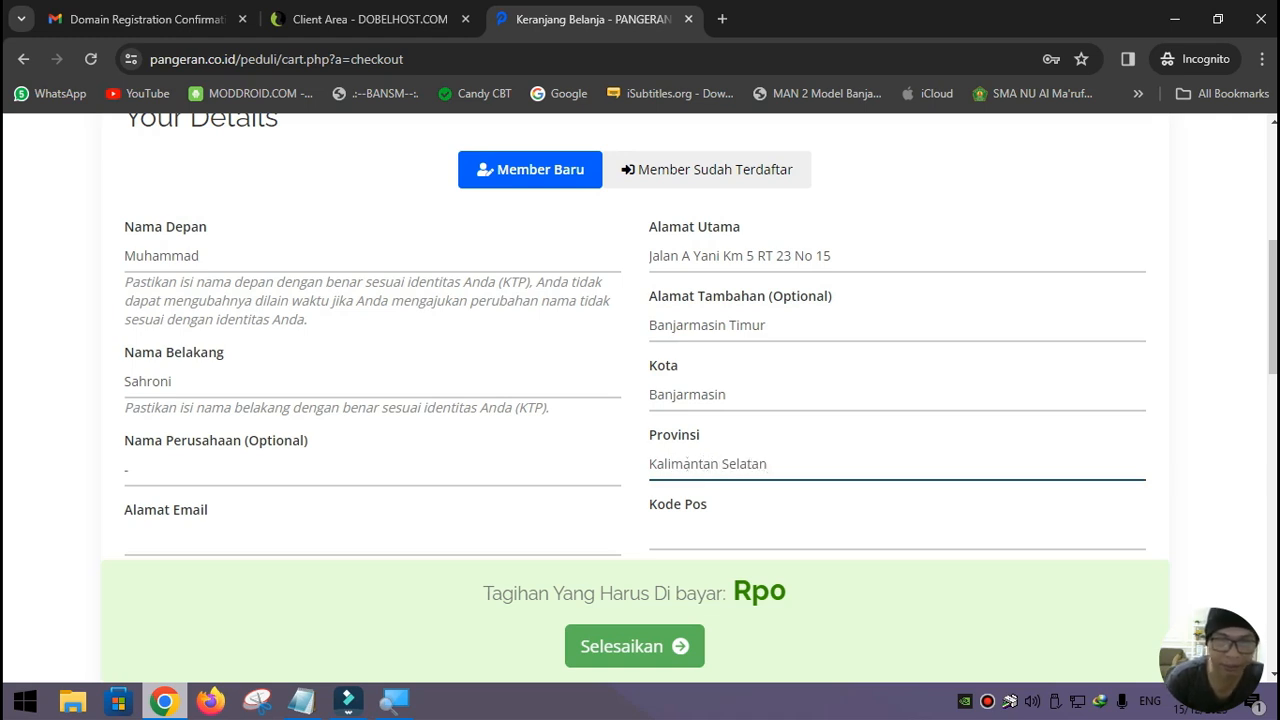
{"action": "left_click", "coordinate": [680, 524]}
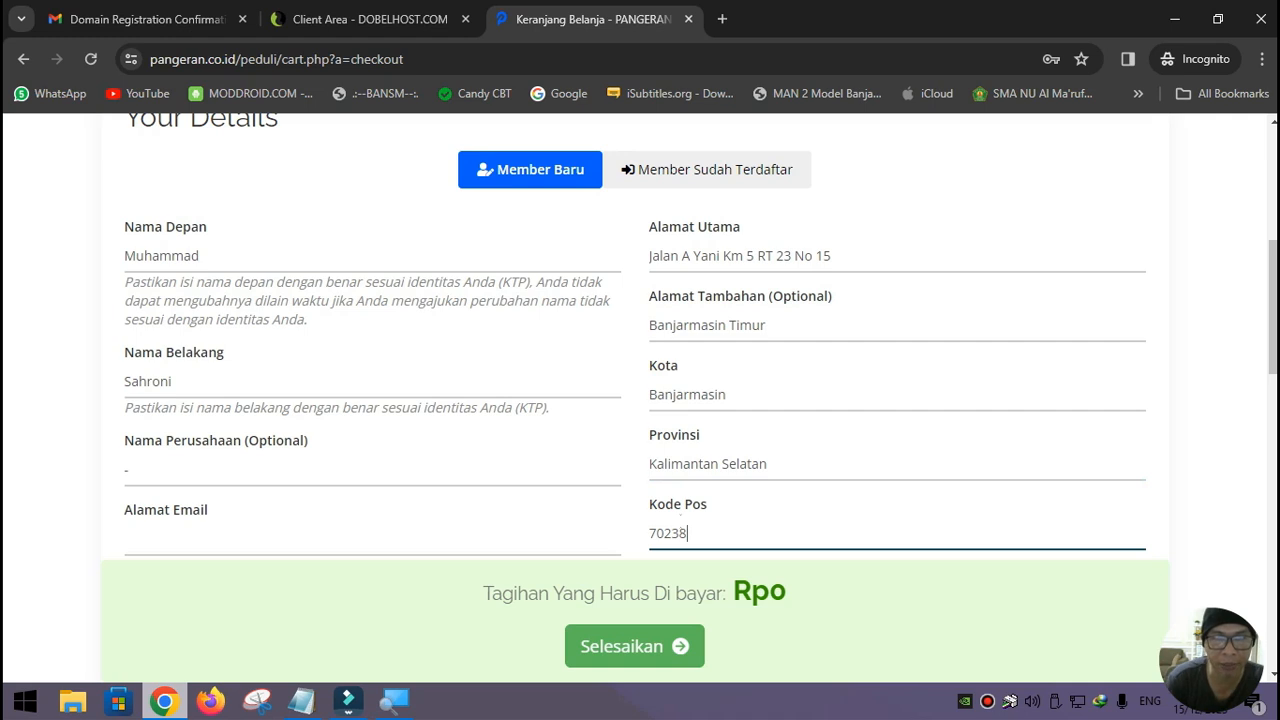
{"action": "left_click", "coordinate": [325, 528]}
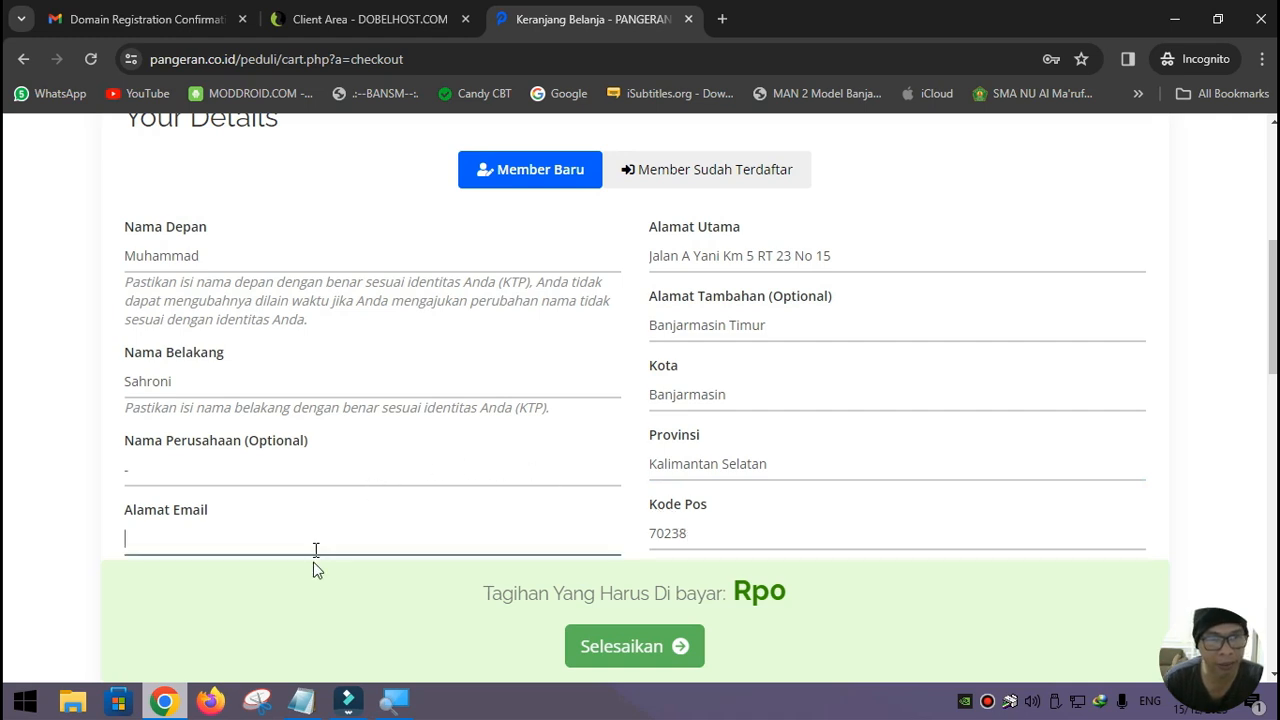
- Copy the contact e-mail and phone number from the notes into the checkout form
{"action": "left_click", "coordinate": [302, 700]}
{"action": "left_click", "coordinate": [540, 426]}
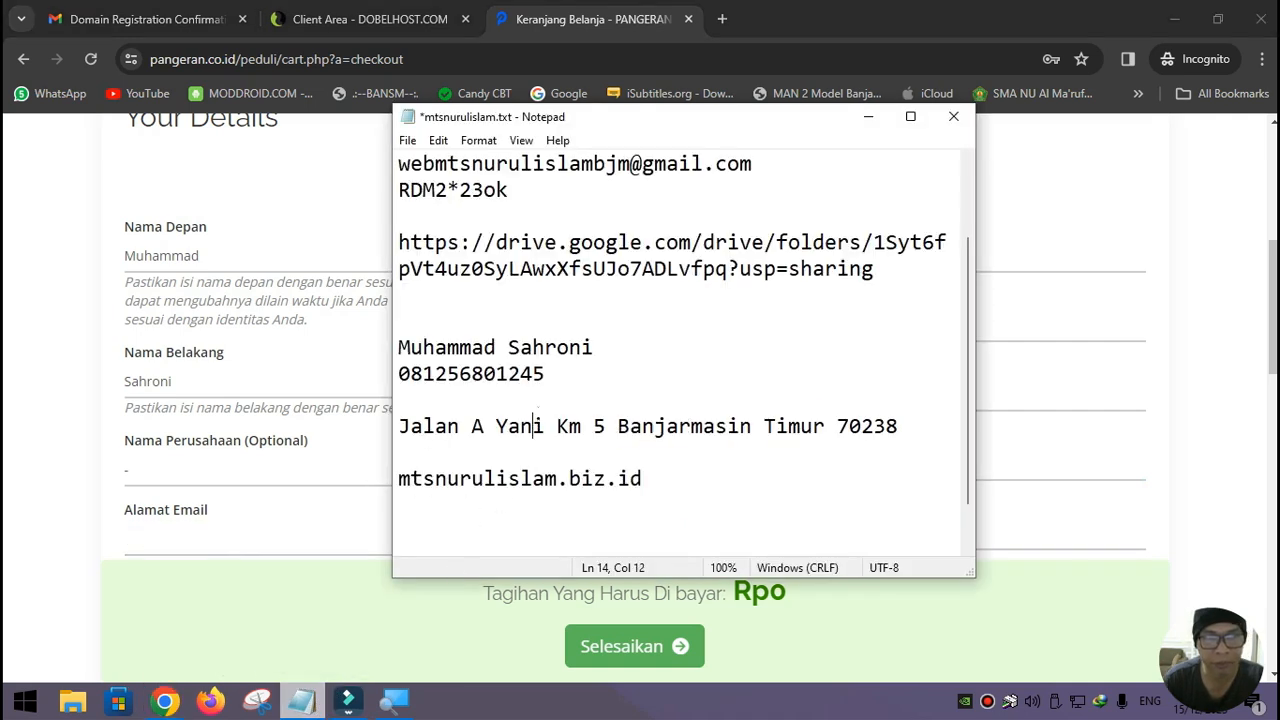
{"action": "scroll", "coordinate": [540, 415], "scroll_direction": "up", "scroll_amount": 1}
{"action": "left_click_drag", "start_coordinate": [399, 242], "coordinate": [753, 242]}
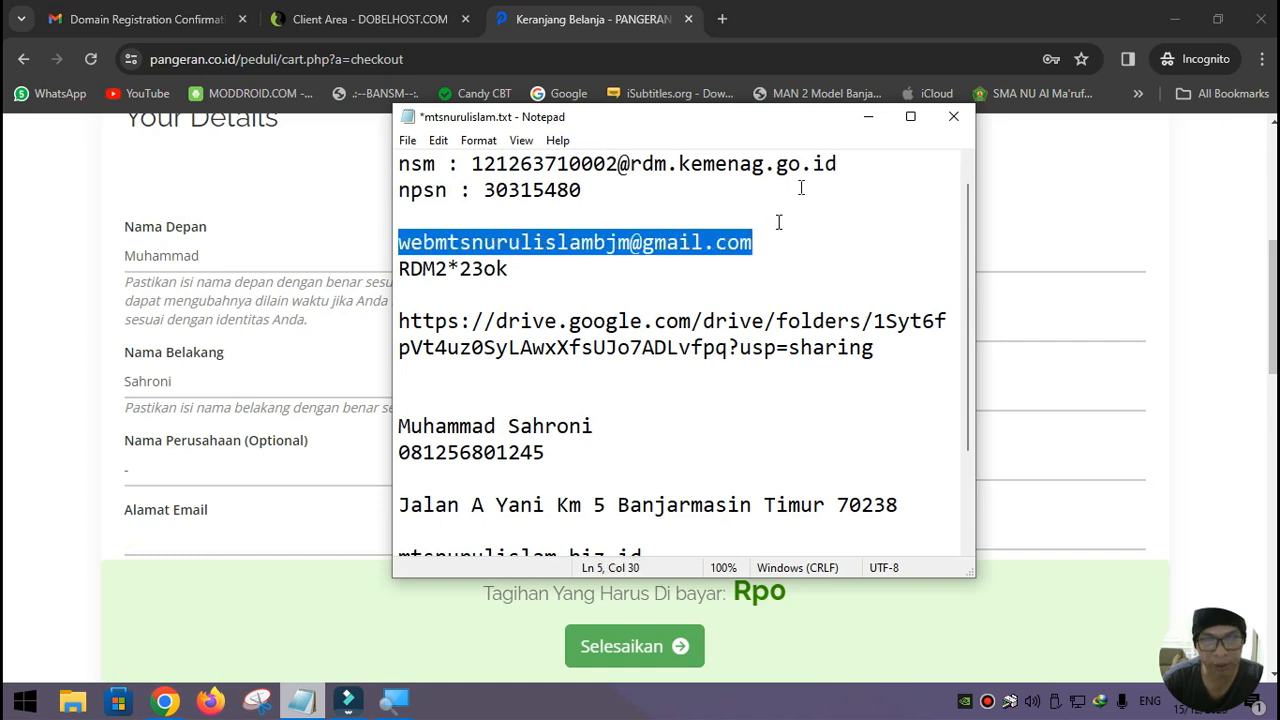
{"action": "left_click", "coordinate": [867, 117]}
{"action": "scroll", "coordinate": [257, 517], "scroll_direction": "down", "scroll_amount": 2}
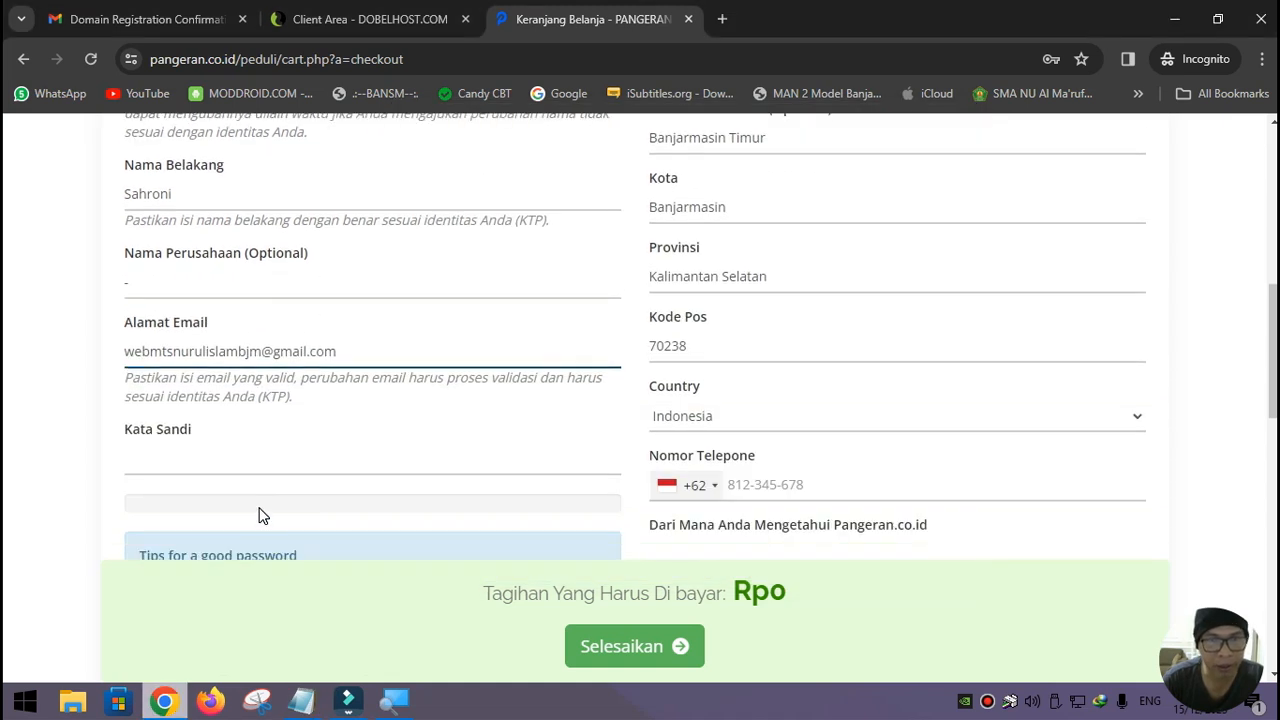
{"action": "left_click", "coordinate": [302, 700]}
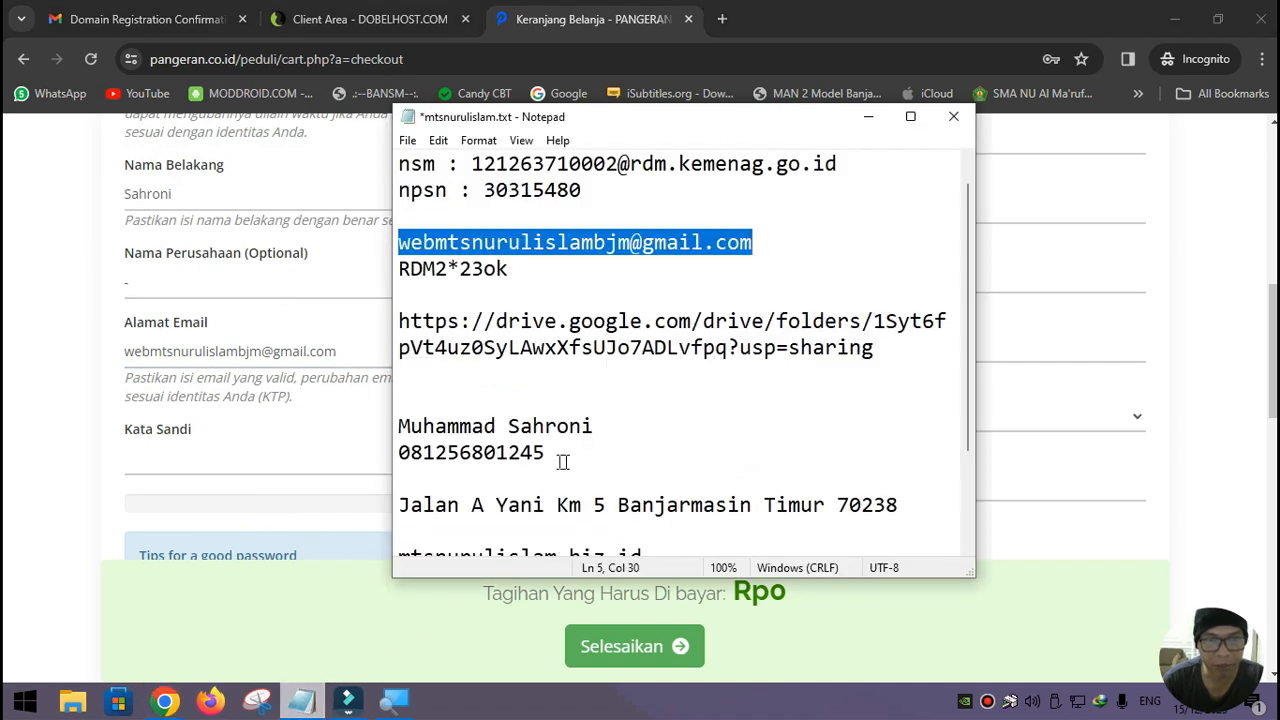
{"action": "left_click_drag", "start_coordinate": [410, 452], "coordinate": [563, 453]}
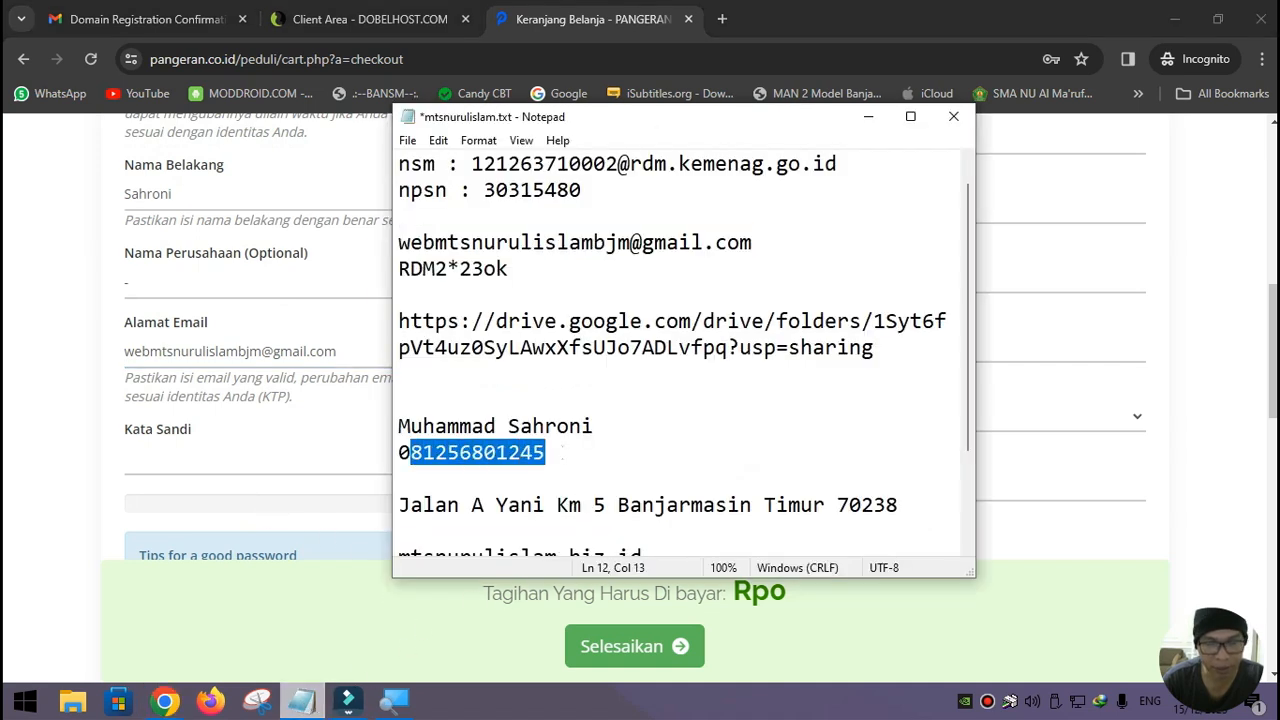
{"action": "left_click", "coordinate": [868, 117]}
{"action": "left_click", "coordinate": [760, 470]}
{"action": "key", "text": "ctrl+v"}
- Paste the account password from the notes into Kata Sandi and Konfirmasi Kata Sandi
{"action": "left_click", "coordinate": [262, 466]}
{"action": "left_click", "coordinate": [301, 700]}
{"action": "left_click_drag", "start_coordinate": [509, 268], "coordinate": [399, 268]}
{"action": "key", "text": "ctrl+c"}
{"action": "left_click", "coordinate": [868, 117]}
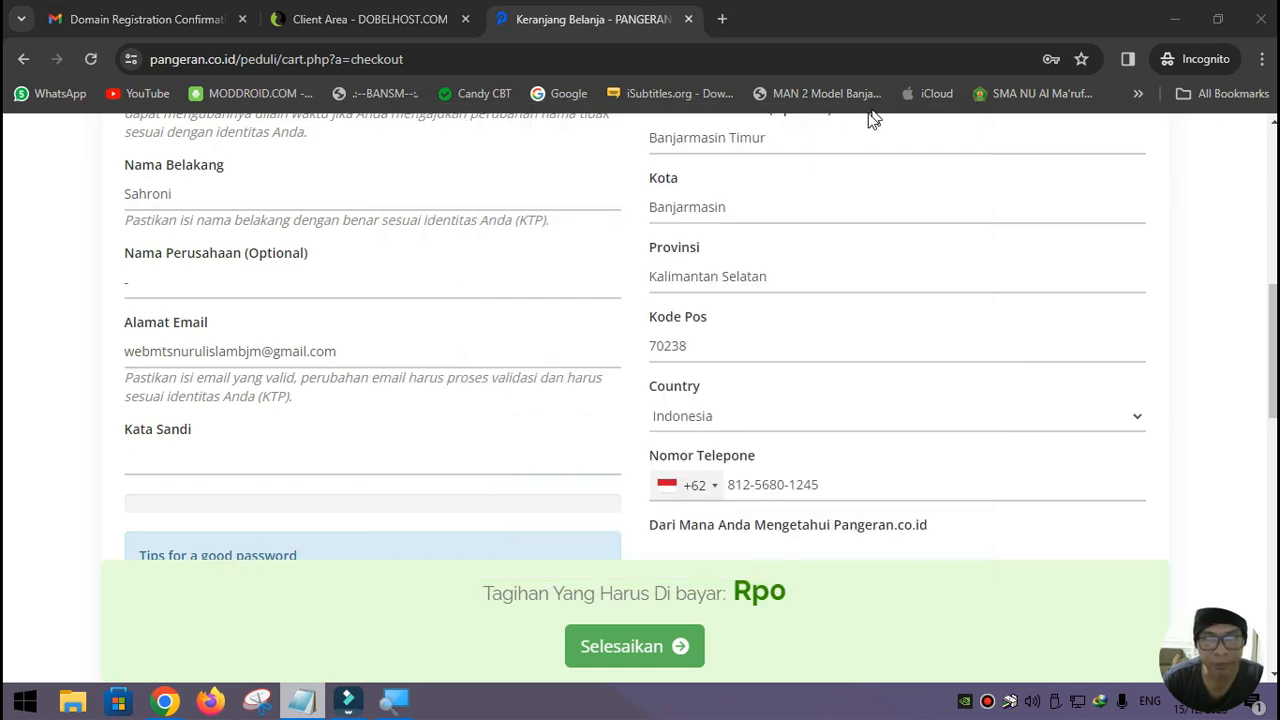
{"action": "key", "text": "ctrl+v"}
{"action": "scroll", "coordinate": [370, 460], "scroll_direction": "down", "scroll_amount": 2}
{"action": "left_click", "coordinate": [262, 500]}
{"action": "key", "text": "ctrl+v"}
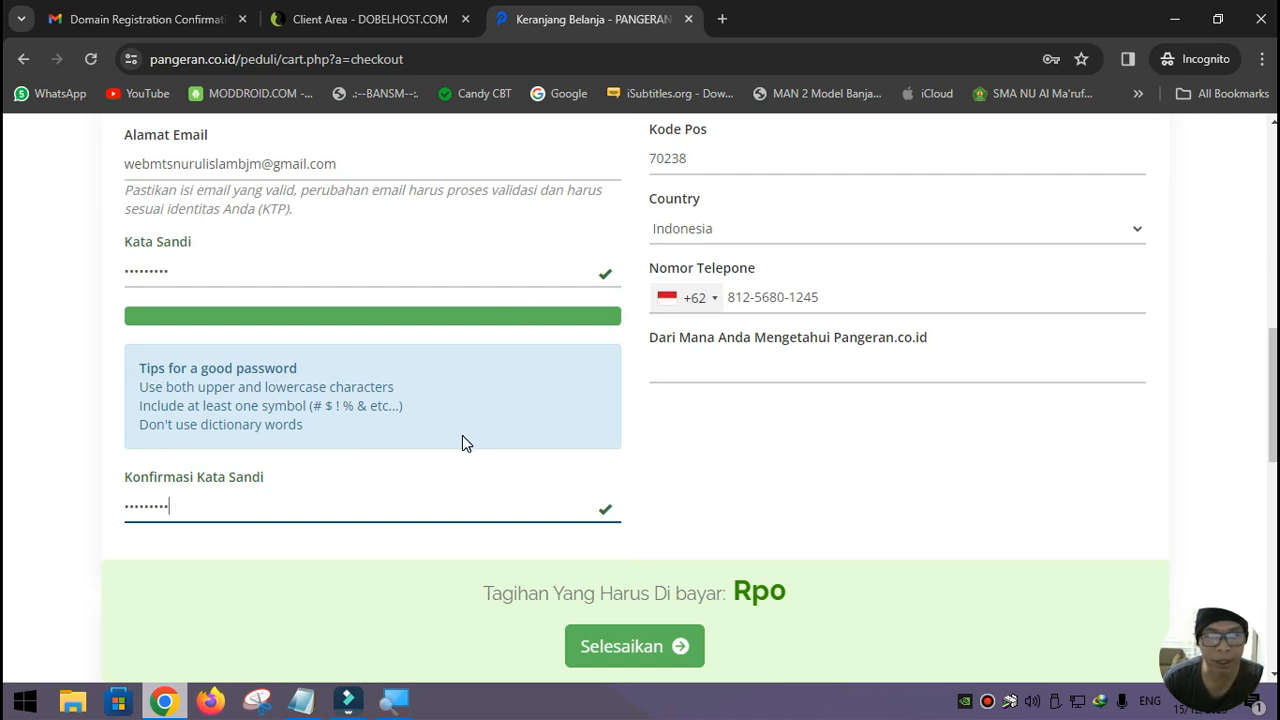
{"action": "scroll", "coordinate": [448, 472], "scroll_direction": "down", "scroll_amount": 2}
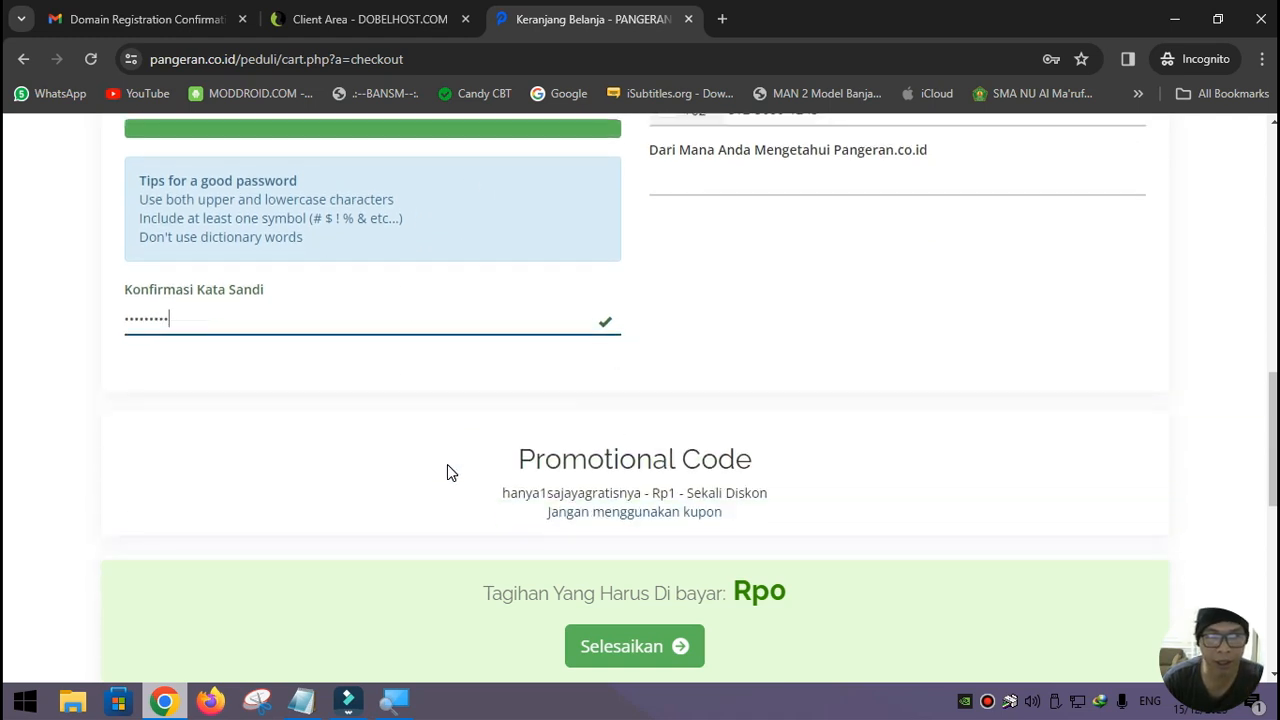
{"action": "scroll", "coordinate": [447, 473], "scroll_direction": "down", "scroll_amount": 2}
{"action": "scroll", "coordinate": [446, 473], "scroll_direction": "down", "scroll_amount": 1}
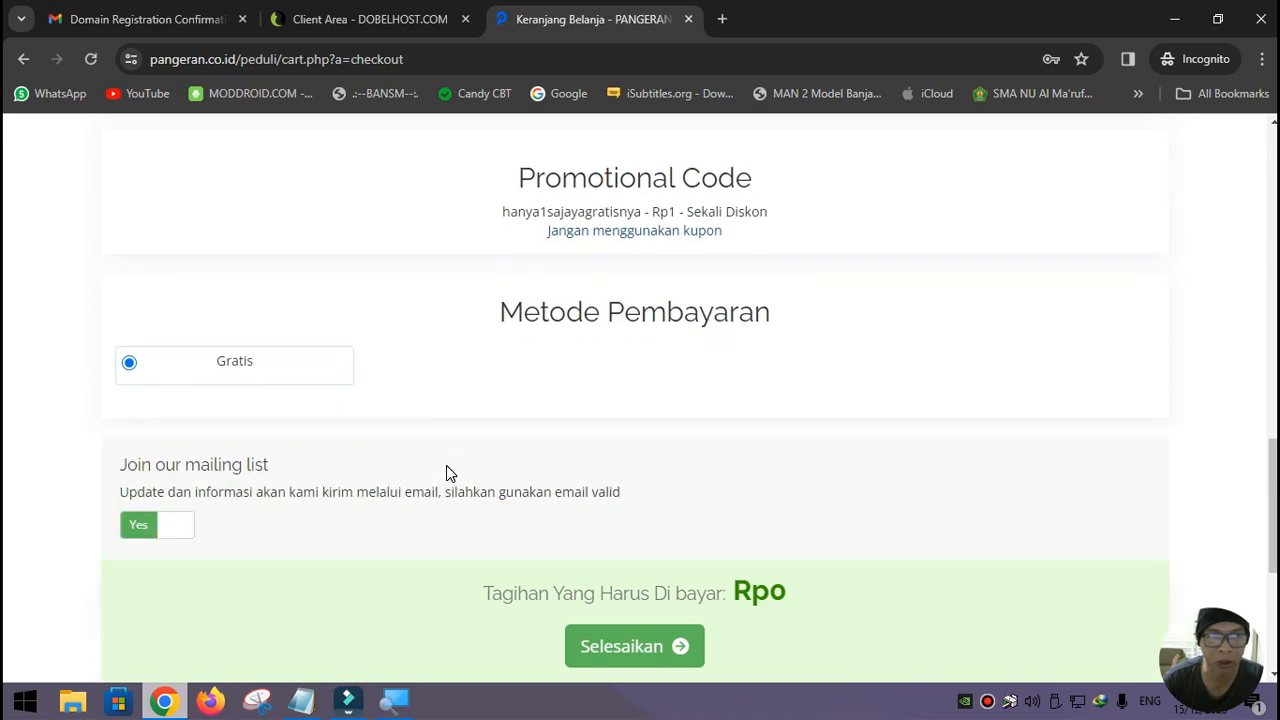
{"action": "scroll", "coordinate": [446, 473], "scroll_direction": "up", "scroll_amount": 3}
{"action": "scroll", "coordinate": [446, 466], "scroll_direction": "up", "scroll_amount": 3}
{"action": "scroll", "coordinate": [446, 465], "scroll_direction": "up", "scroll_amount": 3}
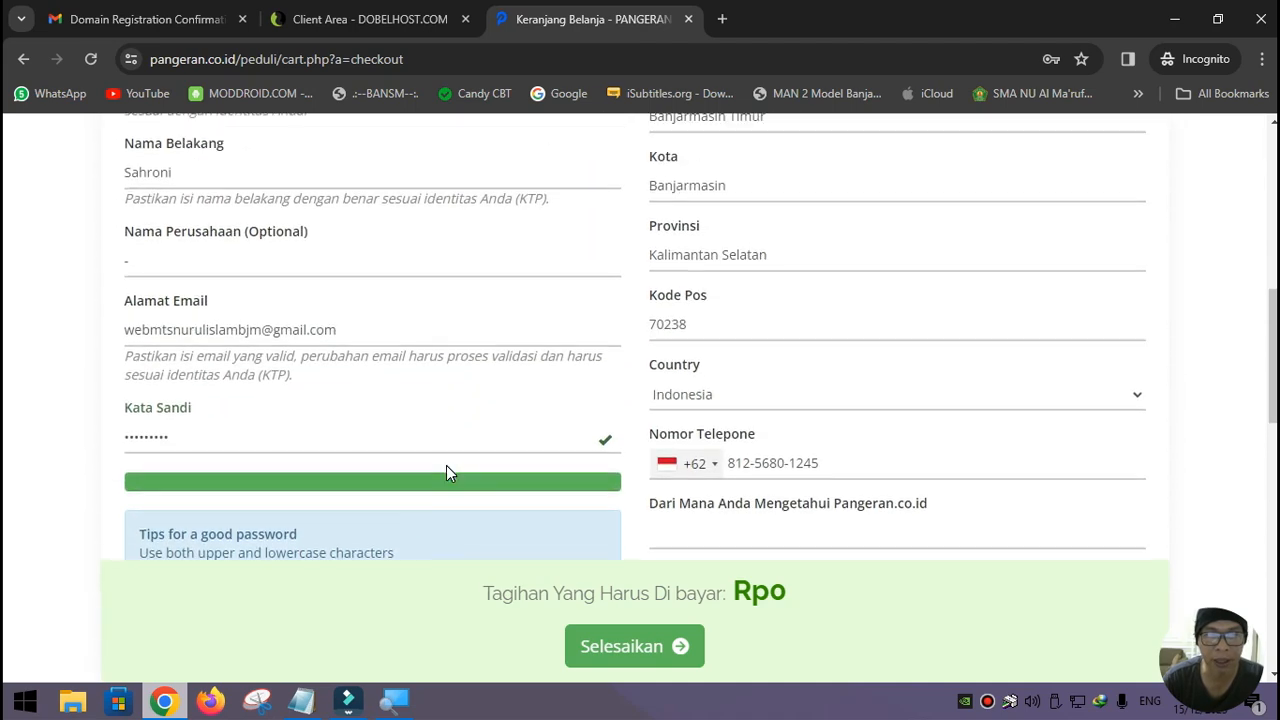
{"action": "scroll", "coordinate": [446, 465], "scroll_direction": "down", "scroll_amount": 4}
- Answer the referral question with 'Dari sosial media Facebook dan channel Youtube' plus a creator's name
{"action": "left_click", "coordinate": [697, 368]}
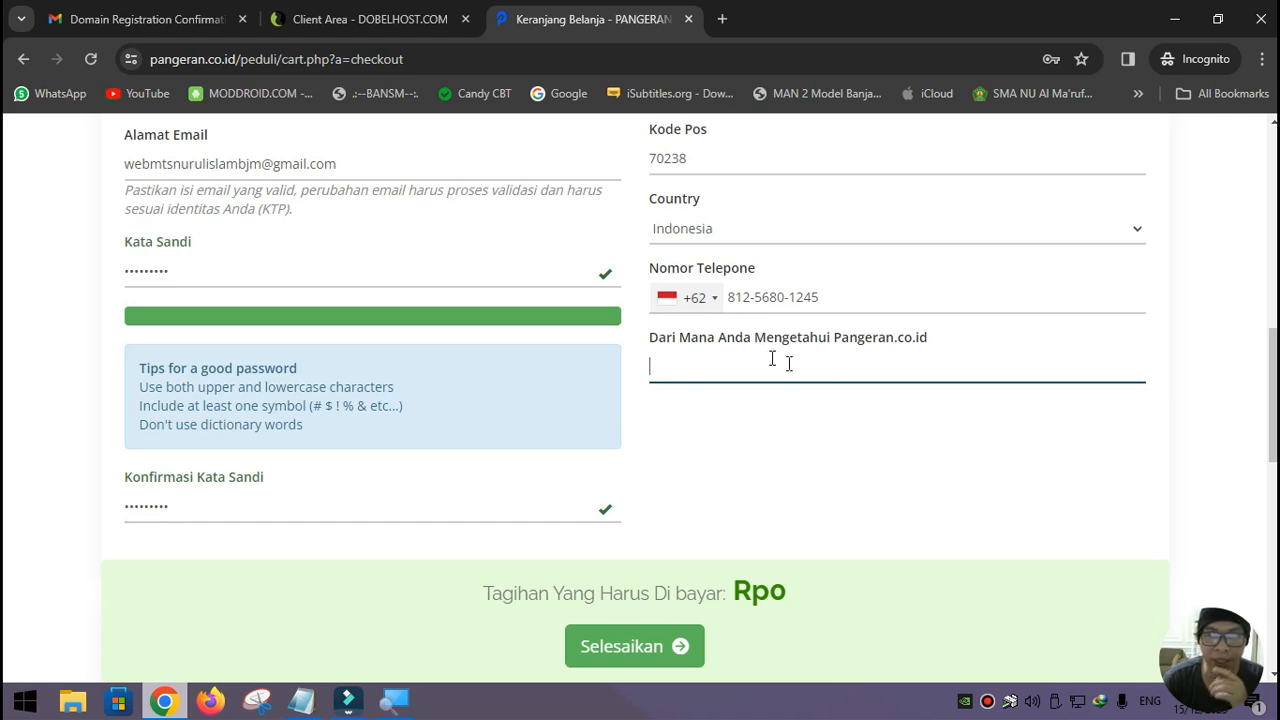
{"action": "type", "text": "Dari so"}
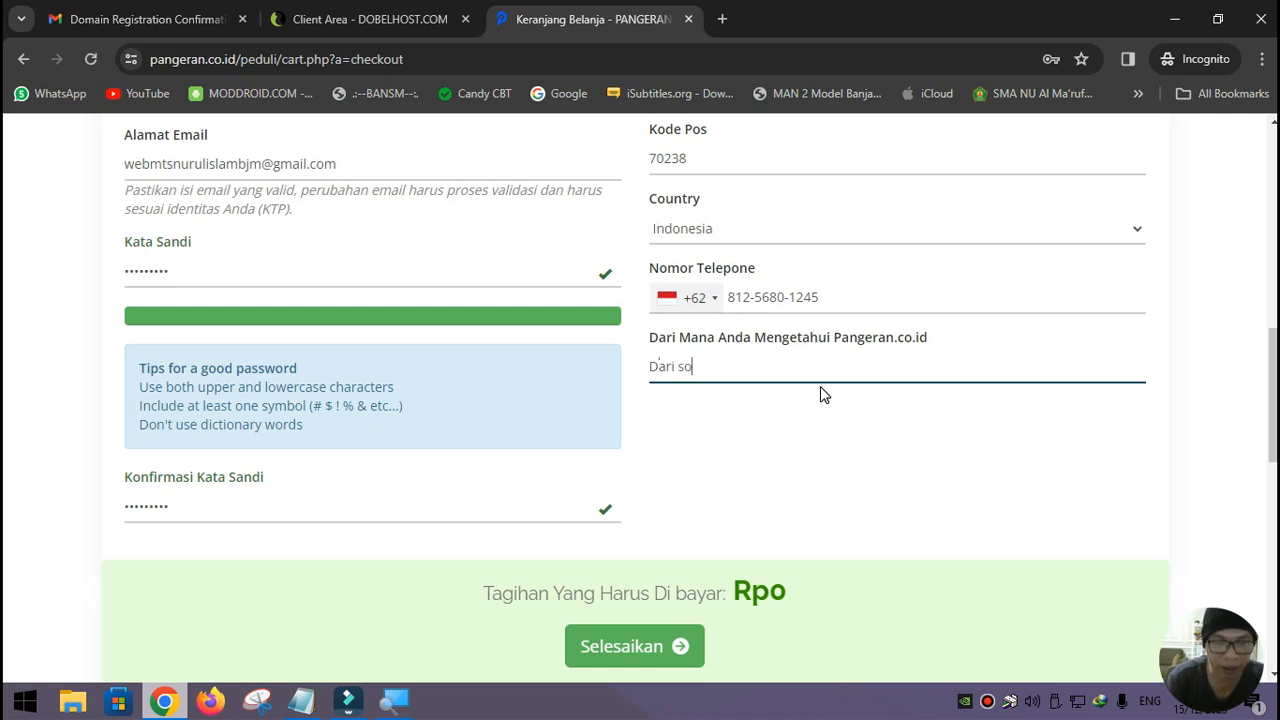
{"action": "type", "text": "sial media "}
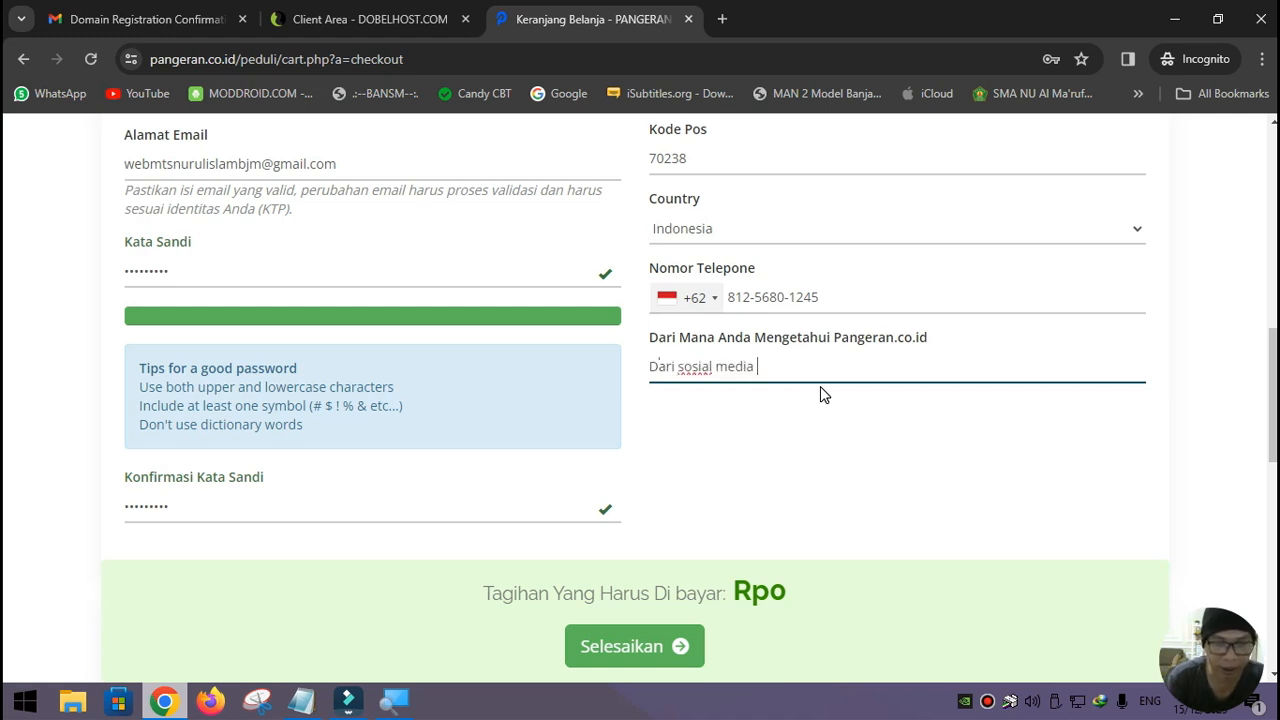
{"action": "type", "text": "Facebook"}
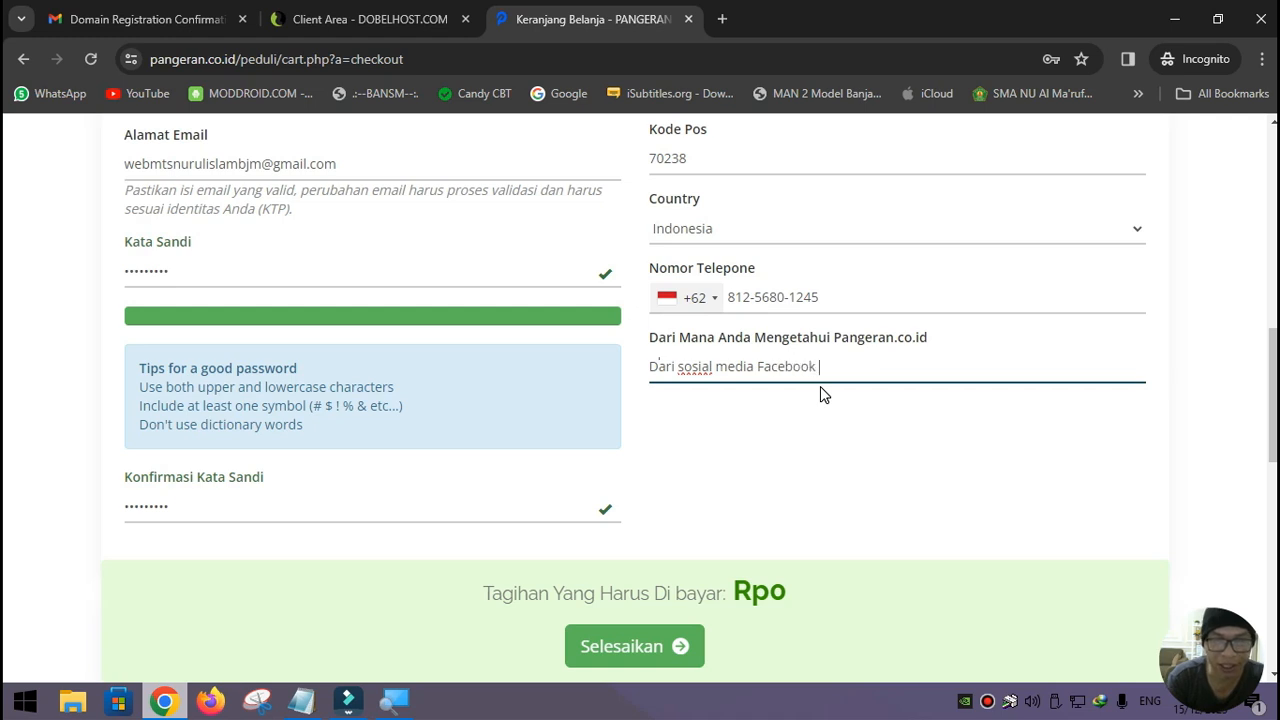
{"action": "type", "text": " dan channel"}
{"action": "key", "text": "BackSpace"}
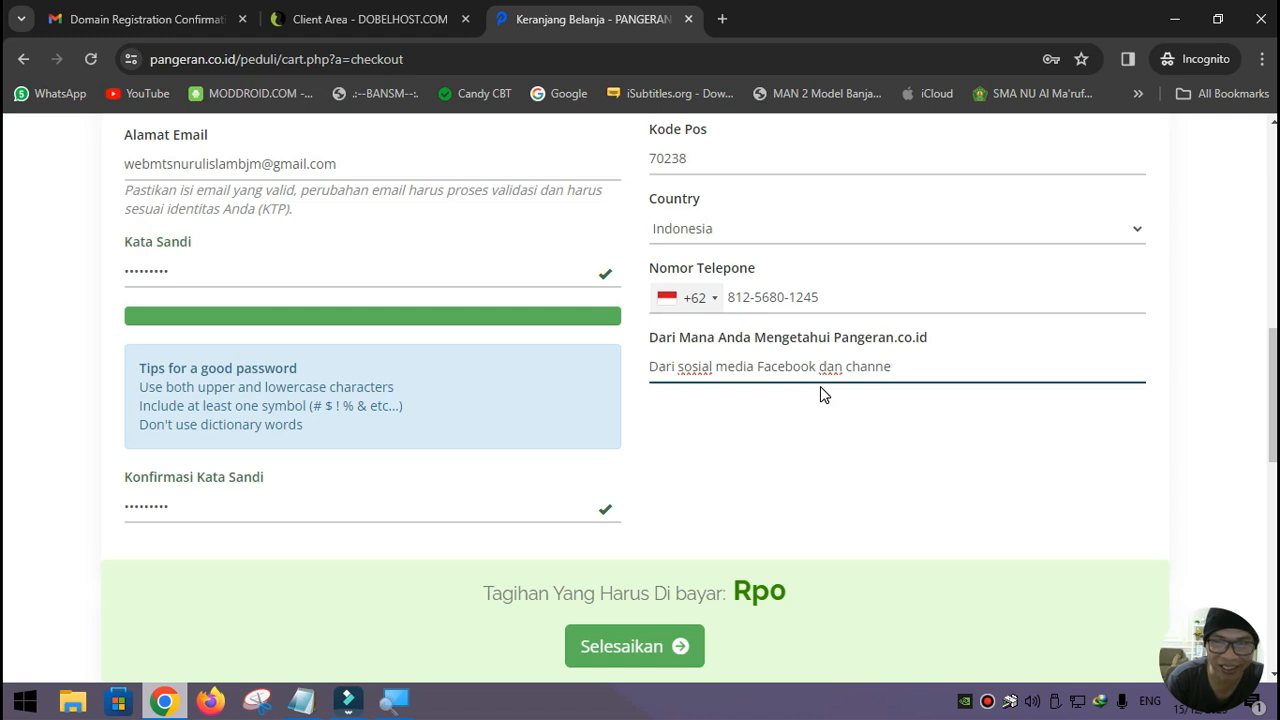
{"action": "type", "text": "l Youtube Zainal Muttaqien"}
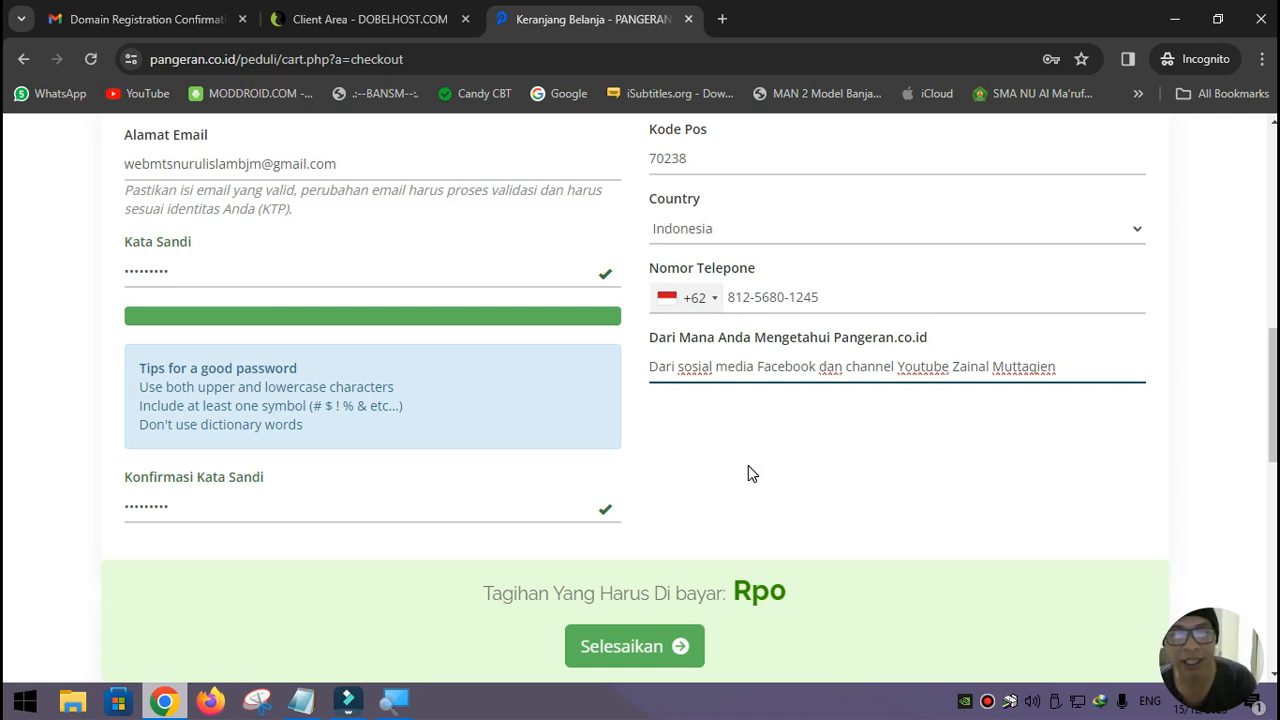
- Tick the TOS/SLA/Privacy Policy agreement and submit the Rp0 order with Selesaikan
{"action": "scroll", "coordinate": [790, 460], "scroll_direction": "down", "scroll_amount": 3}
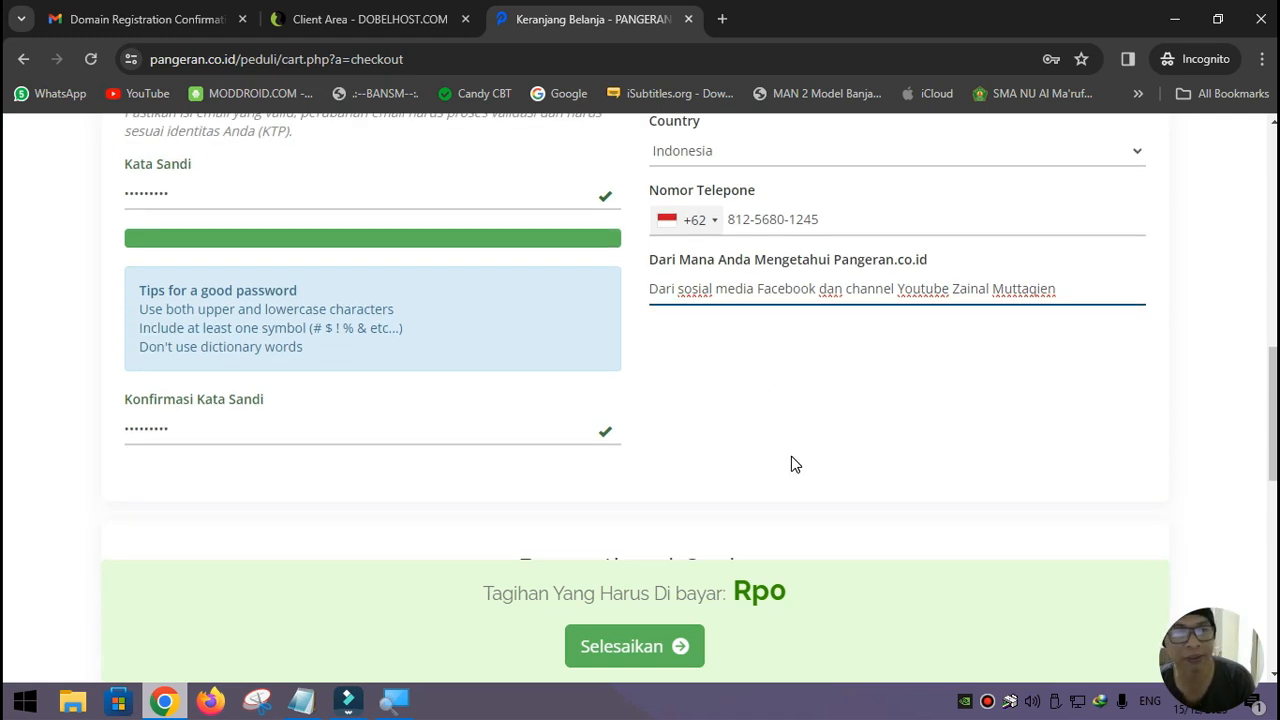
{"action": "scroll", "coordinate": [793, 460], "scroll_direction": "down", "scroll_amount": 4}
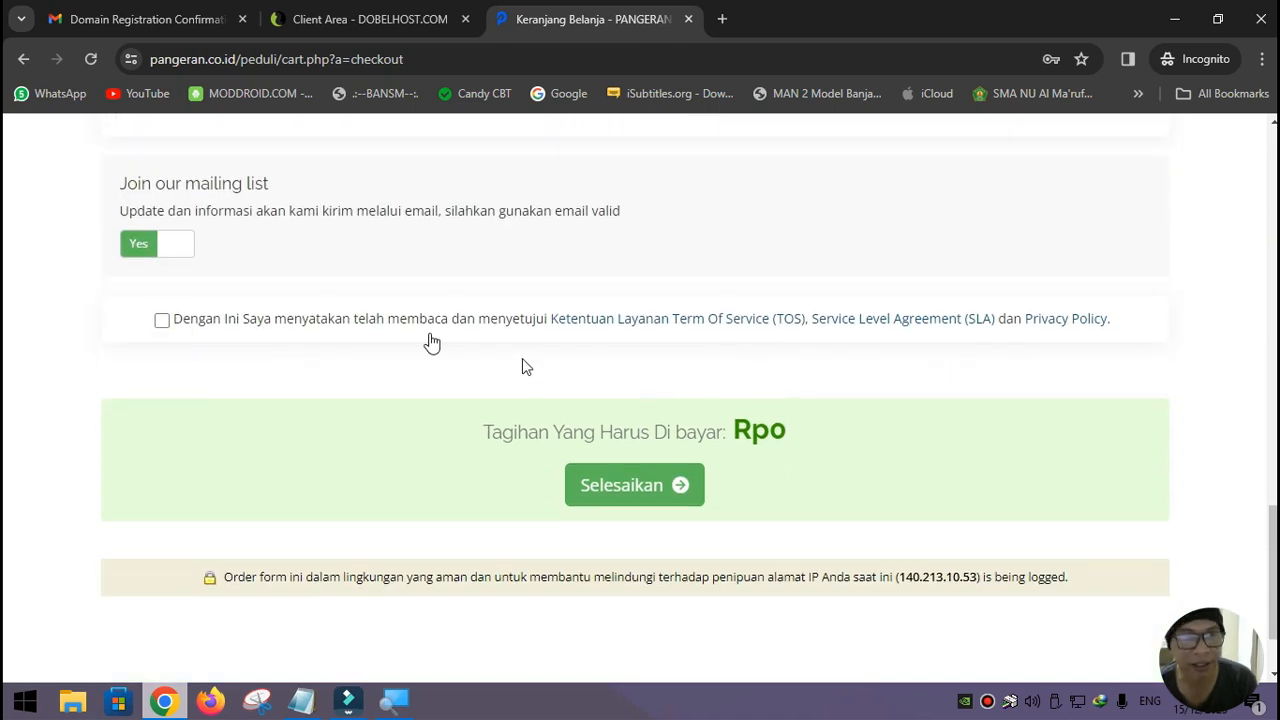
{"action": "scroll", "coordinate": [394, 337], "scroll_direction": "up", "scroll_amount": 7}
{"action": "scroll", "coordinate": [658, 405], "scroll_direction": "up", "scroll_amount": 4}
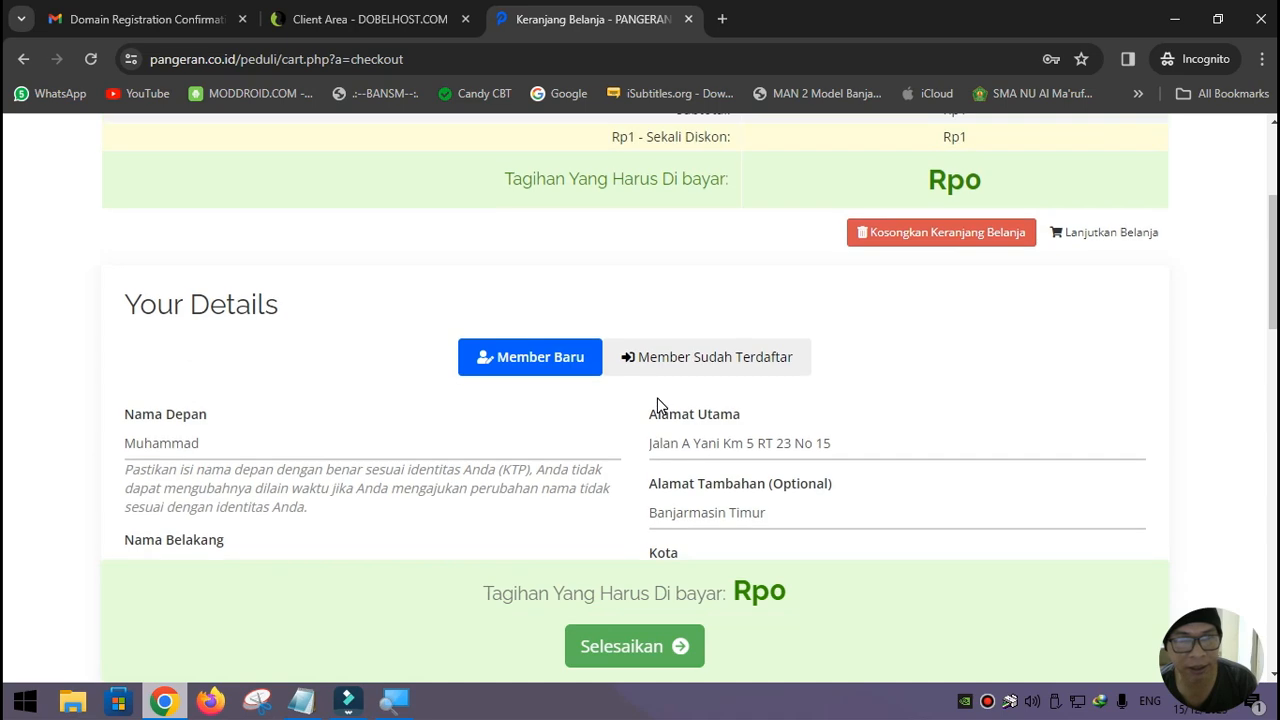
{"action": "scroll", "coordinate": [657, 406], "scroll_direction": "down", "scroll_amount": 10}
{"action": "scroll", "coordinate": [658, 405], "scroll_direction": "down", "scroll_amount": 3}
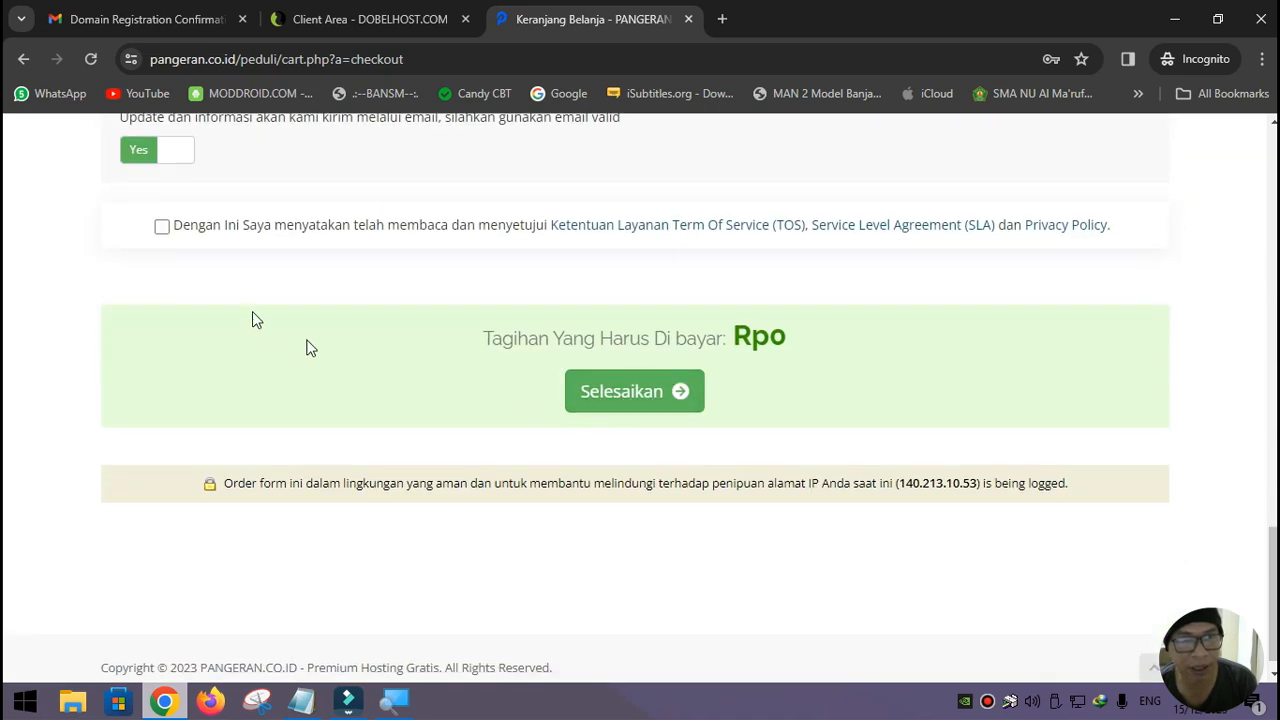
{"action": "left_click", "coordinate": [161, 226]}
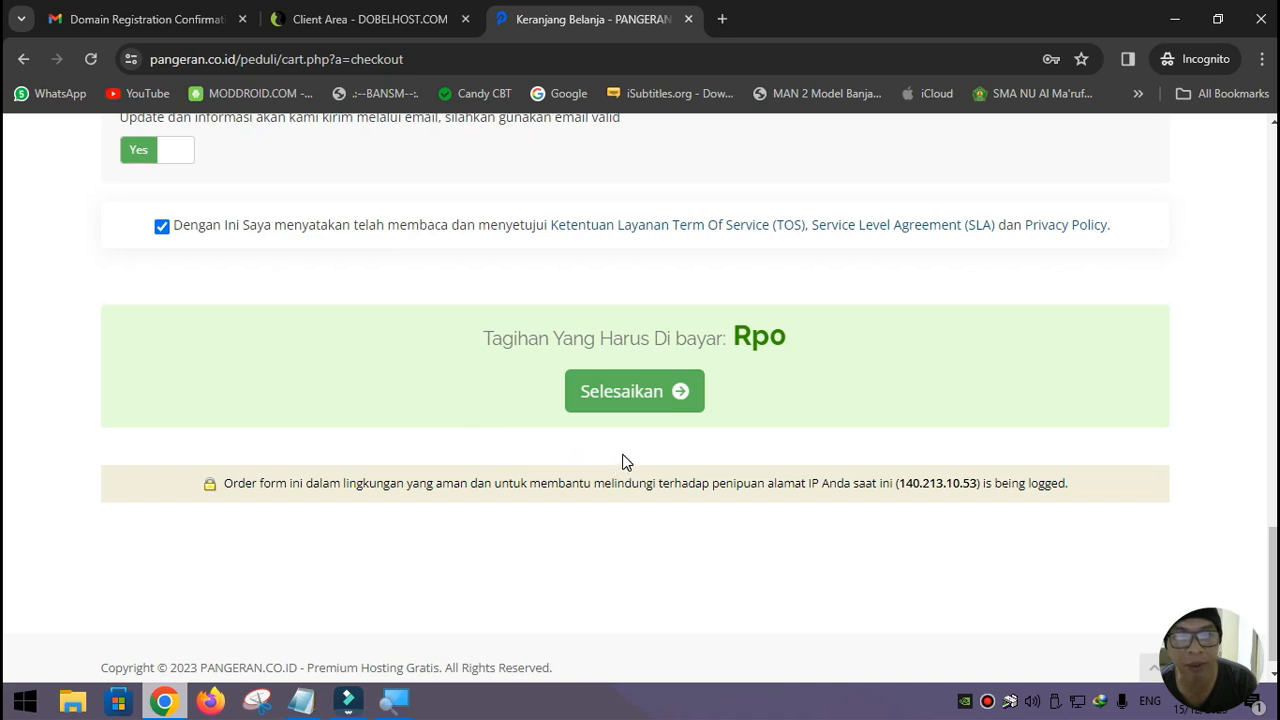
{"action": "left_click", "coordinate": [645, 400]}
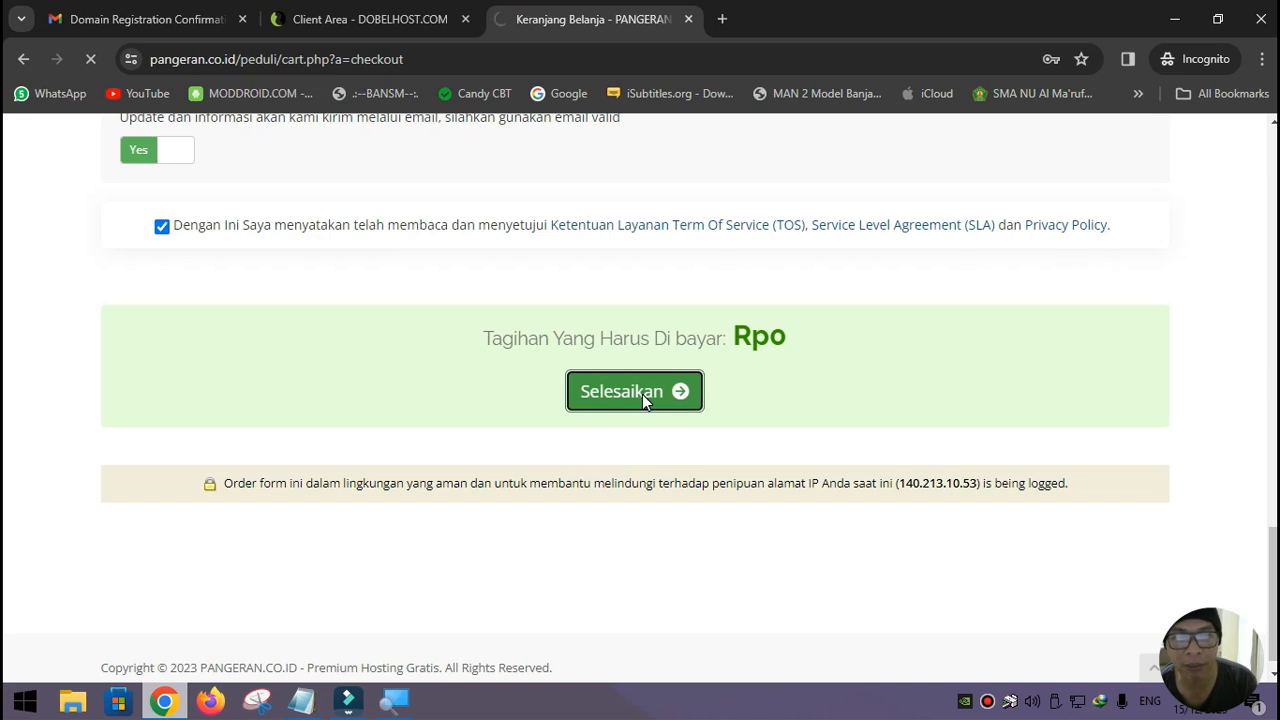
{"action": "scroll", "coordinate": [642, 394], "scroll_direction": "up", "scroll_amount": 3}
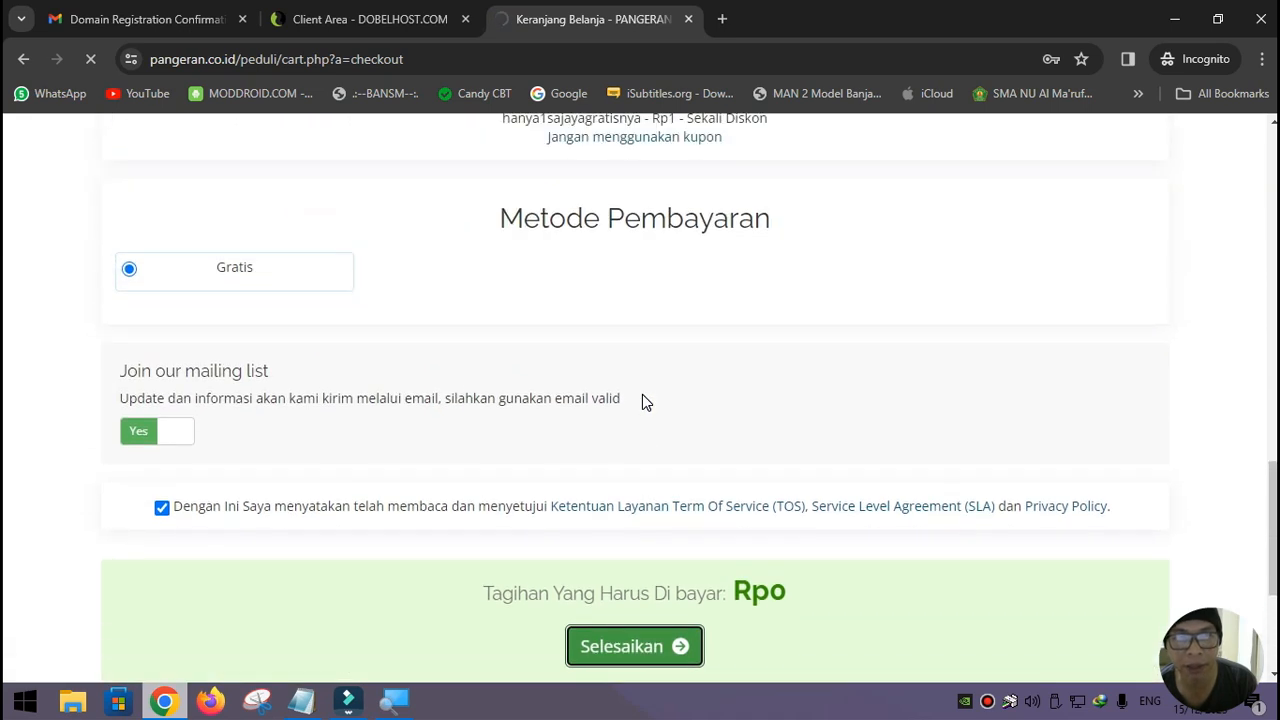
{"action": "scroll", "coordinate": [643, 400], "scroll_direction": "up", "scroll_amount": 10}
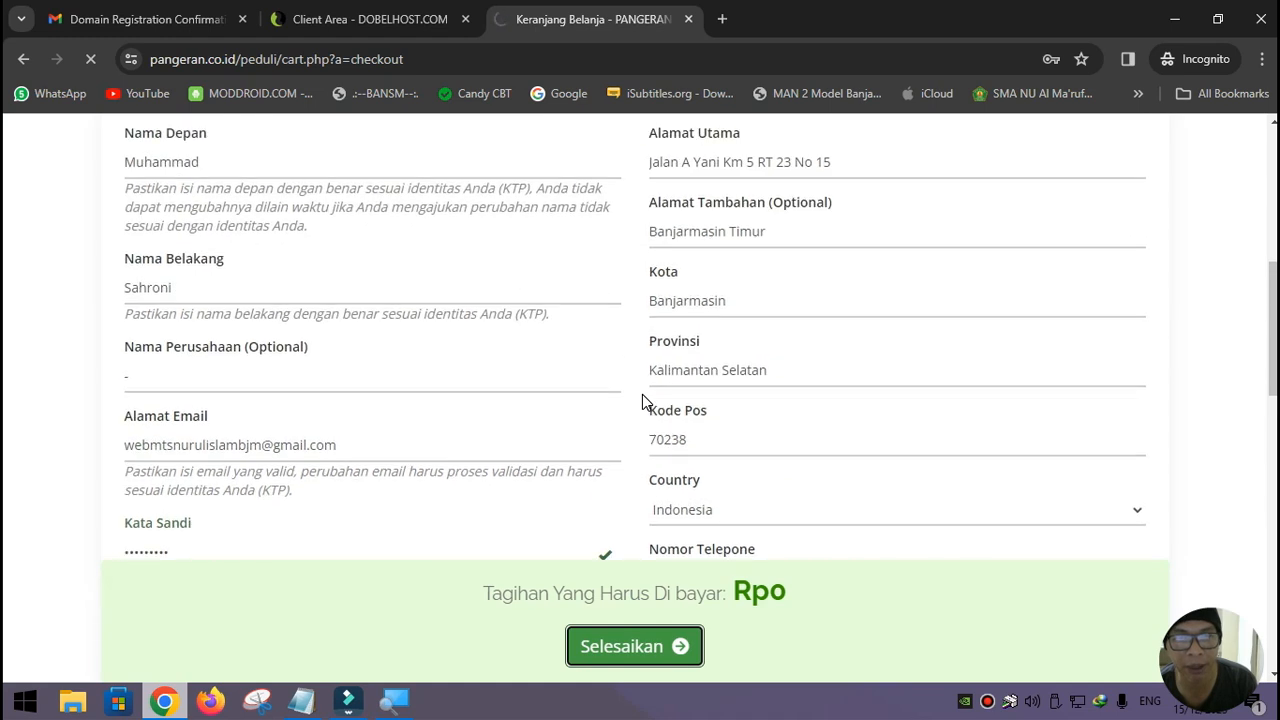
{"action": "scroll", "coordinate": [643, 400], "scroll_direction": "up", "scroll_amount": 4}
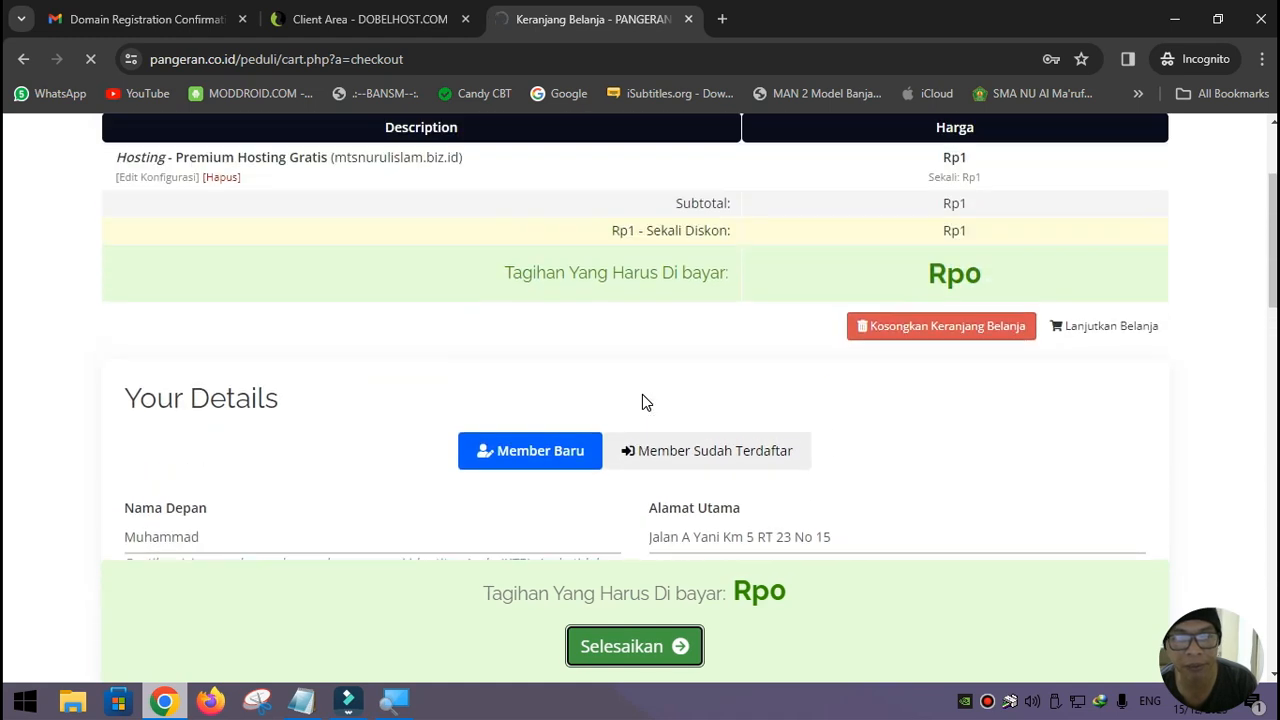
- In the client area, check Premium Hosting Gratis for mtsnurulislam.biz.id shows Aktif
{"action": "scroll", "coordinate": [643, 400], "scroll_direction": "down", "scroll_amount": 4}
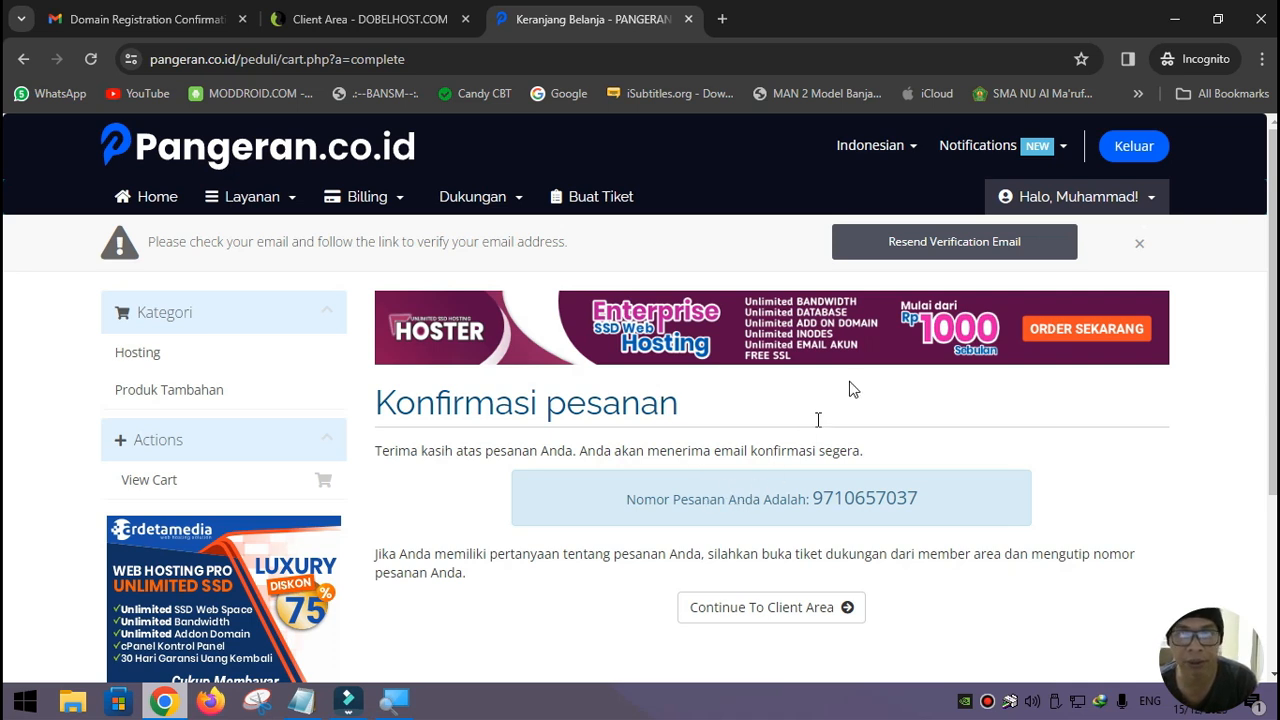
{"action": "left_click", "coordinate": [771, 616]}
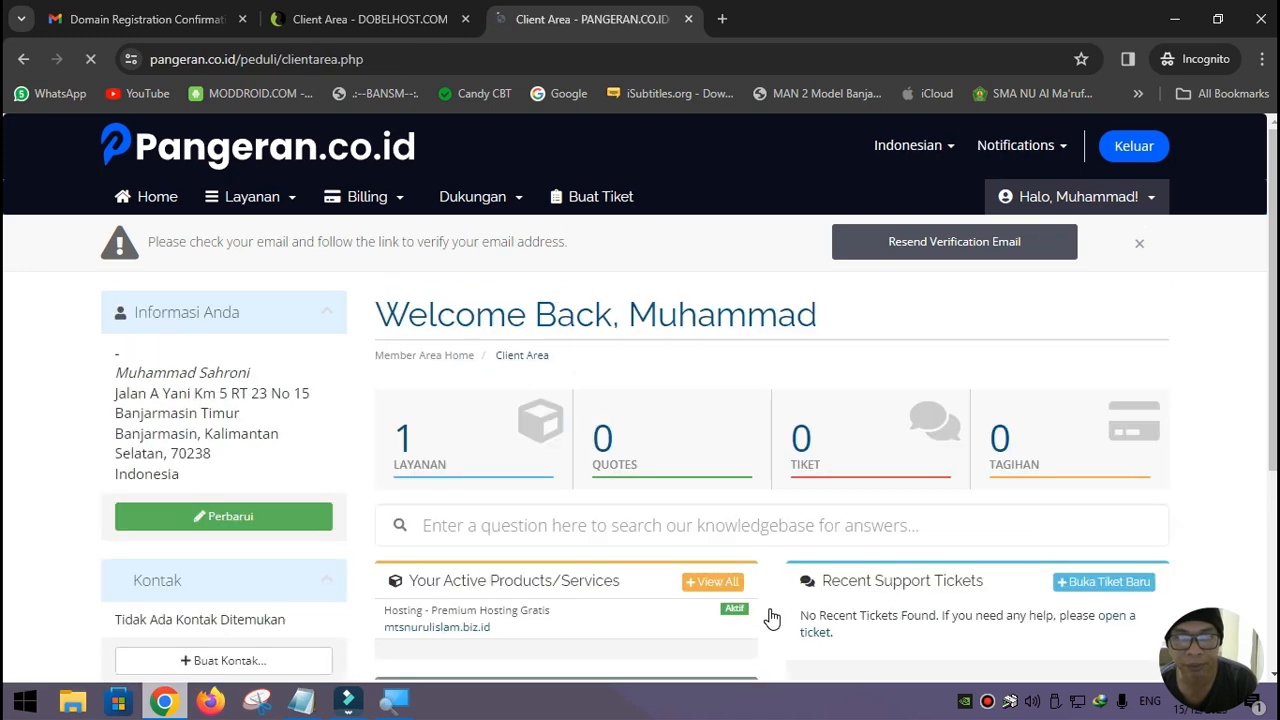
{"action": "scroll", "coordinate": [705, 592], "scroll_direction": "down", "scroll_amount": 2}
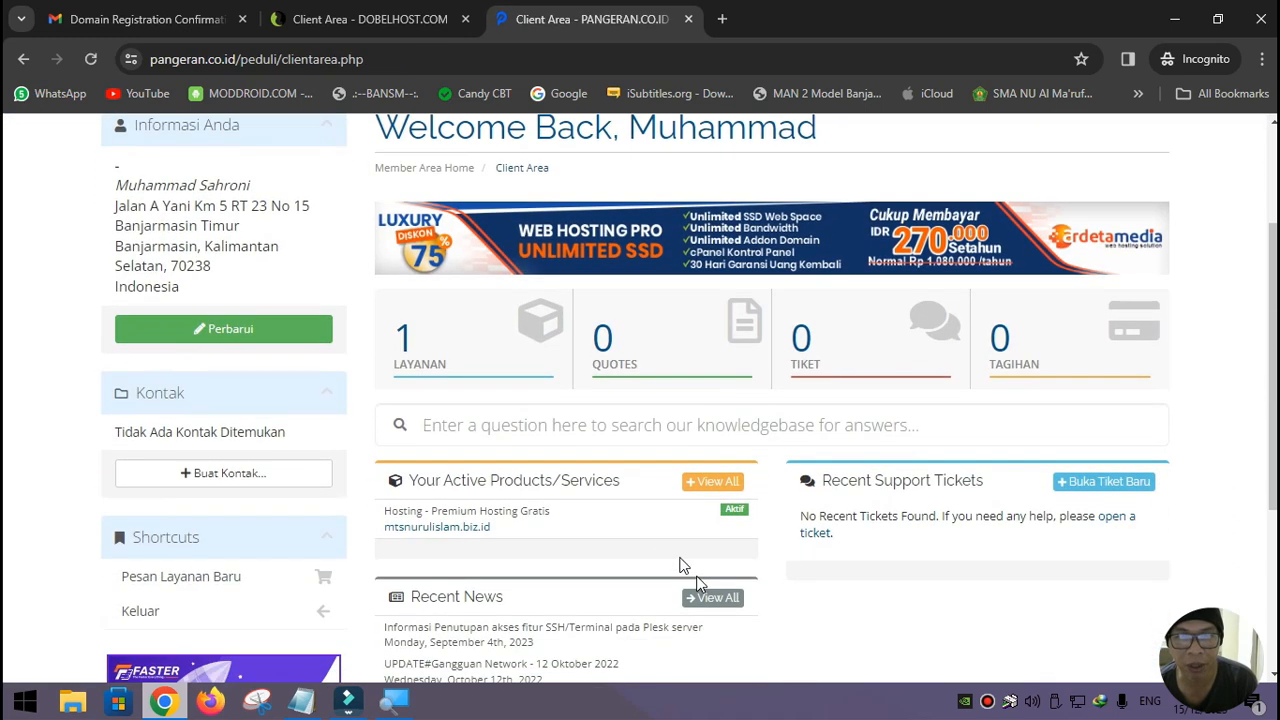
{"action": "left_click", "coordinate": [473, 369]}
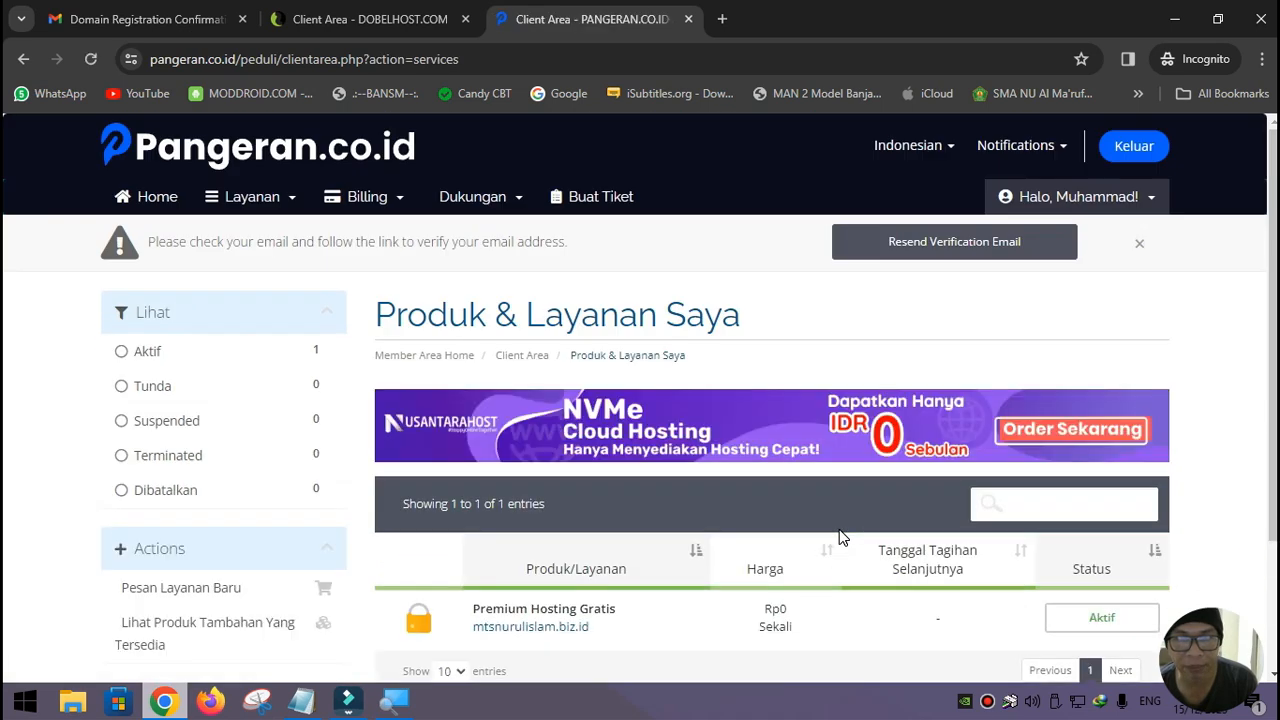
{"action": "scroll", "coordinate": [843, 534], "scroll_direction": "down", "scroll_amount": 2}
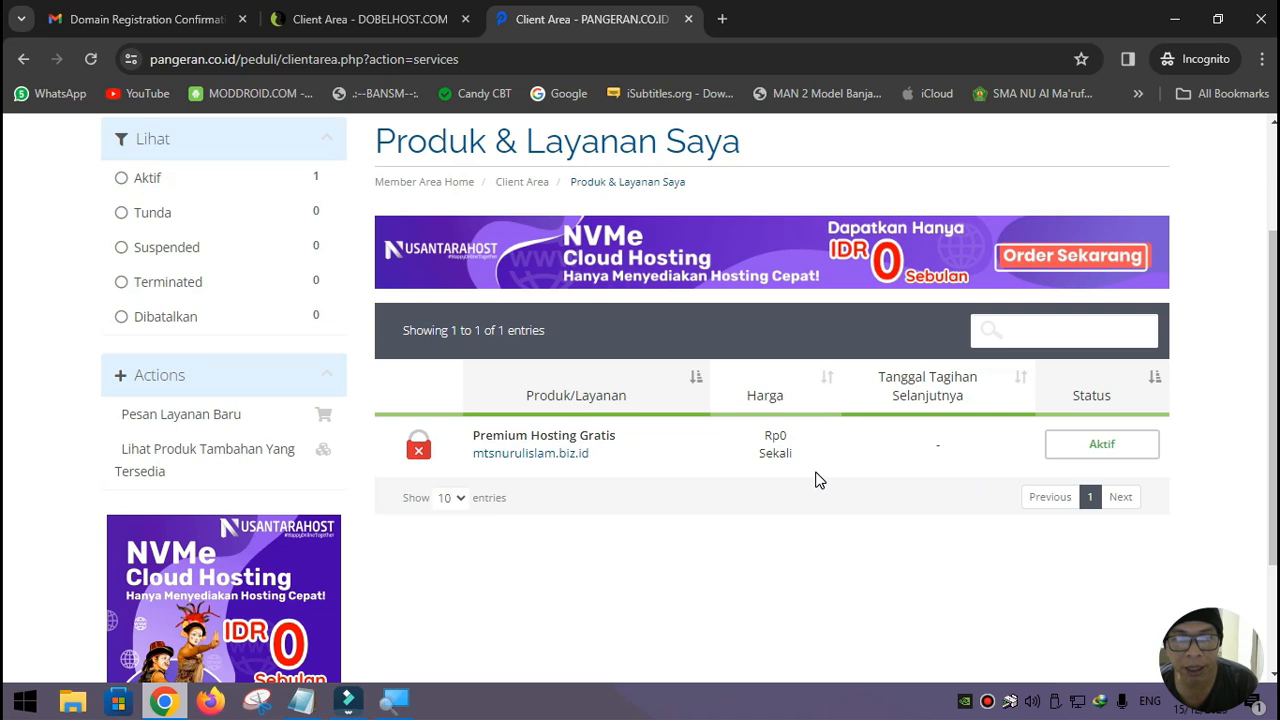
{"action": "left_click", "coordinate": [114, 22]}
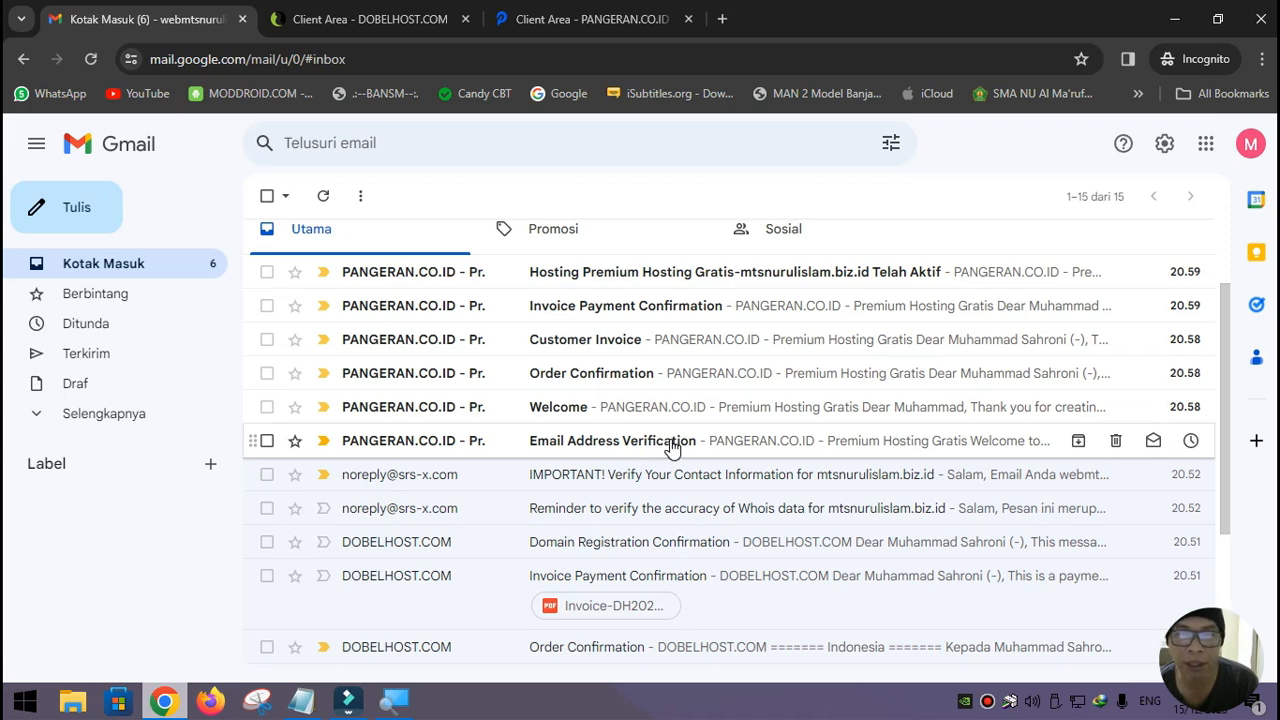
- Verify the account's email address via the link in the Email Address Verification message
{"action": "left_click", "coordinate": [672, 446]}
{"action": "scroll", "coordinate": [714, 530], "scroll_direction": "down", "scroll_amount": 2}
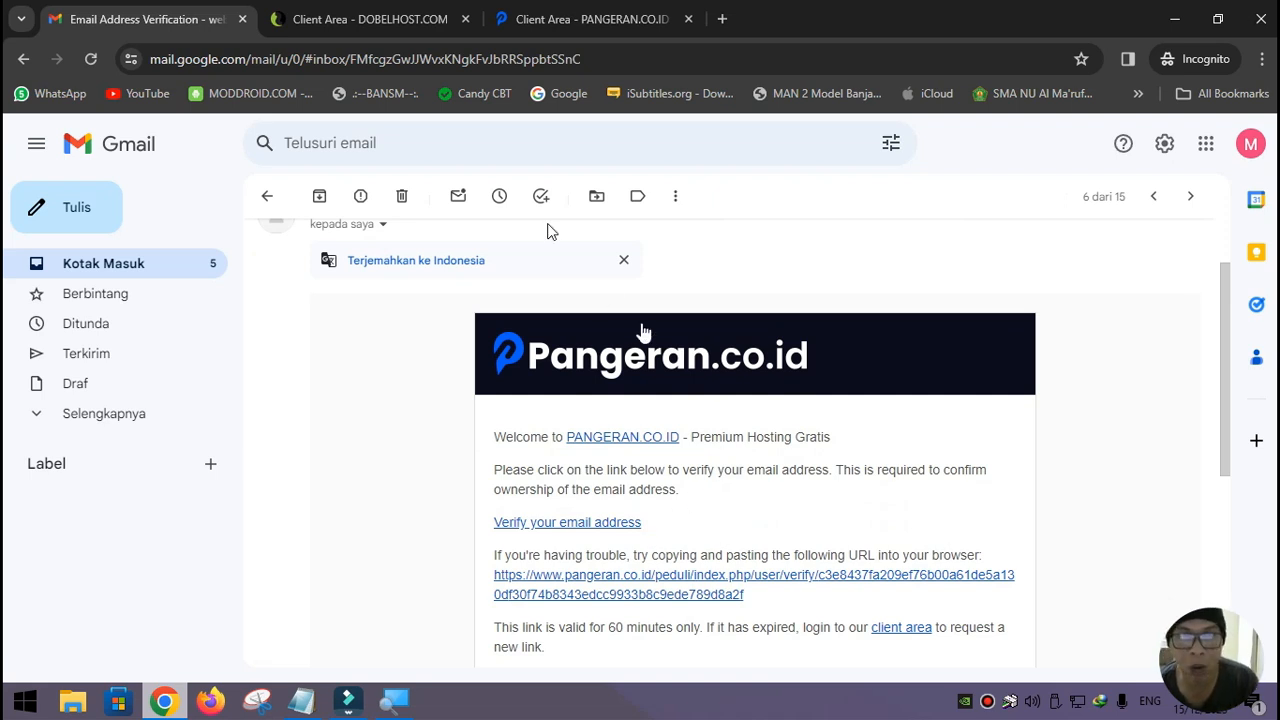
{"action": "left_click", "coordinate": [598, 18]}
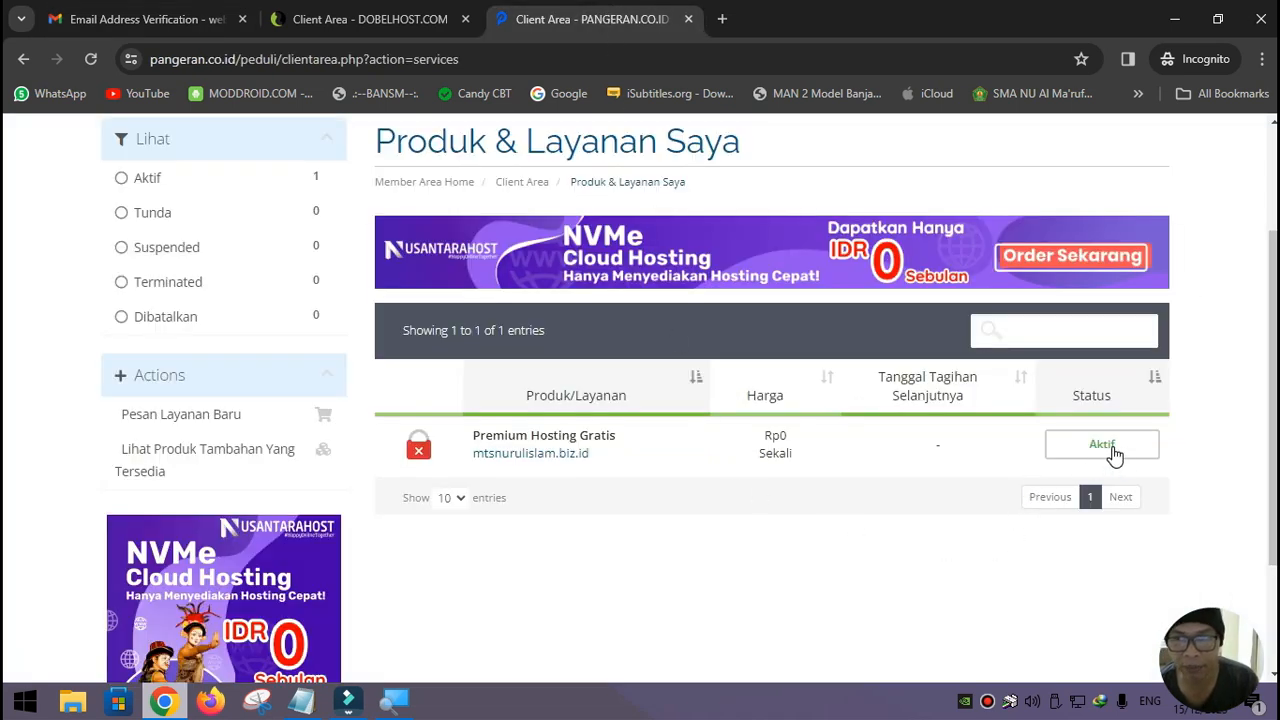
{"action": "left_click", "coordinate": [147, 19]}
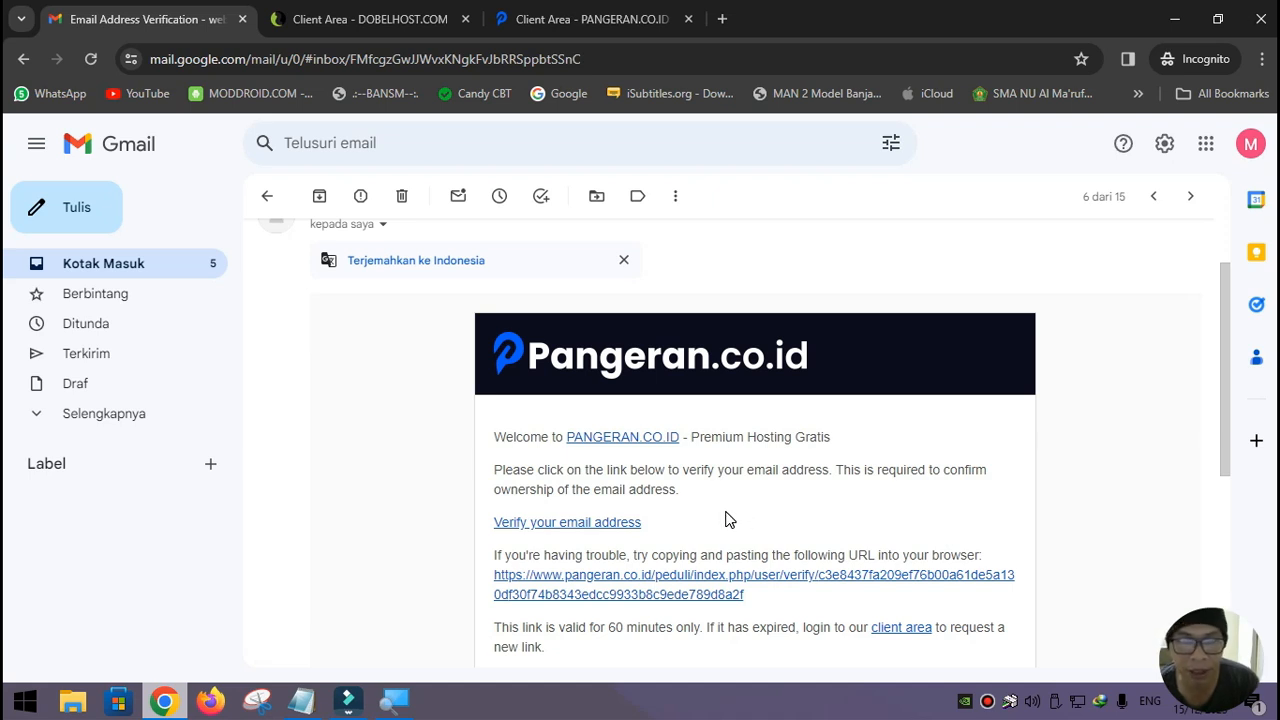
{"action": "left_click", "coordinate": [563, 522]}
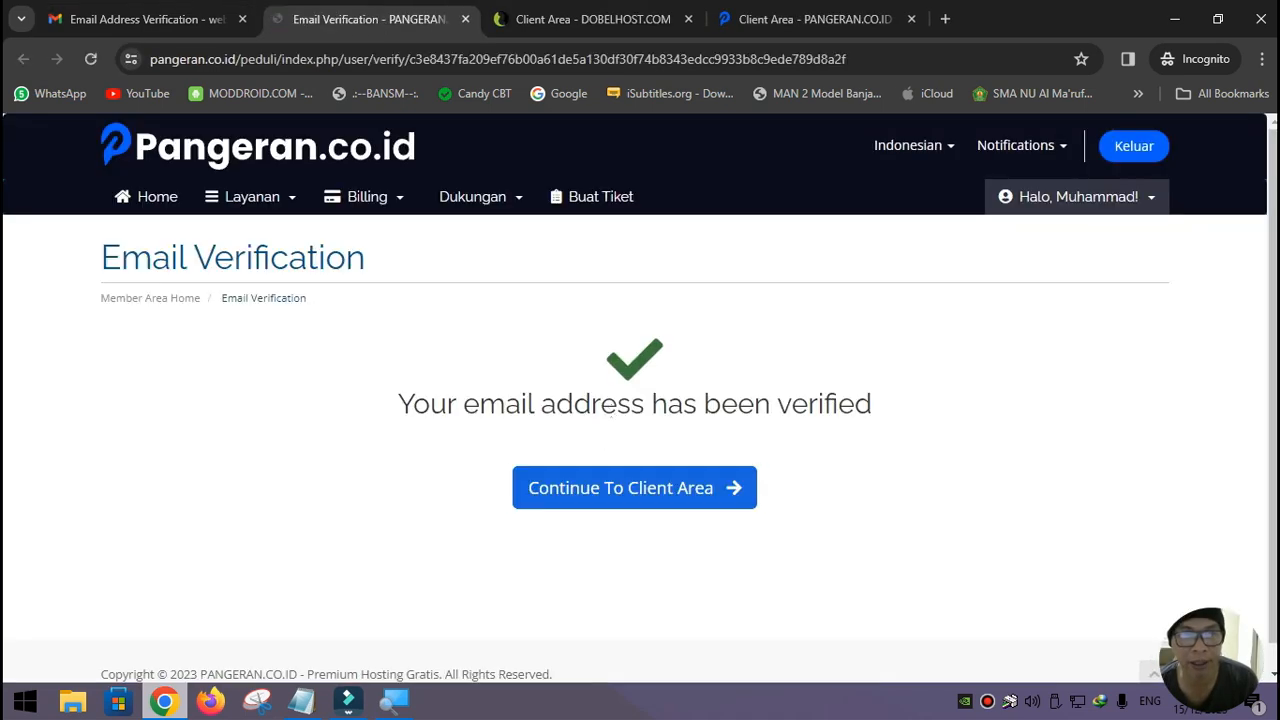
{"action": "left_click", "coordinate": [617, 489]}
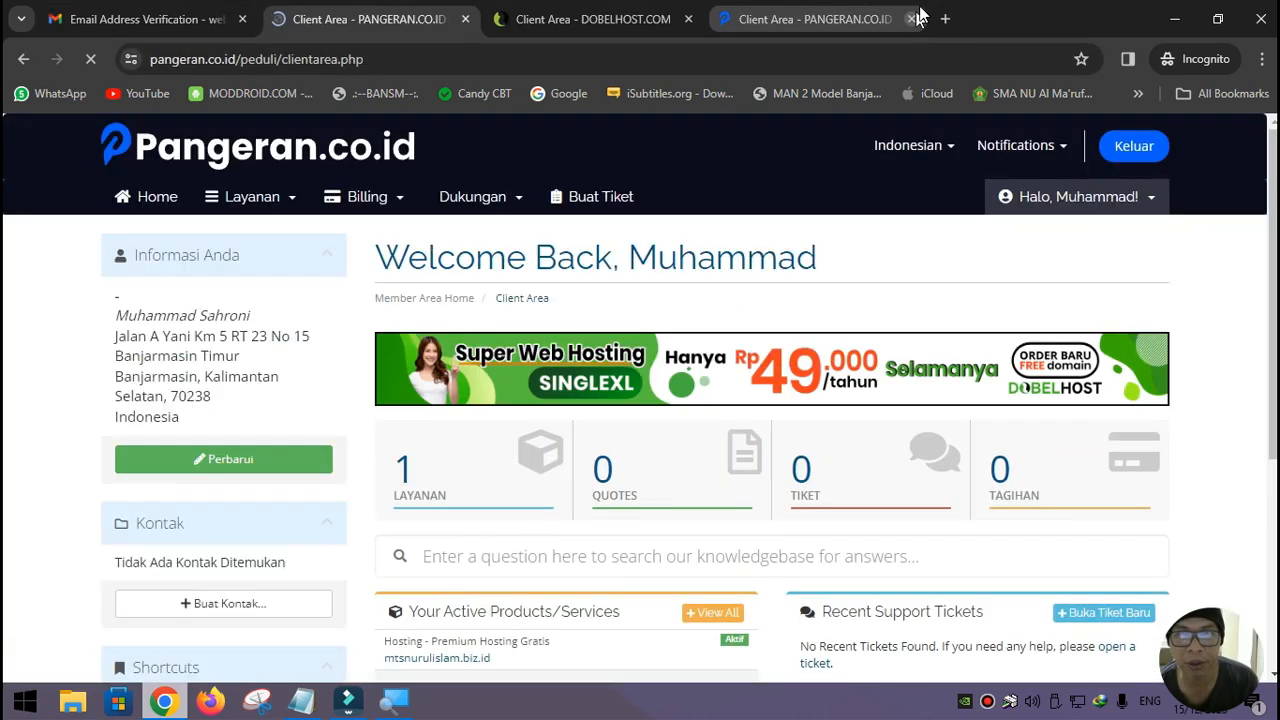
{"action": "left_click", "coordinate": [911, 18]}
- Recheck the products and services list, then go back to the Gmail inbox
{"action": "scroll", "coordinate": [748, 517], "scroll_direction": "down", "scroll_amount": 2}
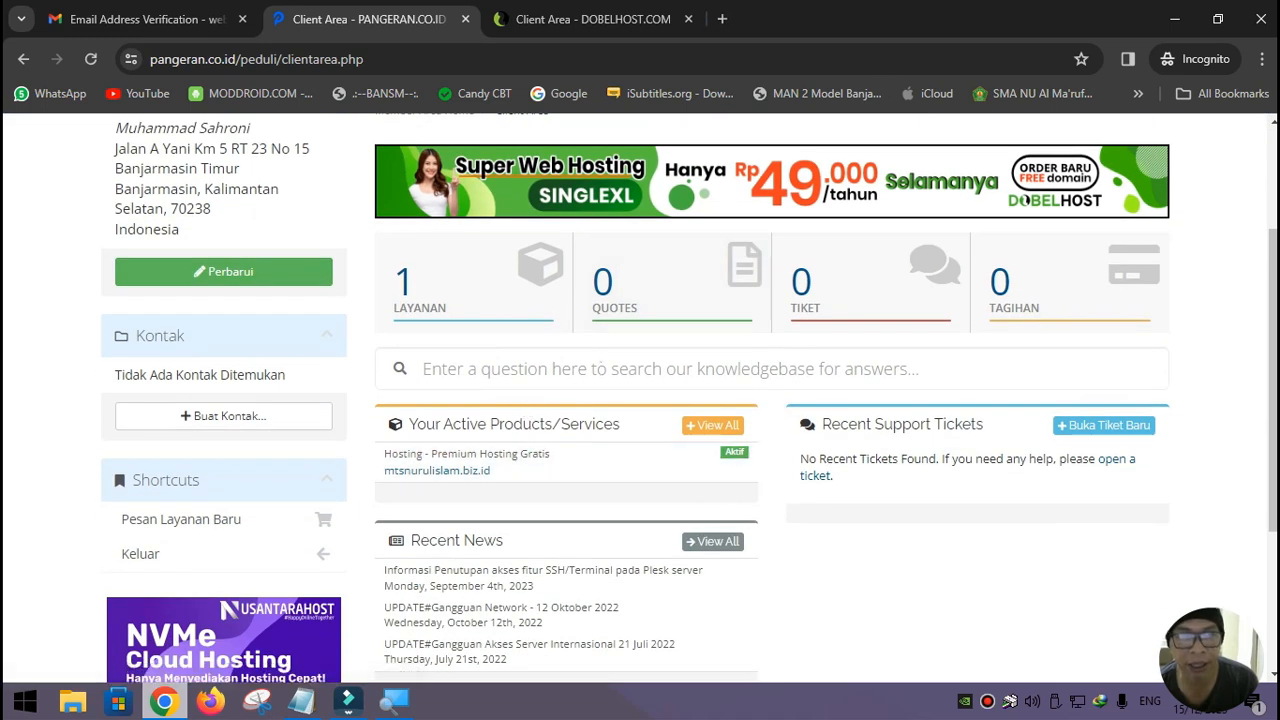
{"action": "left_click", "coordinate": [455, 305]}
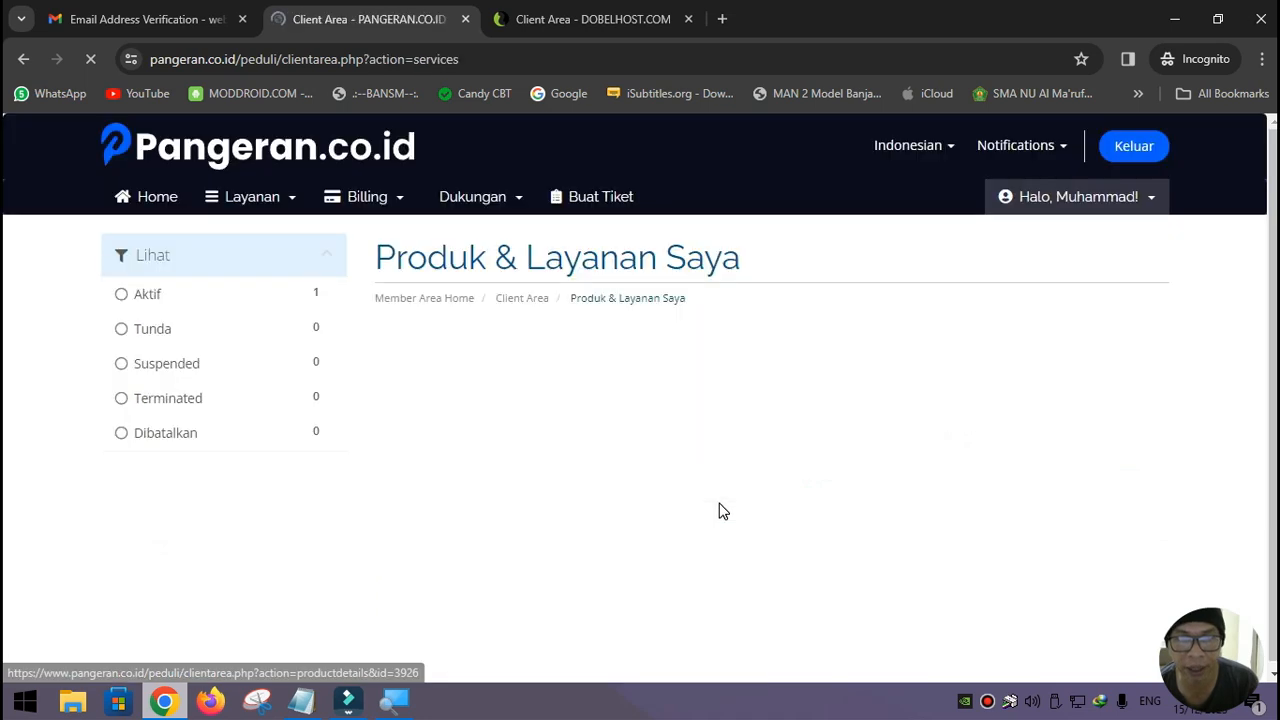
{"action": "scroll", "coordinate": [721, 512], "scroll_direction": "down", "scroll_amount": 1}
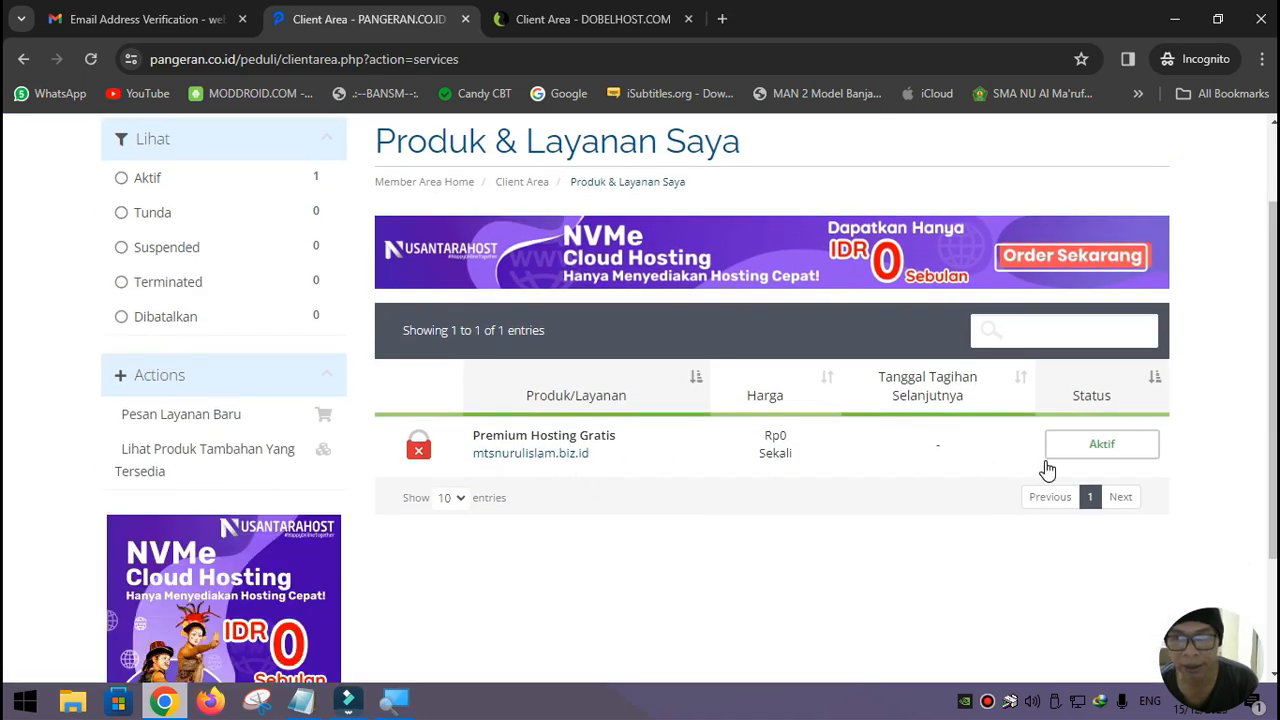
{"action": "left_click", "coordinate": [163, 19]}
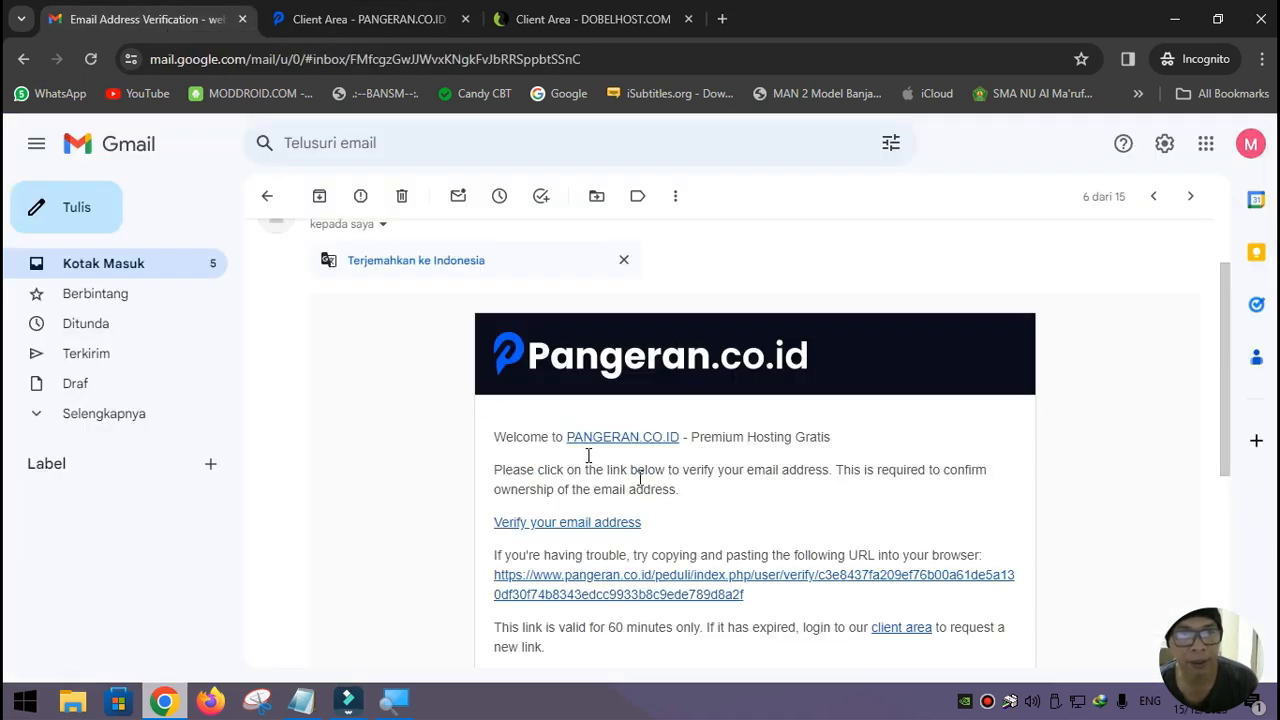
{"action": "left_click", "coordinate": [152, 270]}
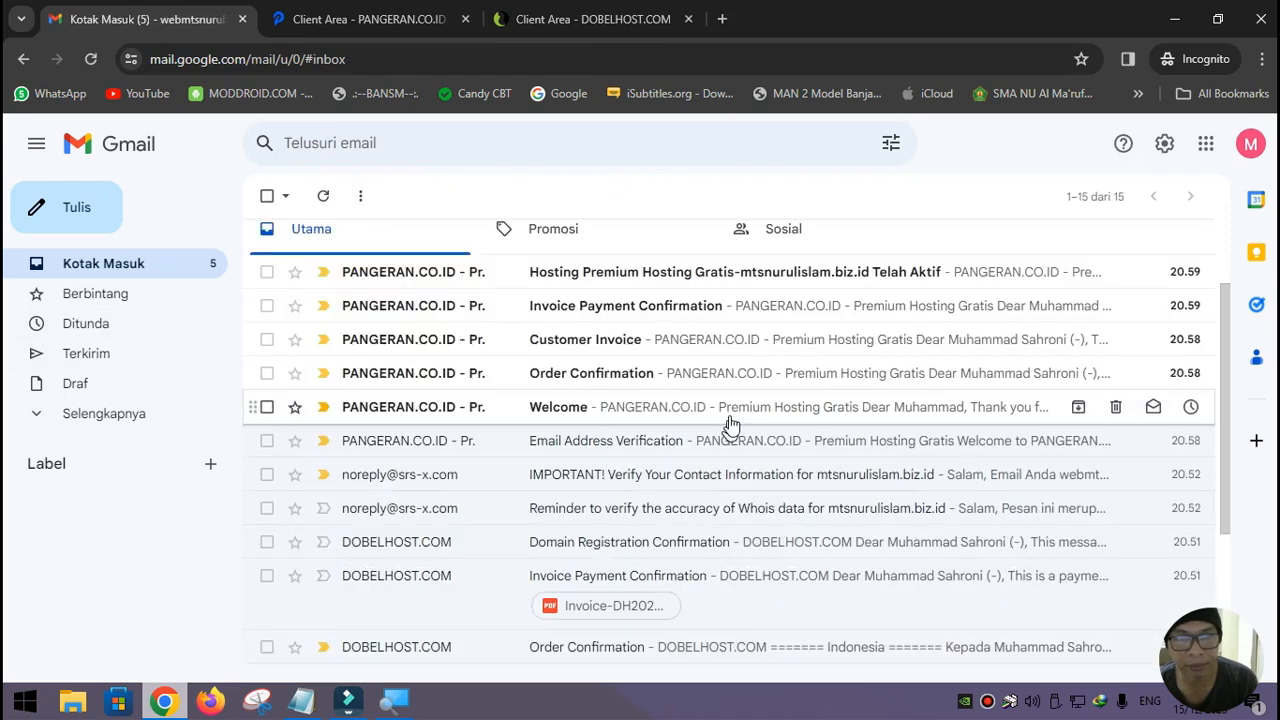
- Read the Welcome, Order Confirmation, Customer Invoice and Invoice Payment Confirmation emails
{"action": "left_click", "coordinate": [728, 410]}
{"action": "scroll", "coordinate": [690, 550], "scroll_direction": "down", "scroll_amount": 3}
{"action": "scroll", "coordinate": [703, 558], "scroll_direction": "down", "scroll_amount": 4}
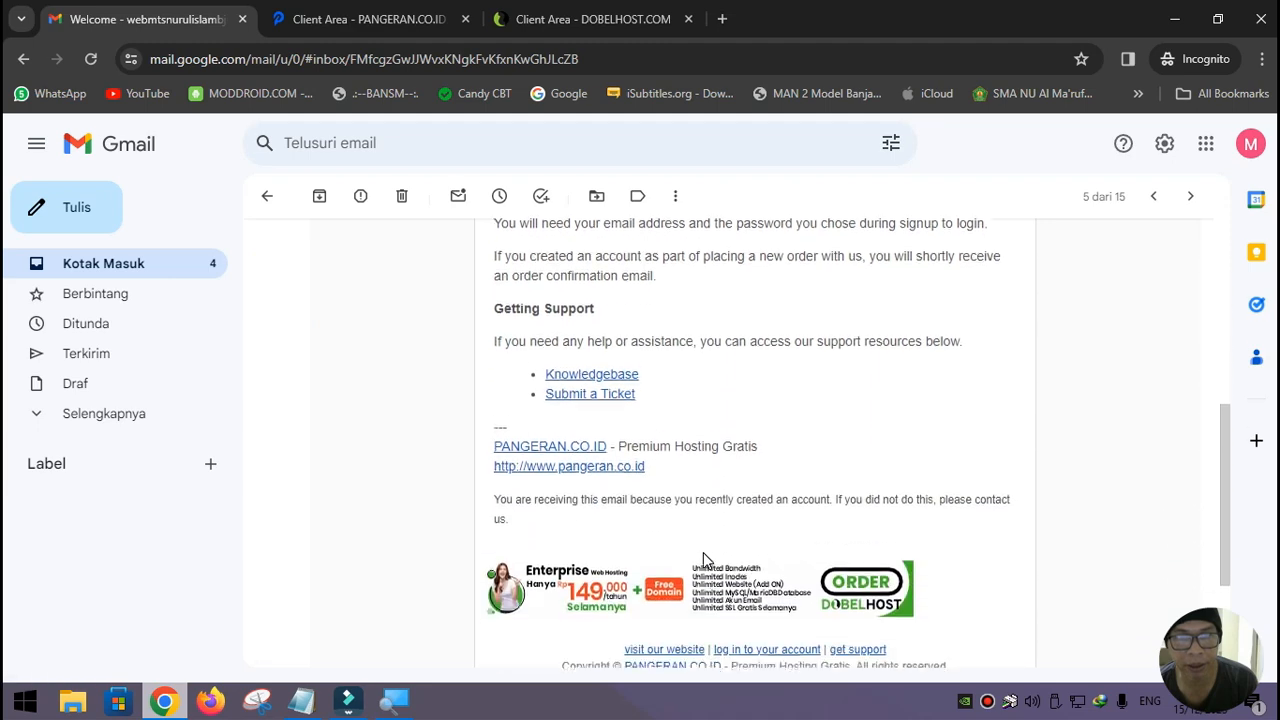
{"action": "left_click", "coordinate": [166, 270]}
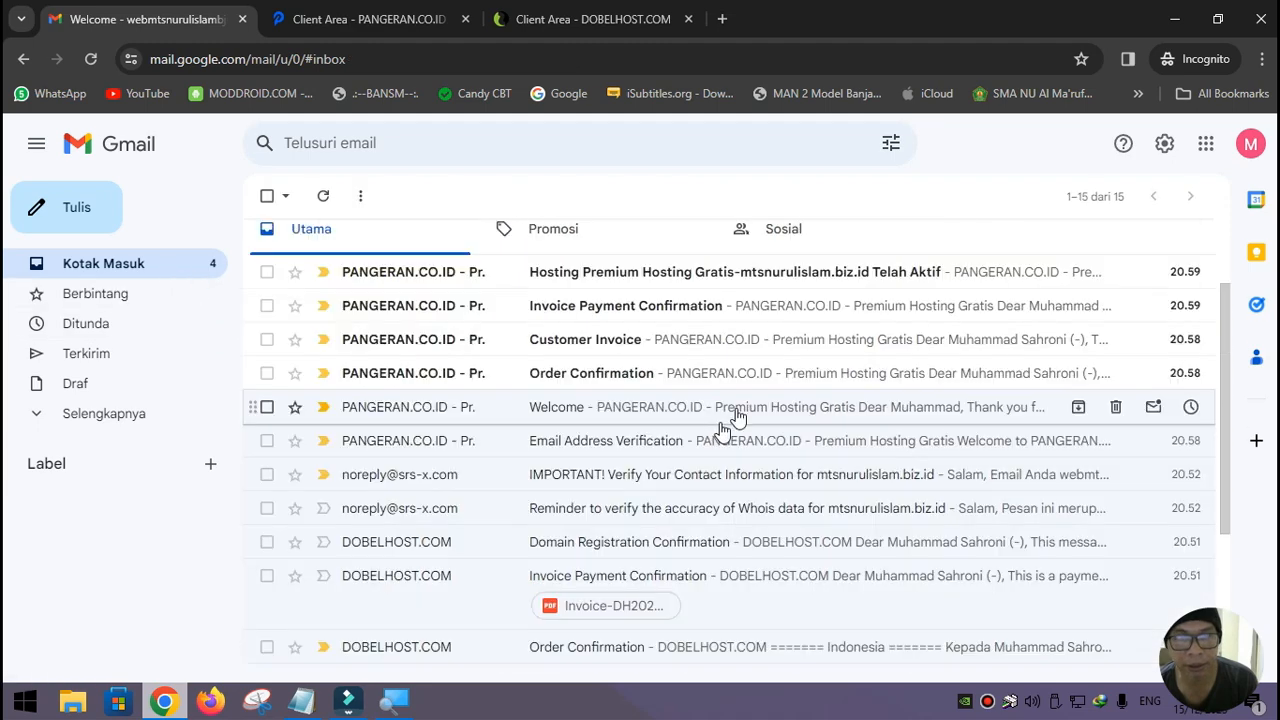
{"action": "left_click", "coordinate": [749, 372]}
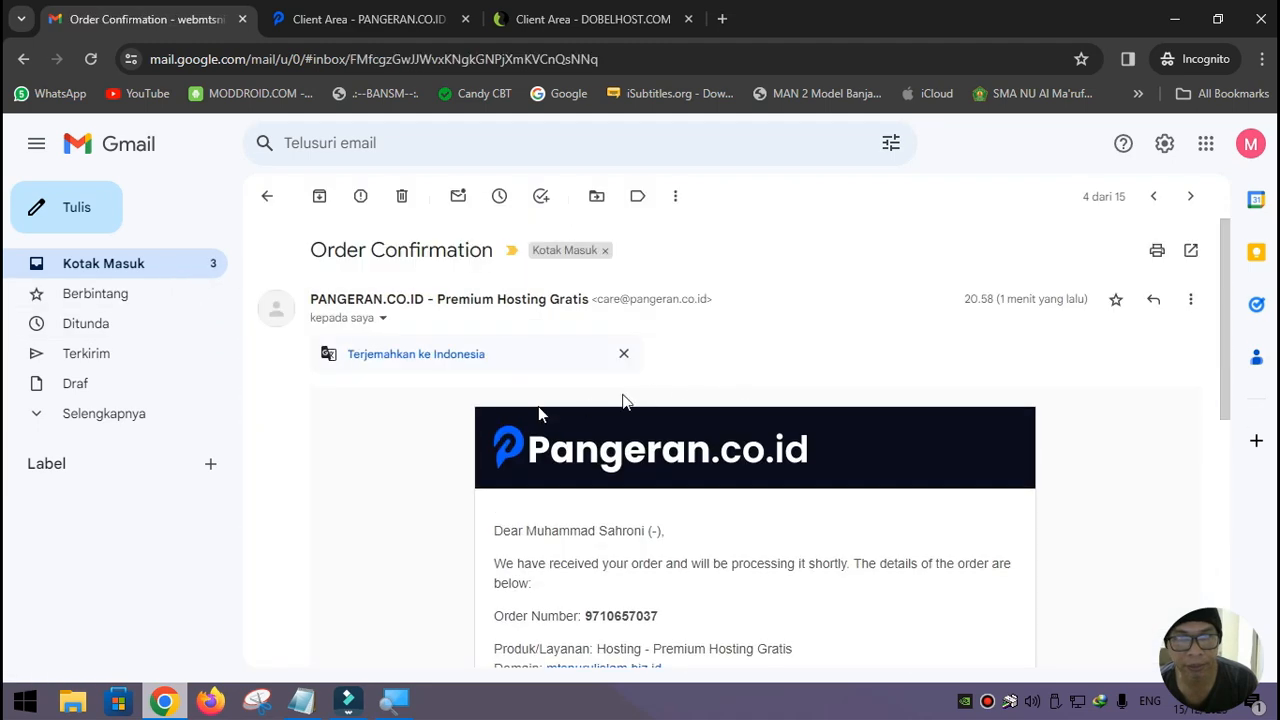
{"action": "left_click", "coordinate": [134, 266]}
{"action": "left_click", "coordinate": [716, 344]}
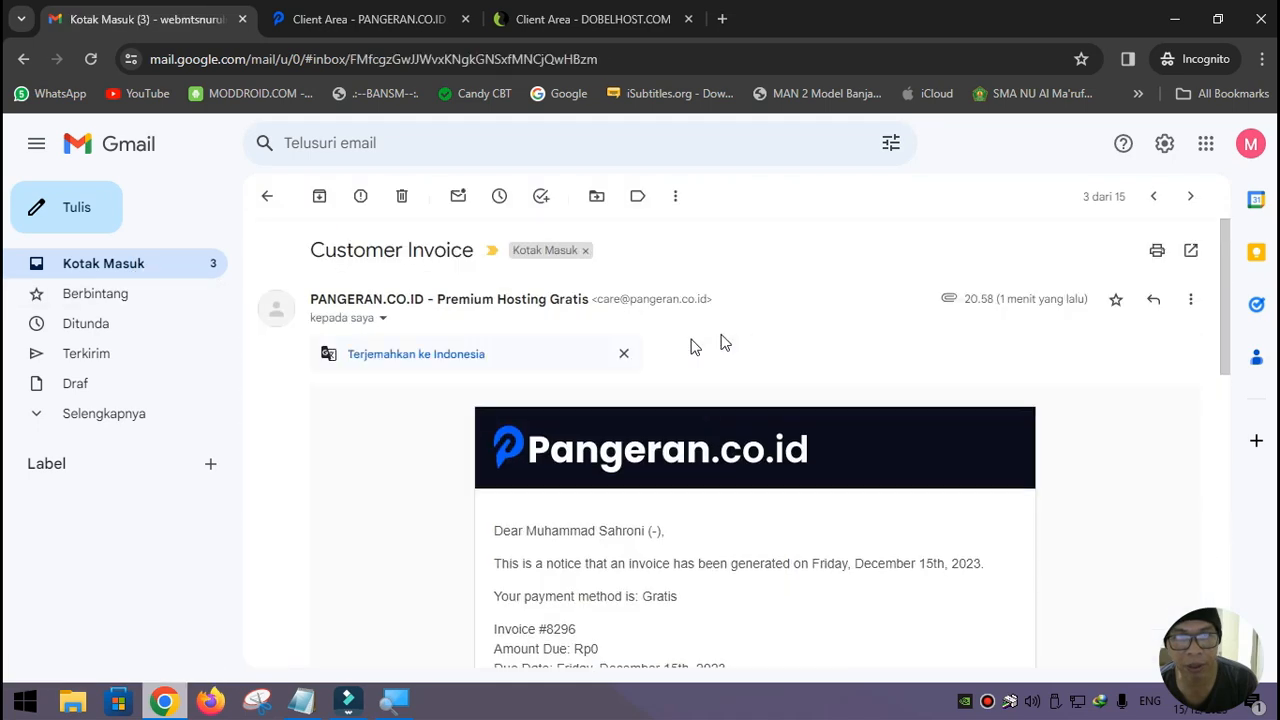
{"action": "left_click", "coordinate": [160, 266]}
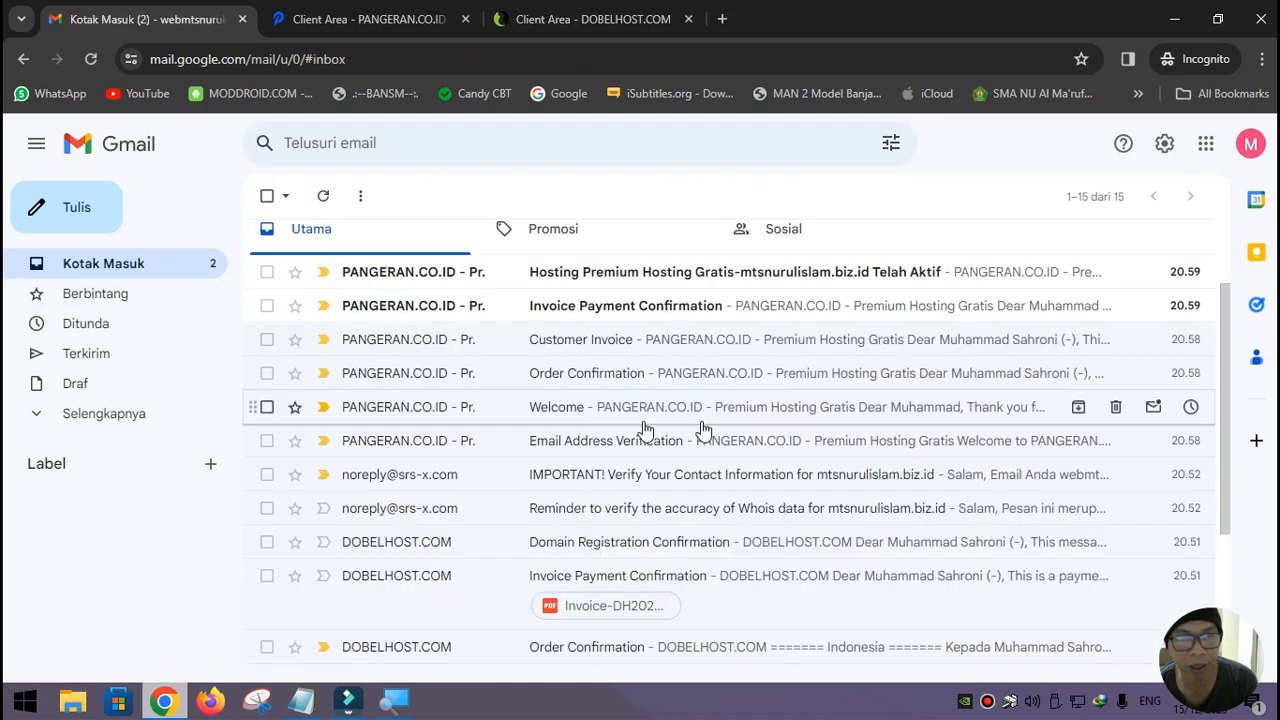
{"action": "left_click", "coordinate": [762, 308]}
{"action": "scroll", "coordinate": [655, 520], "scroll_direction": "down", "scroll_amount": 3}
{"action": "scroll", "coordinate": [658, 524], "scroll_direction": "down", "scroll_amount": 2}
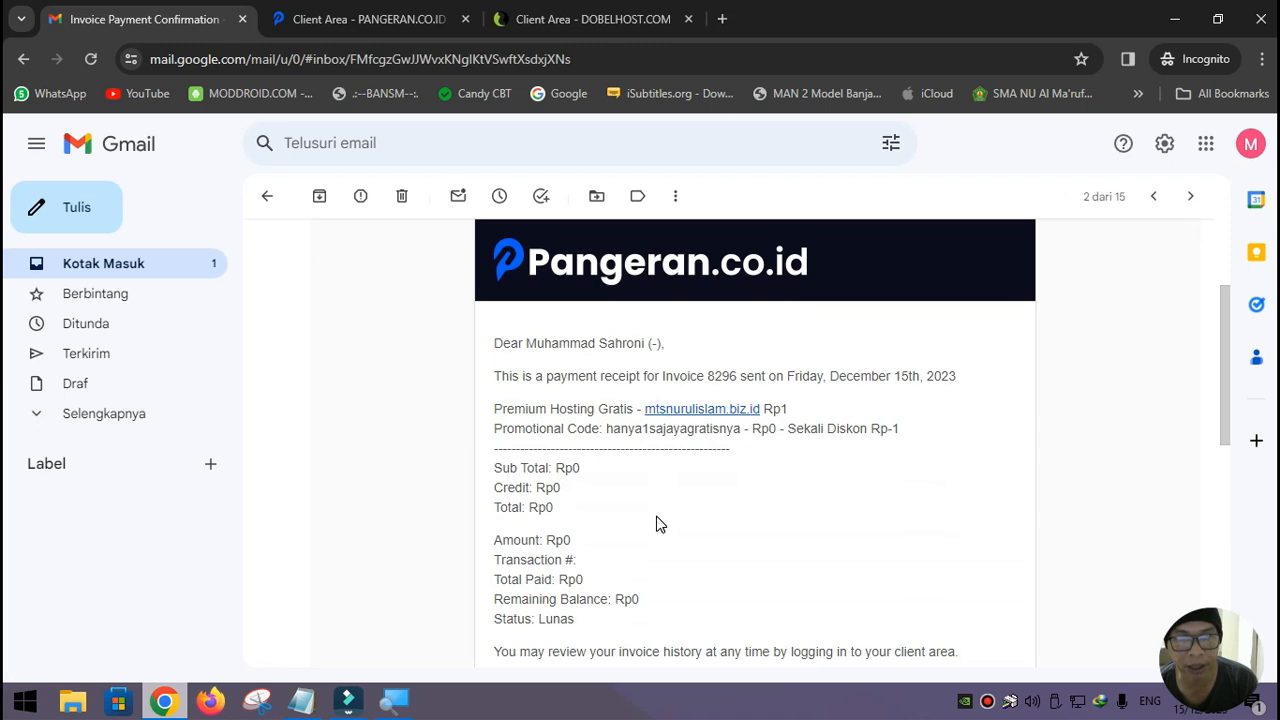
{"action": "left_click", "coordinate": [153, 270]}
- Open the hosting 'Telah Aktif' email, test the domain link, and view the nameservers
{"action": "left_click", "coordinate": [786, 280]}
{"action": "scroll", "coordinate": [789, 585], "scroll_direction": "down", "scroll_amount": 2}
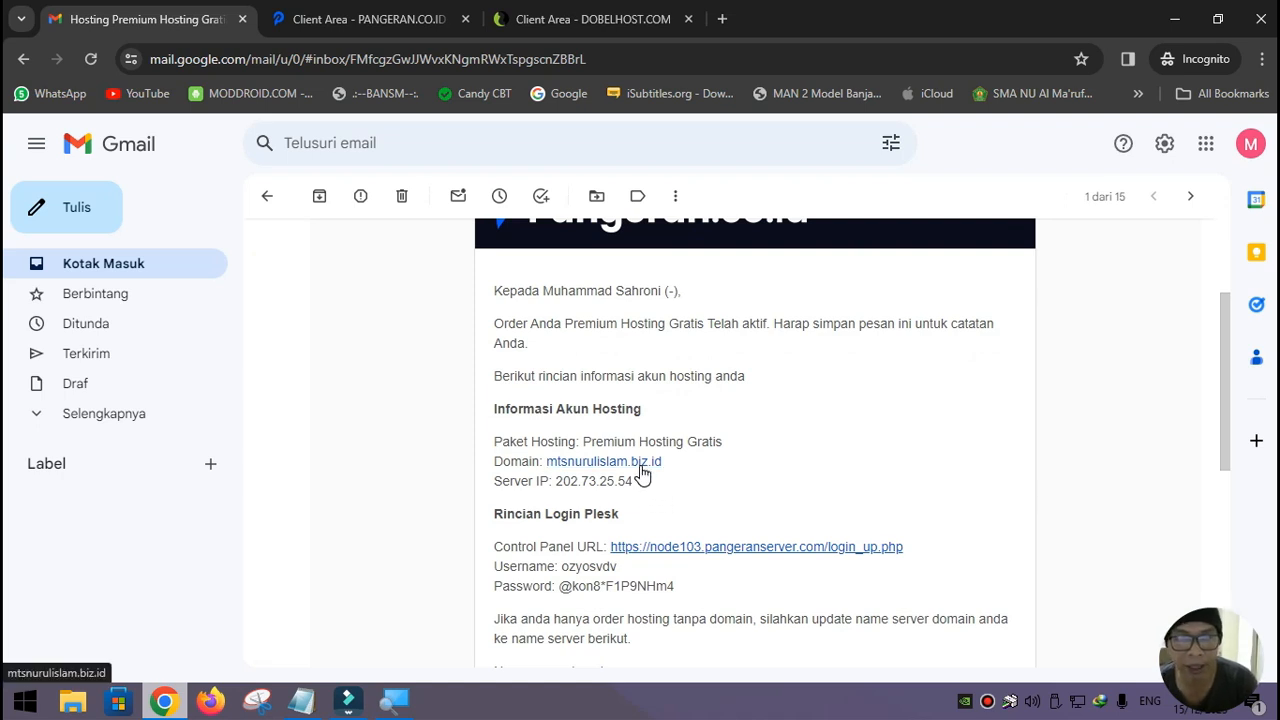
{"action": "left_click", "coordinate": [590, 466]}
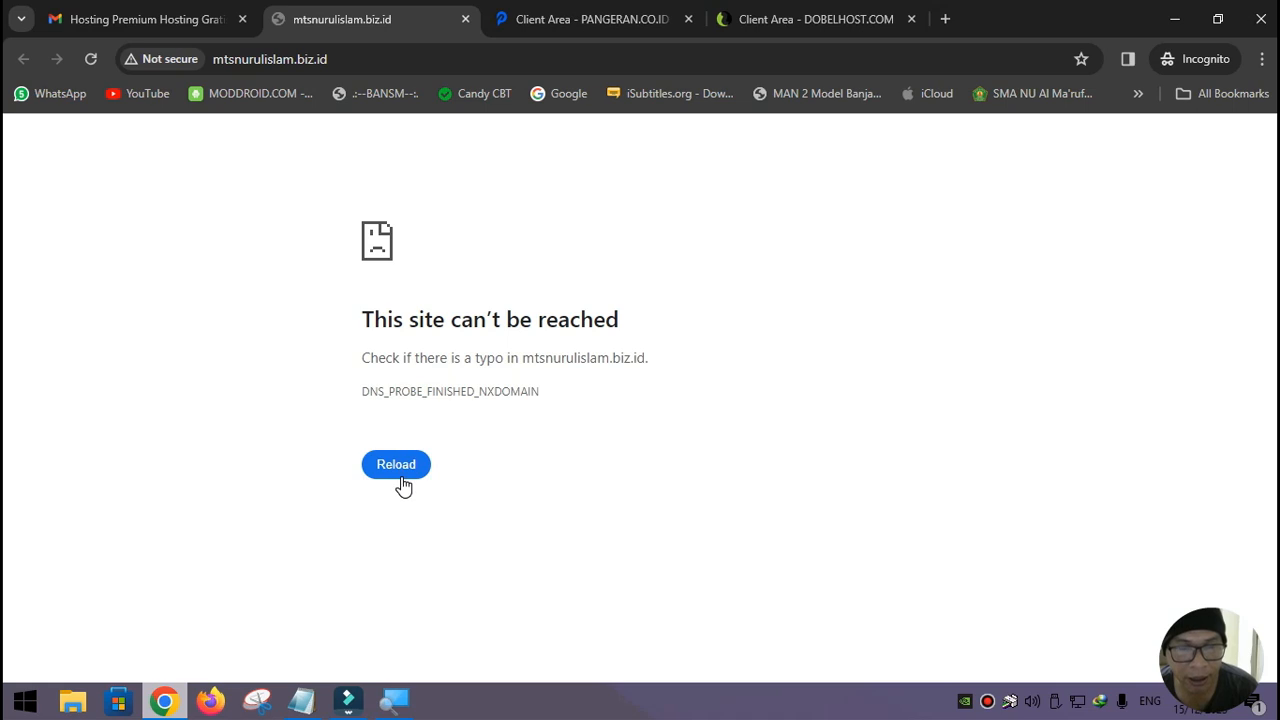
{"action": "left_click", "coordinate": [464, 20]}
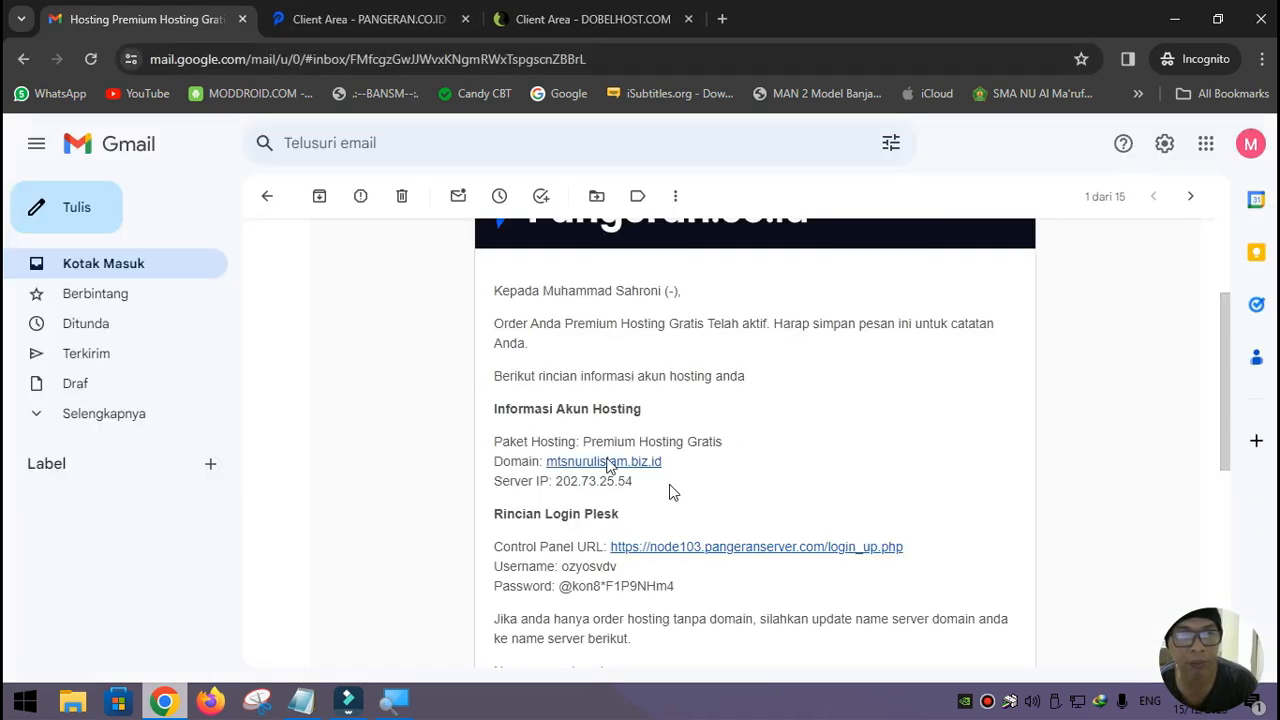
{"action": "scroll", "coordinate": [637, 532], "scroll_direction": "down", "scroll_amount": 3}
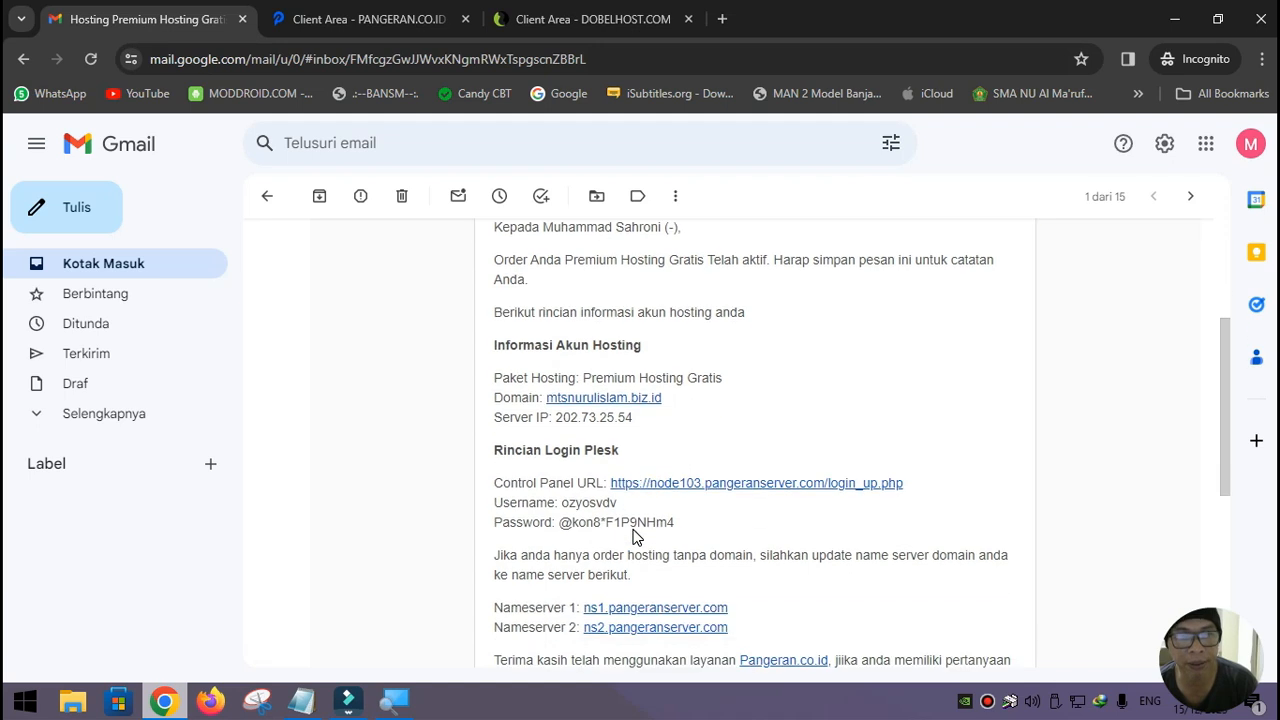
- Paste the ns1/ns2.pangeranserver.com nameserver lines at the end of mtsnurulislam.txt
{"action": "left_click_drag", "start_coordinate": [740, 418], "coordinate": [483, 388]}
{"action": "key", "text": "ctrl+c"}
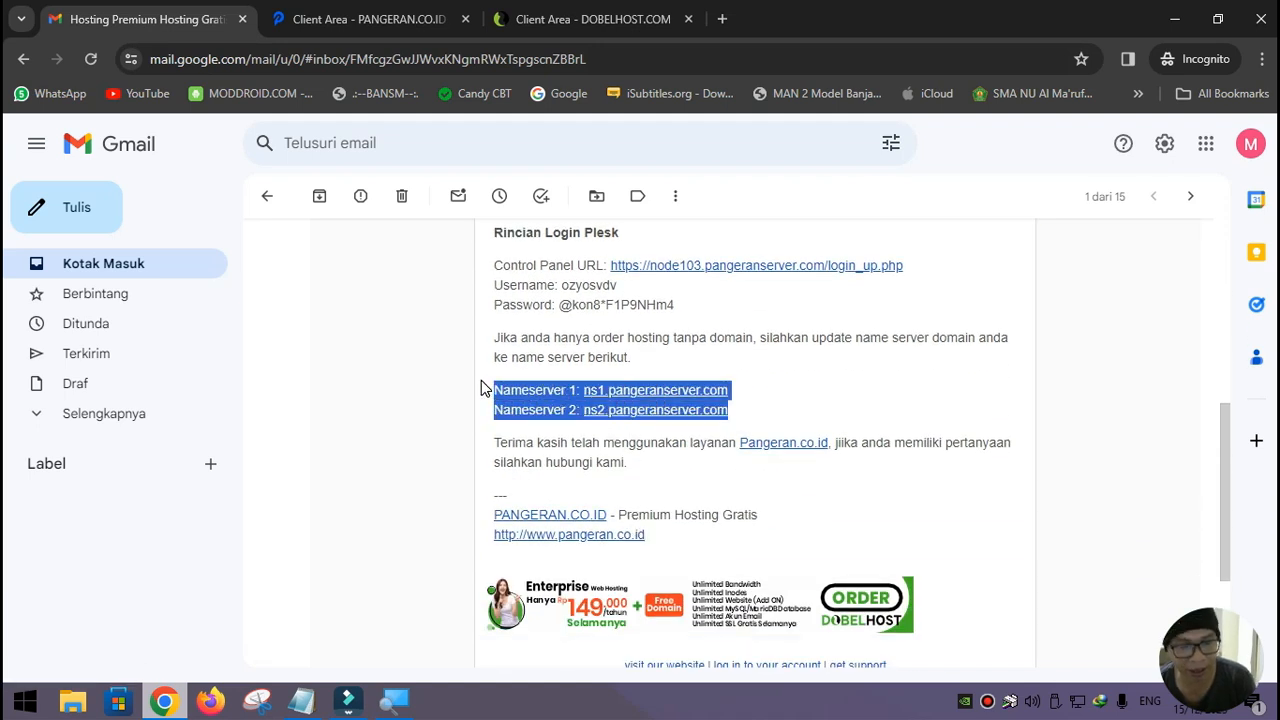
{"action": "left_click", "coordinate": [300, 702]}
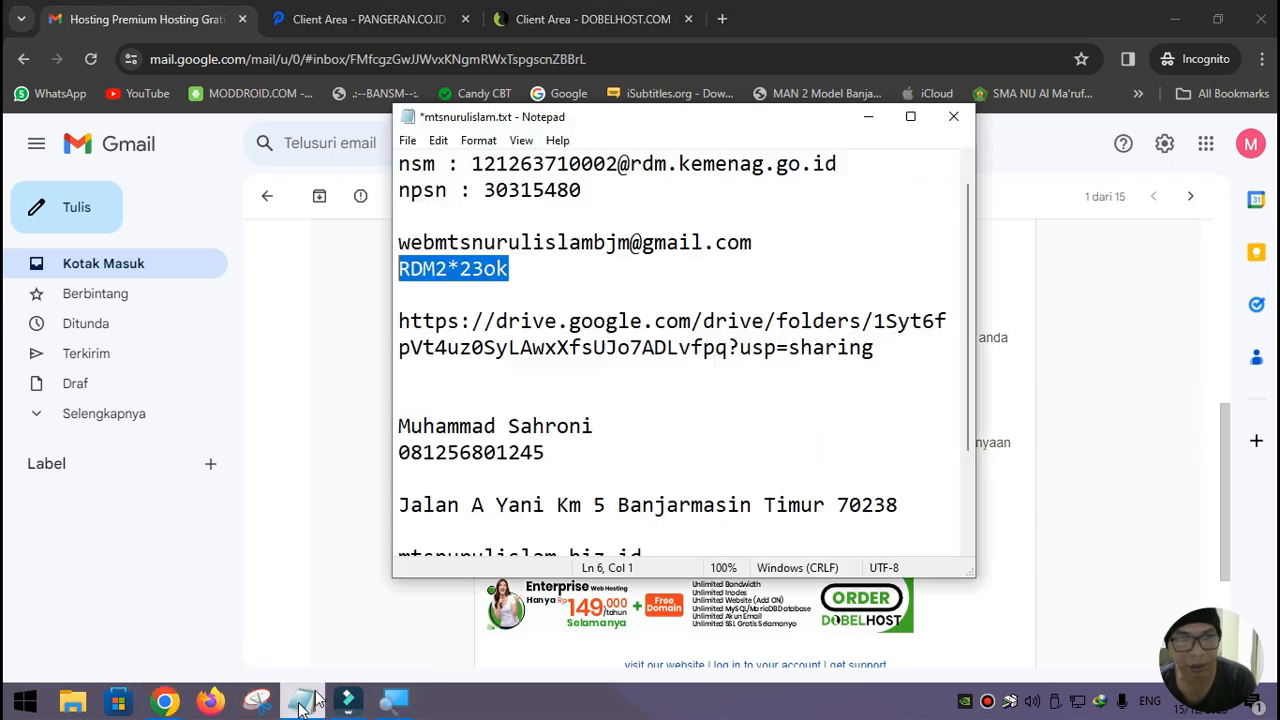
{"action": "scroll", "coordinate": [680, 350], "scroll_direction": "down", "scroll_amount": 2}
{"action": "left_click", "coordinate": [474, 497]}
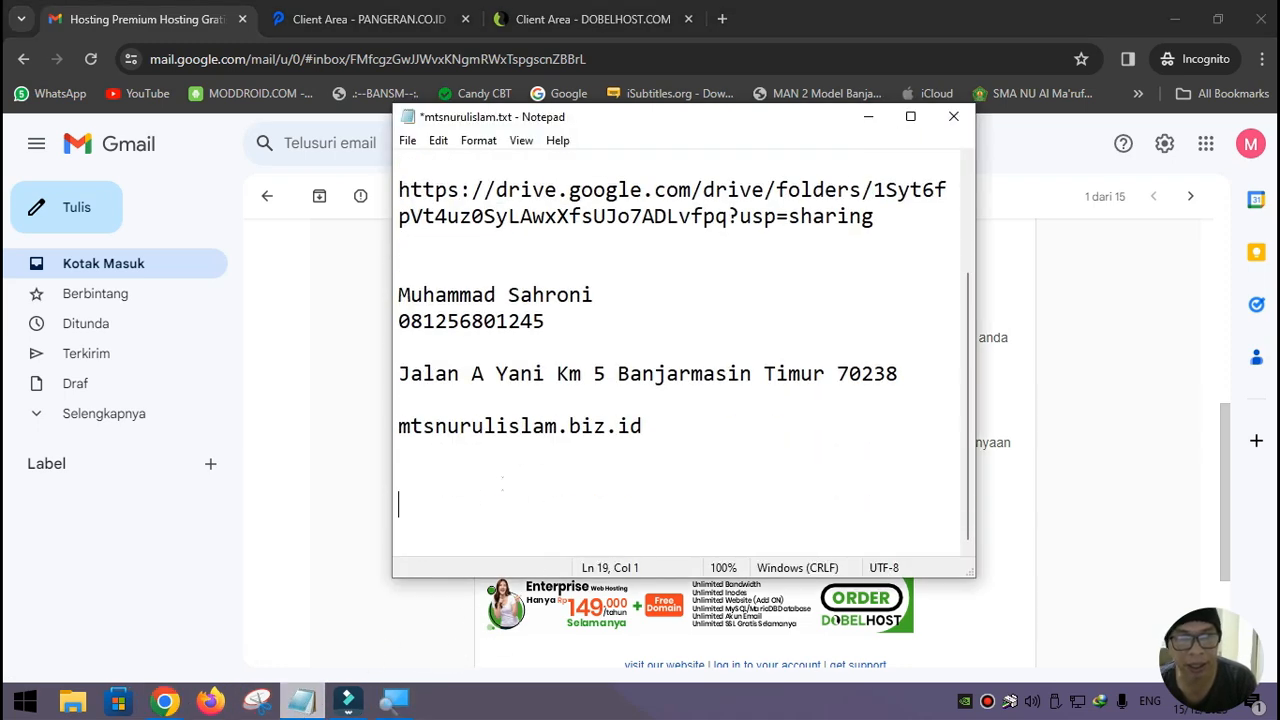
{"action": "key", "text": "ctrl+v"}
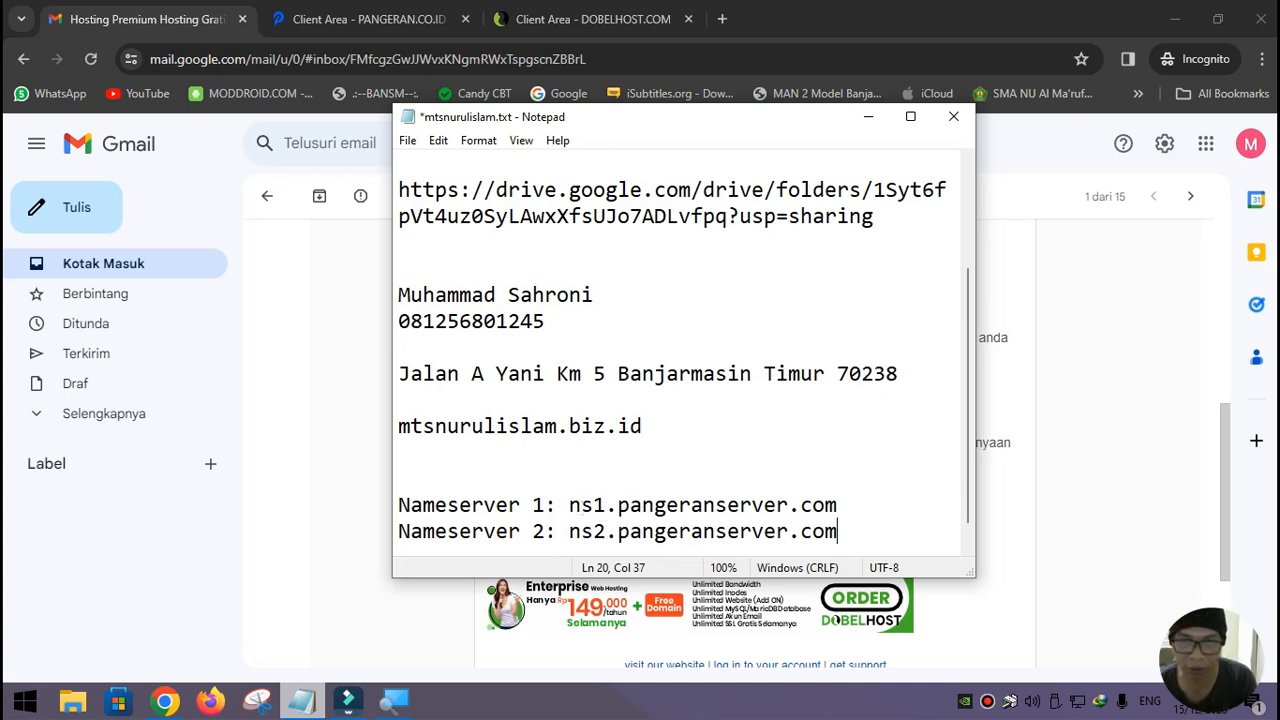
{"action": "left_click_drag", "start_coordinate": [569, 505], "coordinate": [840, 505]}
{"action": "key", "text": "ctrl+c"}
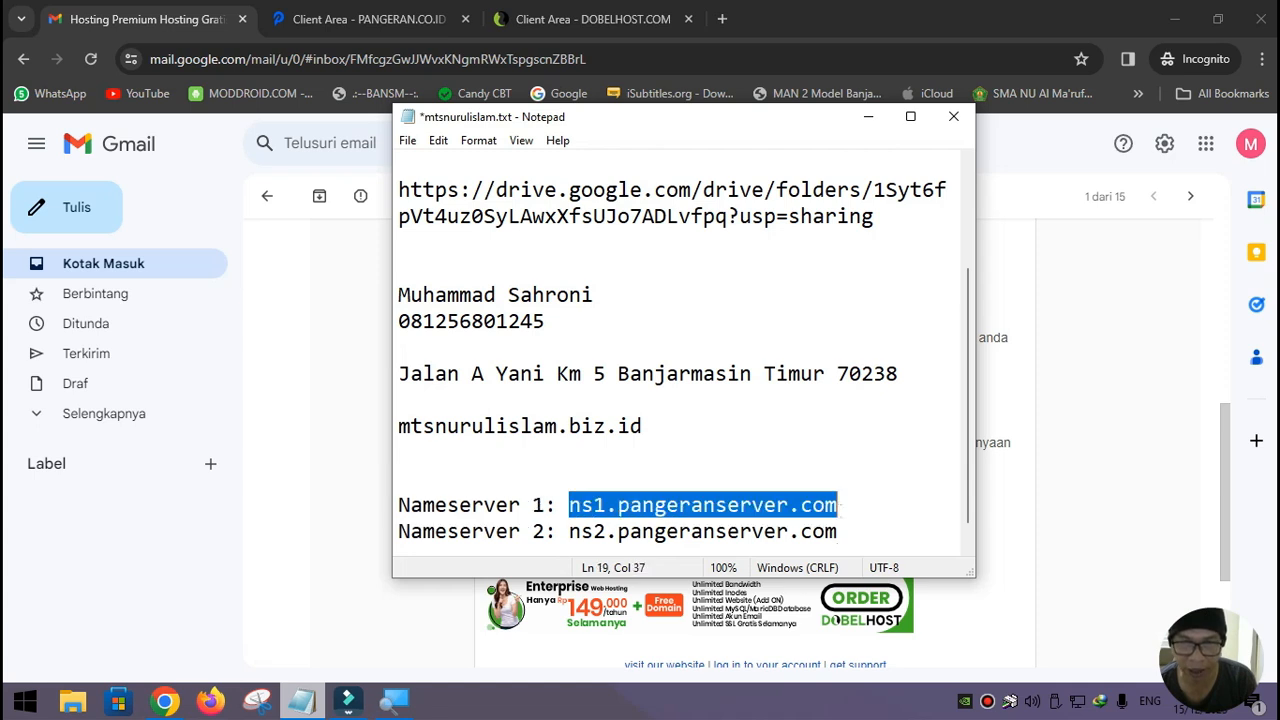
{"action": "left_click", "coordinate": [868, 116]}
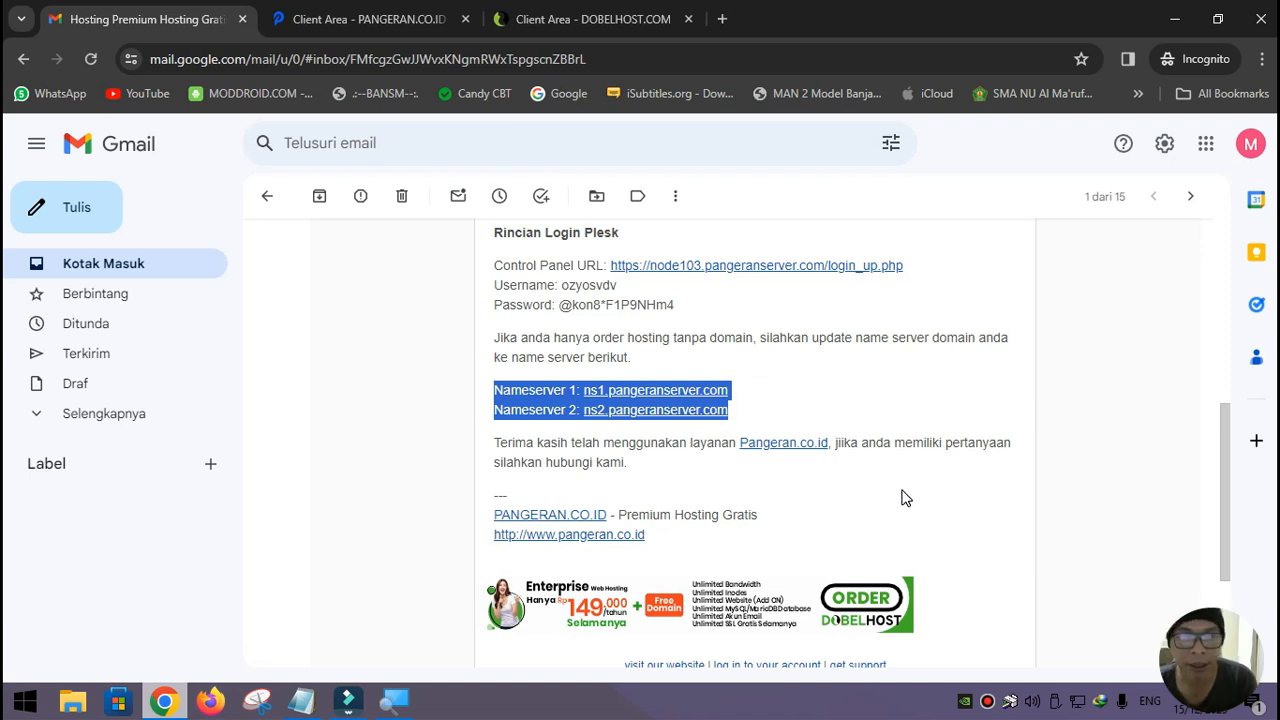
{"action": "scroll", "coordinate": [903, 495], "scroll_direction": "up", "scroll_amount": 6}
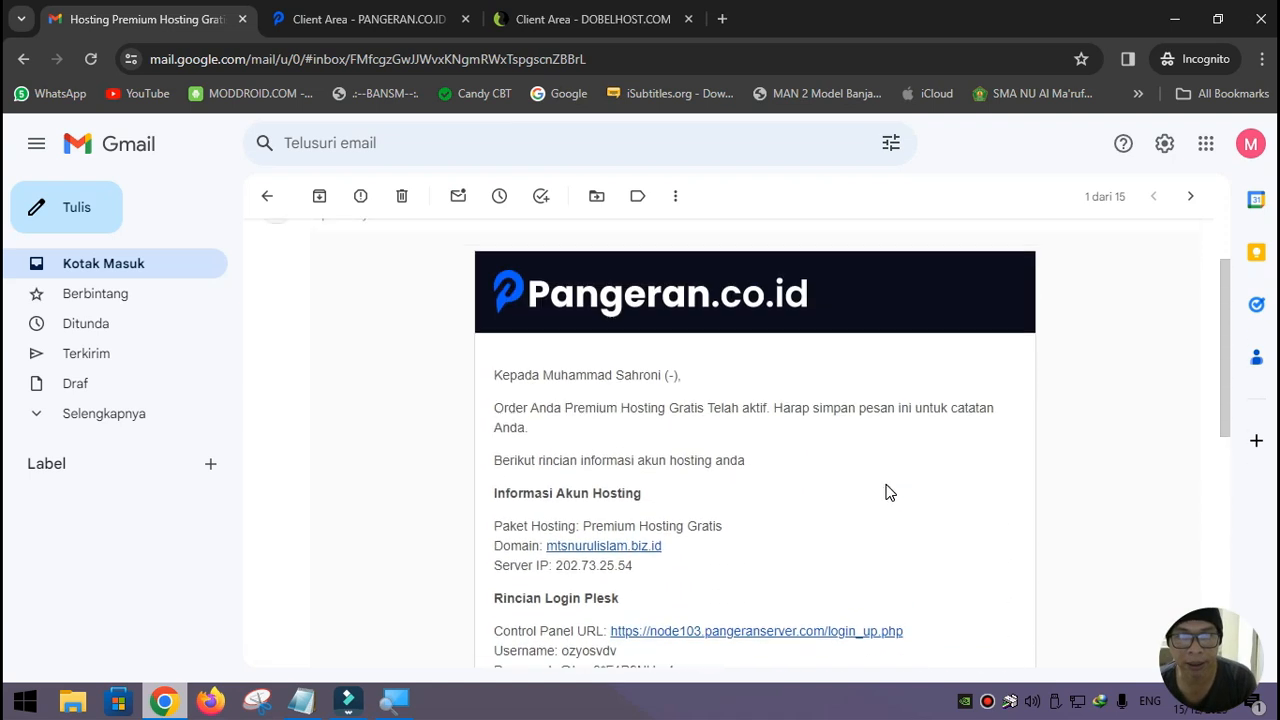
- Open the nameserver settings for mtsnurulislam.biz.id from the DobelHost domain list
{"action": "left_click", "coordinate": [565, 19]}
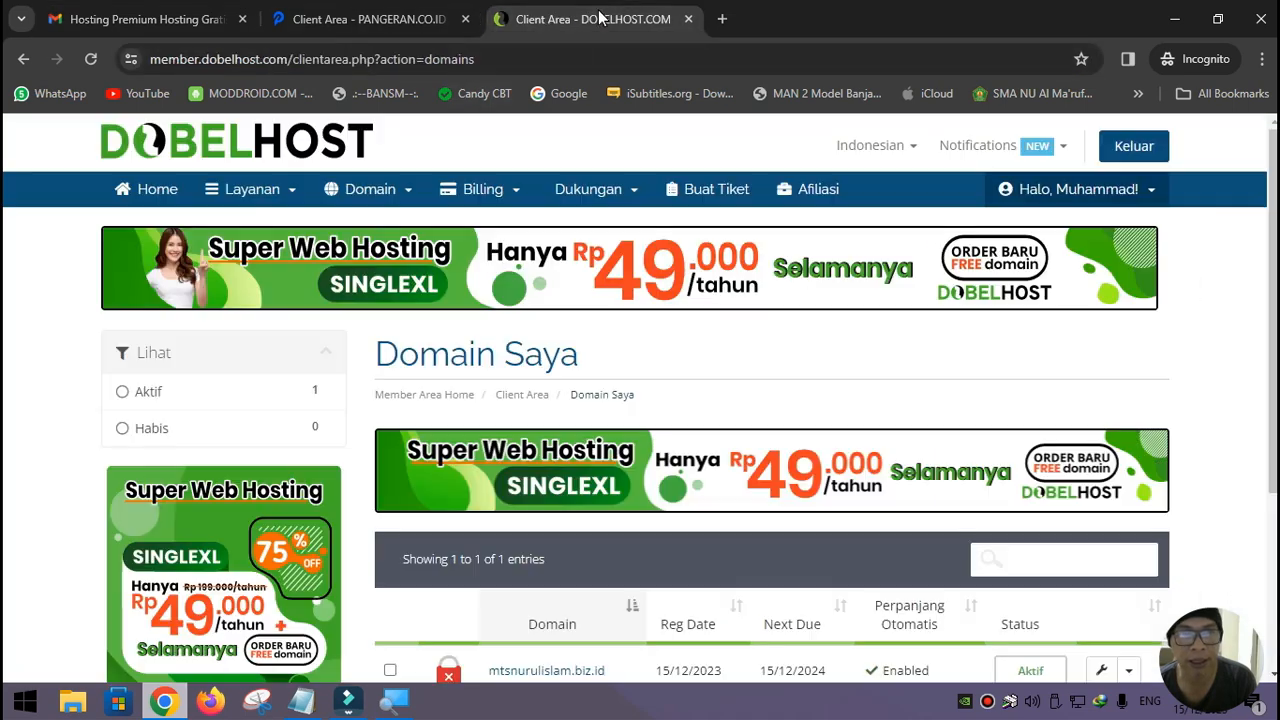
{"action": "scroll", "coordinate": [600, 337], "scroll_direction": "down", "scroll_amount": 2}
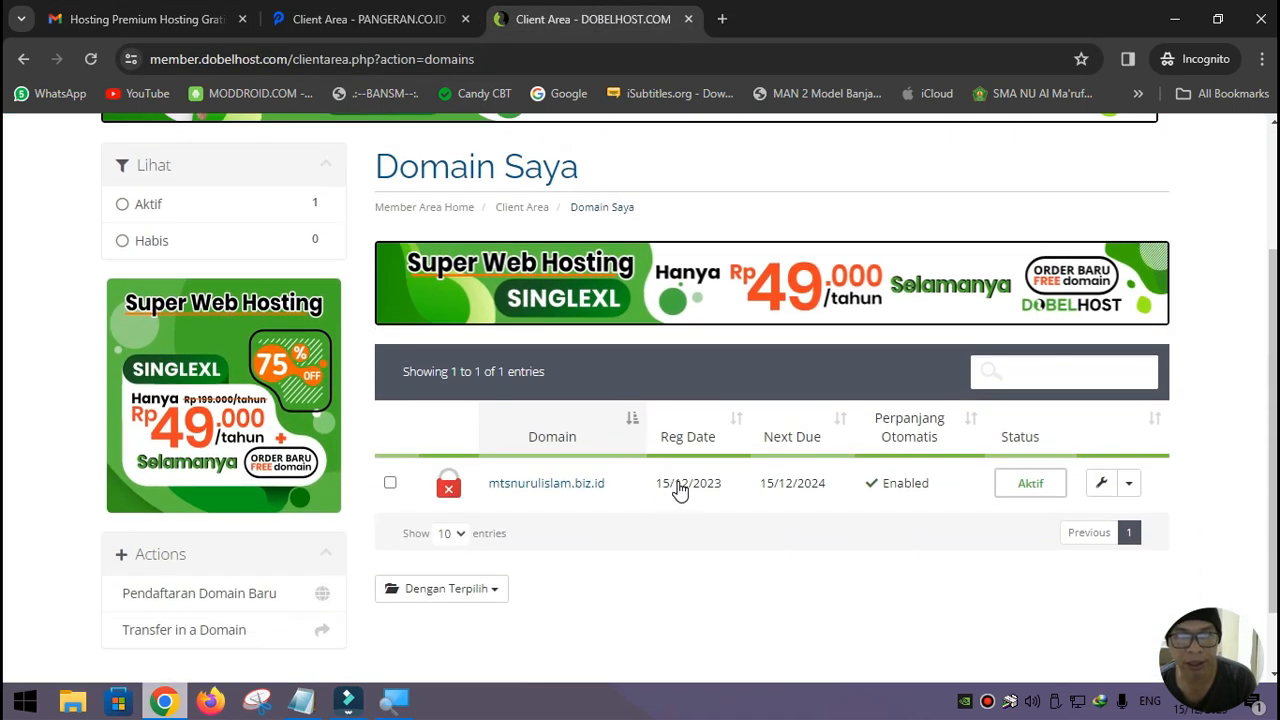
{"action": "scroll", "coordinate": [560, 491], "scroll_direction": "up", "scroll_amount": 2}
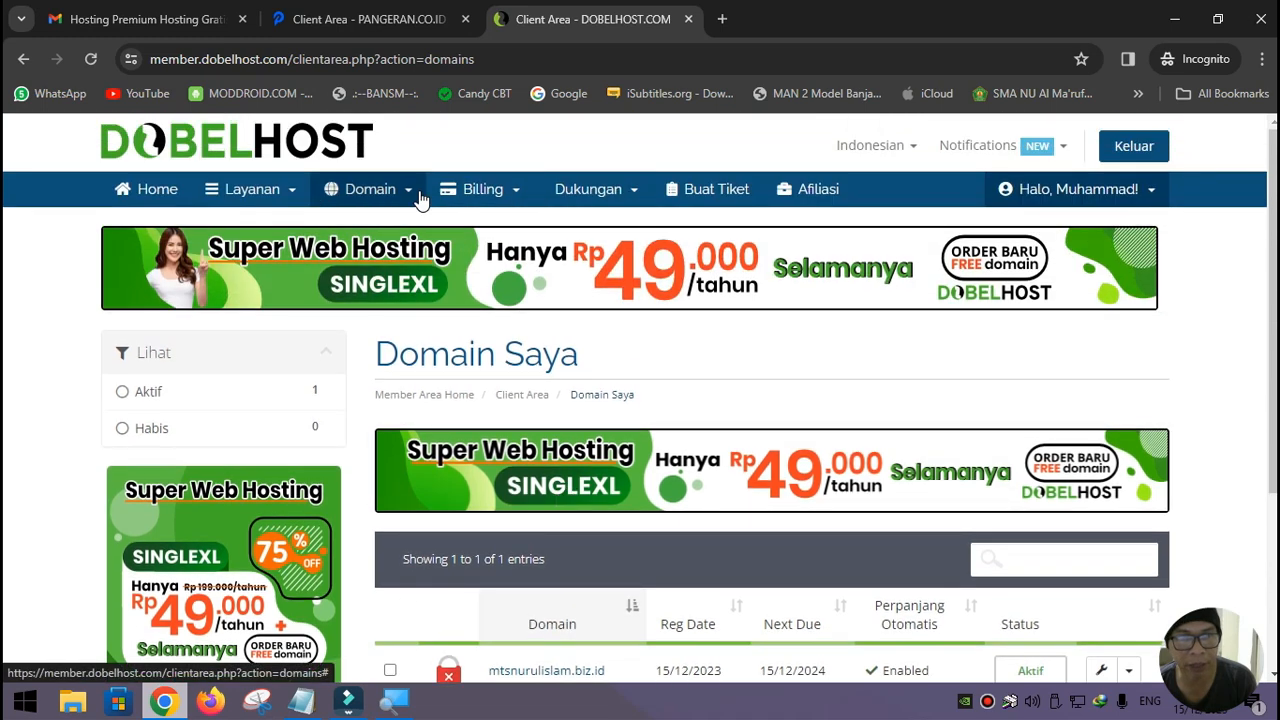
{"action": "left_click", "coordinate": [420, 200]}
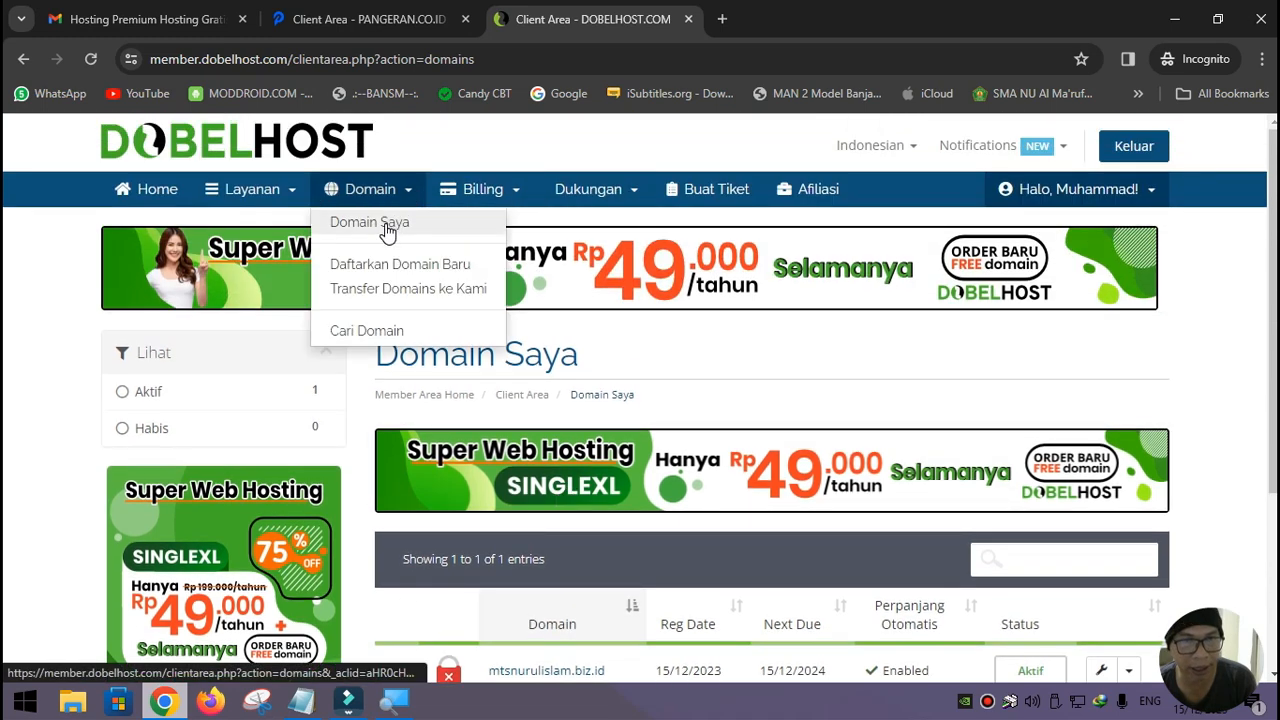
{"action": "scroll", "coordinate": [651, 532], "scroll_direction": "down", "scroll_amount": 2}
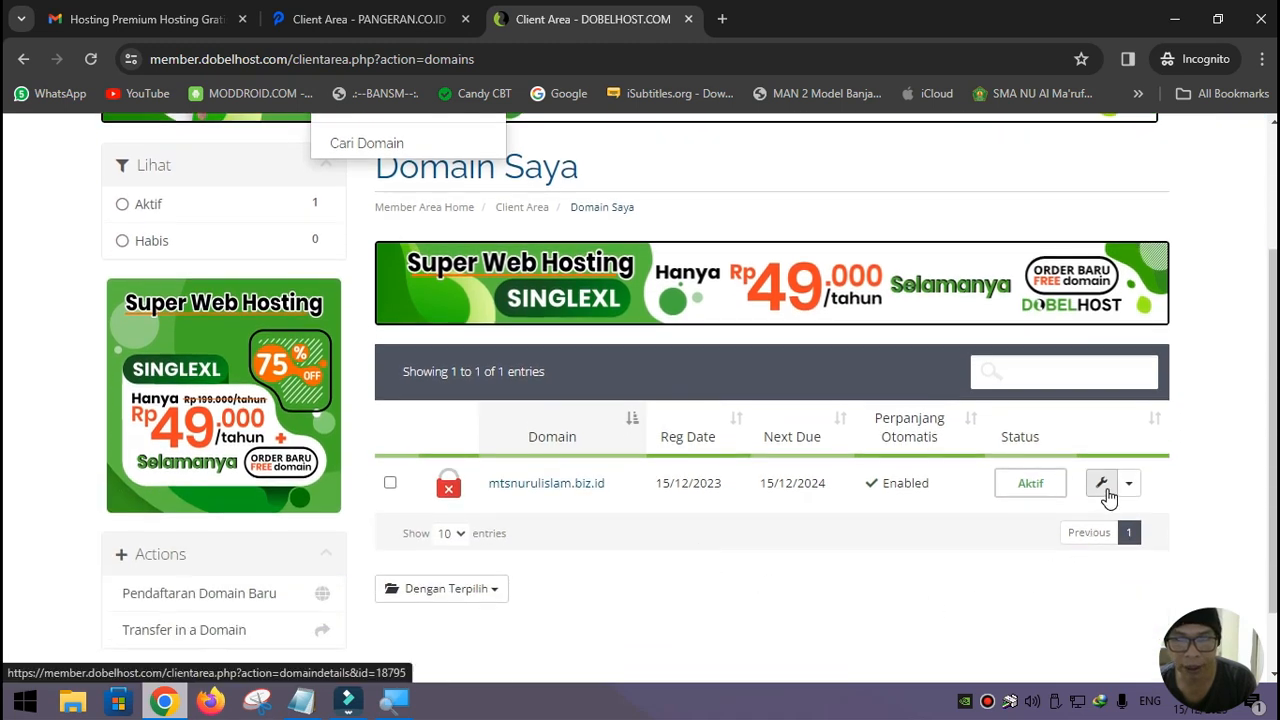
{"action": "left_click", "coordinate": [1106, 492]}
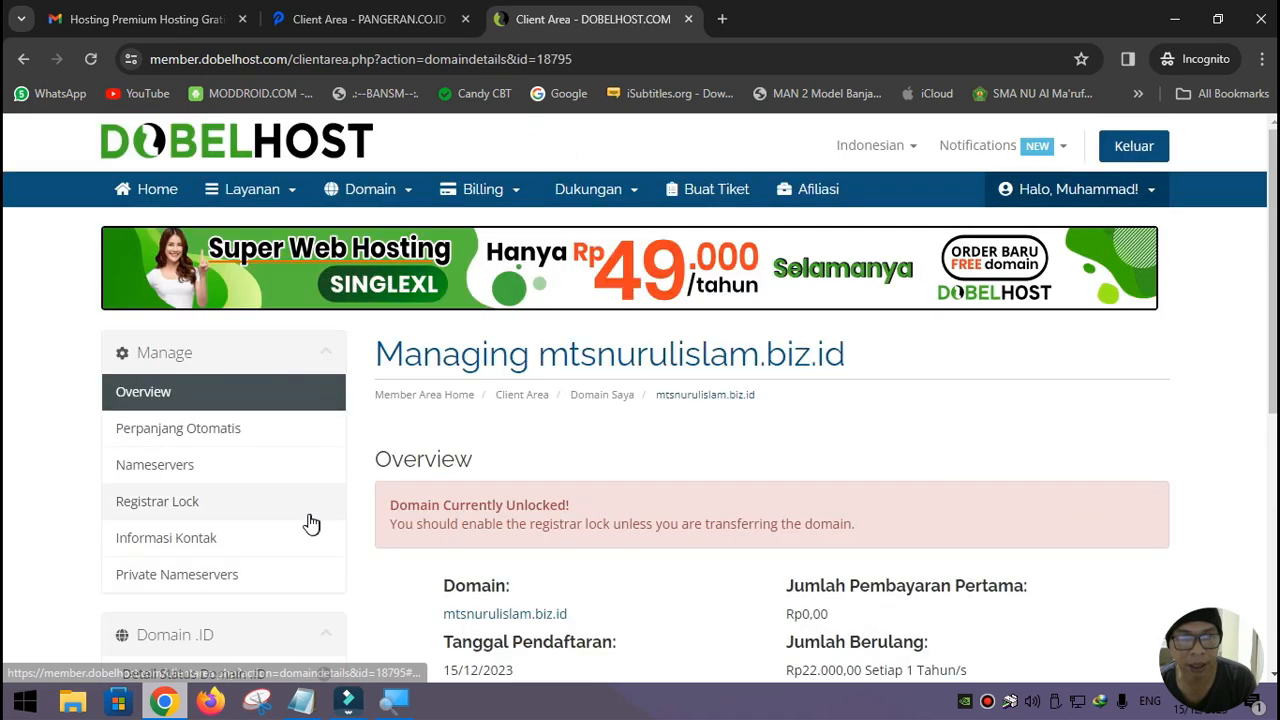
{"action": "scroll", "coordinate": [312, 522], "scroll_direction": "down", "scroll_amount": 1}
{"action": "left_click", "coordinate": [189, 378]}
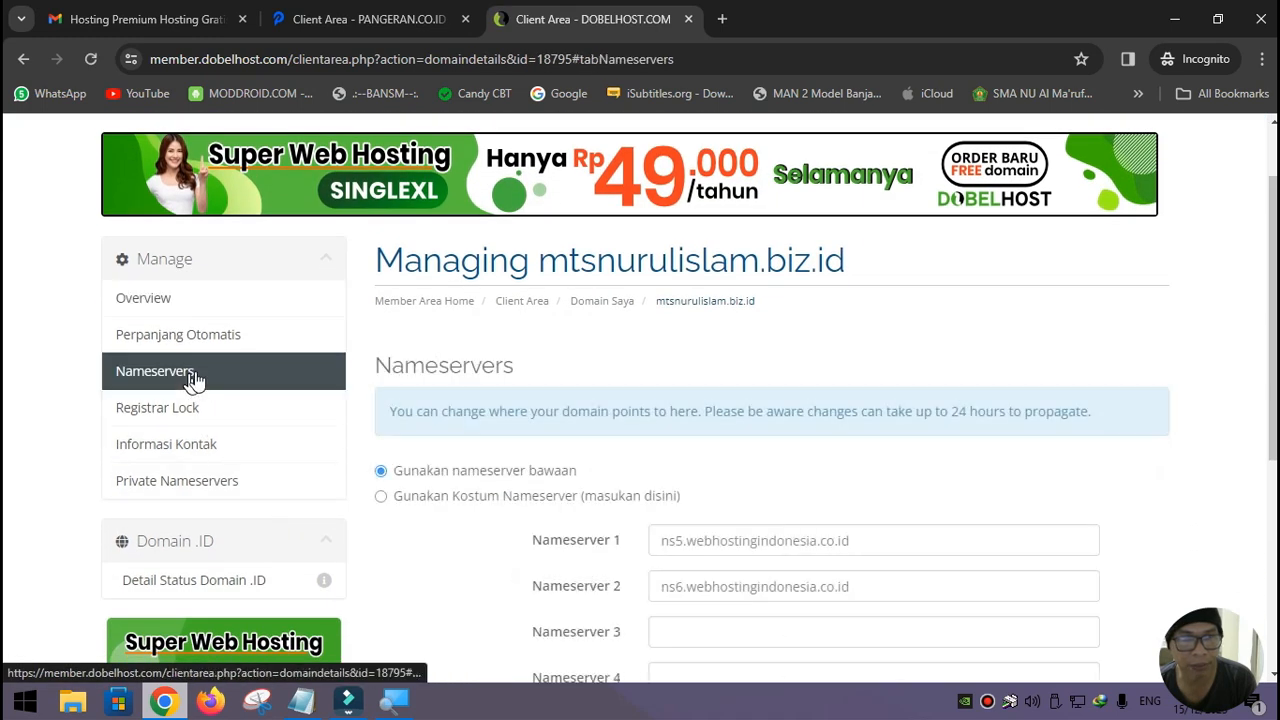
{"action": "scroll", "coordinate": [570, 505], "scroll_direction": "down", "scroll_amount": 1}
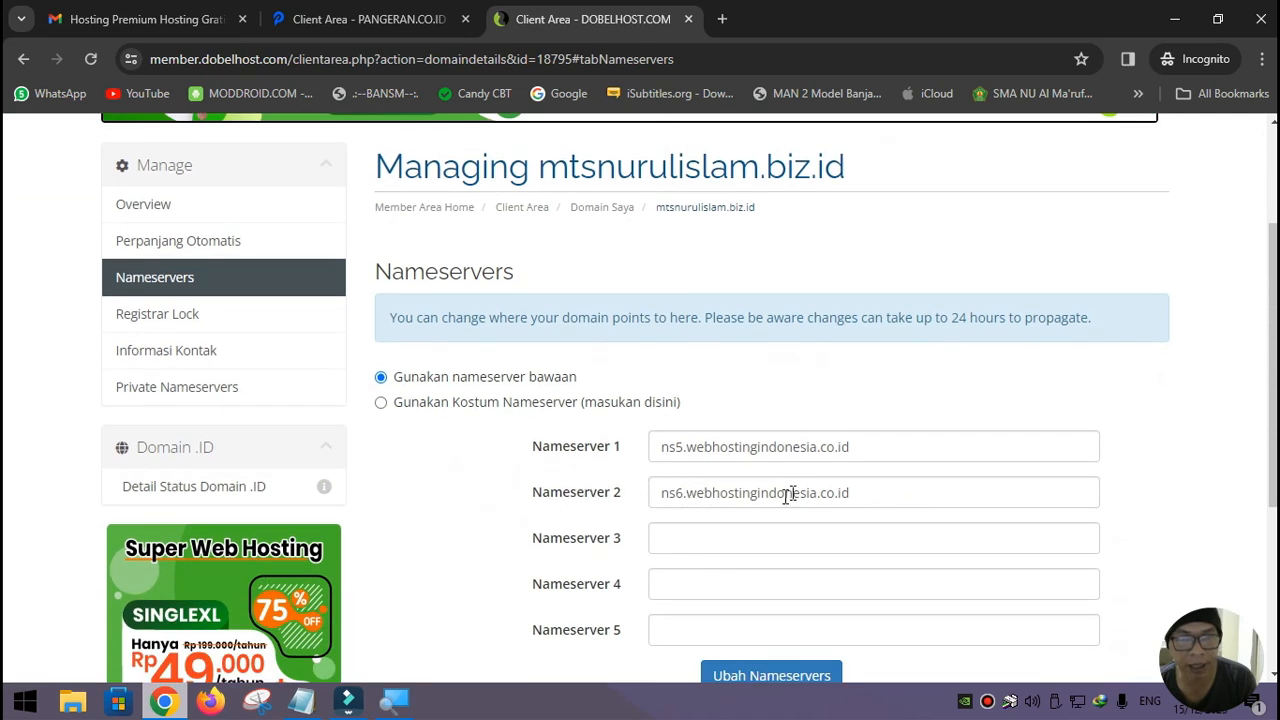
- Choose Gunakan Kostum Nameserver, enter ns1.pangeranserver.com and ns2.pangeranserver.com, and submit Ubah Nameservers
{"action": "left_click", "coordinate": [382, 404]}
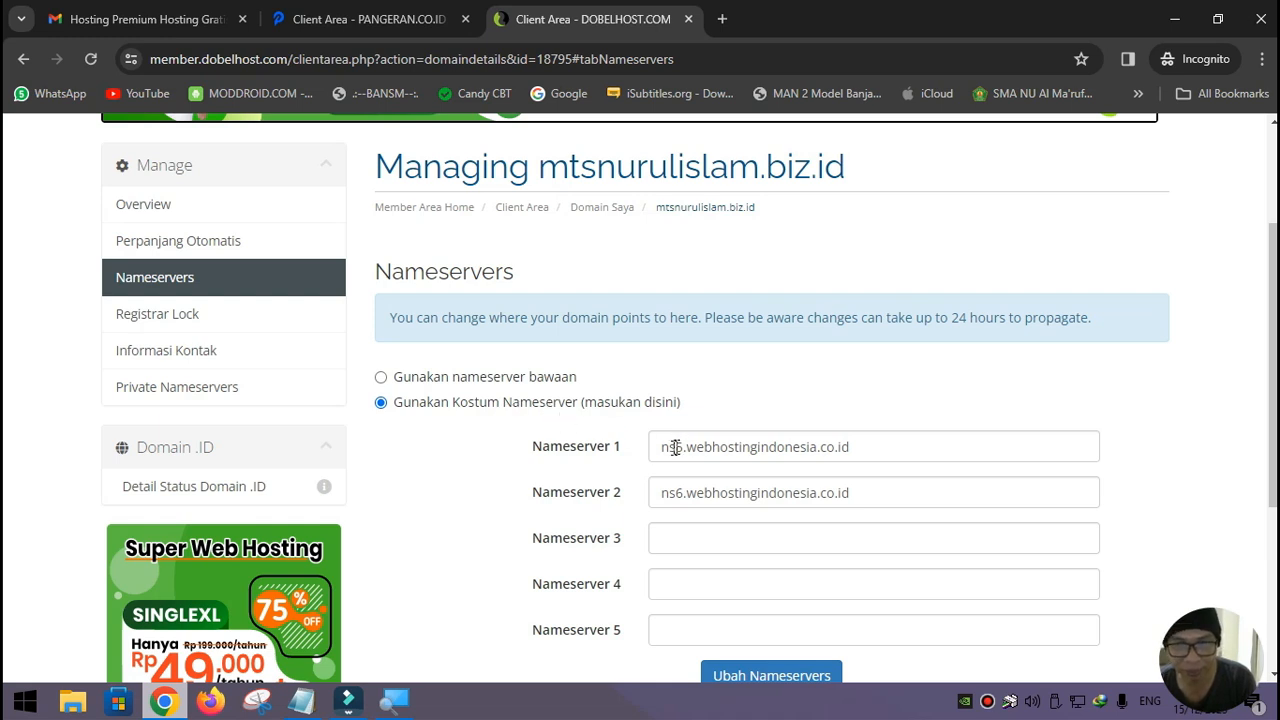
{"action": "left_click_drag", "start_coordinate": [661, 447], "coordinate": [891, 452]}
{"action": "key", "text": "ctrl+v"}
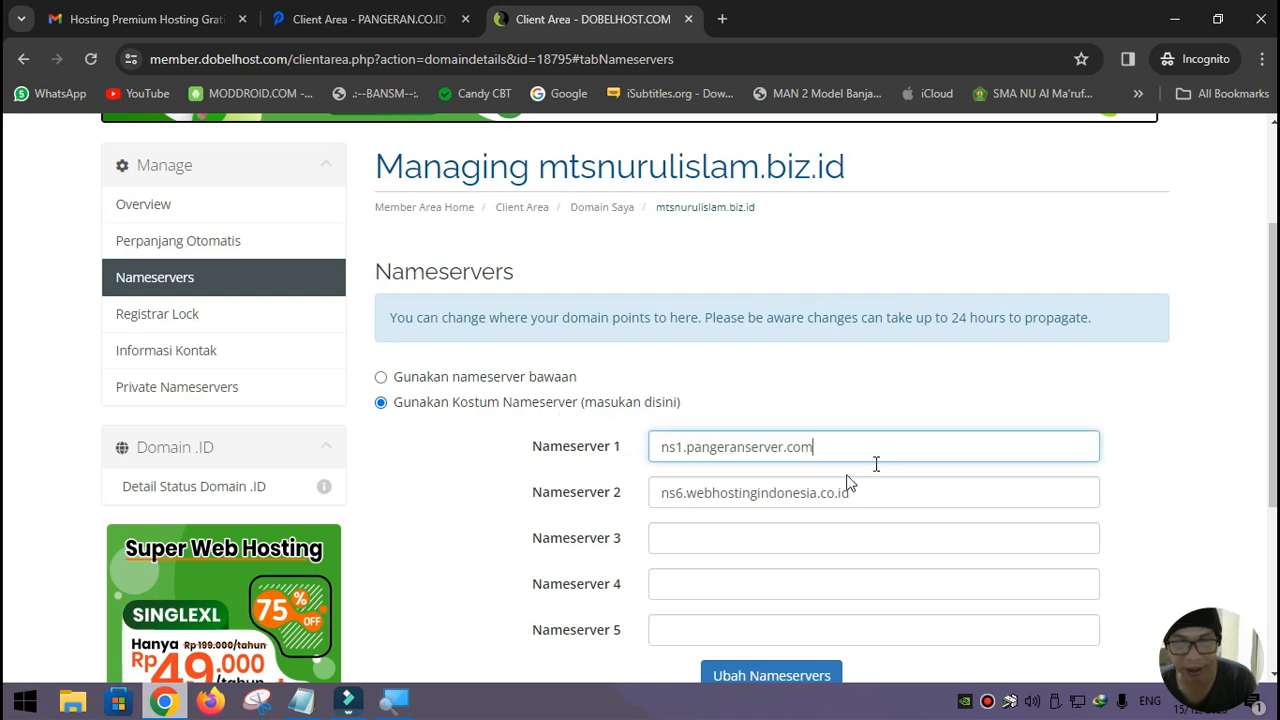
{"action": "left_click_drag", "start_coordinate": [660, 493], "coordinate": [875, 493]}
{"action": "key", "text": "ctrl+v"}
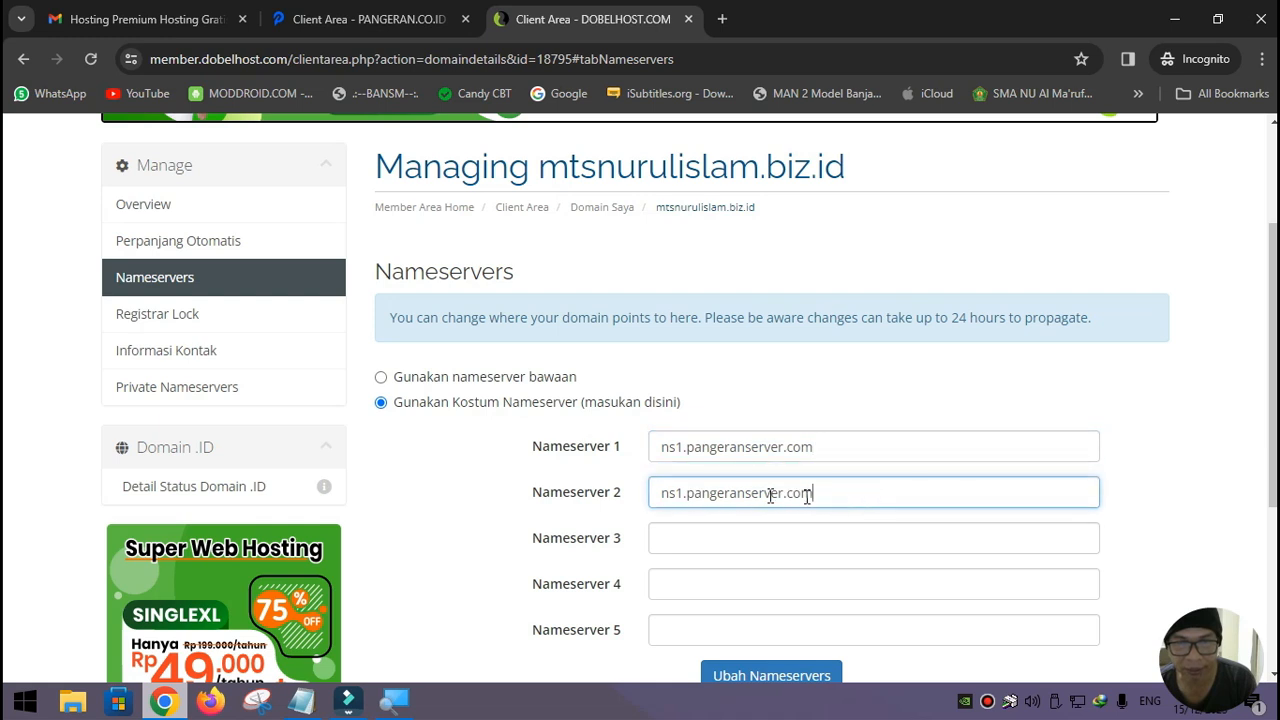
{"action": "left_click", "coordinate": [683, 493]}
{"action": "key", "text": "BackSpace"}
{"action": "type", "text": "2"}
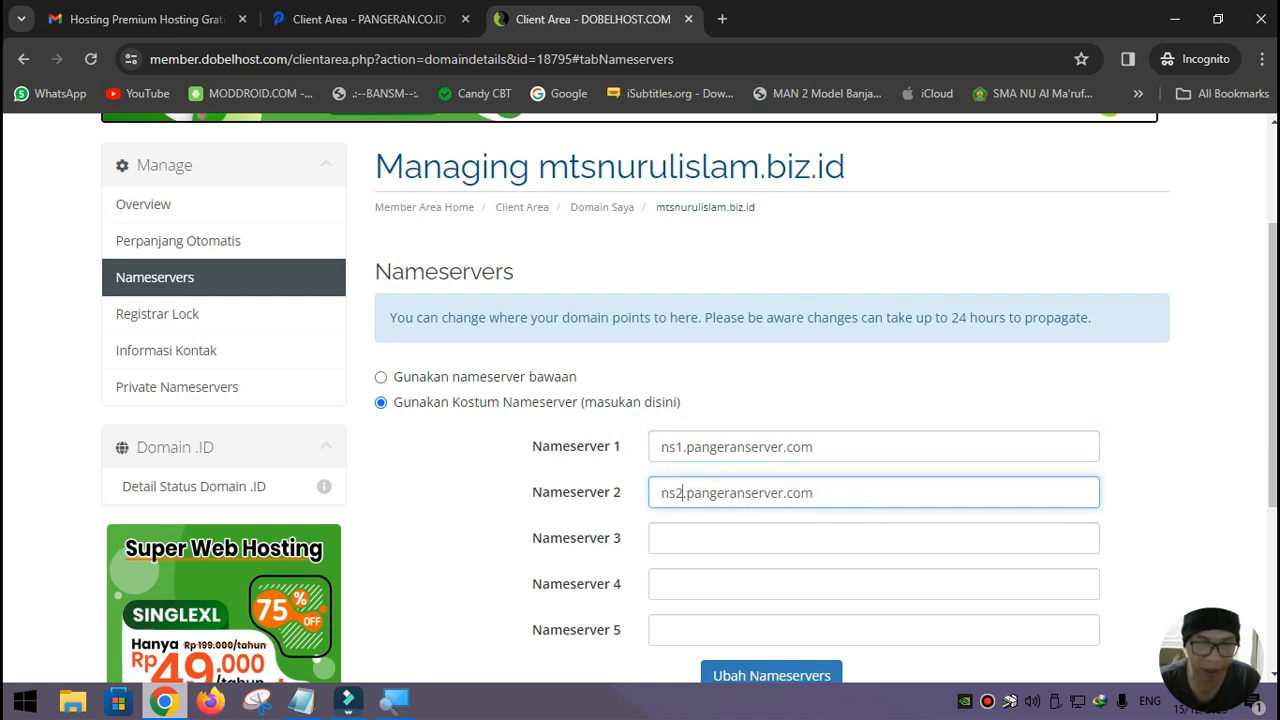
{"action": "scroll", "coordinate": [754, 534], "scroll_direction": "down", "scroll_amount": 1}
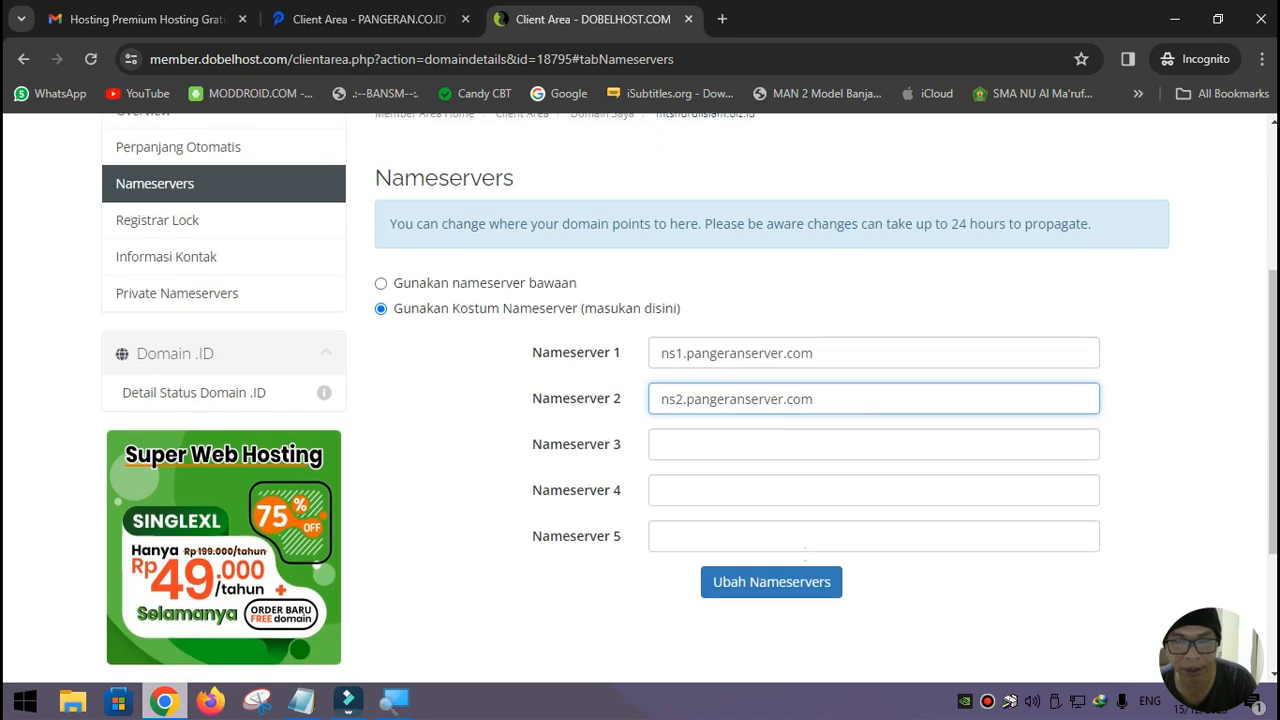
{"action": "left_click", "coordinate": [769, 585]}
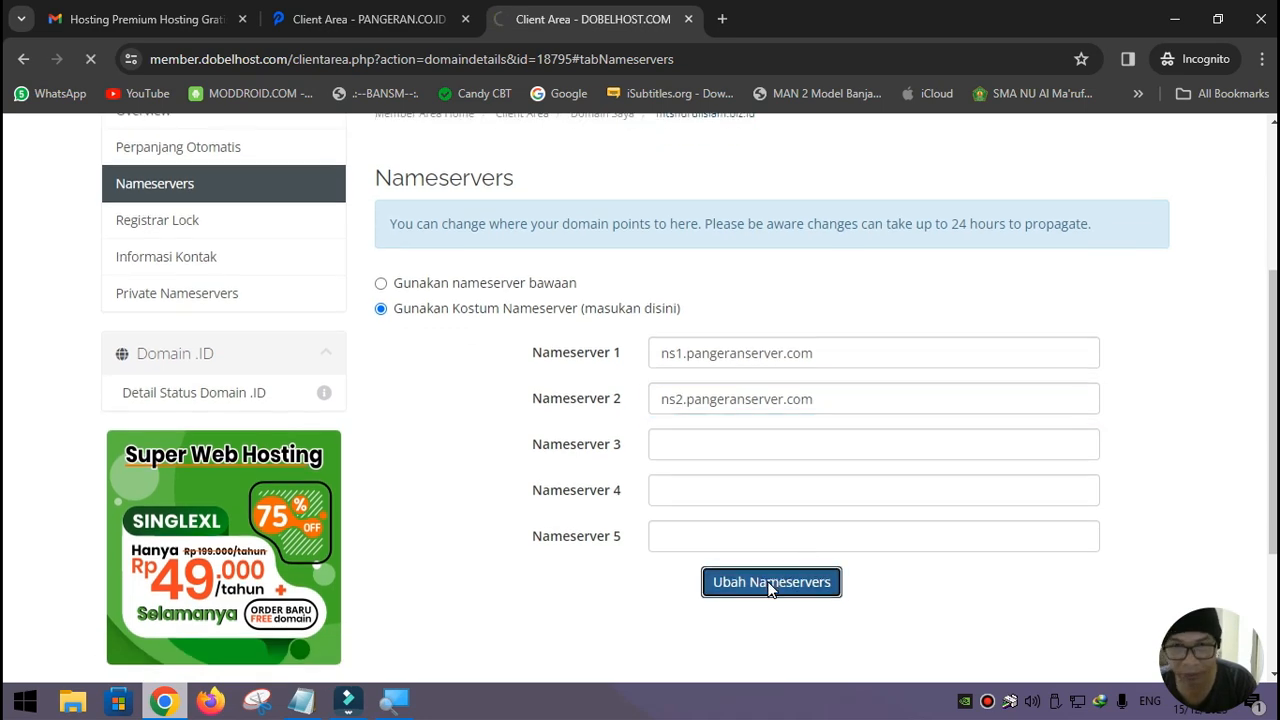
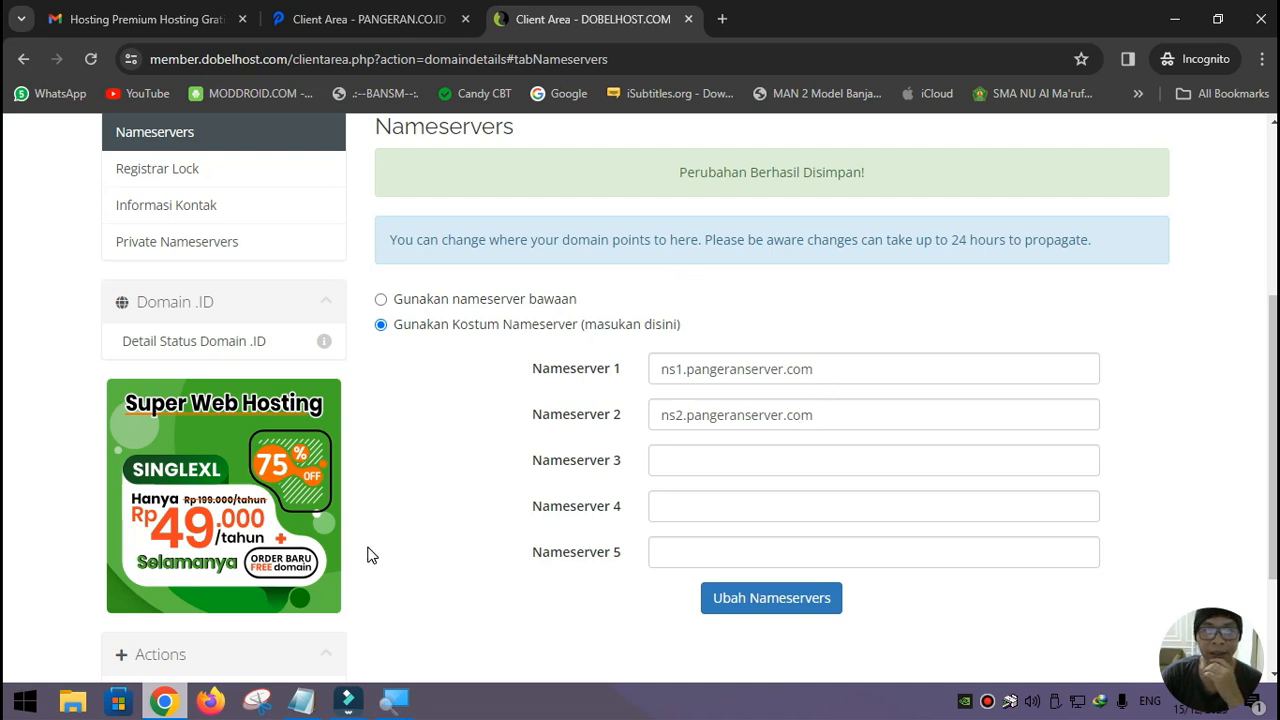
- Copy the domain mtsnurulislam.biz.id from the Notepad notes, then set the notes aside
{"action": "left_click", "coordinate": [301, 700]}
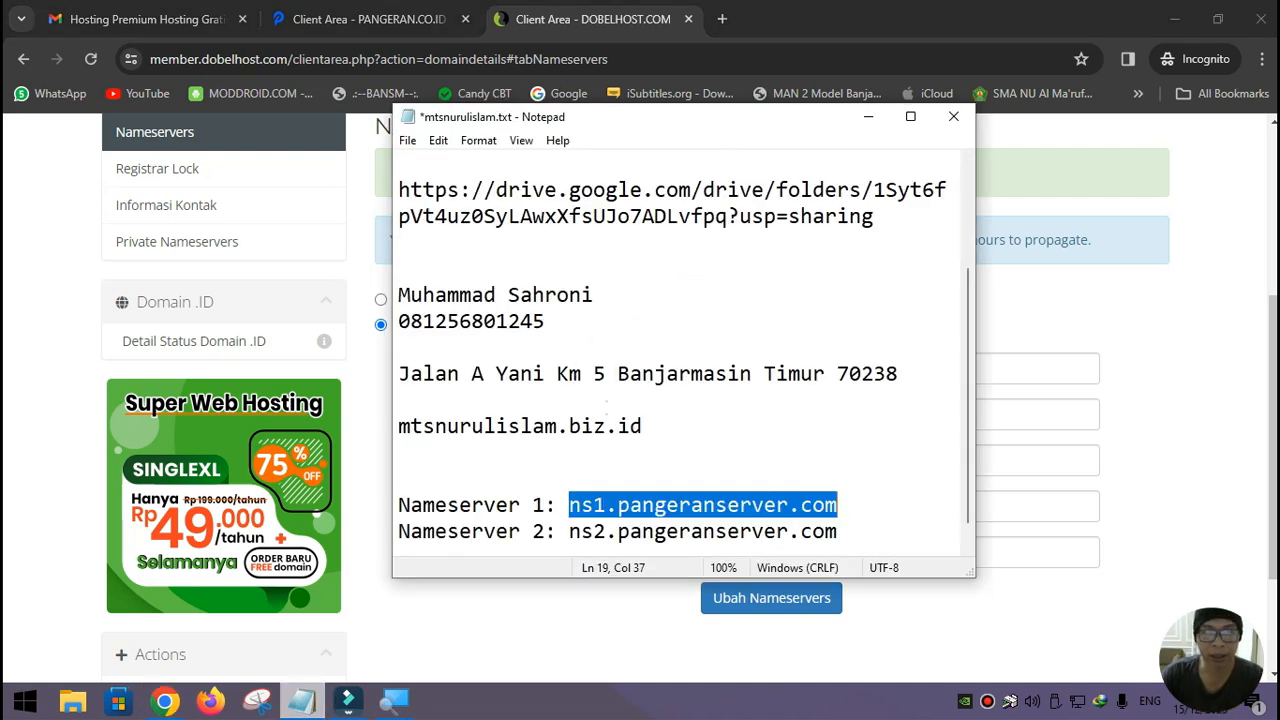
{"action": "scroll", "coordinate": [600, 400], "scroll_direction": "up", "scroll_amount": 1}
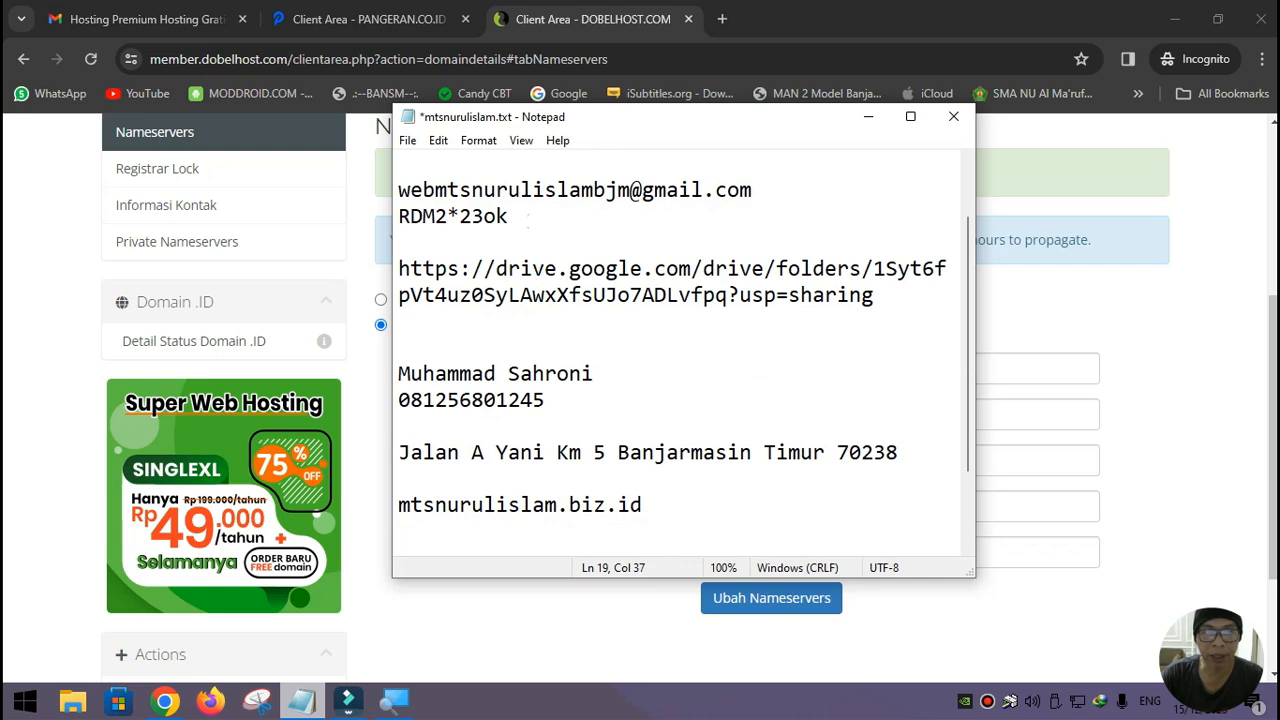
{"action": "scroll", "coordinate": [660, 428], "scroll_direction": "down", "scroll_amount": 2}
{"action": "left_click_drag", "start_coordinate": [642, 400], "coordinate": [398, 400]}
{"action": "key", "text": "ctrl+c"}
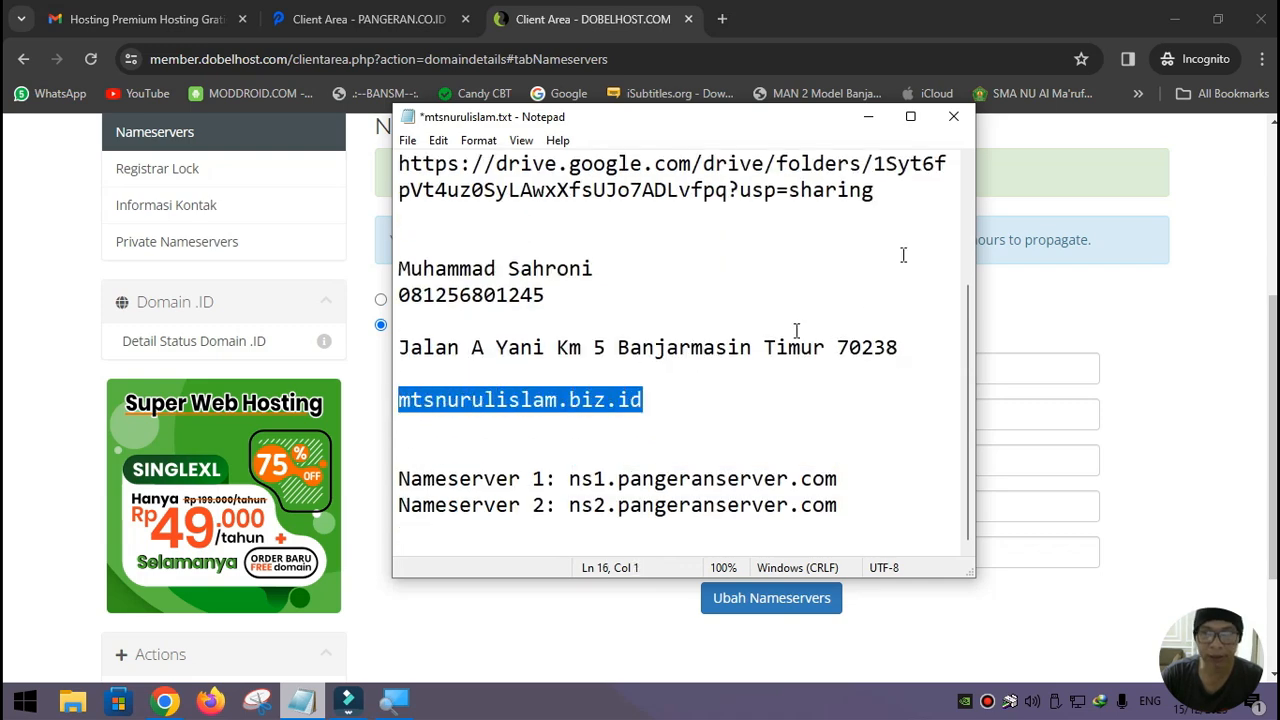
{"action": "left_click", "coordinate": [870, 117]}
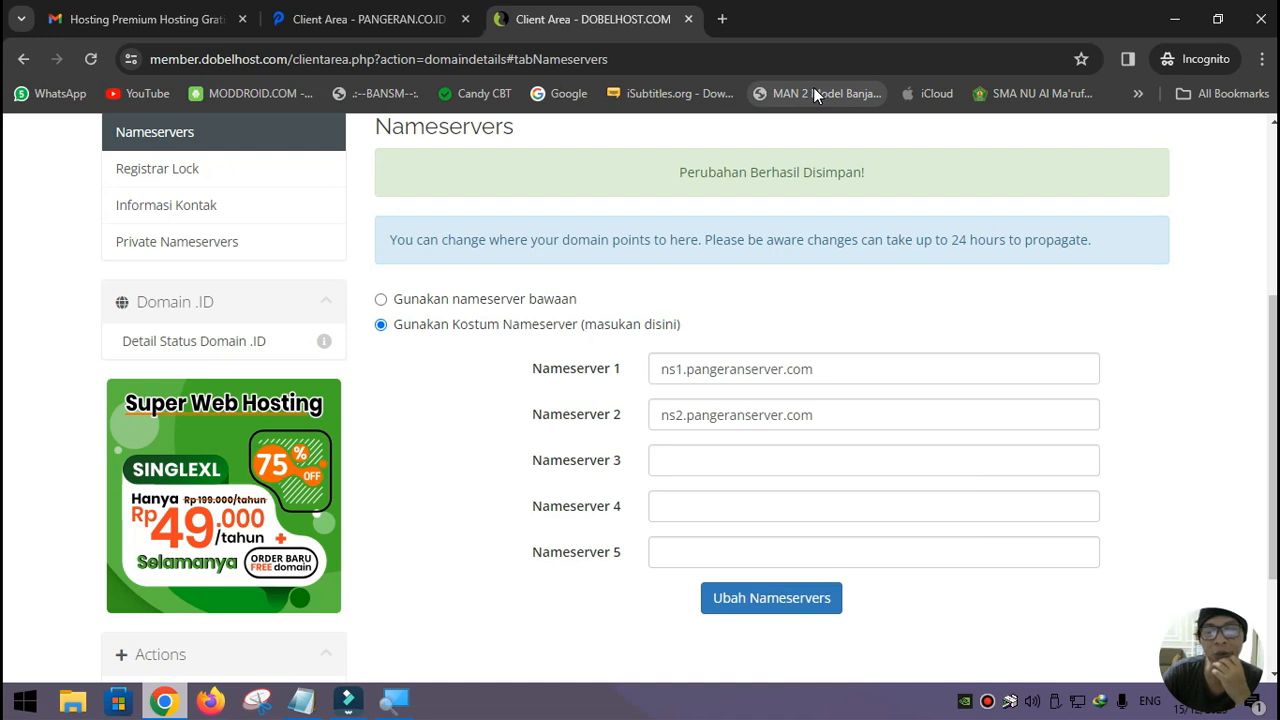
- Run a DNSChecker.org A-record propagation lookup for the pasted domain mtsnurulislam.biz.id
{"action": "left_click", "coordinate": [721, 22]}
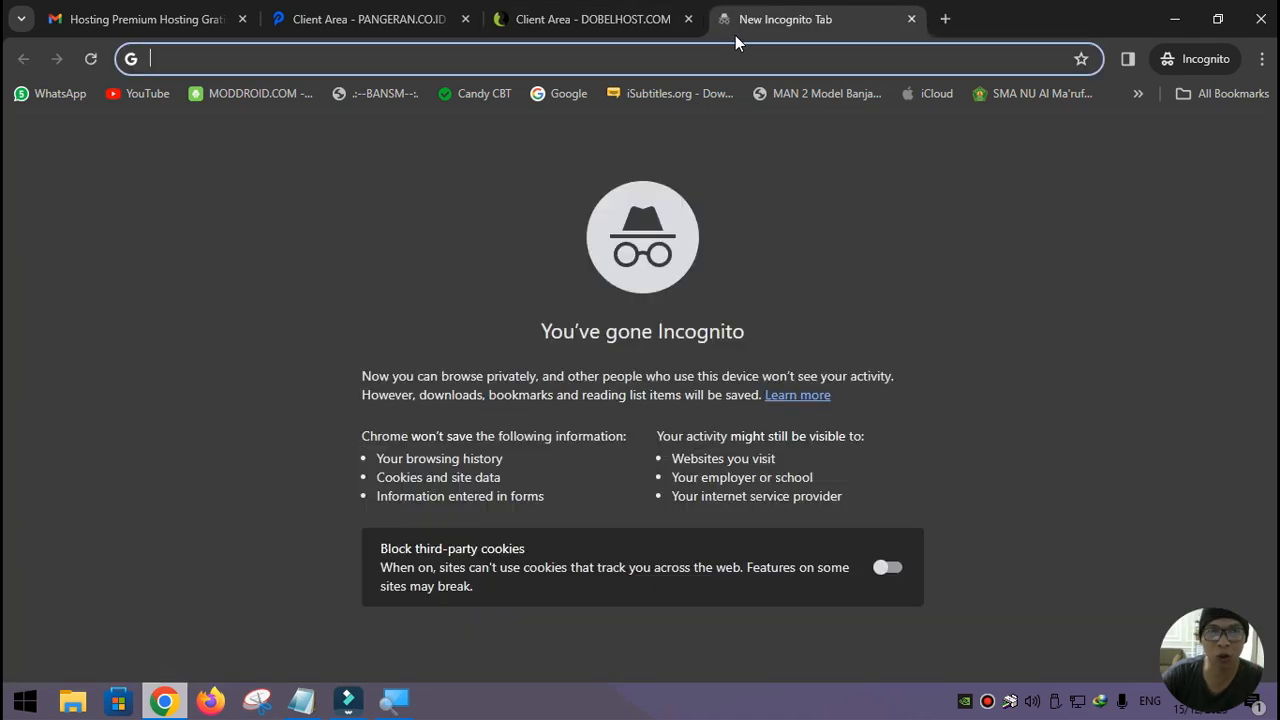
{"action": "type", "text": "dn"}
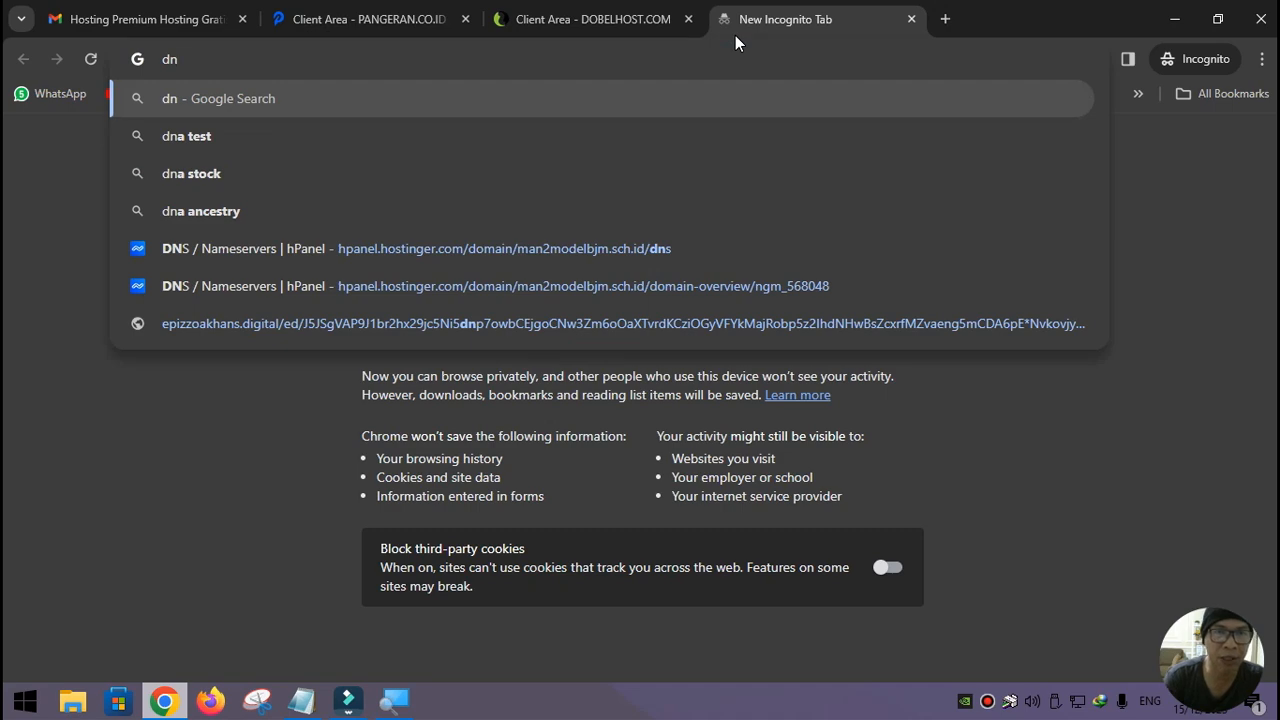
{"action": "type", "text": "s"}
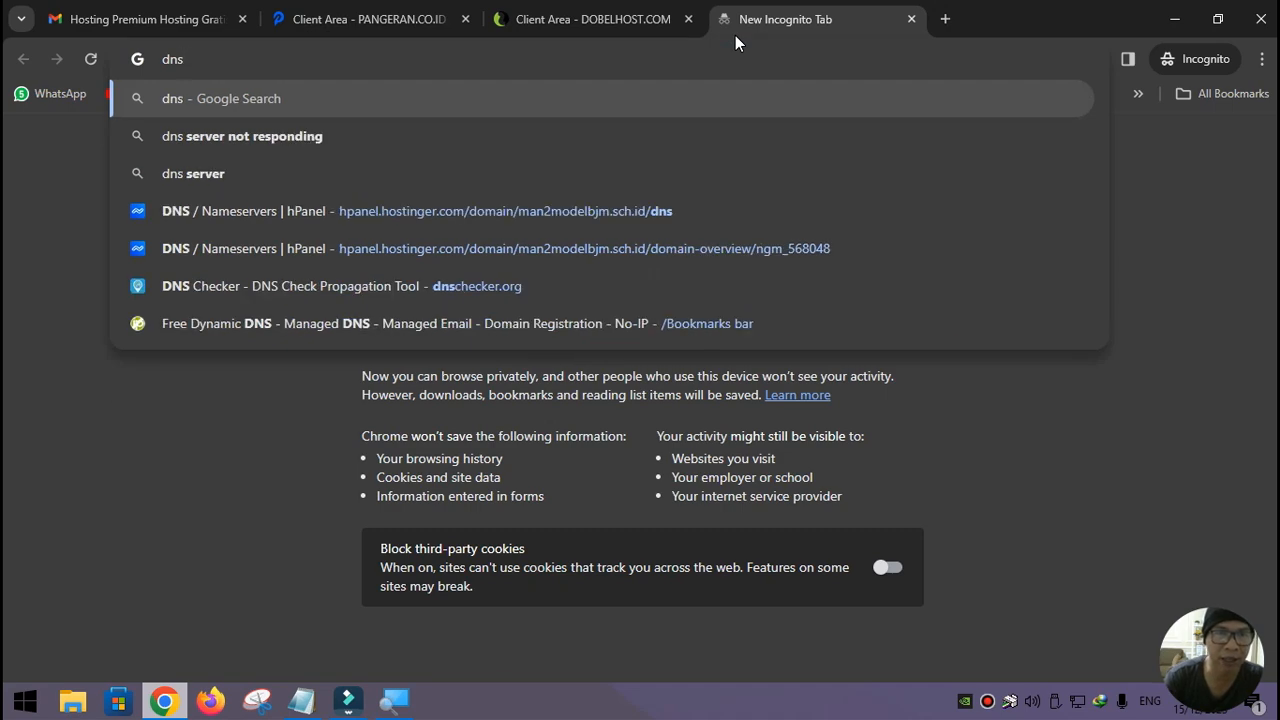
{"action": "left_click", "coordinate": [608, 286]}
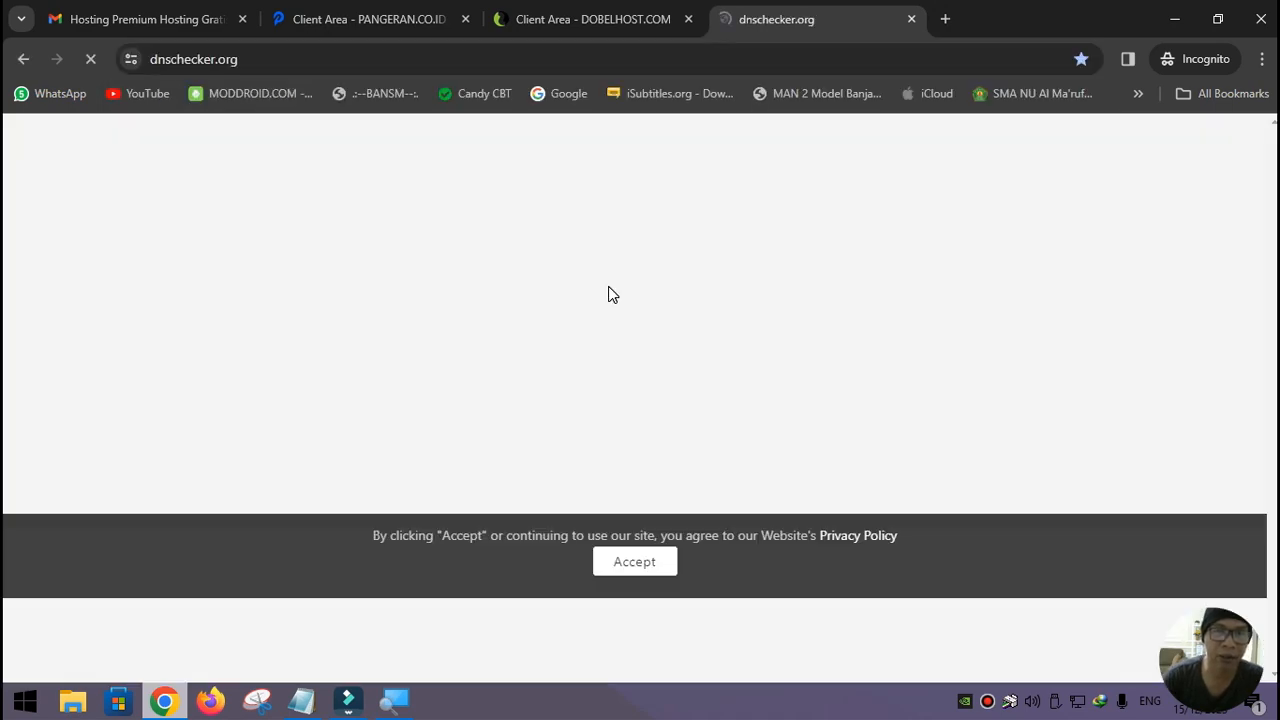
{"action": "left_click", "coordinate": [648, 563]}
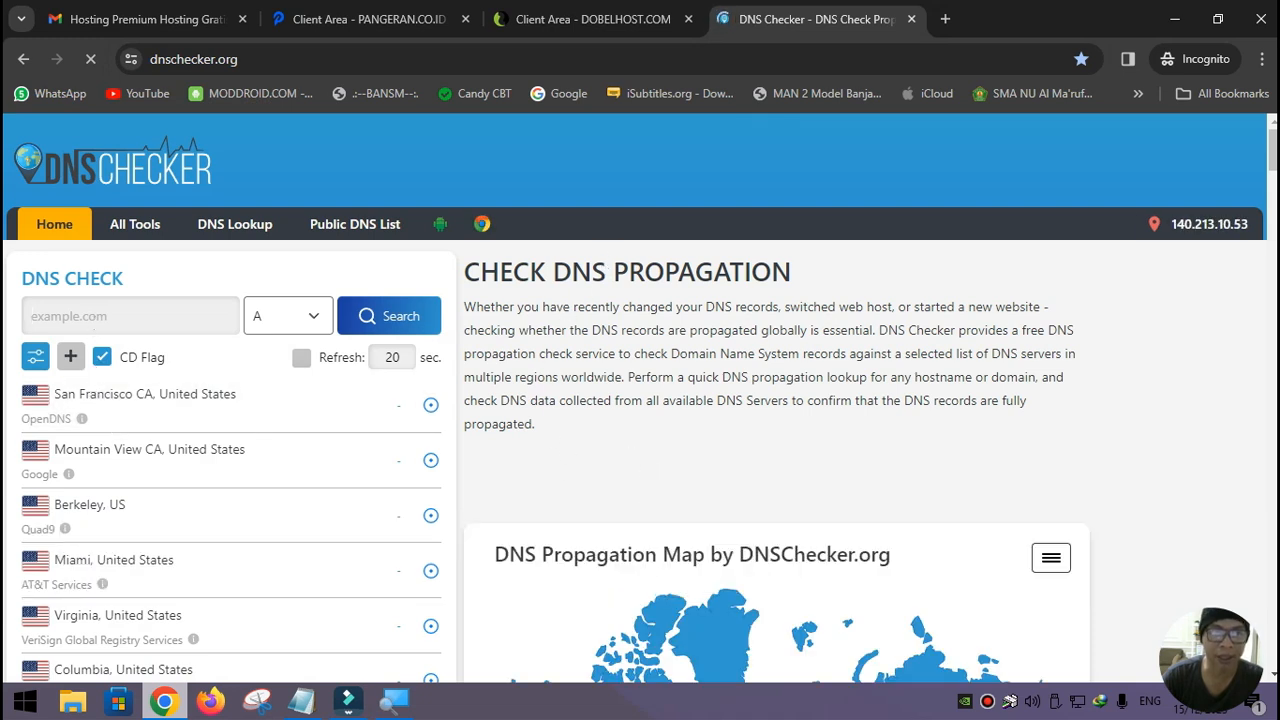
{"action": "key", "text": "ctrl+v"}
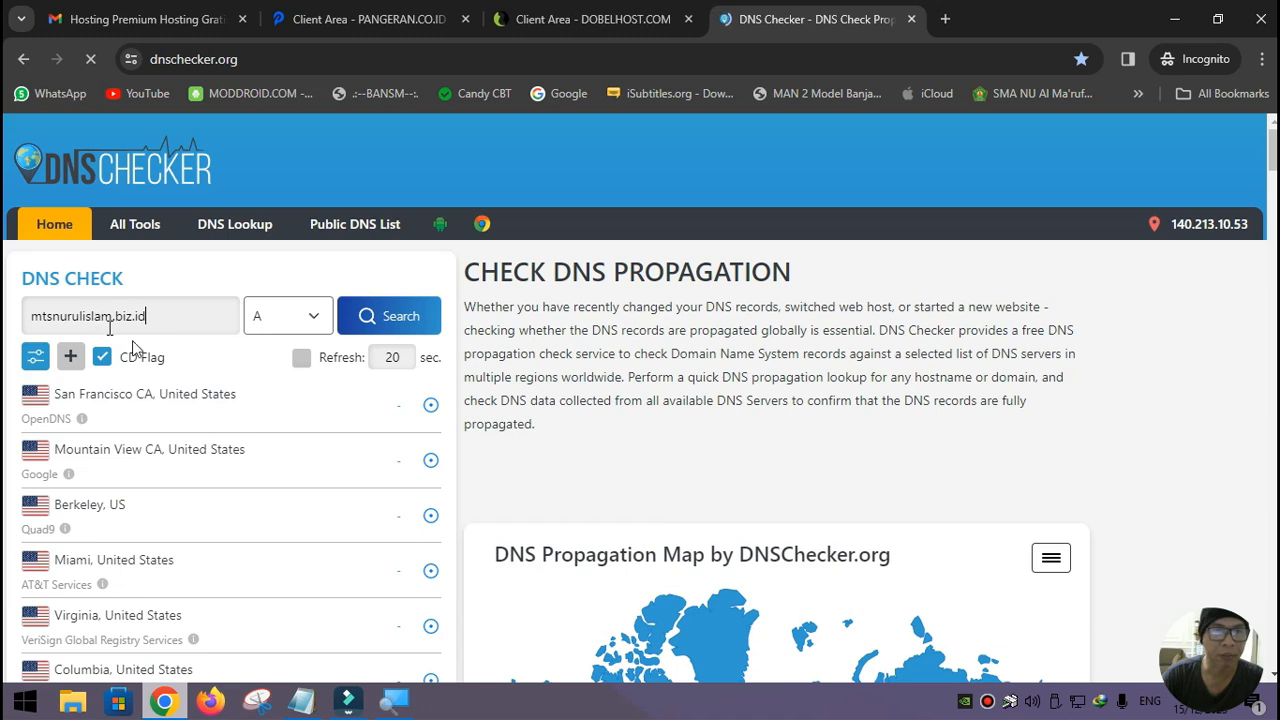
{"action": "left_click", "coordinate": [390, 317]}
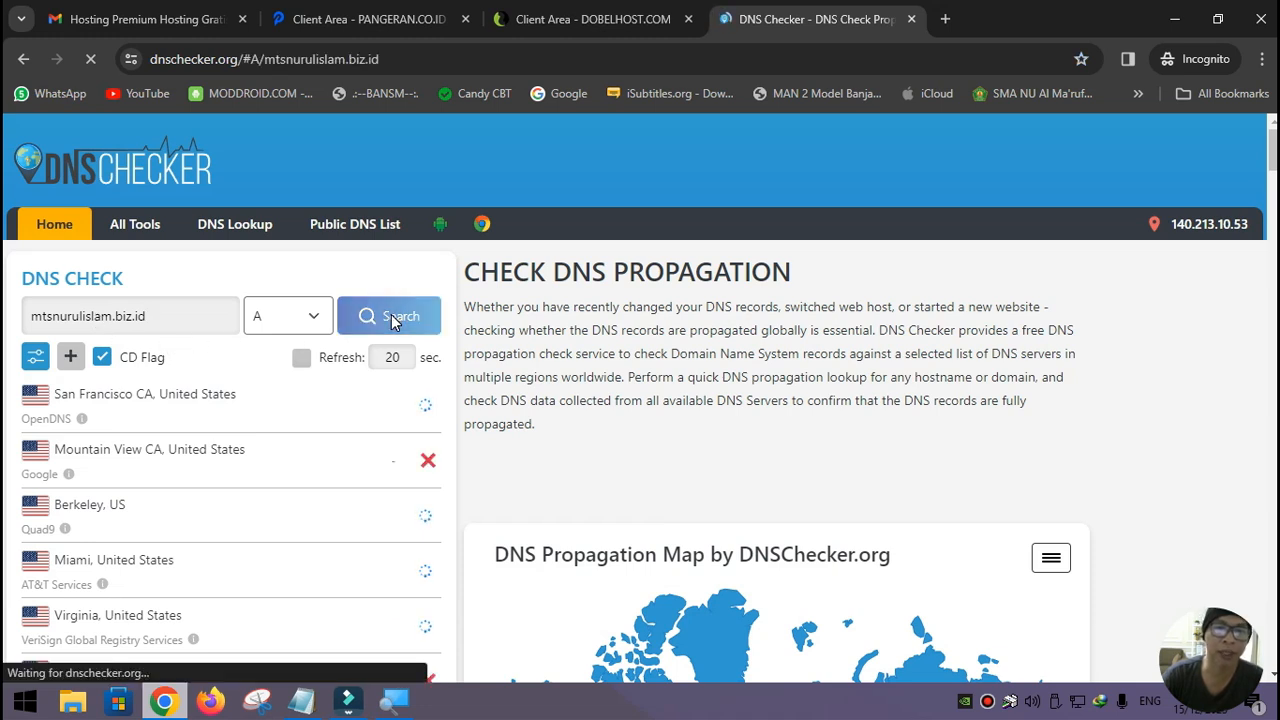
- Compare the still-unresolved lookup results with the DOBELHOST nameserver page and the notes
{"action": "scroll", "coordinate": [418, 491], "scroll_direction": "down", "scroll_amount": 4}
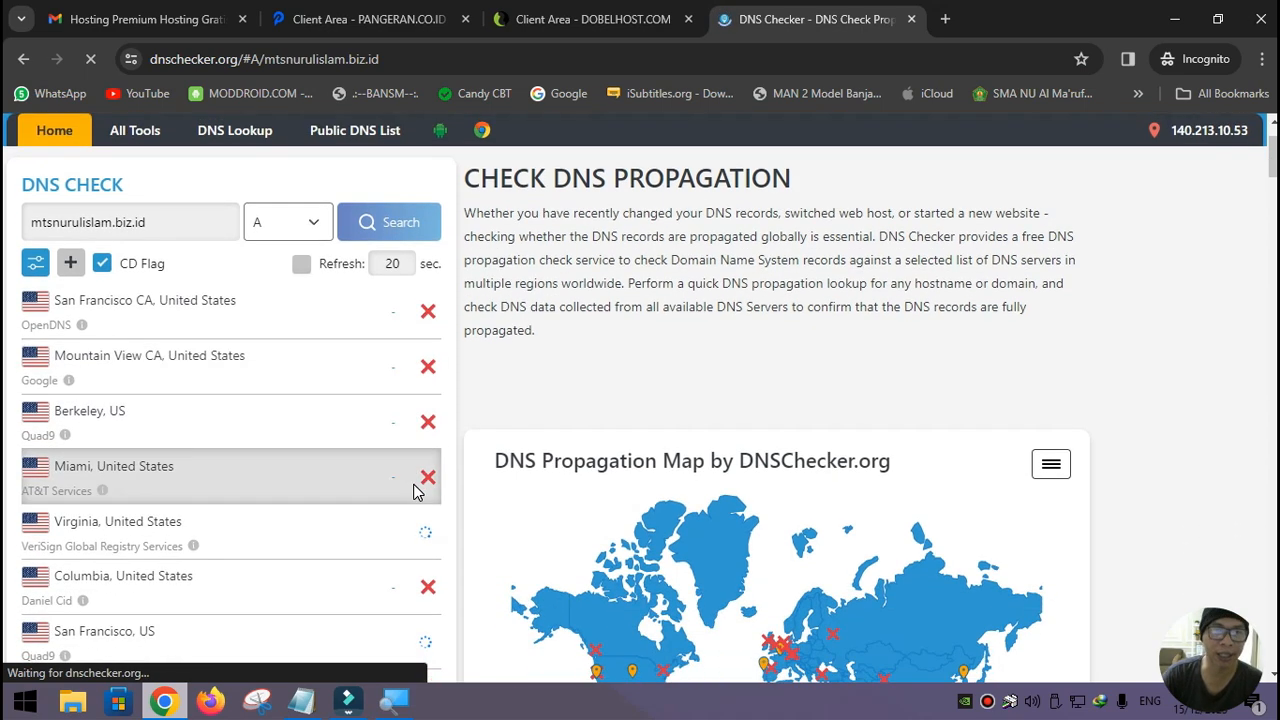
{"action": "scroll", "coordinate": [418, 491], "scroll_direction": "up", "scroll_amount": 4}
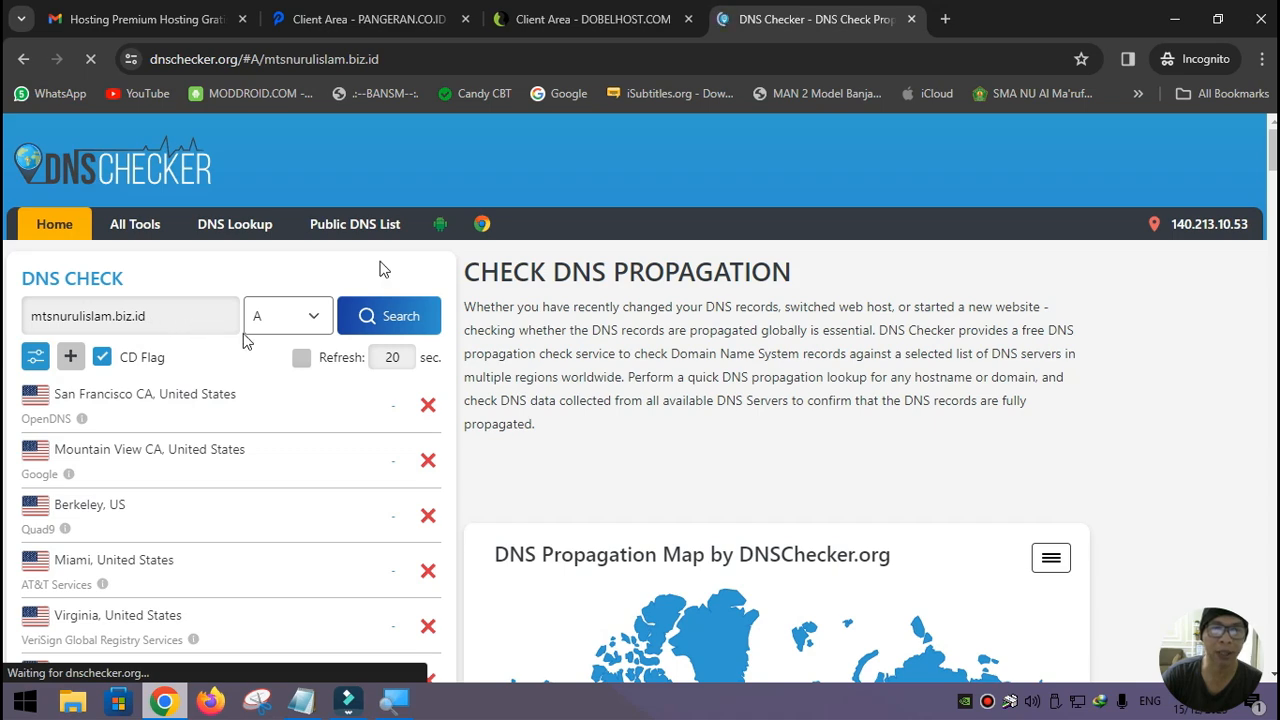
{"action": "left_click", "coordinate": [566, 20]}
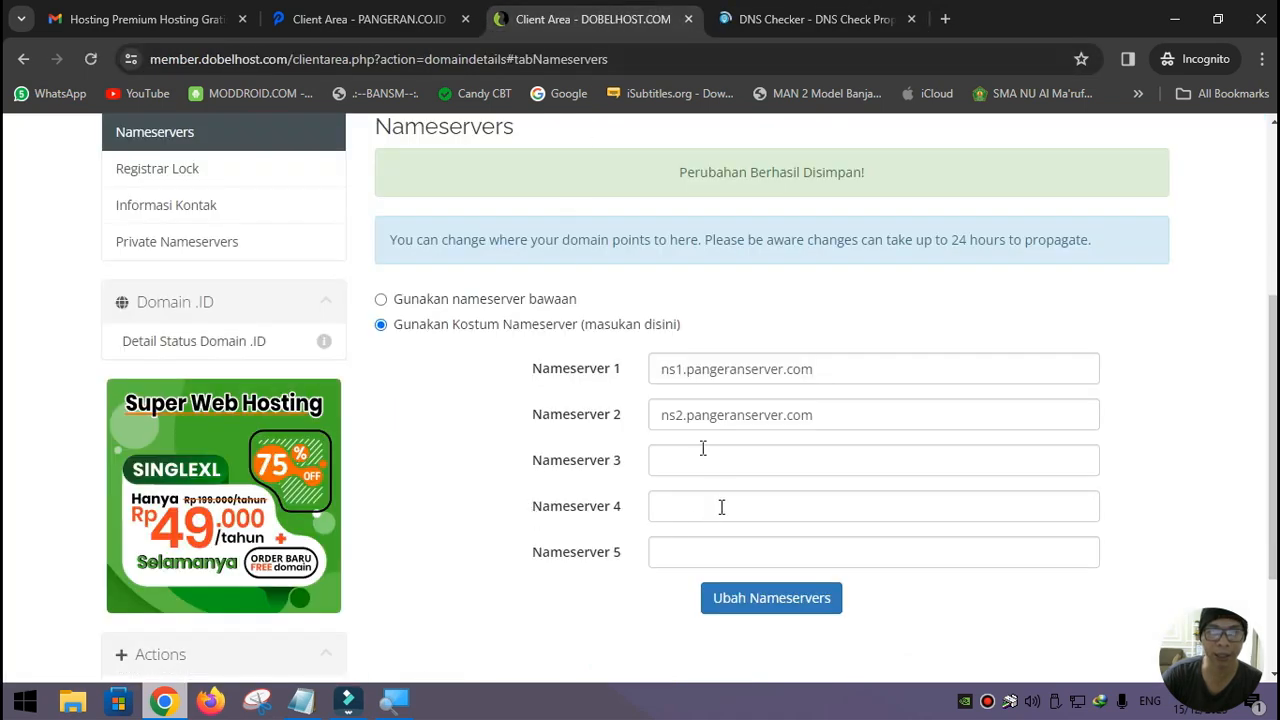
{"action": "scroll", "coordinate": [725, 538], "scroll_direction": "up", "scroll_amount": 2}
{"action": "scroll", "coordinate": [723, 534], "scroll_direction": "down", "scroll_amount": 2}
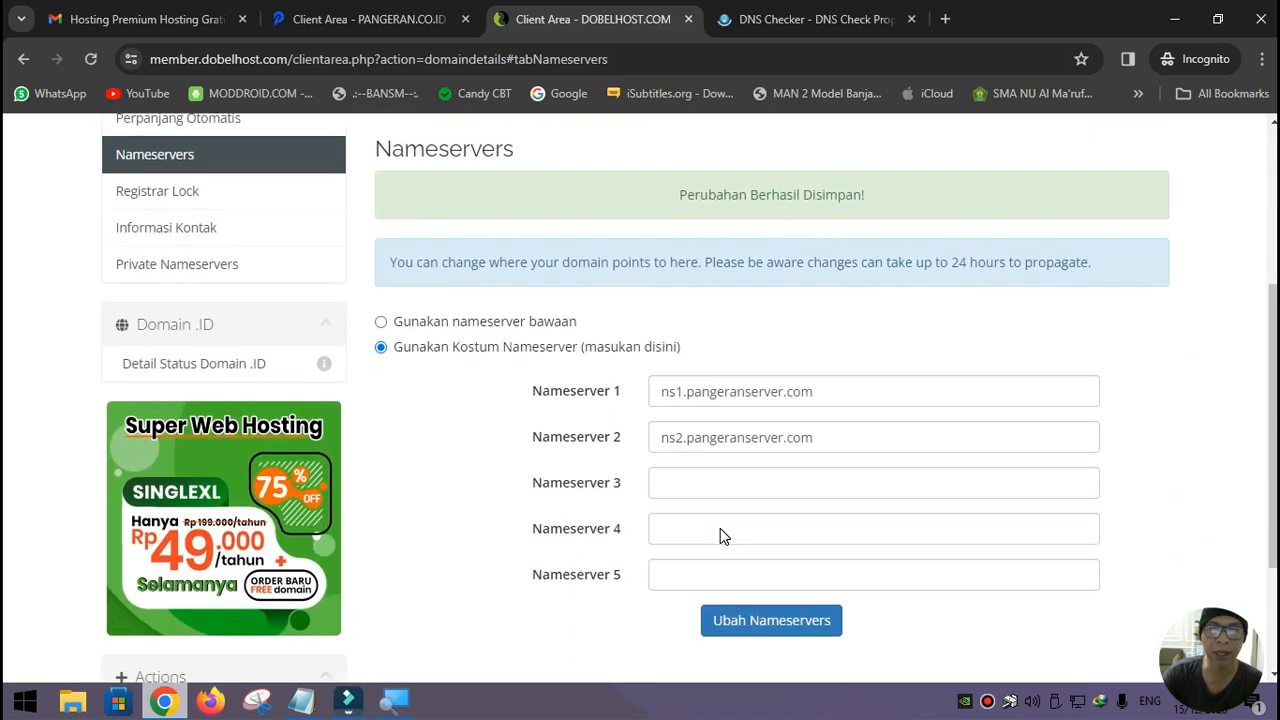
{"action": "left_click", "coordinate": [835, 20]}
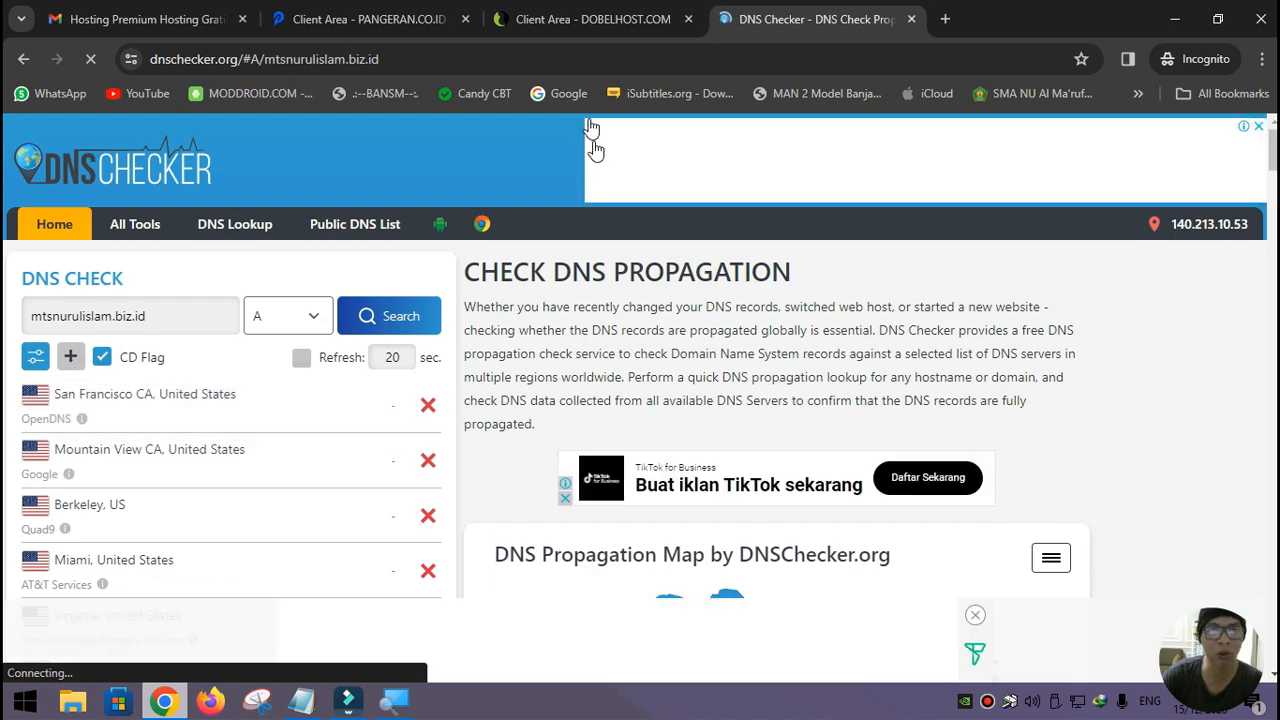
{"action": "left_click", "coordinate": [586, 24]}
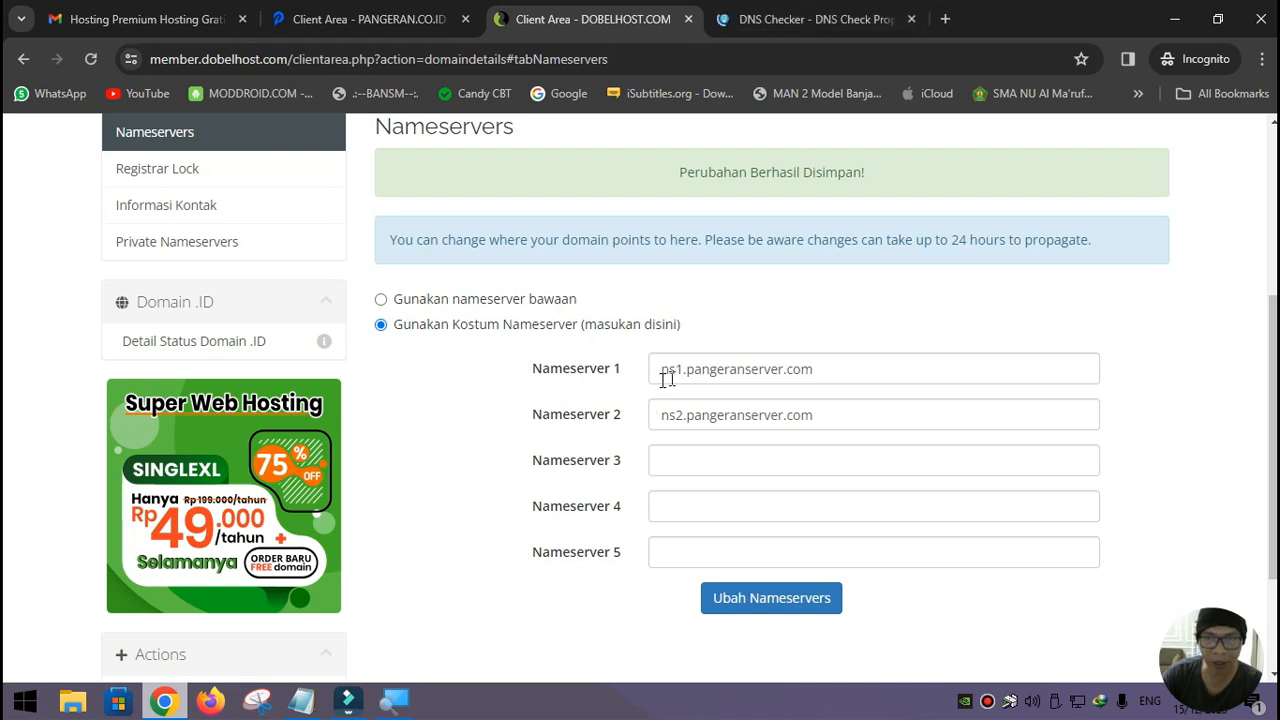
{"action": "left_click", "coordinate": [301, 700]}
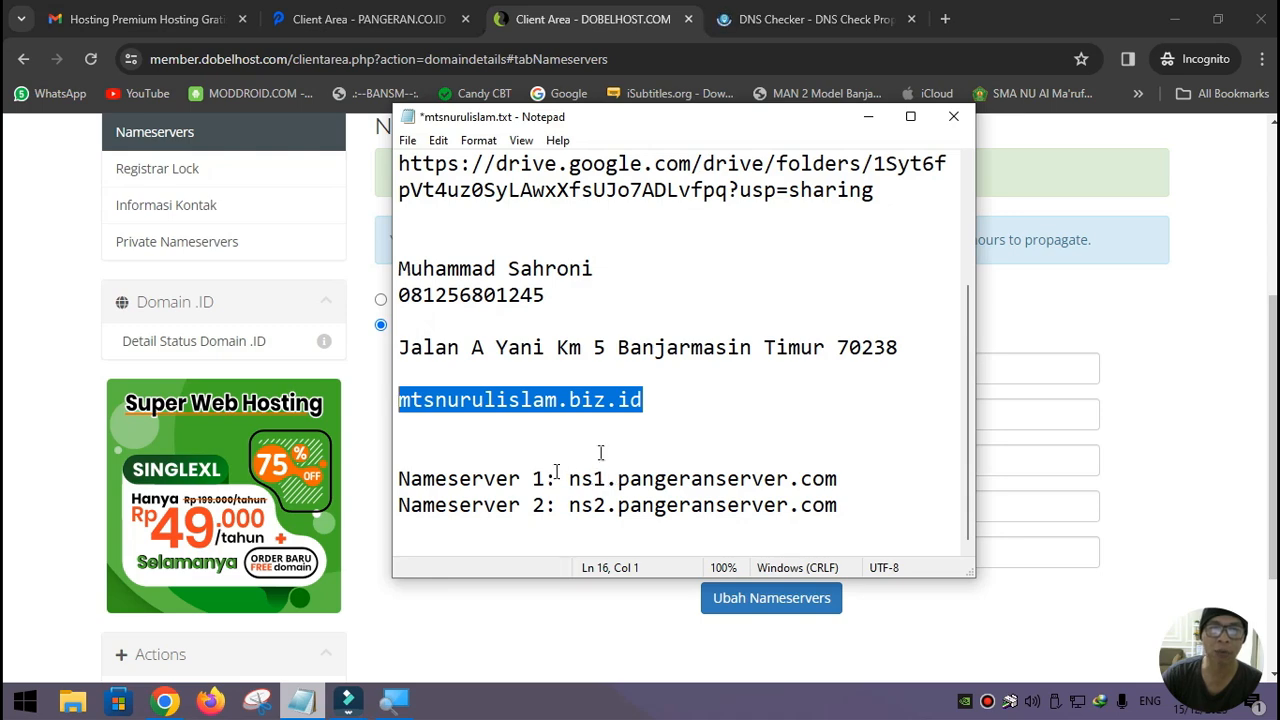
{"action": "left_click", "coordinate": [868, 116]}
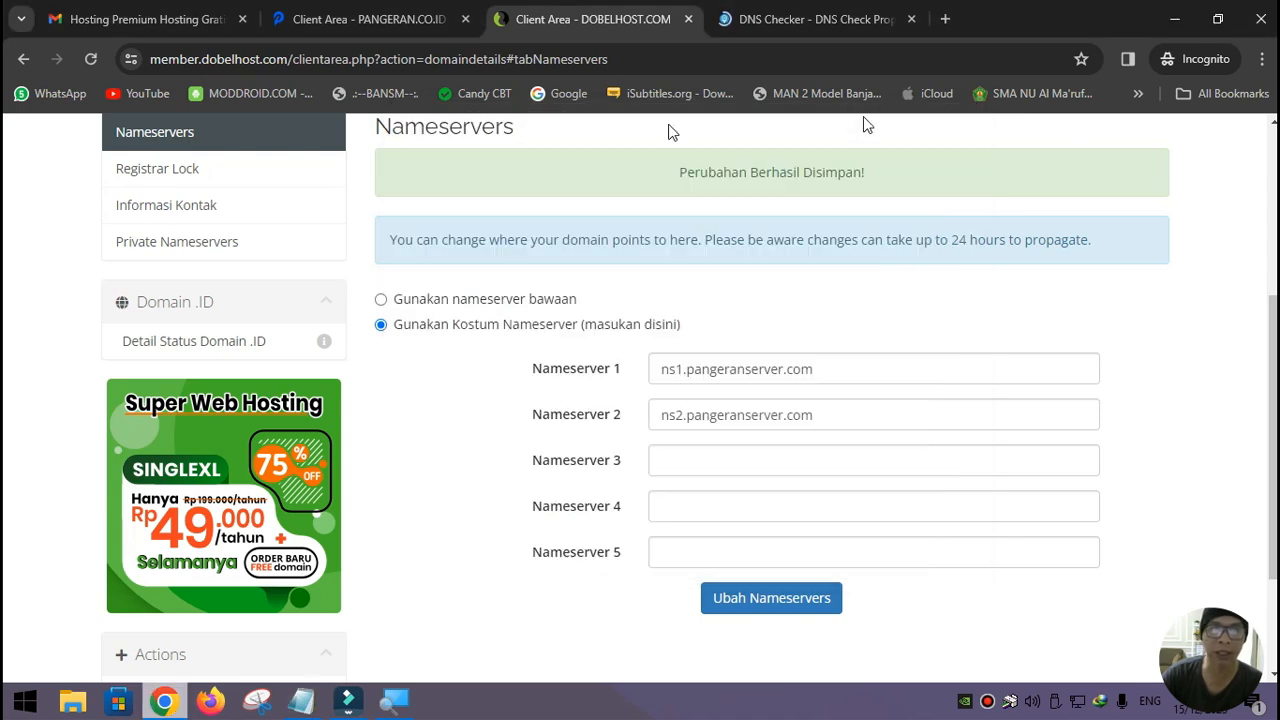
- Replace the notes' nameserver lines with the hosting account and Plesk login details from the activation email
{"action": "left_click", "coordinate": [140, 19]}
{"action": "scroll", "coordinate": [628, 537], "scroll_direction": "down", "scroll_amount": 1}
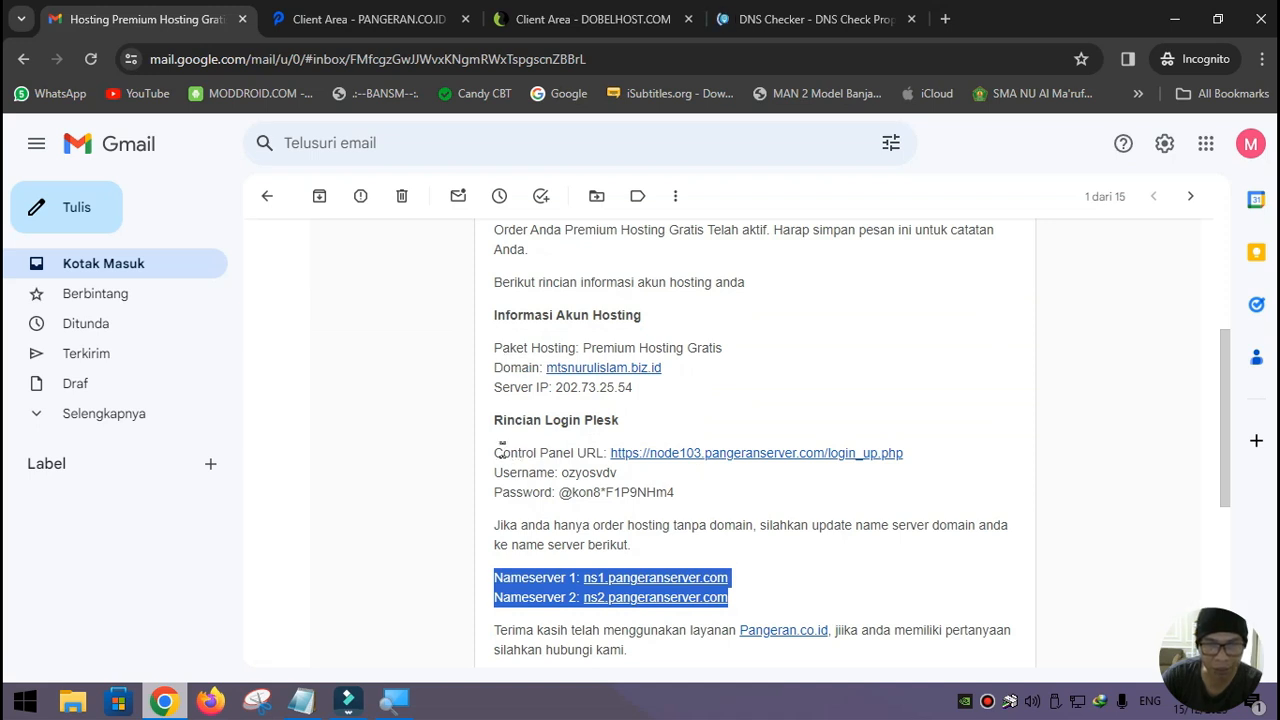
{"action": "left_click_drag", "start_coordinate": [494, 310], "coordinate": [695, 496]}
{"action": "key", "text": "ctrl+c"}
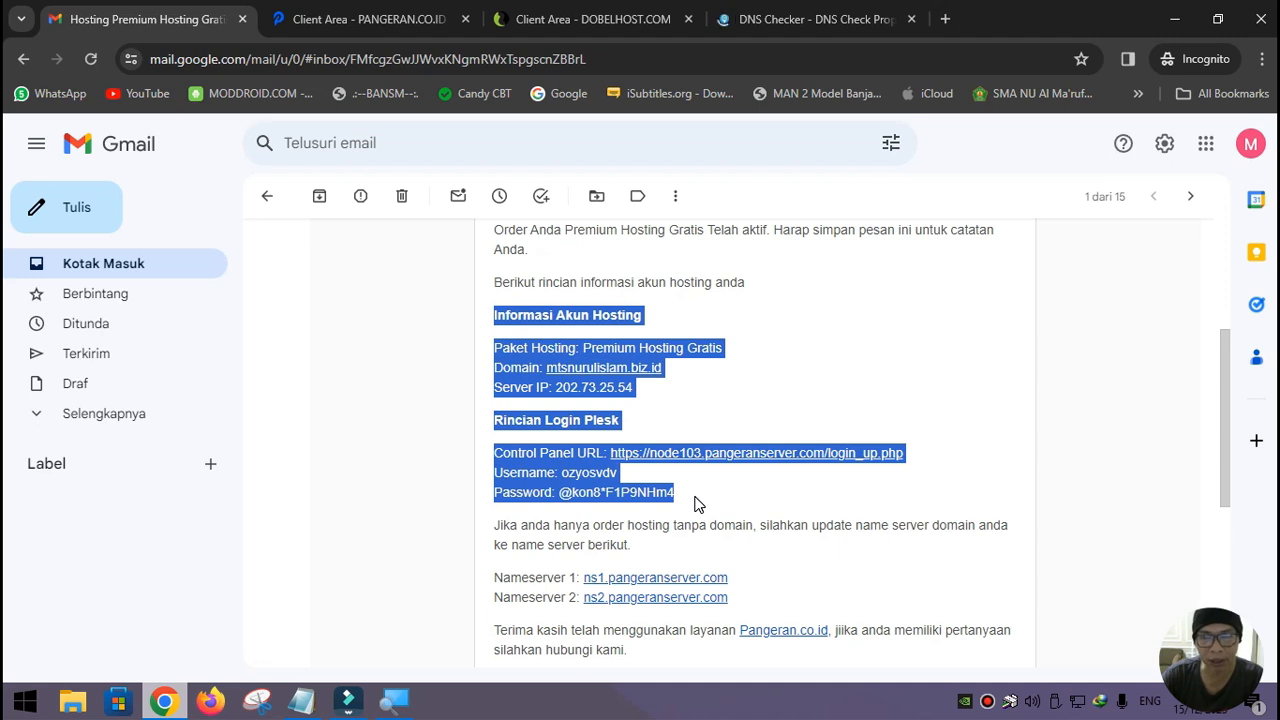
{"action": "left_click", "coordinate": [301, 700]}
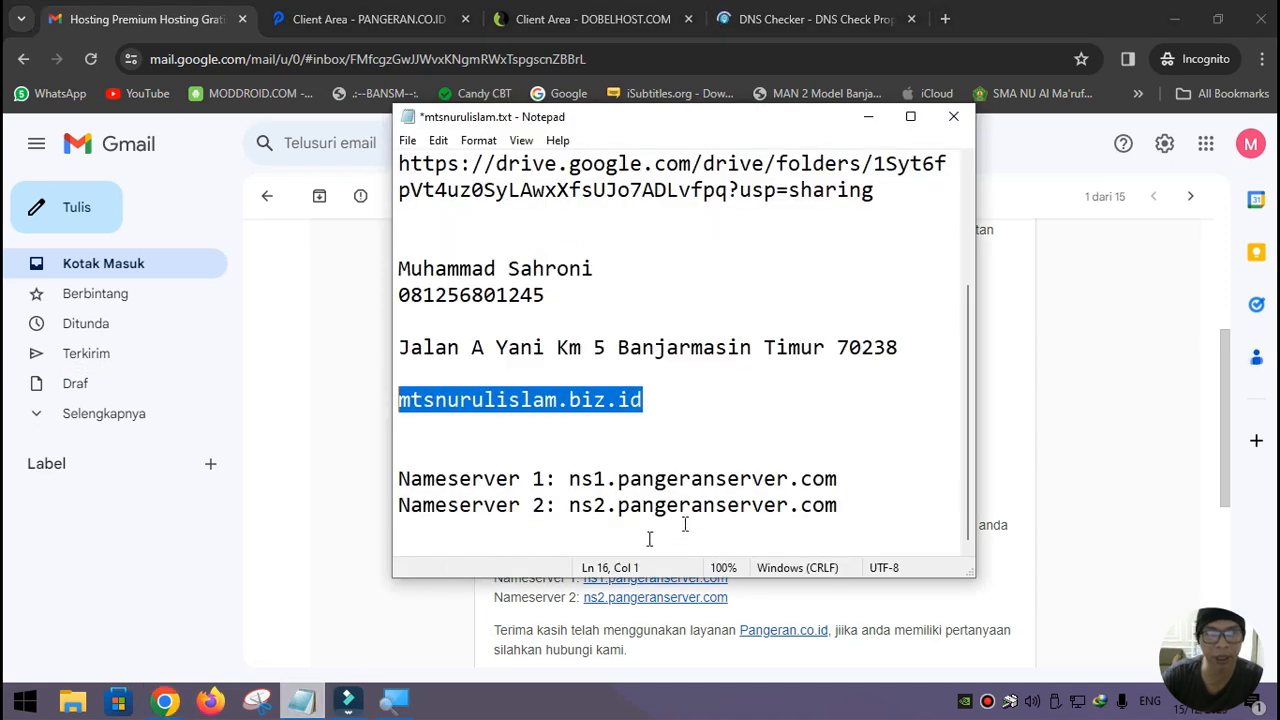
{"action": "left_click_drag", "start_coordinate": [398, 479], "coordinate": [852, 522]}
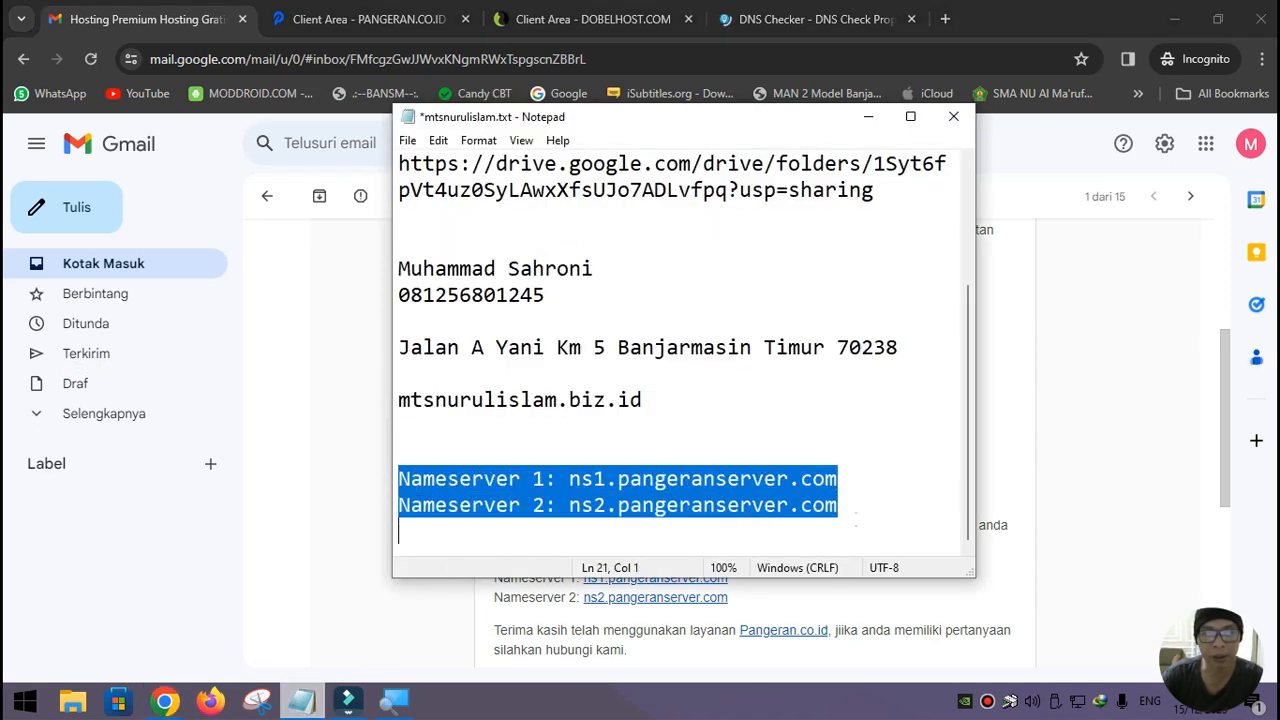
{"action": "key", "text": "ctrl+v"}
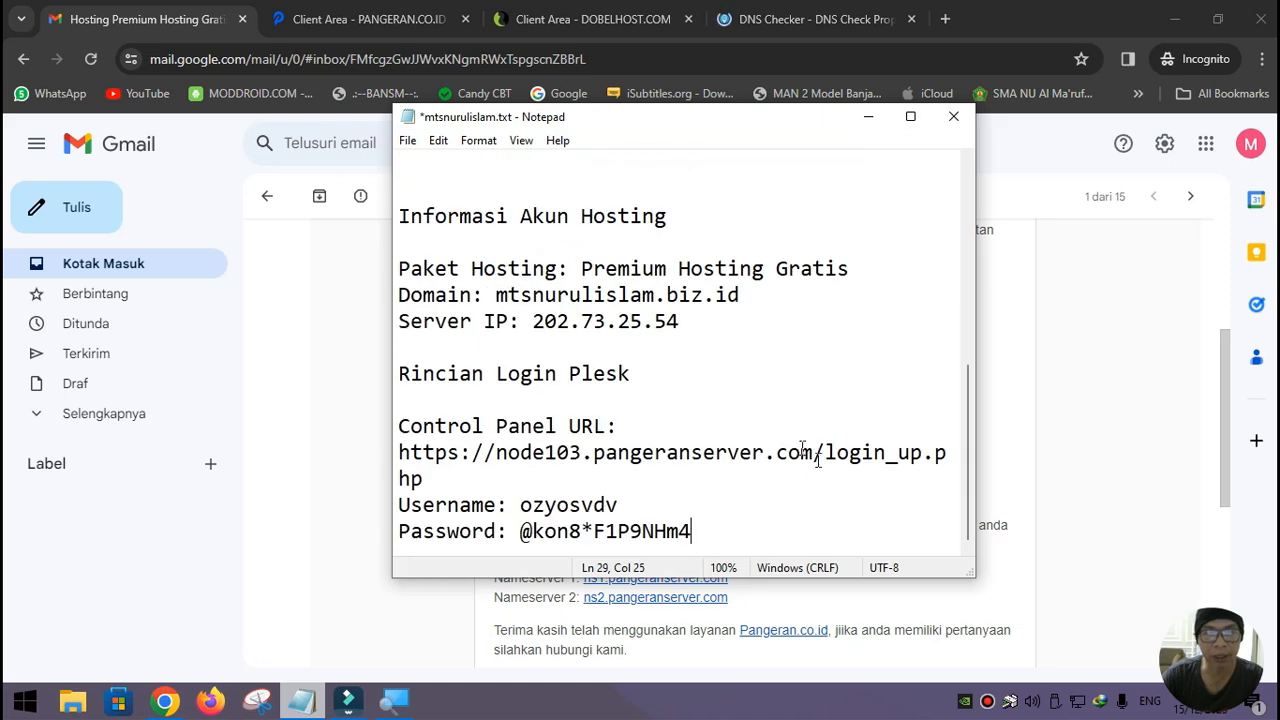
- Select the Server IP 202.73.25.54 in the notes, then return to DNS Checker
{"action": "left_click", "coordinate": [910, 117]}
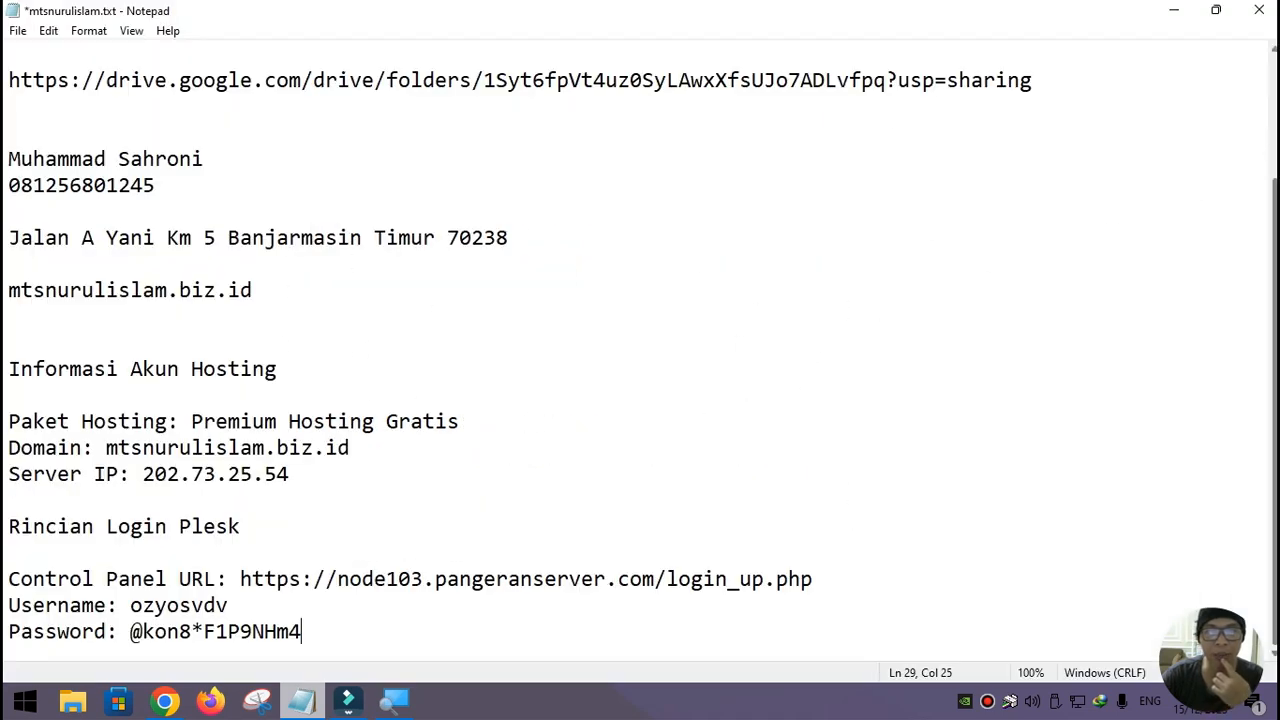
{"action": "left_click", "coordinate": [1216, 10]}
{"action": "scroll", "coordinate": [733, 447], "scroll_direction": "down", "scroll_amount": 1}
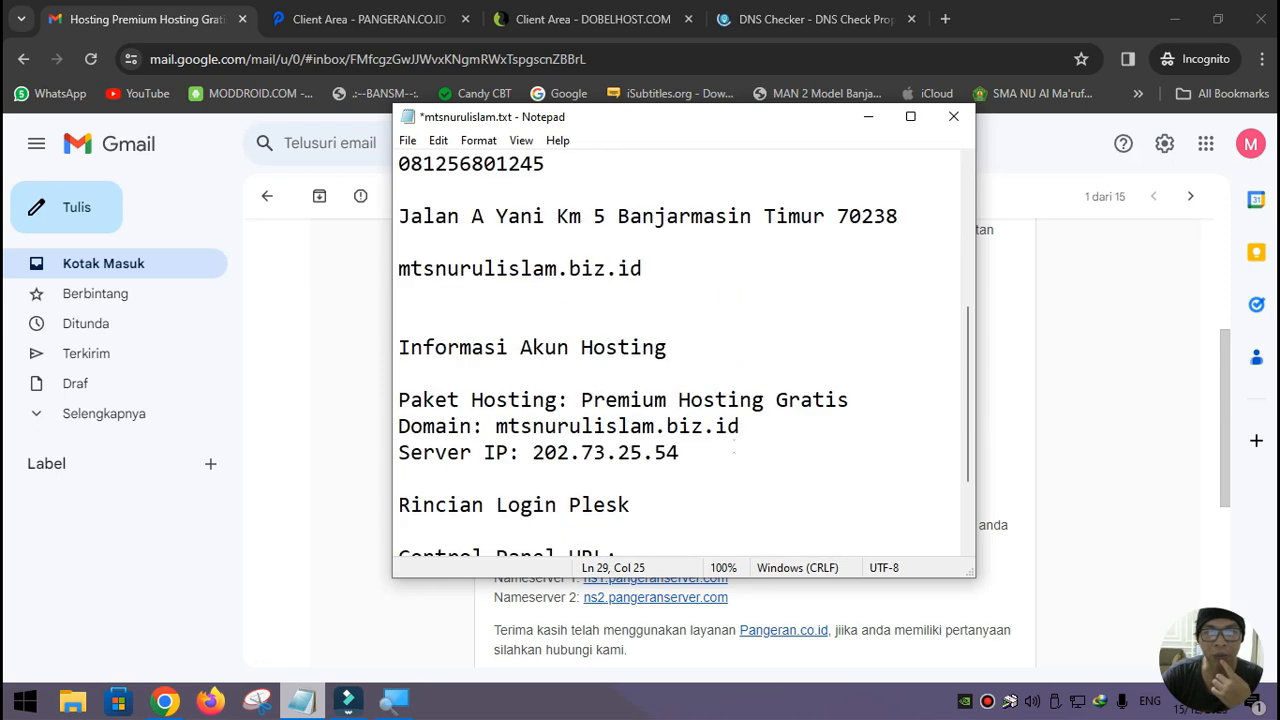
{"action": "scroll", "coordinate": [733, 447], "scroll_direction": "down", "scroll_amount": 2}
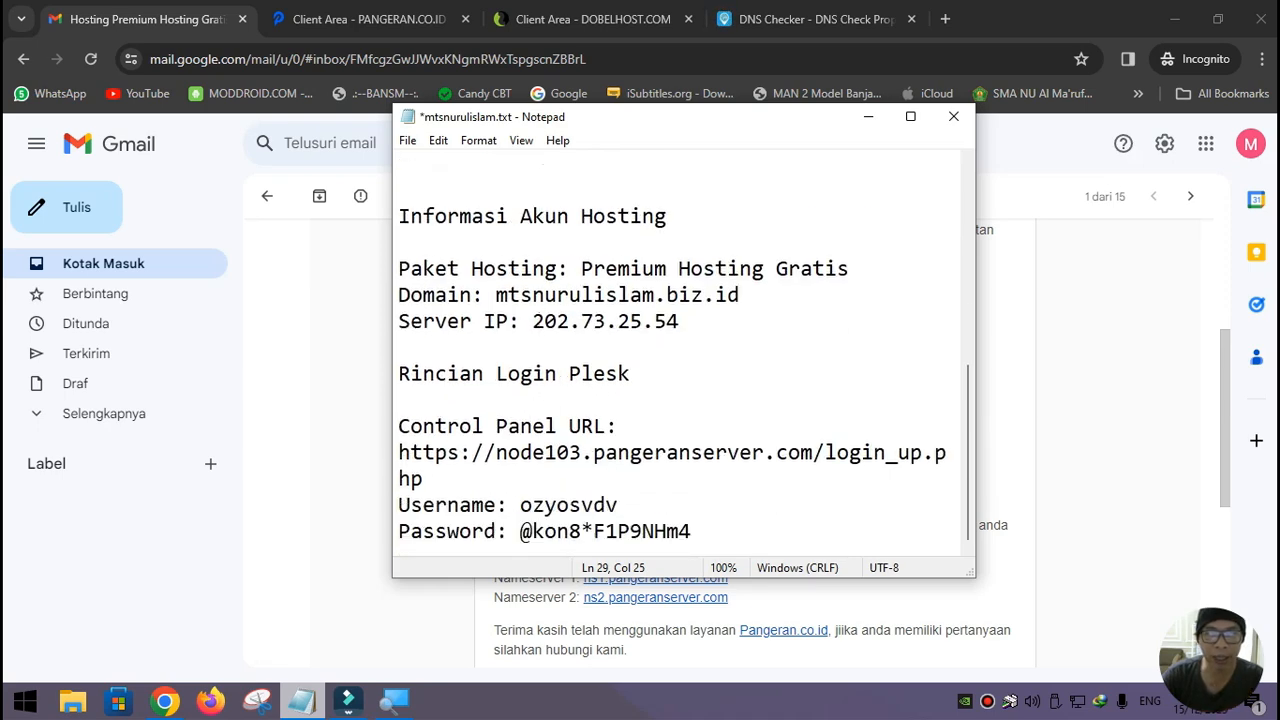
{"action": "left_click_drag", "start_coordinate": [533, 321], "coordinate": [680, 321]}
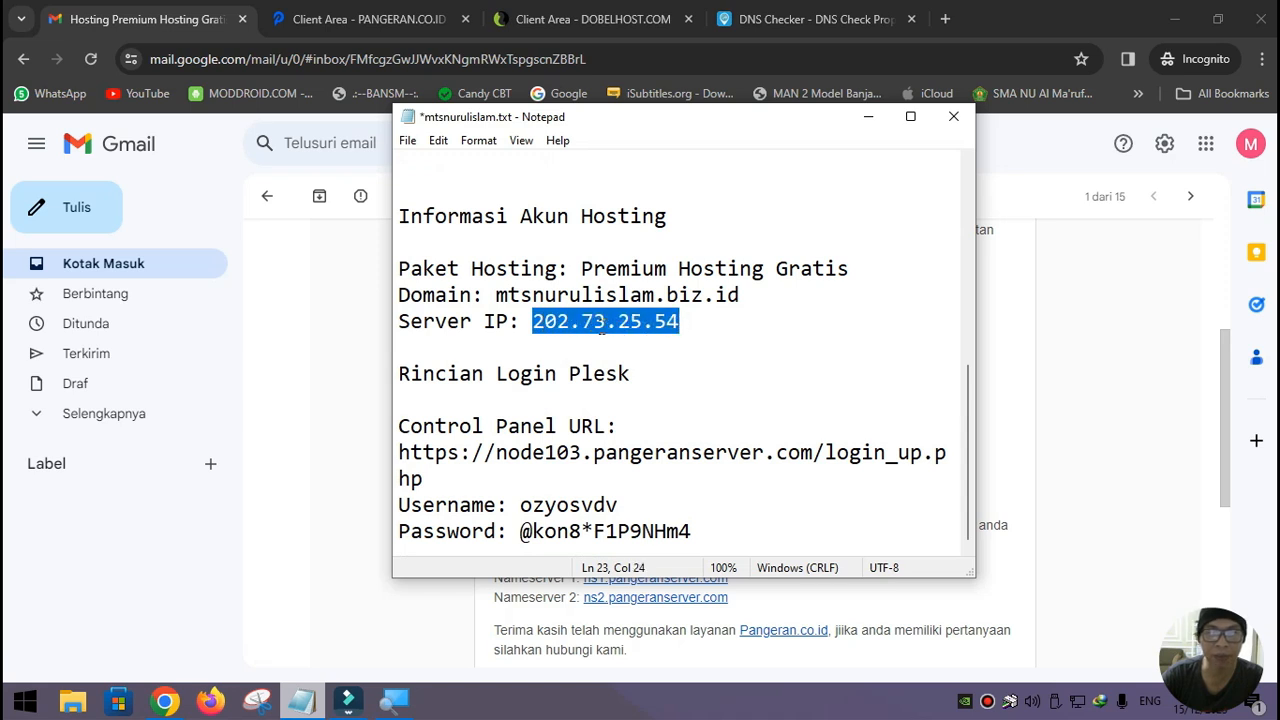
{"action": "left_click", "coordinate": [604, 323]}
{"action": "left_click_drag", "start_coordinate": [533, 321], "coordinate": [680, 321]}
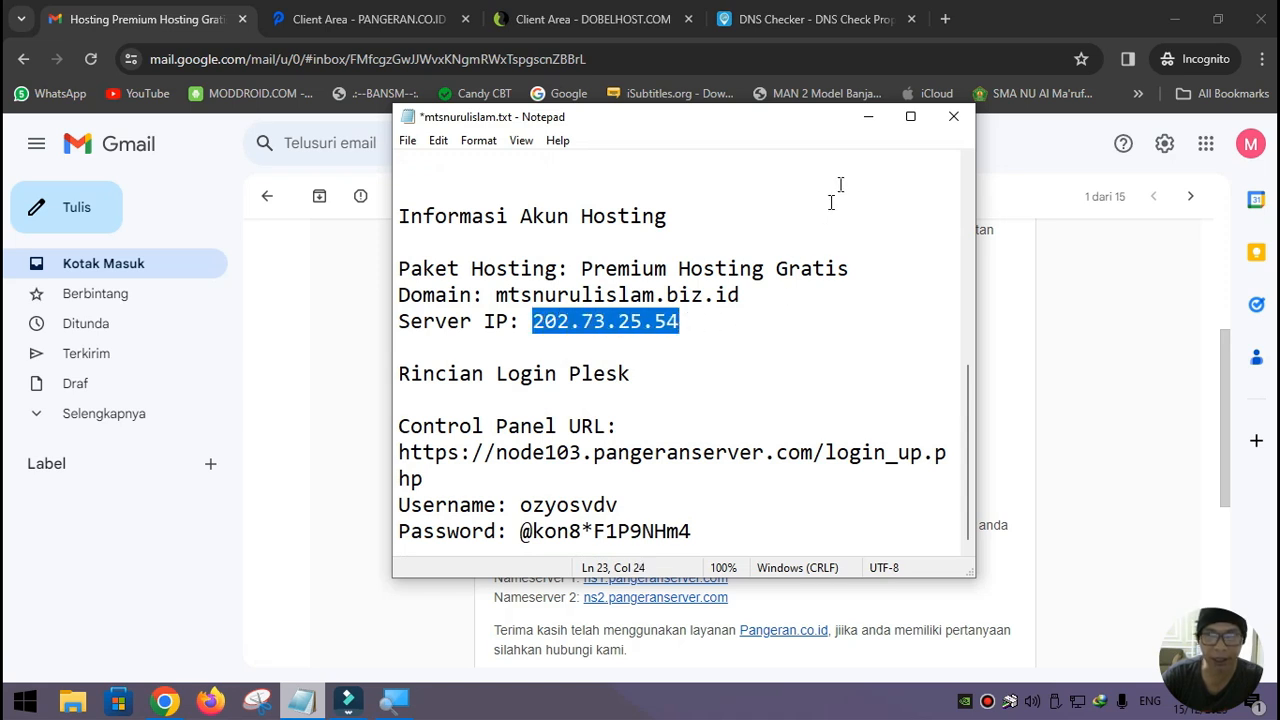
{"action": "left_click", "coordinate": [868, 116]}
{"action": "left_click", "coordinate": [815, 19]}
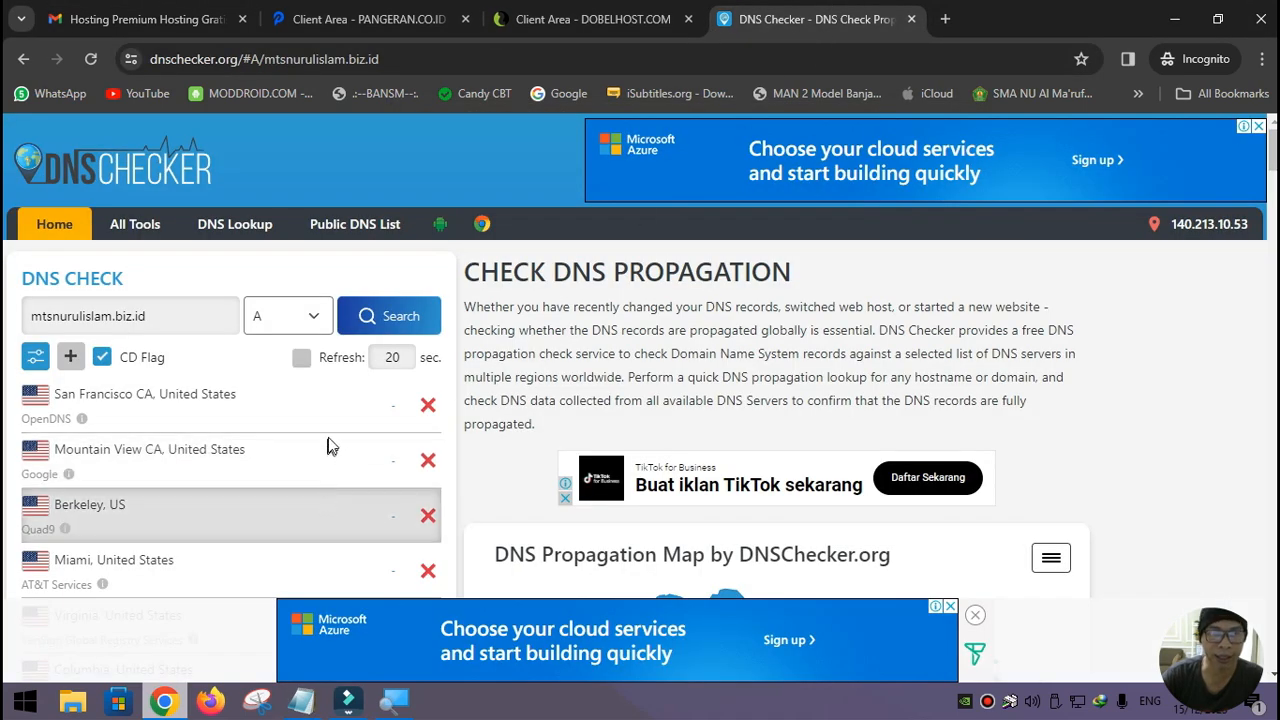
- Re-run the mtsnurulislam.biz.id check until servers resolve it to 202.73.25.54, then open a blank tab
{"action": "left_click", "coordinate": [405, 320]}
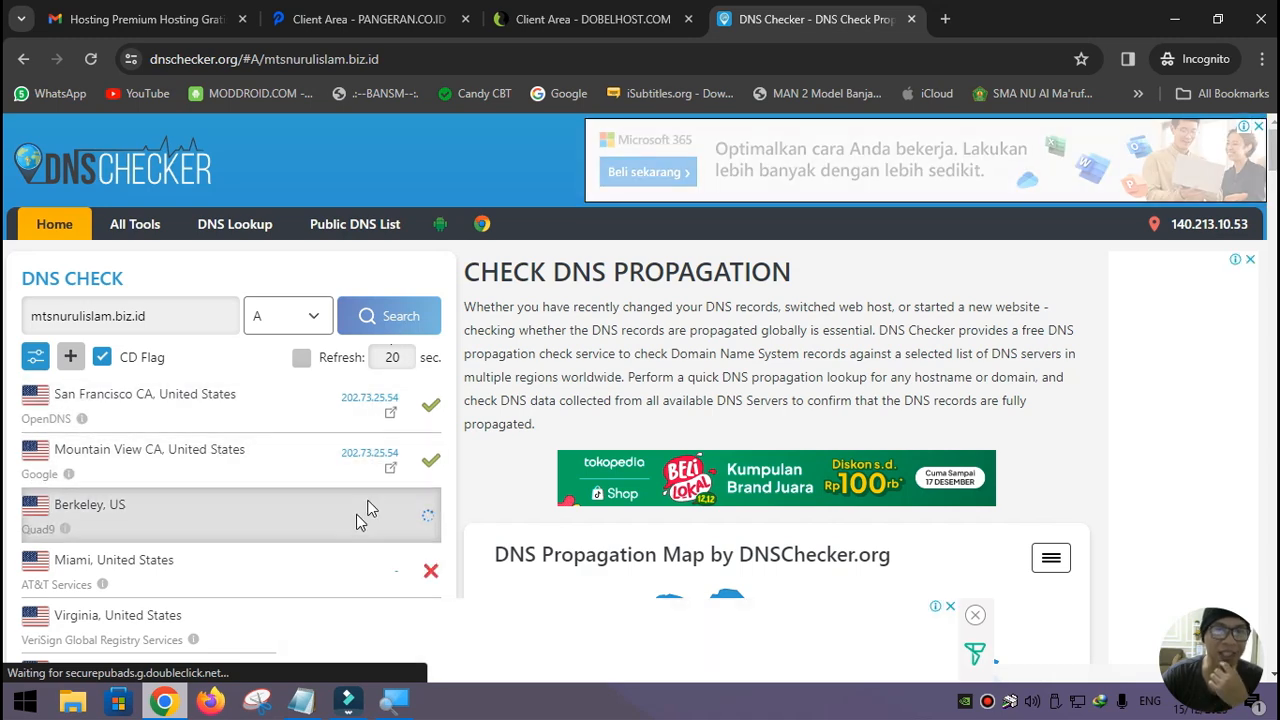
{"action": "scroll", "coordinate": [360, 520], "scroll_direction": "down", "scroll_amount": 1}
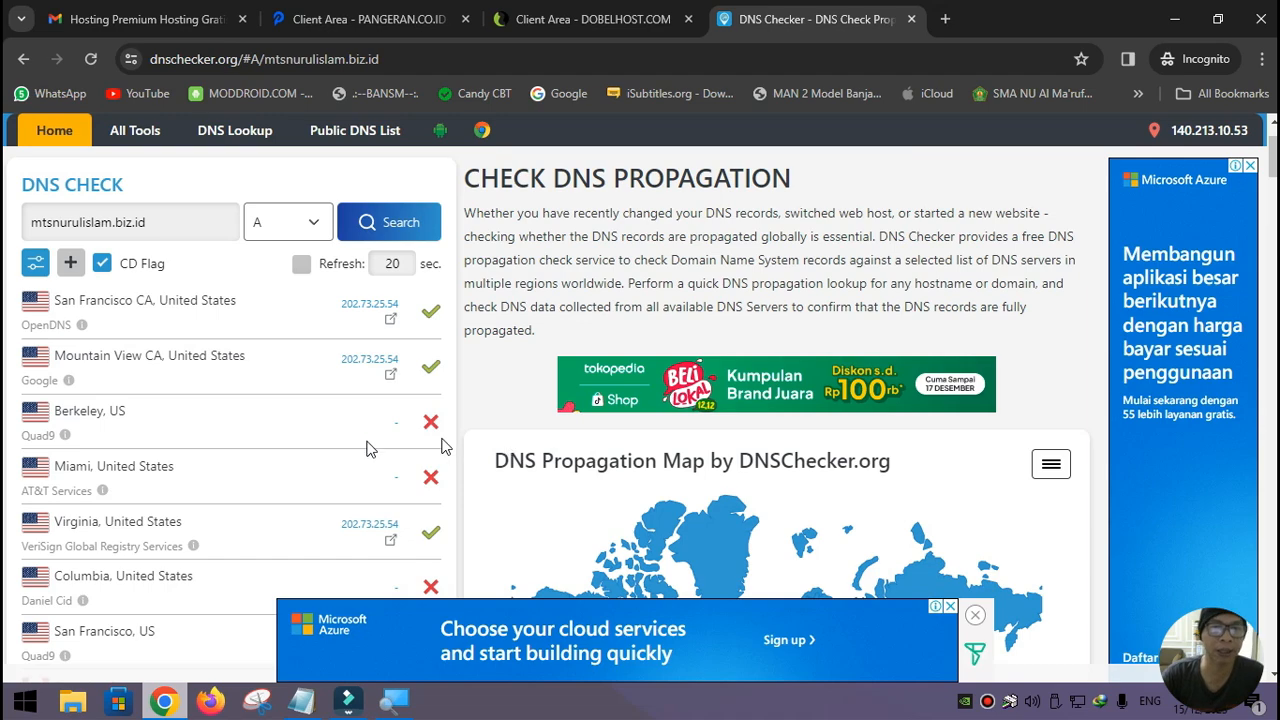
{"action": "scroll", "coordinate": [257, 418], "scroll_direction": "up", "scroll_amount": 1}
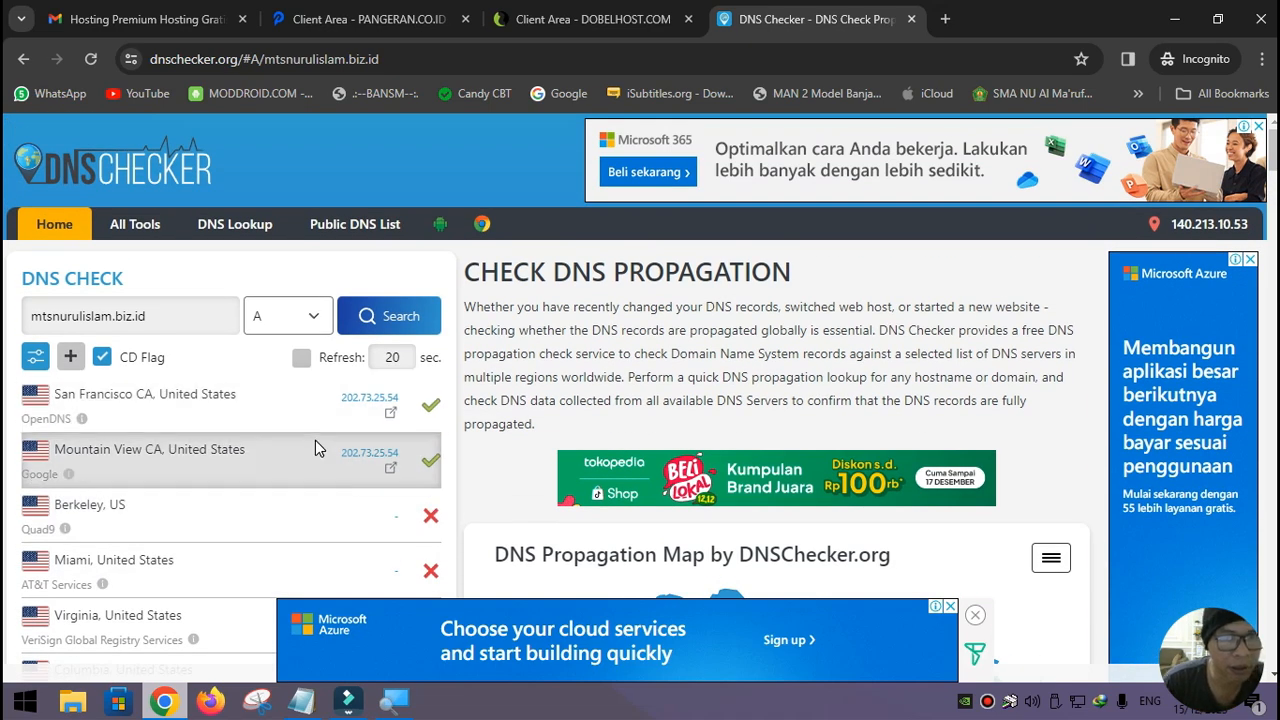
{"action": "scroll", "coordinate": [315, 440], "scroll_direction": "down", "scroll_amount": 3}
{"action": "scroll", "coordinate": [315, 437], "scroll_direction": "down", "scroll_amount": 3}
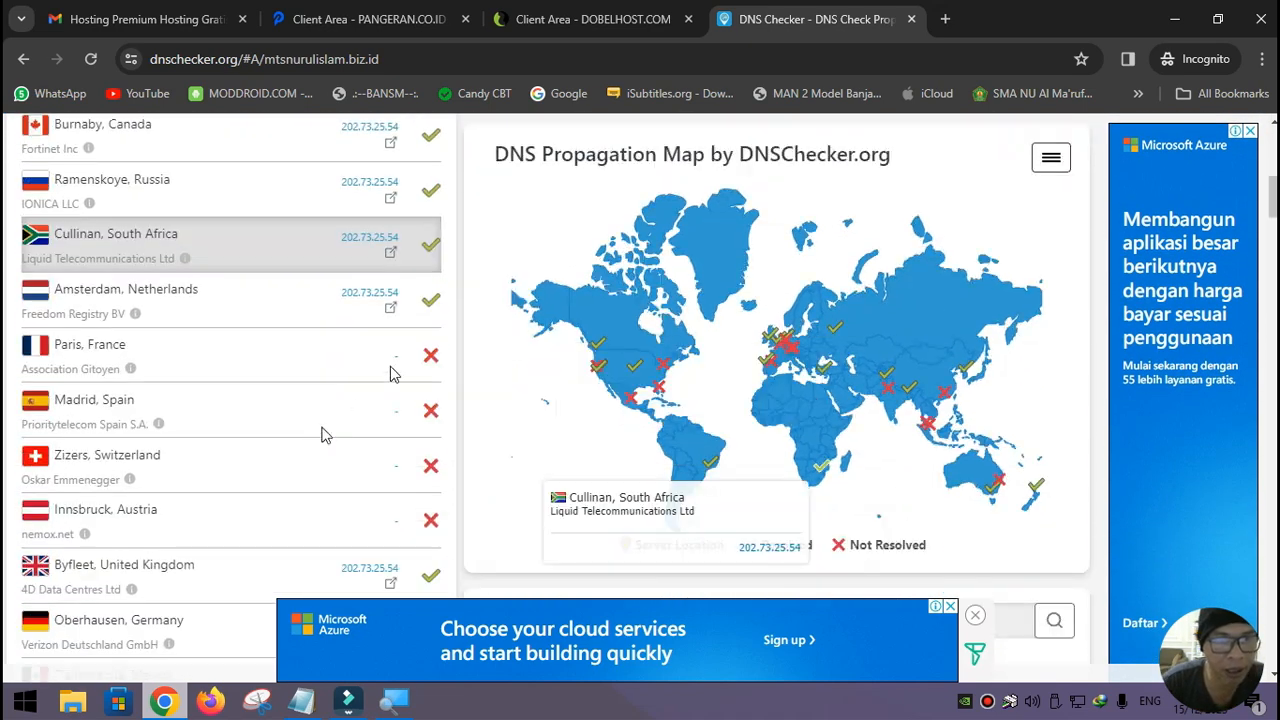
{"action": "scroll", "coordinate": [360, 366], "scroll_direction": "up", "scroll_amount": 8}
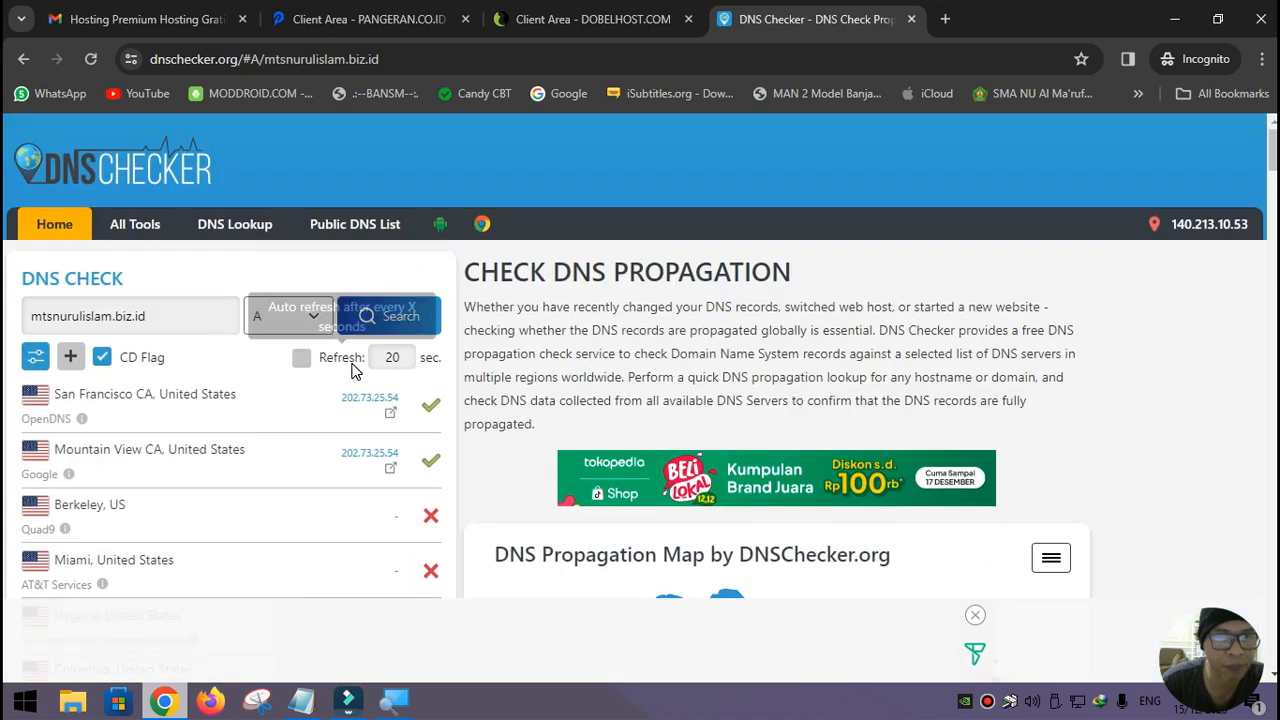
{"action": "left_click", "coordinate": [400, 318]}
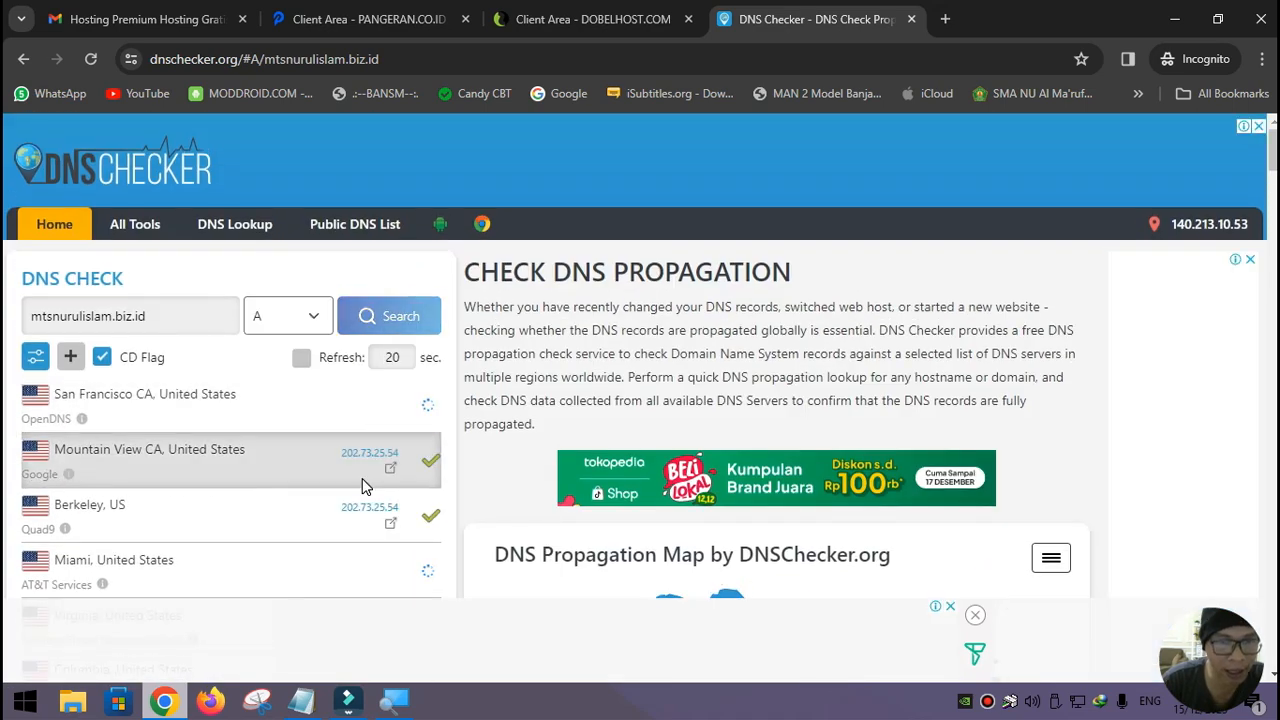
{"action": "scroll", "coordinate": [362, 478], "scroll_direction": "down", "scroll_amount": 2}
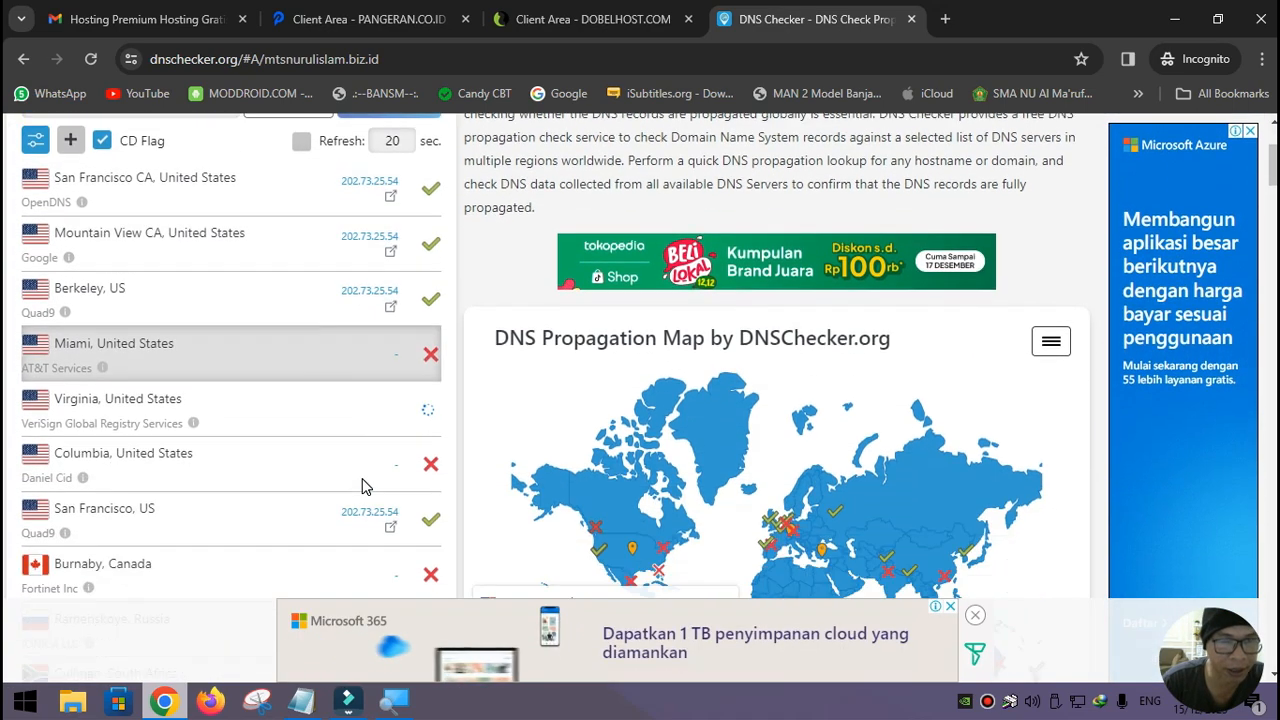
{"action": "scroll", "coordinate": [362, 486], "scroll_direction": "down", "scroll_amount": 4}
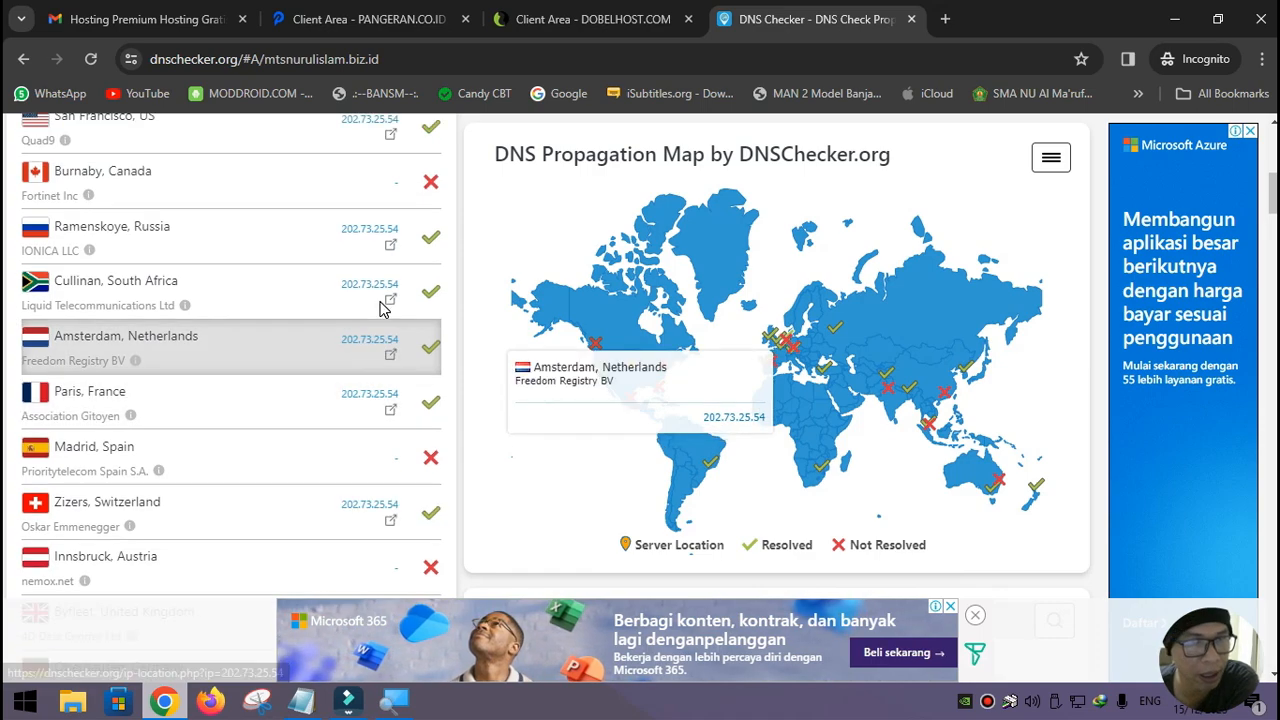
{"action": "scroll", "coordinate": [380, 306], "scroll_direction": "up", "scroll_amount": 6}
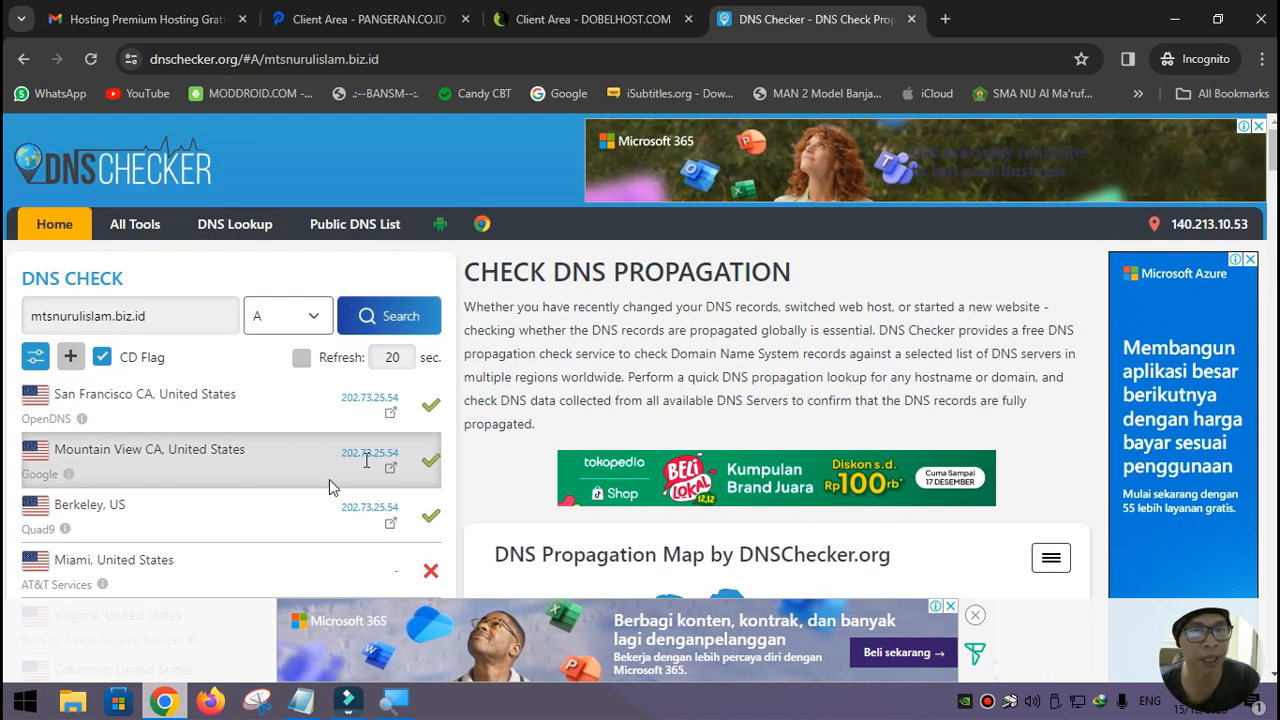
{"action": "scroll", "coordinate": [323, 480], "scroll_direction": "down", "scroll_amount": 2}
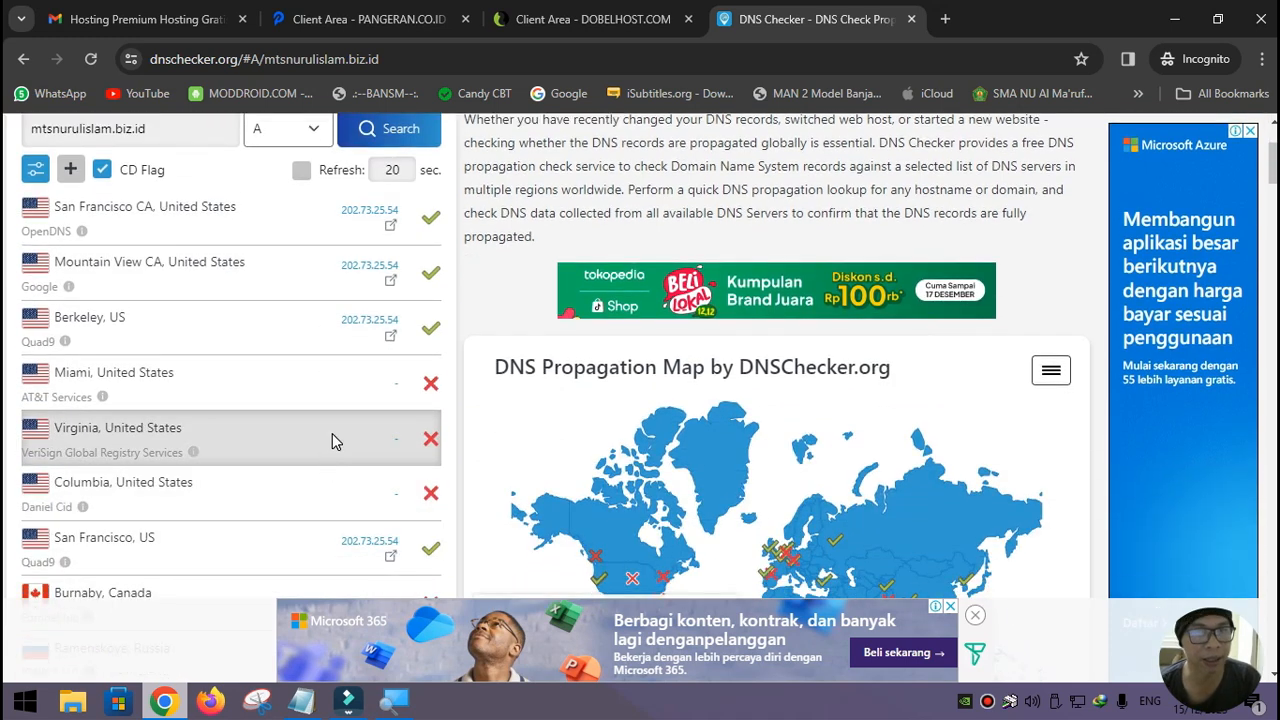
{"action": "left_click", "coordinate": [945, 20]}
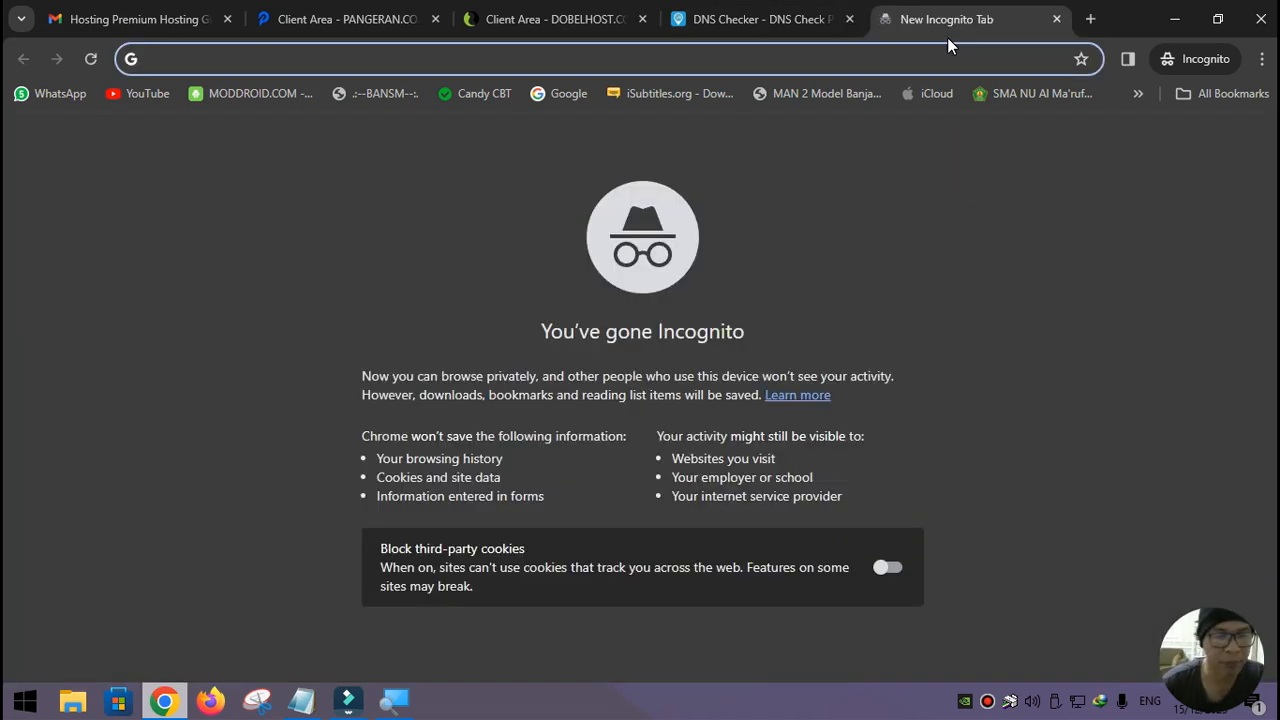
- Load mtsnurulislam.biz.id to see the 'layanan hosting telah aktif' page, then return to the Gmail inbox
{"action": "left_click", "coordinate": [301, 700]}
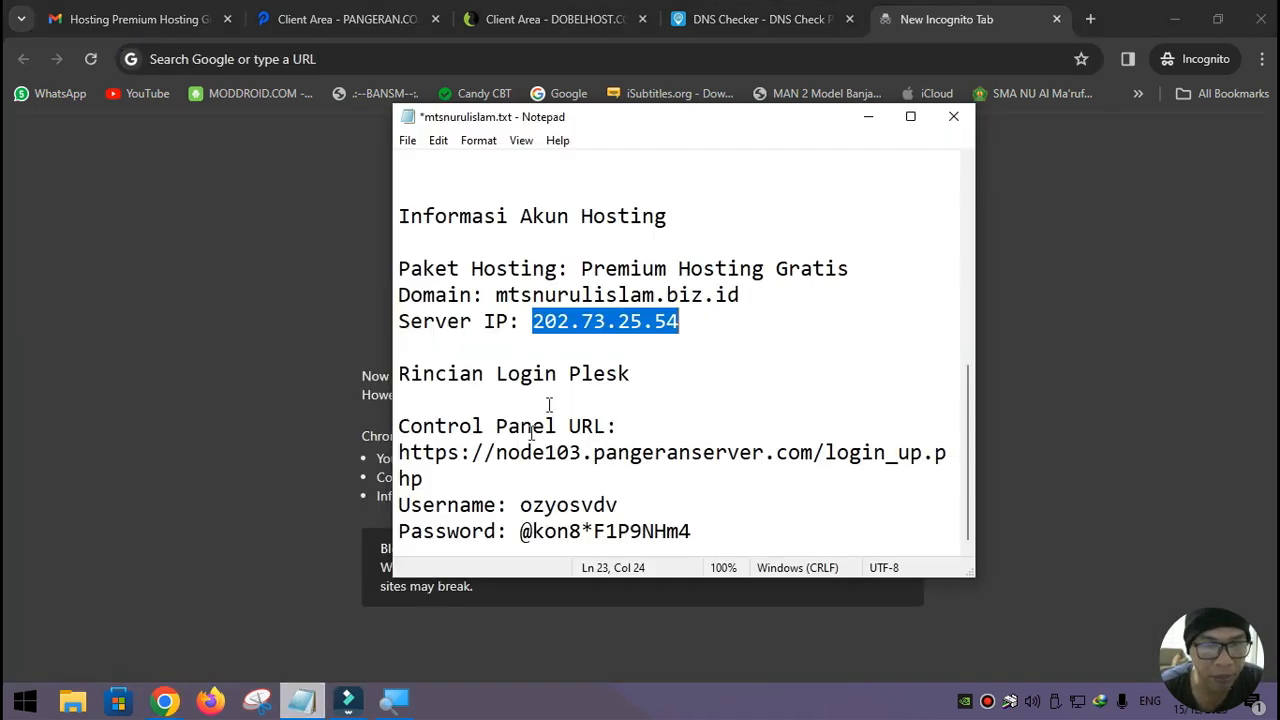
{"action": "left_click", "coordinate": [585, 347]}
{"action": "left_click_drag", "start_coordinate": [497, 295], "coordinate": [740, 295]}
{"action": "key", "text": "ctrl+c"}
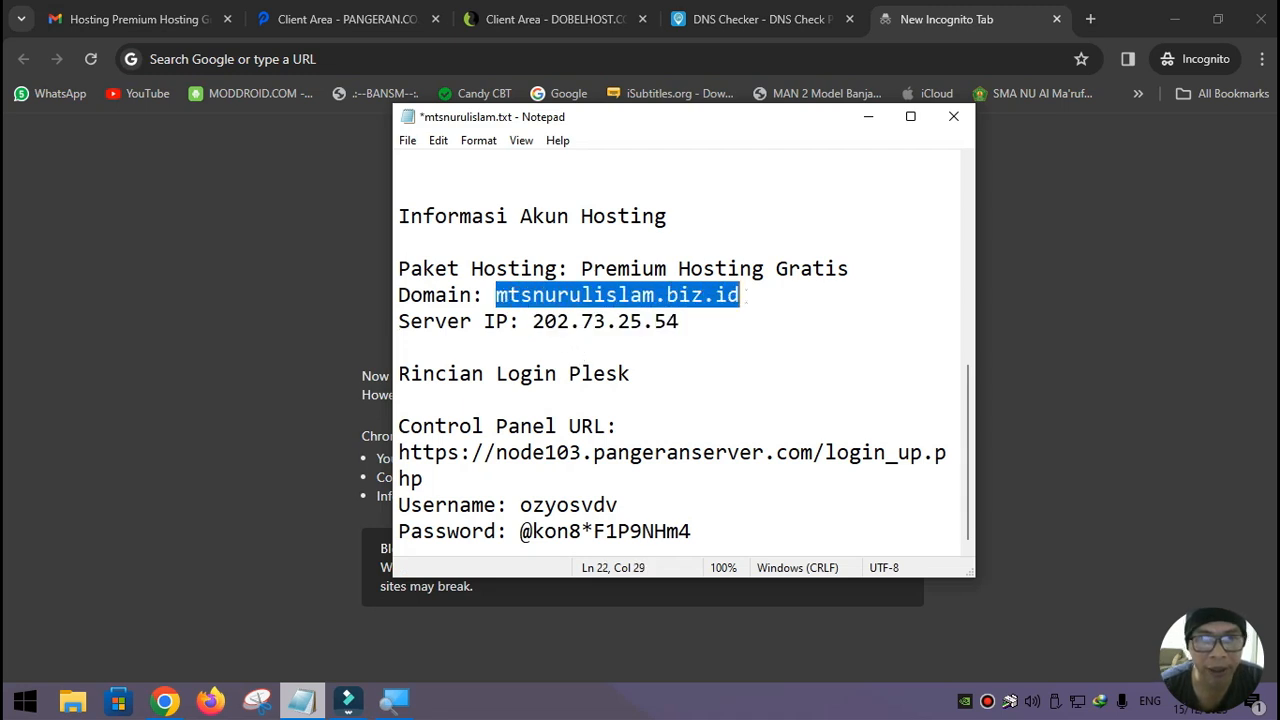
{"action": "left_click", "coordinate": [868, 117]}
{"action": "left_click", "coordinate": [563, 57]}
{"action": "key", "text": "ctrl+v"}
{"action": "key", "text": "Return"}
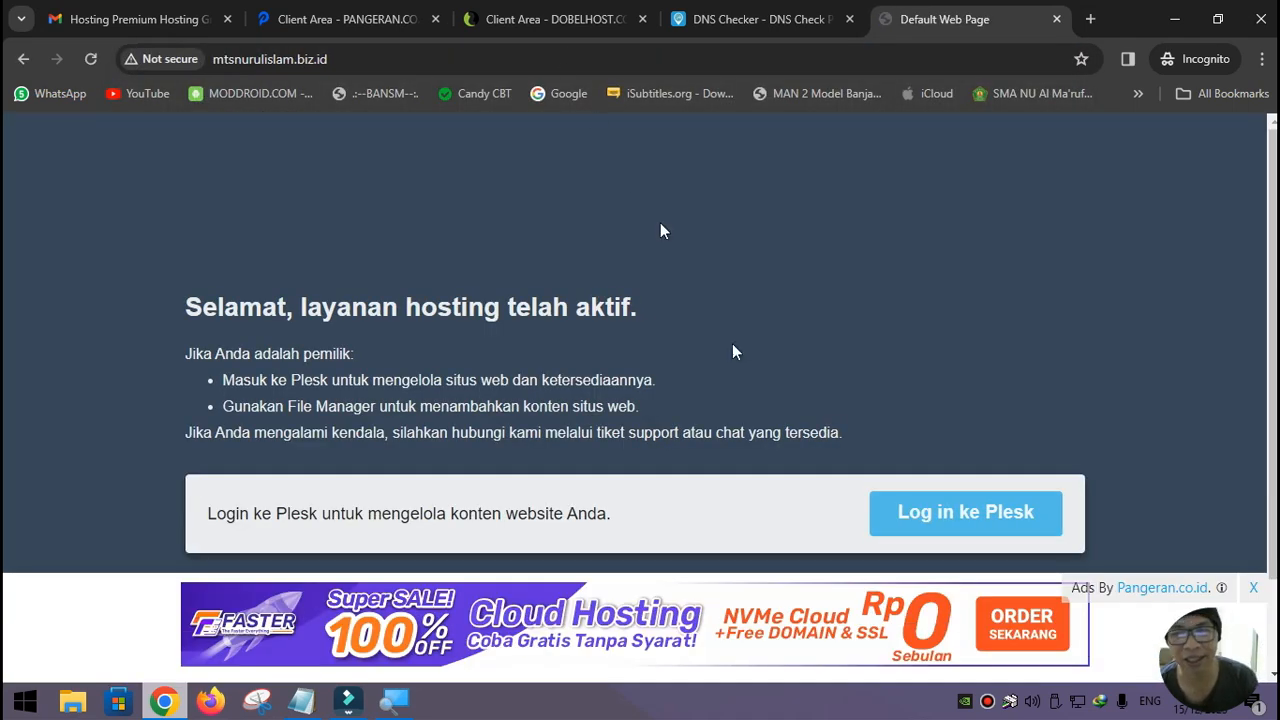
{"action": "left_click", "coordinate": [1253, 588]}
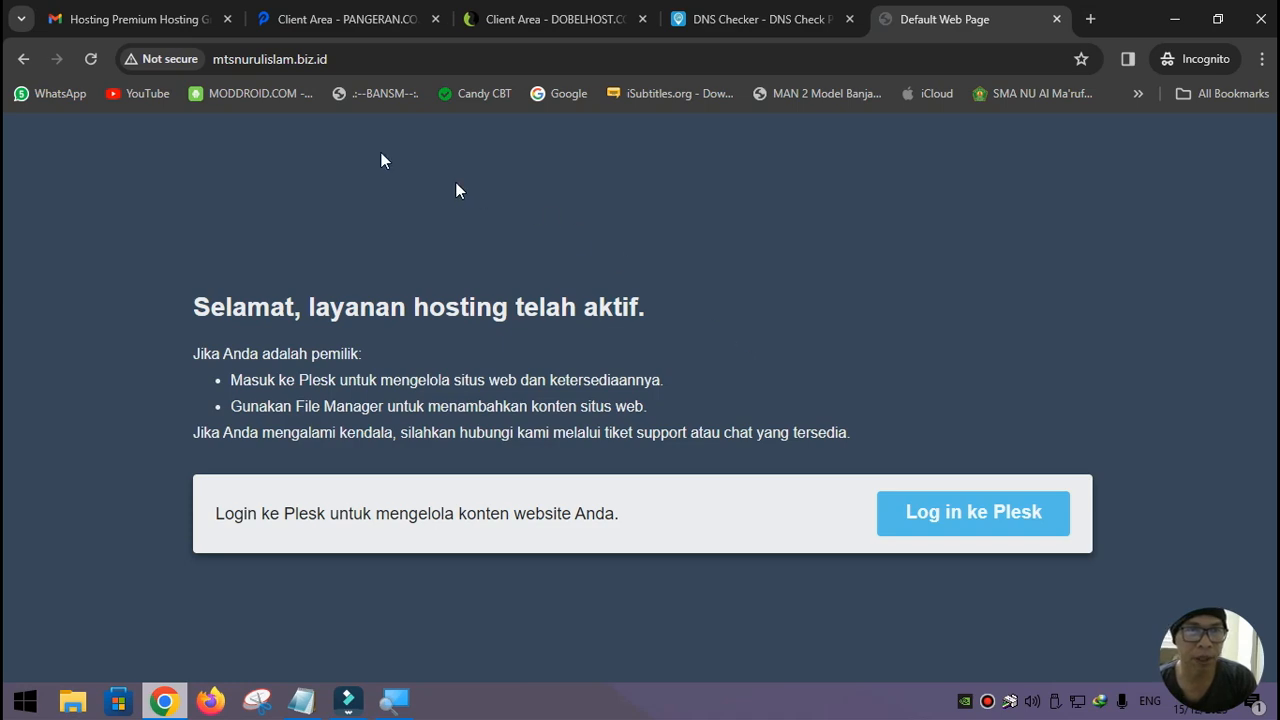
{"action": "left_click", "coordinate": [140, 19]}
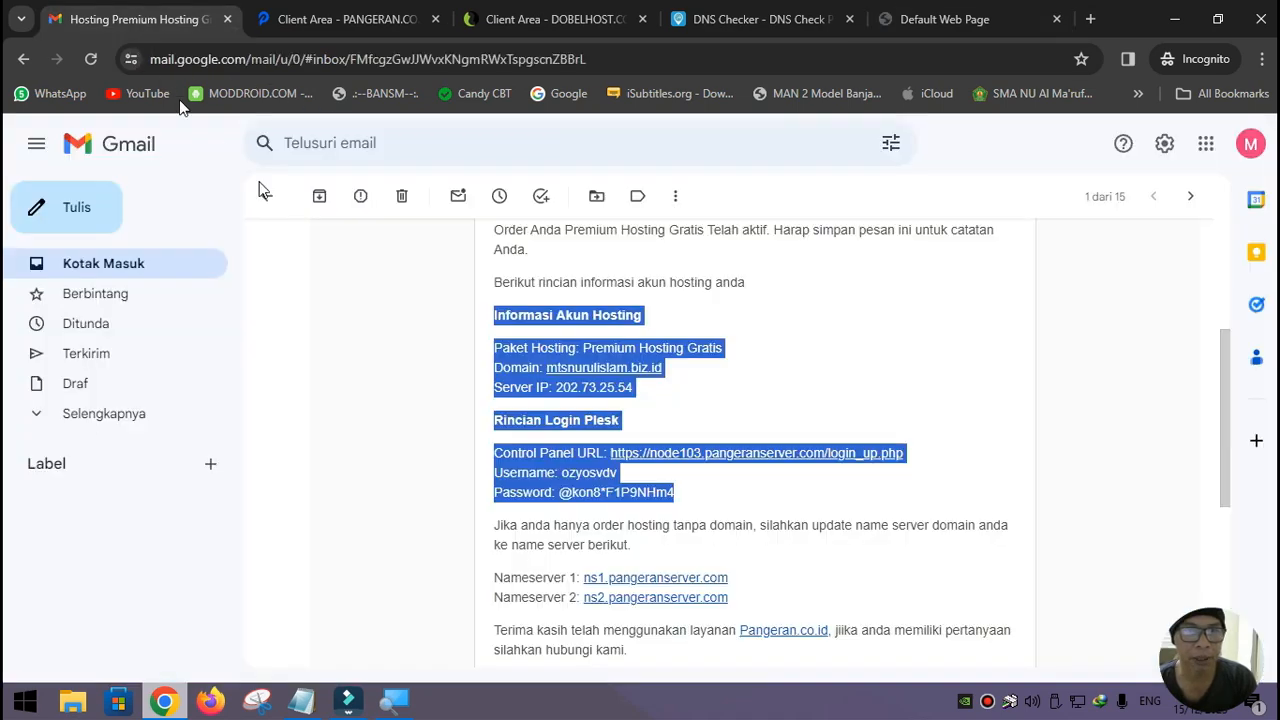
{"action": "left_click", "coordinate": [97, 265]}
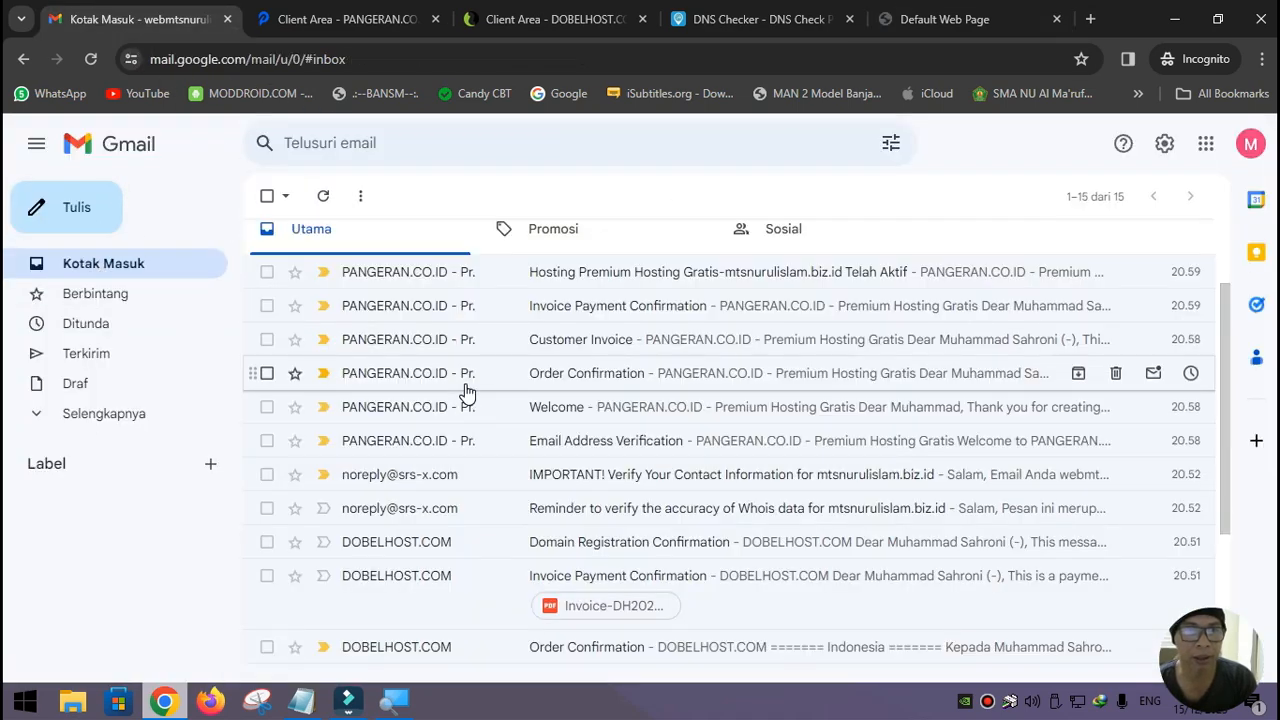
- Go to the DOBELHOST client area home page and look over the Pangeran client area
{"action": "left_click", "coordinate": [540, 20]}
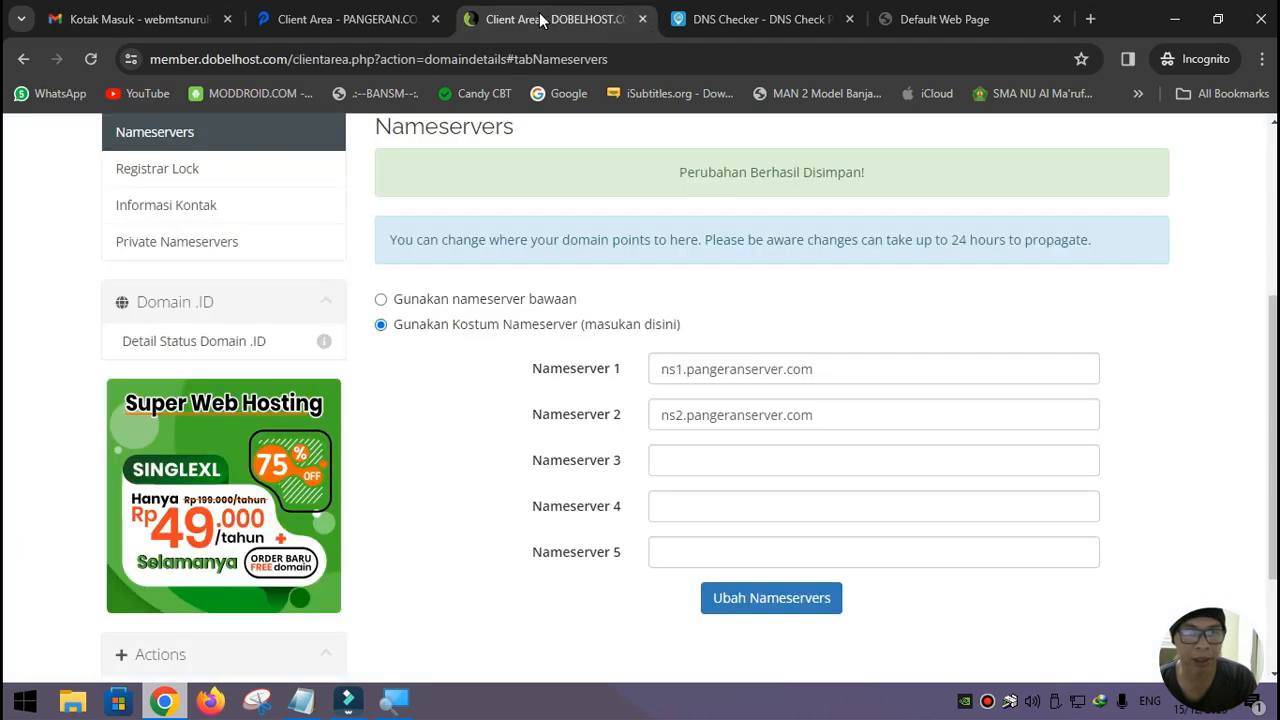
{"action": "scroll", "coordinate": [567, 271], "scroll_direction": "up", "scroll_amount": 3}
{"action": "left_click", "coordinate": [135, 192]}
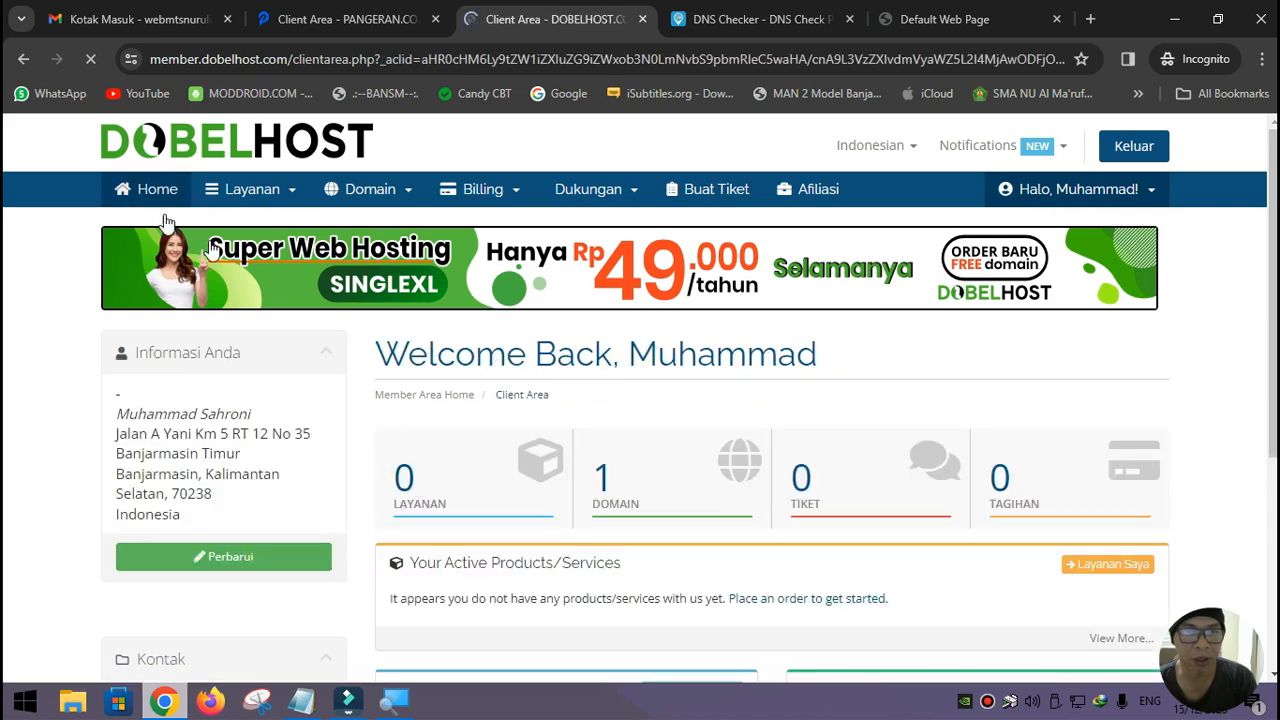
{"action": "left_click", "coordinate": [363, 20]}
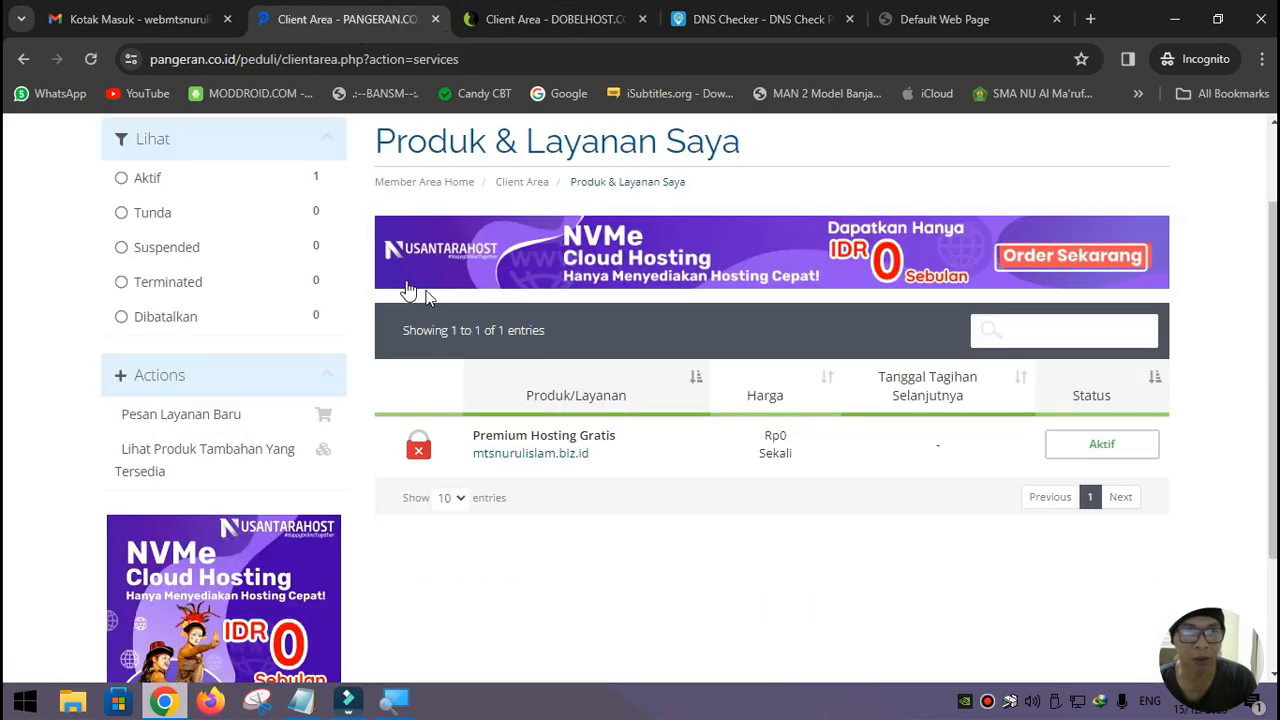
{"action": "scroll", "coordinate": [224, 229], "scroll_direction": "up", "scroll_amount": 1}
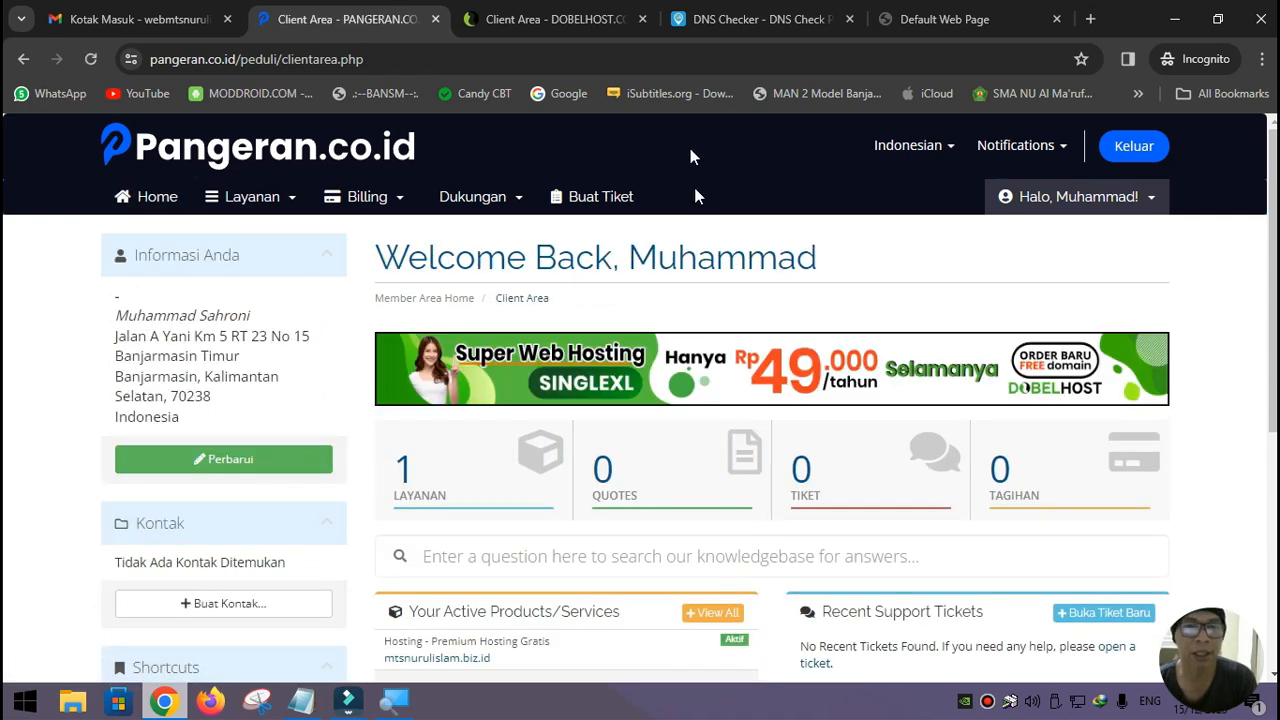
{"action": "left_click", "coordinate": [580, 19]}
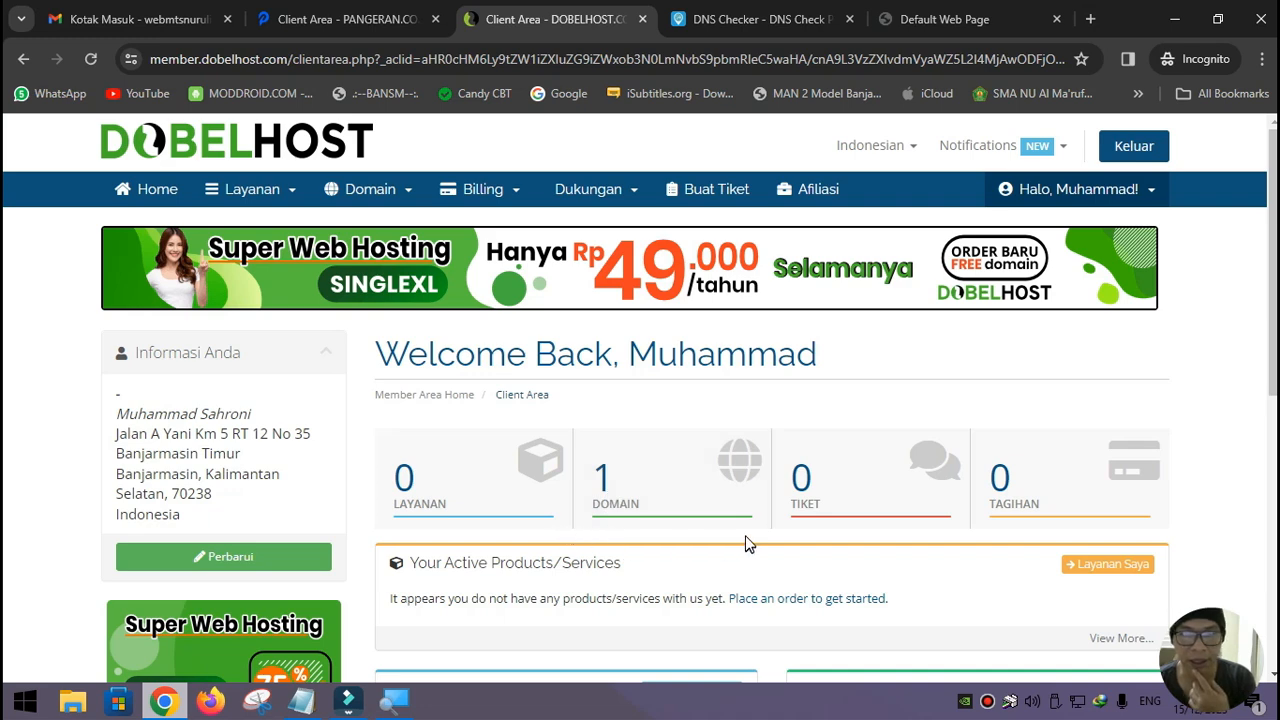
- Open mtsnurulislam.biz.id management from Domain > Domain Saya, then return to DNS Checker
{"action": "left_click", "coordinate": [371, 192]}
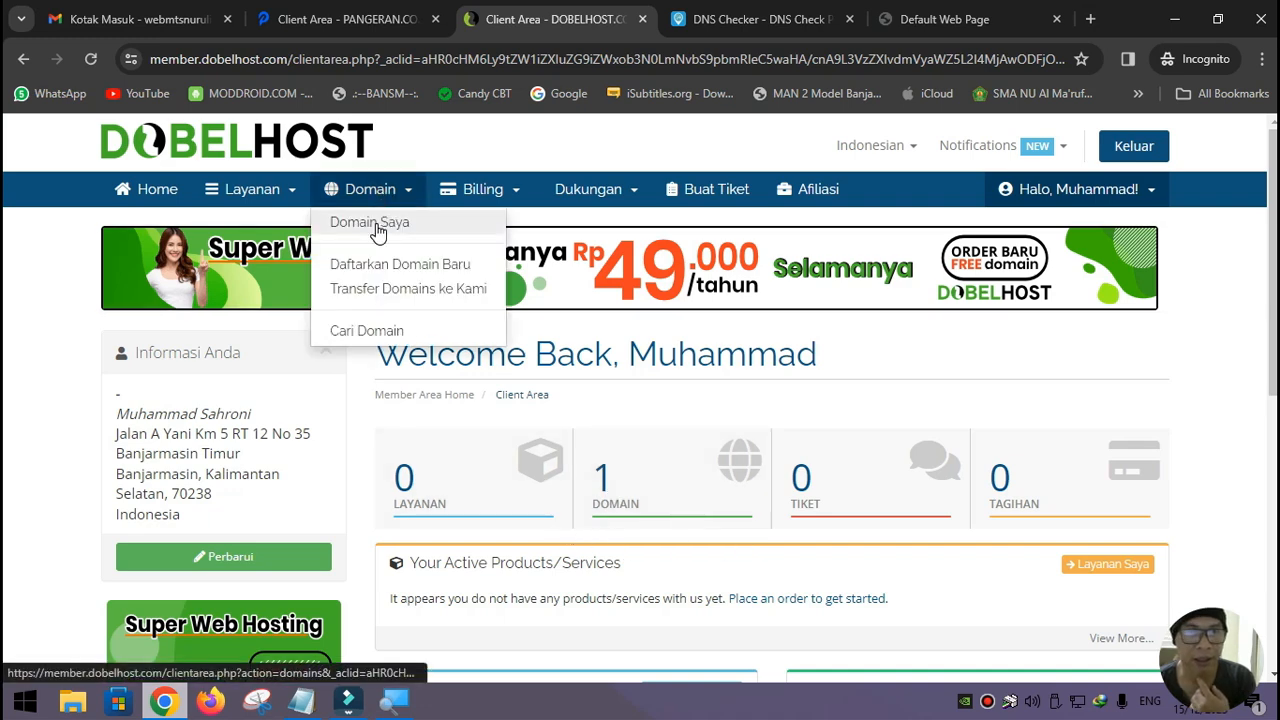
{"action": "left_click", "coordinate": [376, 226]}
{"action": "scroll", "coordinate": [674, 490], "scroll_direction": "down", "scroll_amount": 3}
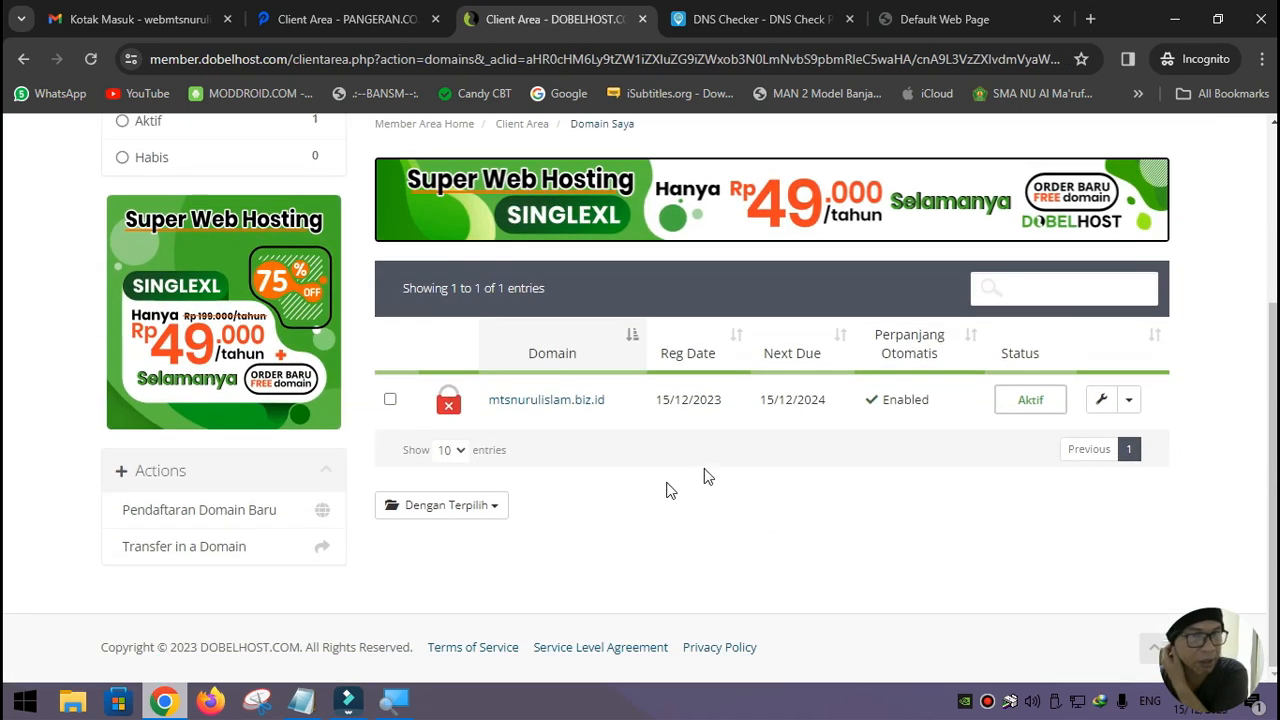
{"action": "left_click", "coordinate": [1103, 405]}
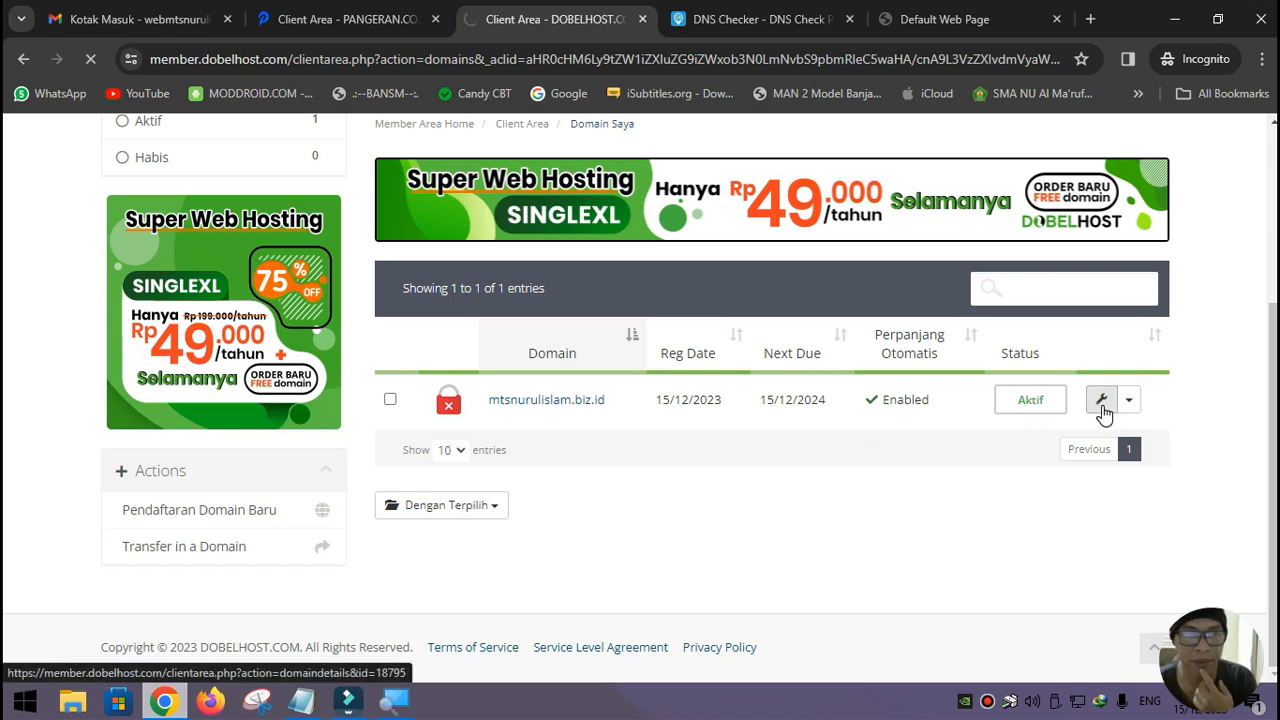
{"action": "scroll", "coordinate": [700, 515], "scroll_direction": "down", "scroll_amount": 3}
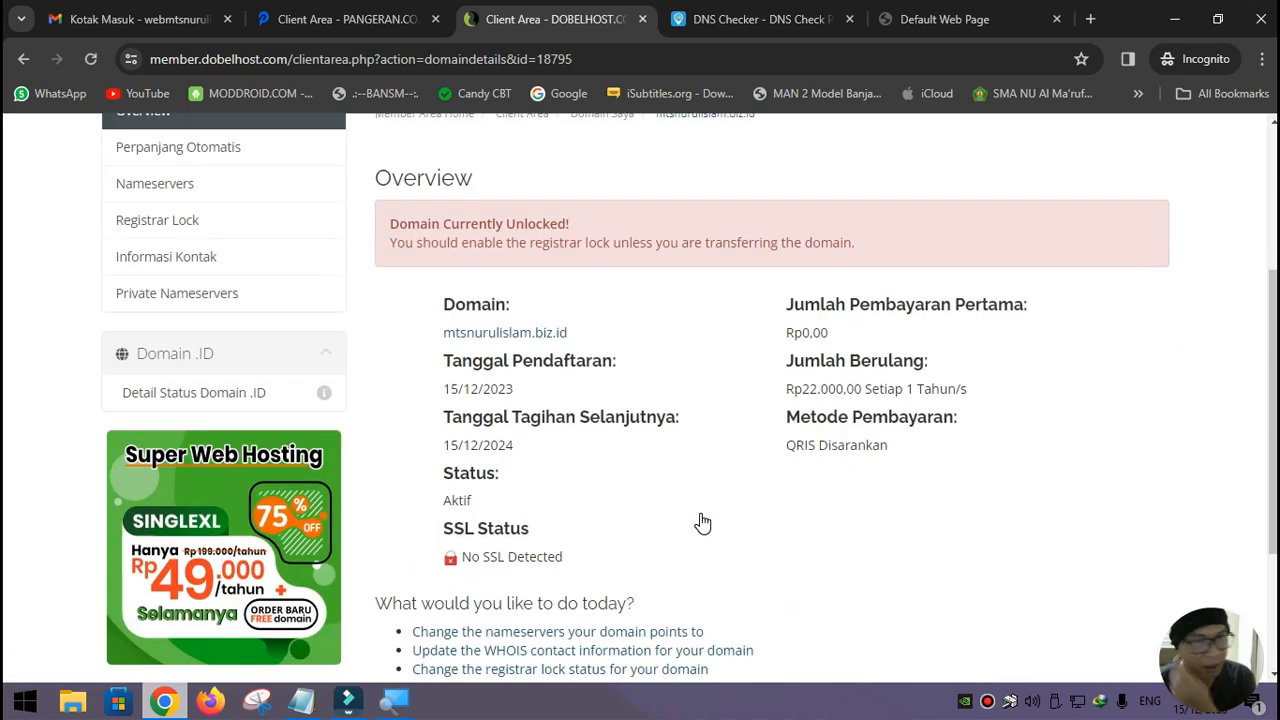
{"action": "scroll", "coordinate": [703, 523], "scroll_direction": "up", "scroll_amount": 3}
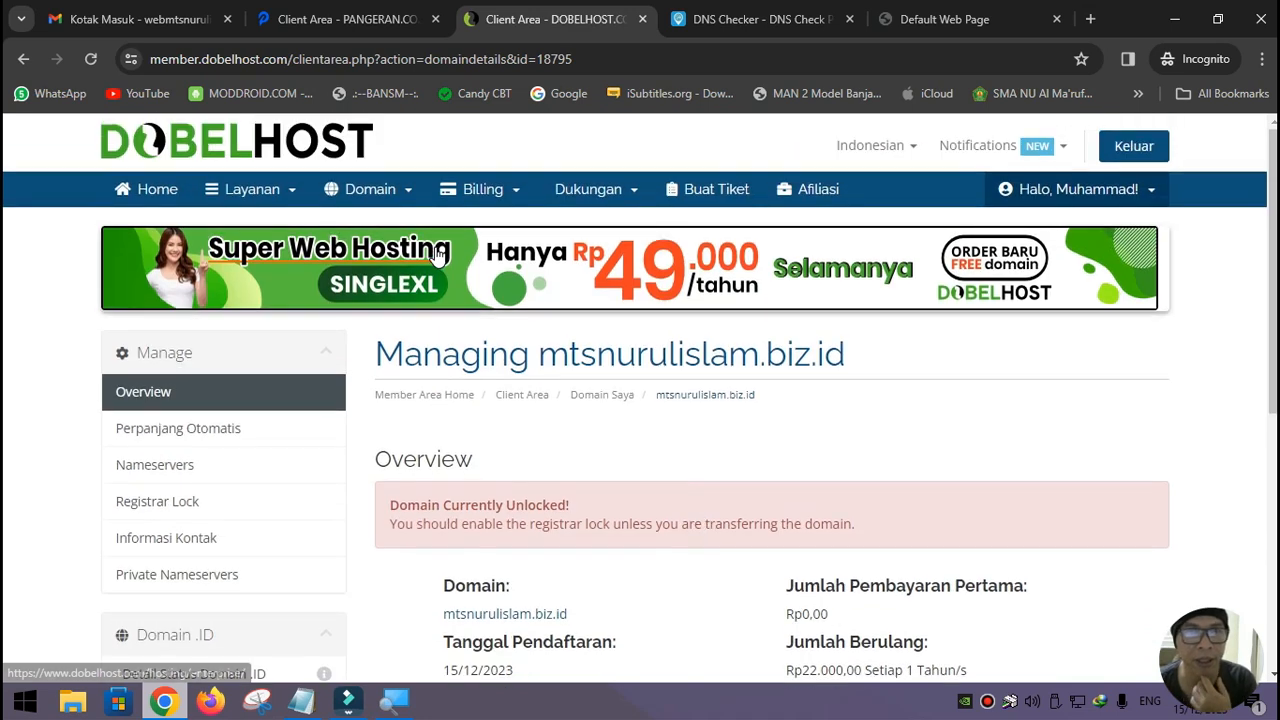
{"action": "left_click", "coordinate": [727, 22]}
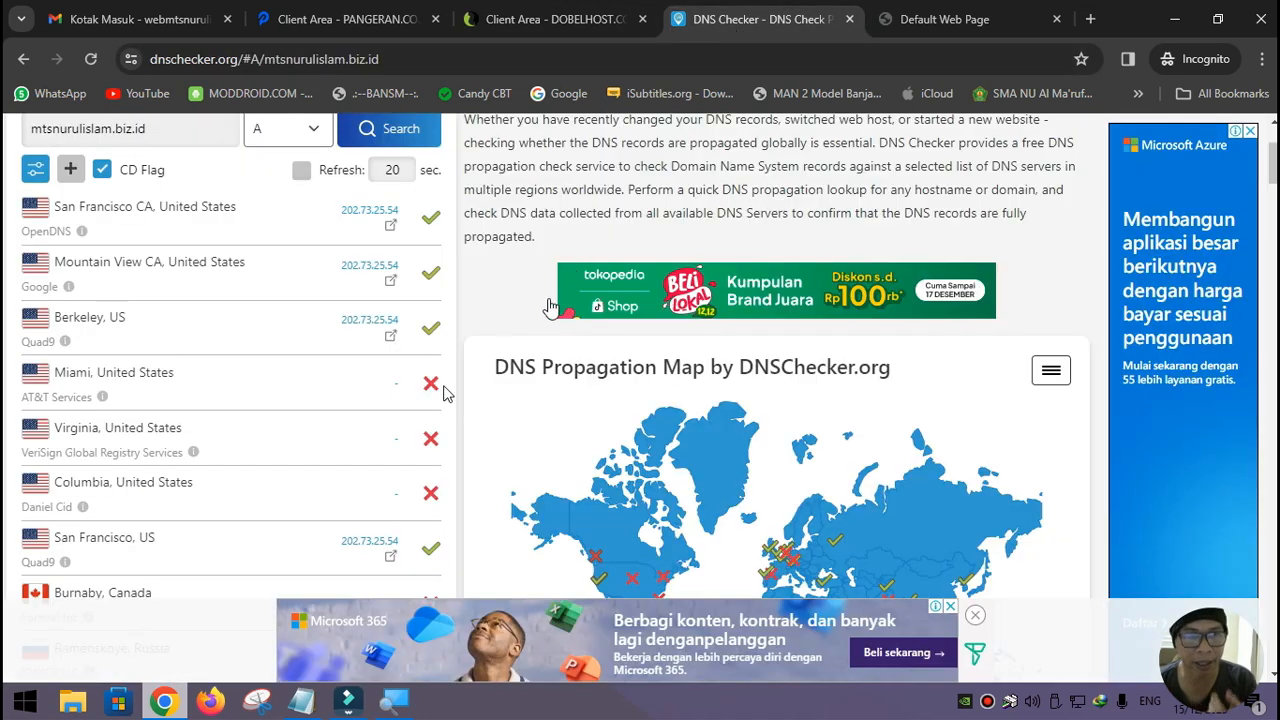
- Re-check propagation and confirm most servers return 202.73.25.54, matching the Server IP in the notes
{"action": "scroll", "coordinate": [329, 423], "scroll_direction": "up", "scroll_amount": 2}
{"action": "left_click", "coordinate": [413, 322]}
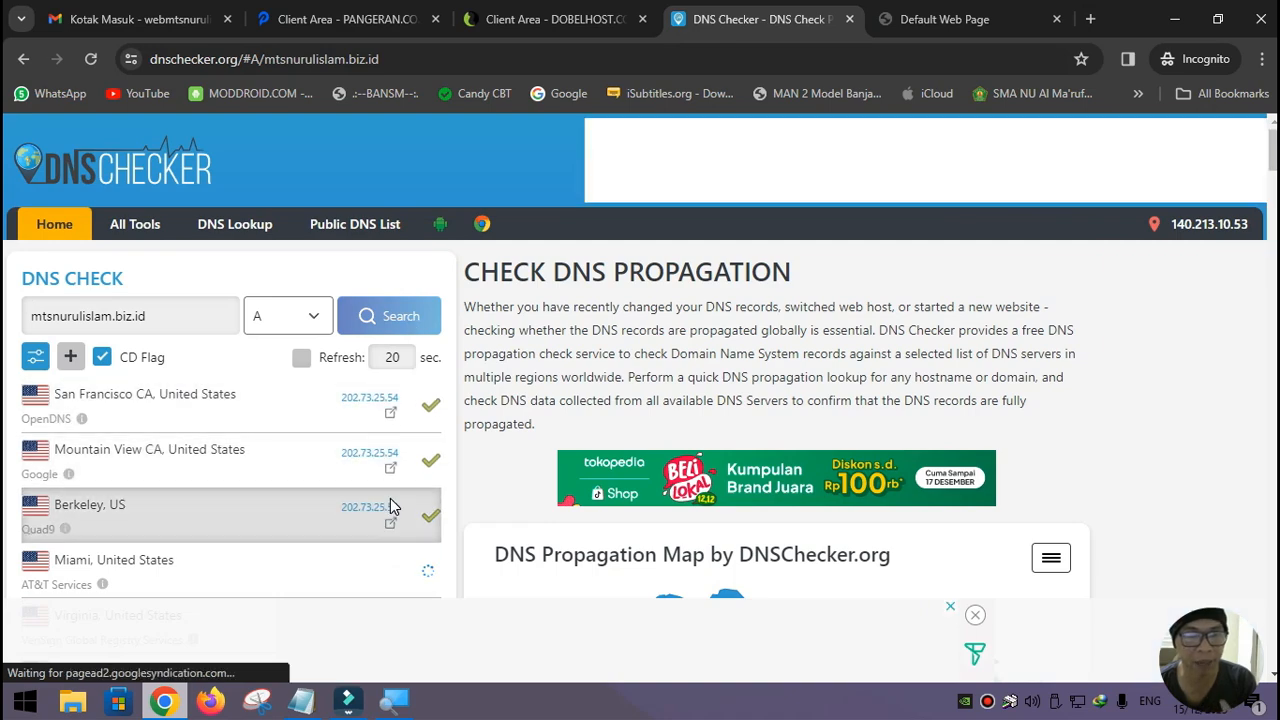
{"action": "scroll", "coordinate": [390, 495], "scroll_direction": "down", "scroll_amount": 9}
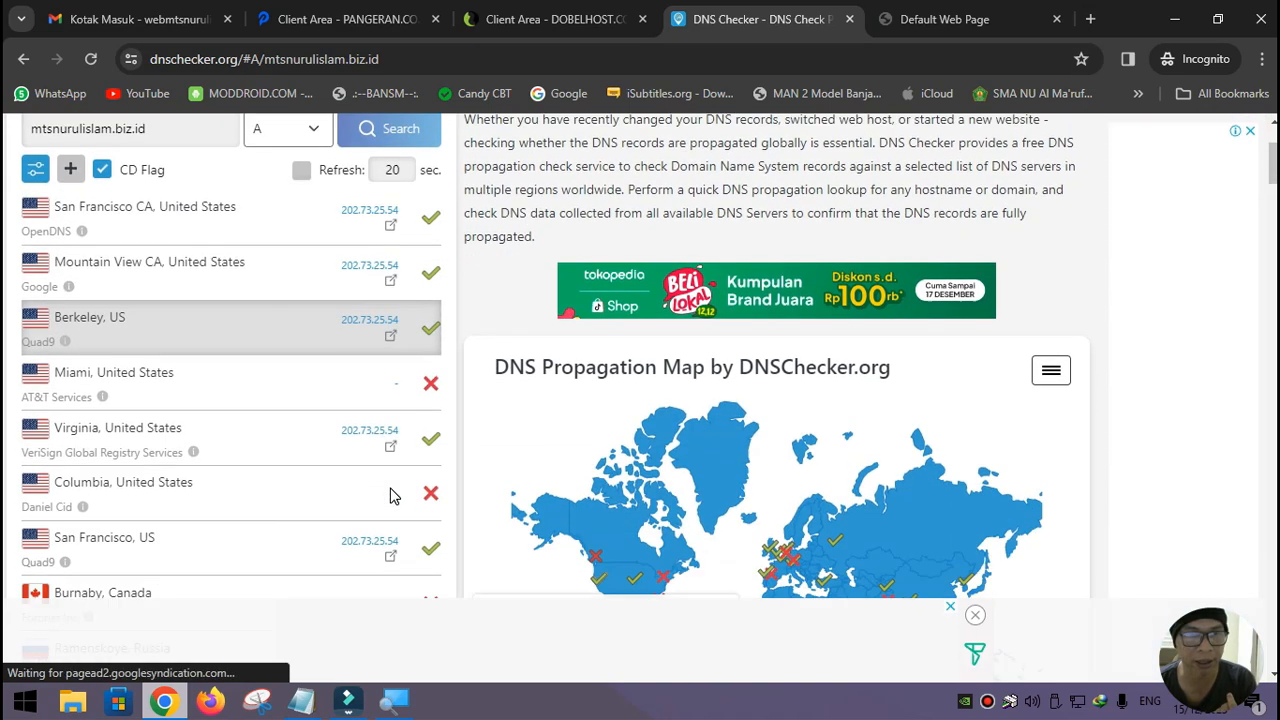
{"action": "scroll", "coordinate": [390, 495], "scroll_direction": "down", "scroll_amount": 8}
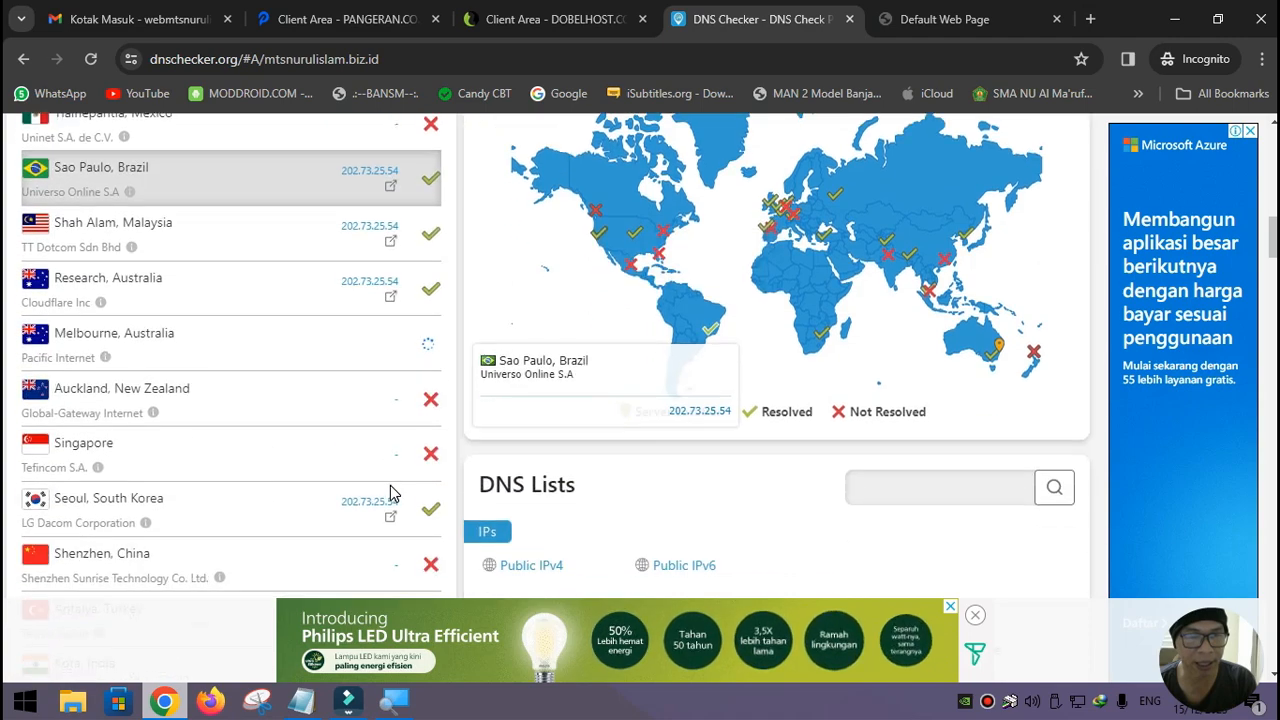
{"action": "scroll", "coordinate": [392, 495], "scroll_direction": "up", "scroll_amount": 15}
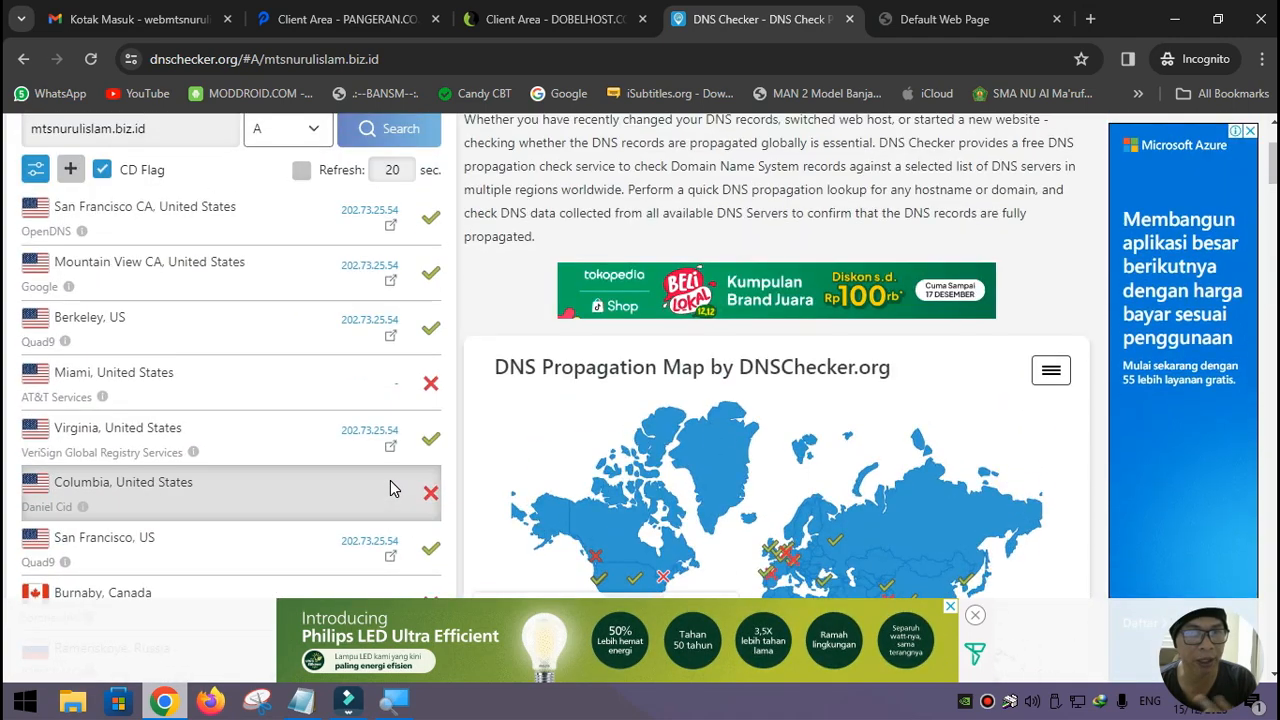
{"action": "scroll", "coordinate": [392, 490], "scroll_direction": "up", "scroll_amount": 2}
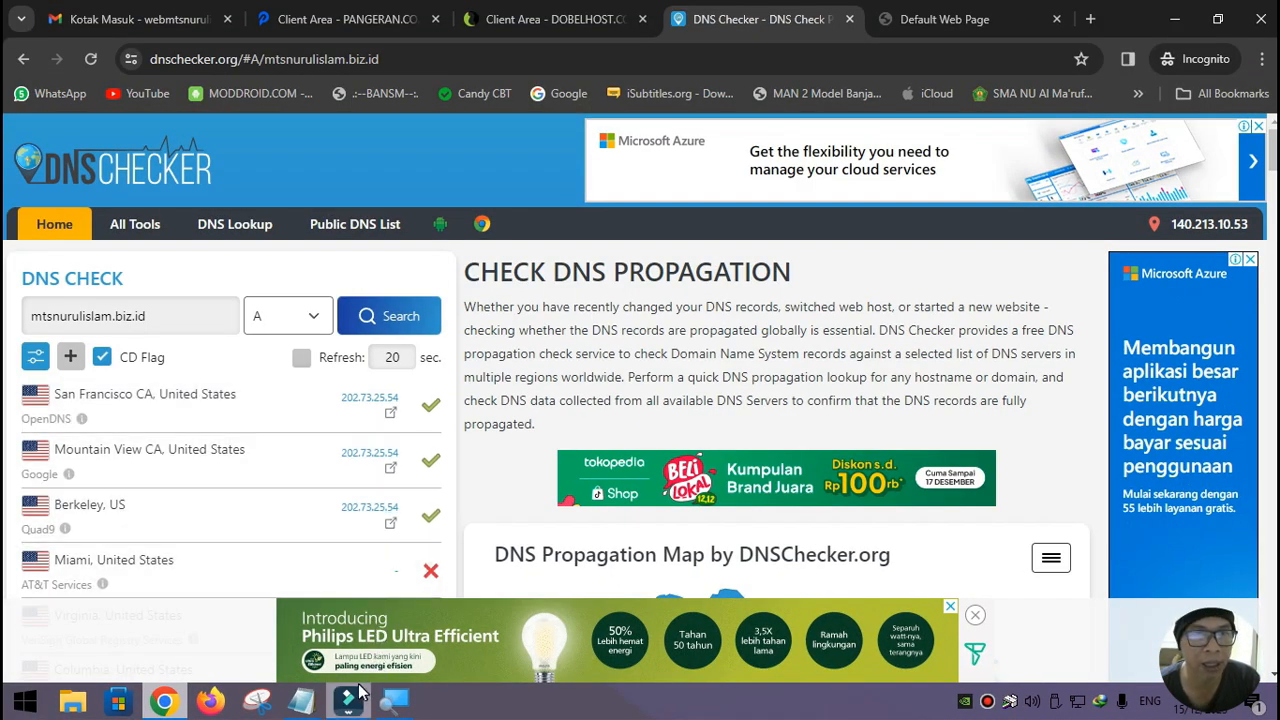
{"action": "left_click", "coordinate": [318, 708]}
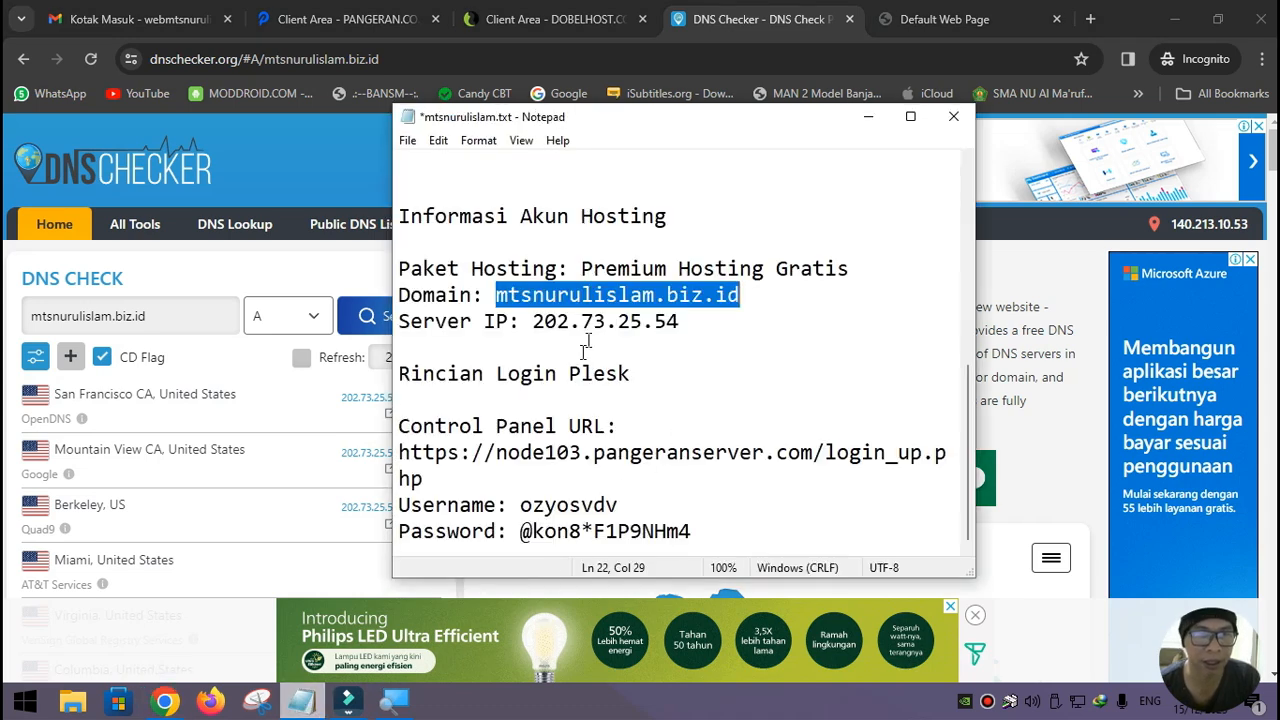
{"action": "left_click_drag", "start_coordinate": [575, 122], "coordinate": [684, 129]}
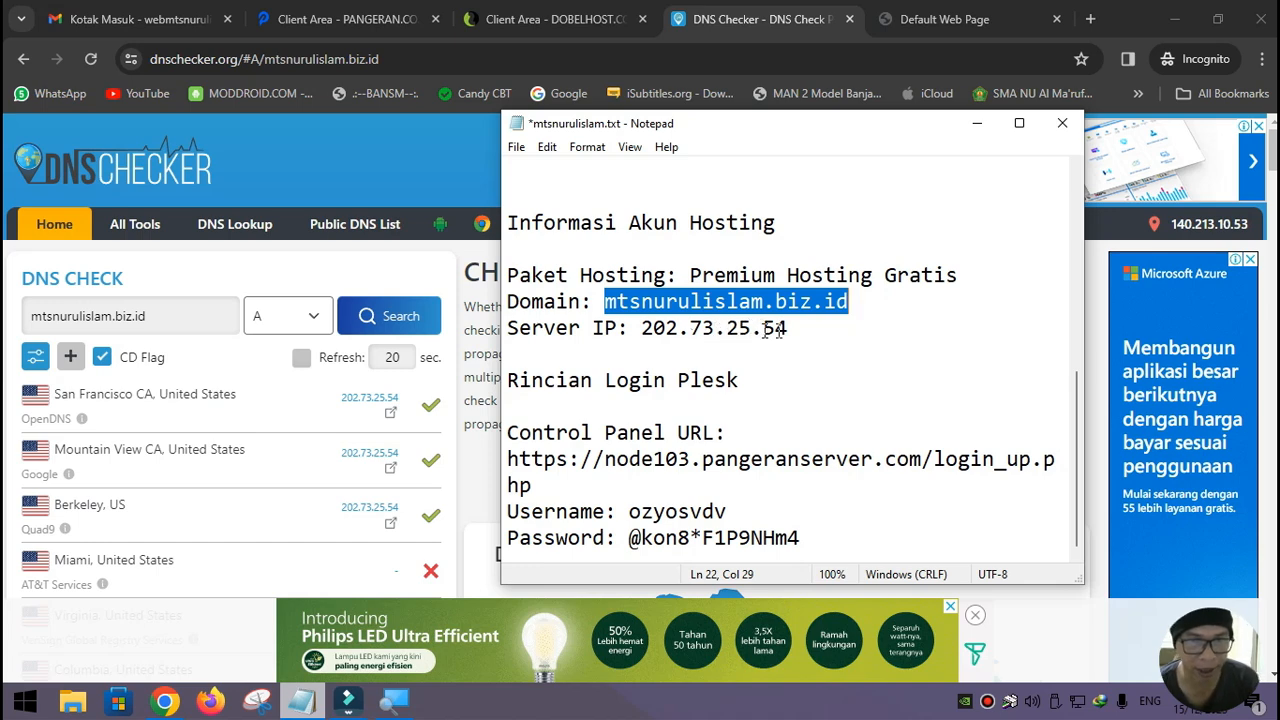
{"action": "left_click", "coordinate": [980, 130]}
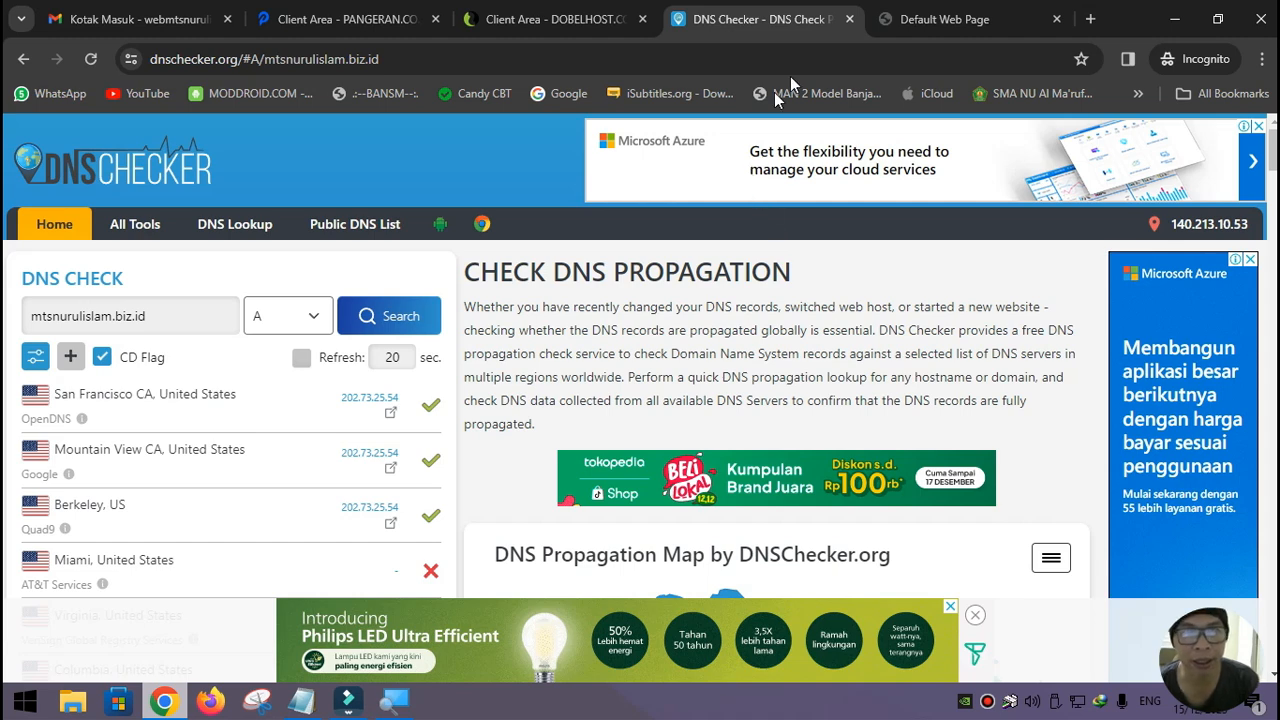
- Close the DNS check, default page, DOBELHOST and Pangeran tabs, leaving a fresh incognito tab
{"action": "left_click", "coordinate": [849, 19]}
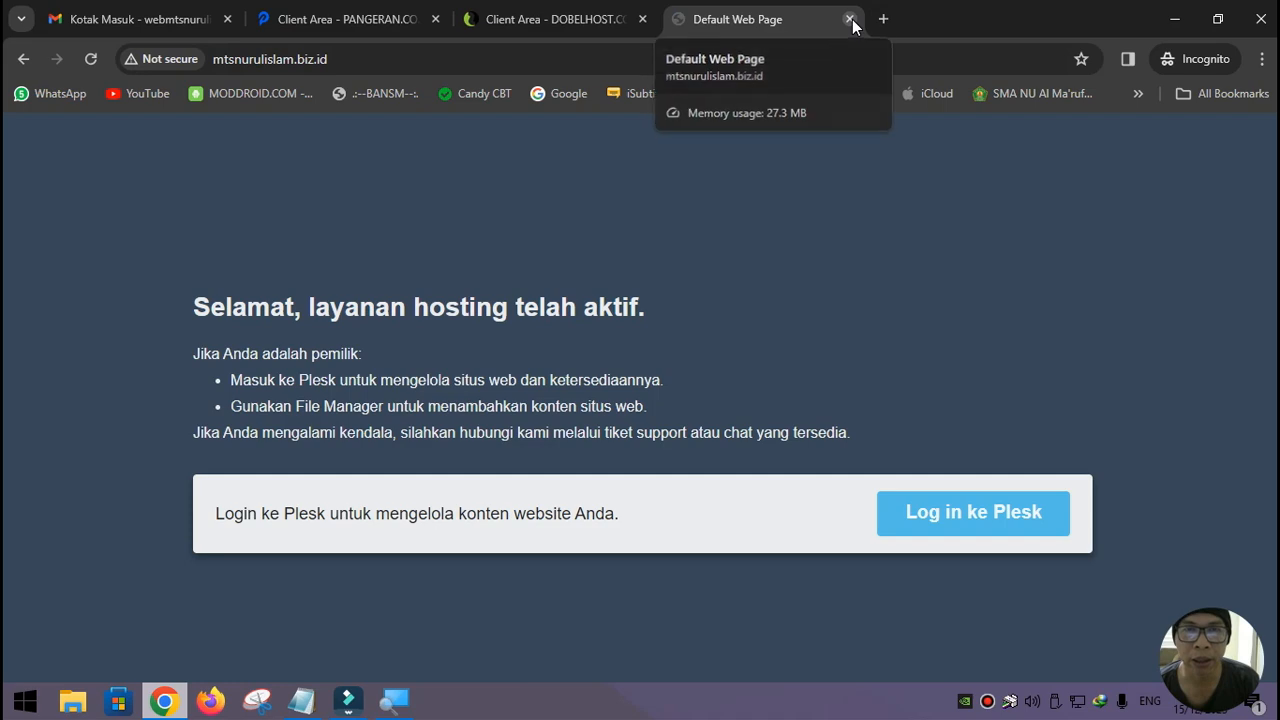
{"action": "left_click", "coordinate": [849, 19]}
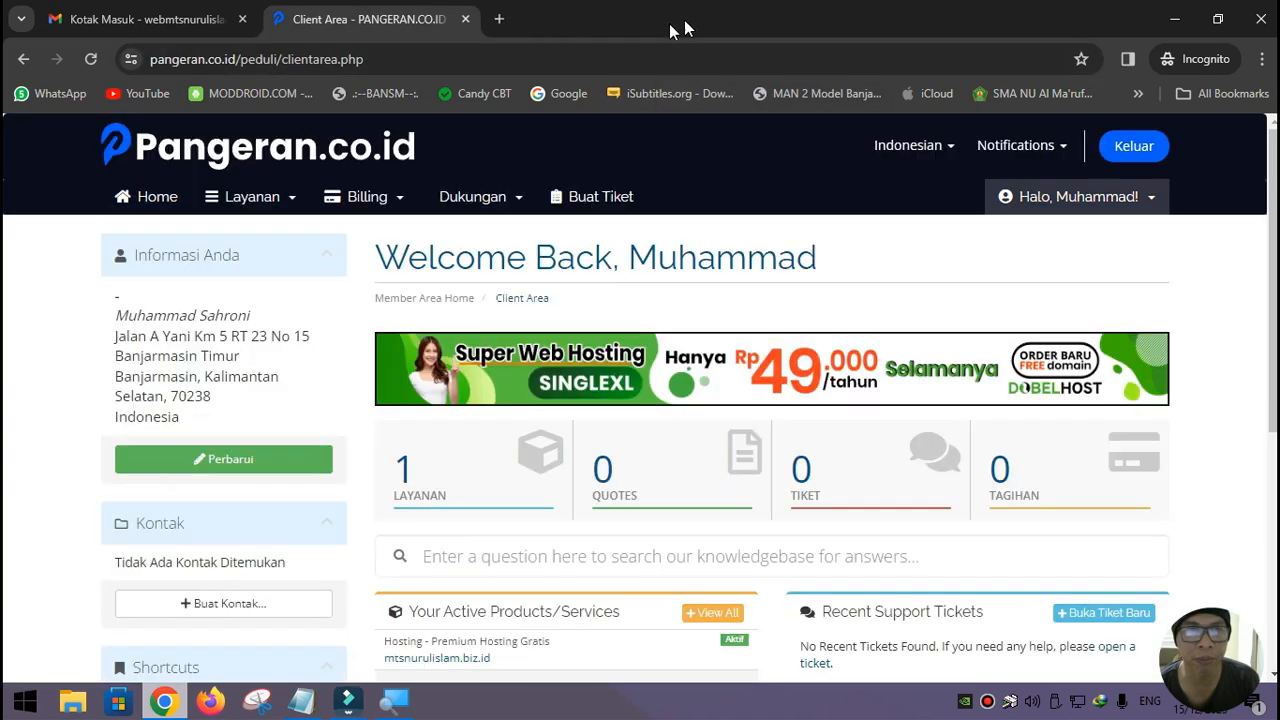
{"action": "left_click", "coordinate": [688, 19]}
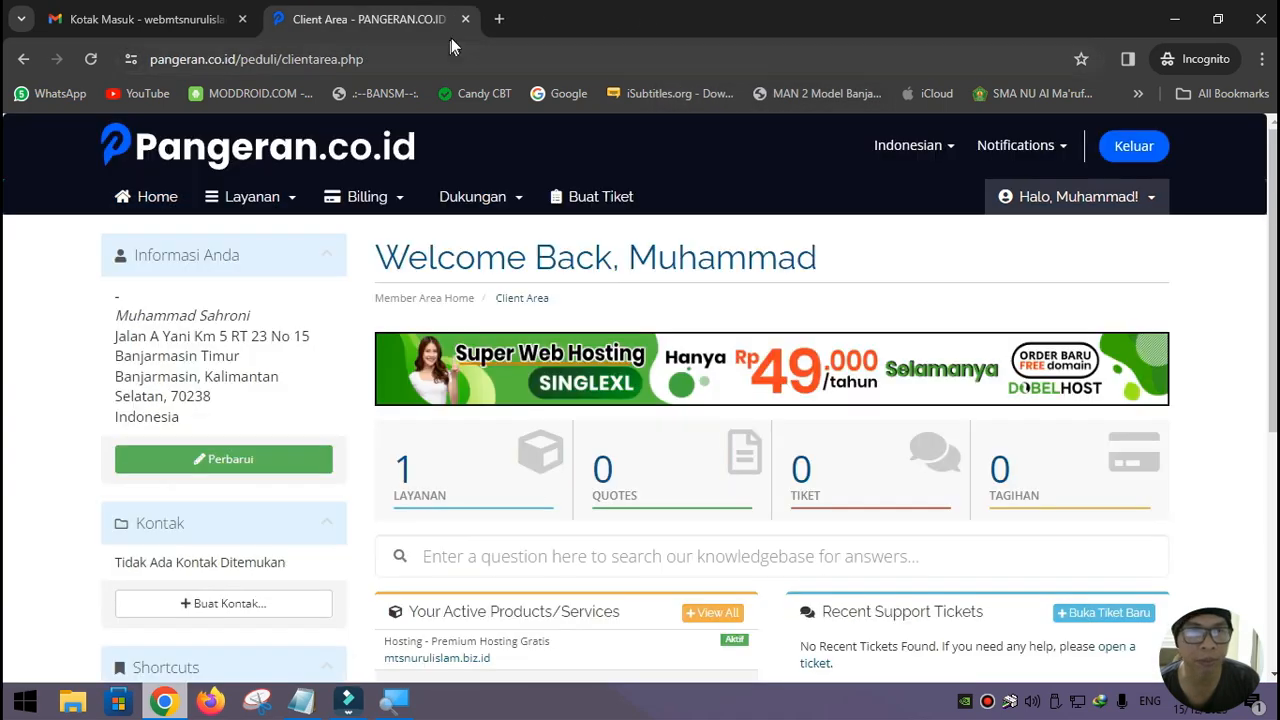
{"action": "left_click", "coordinate": [464, 19]}
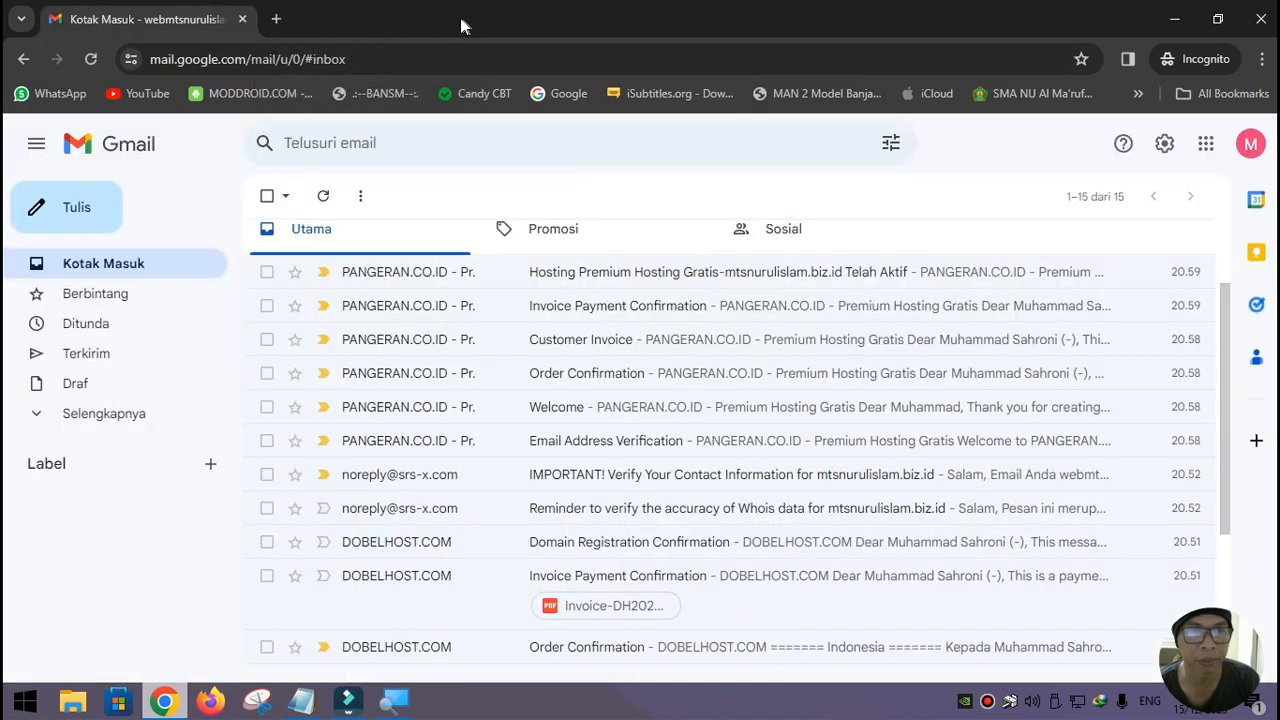
{"action": "left_click", "coordinate": [277, 19]}
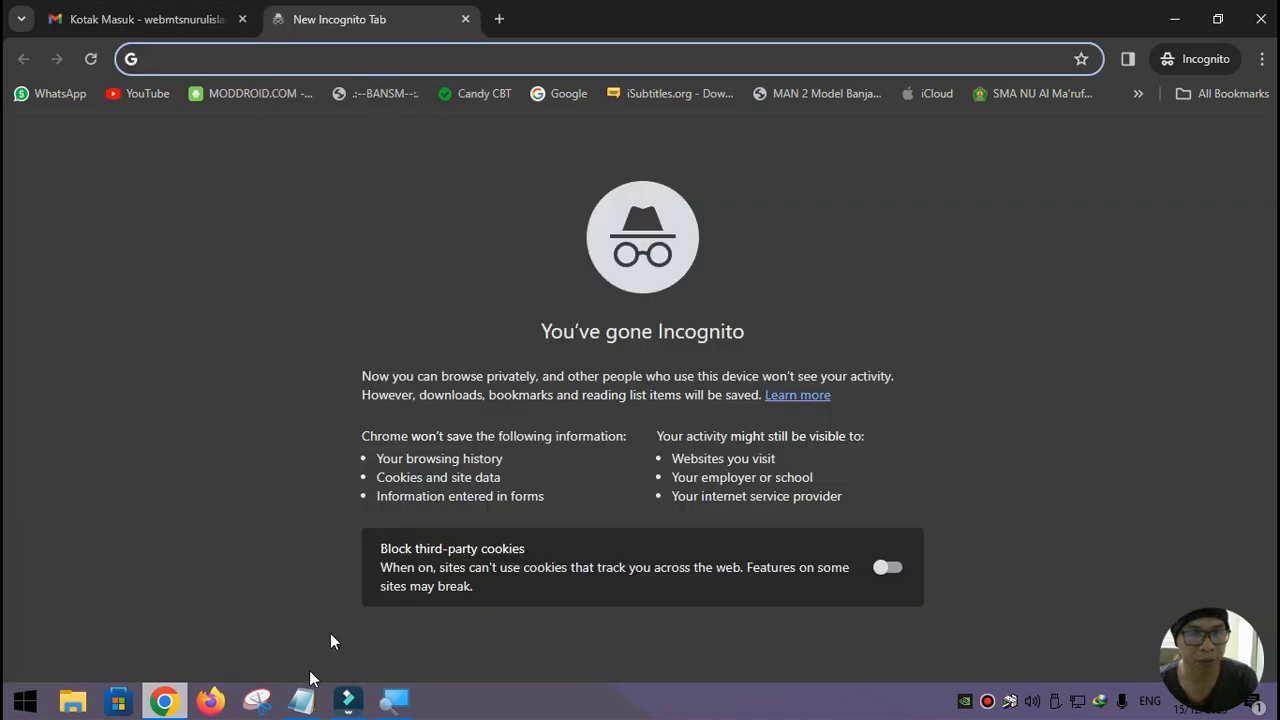
- Copy the Plesk control panel URL from the notes and go back to Gmail
{"action": "left_click", "coordinate": [301, 700]}
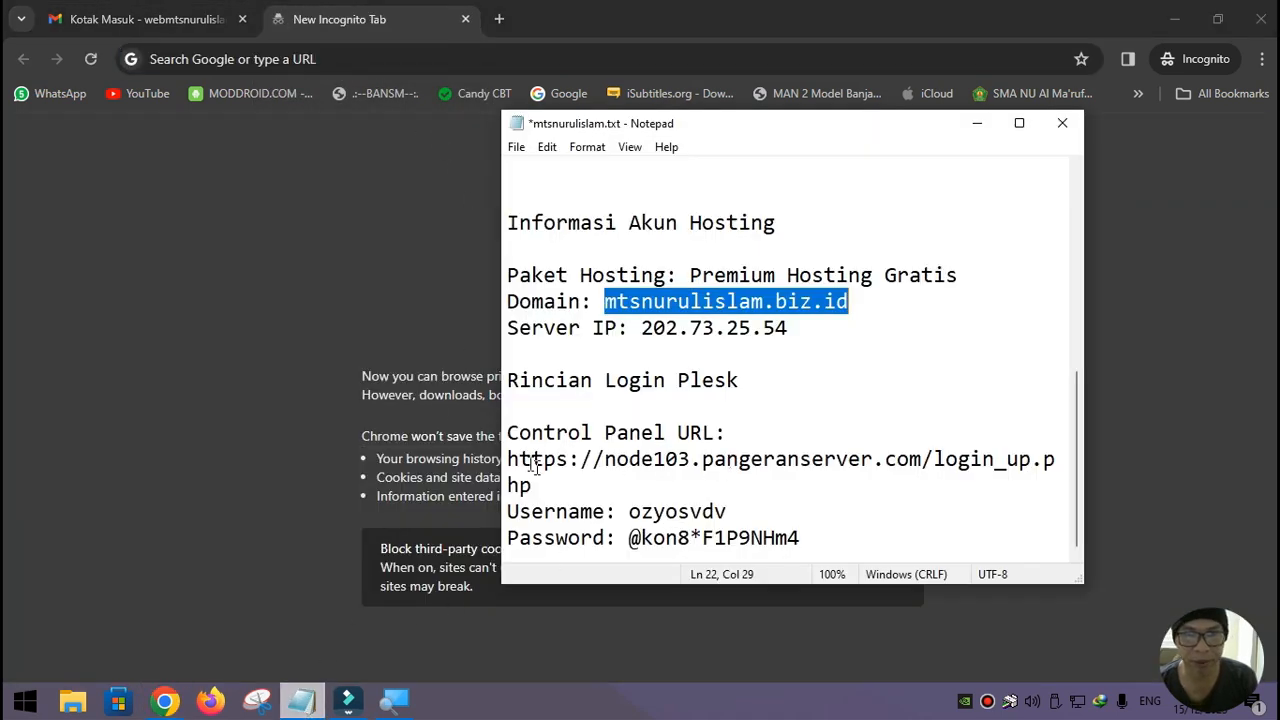
{"action": "left_click_drag", "start_coordinate": [508, 459], "coordinate": [568, 480]}
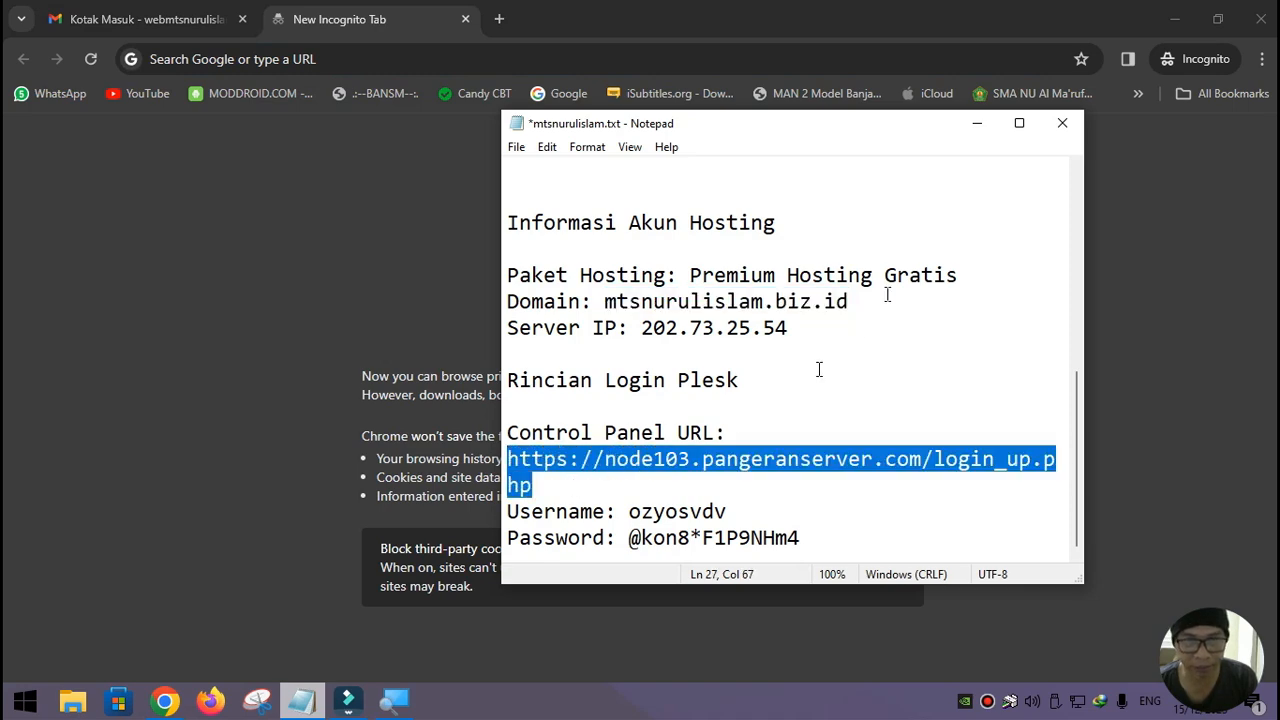
{"action": "left_click", "coordinate": [1019, 123]}
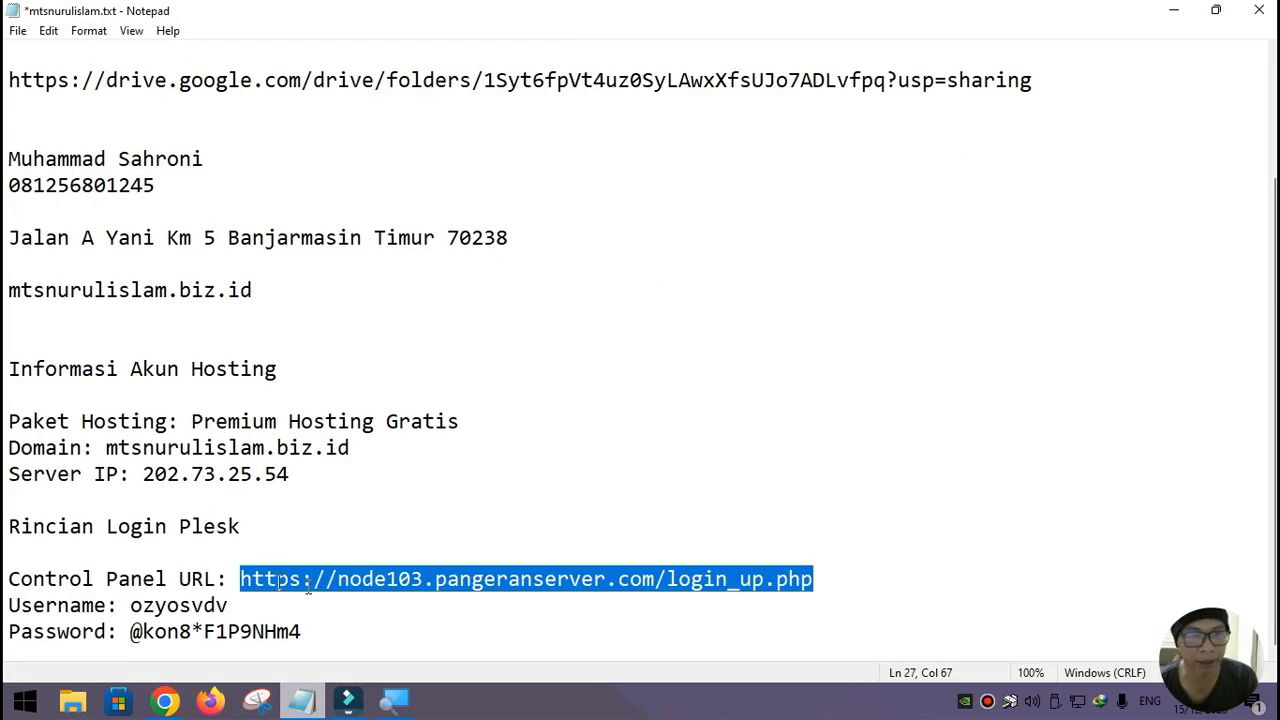
{"action": "right_click", "coordinate": [362, 584]}
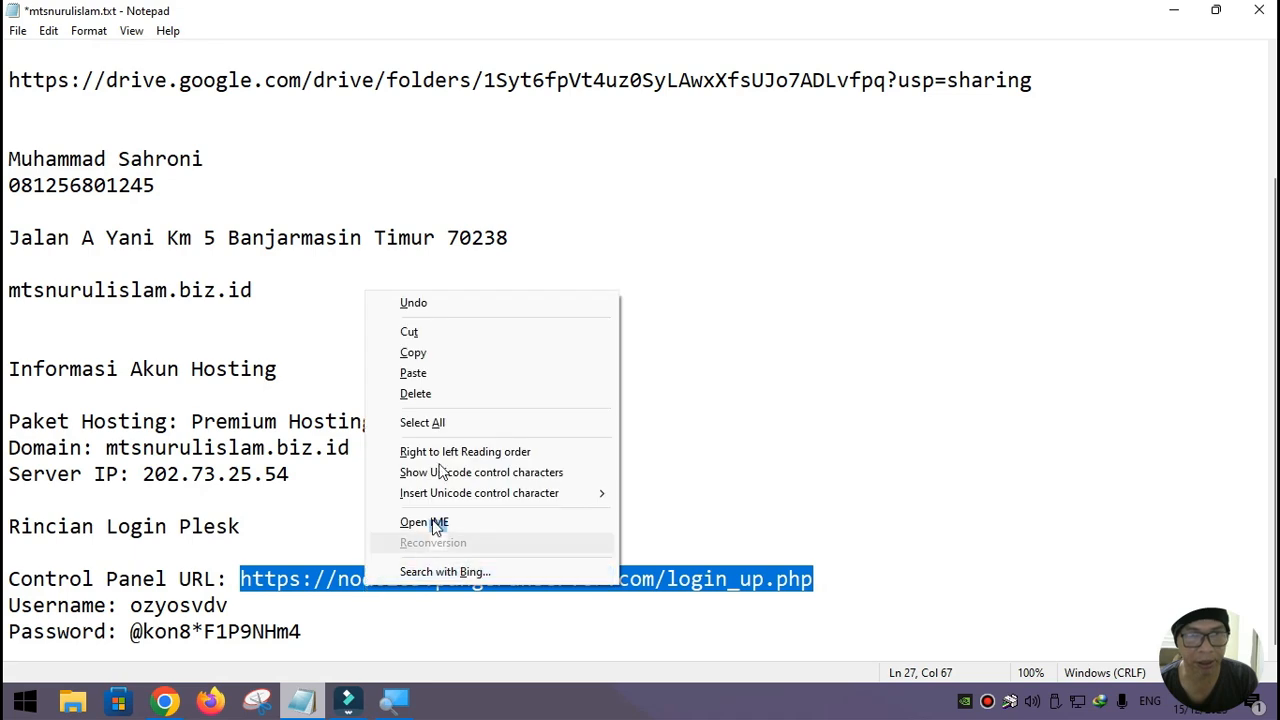
{"action": "left_click", "coordinate": [432, 352]}
{"action": "left_click", "coordinate": [1174, 12]}
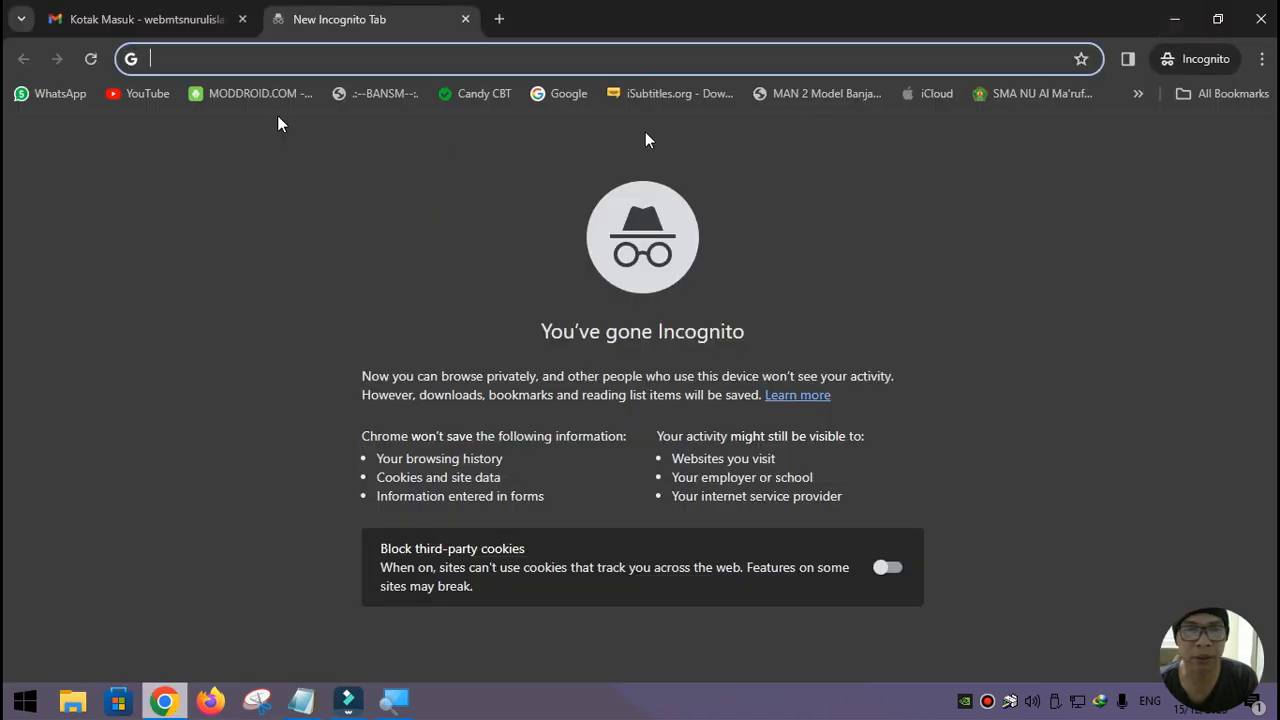
{"action": "left_click", "coordinate": [150, 20]}
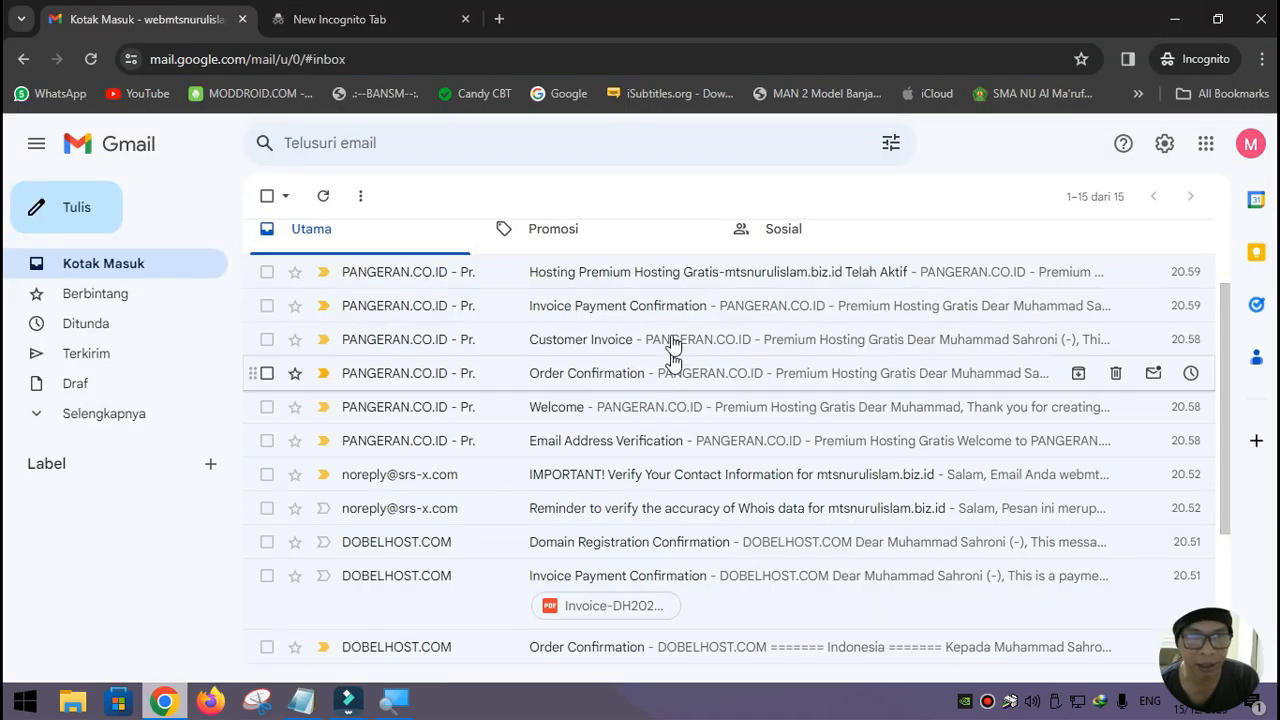
- Open the Plesk login page via the activation email's Control Panel link and accept cookies
{"action": "left_click", "coordinate": [663, 271]}
{"action": "scroll", "coordinate": [641, 418], "scroll_direction": "down", "scroll_amount": 2}
{"action": "scroll", "coordinate": [641, 418], "scroll_direction": "down", "scroll_amount": 1}
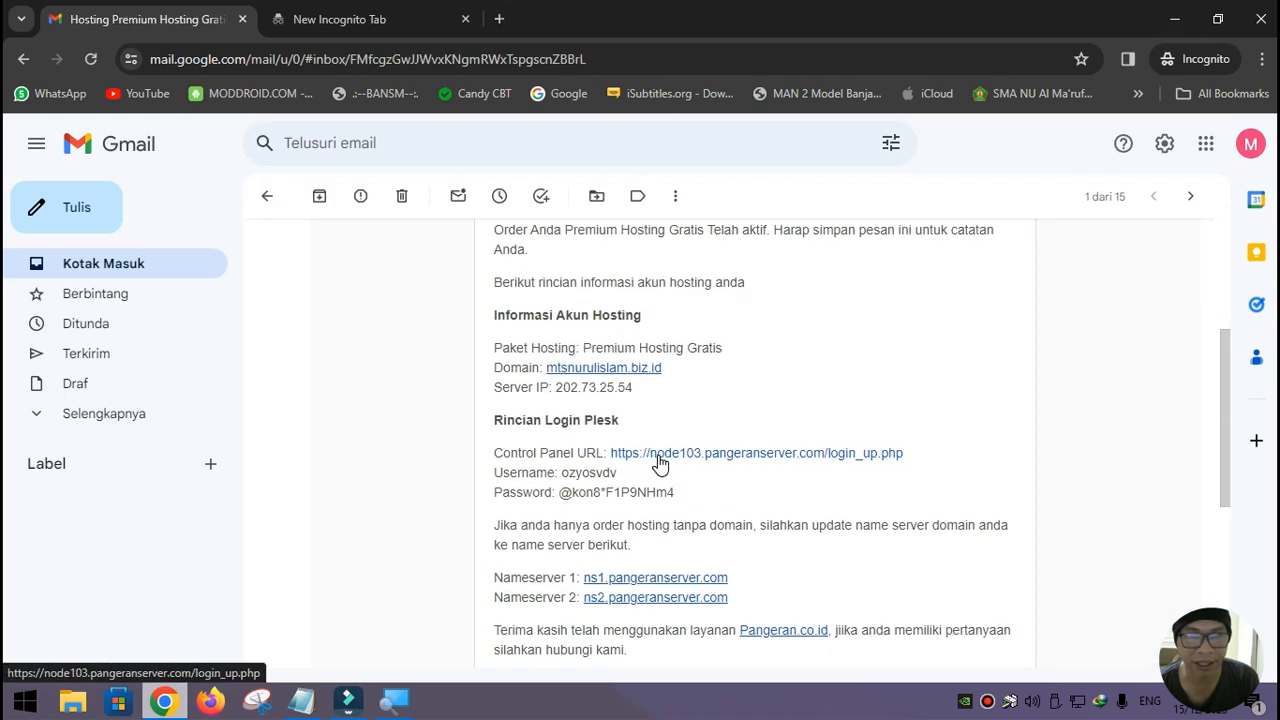
{"action": "left_click", "coordinate": [657, 457]}
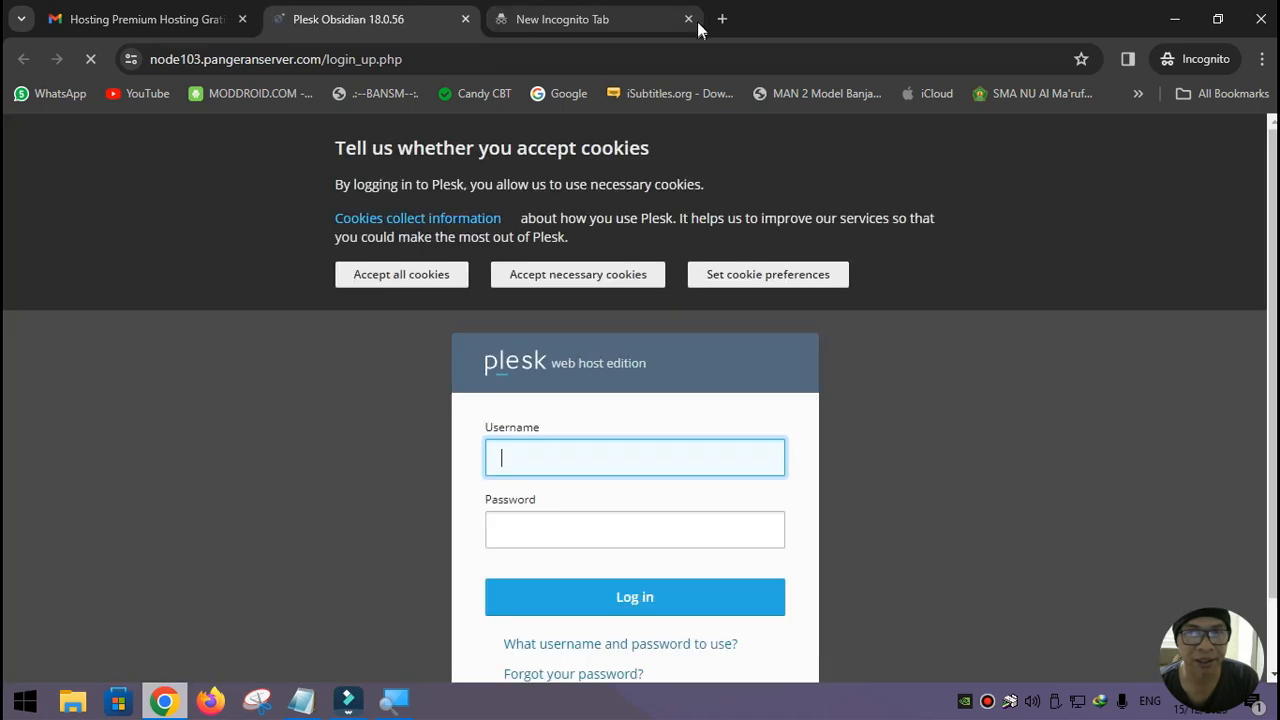
{"action": "left_click", "coordinate": [690, 20]}
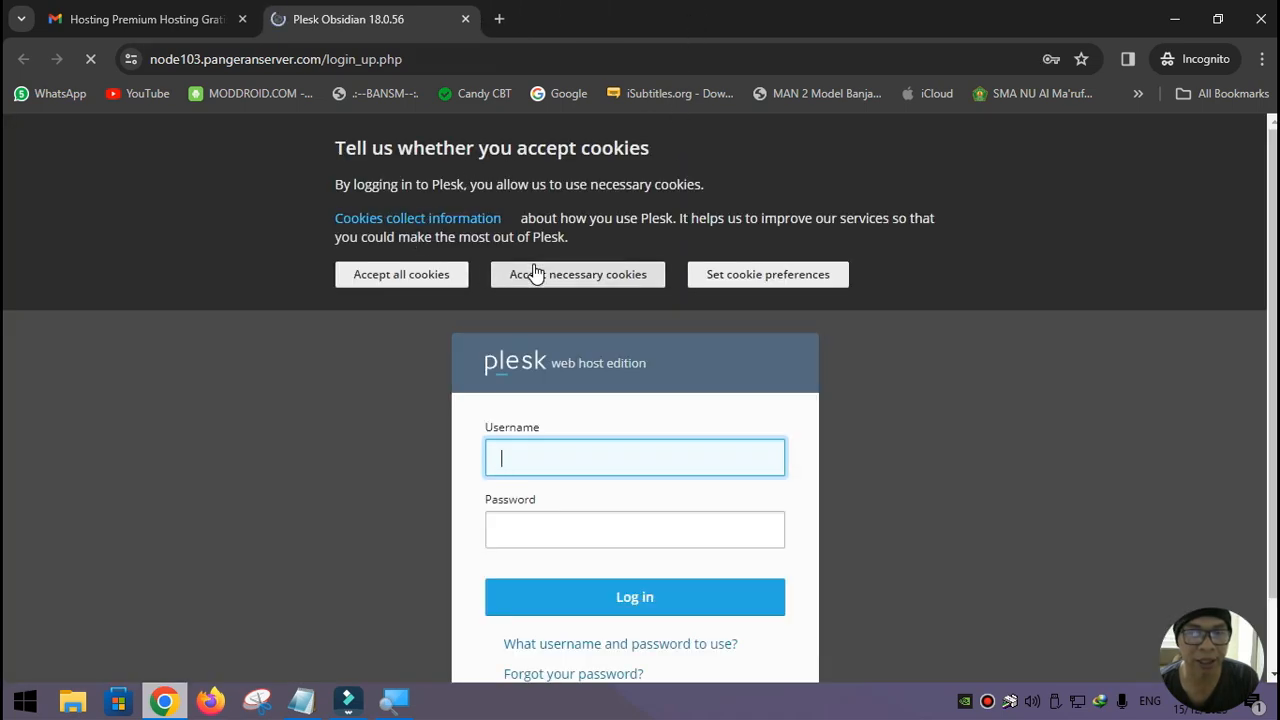
{"action": "left_click", "coordinate": [417, 284]}
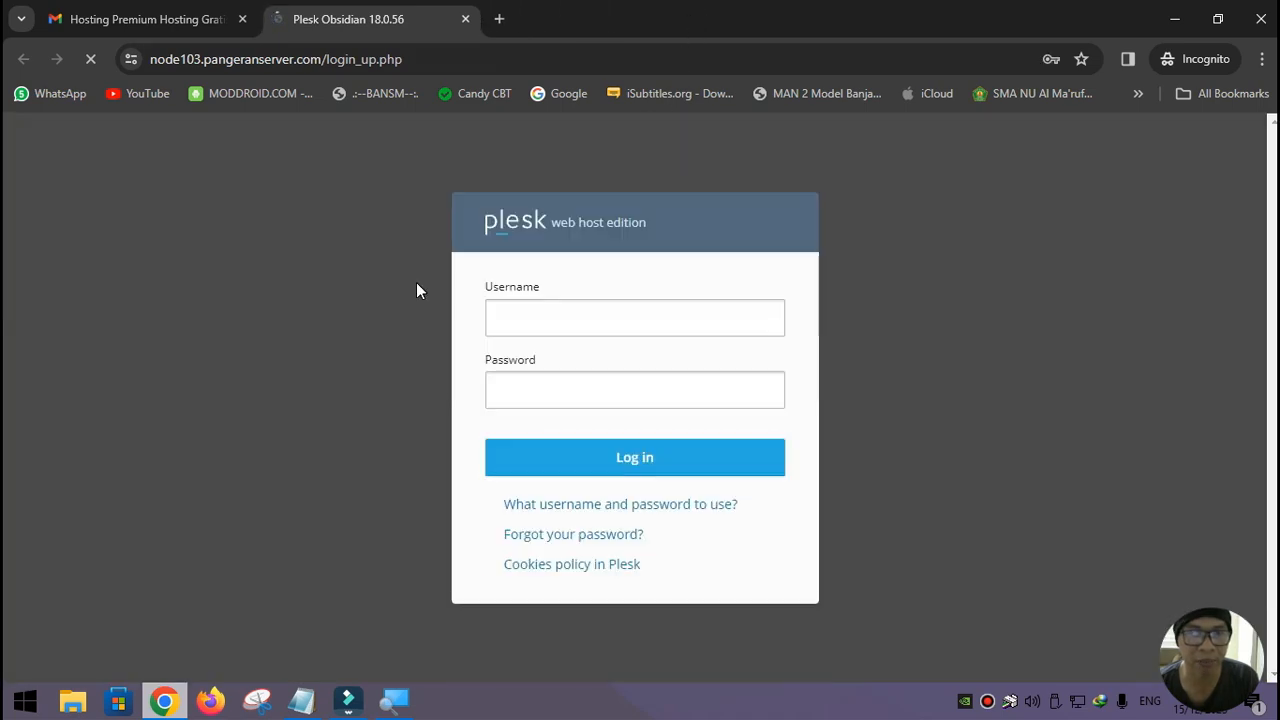
- Fill the Plesk login form with the account username and password copied from the notes
{"action": "left_click", "coordinate": [301, 700]}
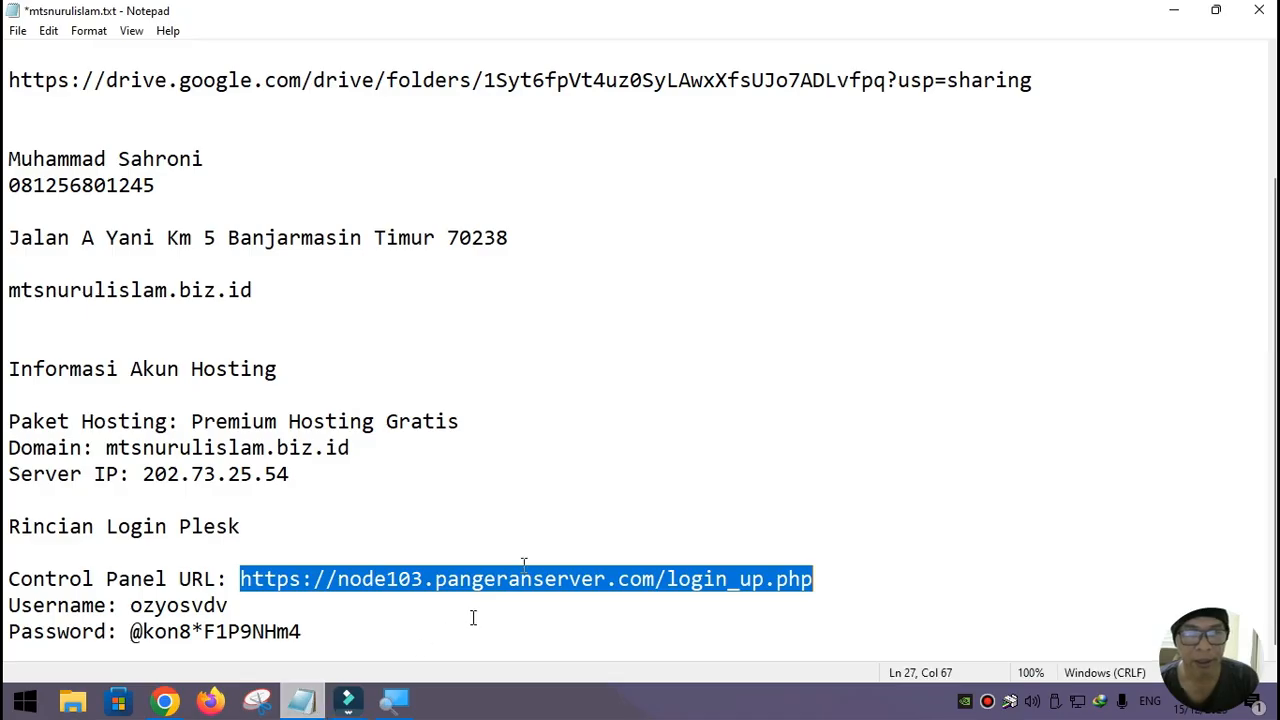
{"action": "left_click", "coordinate": [304, 500]}
{"action": "left_click_drag", "start_coordinate": [131, 605], "coordinate": [228, 605]}
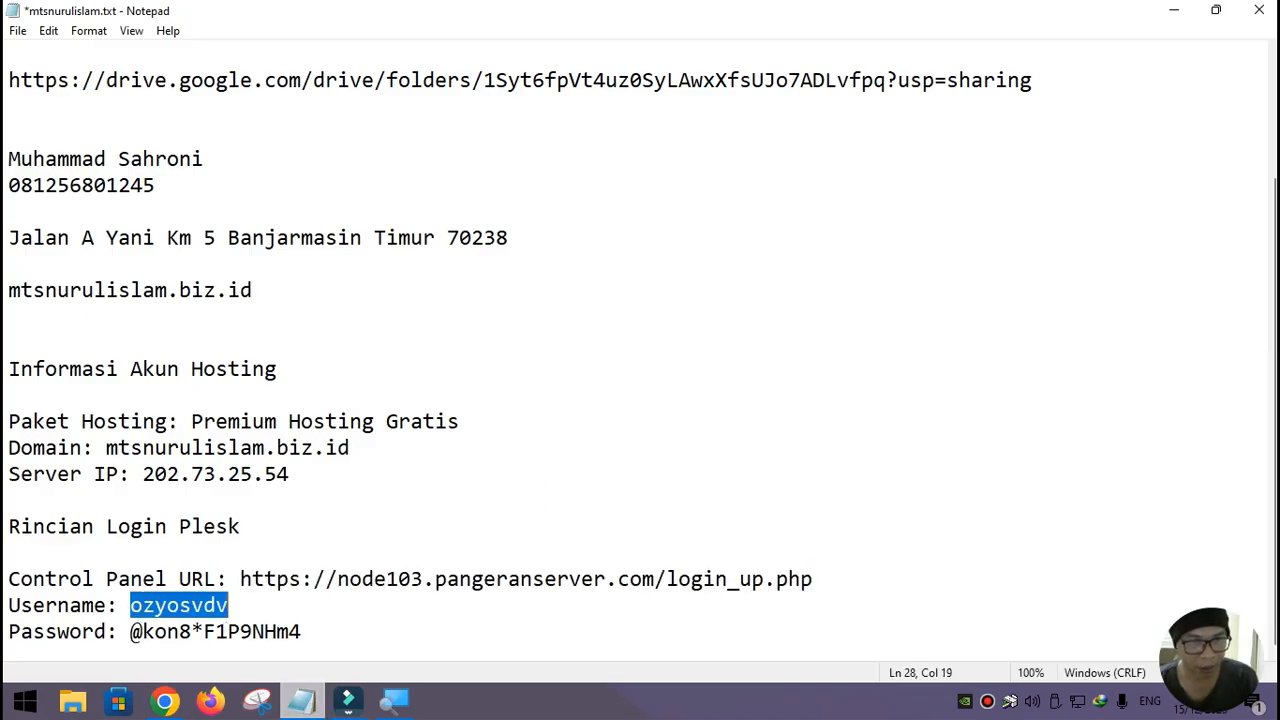
{"action": "left_click", "coordinate": [1174, 10]}
{"action": "left_click", "coordinate": [540, 318]}
{"action": "key", "text": "ctrl+v"}
{"action": "key", "text": "Tab"}
{"action": "left_click", "coordinate": [301, 700]}
{"action": "left_click_drag", "start_coordinate": [132, 631], "coordinate": [301, 631]}
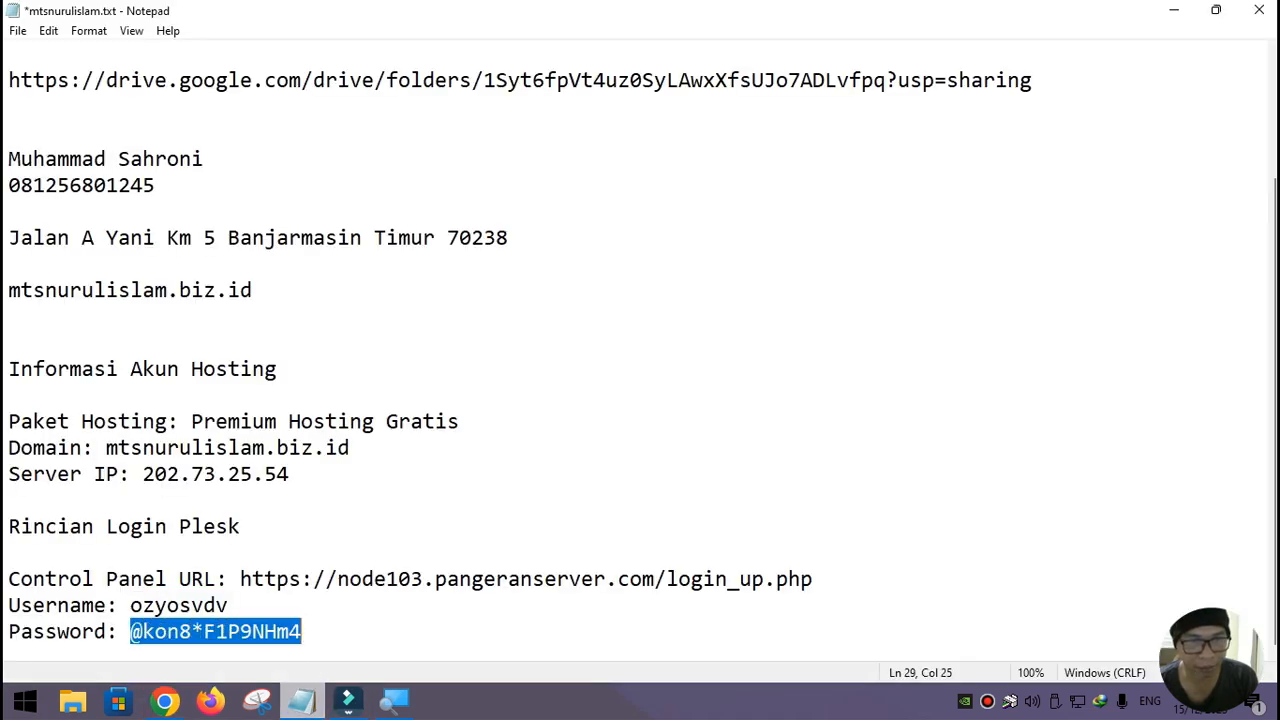
{"action": "left_click", "coordinate": [1175, 10]}
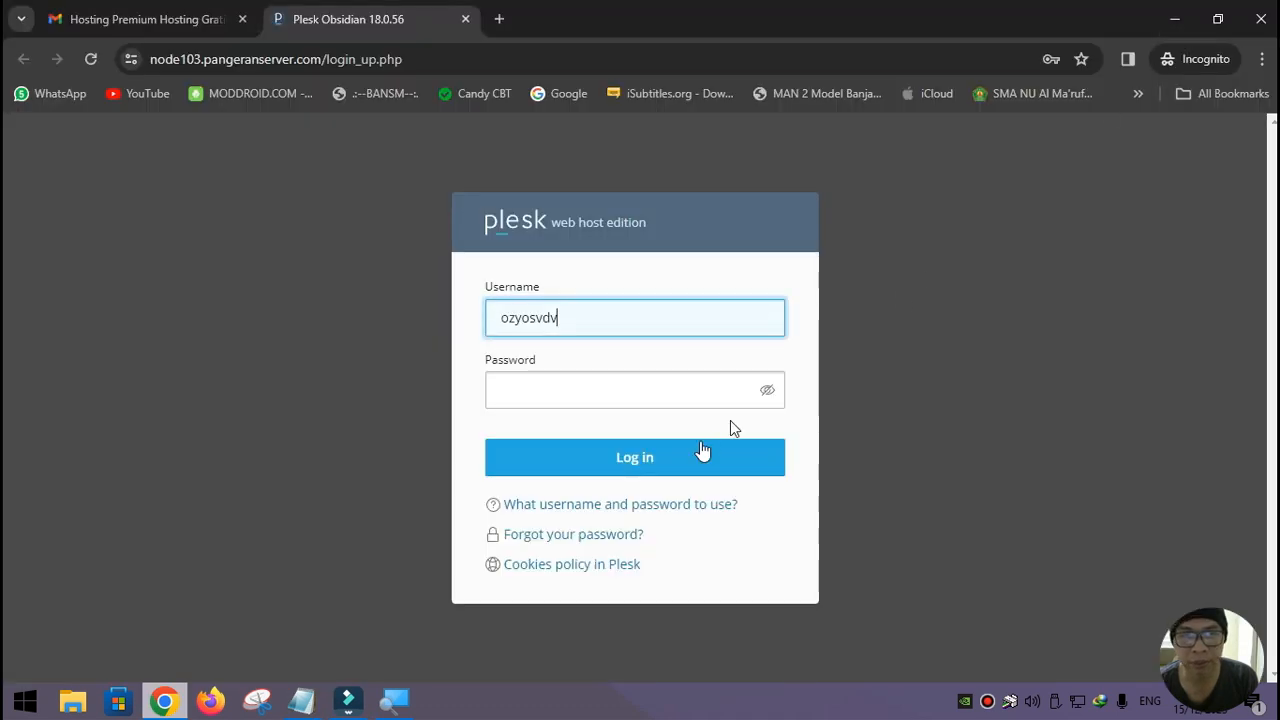
{"action": "key", "text": "ctrl+v"}
- Log into Plesk and review Websites & Domains listing mtsnurulislam.biz.id as Active, then start a new tab
{"action": "left_click", "coordinate": [595, 452]}
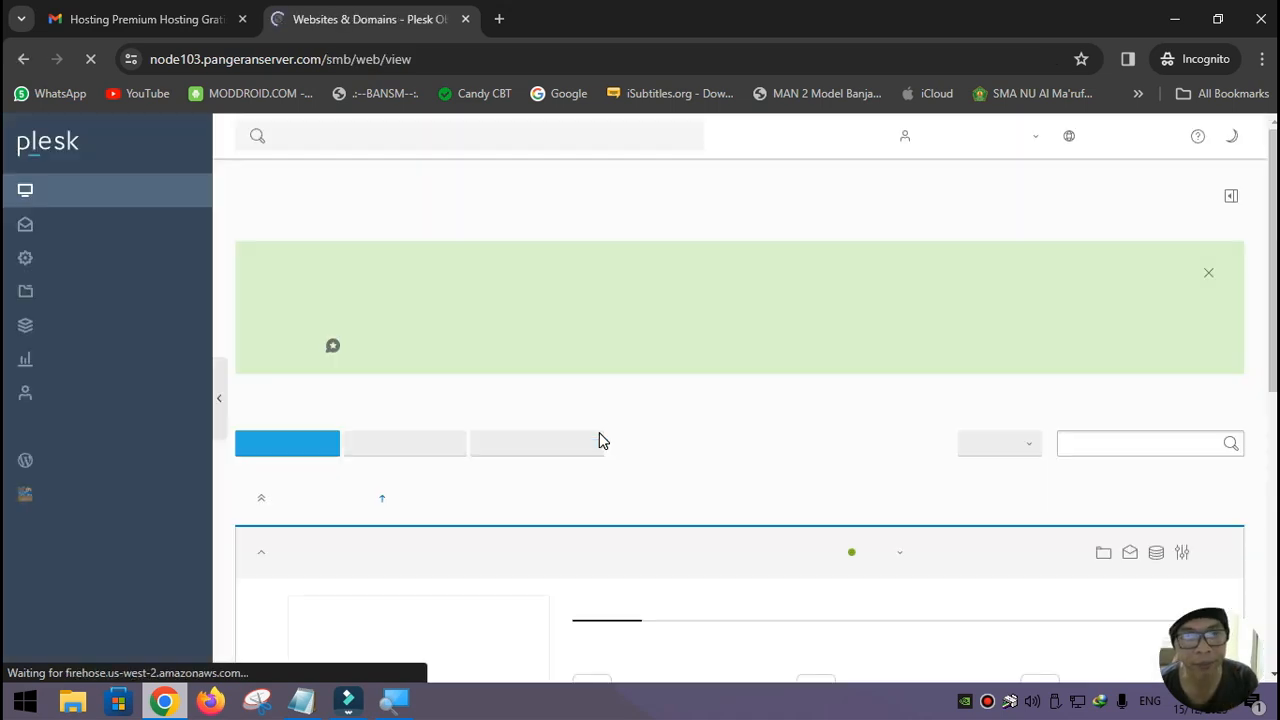
{"action": "scroll", "coordinate": [806, 423], "scroll_direction": "down", "scroll_amount": 3}
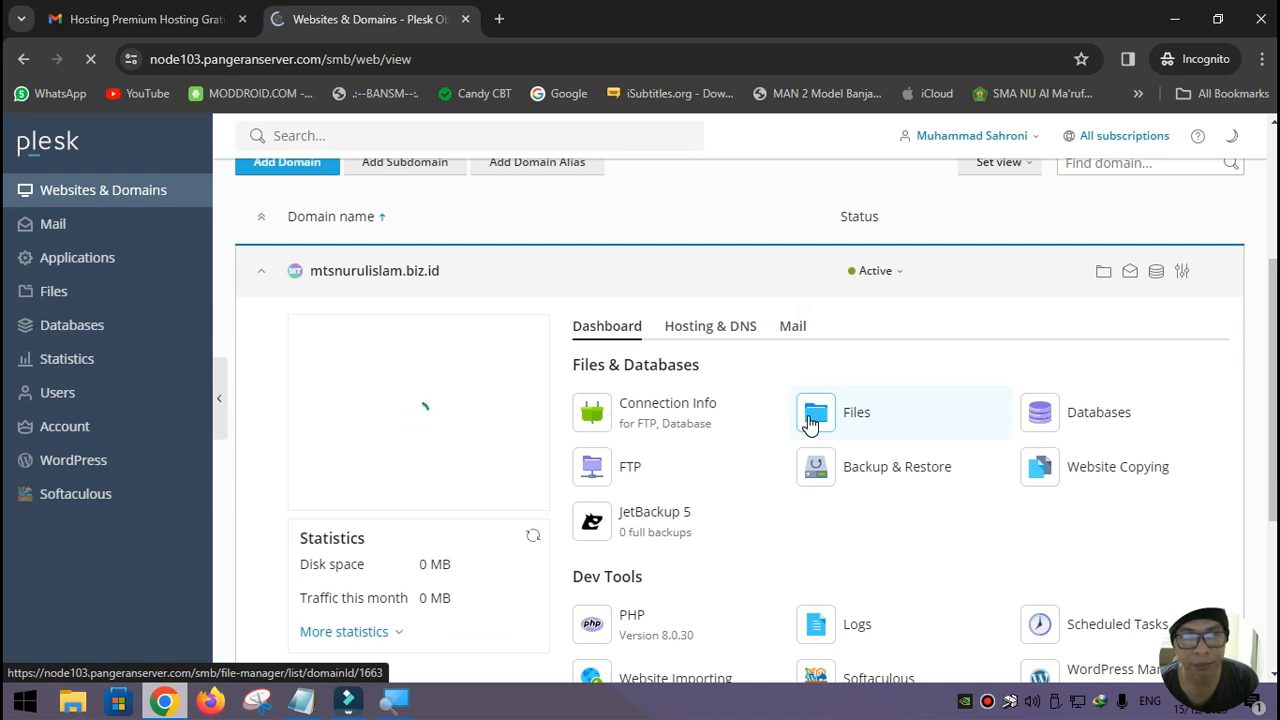
{"action": "scroll", "coordinate": [810, 425], "scroll_direction": "down", "scroll_amount": 3}
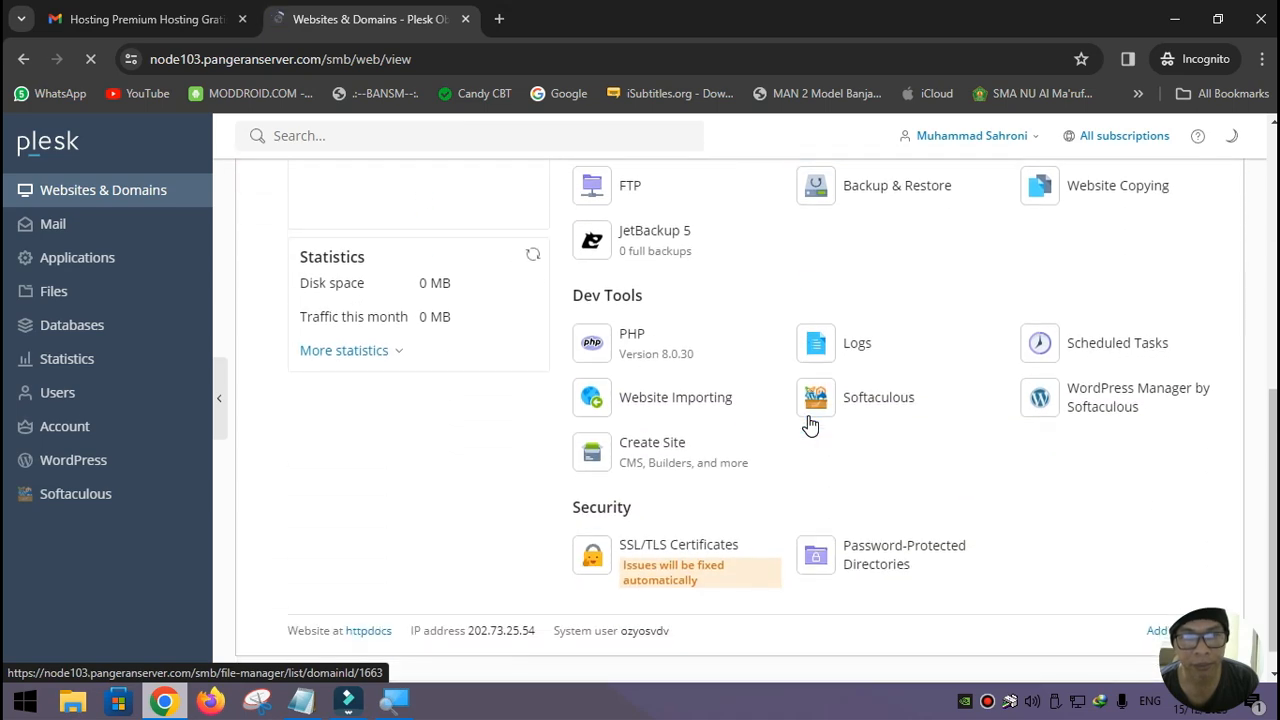
{"action": "scroll", "coordinate": [810, 425], "scroll_direction": "up", "scroll_amount": 4}
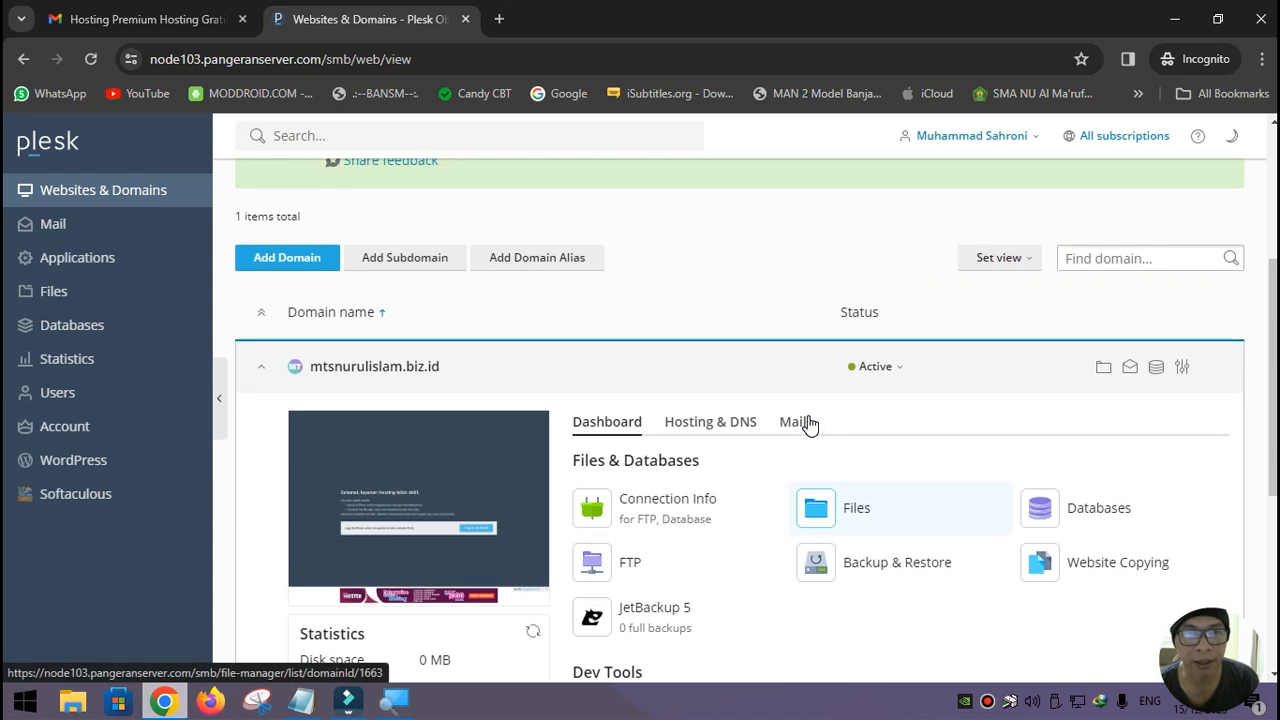
{"action": "scroll", "coordinate": [810, 424], "scroll_direction": "down", "scroll_amount": 3}
{"action": "scroll", "coordinate": [810, 424], "scroll_direction": "up", "scroll_amount": 3}
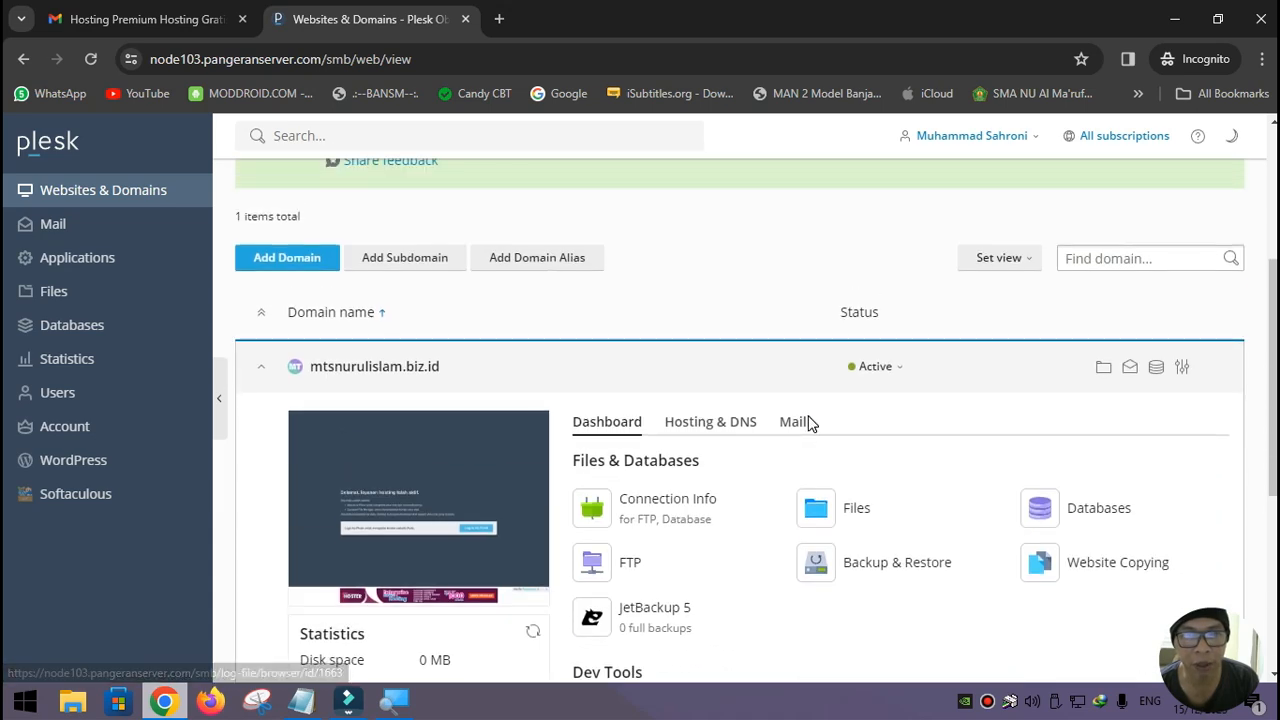
{"action": "scroll", "coordinate": [810, 424], "scroll_direction": "down", "scroll_amount": 2}
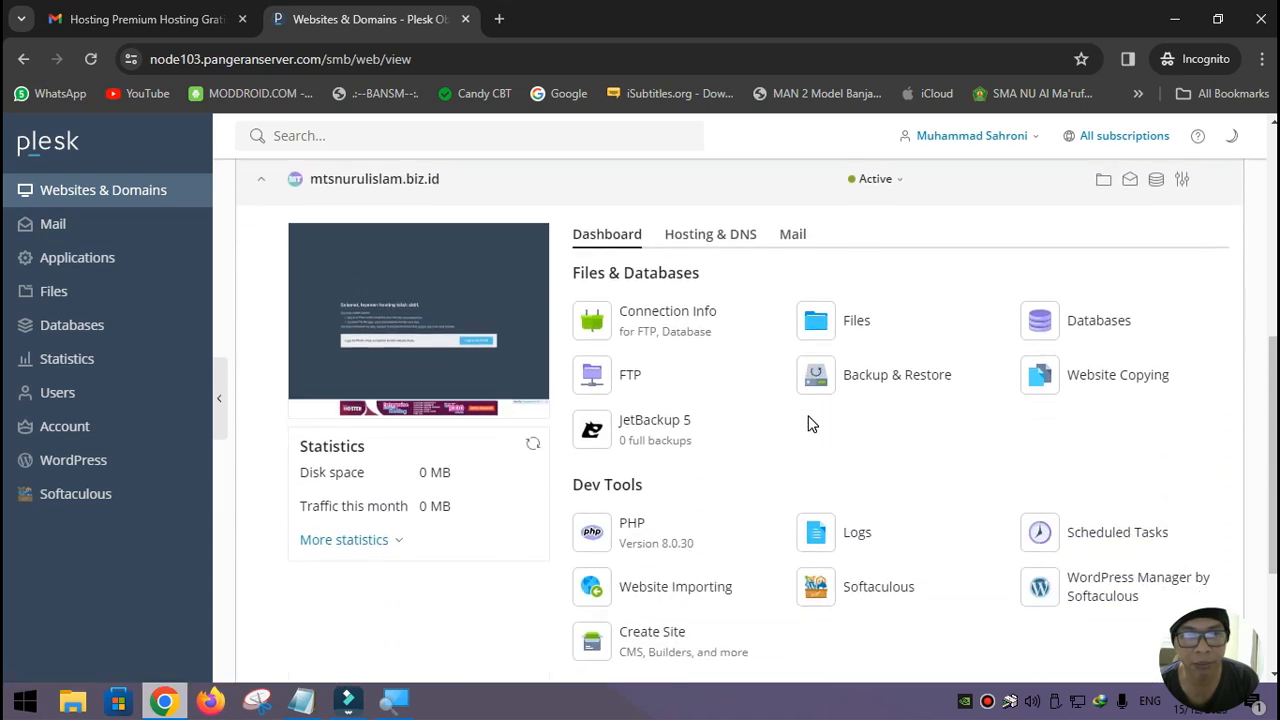
{"action": "scroll", "coordinate": [810, 424], "scroll_direction": "down", "scroll_amount": 3}
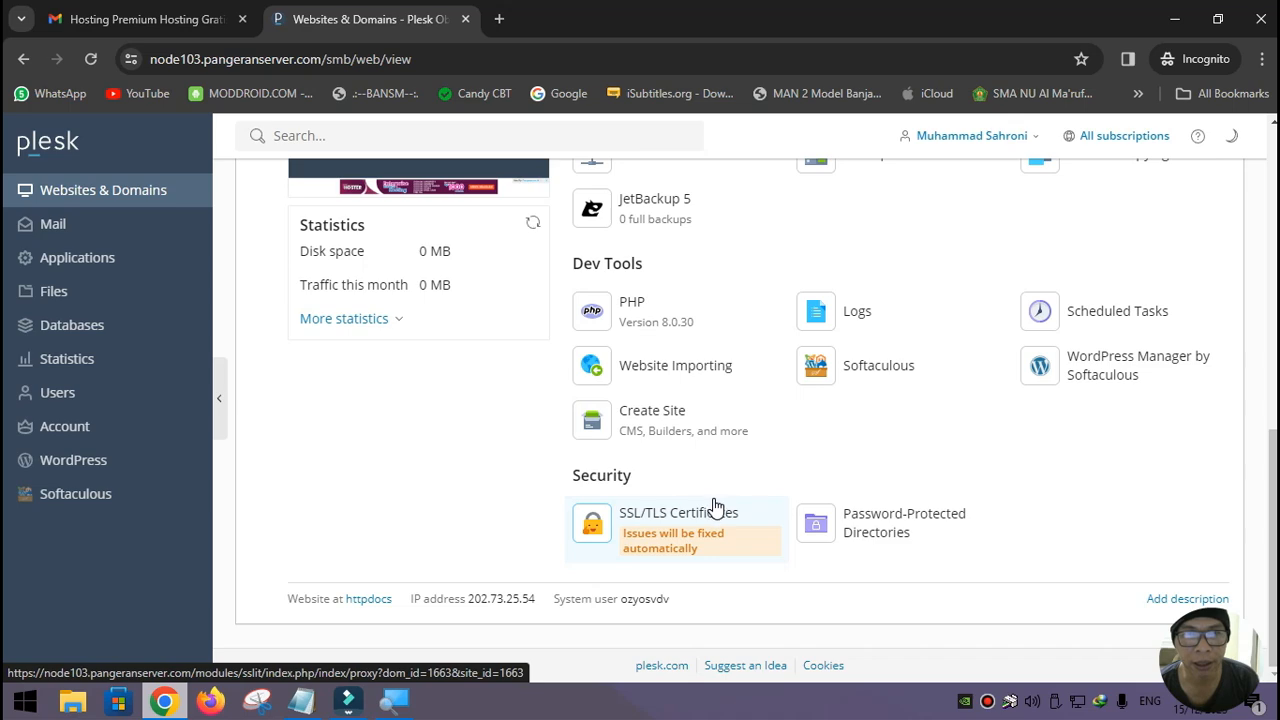
{"action": "left_click", "coordinate": [500, 30]}
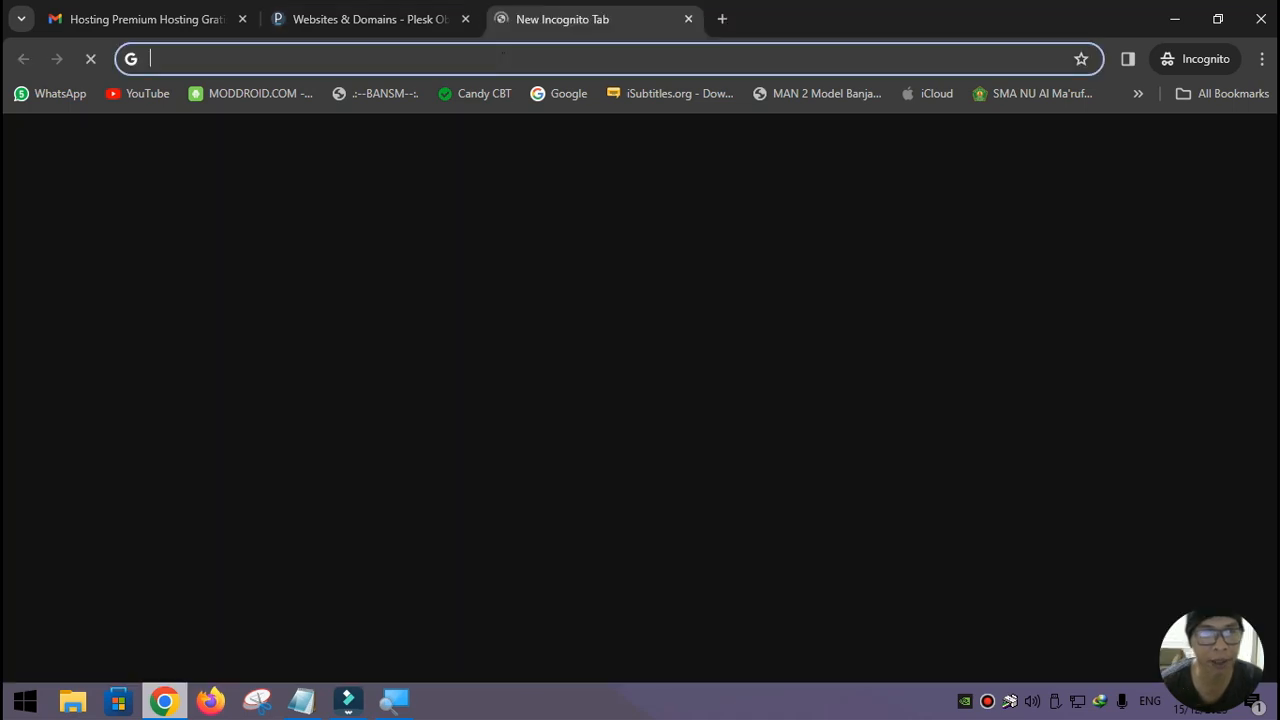
{"action": "type", "text": "htt"}
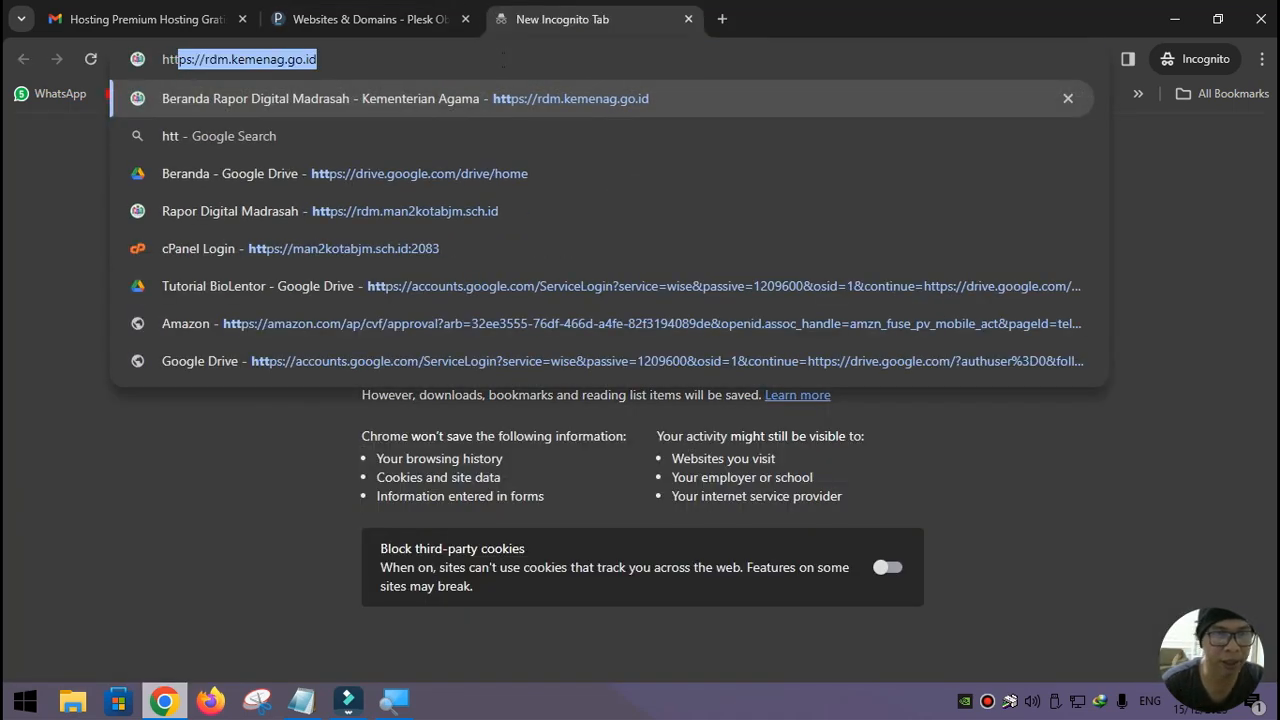
- Copy mtsnurulislam.biz.id from the notes and load it in the incognito tab in place of rdm.kemenag.go.id
{"action": "left_click", "coordinate": [301, 700]}
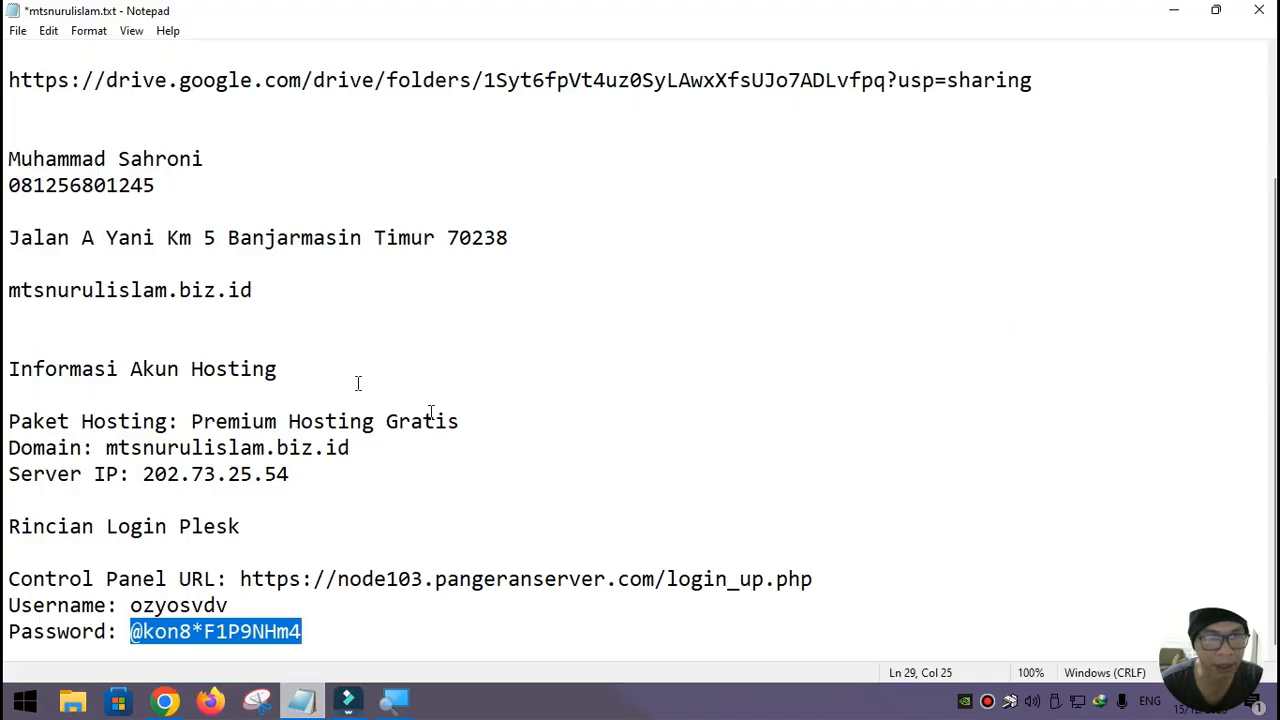
{"action": "left_click_drag", "start_coordinate": [8, 290], "coordinate": [253, 290]}
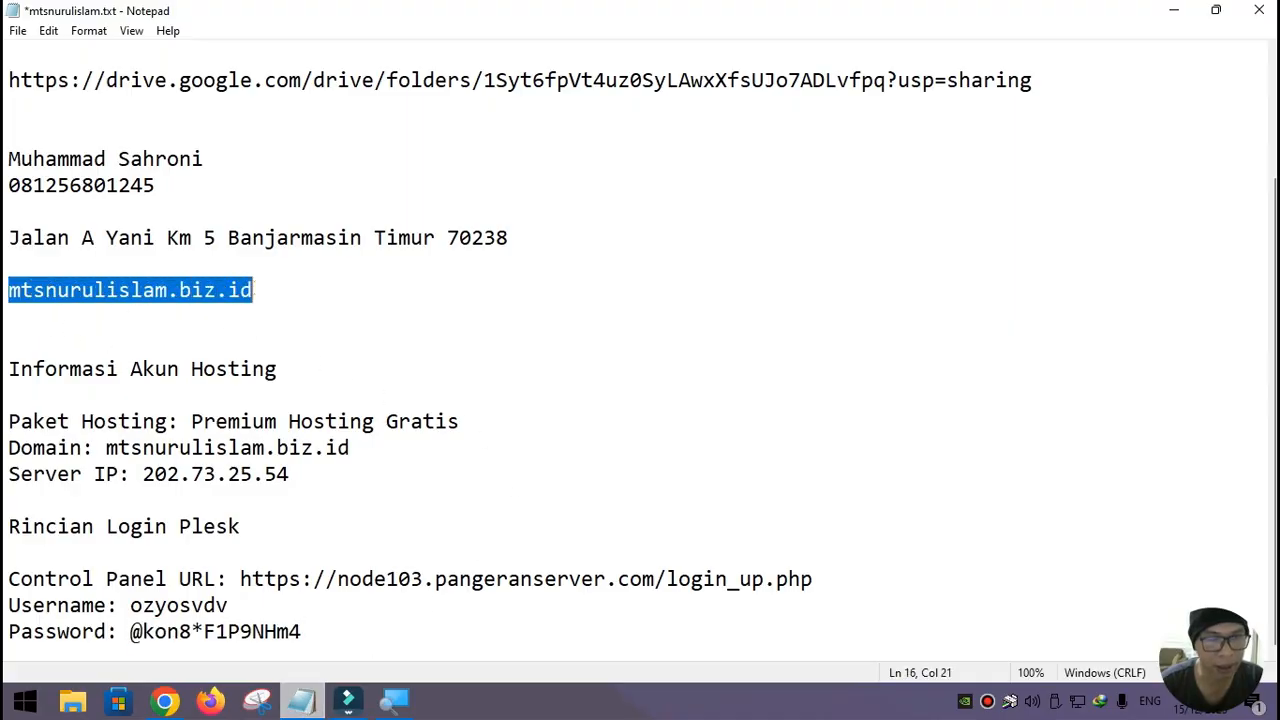
{"action": "left_click", "coordinate": [1174, 10]}
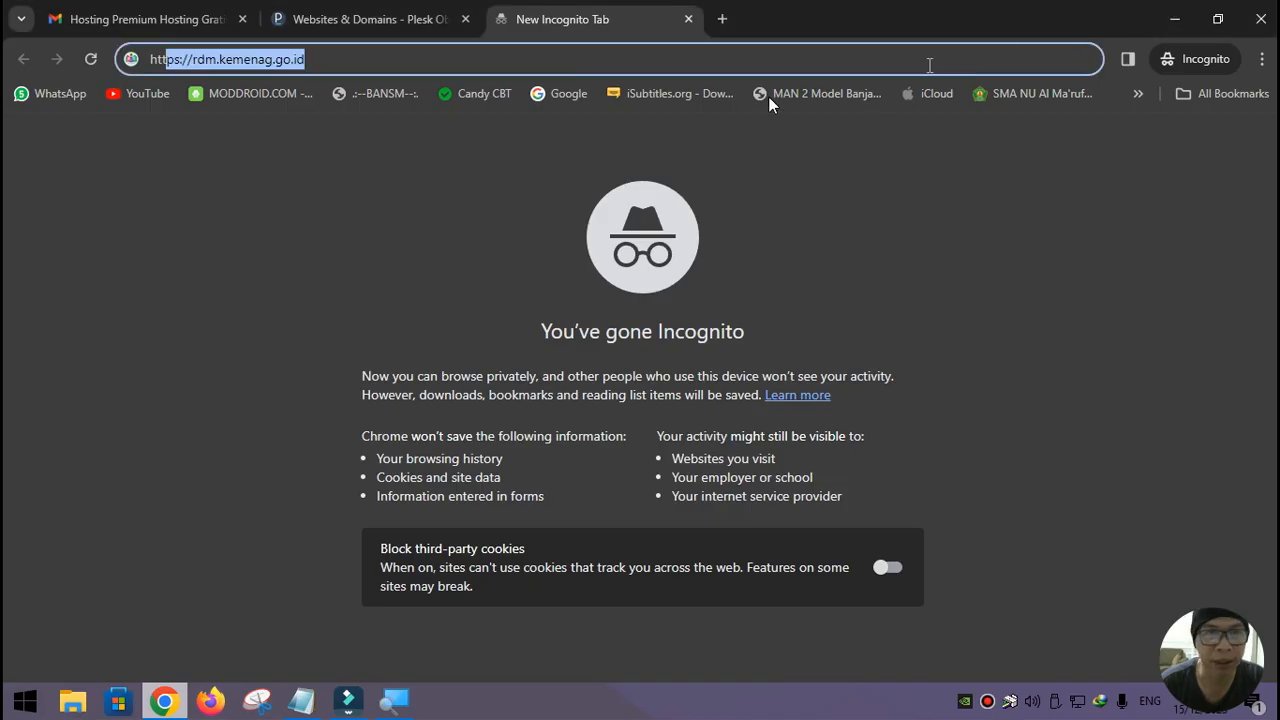
{"action": "left_click", "coordinate": [224, 54]}
{"action": "left_click_drag", "start_coordinate": [193, 61], "coordinate": [348, 58]}
{"action": "key", "text": "ctrl+v"}
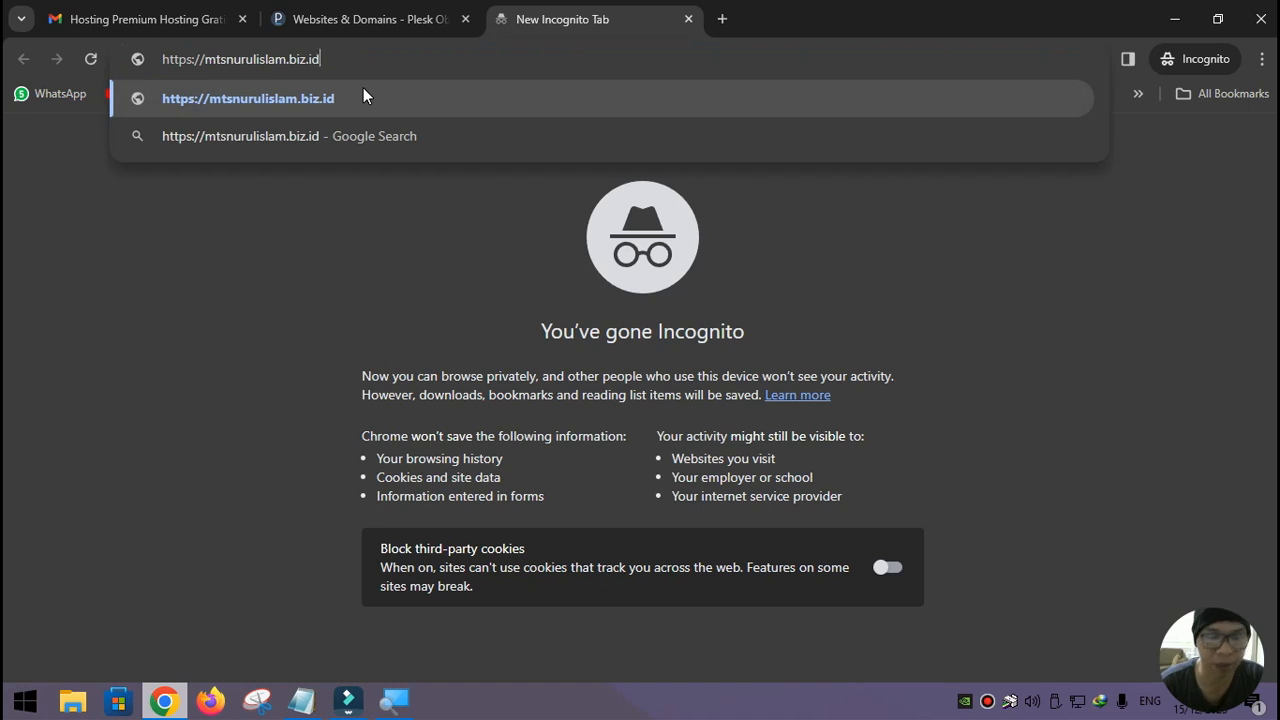
{"action": "key", "text": "Return"}
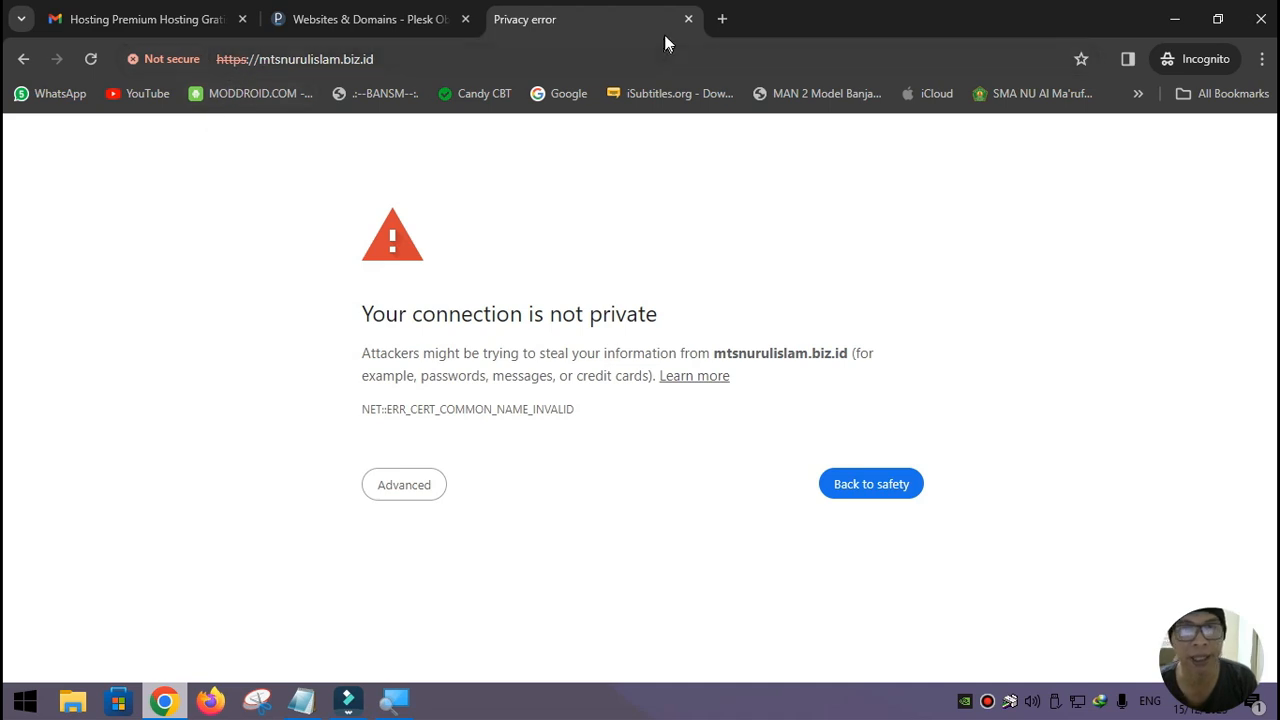
- Back in the Plesk dashboard, open SSL/TLS Certificates under Security
{"action": "left_click", "coordinate": [371, 21]}
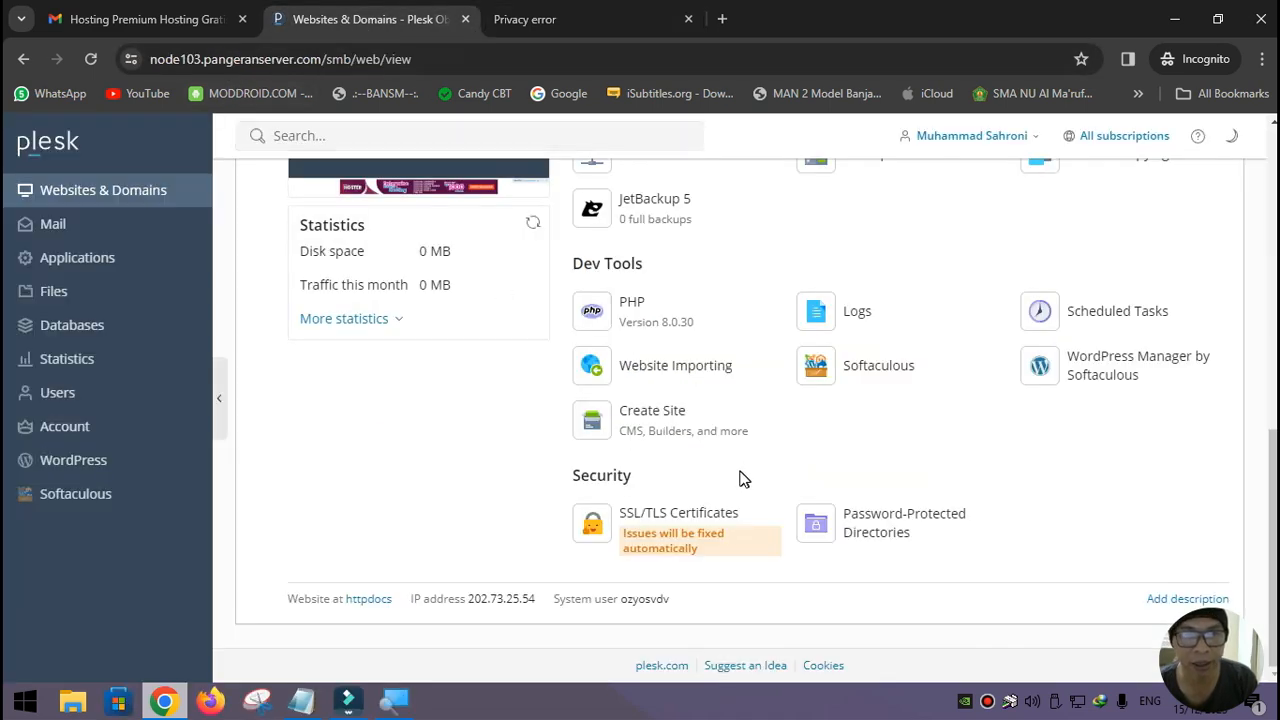
{"action": "scroll", "coordinate": [740, 477], "scroll_direction": "up", "scroll_amount": 1}
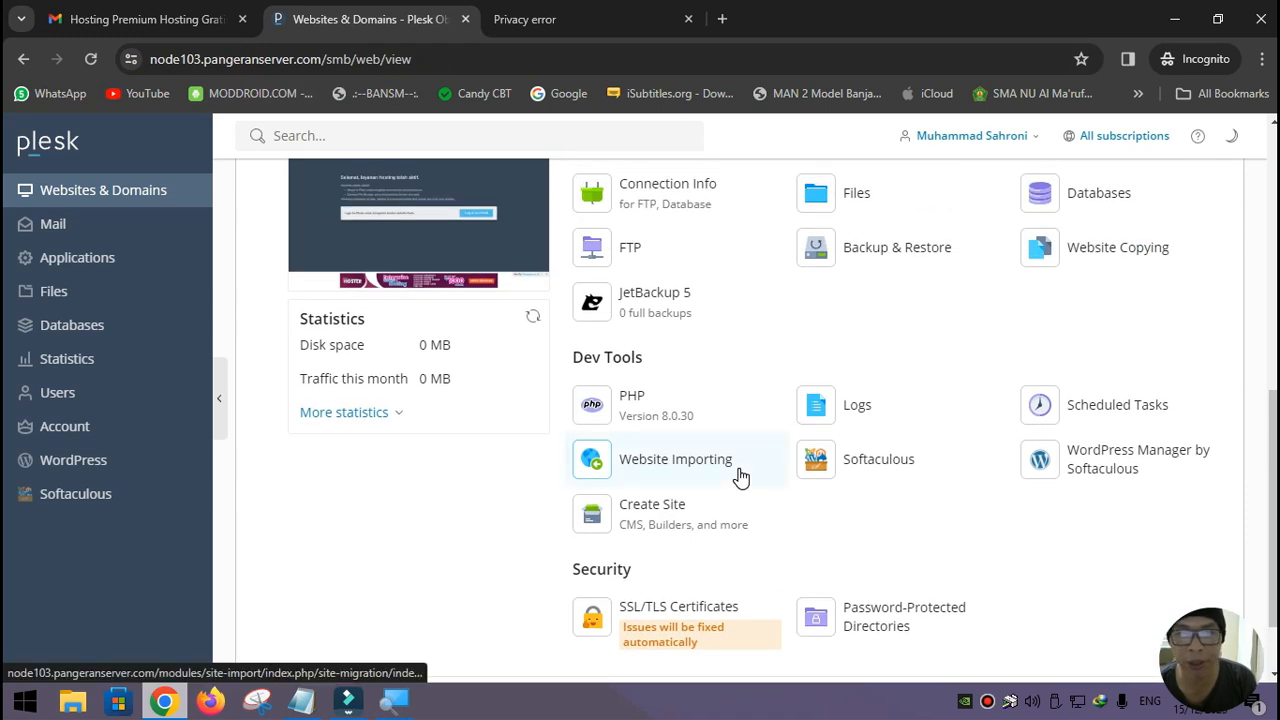
{"action": "scroll", "coordinate": [740, 477], "scroll_direction": "down", "scroll_amount": 1}
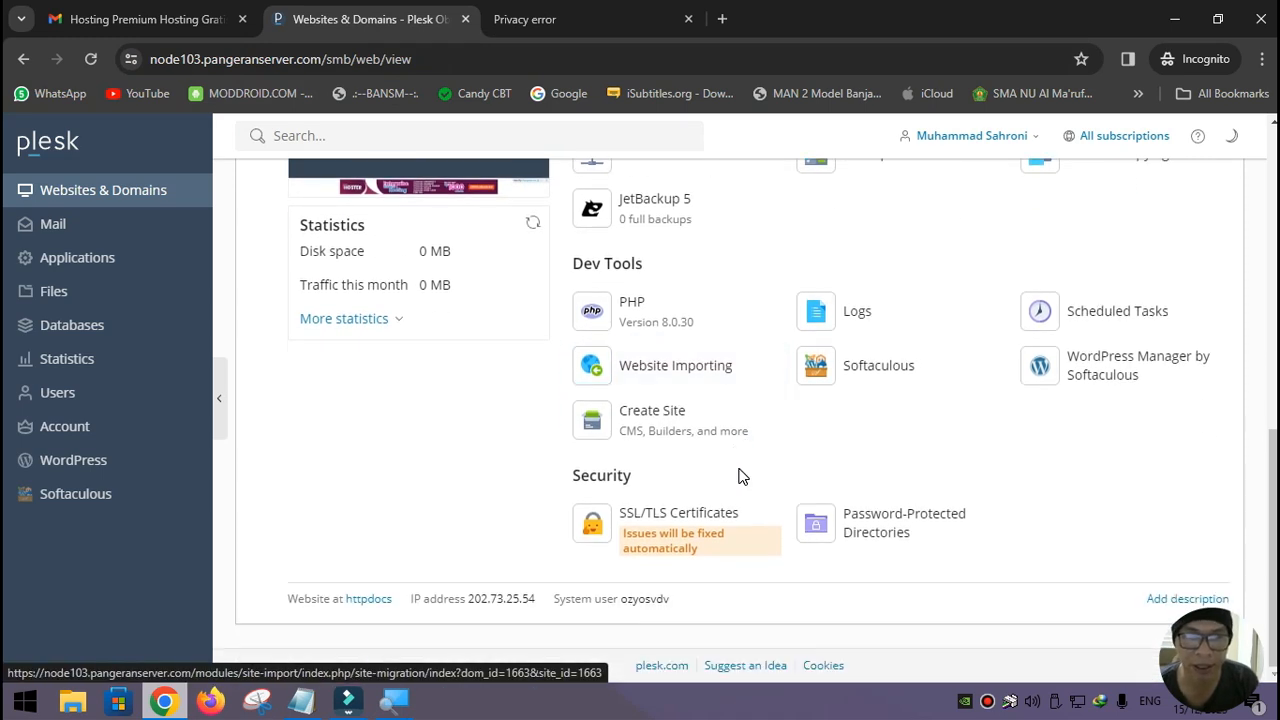
{"action": "scroll", "coordinate": [740, 477], "scroll_direction": "up", "scroll_amount": 2}
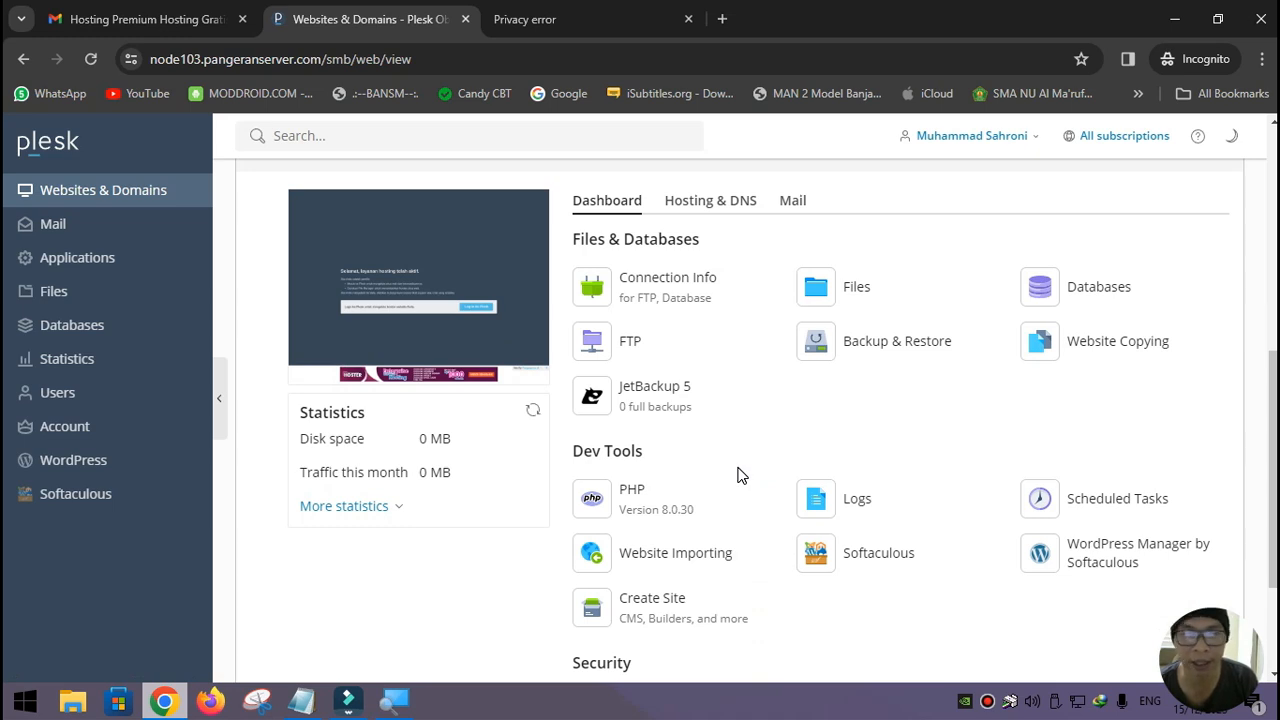
{"action": "scroll", "coordinate": [740, 475], "scroll_direction": "down", "scroll_amount": 2}
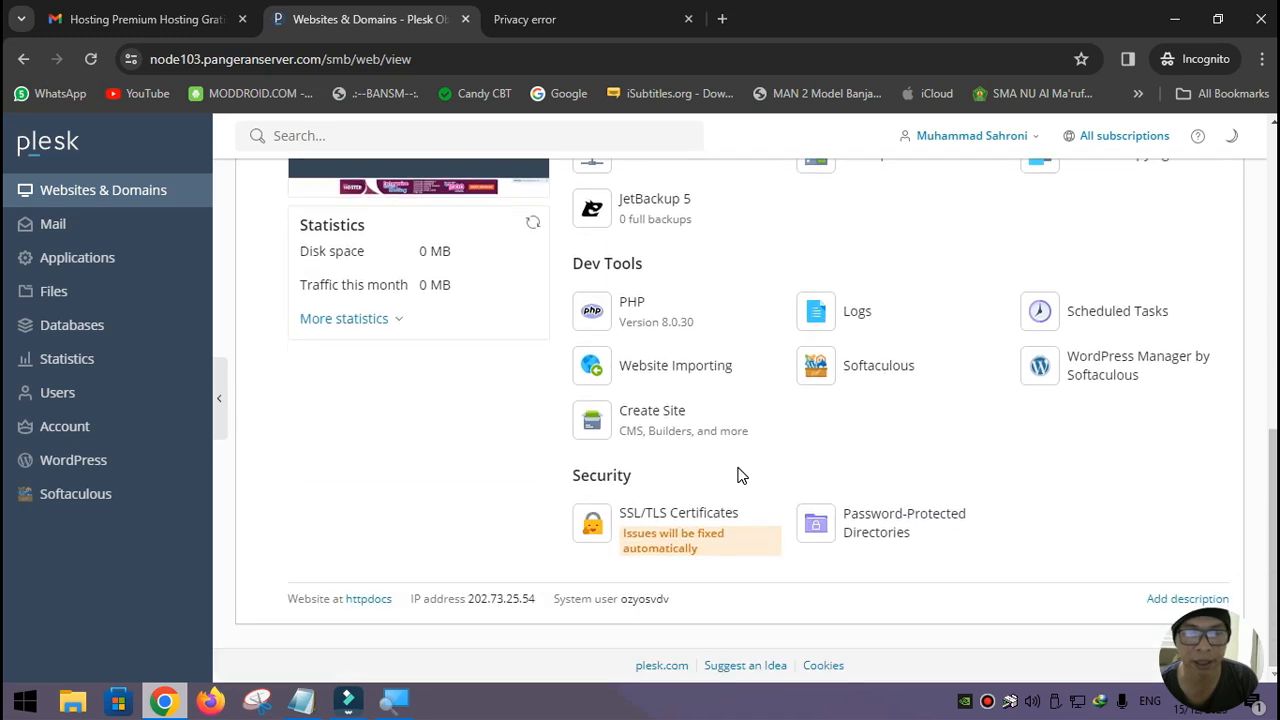
{"action": "left_click", "coordinate": [666, 541]}
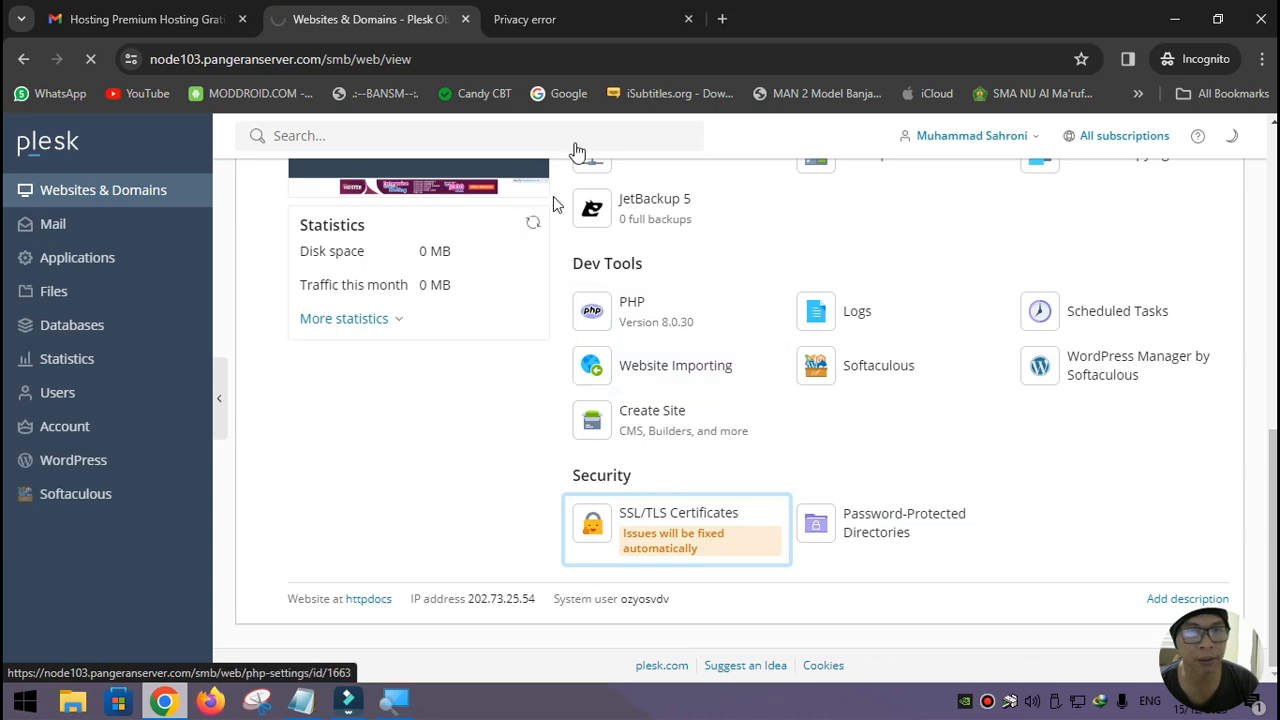
- Install a free Let's Encrypt certificate with 'Secure the domain name' kept checked for mtsnurulislam.biz.id
{"action": "left_click", "coordinate": [605, 21]}
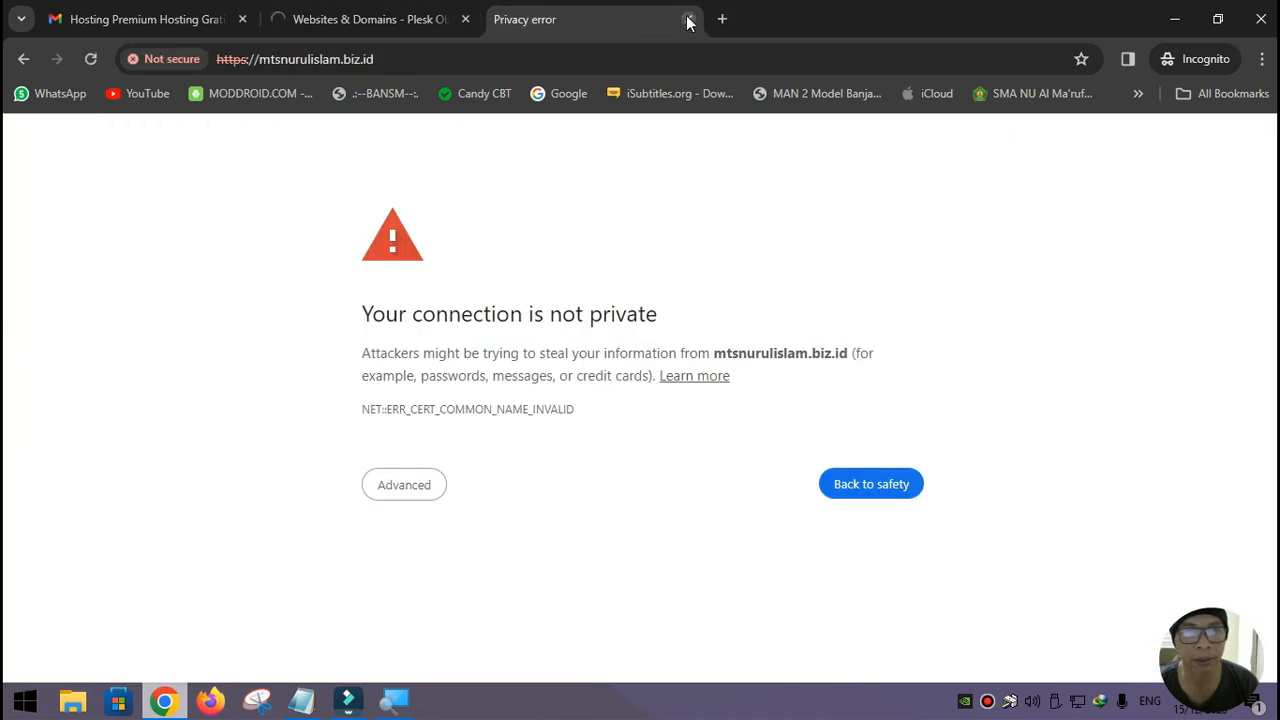
{"action": "left_click", "coordinate": [414, 20]}
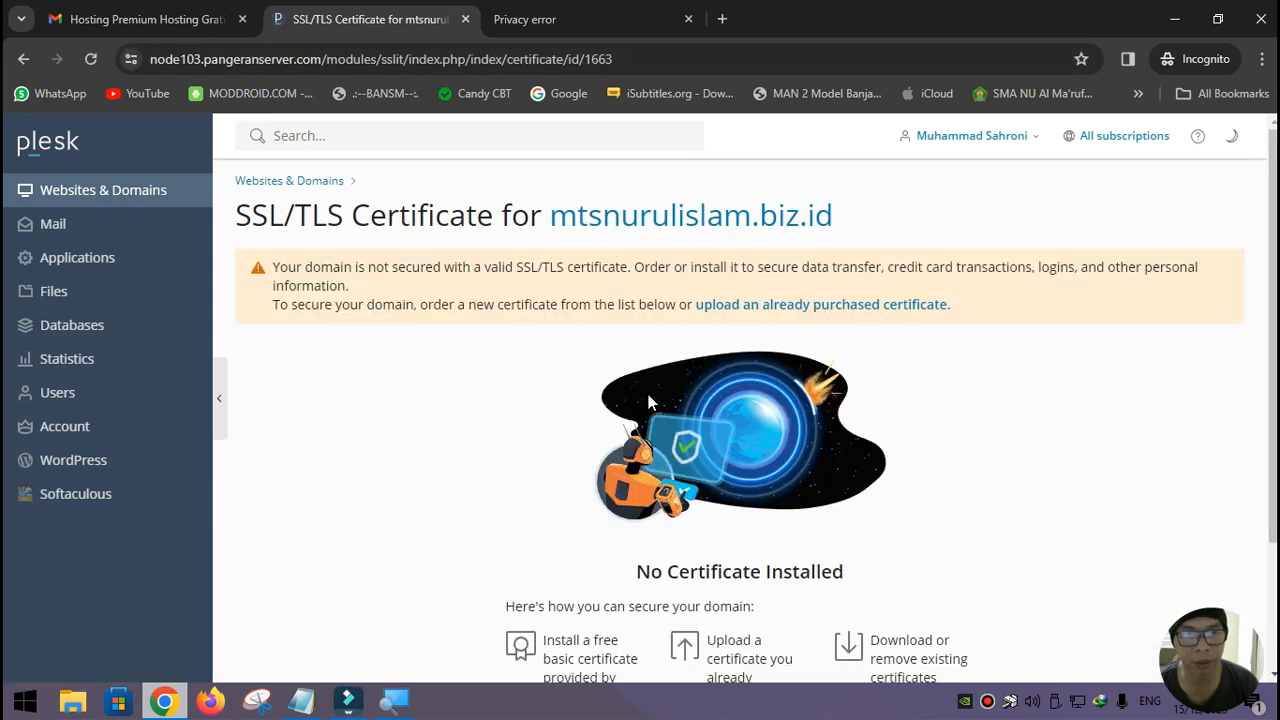
{"action": "scroll", "coordinate": [648, 401], "scroll_direction": "down", "scroll_amount": 2}
{"action": "scroll", "coordinate": [648, 401], "scroll_direction": "up", "scroll_amount": 2}
{"action": "scroll", "coordinate": [648, 401], "scroll_direction": "down", "scroll_amount": 2}
{"action": "left_click", "coordinate": [588, 563]}
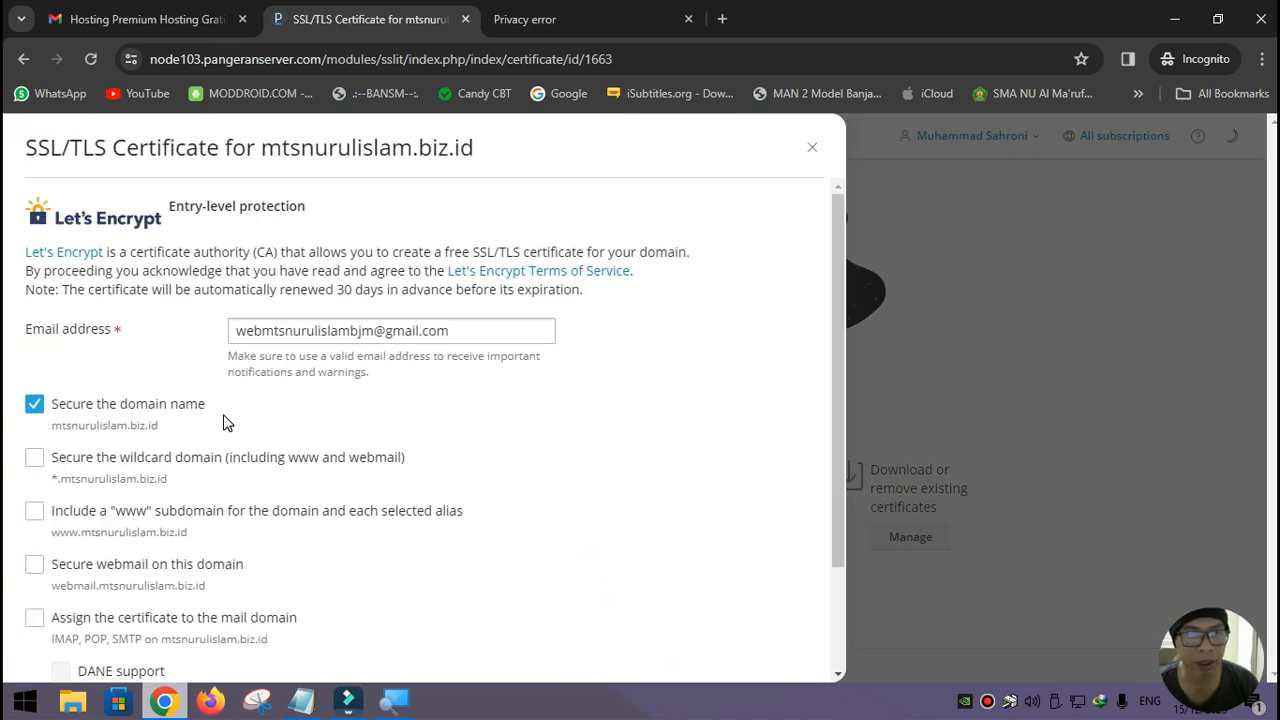
{"action": "scroll", "coordinate": [298, 410], "scroll_direction": "down", "scroll_amount": 2}
{"action": "scroll", "coordinate": [298, 412], "scroll_direction": "up", "scroll_amount": 2}
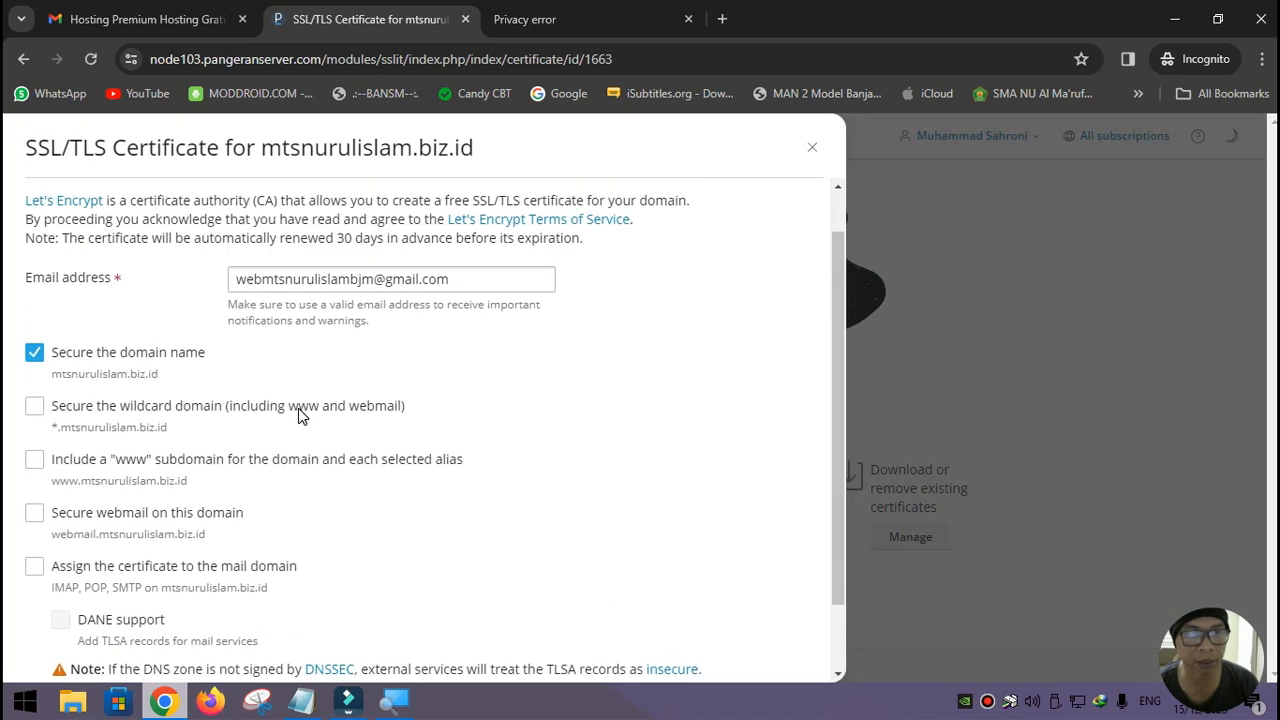
{"action": "scroll", "coordinate": [200, 480], "scroll_direction": "down", "scroll_amount": 2}
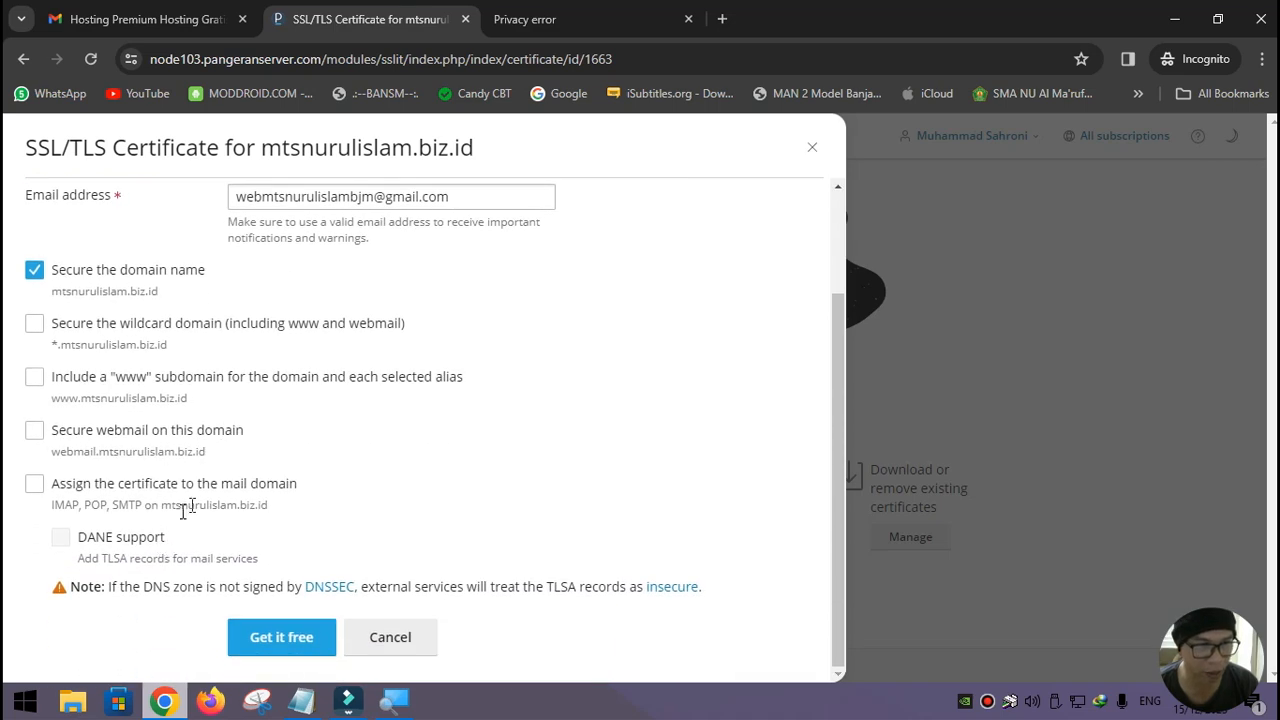
{"action": "scroll", "coordinate": [566, 481], "scroll_direction": "up", "scroll_amount": 1}
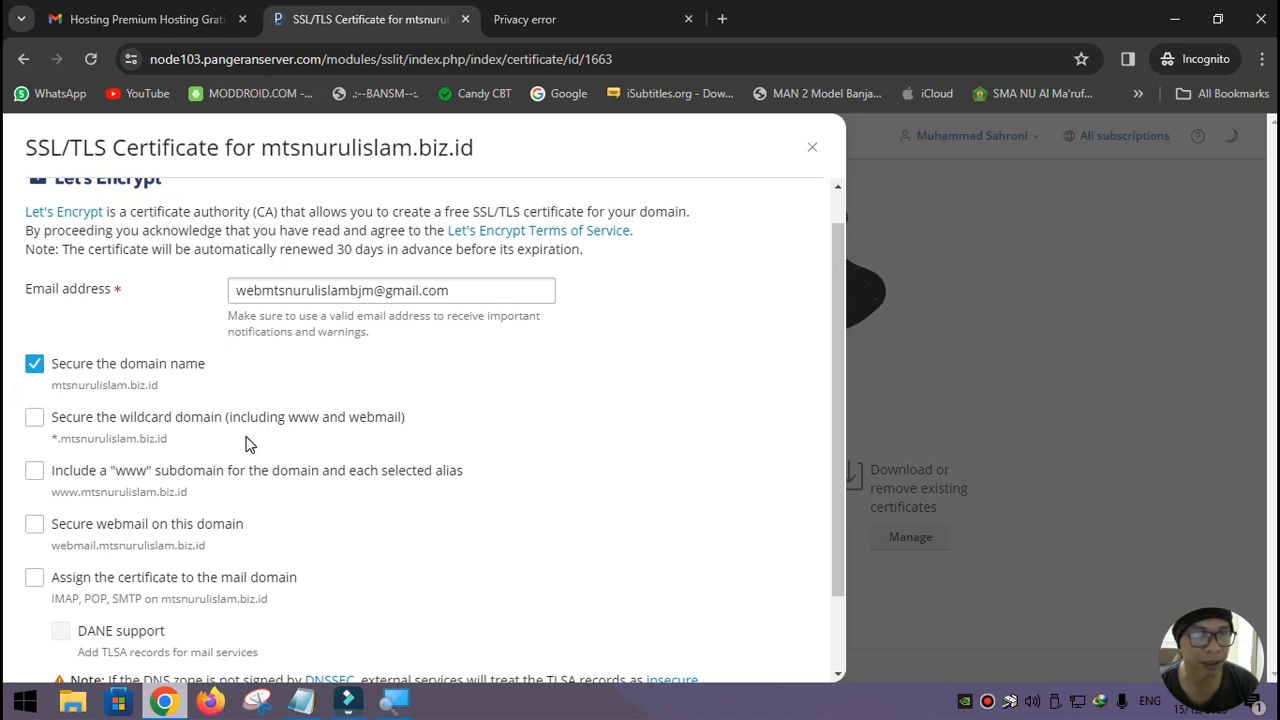
{"action": "scroll", "coordinate": [420, 480], "scroll_direction": "down", "scroll_amount": 2}
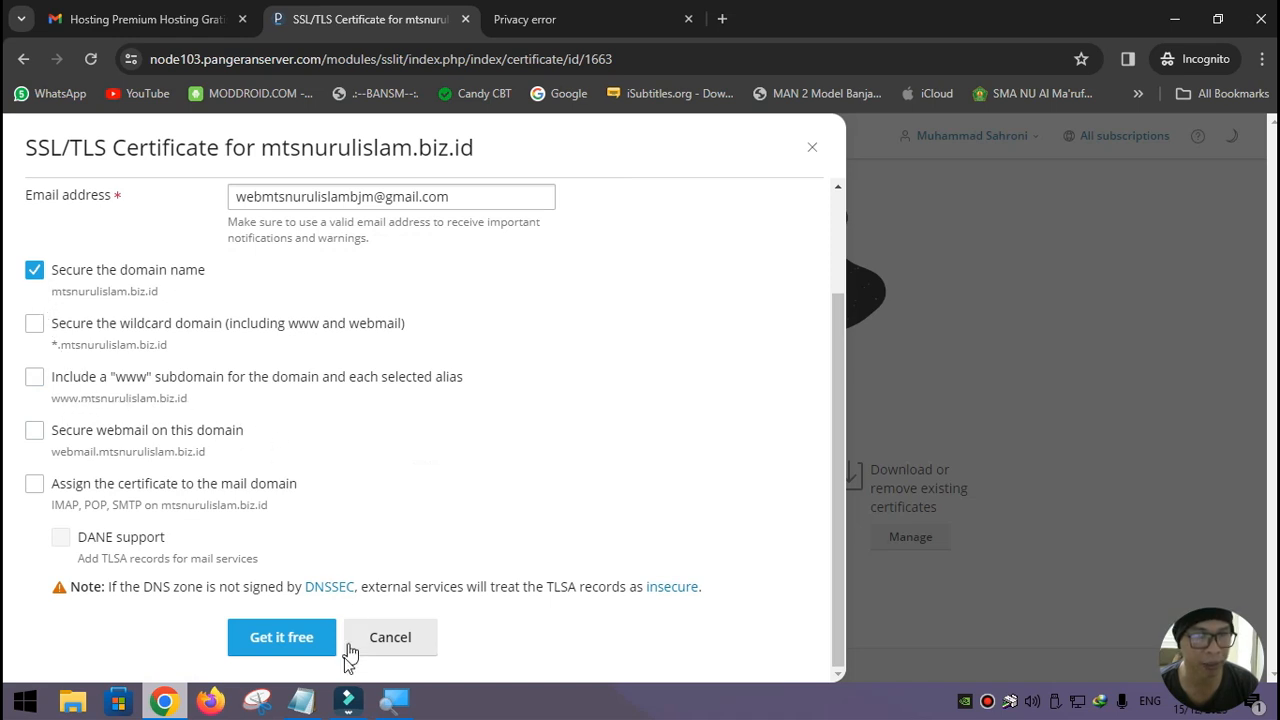
{"action": "left_click", "coordinate": [298, 640]}
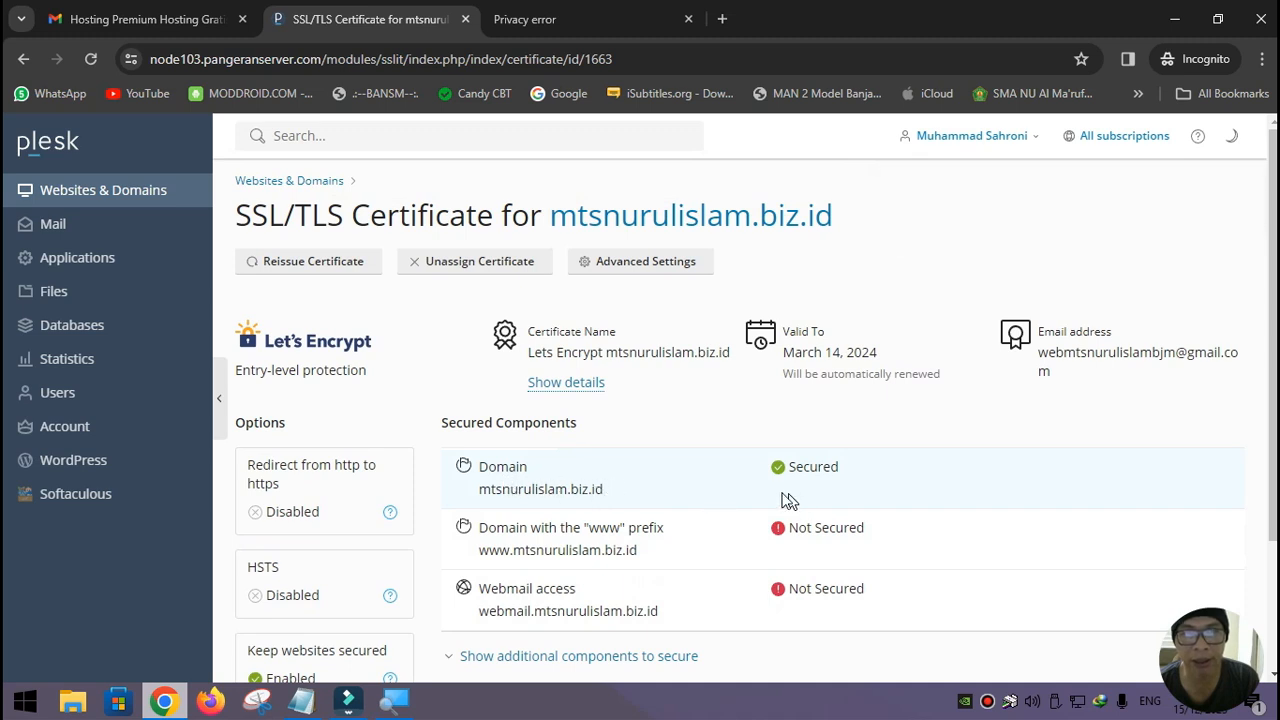
- Reload mtsnurulislam.biz.id in the incognito tab to test the new certificate
{"action": "left_click", "coordinate": [530, 19]}
{"action": "left_click", "coordinate": [245, 59]}
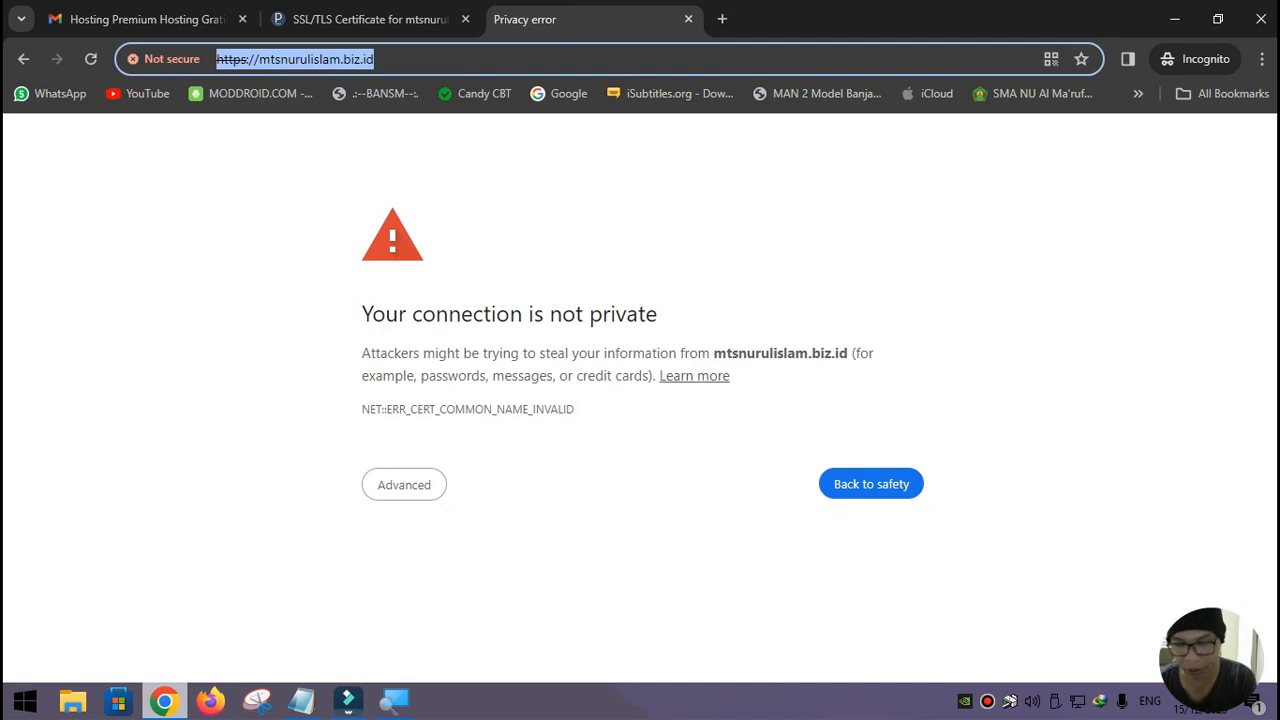
{"action": "key", "text": "Return"}
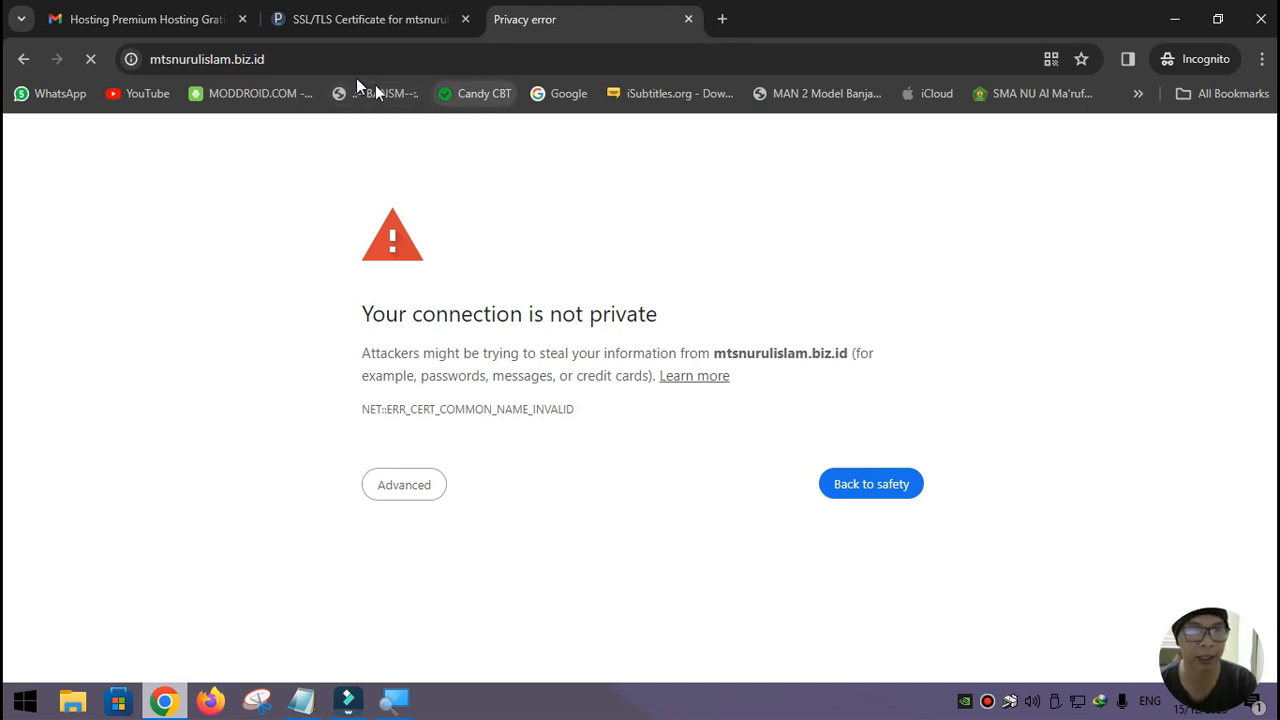
{"action": "left_click", "coordinate": [300, 59]}
{"action": "key", "text": "ctrl+c"}
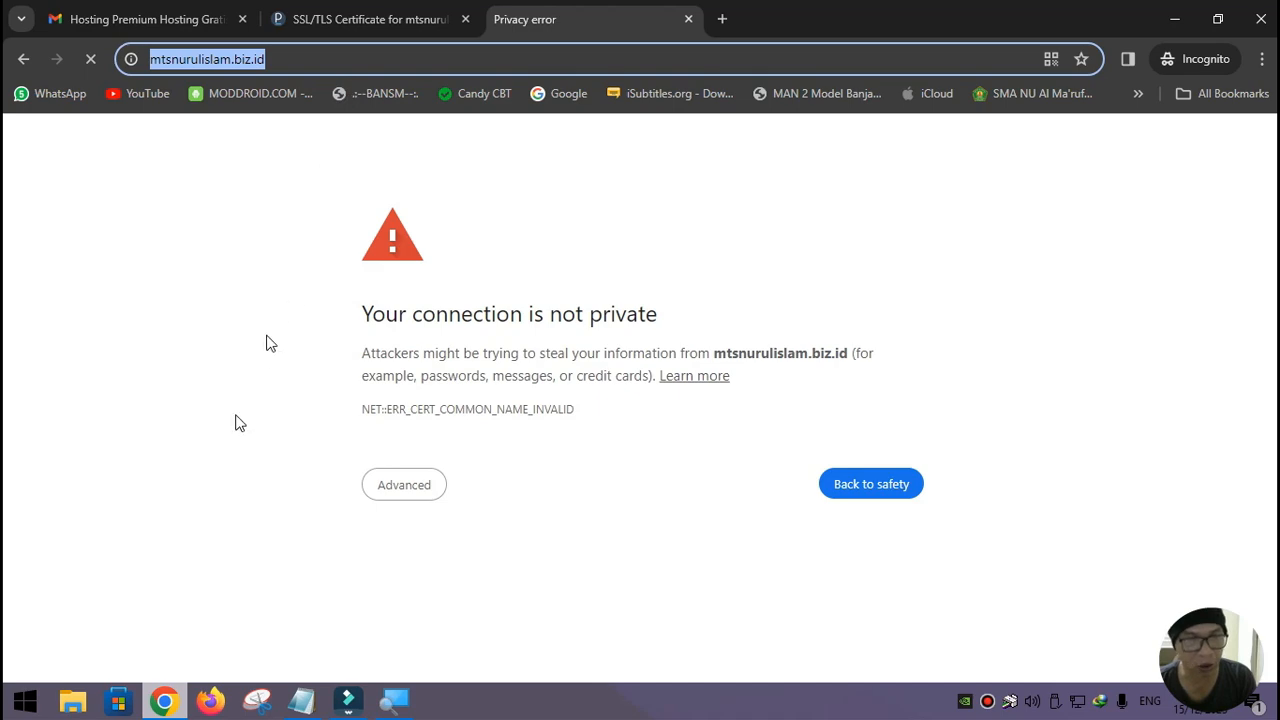
- Load the site in a regular Chrome window, check its padlock details, then close the window and test tab
{"action": "left_click", "coordinate": [25, 700]}
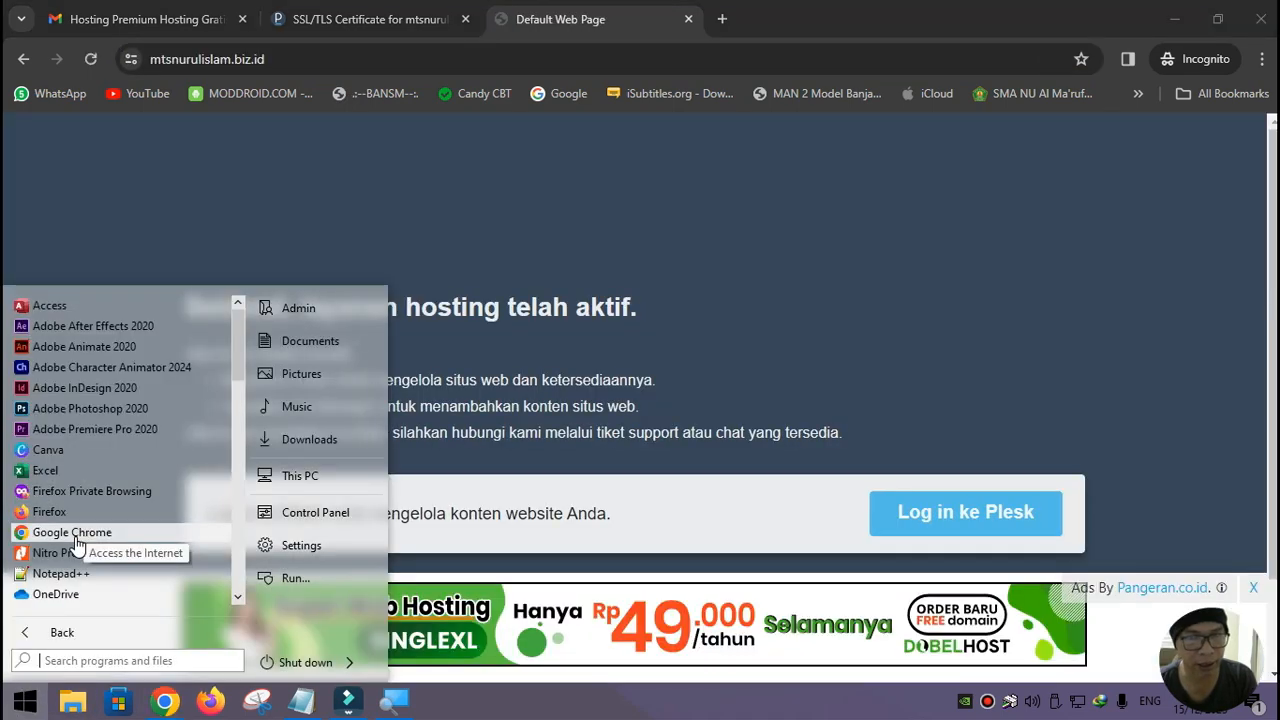
{"action": "left_click", "coordinate": [60, 532]}
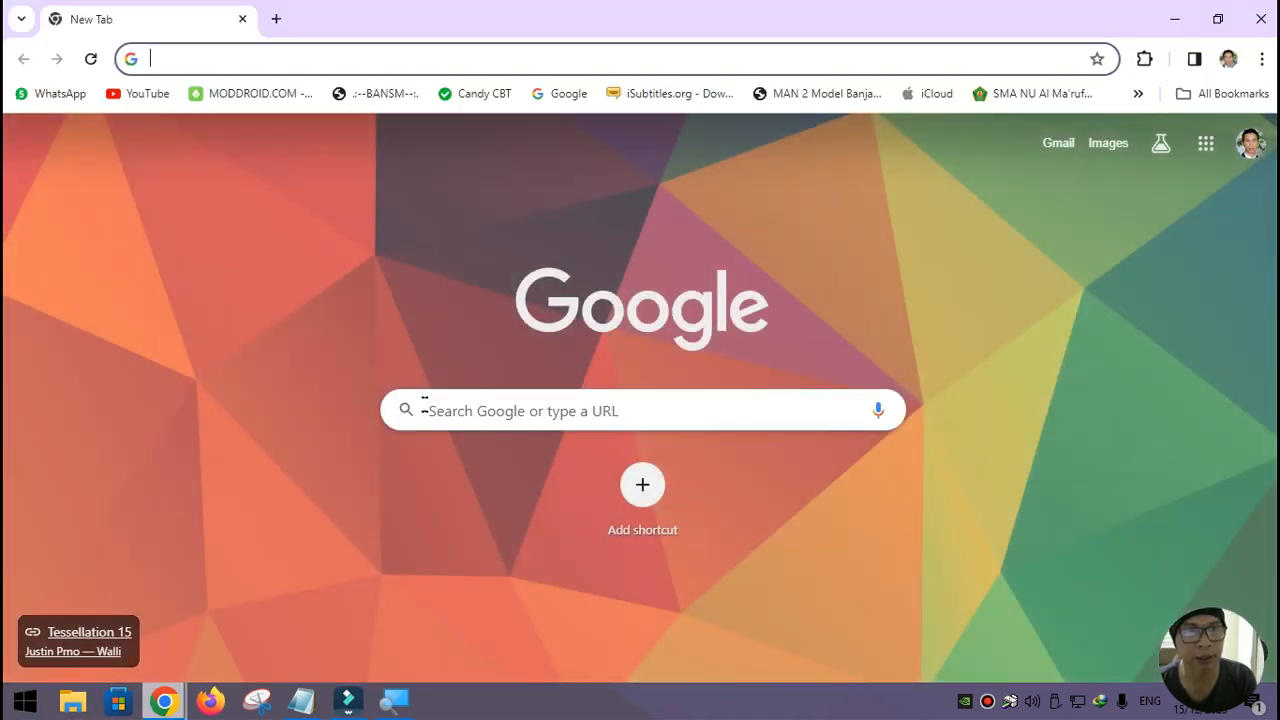
{"action": "key", "text": "ctrl+v"}
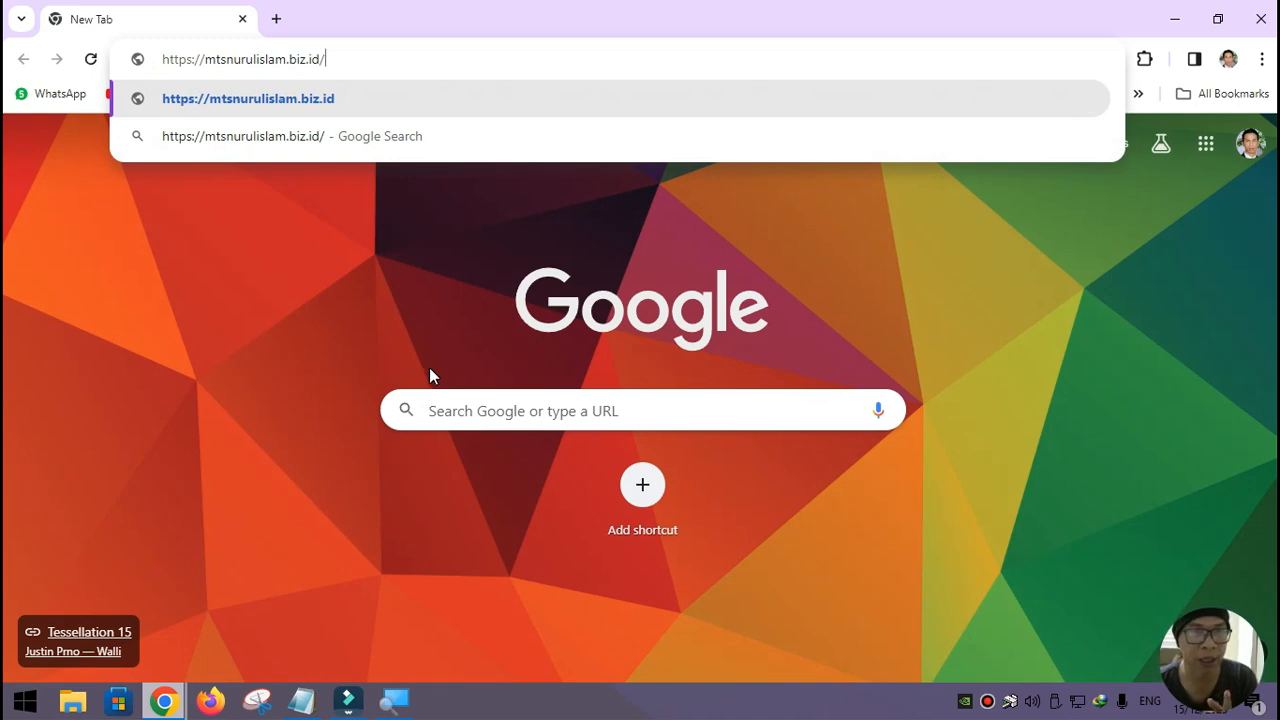
{"action": "key", "text": "Return"}
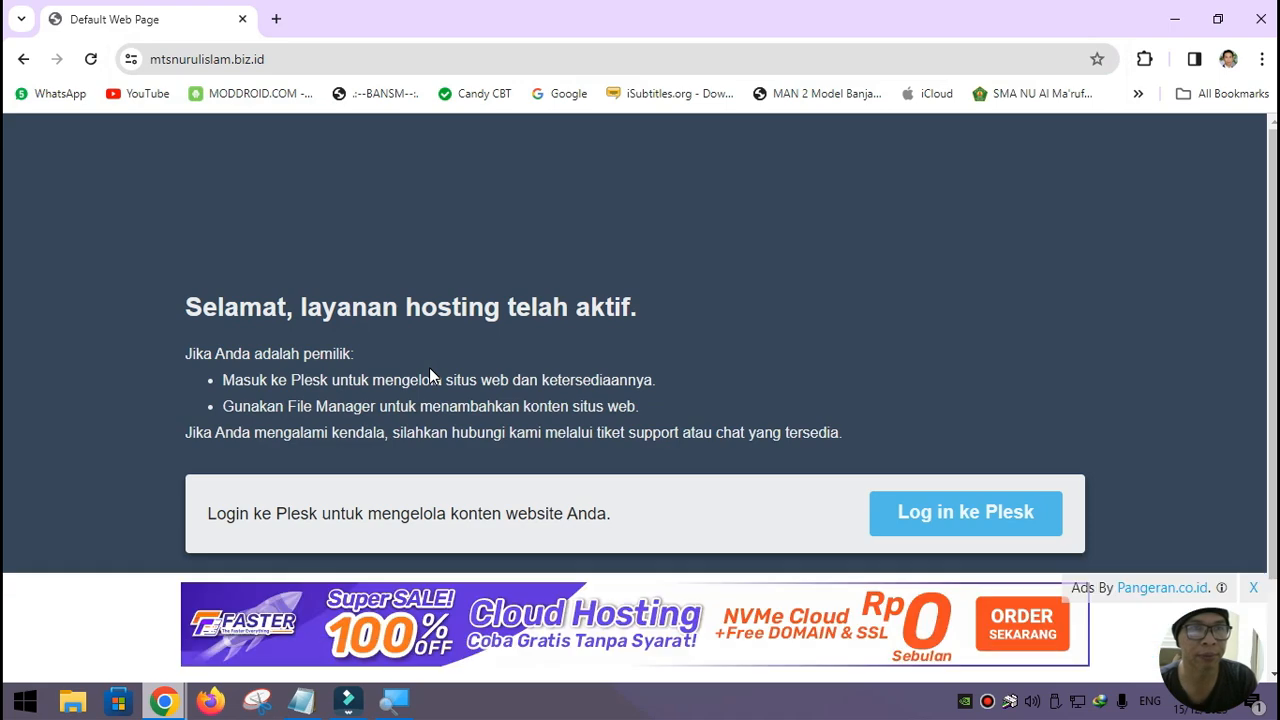
{"action": "left_click", "coordinate": [130, 59]}
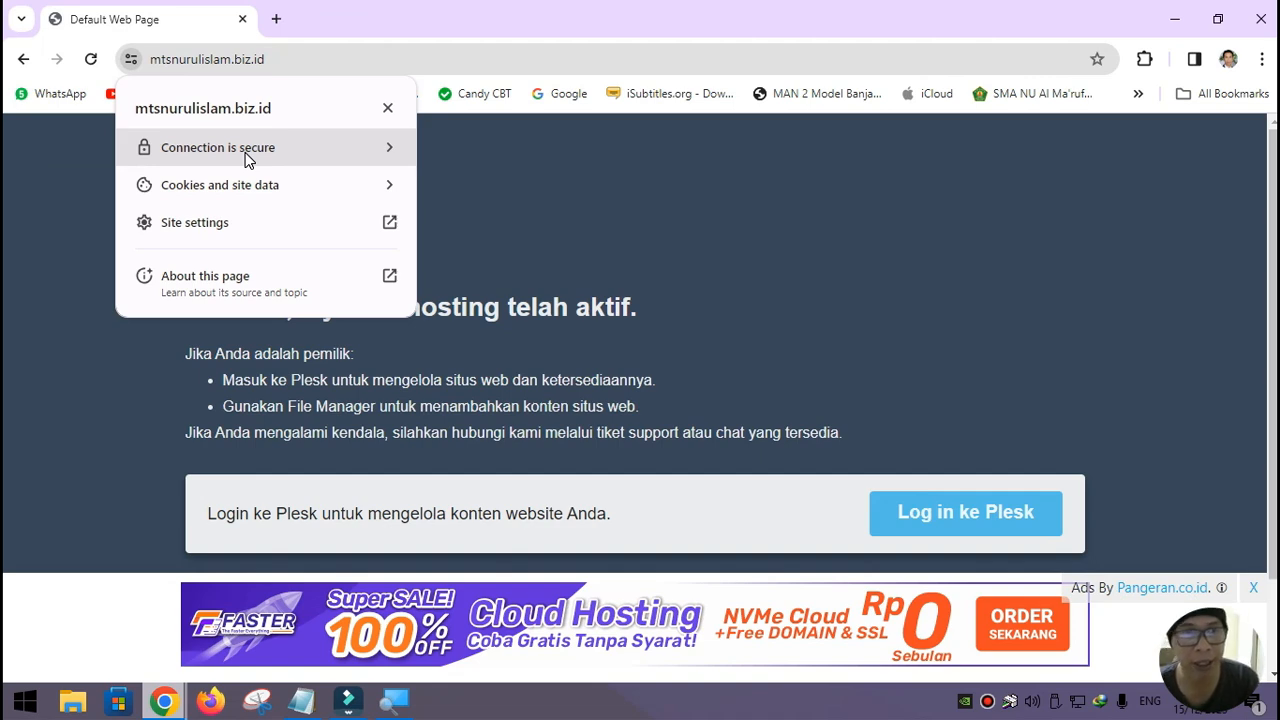
{"action": "left_click", "coordinate": [1268, 14]}
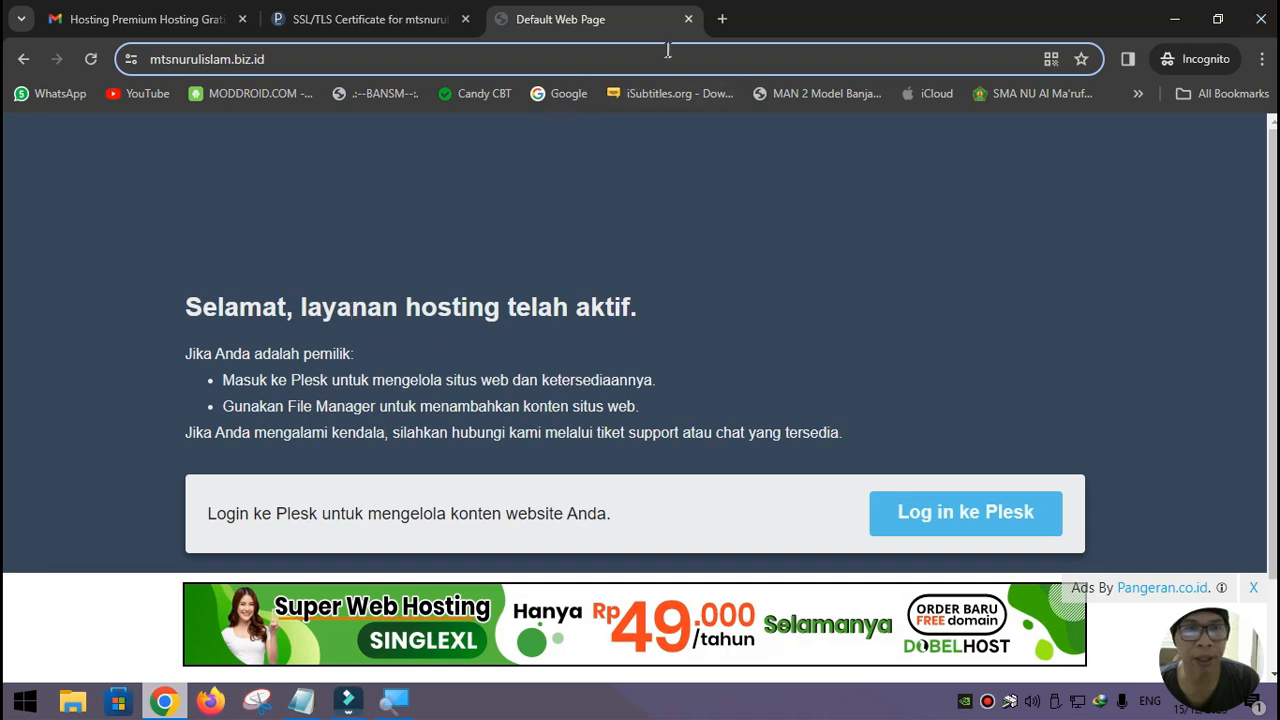
{"action": "left_click", "coordinate": [688, 19]}
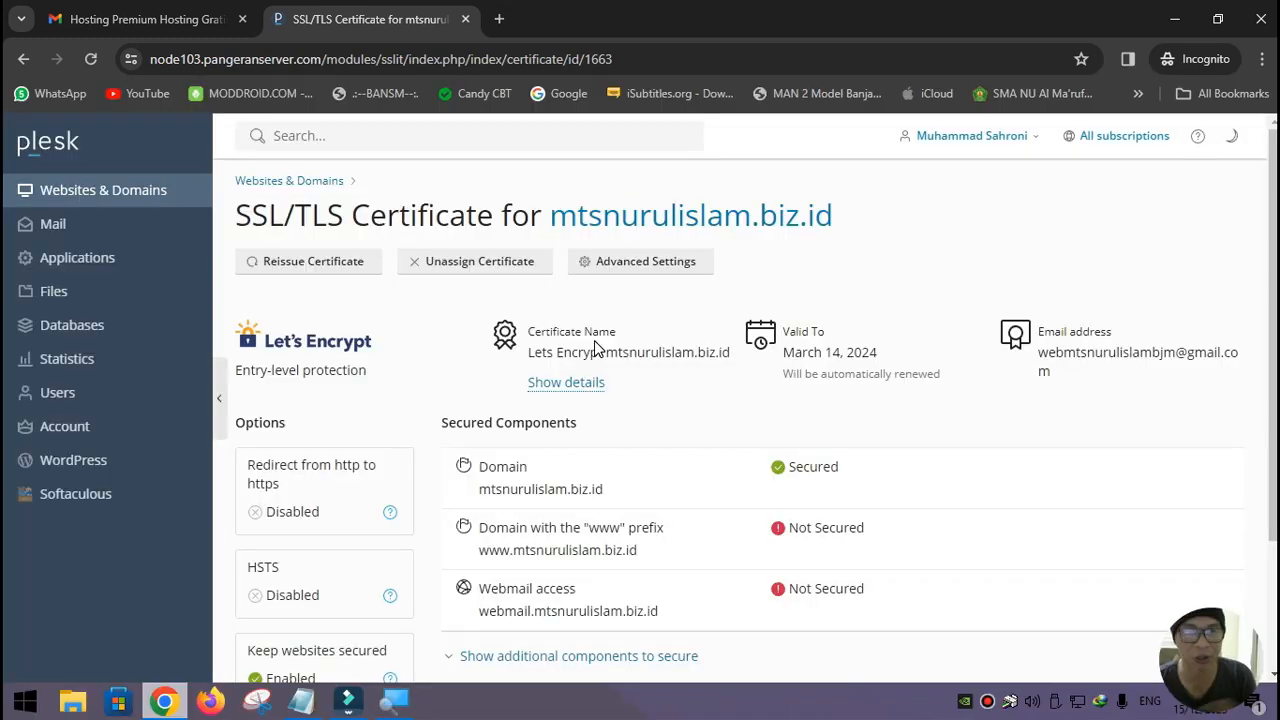
- From Websites & Domains, add a subdomain named 'rdm' under mtsnurulislam.biz.id
{"action": "left_click", "coordinate": [132, 200]}
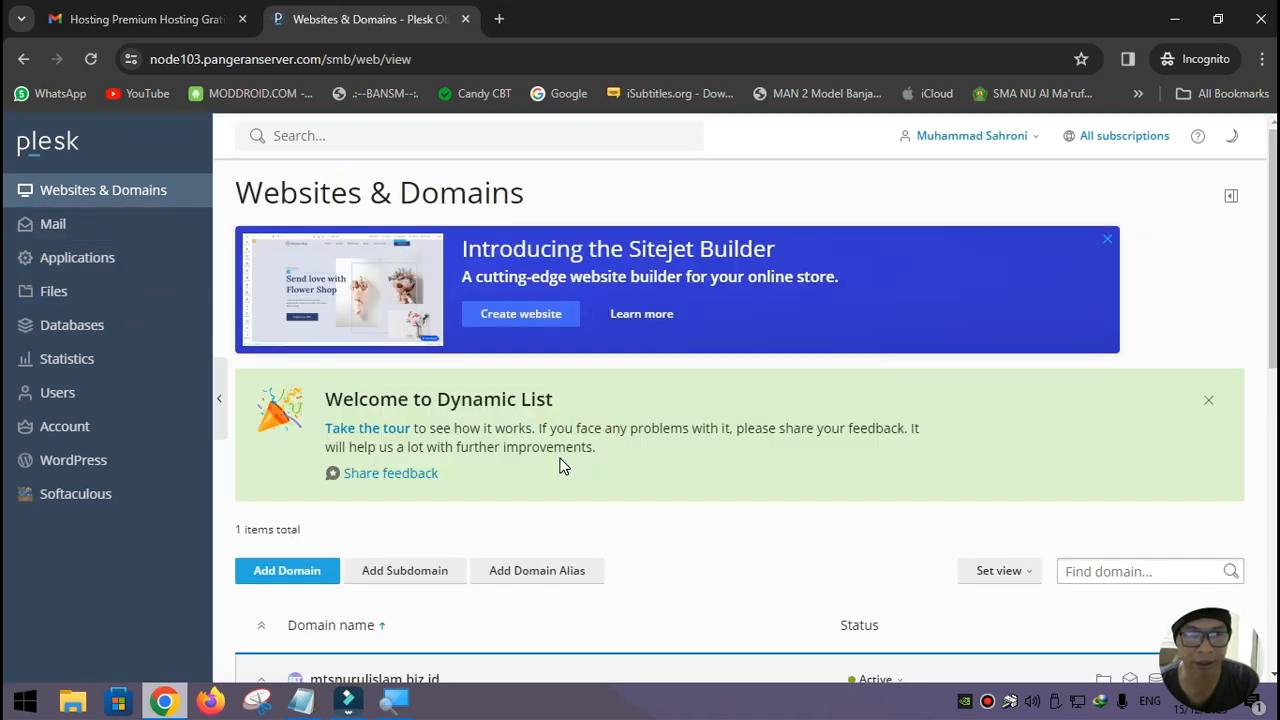
{"action": "scroll", "coordinate": [565, 484], "scroll_direction": "down", "scroll_amount": 2}
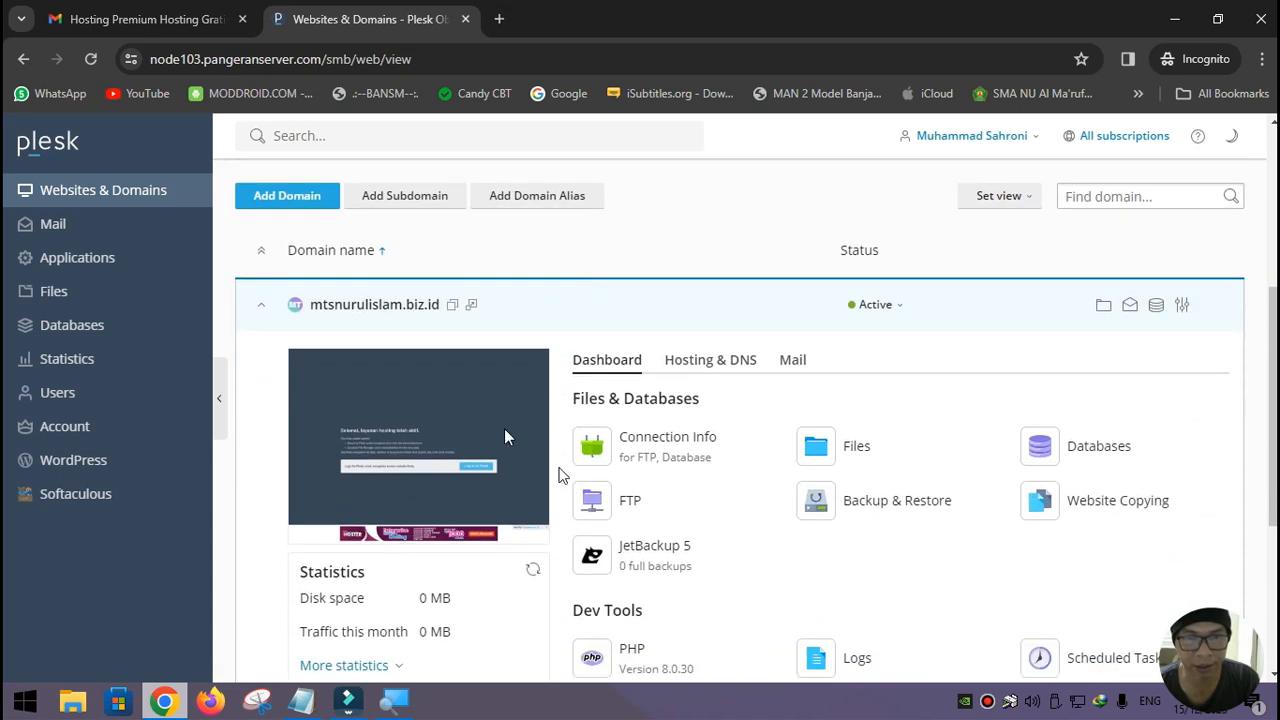
{"action": "left_click", "coordinate": [436, 200]}
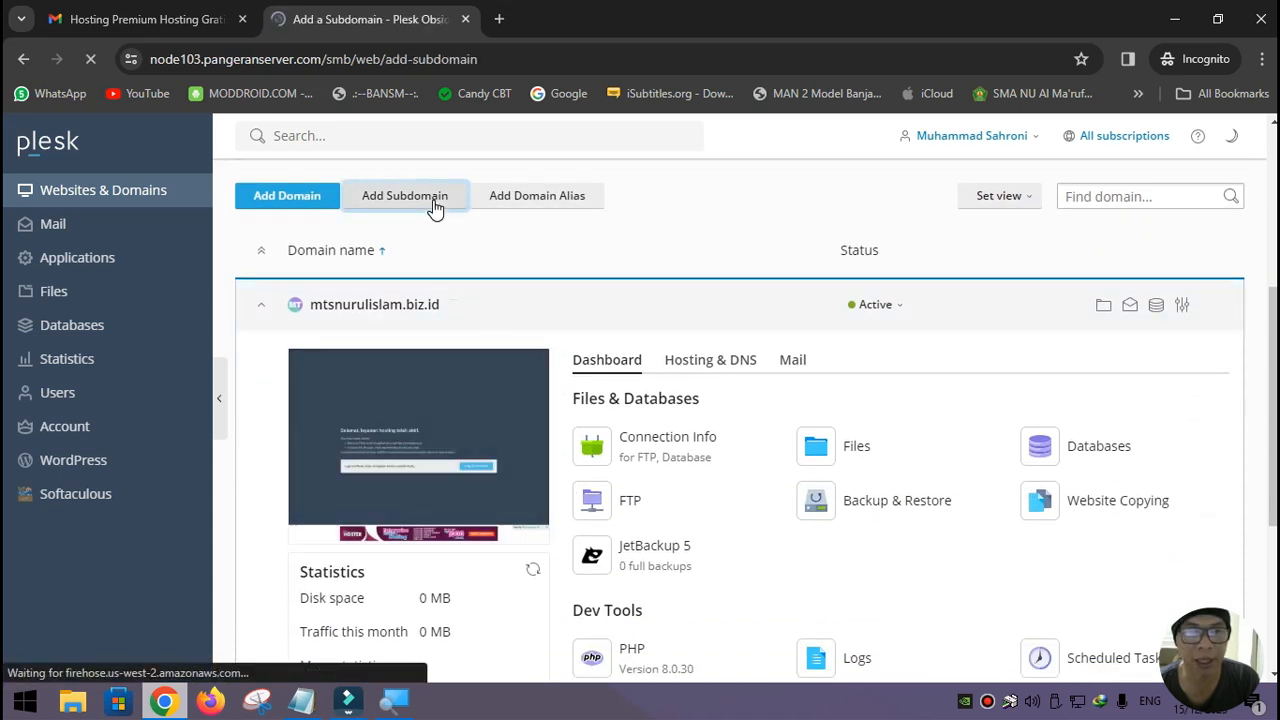
{"action": "type", "text": "rdm"}
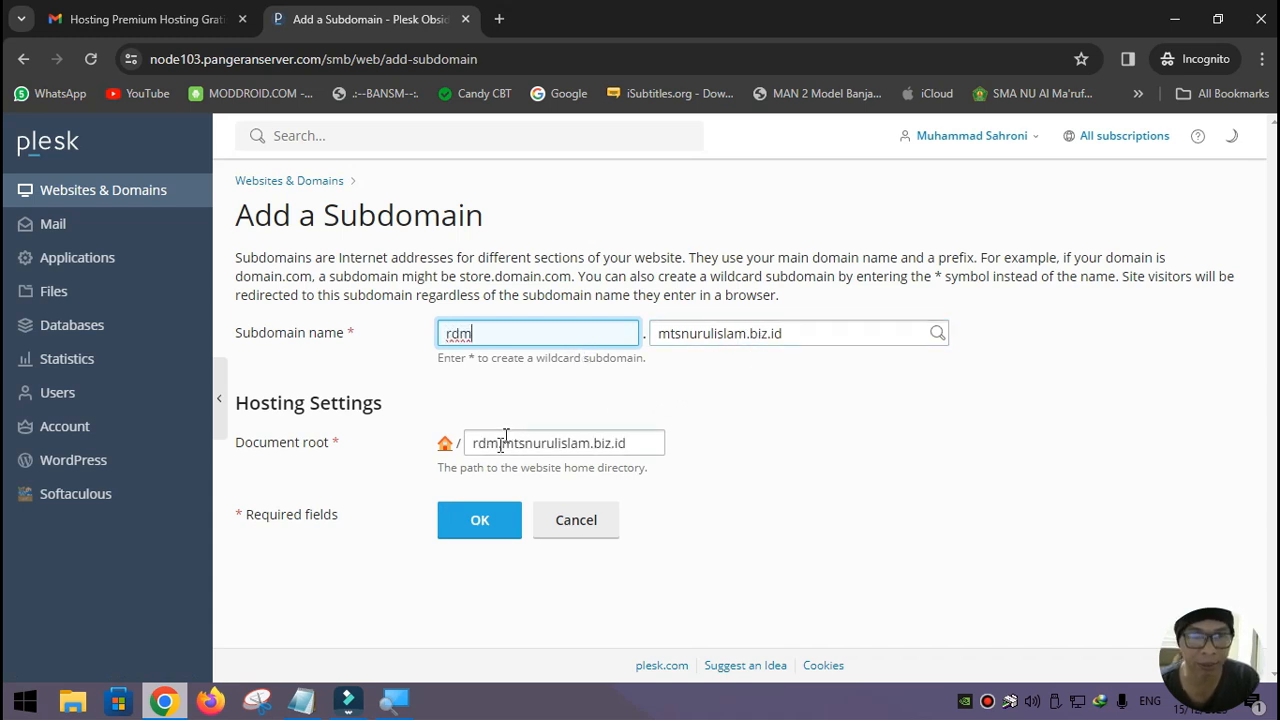
{"action": "left_click", "coordinate": [490, 522]}
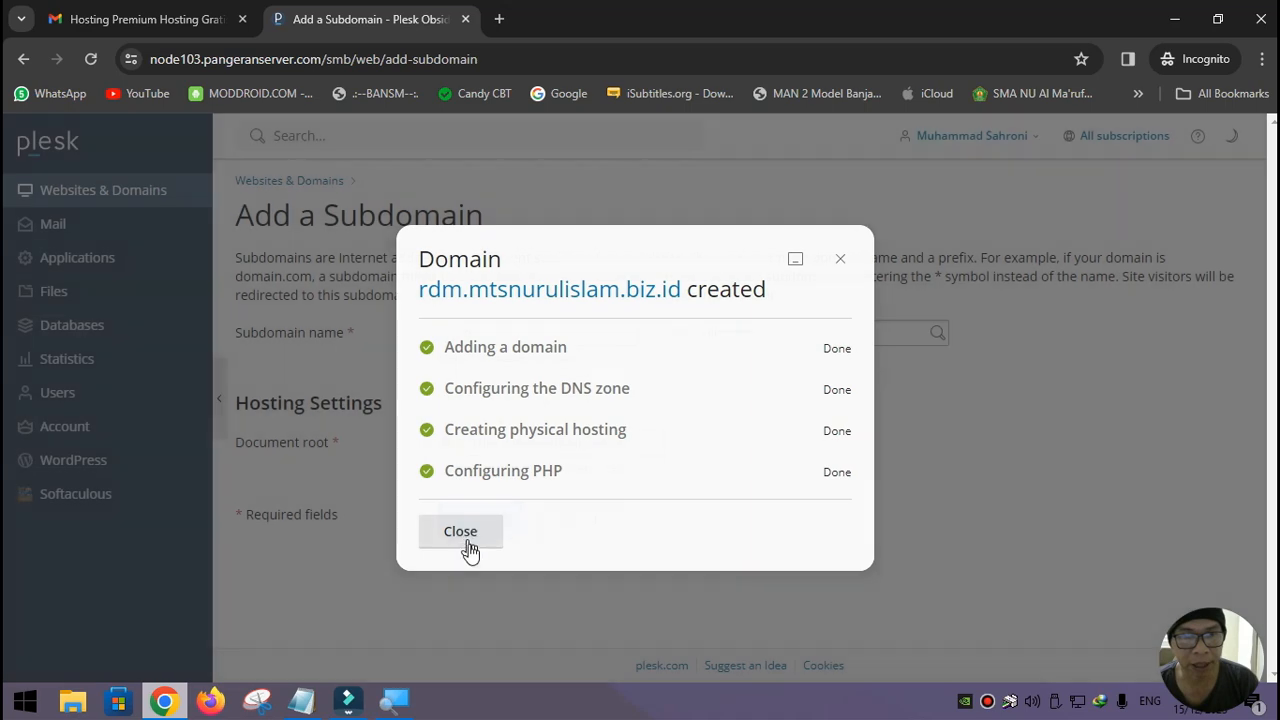
- Close the 'Domain created' dialog and DNS warning, and review the new subdomain's dashboard
{"action": "left_click", "coordinate": [464, 538]}
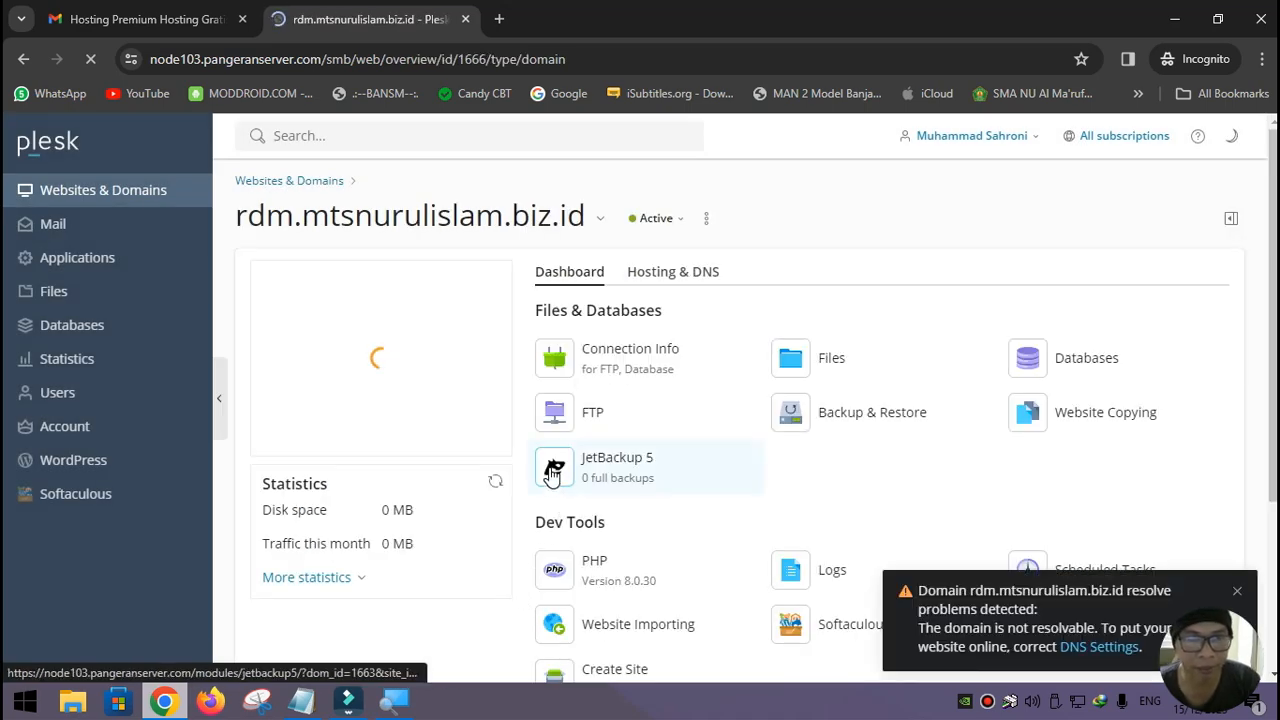
{"action": "left_click", "coordinate": [1240, 594]}
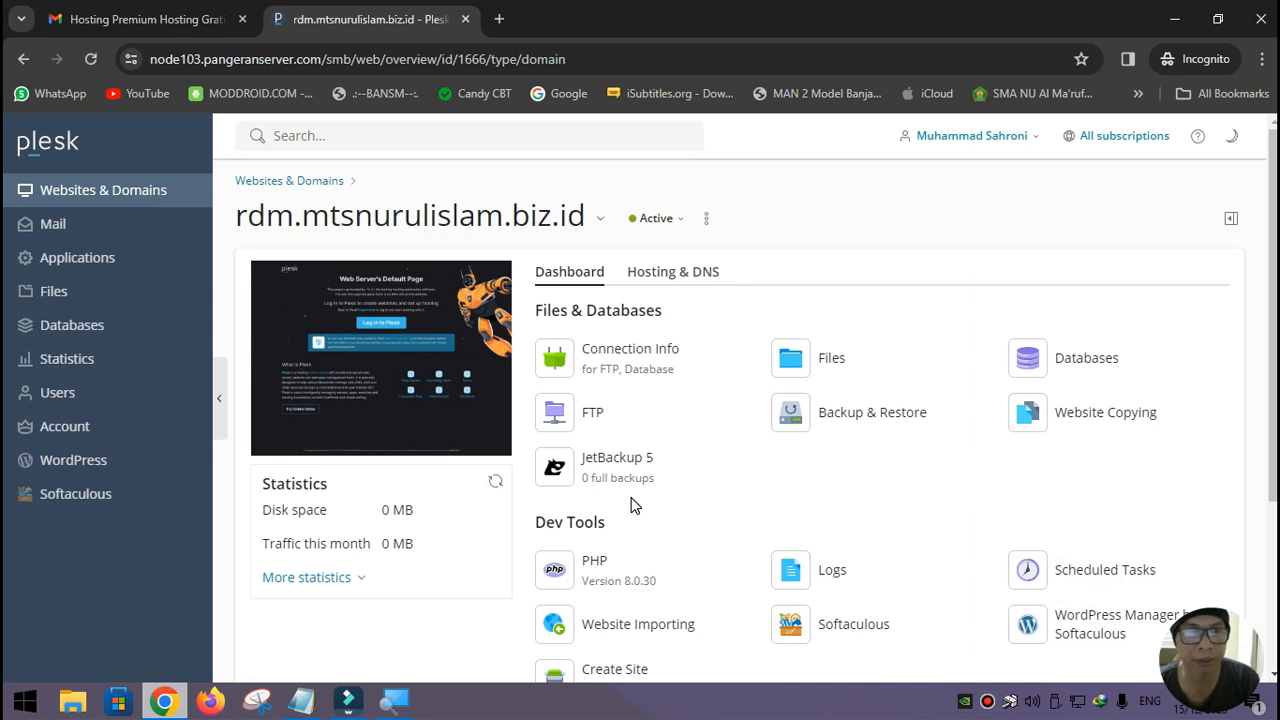
{"action": "scroll", "coordinate": [632, 505], "scroll_direction": "down", "scroll_amount": 2}
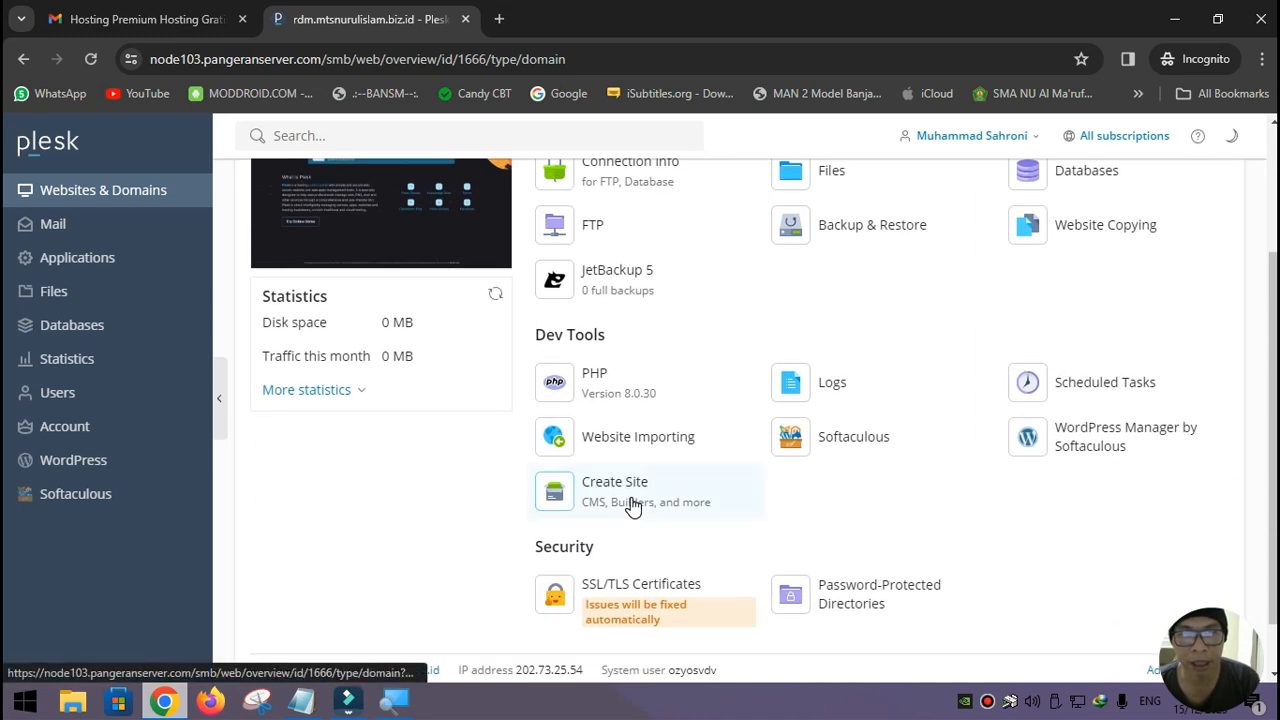
{"action": "scroll", "coordinate": [632, 505], "scroll_direction": "up", "scroll_amount": 1}
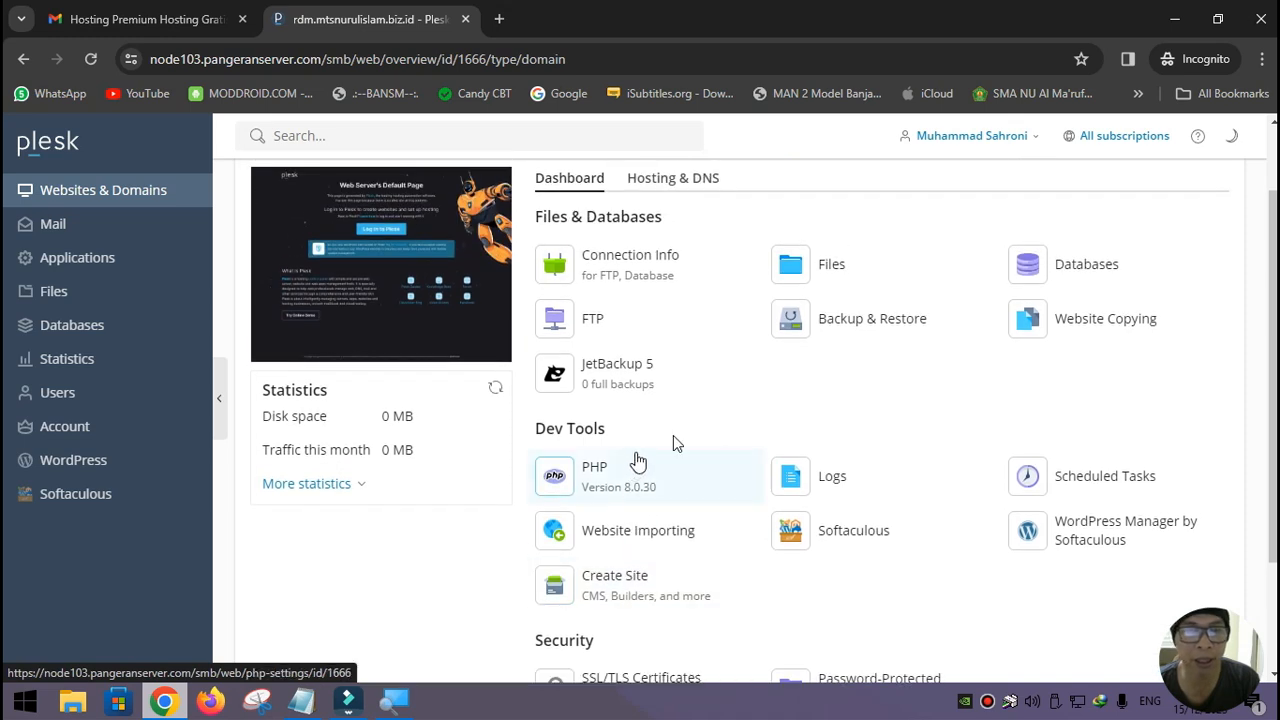
{"action": "left_click", "coordinate": [499, 19]}
- Go to rdm.kemenag.go.id and open its Download page to see hosting requirements like PHP 7.2
{"action": "type", "text": "rdm"}
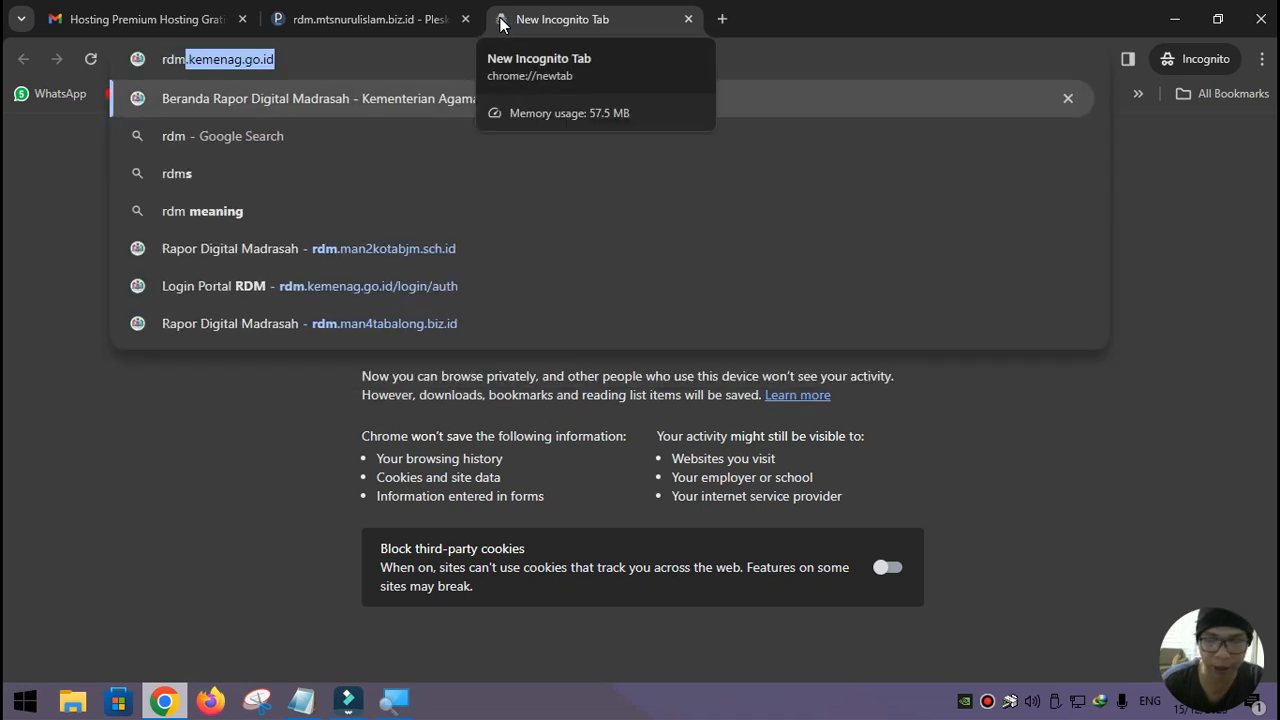
{"action": "key", "text": "Return"}
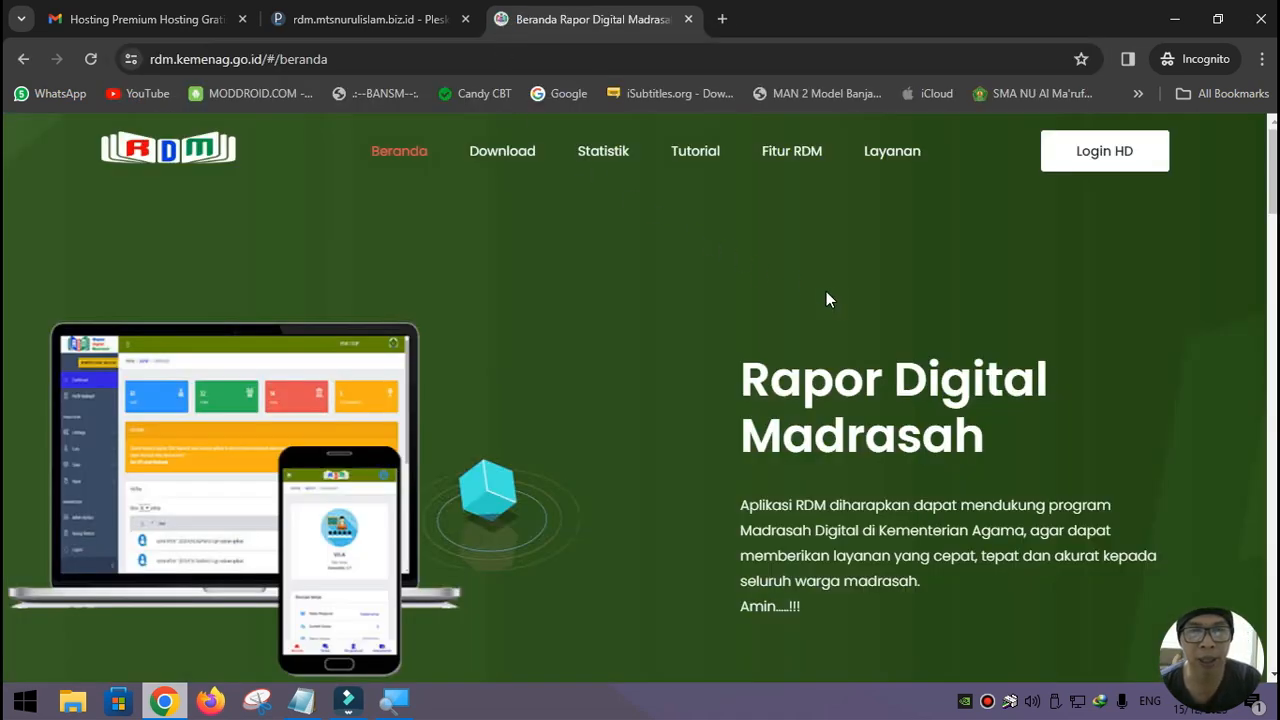
{"action": "left_click", "coordinate": [516, 158]}
{"action": "scroll", "coordinate": [935, 366], "scroll_direction": "down", "scroll_amount": 15}
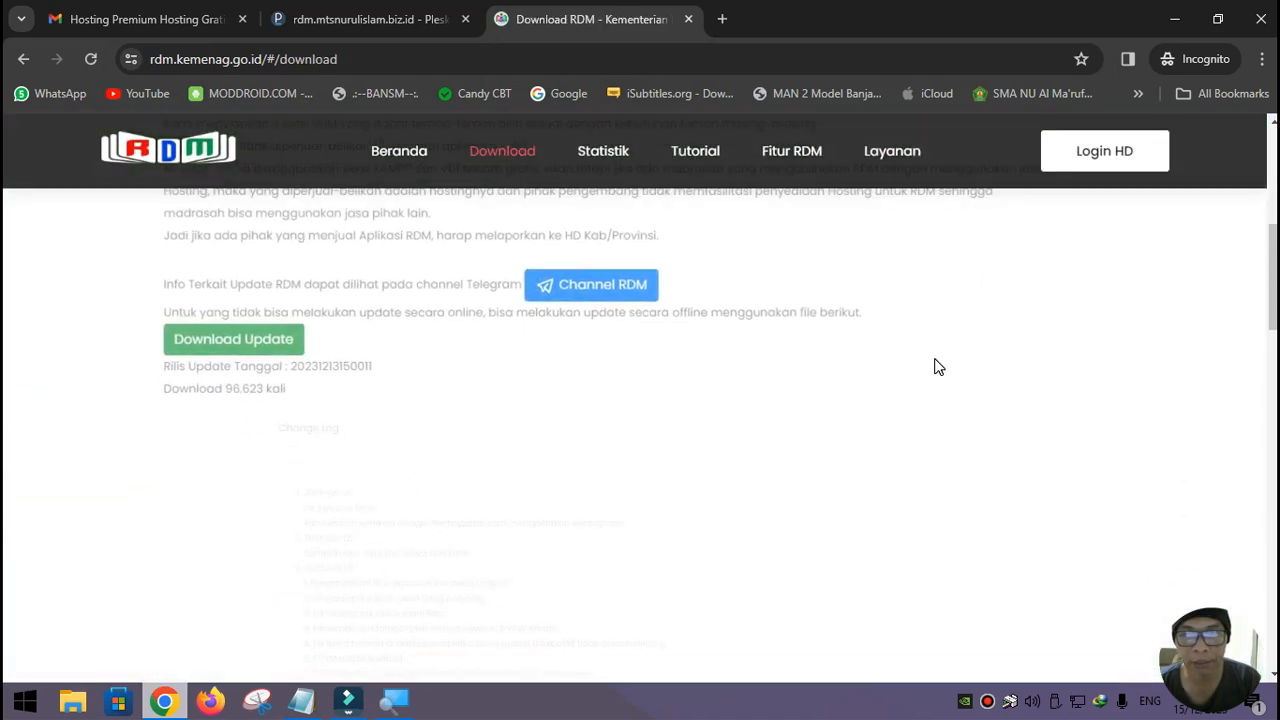
{"action": "scroll", "coordinate": [935, 366], "scroll_direction": "down", "scroll_amount": 4}
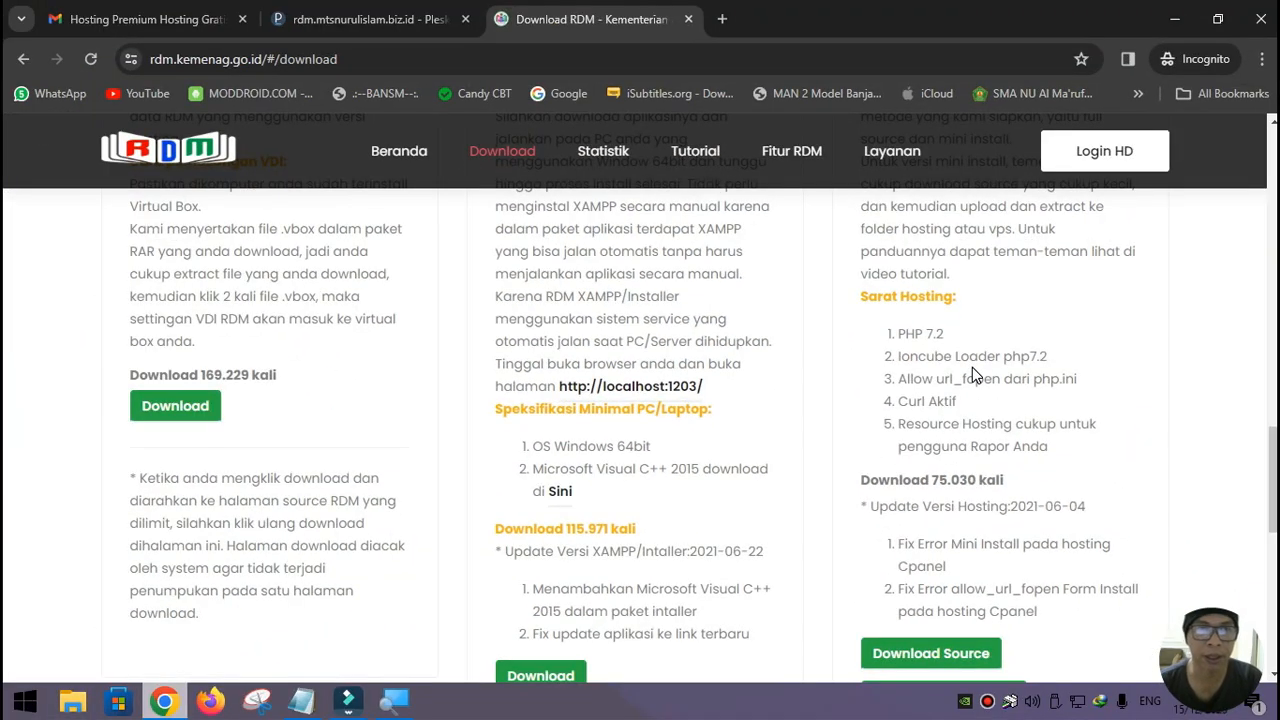
{"action": "left_click", "coordinate": [378, 20]}
- Switch rdm.mtsnurulislam.biz.id's PHP version to 7.2.34 and save with OK
{"action": "left_click", "coordinate": [578, 478]}
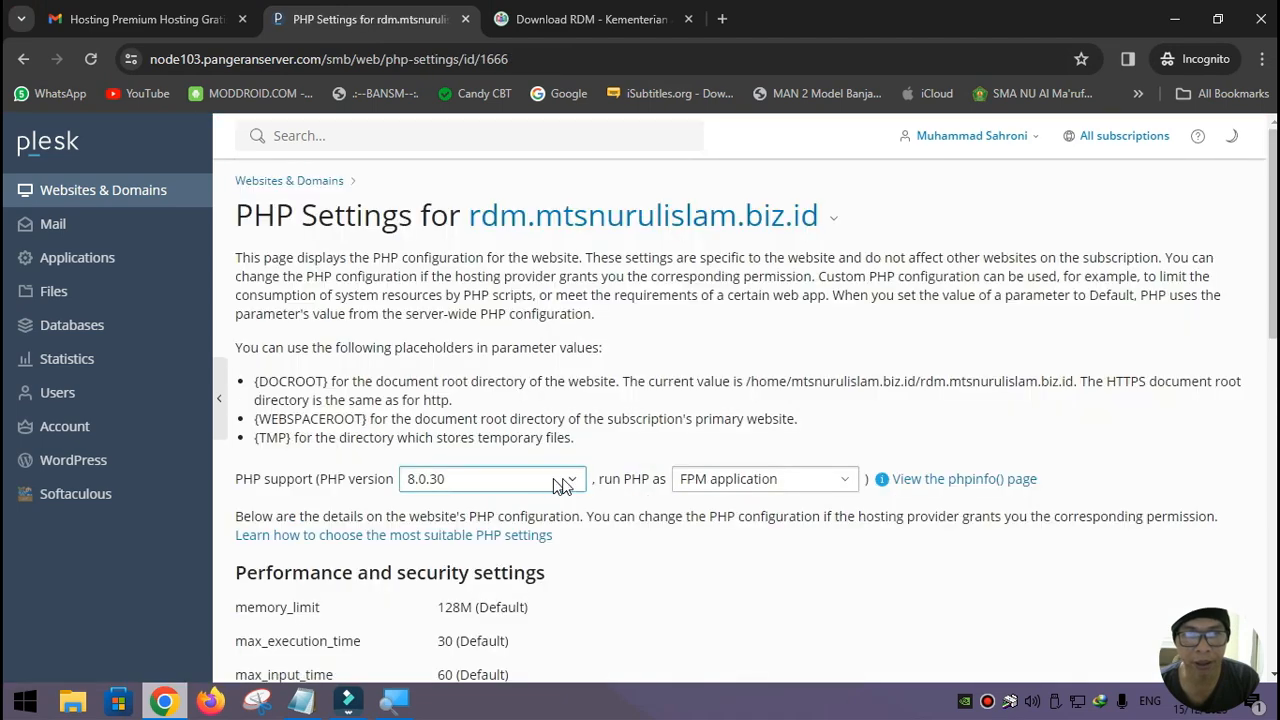
{"action": "left_click", "coordinate": [553, 478]}
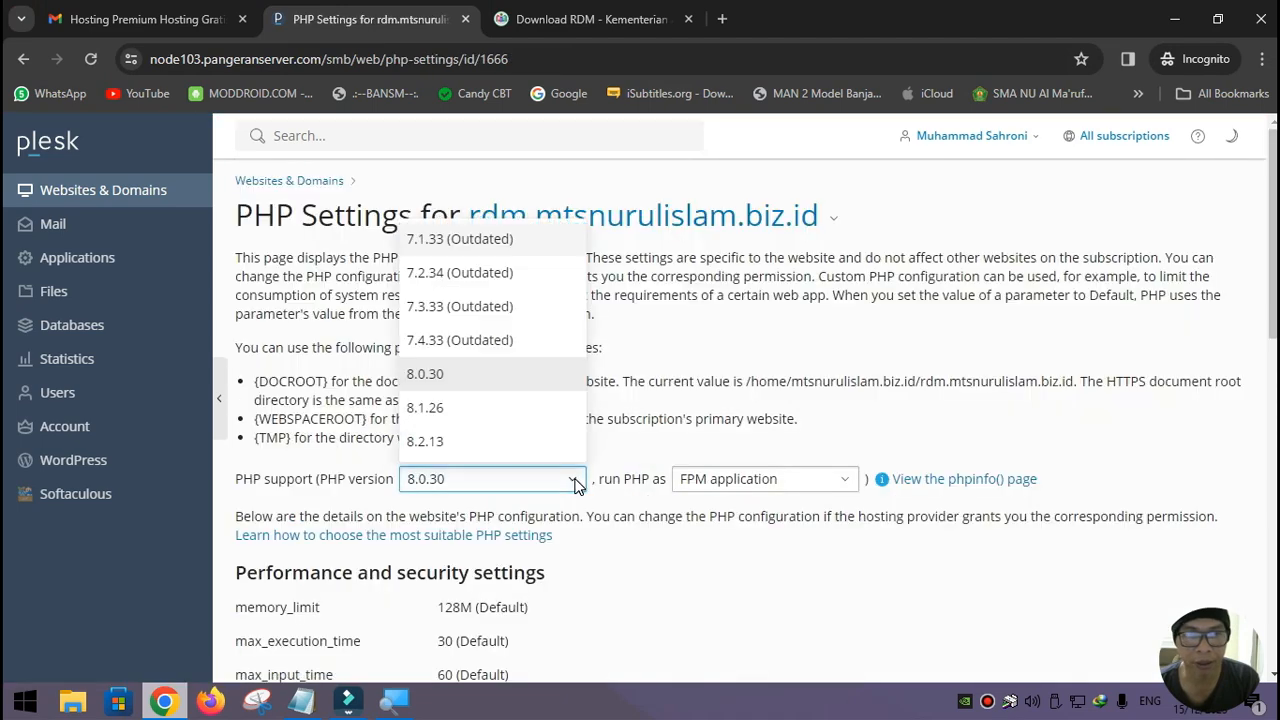
{"action": "left_click", "coordinate": [531, 276]}
{"action": "scroll", "coordinate": [686, 516], "scroll_direction": "down", "scroll_amount": 2}
{"action": "scroll", "coordinate": [686, 516], "scroll_direction": "down", "scroll_amount": 2}
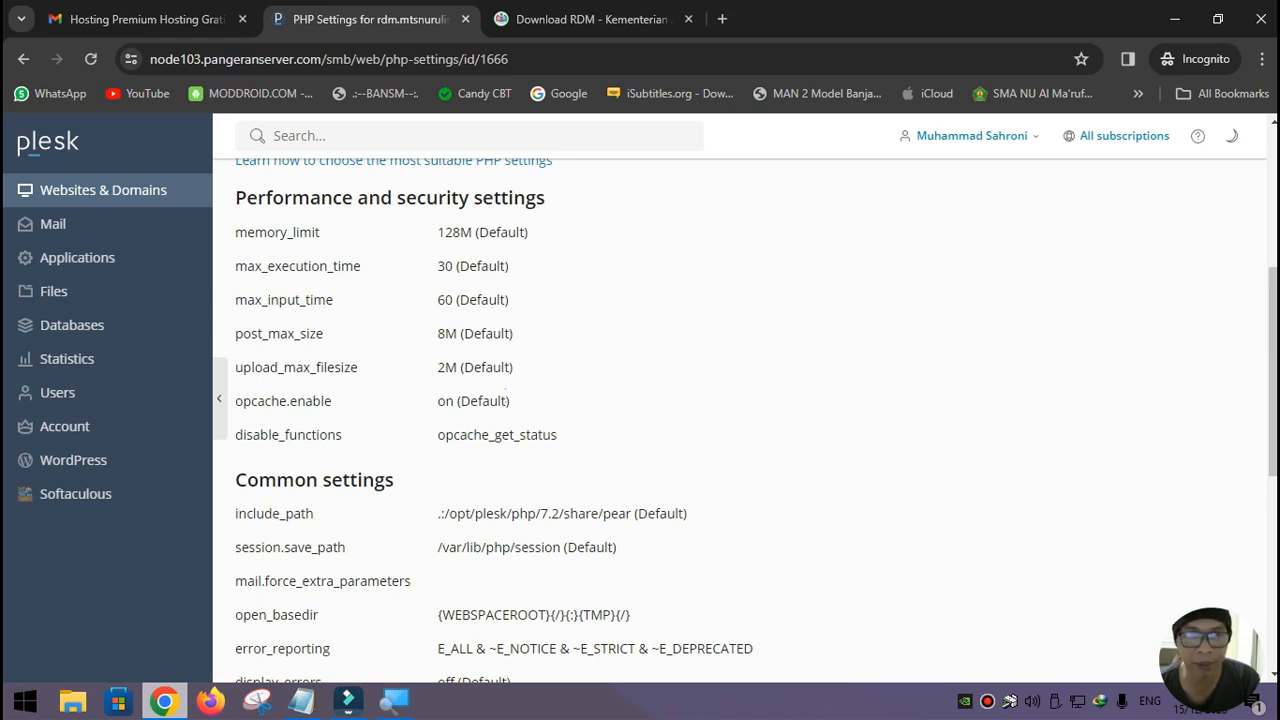
{"action": "scroll", "coordinate": [569, 441], "scroll_direction": "down", "scroll_amount": 5}
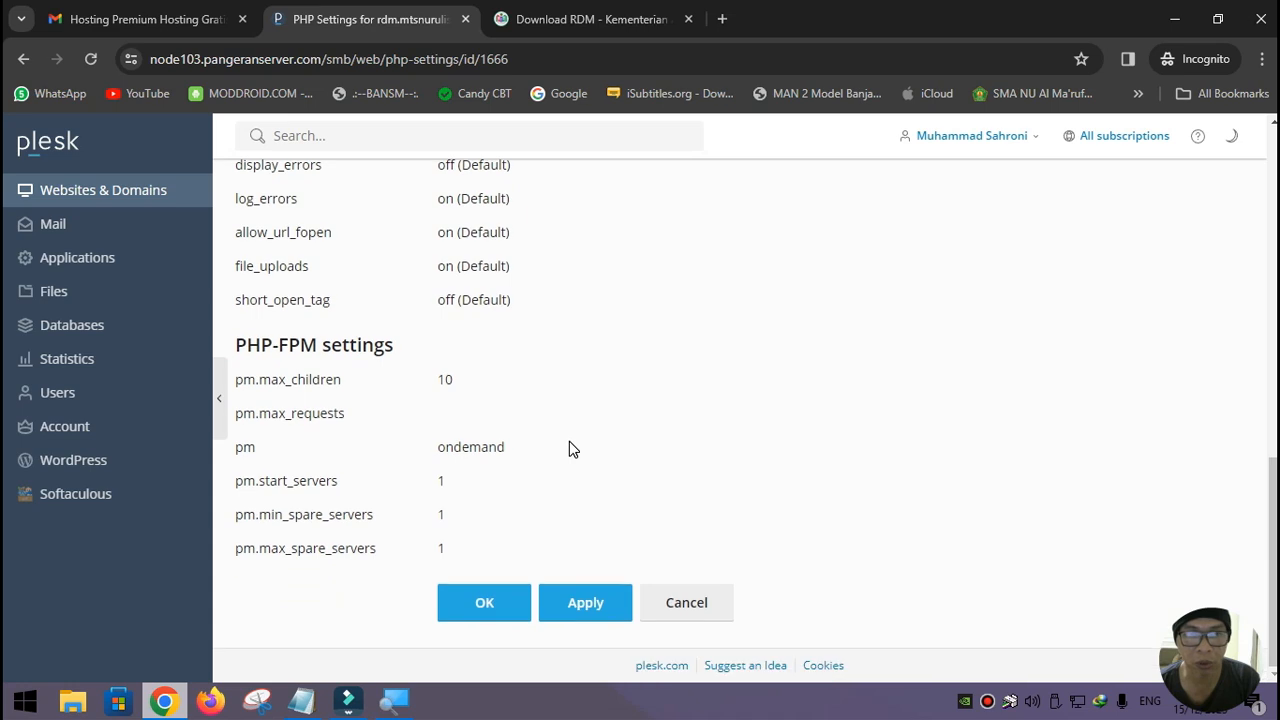
{"action": "left_click", "coordinate": [503, 606]}
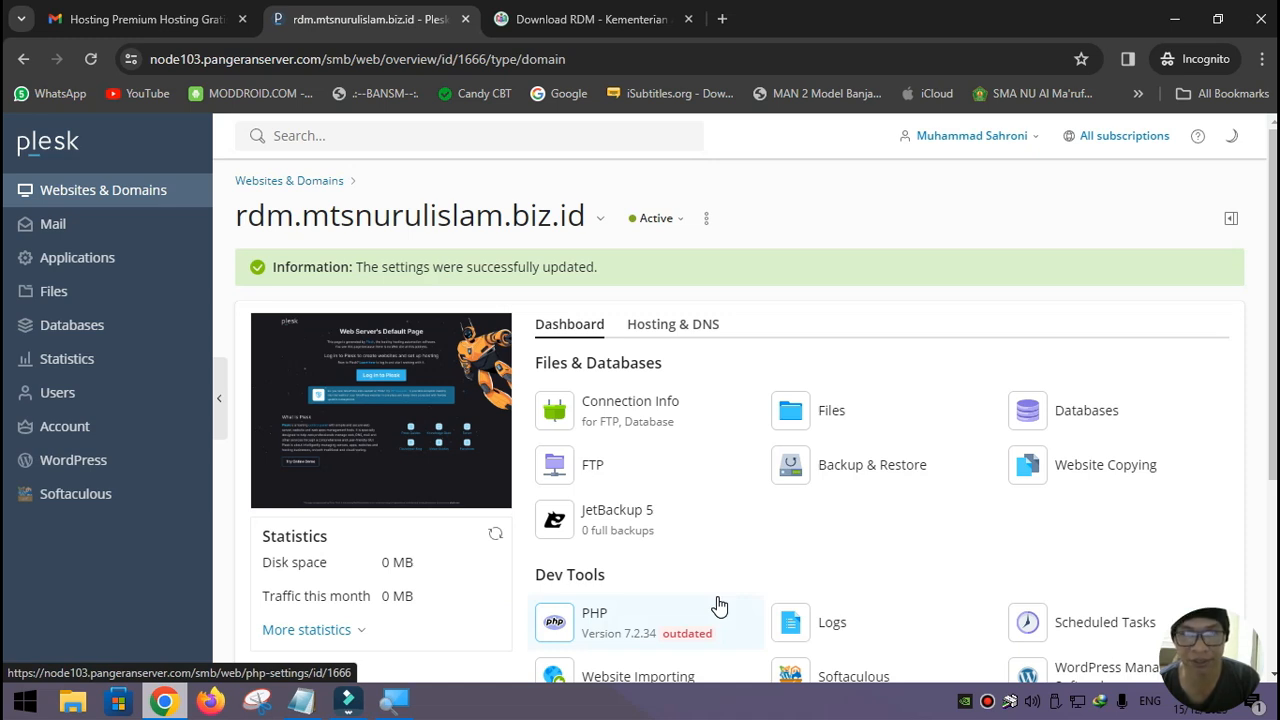
- Open the SSL/TLS Certificates page for rdm.mtsnurulislam.biz.id from the Security section
{"action": "scroll", "coordinate": [719, 606], "scroll_direction": "down", "scroll_amount": 1}
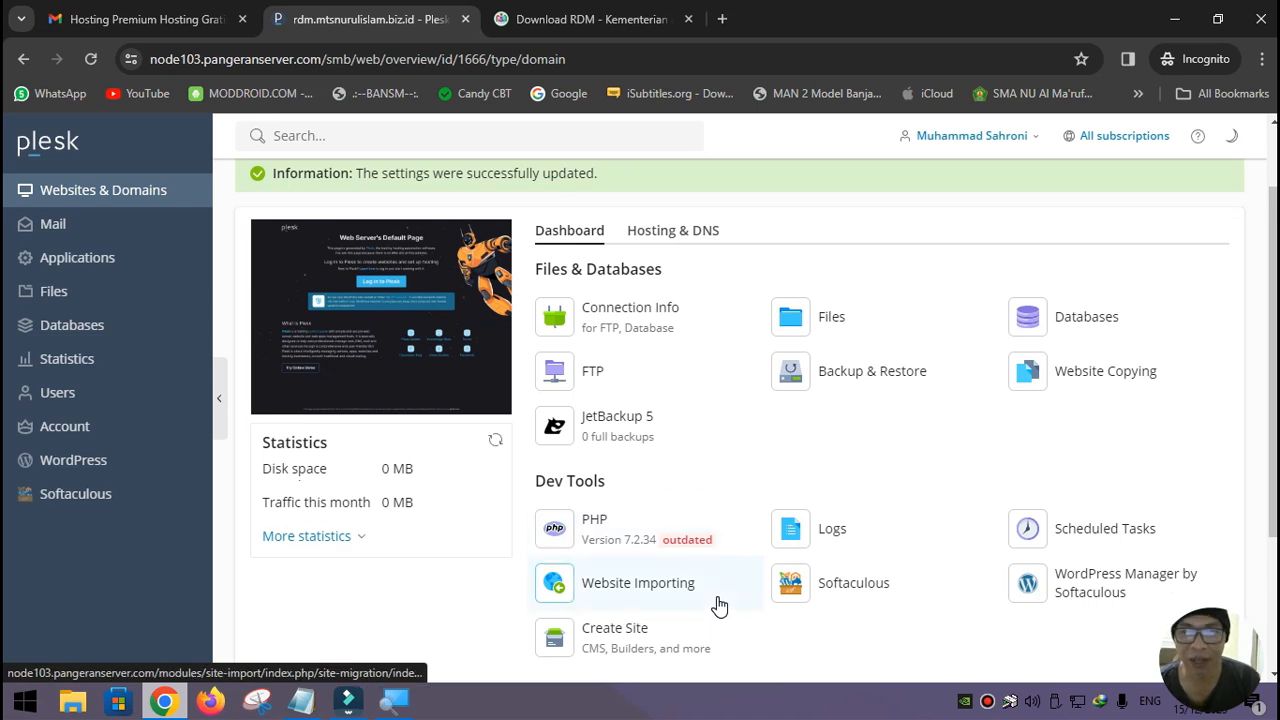
{"action": "scroll", "coordinate": [719, 606], "scroll_direction": "down", "scroll_amount": 2}
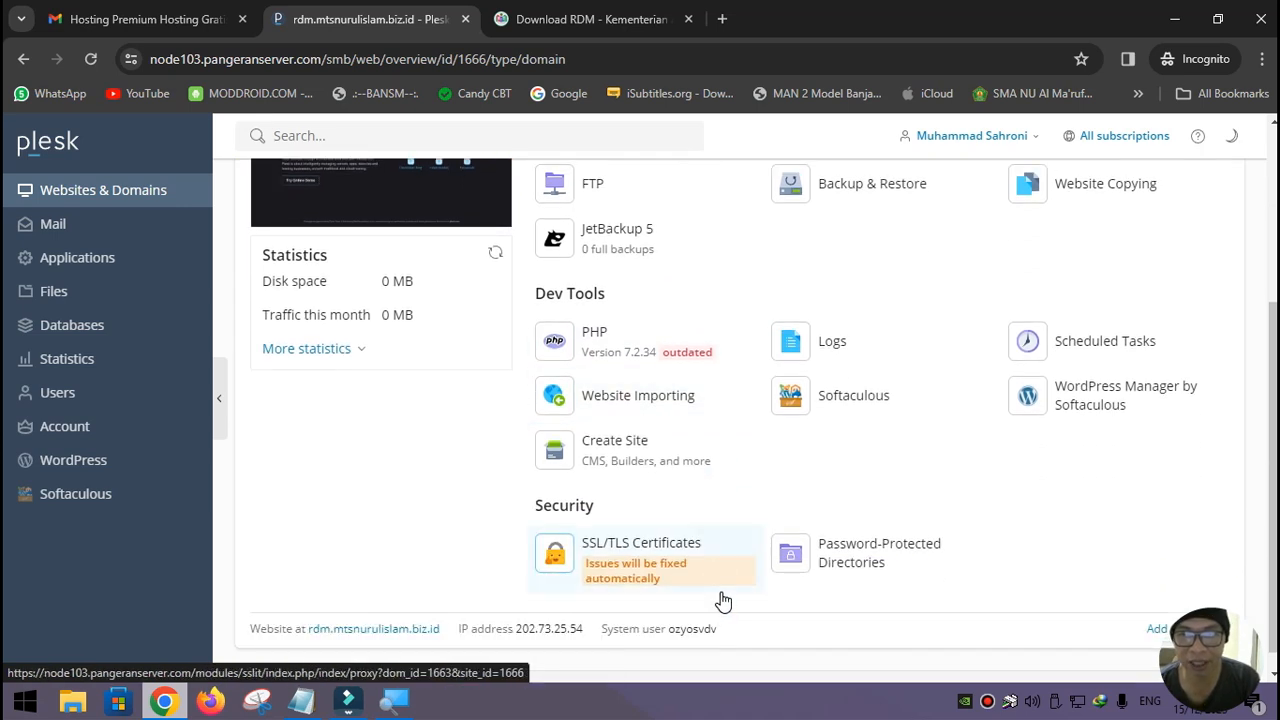
{"action": "left_click", "coordinate": [664, 563]}
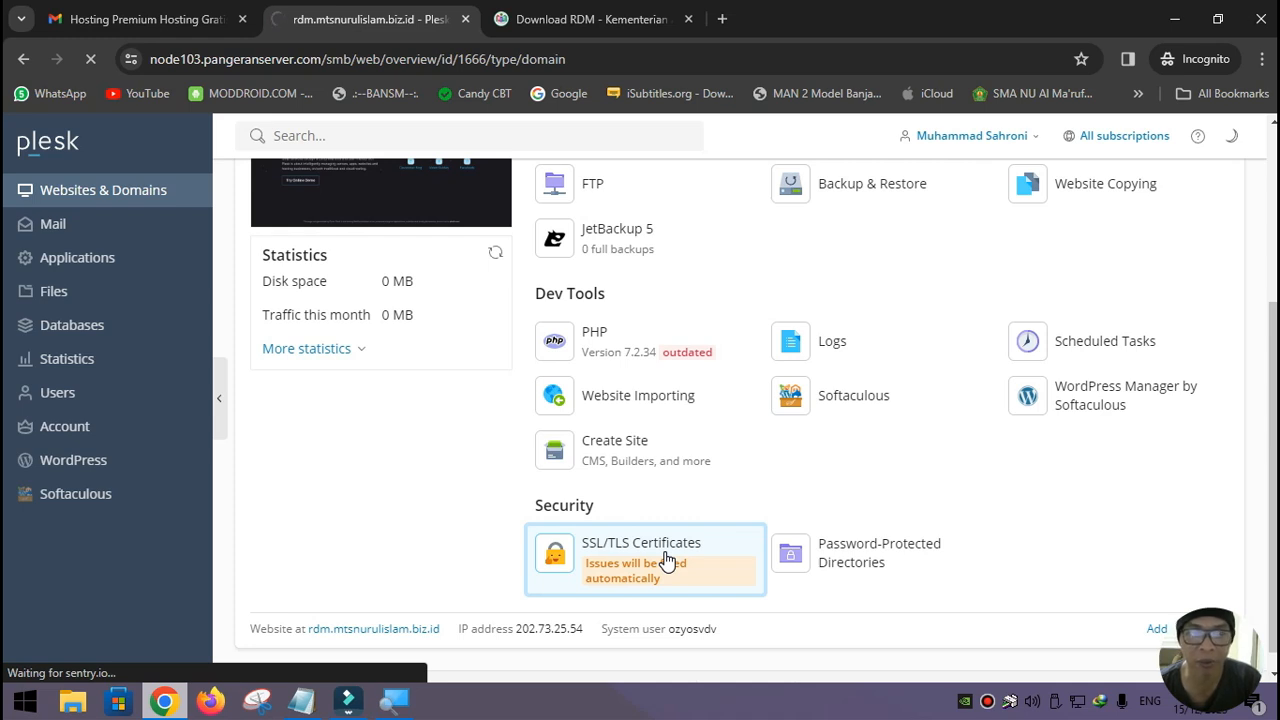
{"action": "scroll", "coordinate": [536, 470], "scroll_direction": "down", "scroll_amount": 2}
- Install a free Let's Encrypt certificate securing the rdm.mtsnurulislam.biz.id domain name
{"action": "left_click", "coordinate": [578, 556]}
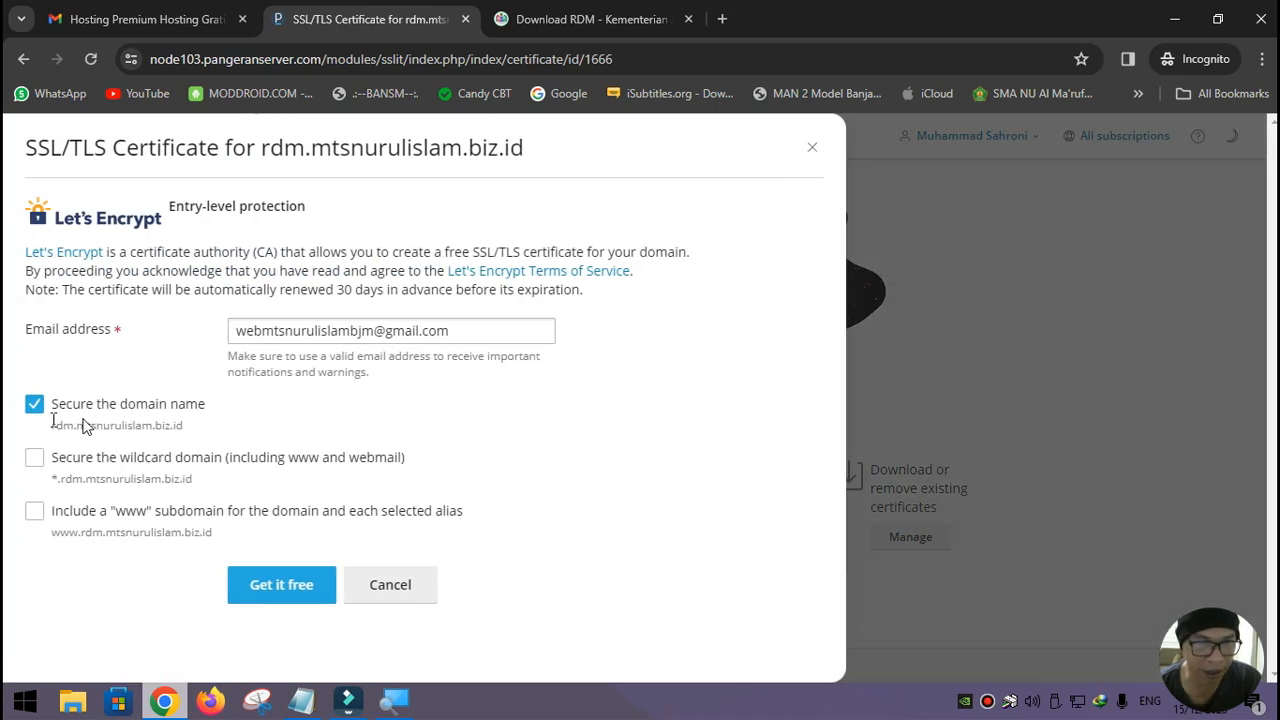
{"action": "left_click", "coordinate": [283, 585]}
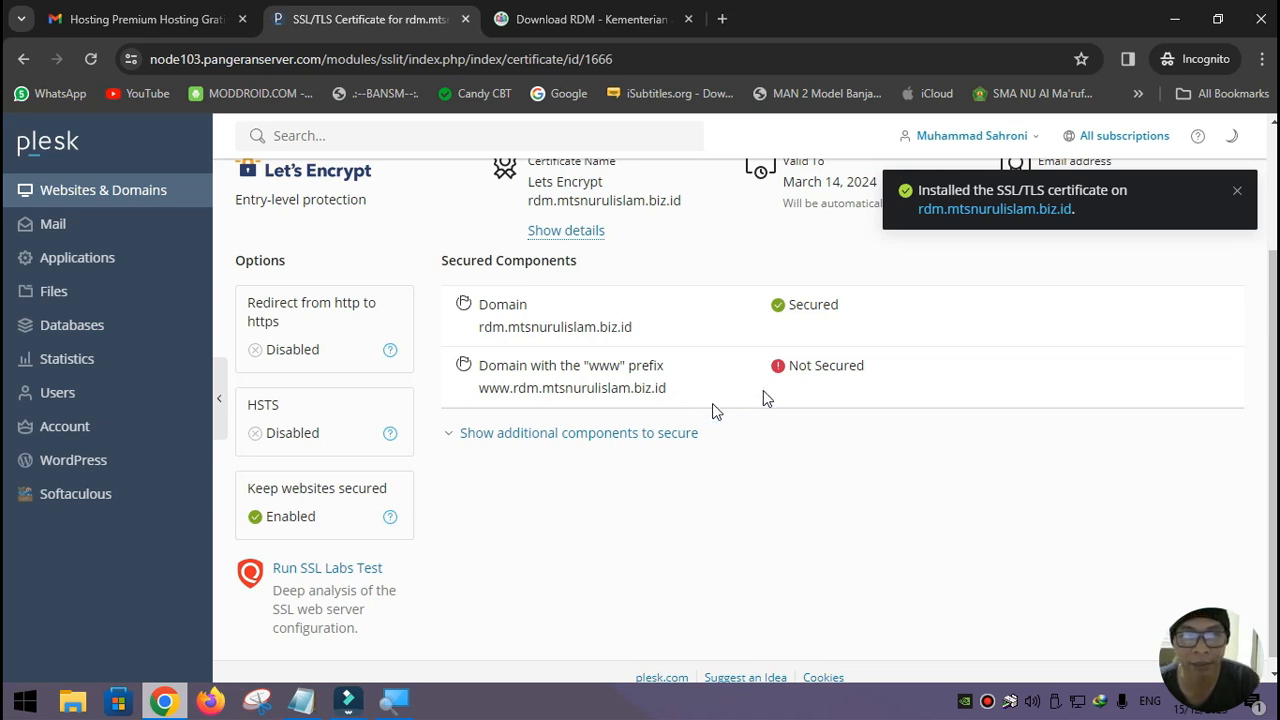
- Dismiss the certificate notice and expand the rdm.mtsnurulislam.biz.id row in Websites & Domains
{"action": "left_click", "coordinate": [1237, 192]}
{"action": "scroll", "coordinate": [955, 340], "scroll_direction": "up", "scroll_amount": 1}
{"action": "scroll", "coordinate": [955, 345], "scroll_direction": "up", "scroll_amount": 1}
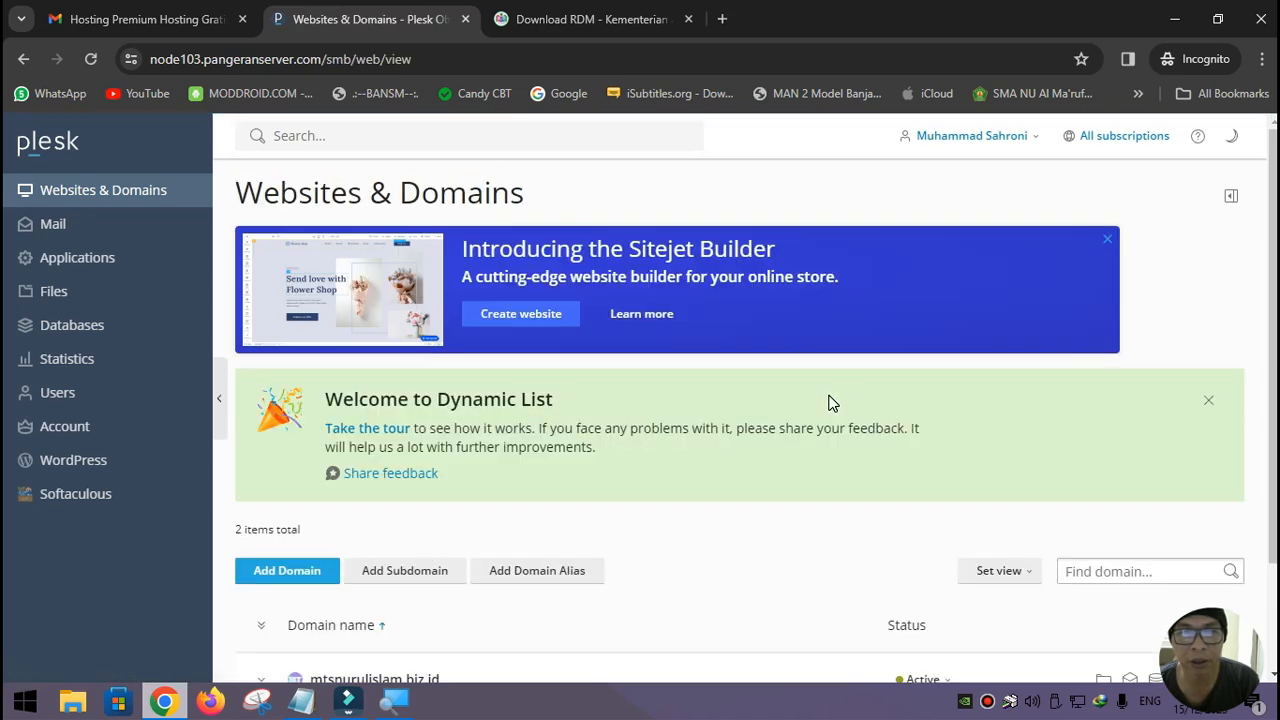
{"action": "scroll", "coordinate": [828, 403], "scroll_direction": "down", "scroll_amount": 1}
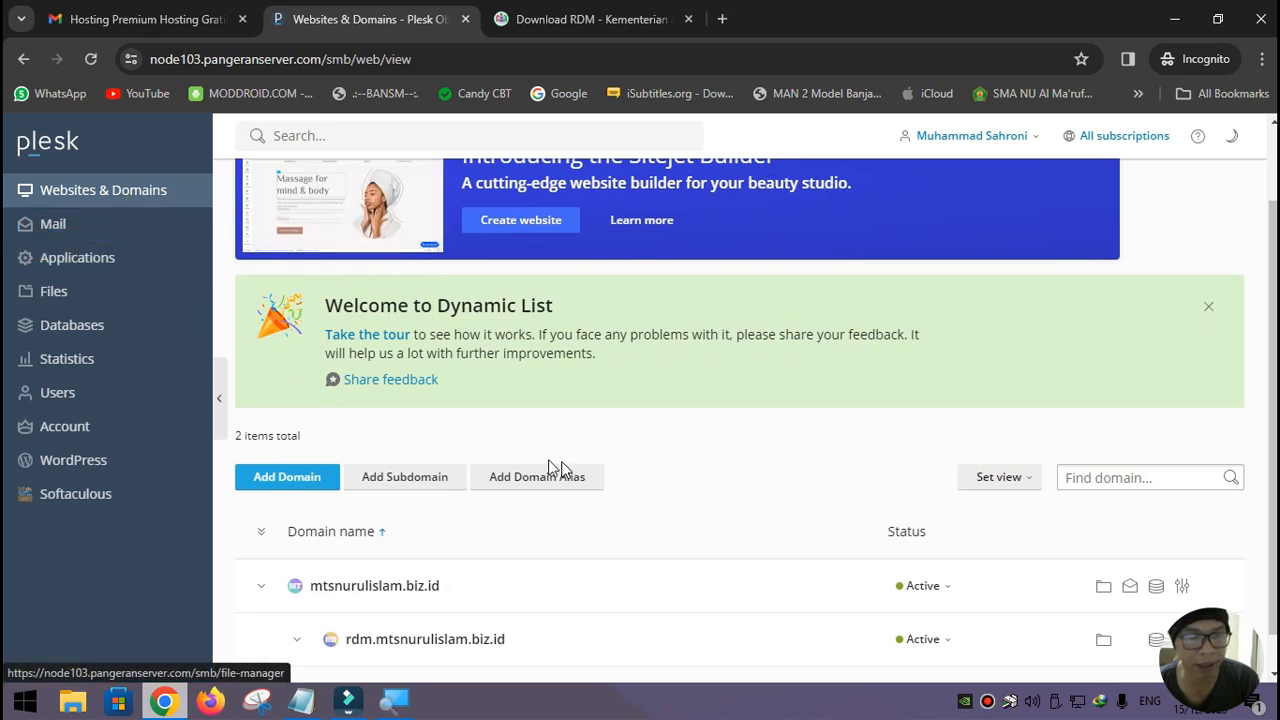
{"action": "scroll", "coordinate": [560, 470], "scroll_direction": "down", "scroll_amount": 1}
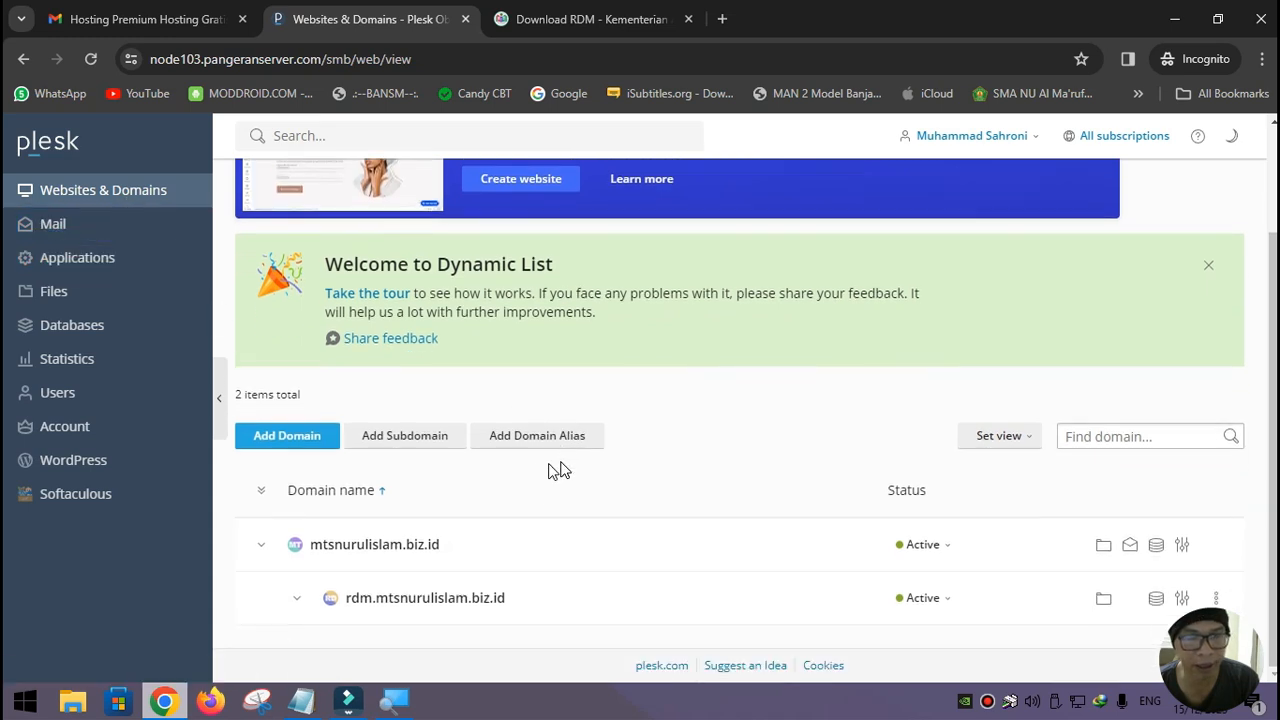
{"action": "left_click", "coordinate": [484, 605]}
{"action": "scroll", "coordinate": [482, 590], "scroll_direction": "down", "scroll_amount": 2}
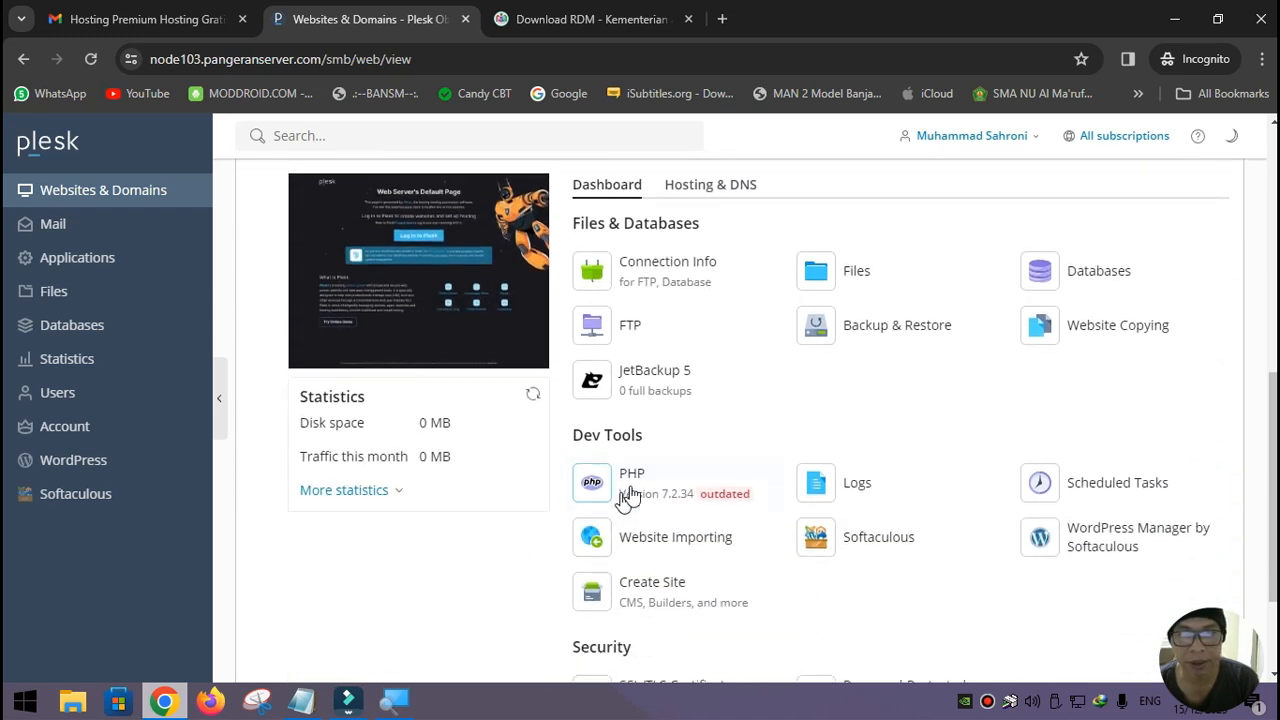
{"action": "scroll", "coordinate": [645, 510], "scroll_direction": "down", "scroll_amount": 2}
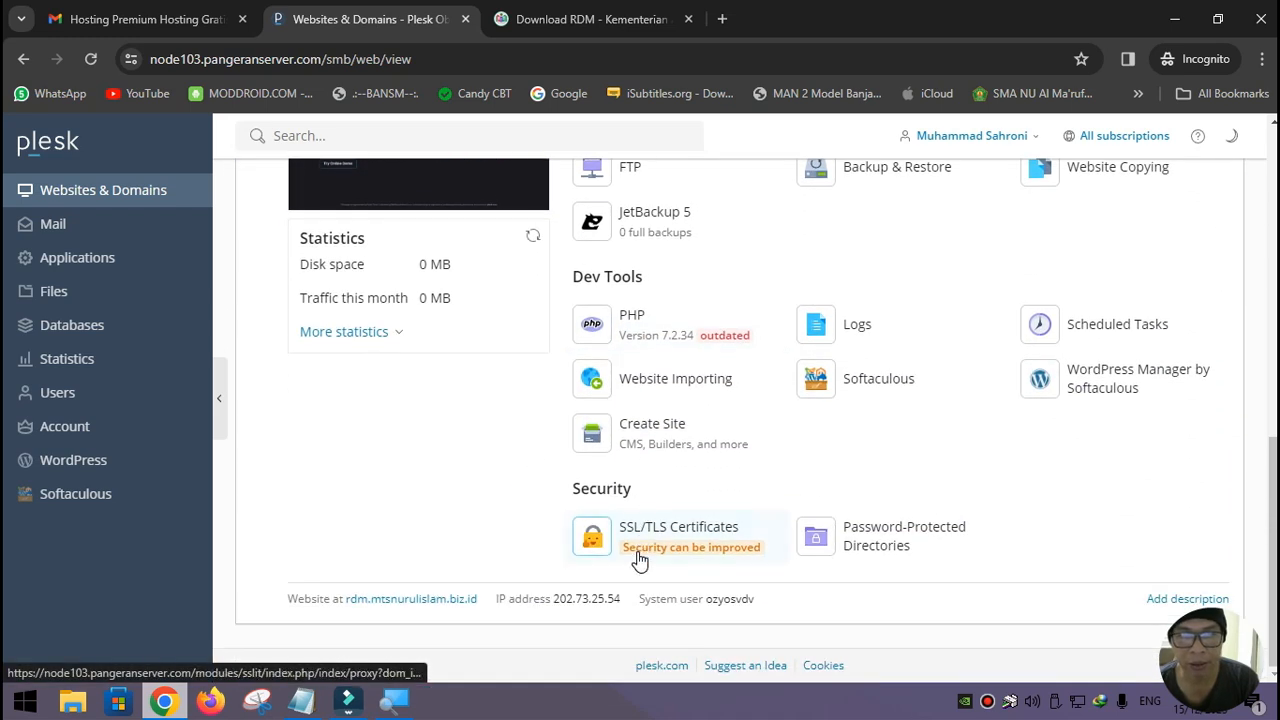
{"action": "scroll", "coordinate": [677, 551], "scroll_direction": "up", "scroll_amount": 2}
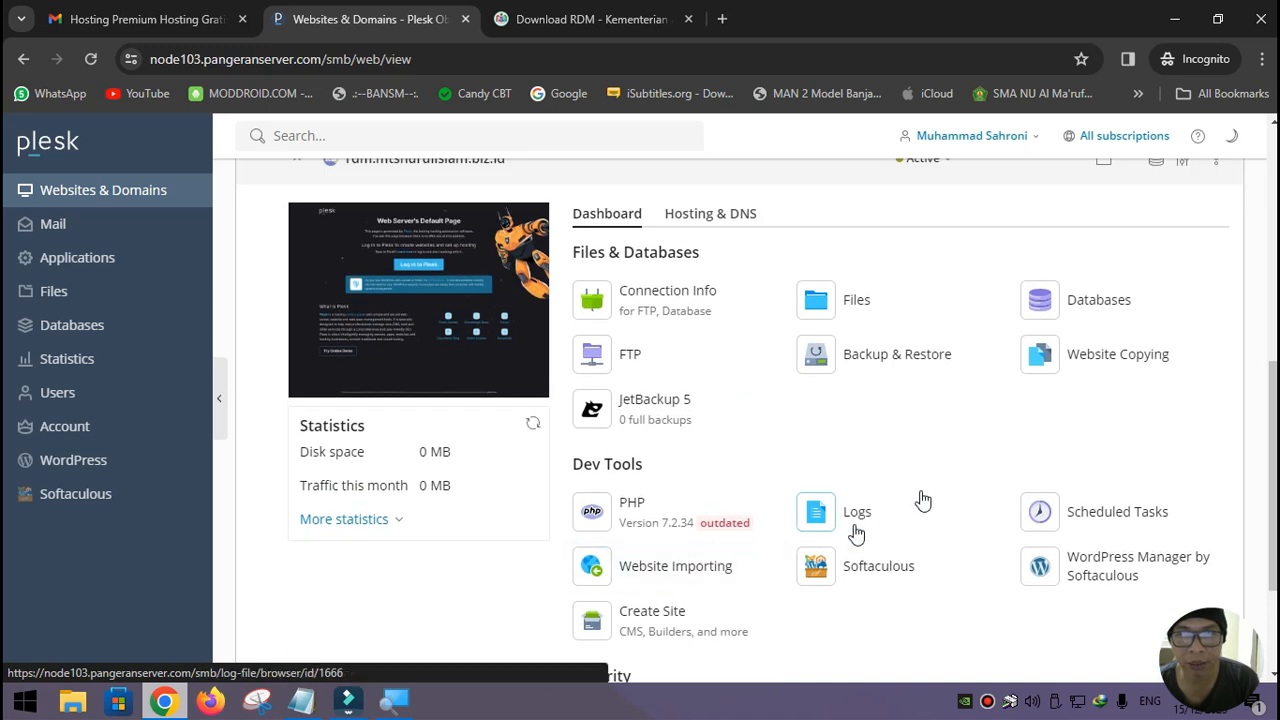
- Start a new database in Databases and name it rdm
{"action": "left_click", "coordinate": [1083, 313]}
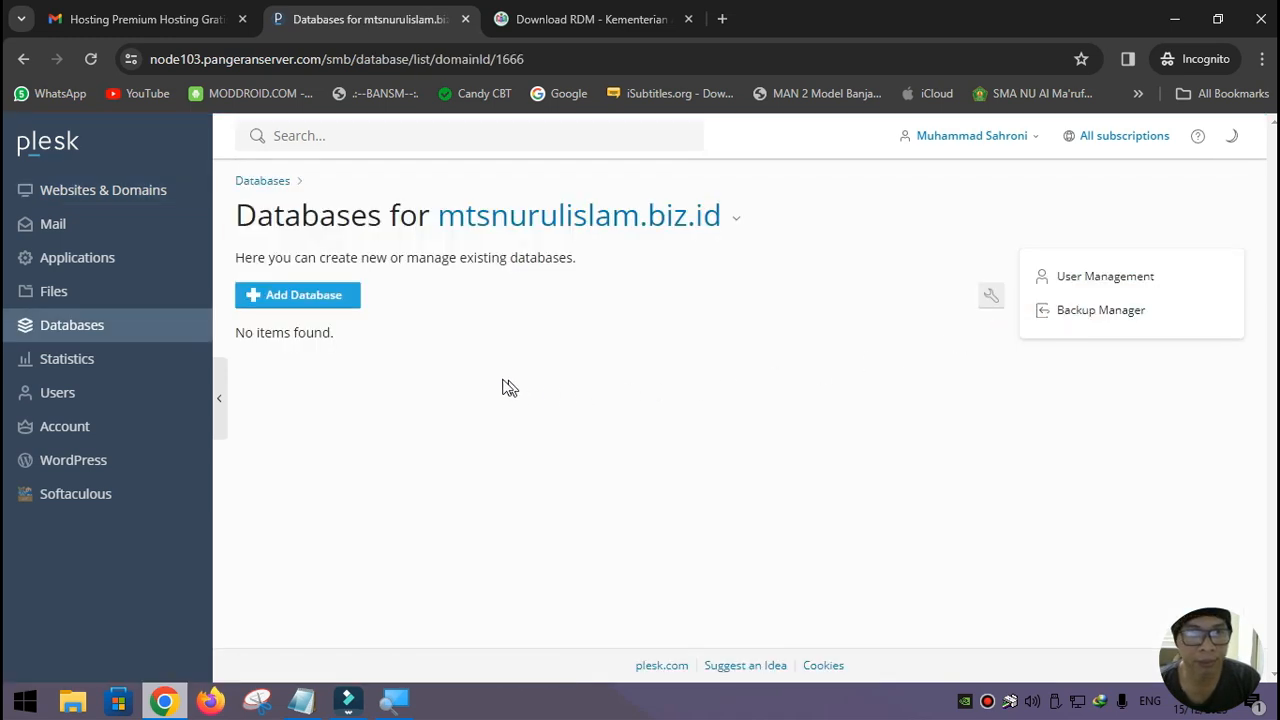
{"action": "left_click", "coordinate": [350, 305]}
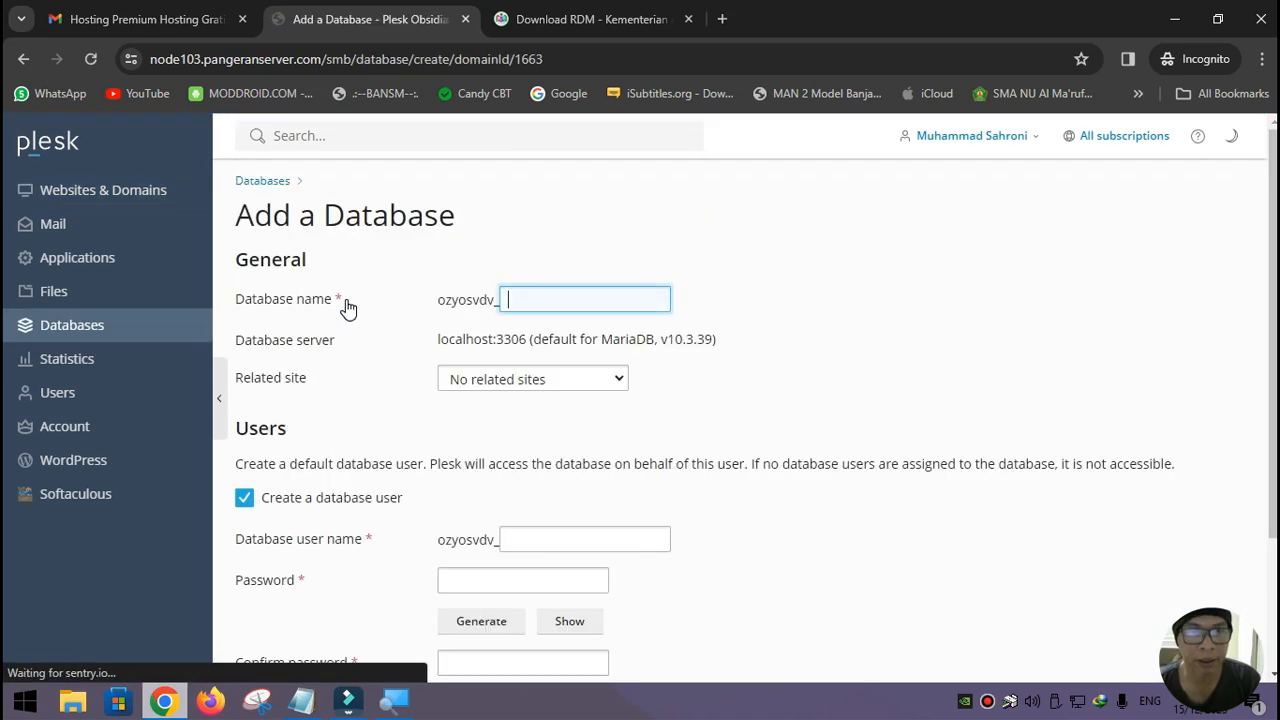
{"action": "type", "text": "rdm"}
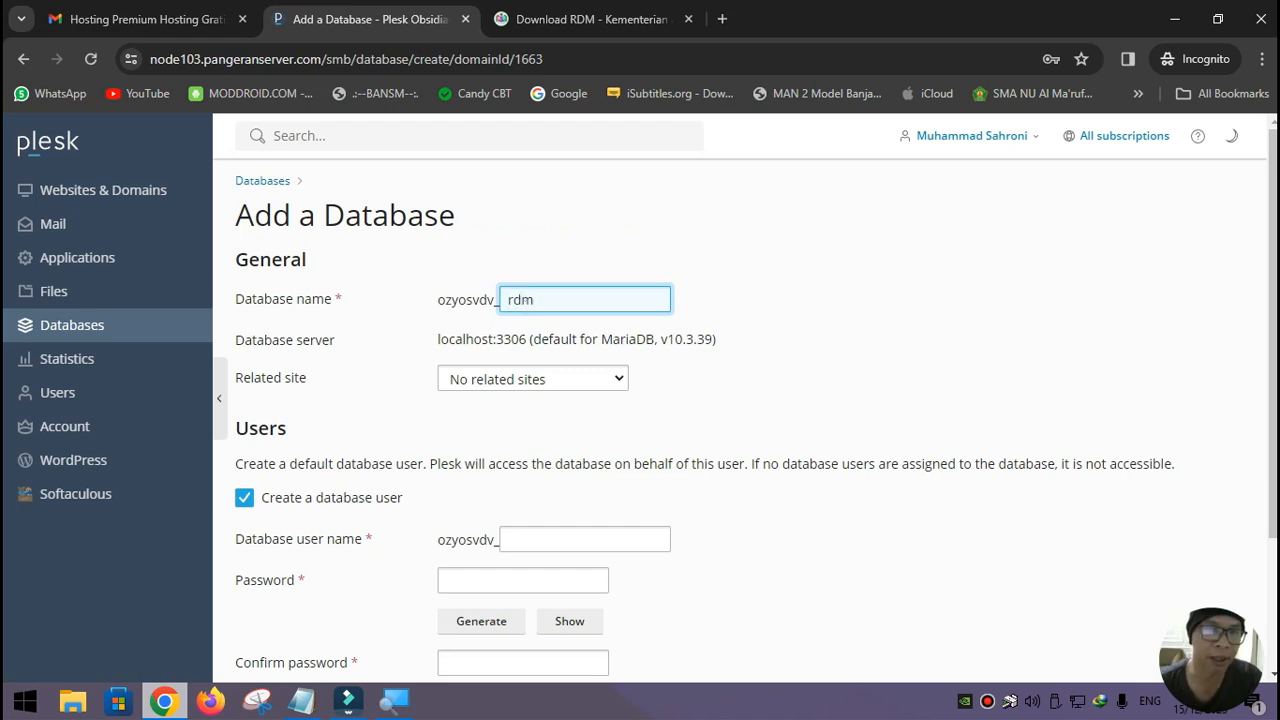
- Link the database to rdm.mtsnurulislam.biz.id and set the database user name to rdm
{"action": "left_click", "coordinate": [616, 378]}
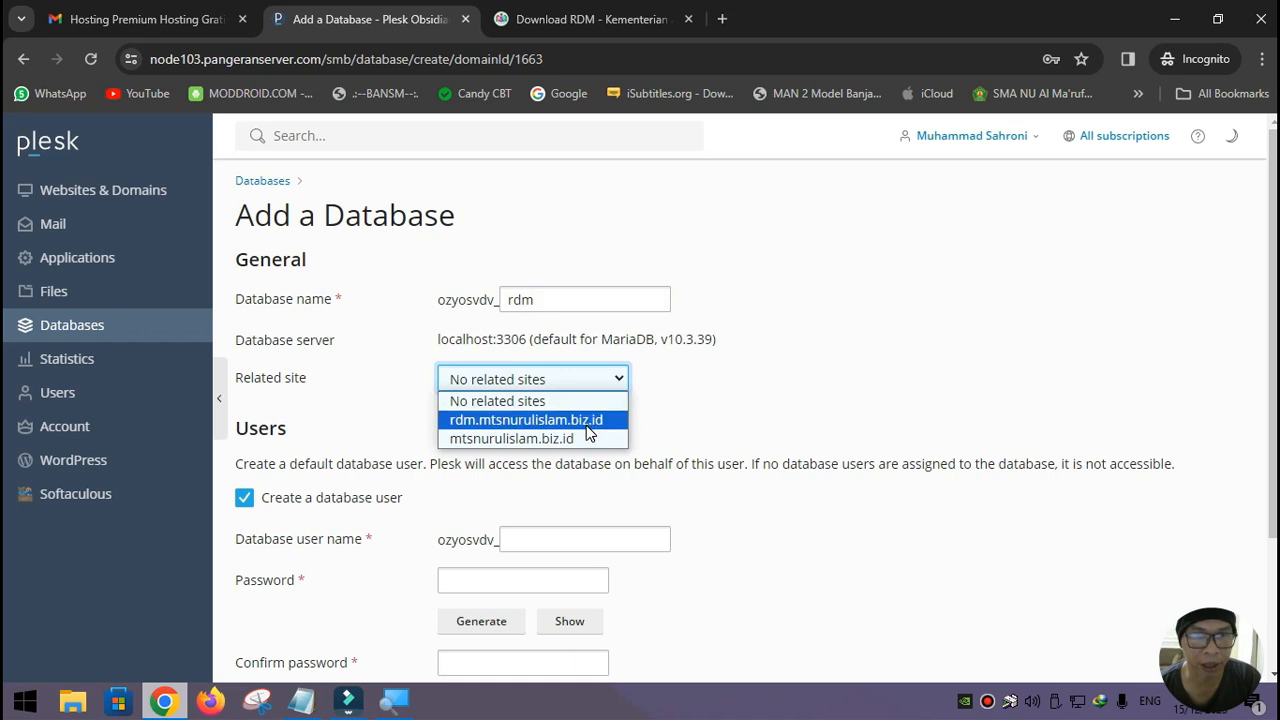
{"action": "left_click", "coordinate": [485, 427]}
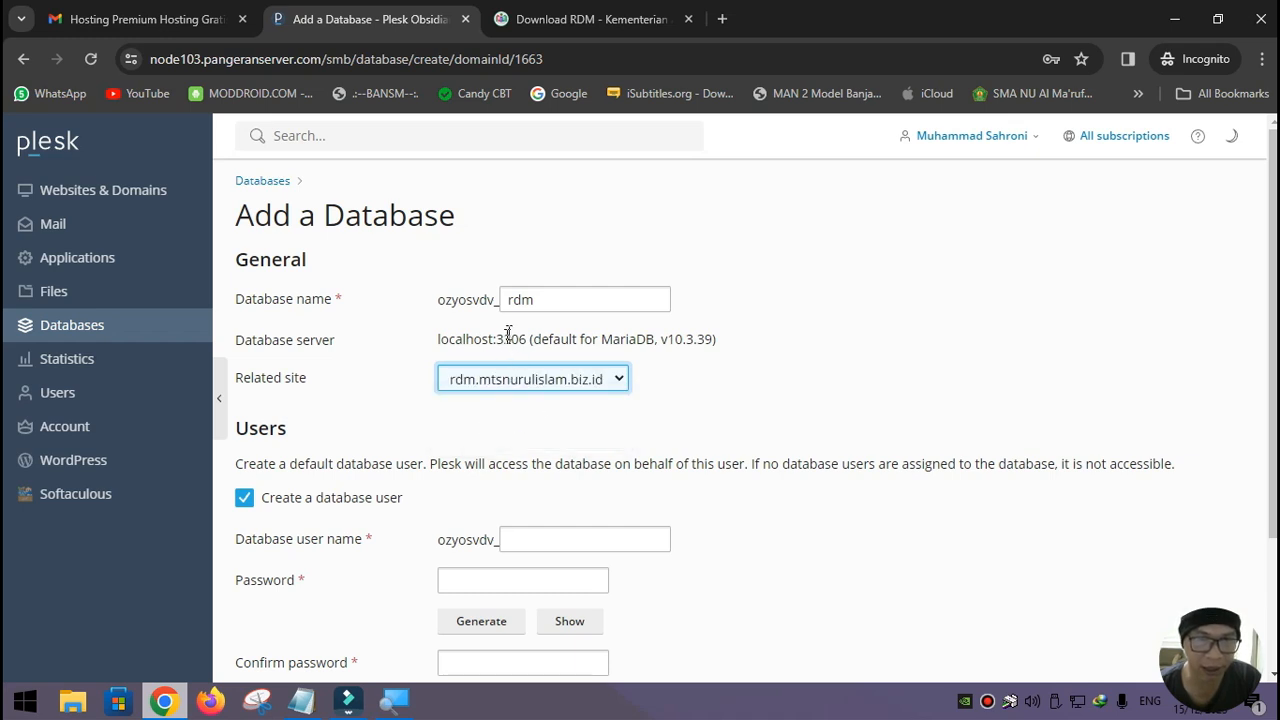
{"action": "left_click", "coordinate": [522, 296]}
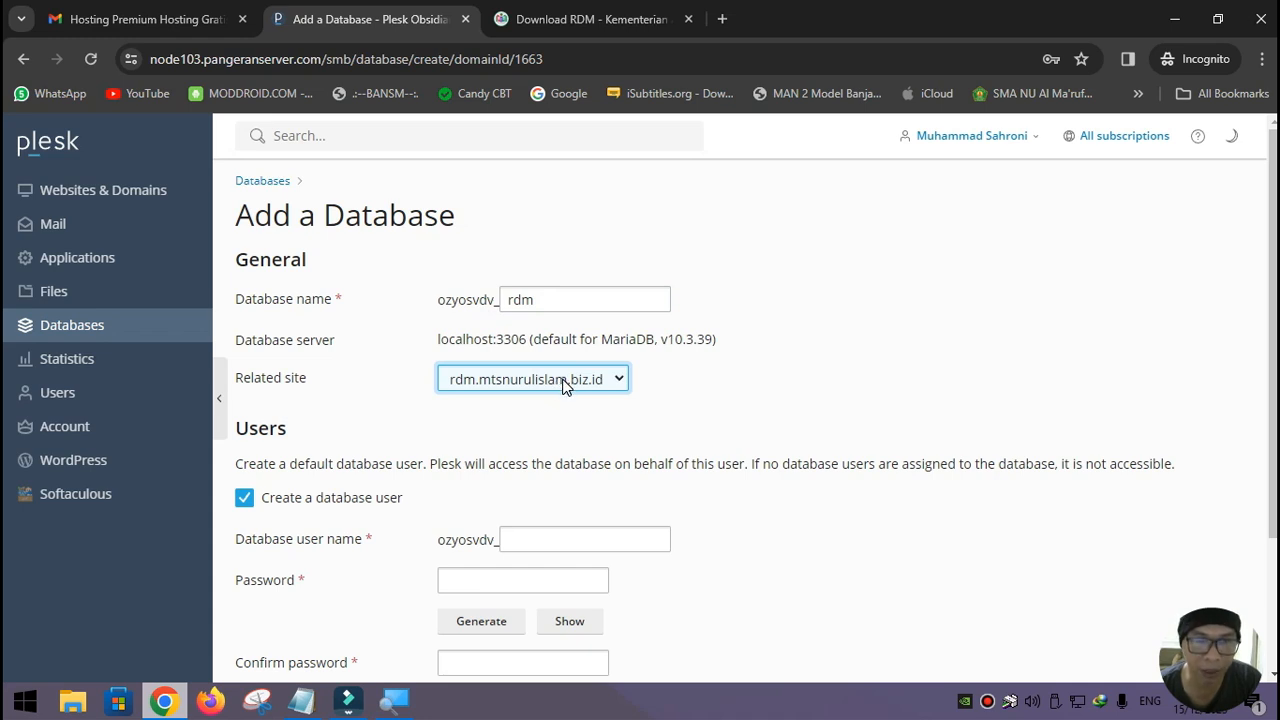
{"action": "left_click", "coordinate": [530, 540]}
{"action": "type", "text": "rdm"}
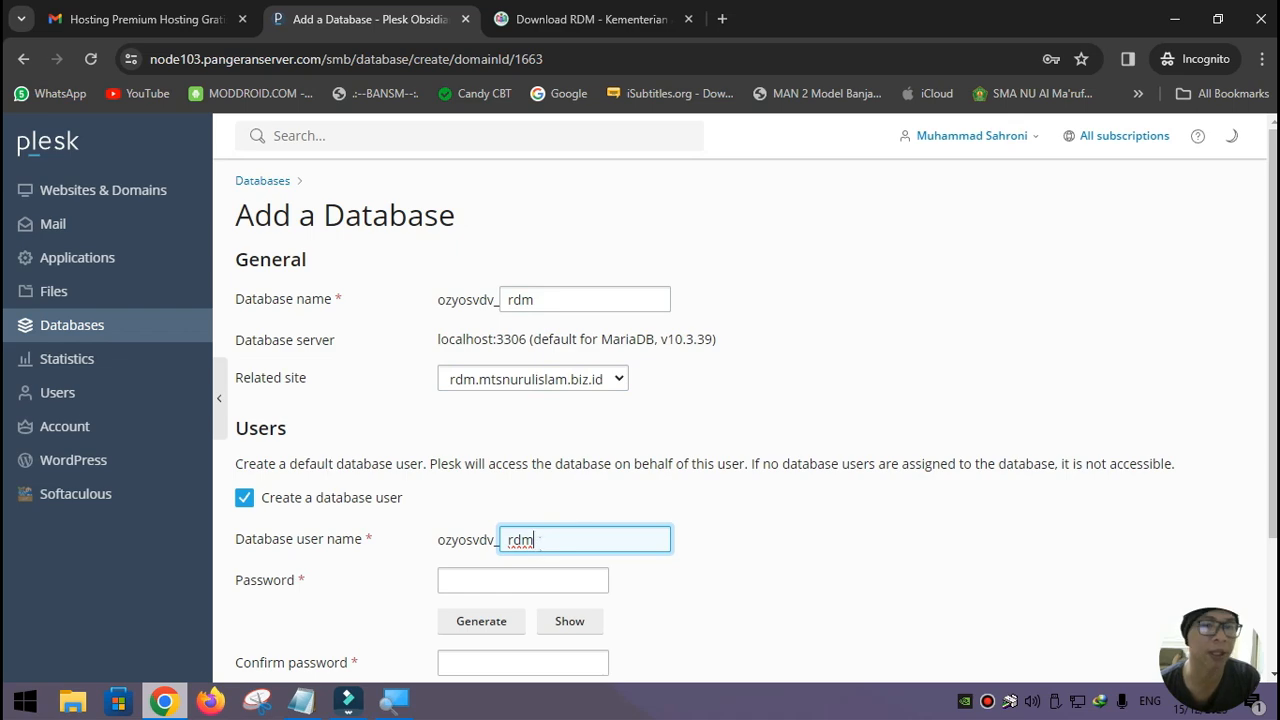
- Copy the saved password from the Notepad hosting notes
{"action": "left_click", "coordinate": [301, 700]}
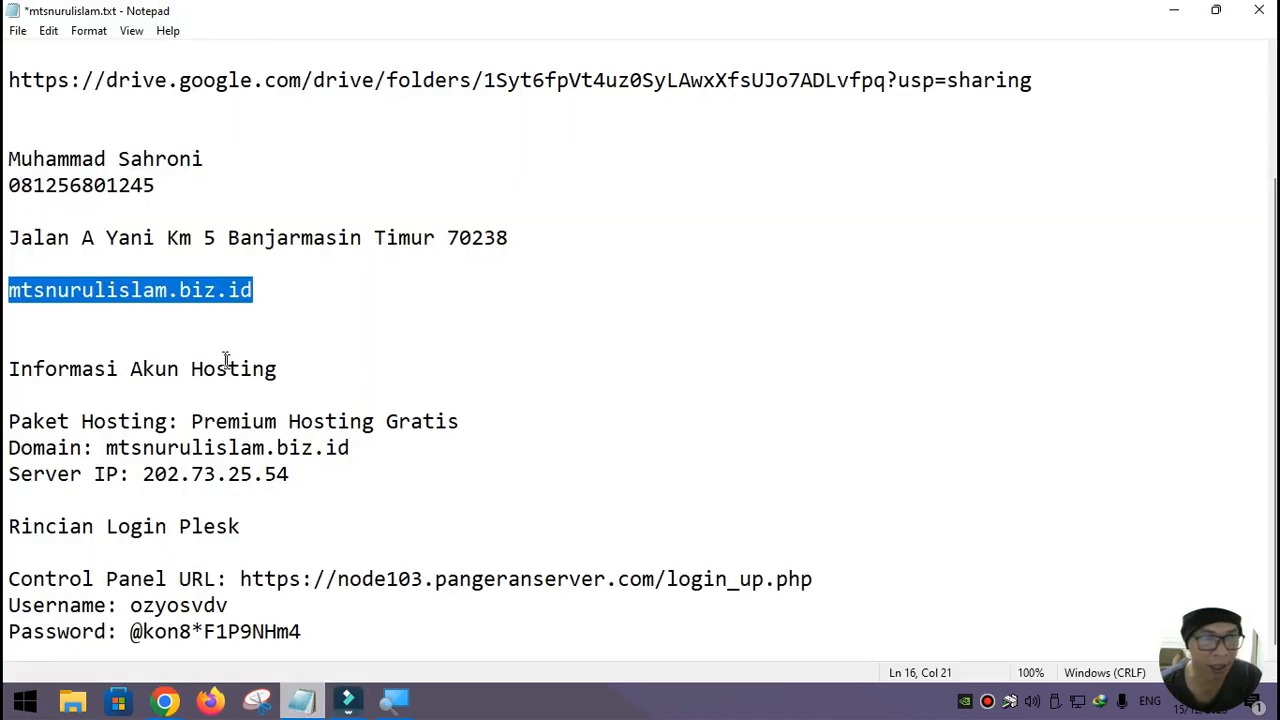
{"action": "scroll", "coordinate": [229, 412], "scroll_direction": "up", "scroll_amount": 1}
{"action": "scroll", "coordinate": [229, 414], "scroll_direction": "up", "scroll_amount": 1}
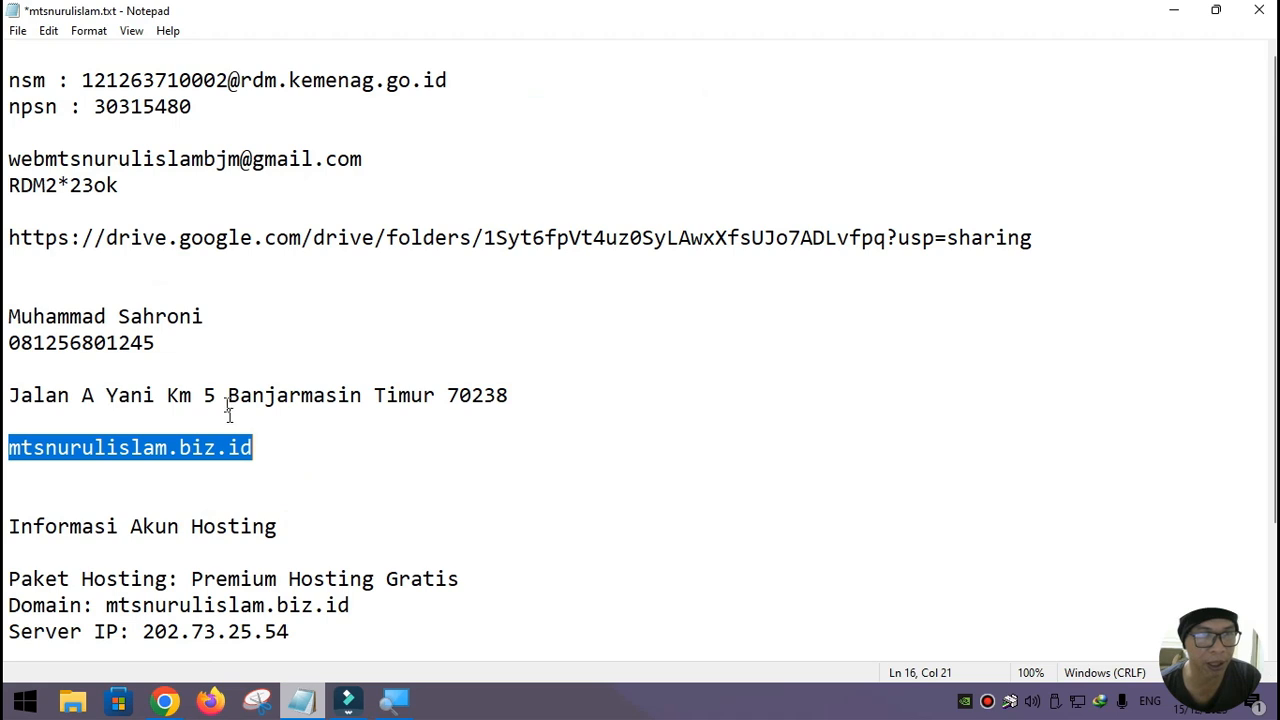
{"action": "left_click_drag", "start_coordinate": [126, 187], "coordinate": [4, 192]}
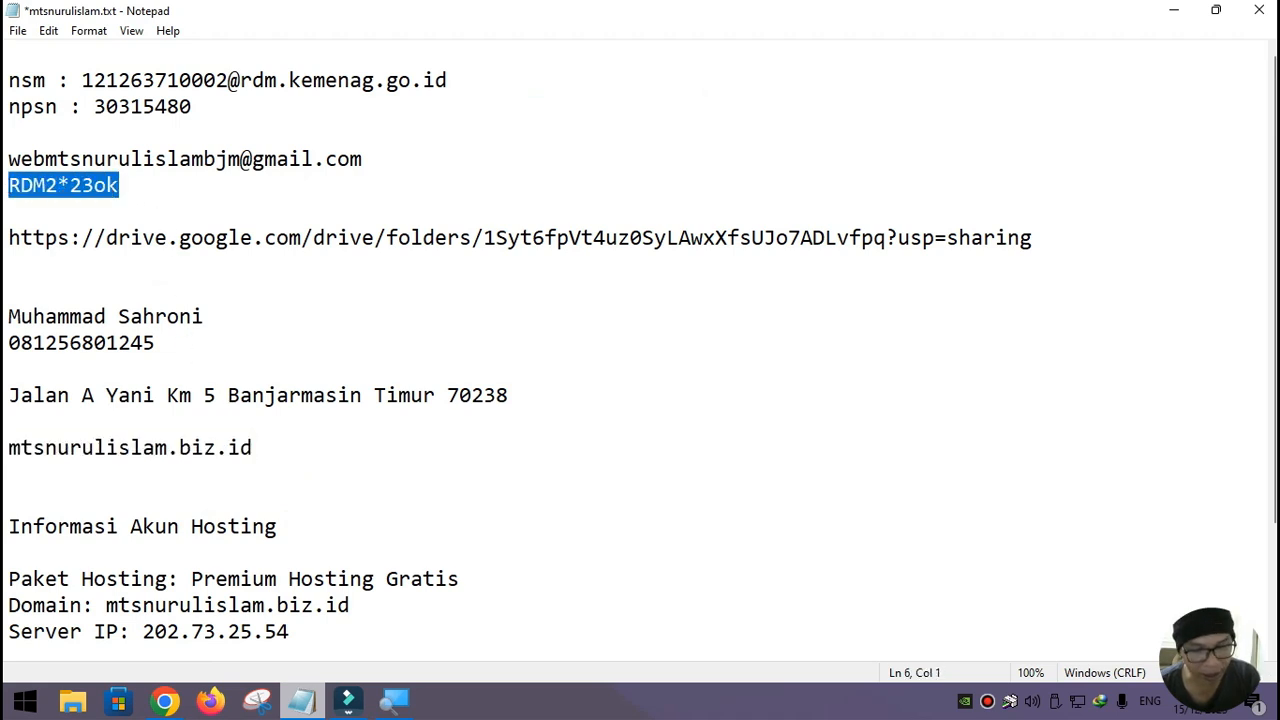
{"action": "left_click", "coordinate": [1175, 14]}
- Paste the copied password into both Password and Confirm password fields
{"action": "left_click", "coordinate": [495, 579]}
{"action": "key", "text": "ctrl+v"}
{"action": "left_click", "coordinate": [497, 662]}
{"action": "key", "text": "ctrl+v"}
{"action": "scroll", "coordinate": [702, 606], "scroll_direction": "down", "scroll_amount": 2}
{"action": "scroll", "coordinate": [726, 528], "scroll_direction": "down", "scroll_amount": 1}
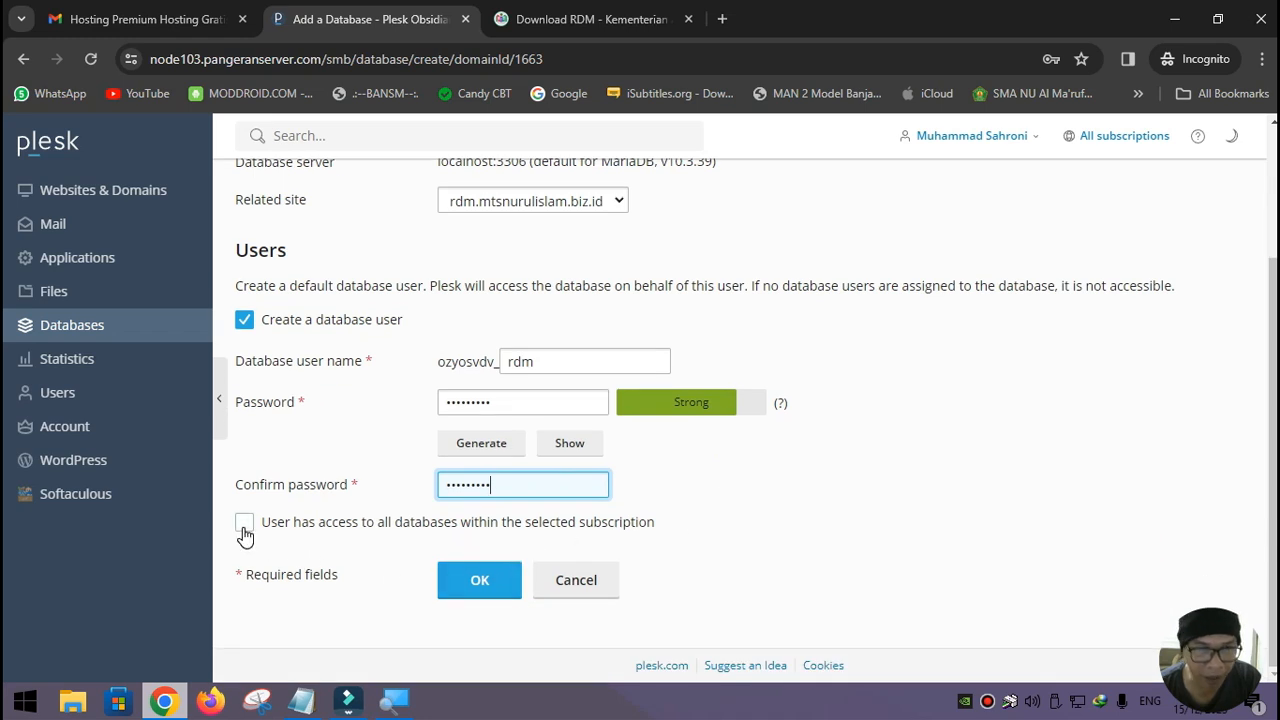
{"action": "scroll", "coordinate": [442, 453], "scroll_direction": "up", "scroll_amount": 1}
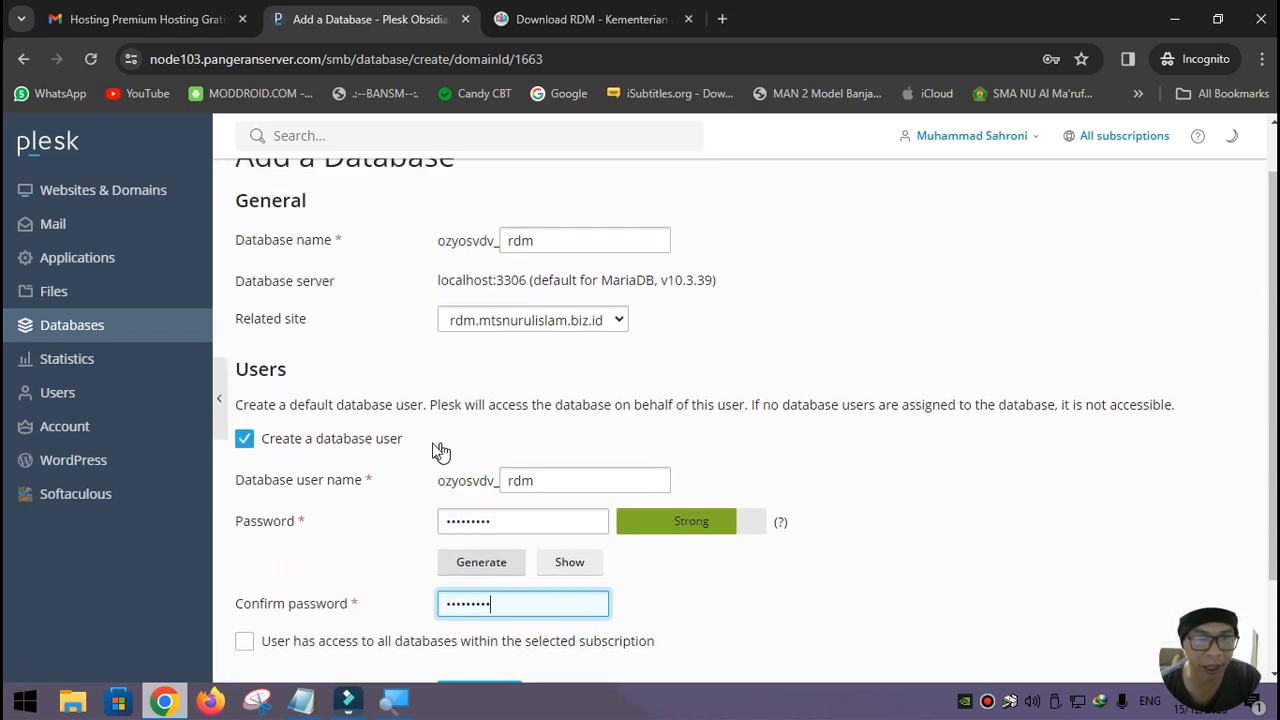
{"action": "scroll", "coordinate": [442, 453], "scroll_direction": "up", "scroll_amount": 1}
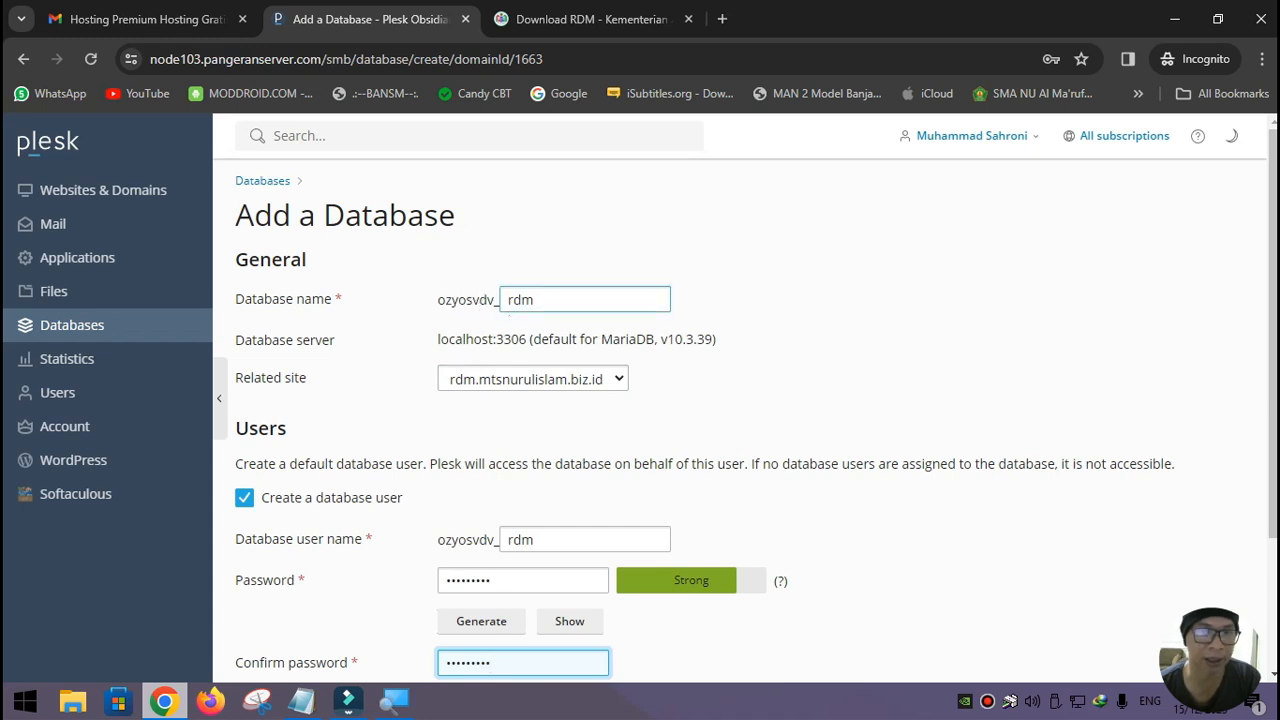
{"action": "scroll", "coordinate": [510, 335], "scroll_direction": "down", "scroll_amount": 2}
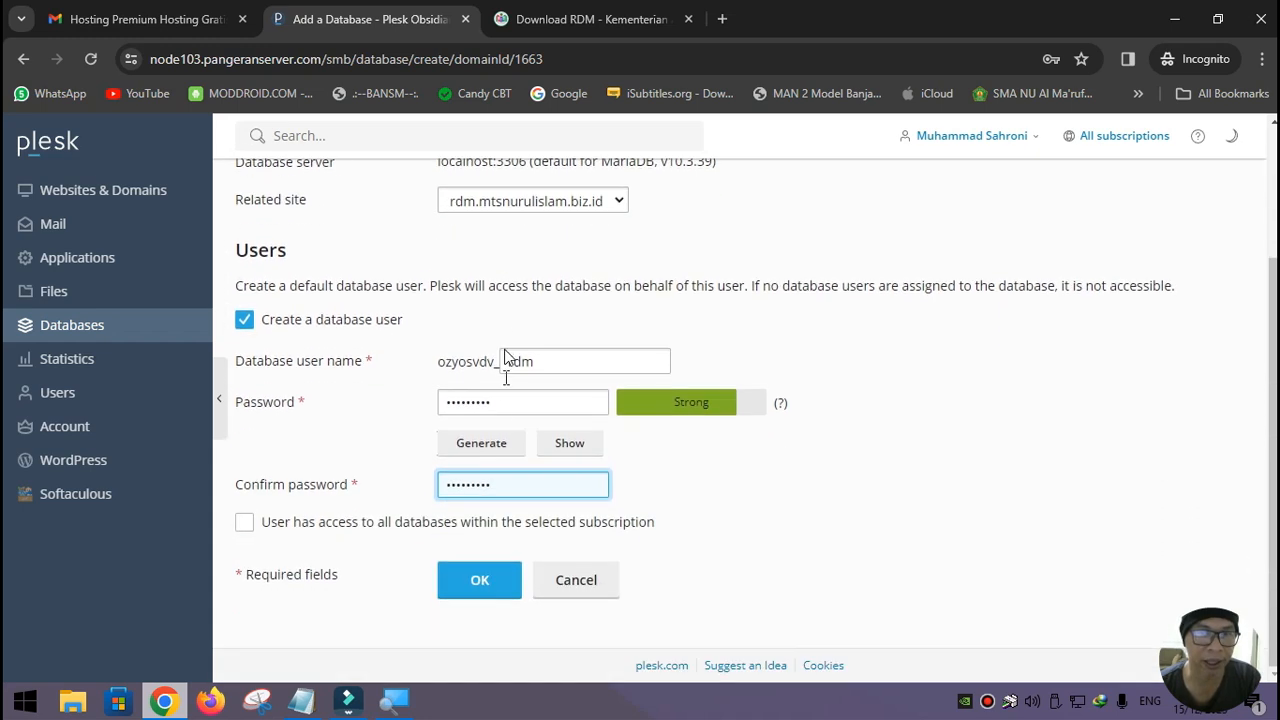
{"action": "scroll", "coordinate": [519, 360], "scroll_direction": "up", "scroll_amount": 2}
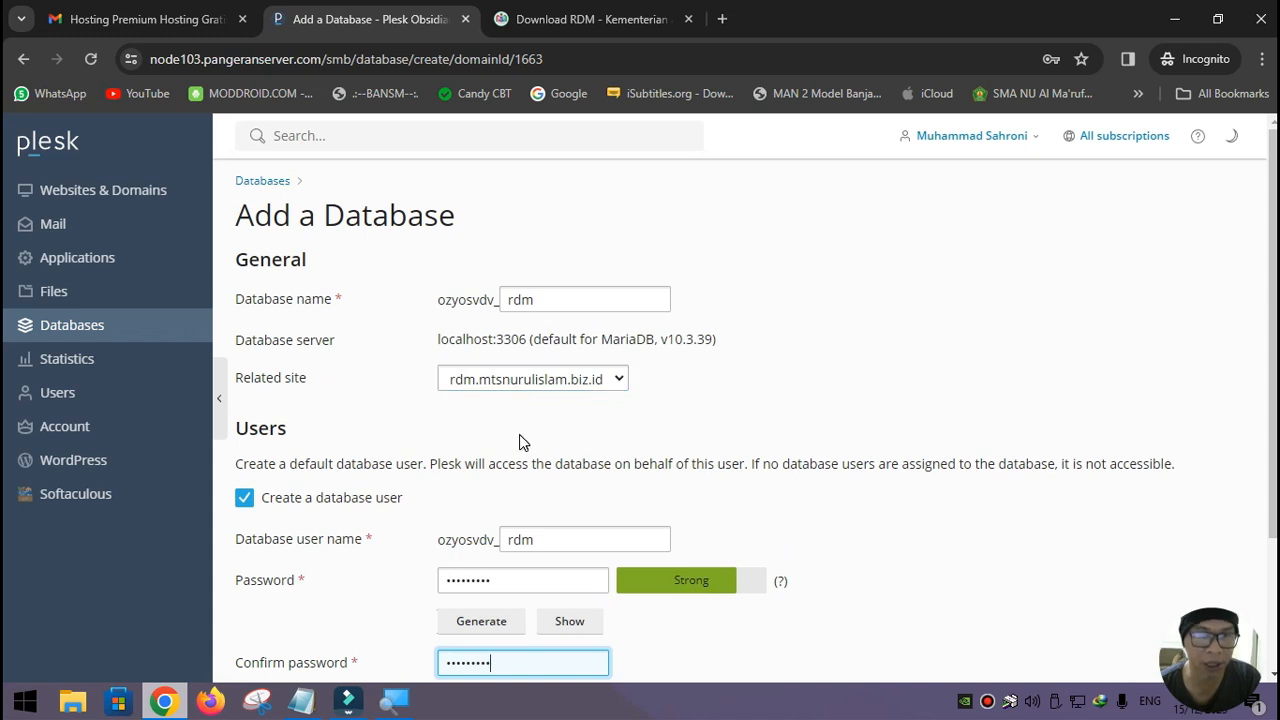
{"action": "scroll", "coordinate": [519, 434], "scroll_direction": "down", "scroll_amount": 2}
- Create the rdm database and select the new database user's name
{"action": "left_click", "coordinate": [480, 582]}
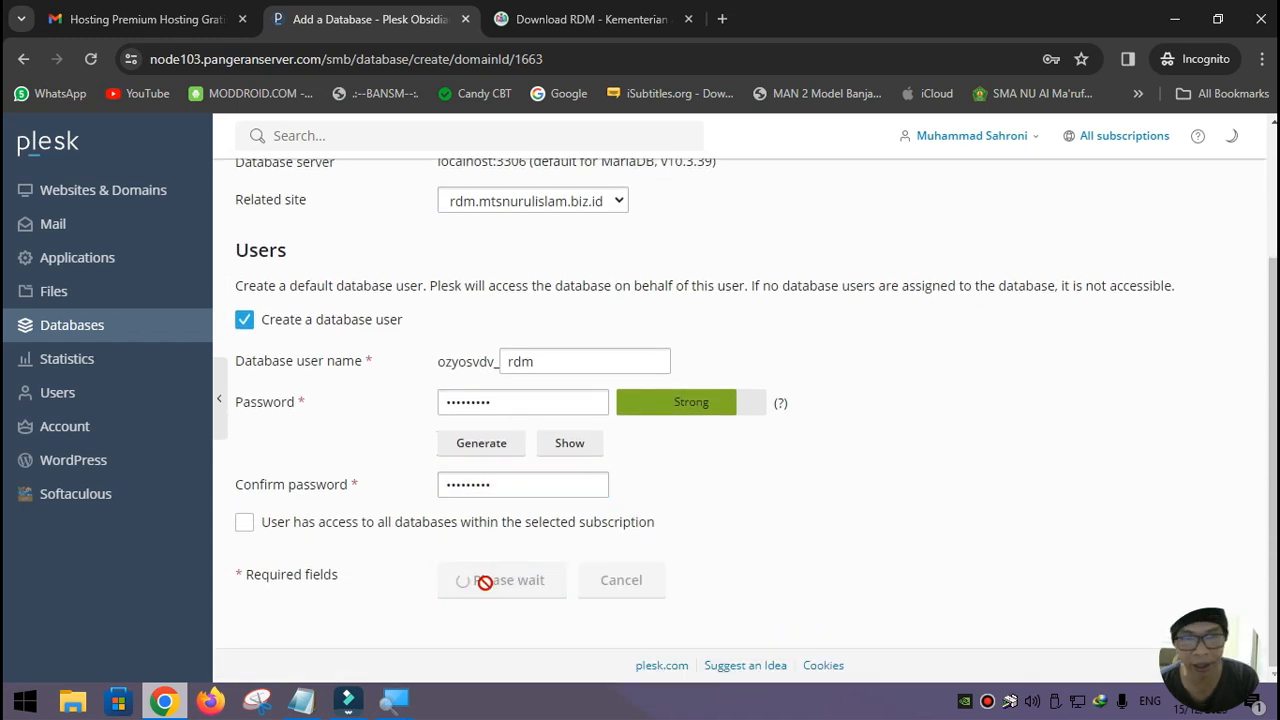
{"action": "scroll", "coordinate": [600, 505], "scroll_direction": "down", "scroll_amount": 1}
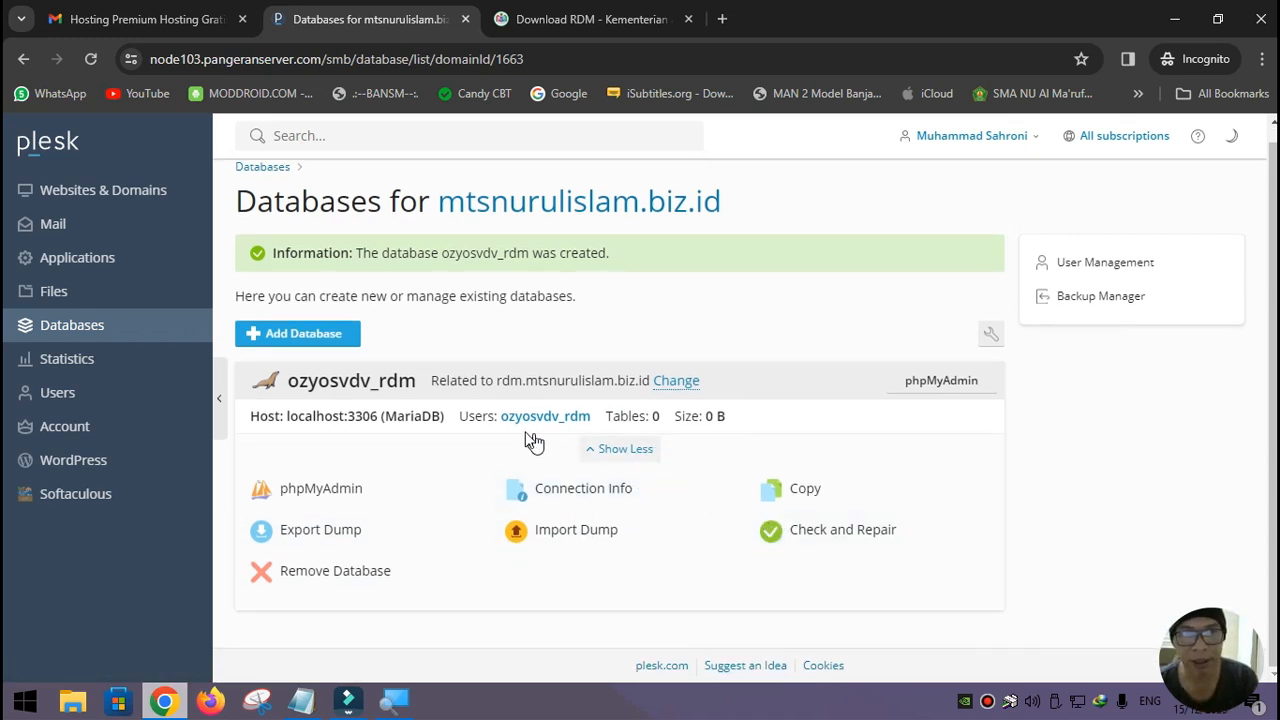
{"action": "left_click_drag", "start_coordinate": [595, 424], "coordinate": [505, 430]}
{"action": "key", "text": "ctrl+c"}
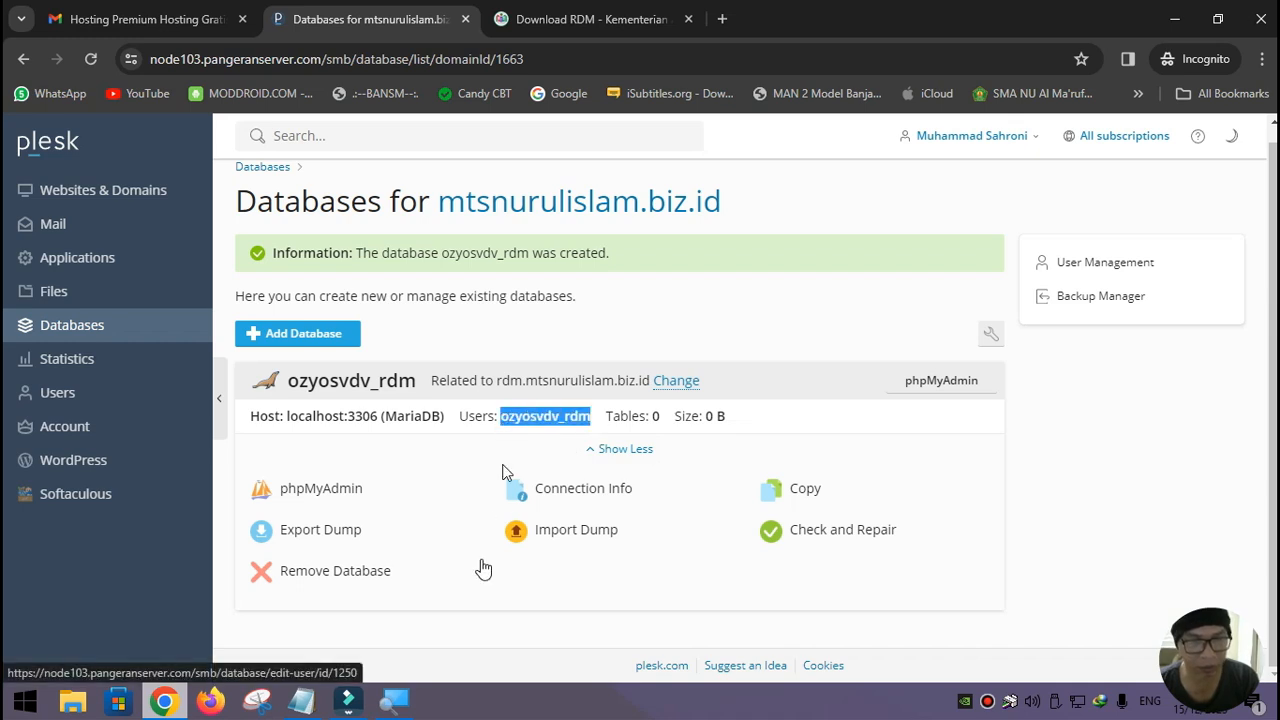
{"action": "left_click", "coordinate": [301, 700]}
- Add a 'database name :' line with the pasted name below the login details
{"action": "scroll", "coordinate": [500, 548], "scroll_direction": "down", "scroll_amount": 2}
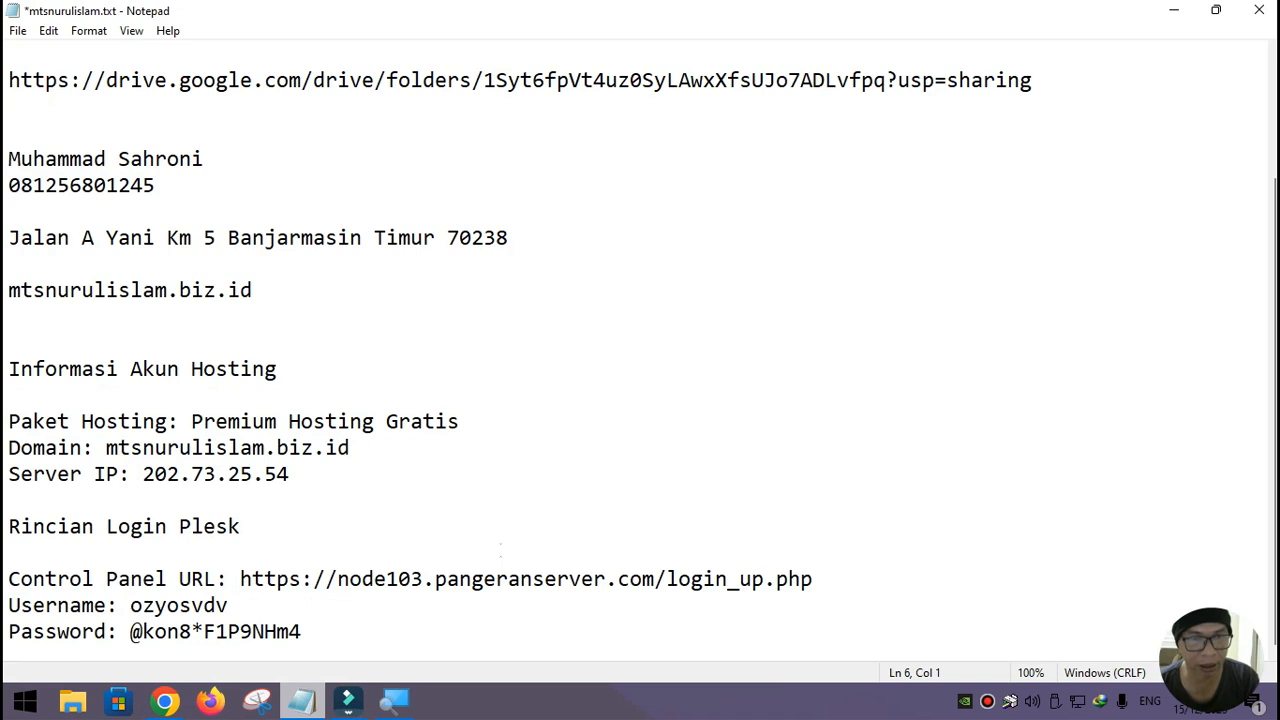
{"action": "left_click", "coordinate": [352, 634]}
{"action": "key", "text": "Return"}
{"action": "key", "text": "Return"}
{"action": "key", "text": "Return"}
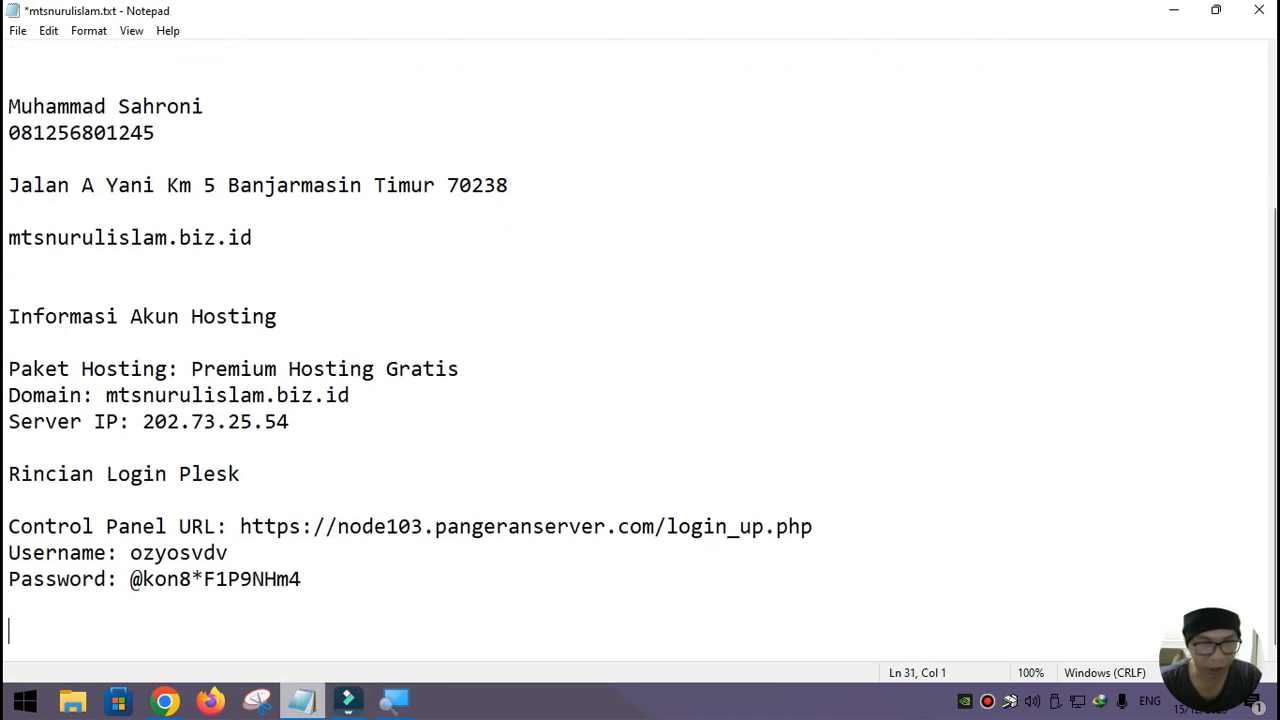
{"action": "key", "text": "ctrl+v"}
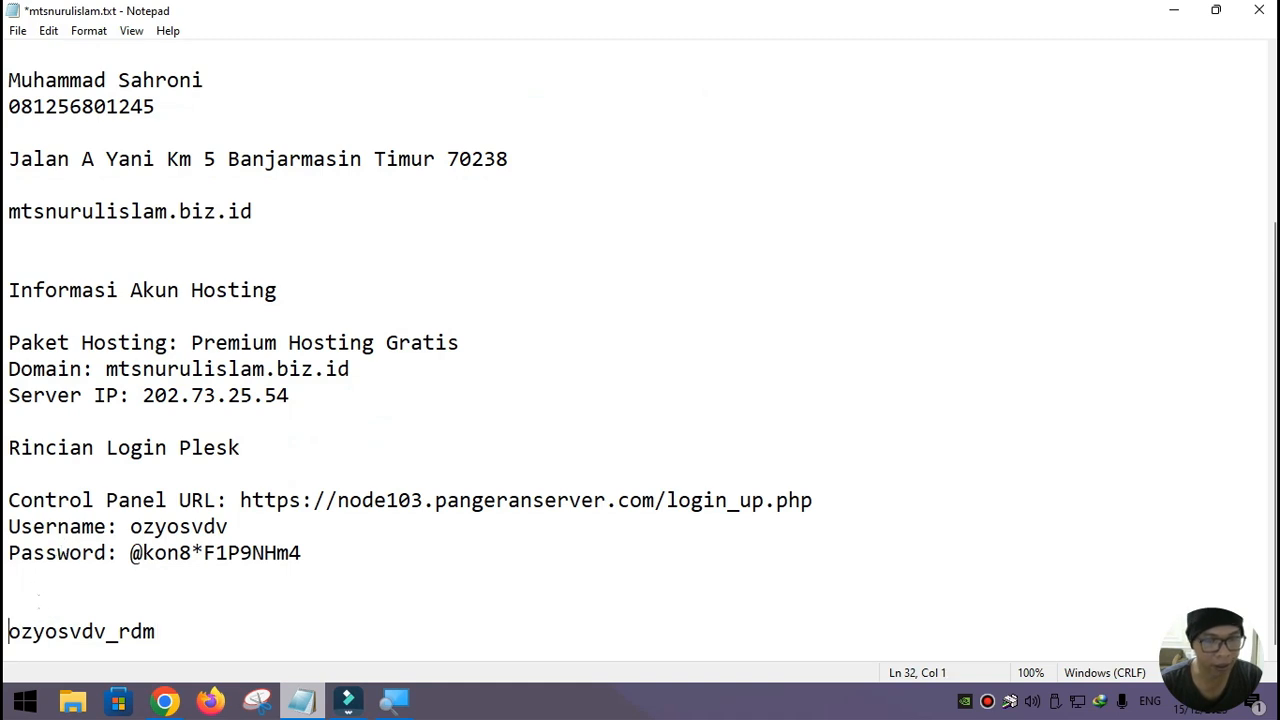
{"action": "type", "text": "database name :"}
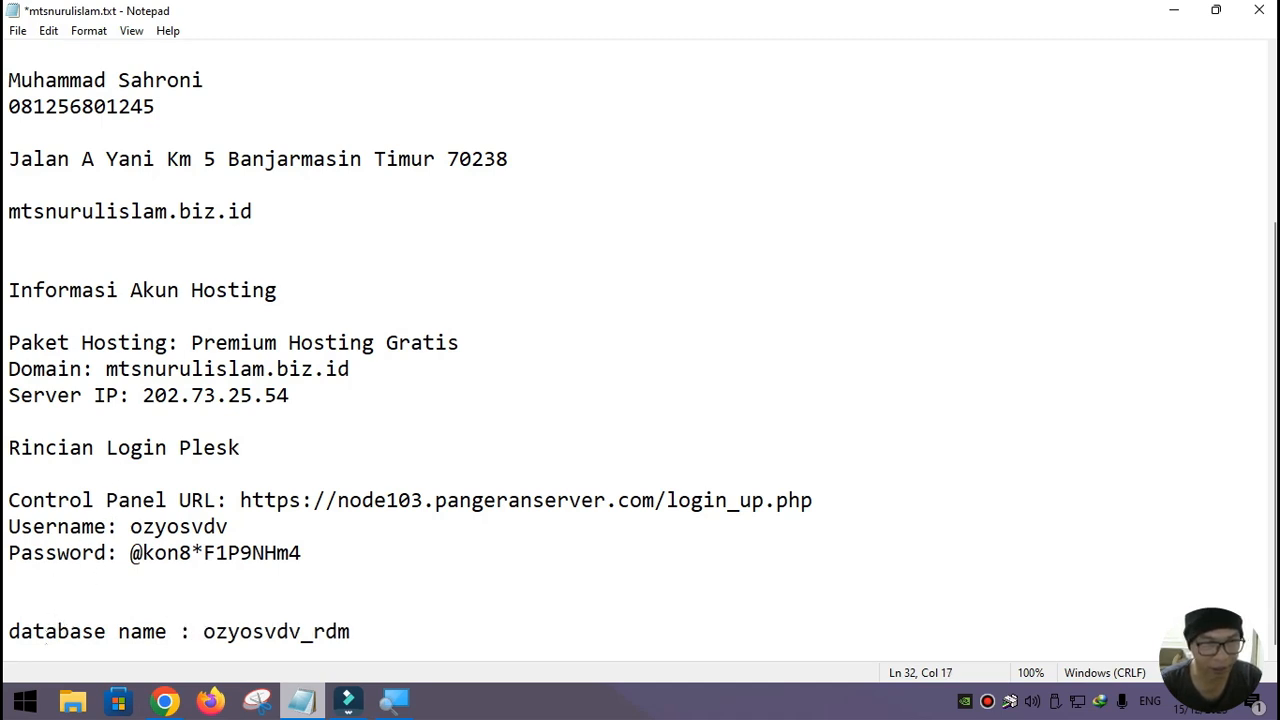
- Duplicate that line and change 'name' to 'user' for the database user entry
{"action": "left_click_drag", "start_coordinate": [6, 631], "coordinate": [395, 625]}
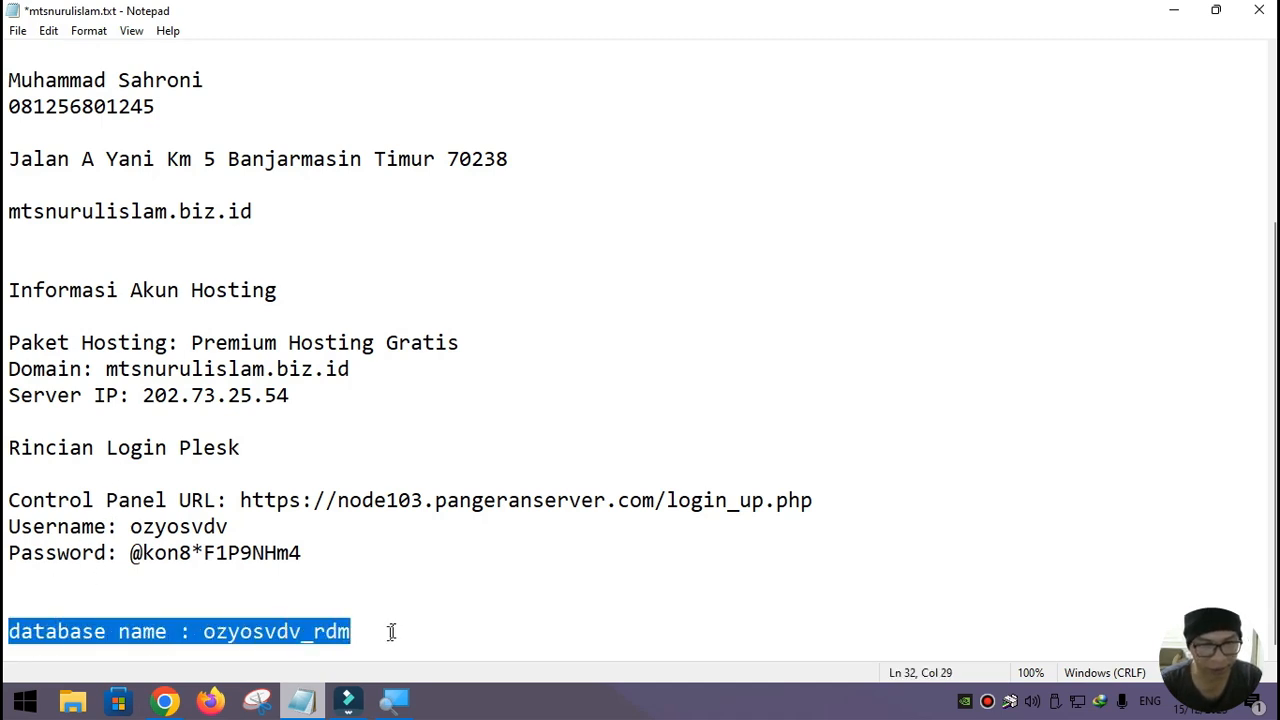
{"action": "key", "text": "ctrl+c"}
{"action": "left_click", "coordinate": [383, 634]}
{"action": "key", "text": "Return"}
{"action": "key", "text": "ctrl+v"}
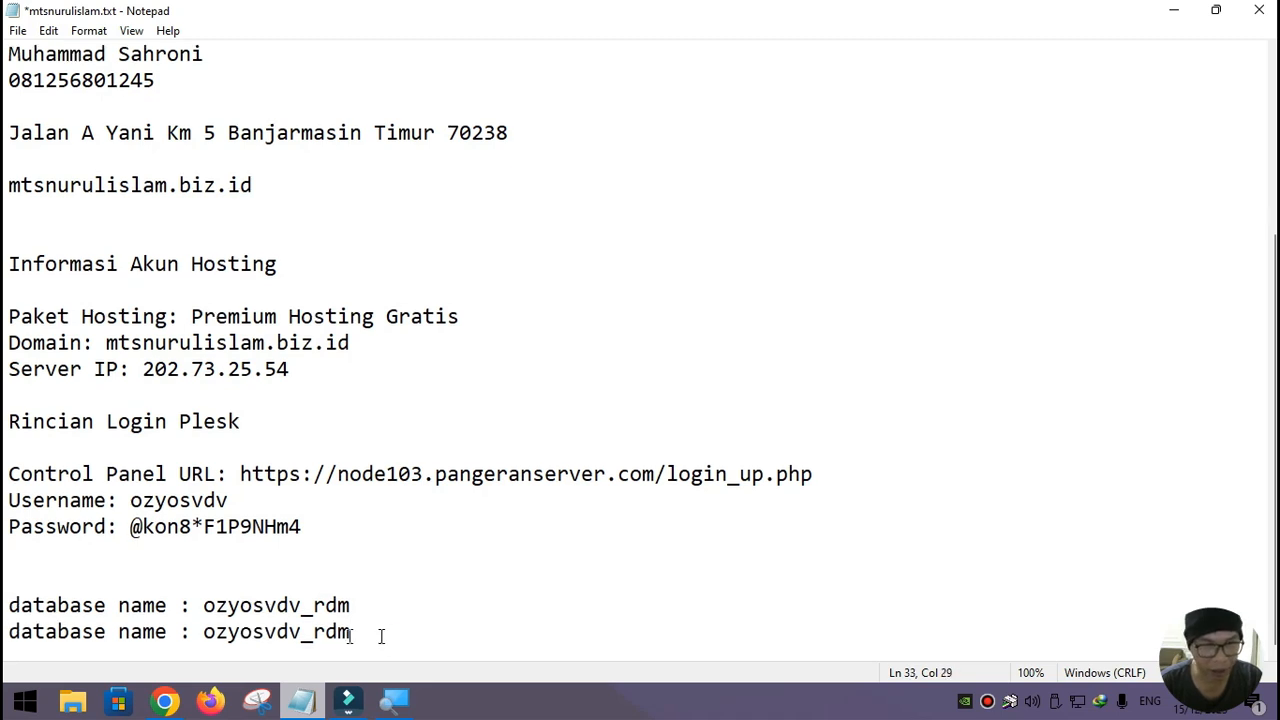
{"action": "left_click_drag", "start_coordinate": [118, 631], "coordinate": [168, 631]}
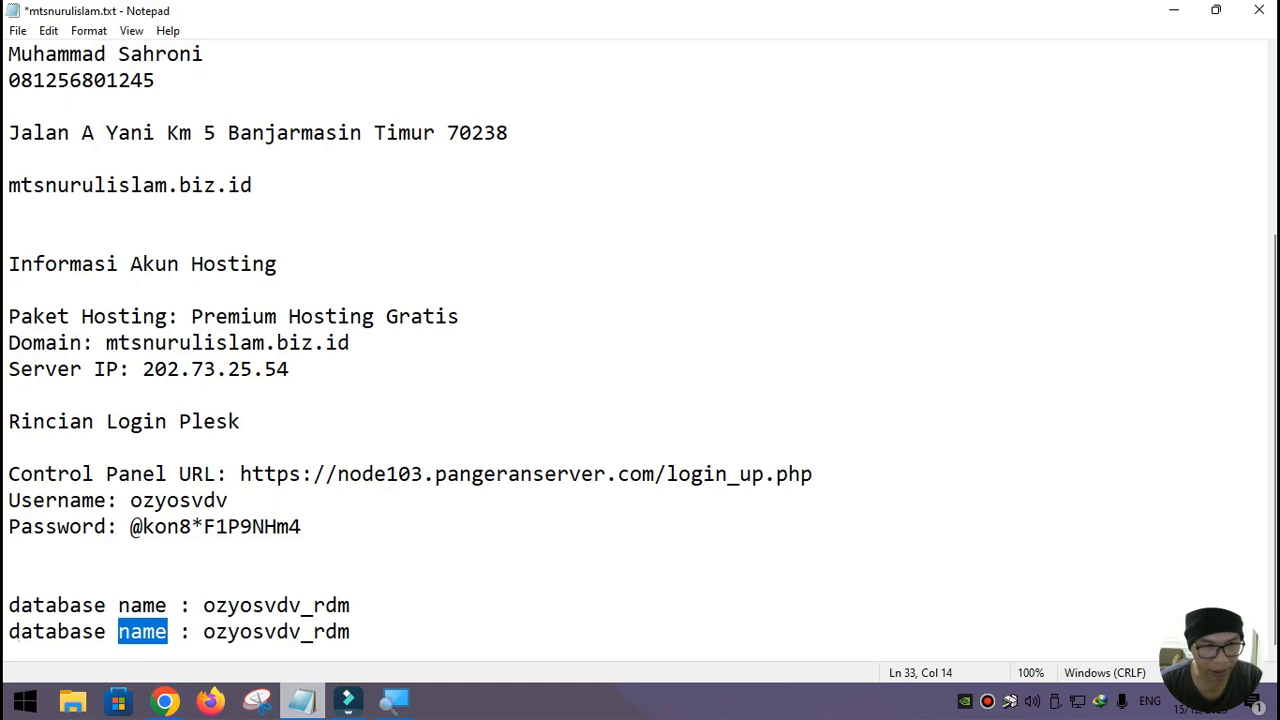
{"action": "type", "text": "user"}
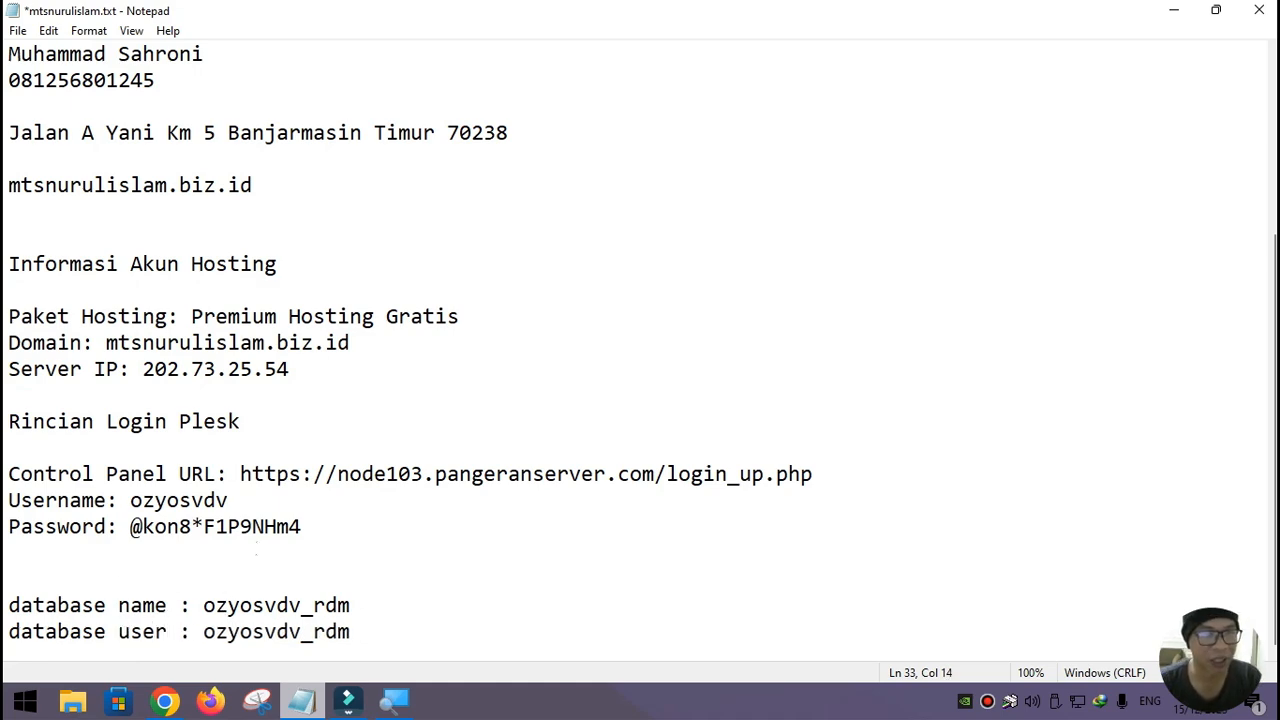
- Add a 'password :' line holding the database password beneath the user entry
{"action": "scroll", "coordinate": [640, 350], "scroll_direction": "up", "scroll_amount": 3}
{"action": "left_click_drag", "start_coordinate": [6, 159], "coordinate": [123, 159]}
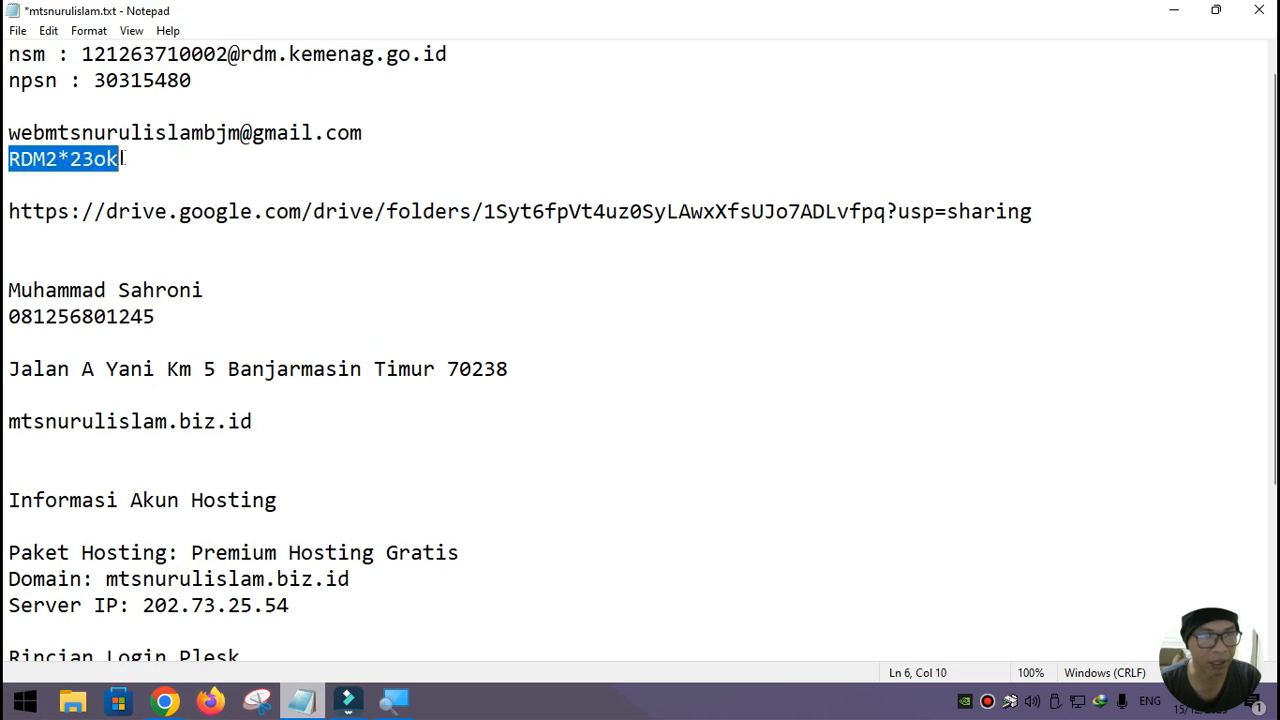
{"action": "scroll", "coordinate": [234, 430], "scroll_direction": "down", "scroll_amount": 3}
{"action": "left_click", "coordinate": [350, 631]}
{"action": "key", "text": "Return"}
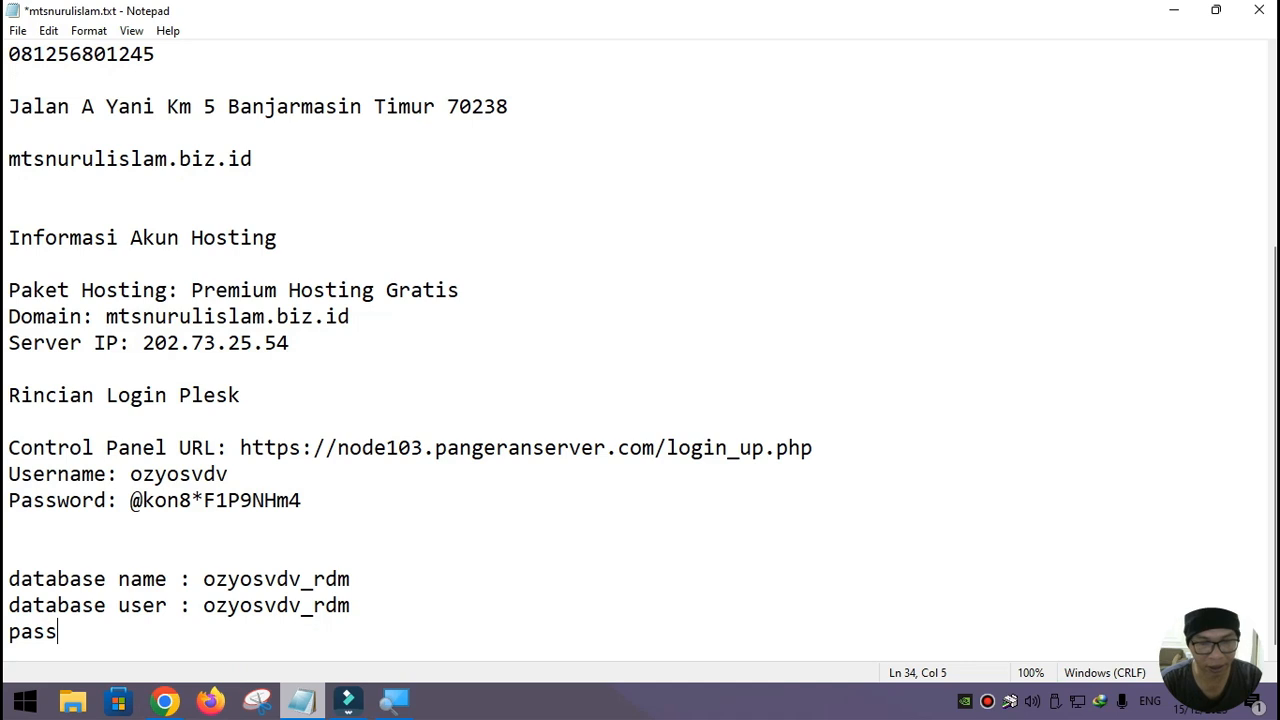
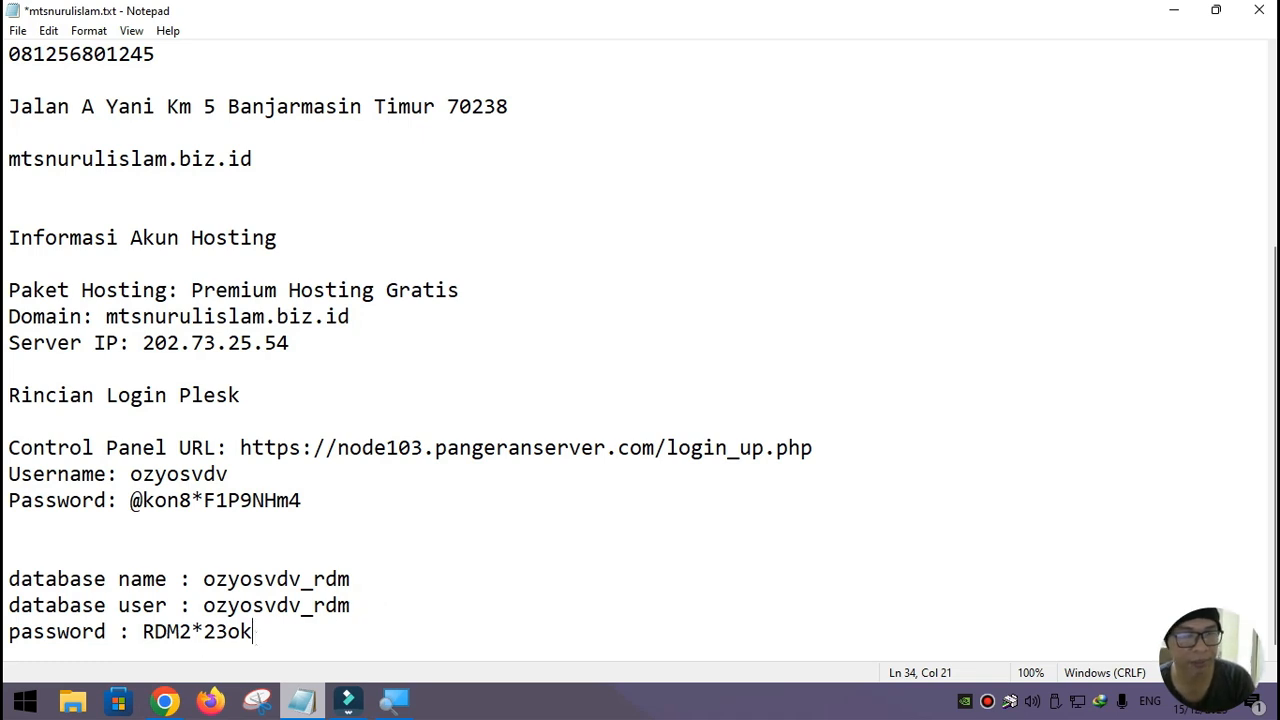
{"action": "key", "text": "Return"}
{"action": "key", "text": "Return"}
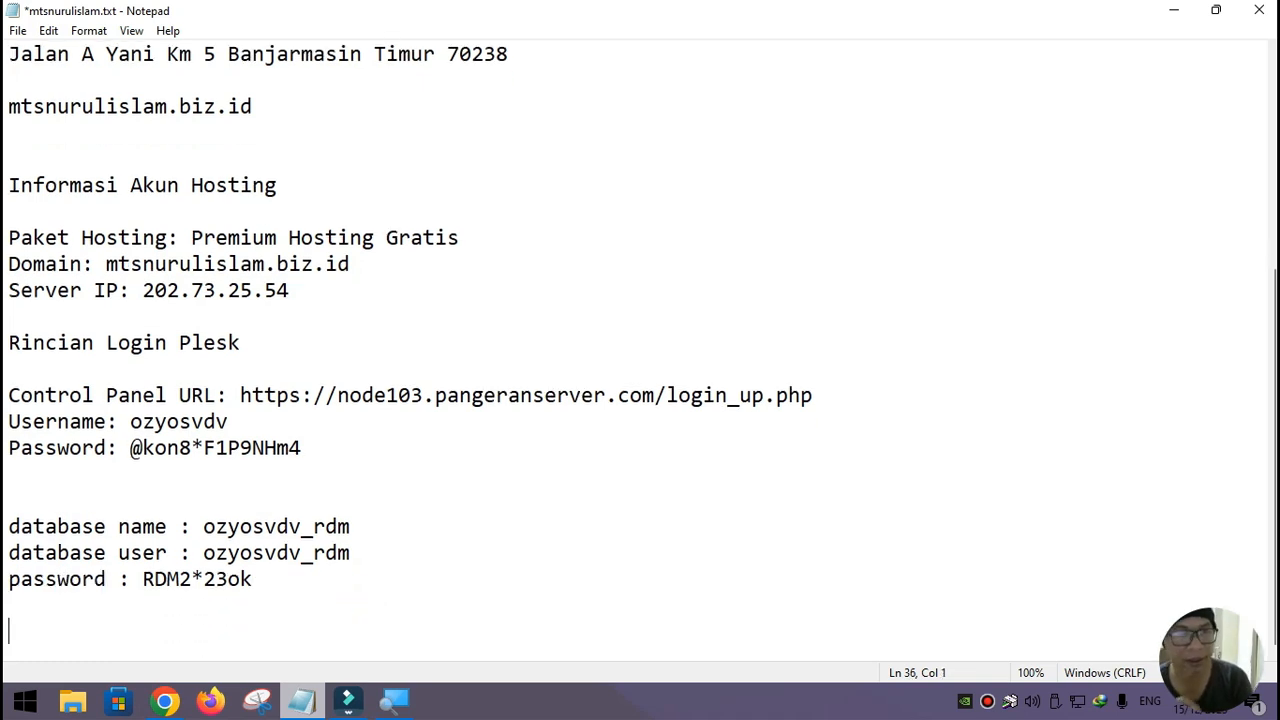
- Go to Websites & Domains and open Files for rdm.mtsnurulislam.biz.id
{"action": "left_click", "coordinate": [1176, 14]}
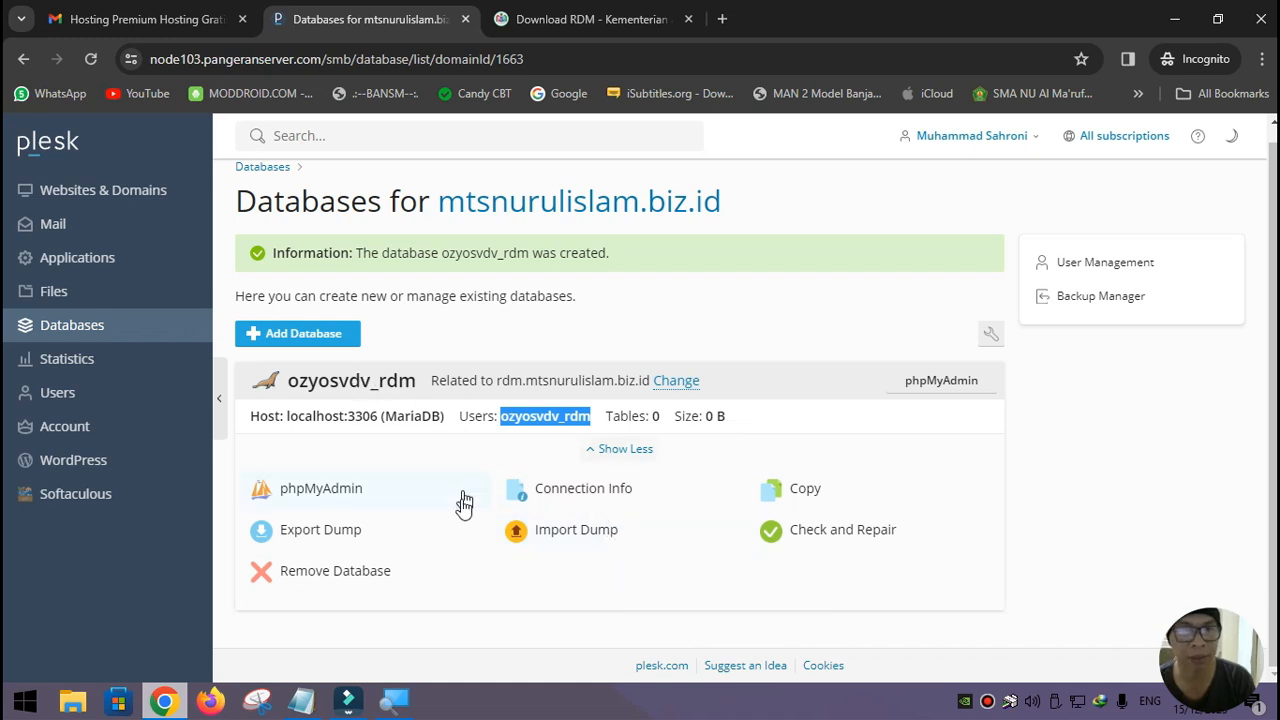
{"action": "left_click", "coordinate": [100, 190]}
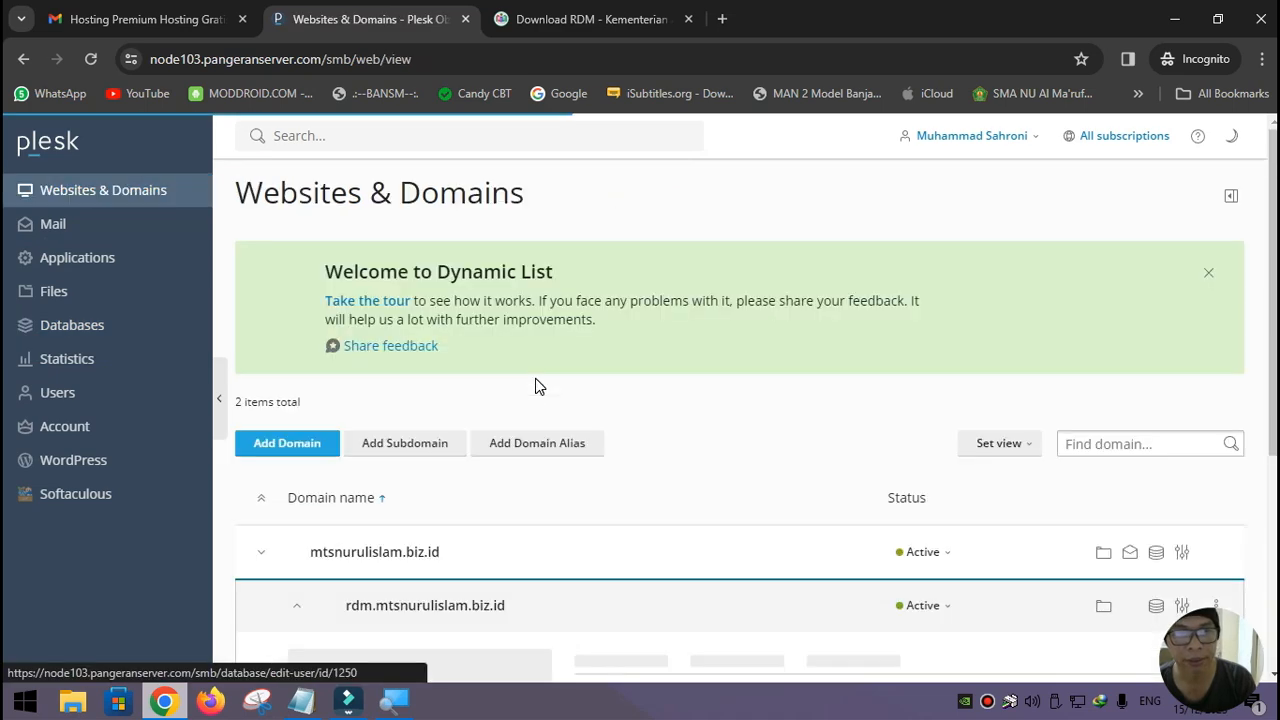
{"action": "scroll", "coordinate": [736, 528], "scroll_direction": "down", "scroll_amount": 3}
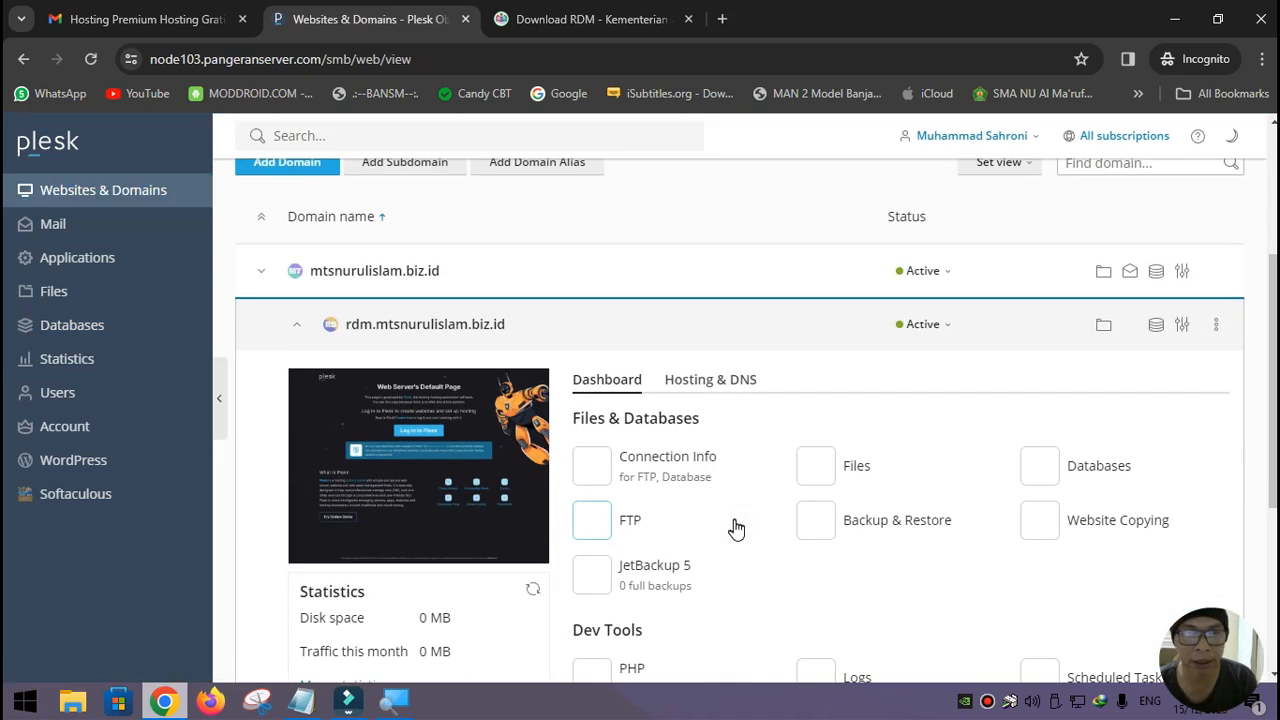
{"action": "scroll", "coordinate": [728, 516], "scroll_direction": "up", "scroll_amount": 1}
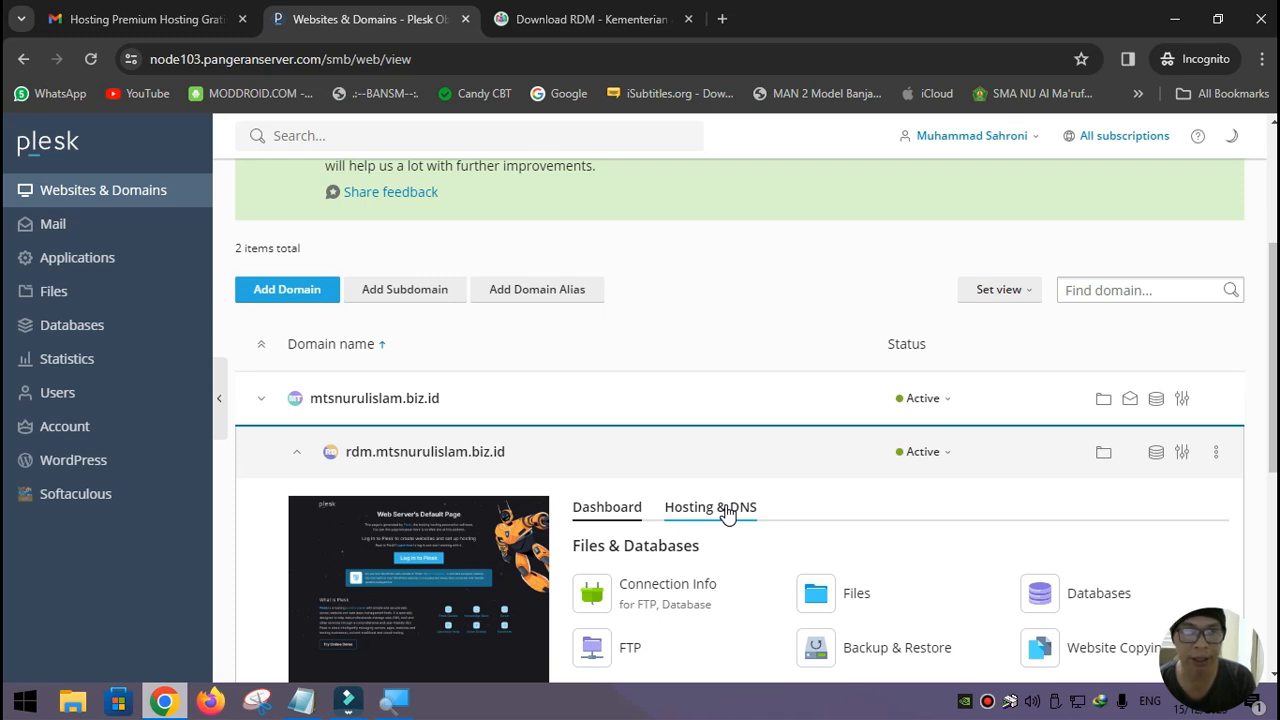
{"action": "scroll", "coordinate": [800, 528], "scroll_direction": "down", "scroll_amount": 1}
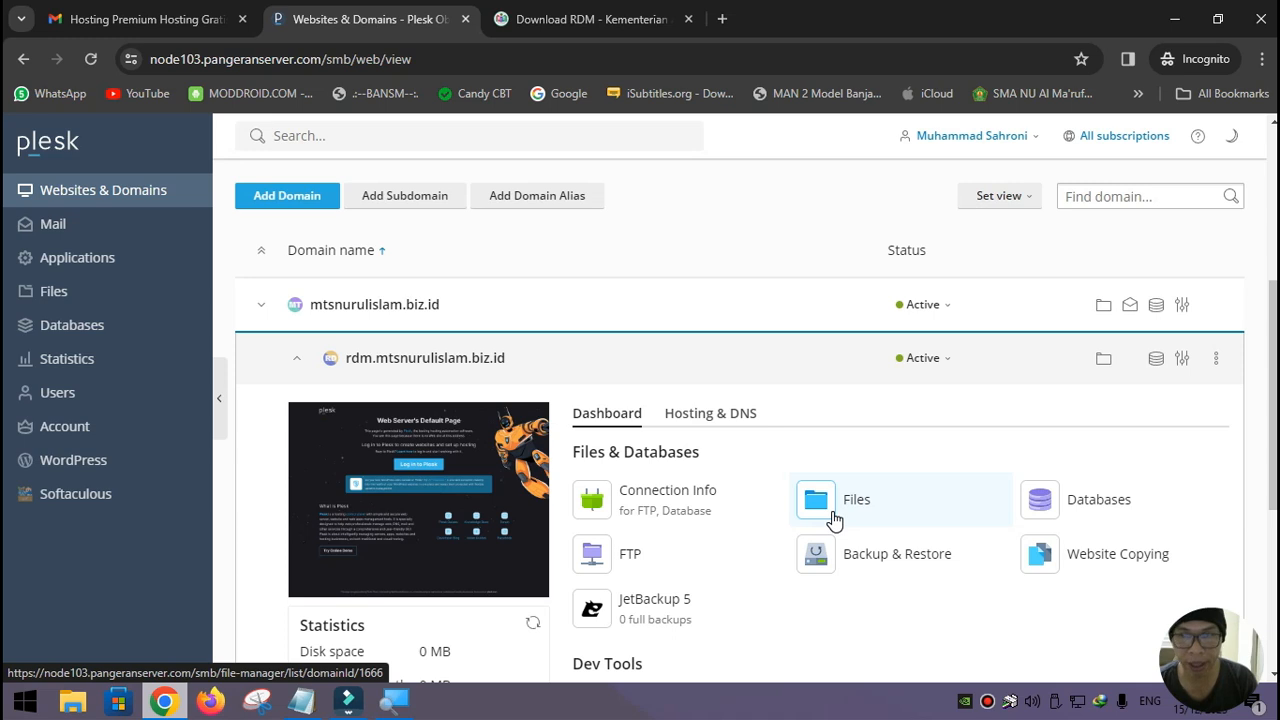
{"action": "left_click", "coordinate": [834, 521]}
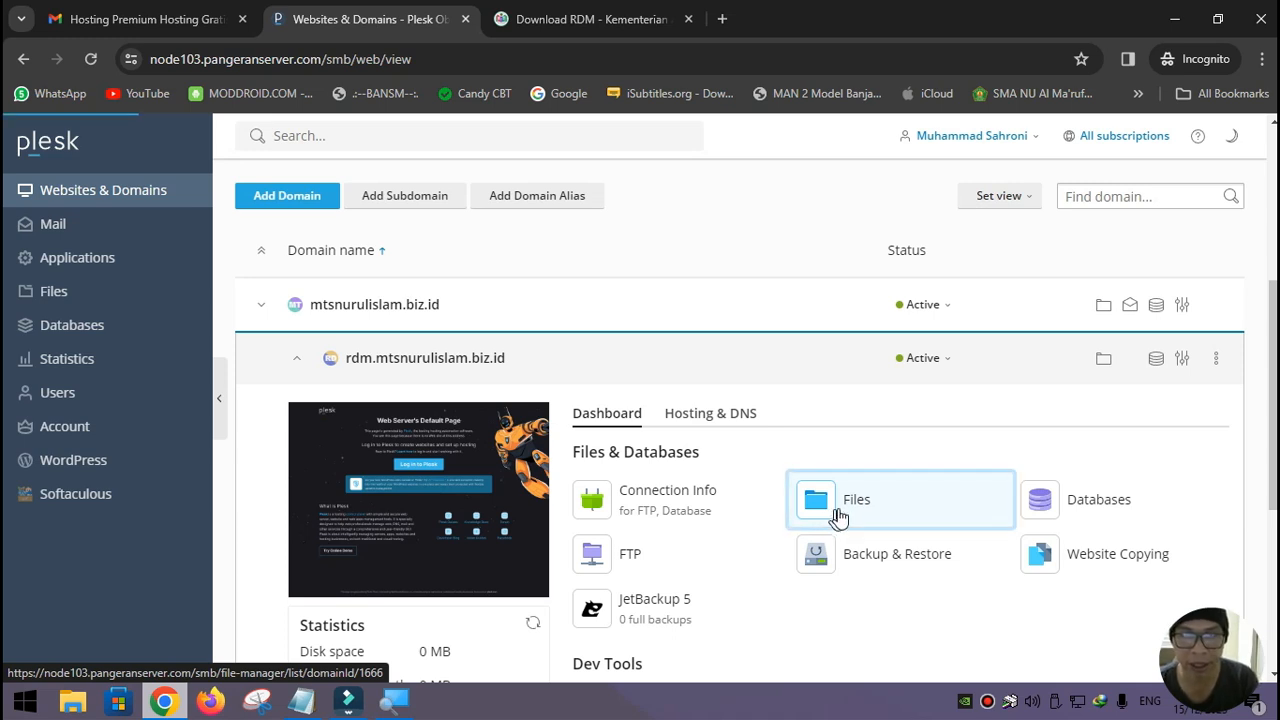
{"action": "scroll", "coordinate": [837, 517], "scroll_direction": "down", "scroll_amount": 1}
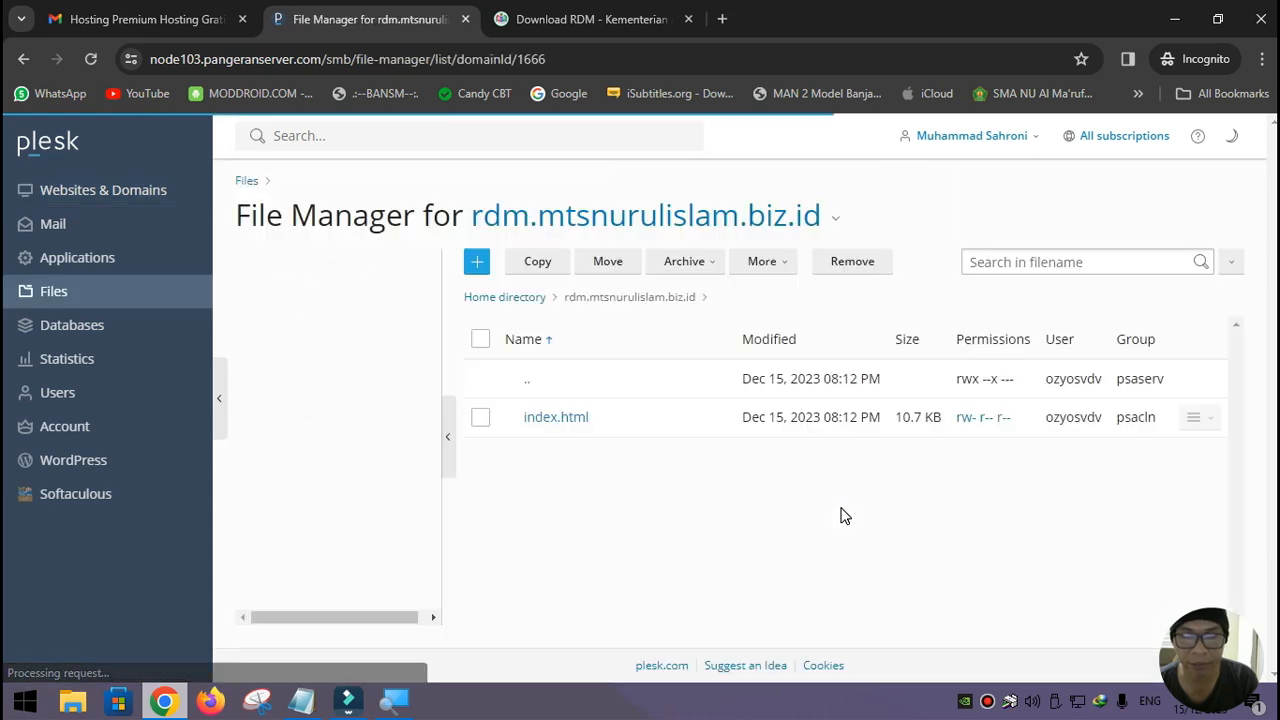
- Delete index.html permanently, skipping the Recycle Bin, and refresh the folder
{"action": "left_click", "coordinate": [481, 345]}
{"action": "left_click", "coordinate": [855, 264]}
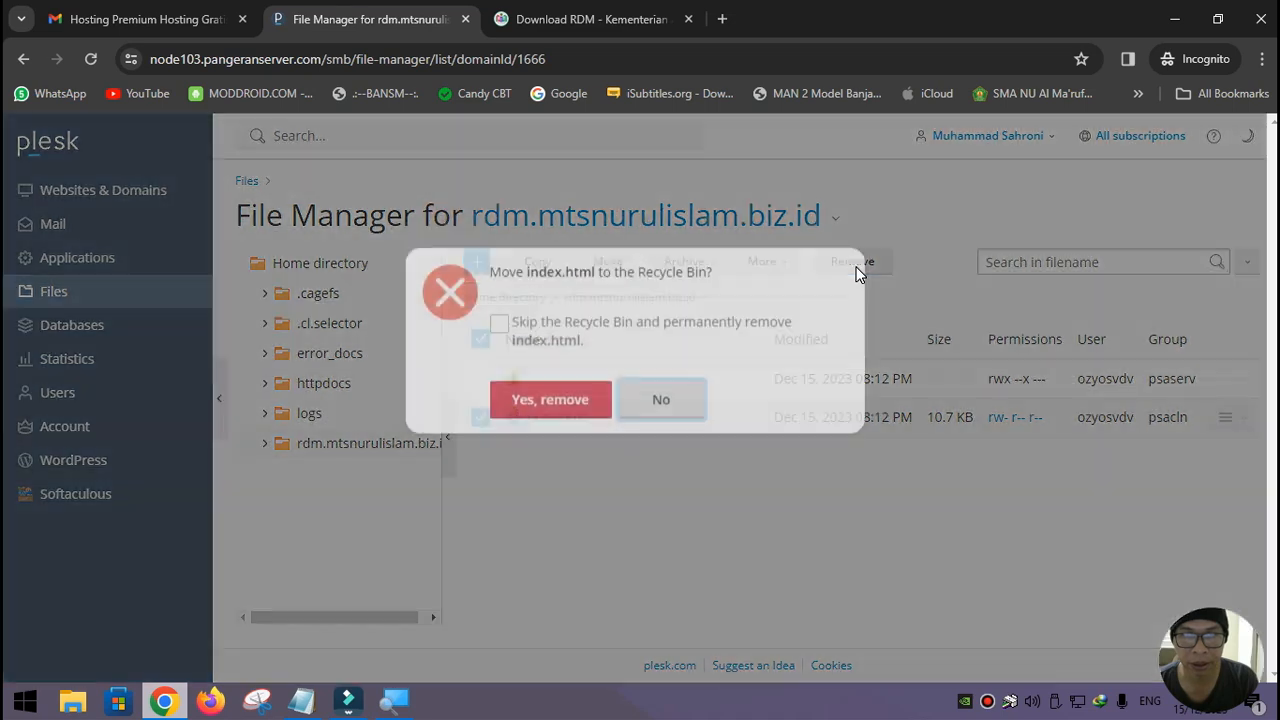
{"action": "left_click", "coordinate": [500, 381]}
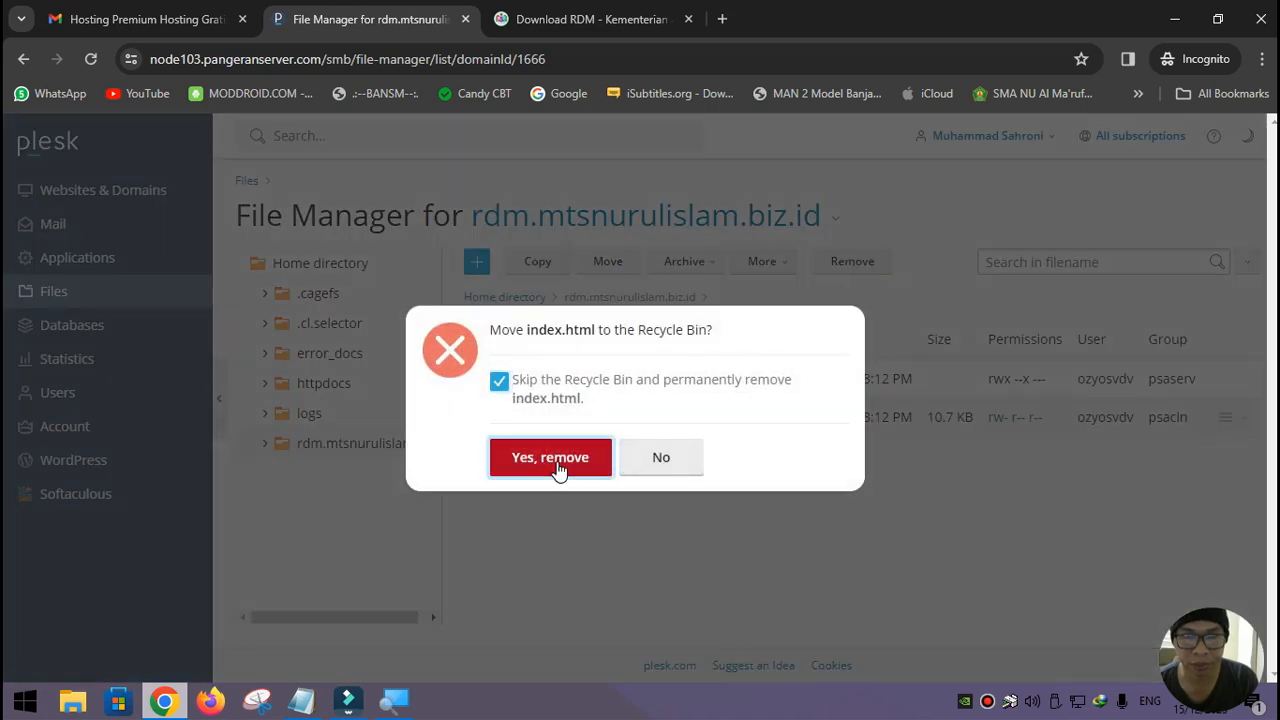
{"action": "left_click", "coordinate": [550, 457]}
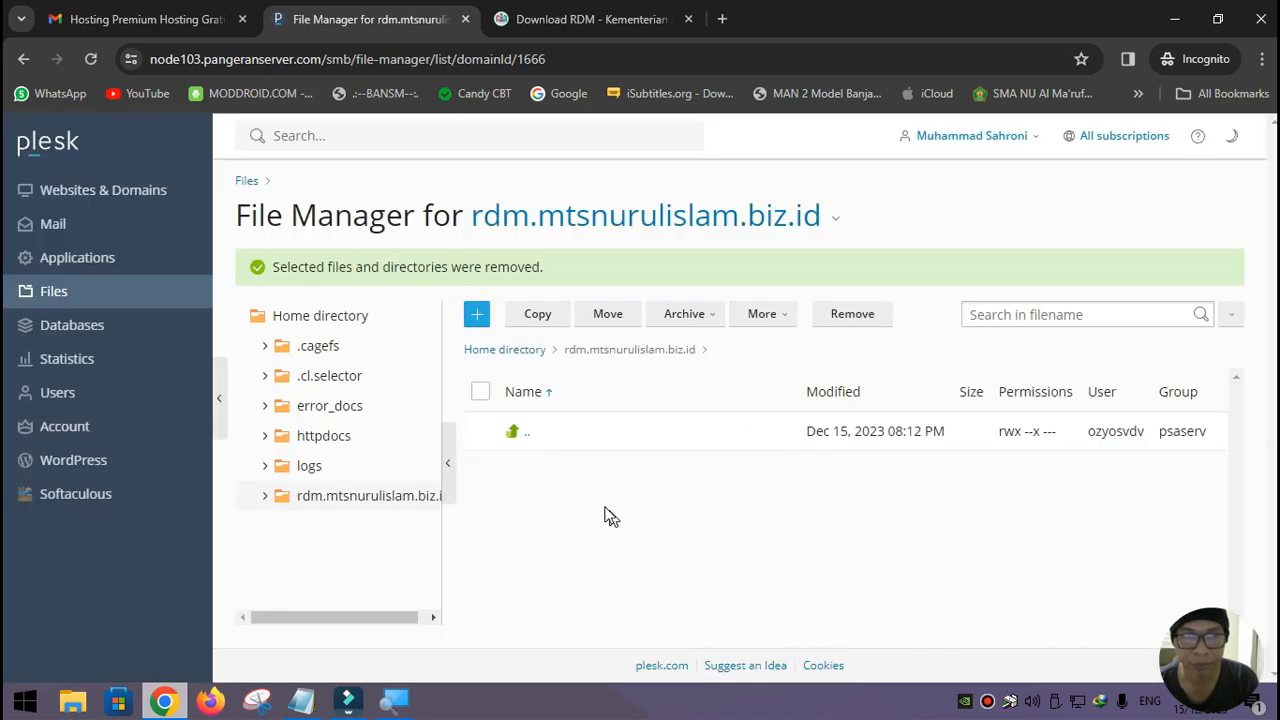
{"action": "left_click", "coordinate": [374, 496]}
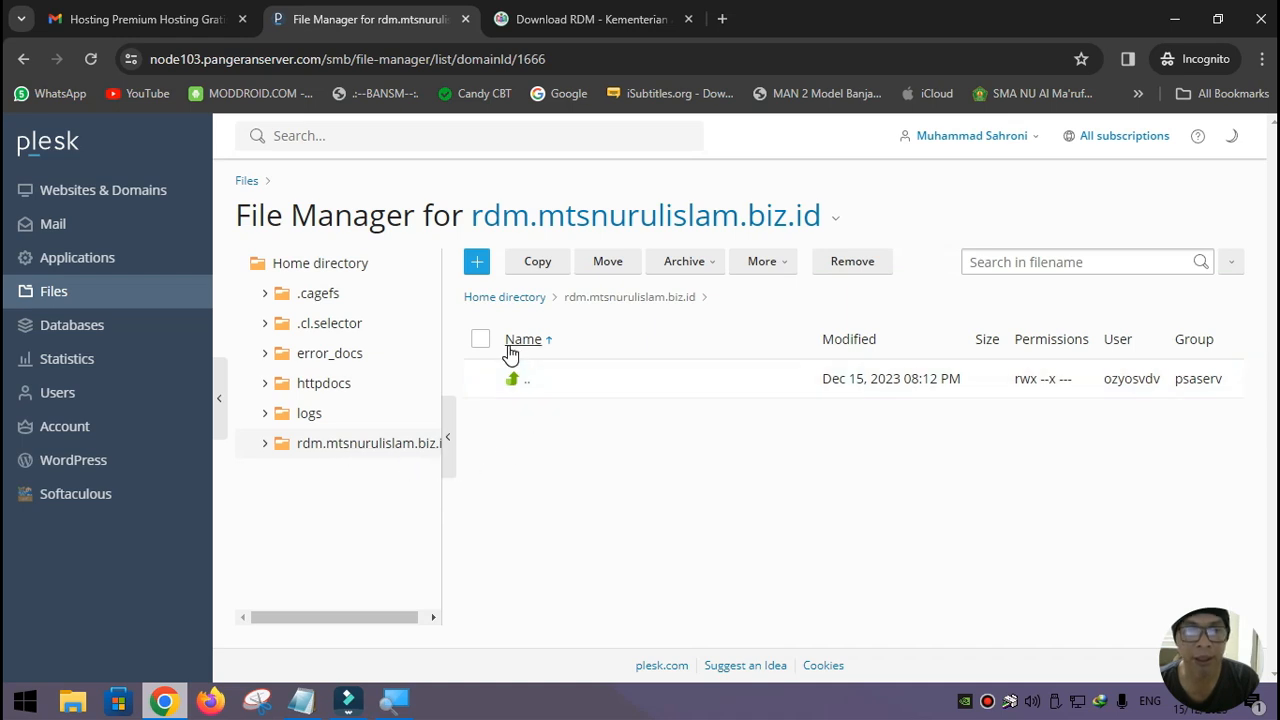
{"action": "left_click", "coordinate": [477, 268]}
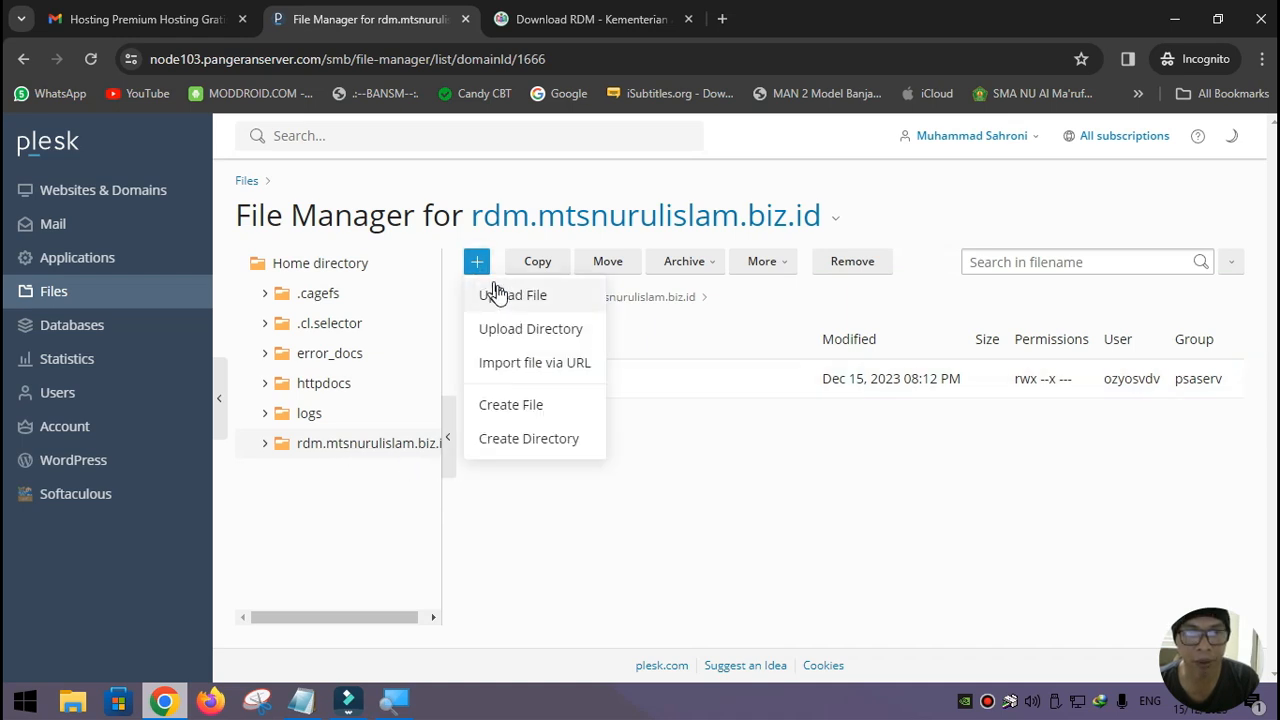
- Upload rdmkosongan.zip from D:\Backup\Khusus RDM 2023\RDM Kosongan 2023 to the rdm folder
{"action": "left_click", "coordinate": [510, 296]}
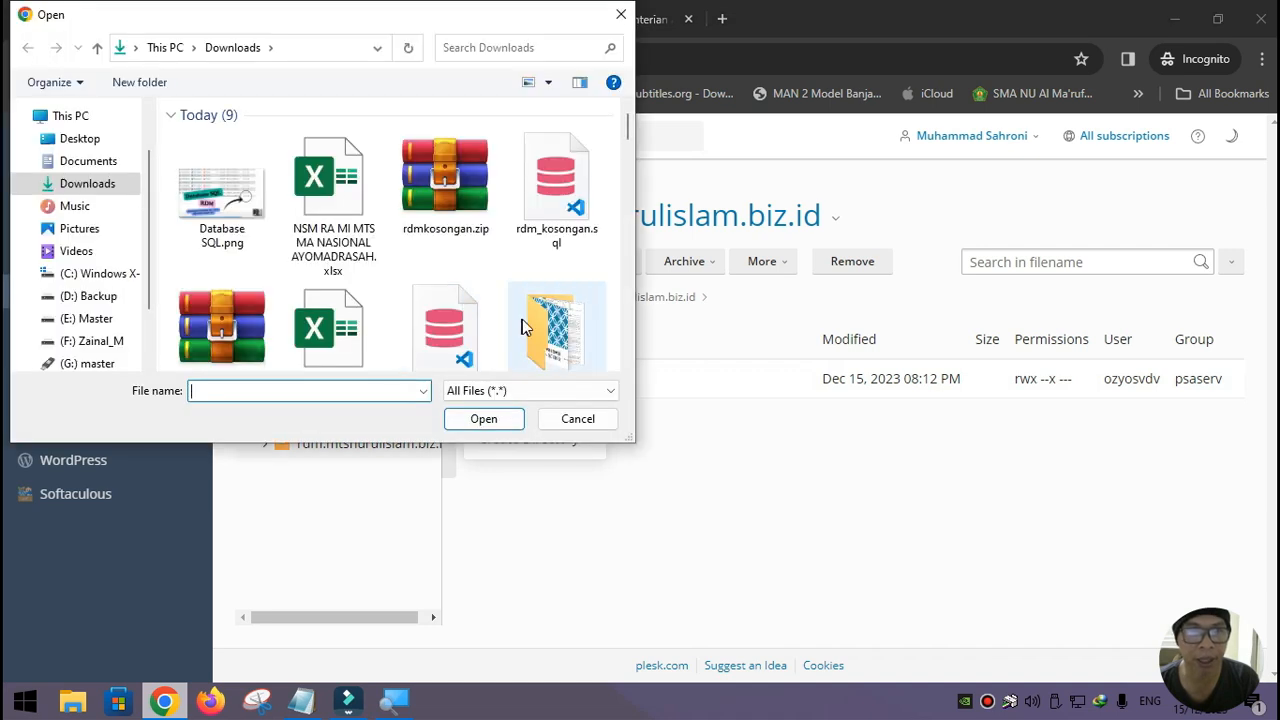
{"action": "left_click", "coordinate": [114, 300]}
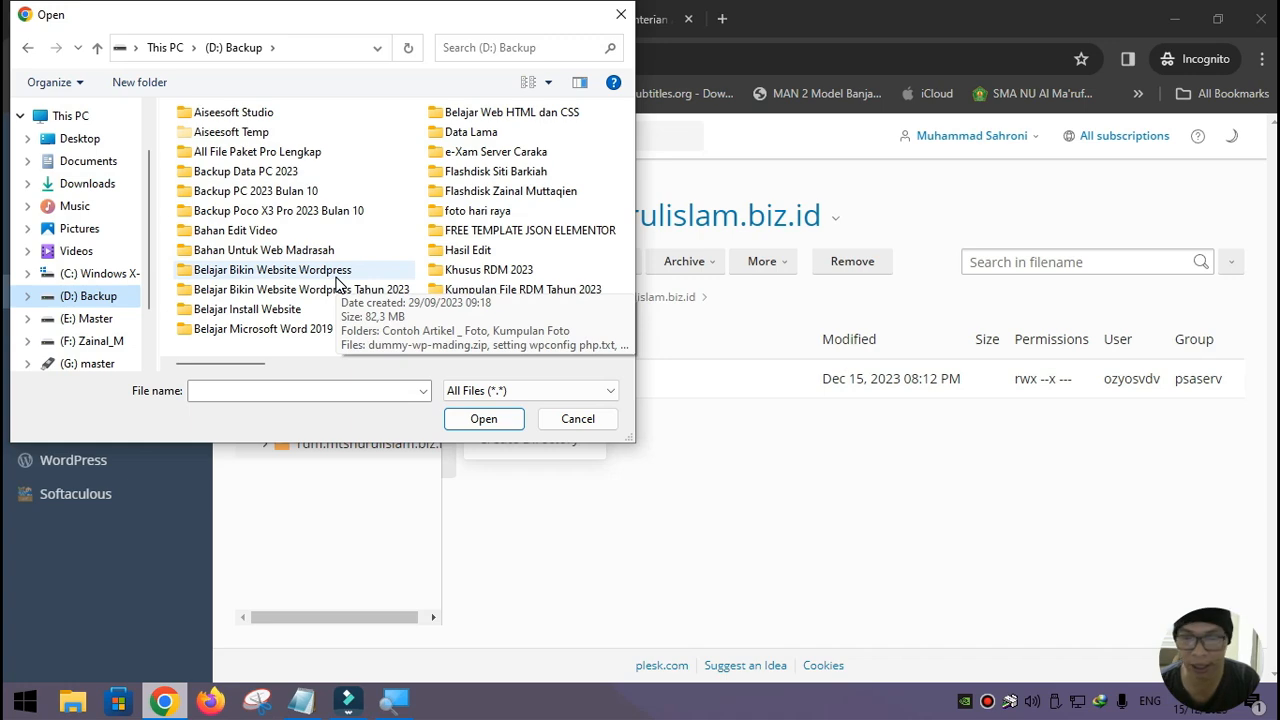
{"action": "scroll", "coordinate": [498, 274], "scroll_direction": "down", "scroll_amount": 2}
{"action": "left_click", "coordinate": [490, 274]}
{"action": "left_click", "coordinate": [284, 362]}
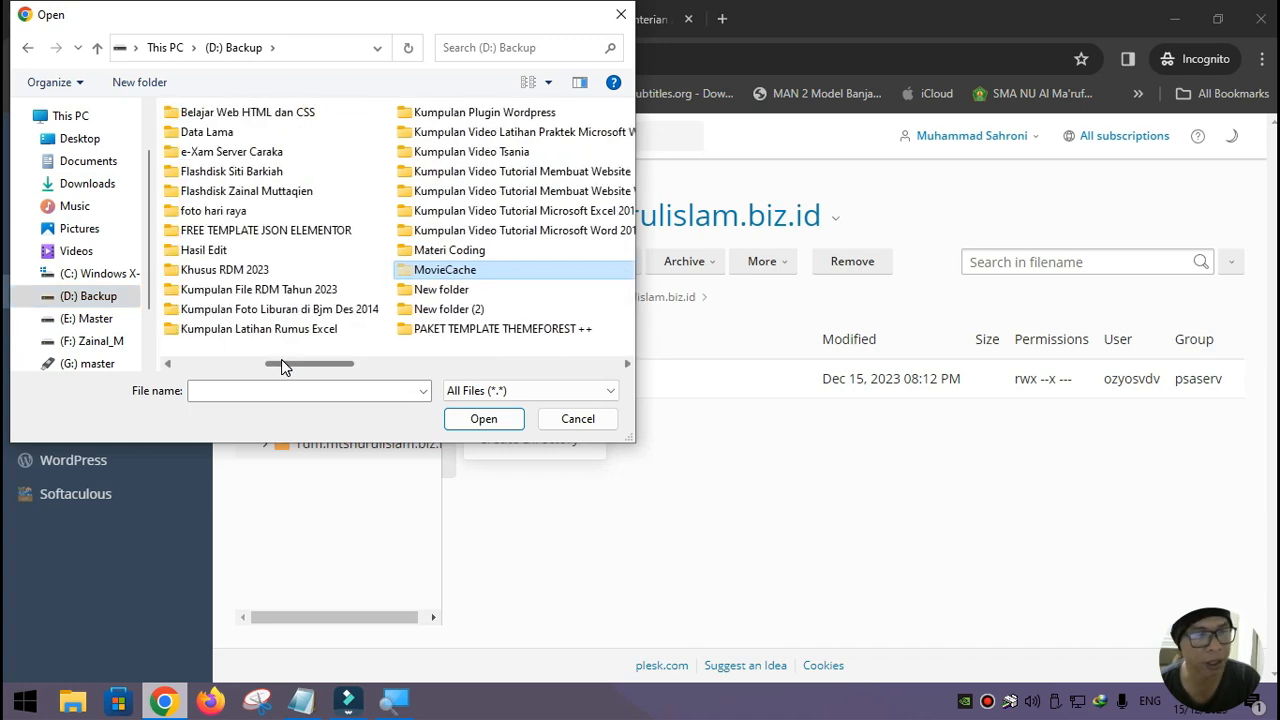
{"action": "double_click", "coordinate": [258, 272]}
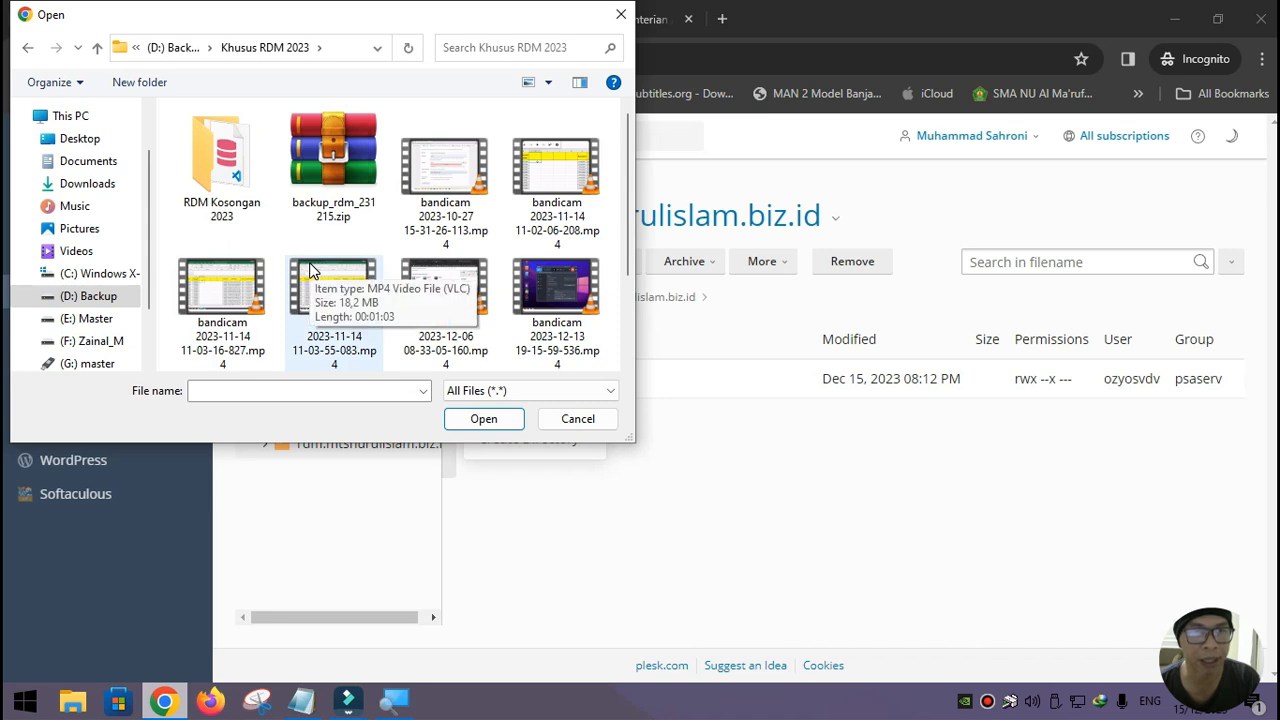
{"action": "double_click", "coordinate": [236, 196]}
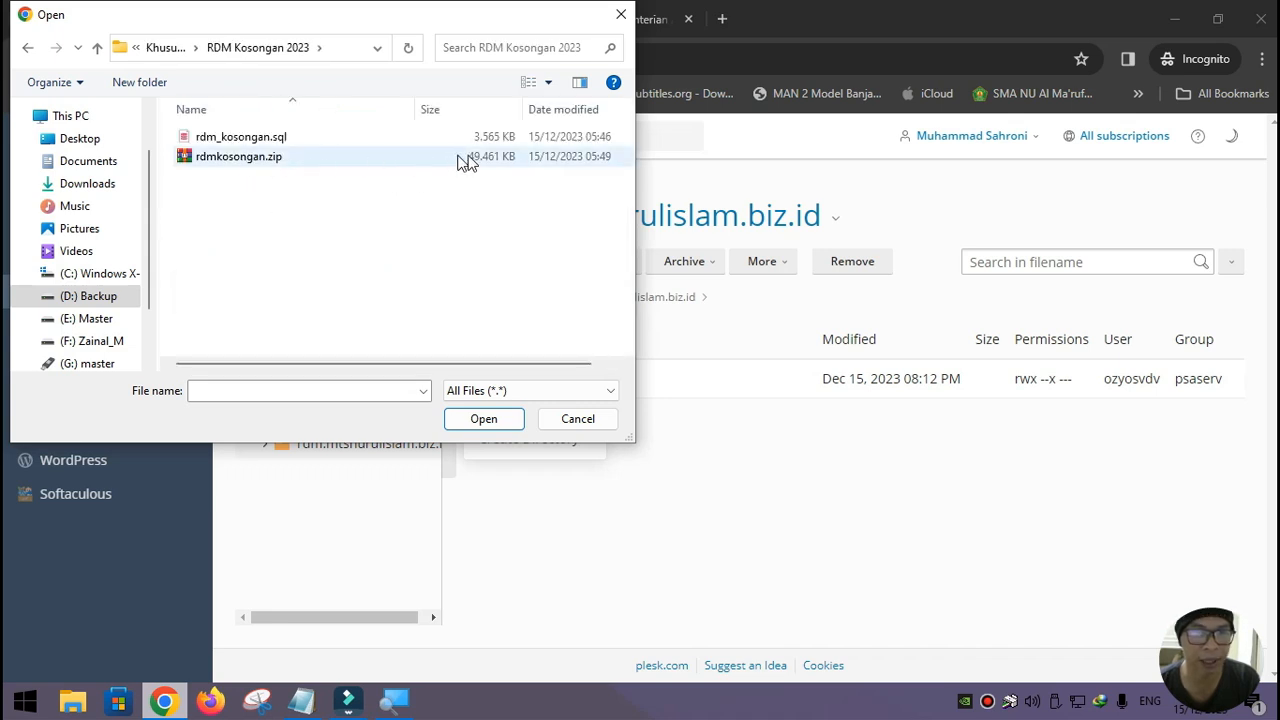
{"action": "left_click", "coordinate": [309, 158]}
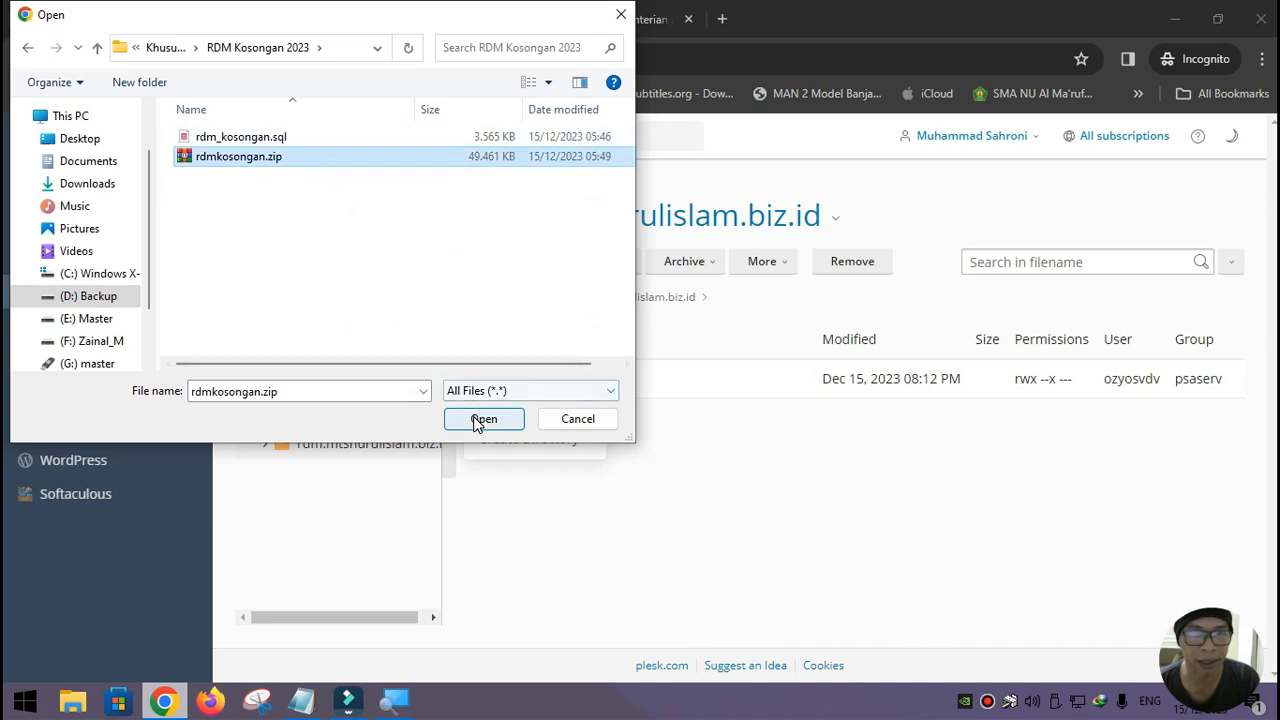
{"action": "left_click", "coordinate": [476, 419]}
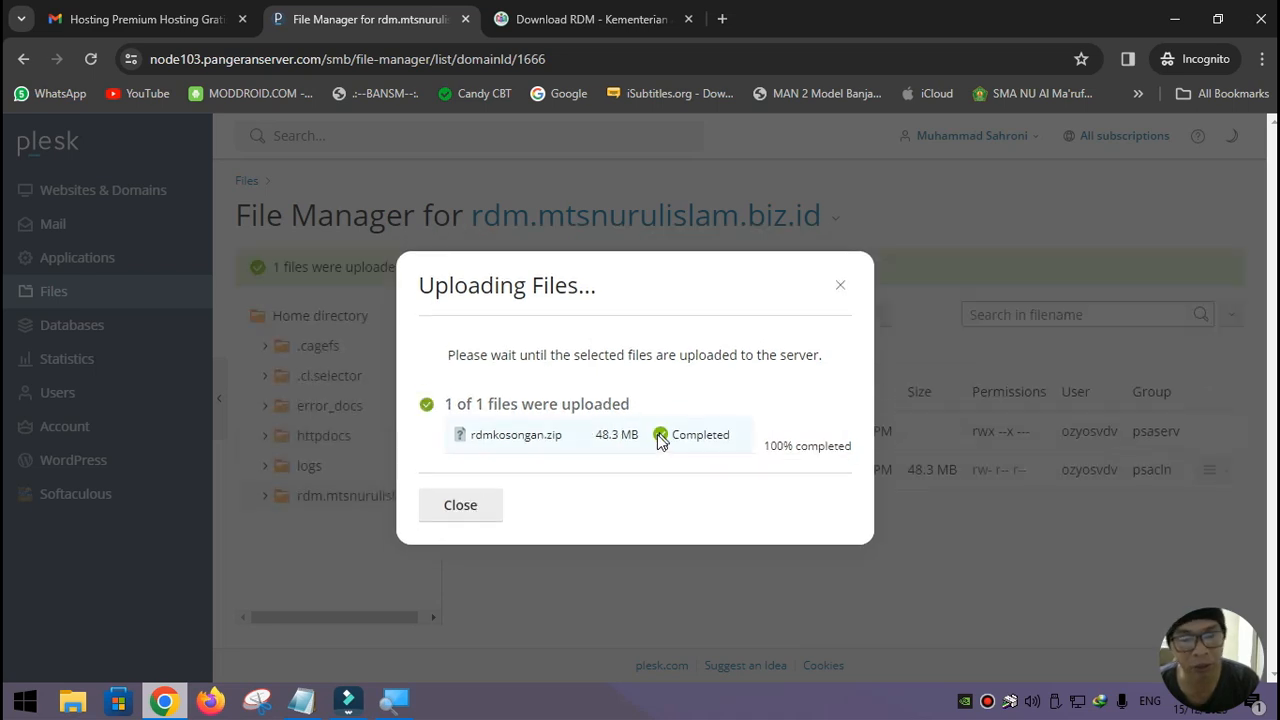
{"action": "left_click", "coordinate": [486, 507]}
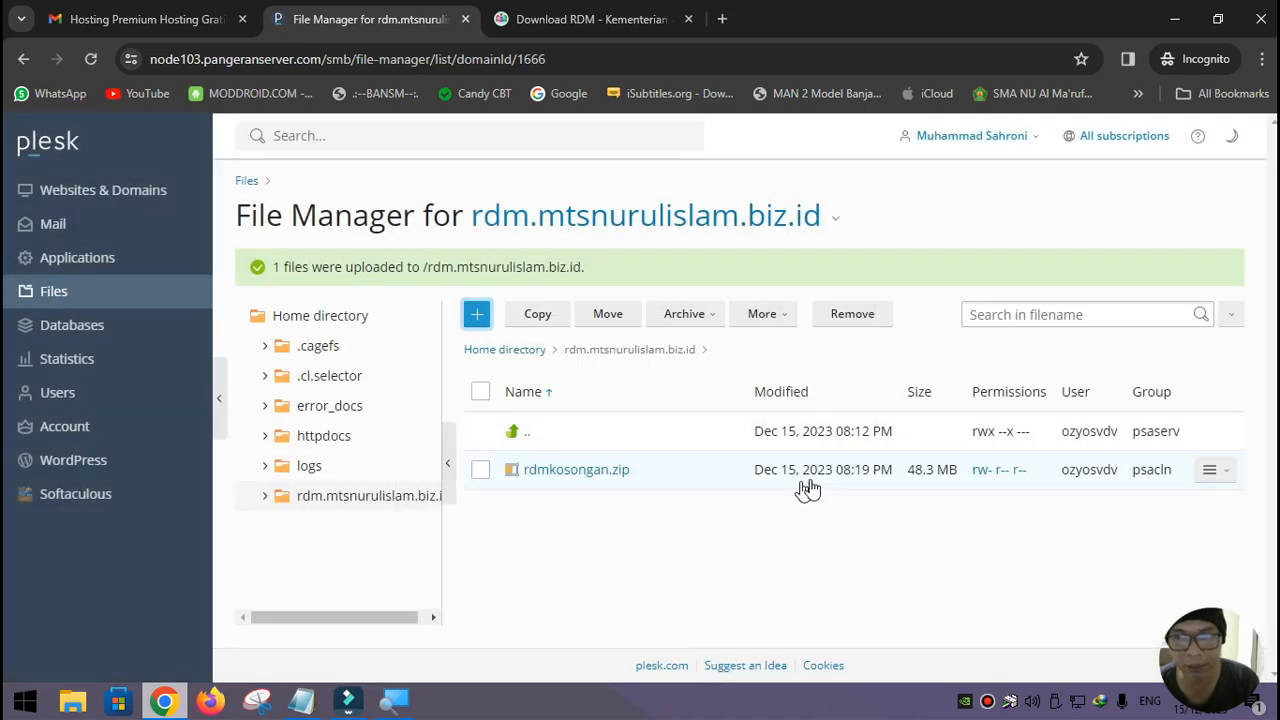
- Extract rdmkosongan.zip into the rdm.mtsnurulislam.biz.id folder and review the files
{"action": "left_click", "coordinate": [566, 472]}
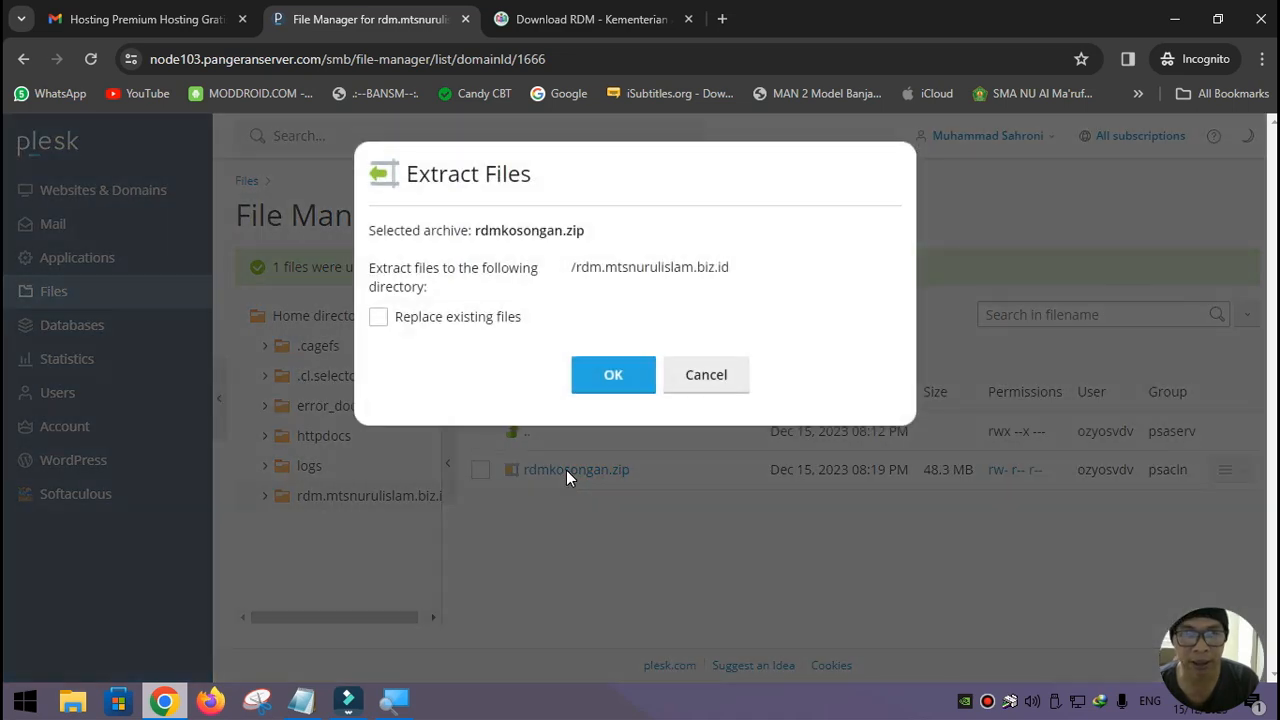
{"action": "left_click", "coordinate": [633, 389]}
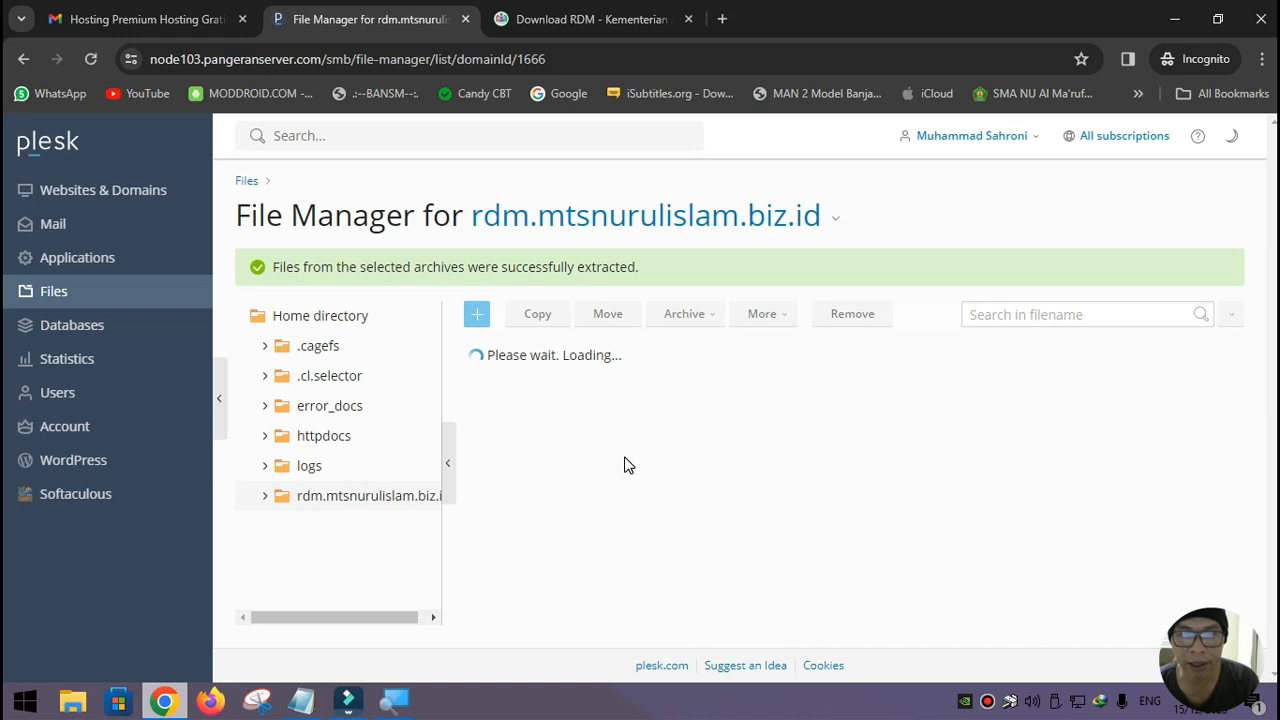
{"action": "scroll", "coordinate": [626, 467], "scroll_direction": "down", "scroll_amount": 3}
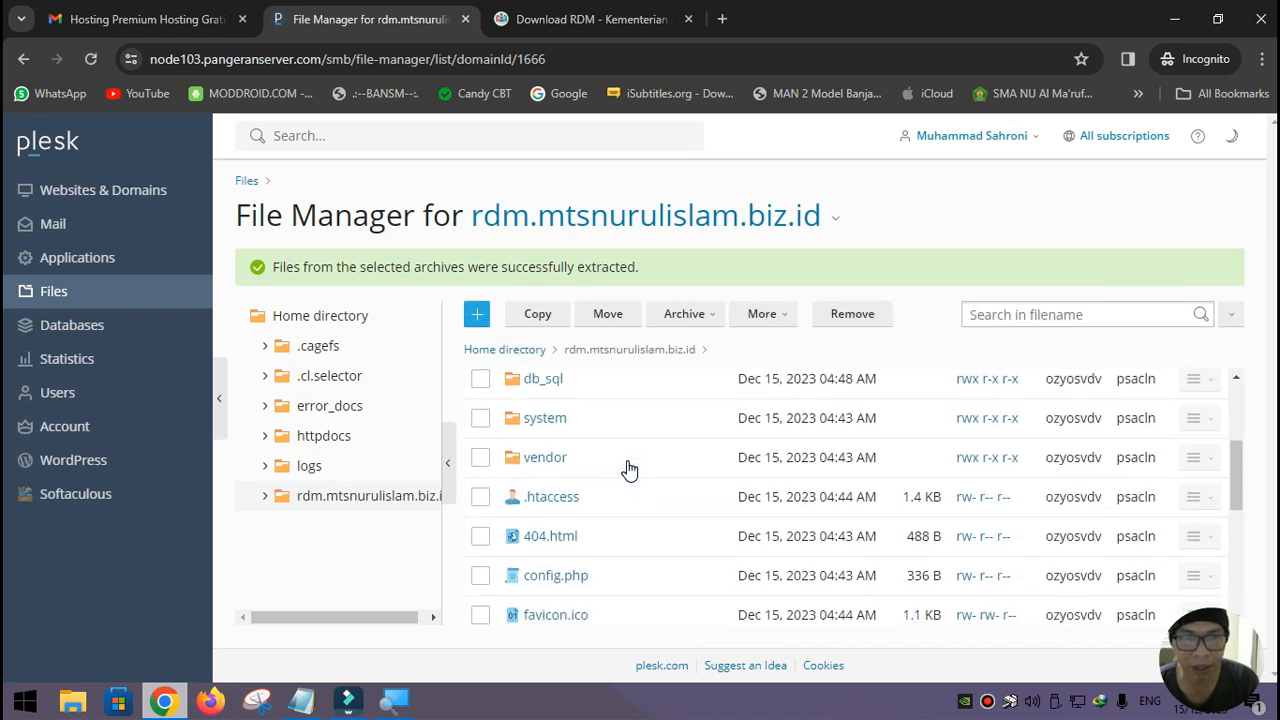
{"action": "scroll", "coordinate": [628, 467], "scroll_direction": "down", "scroll_amount": 3}
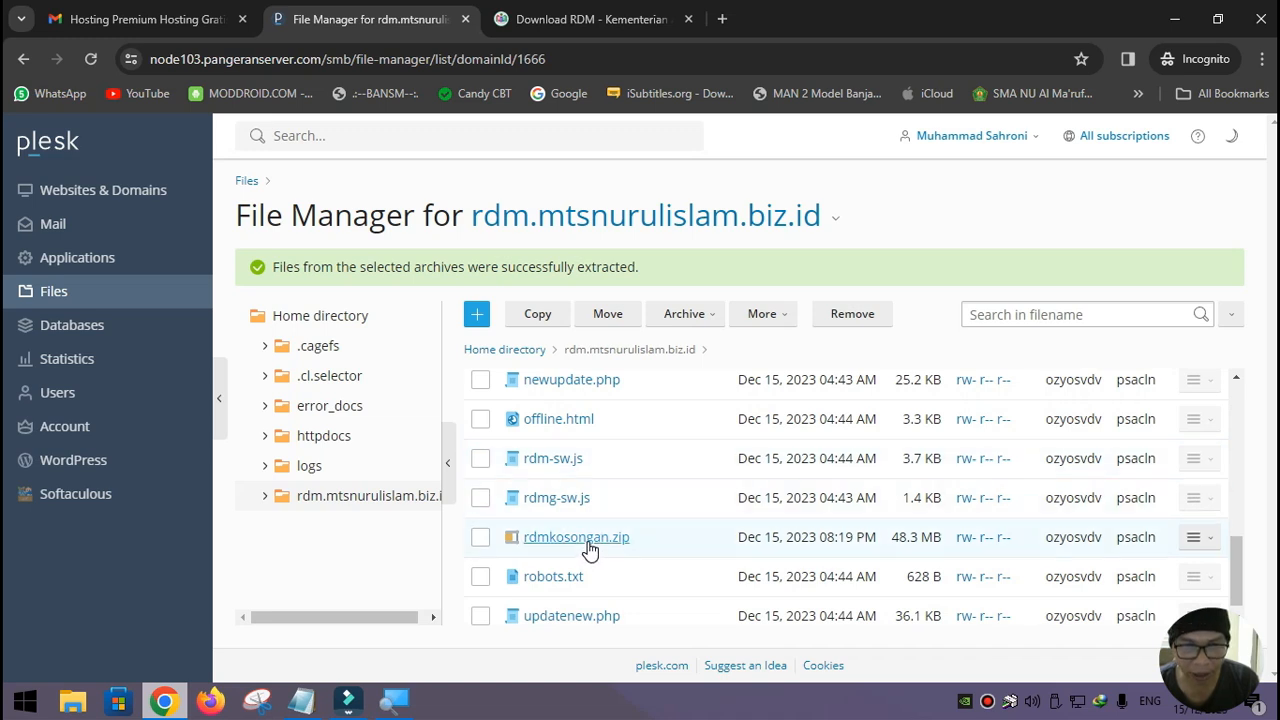
- Create a directory named master in the home directory
{"action": "left_click", "coordinate": [332, 322]}
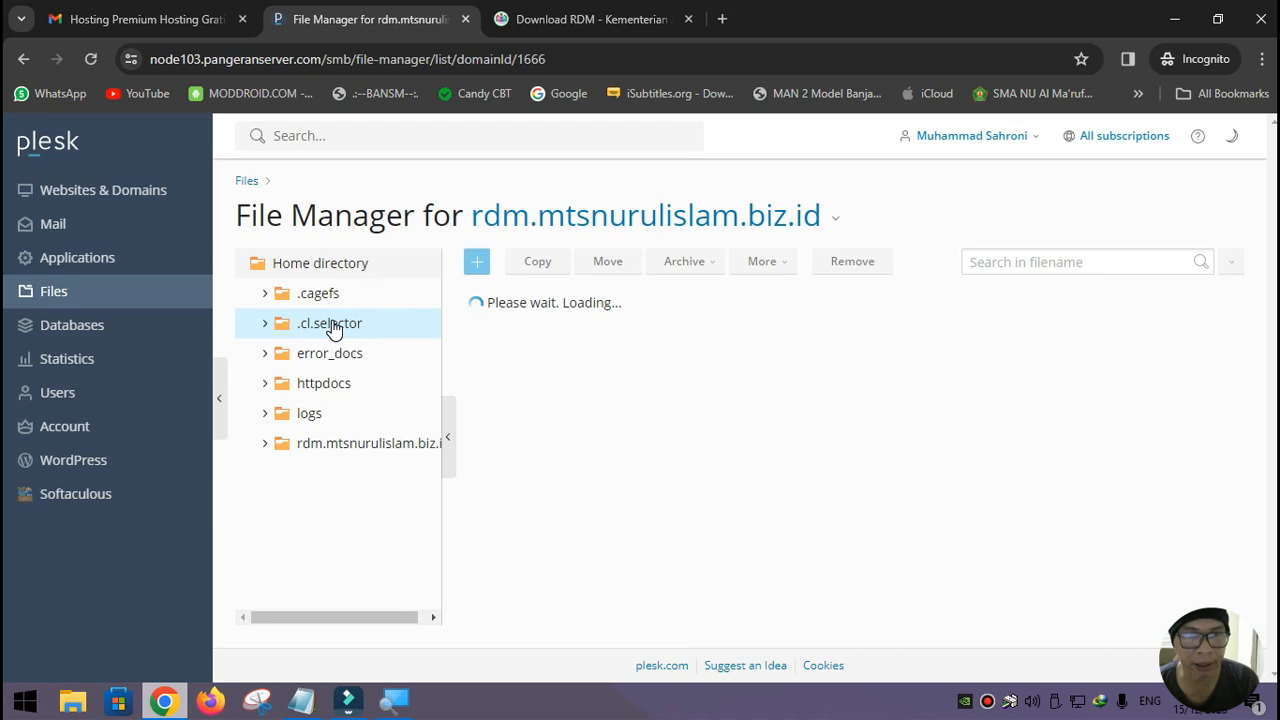
{"action": "left_click", "coordinate": [320, 270]}
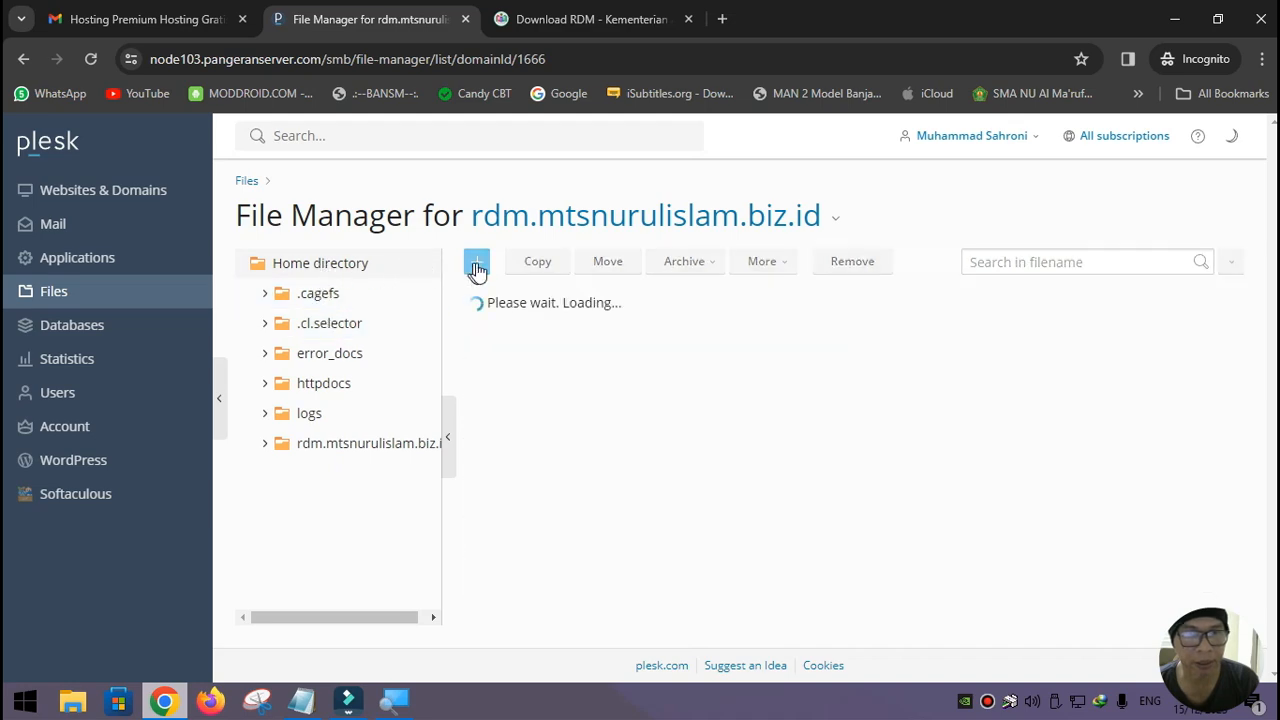
{"action": "left_click", "coordinate": [478, 263]}
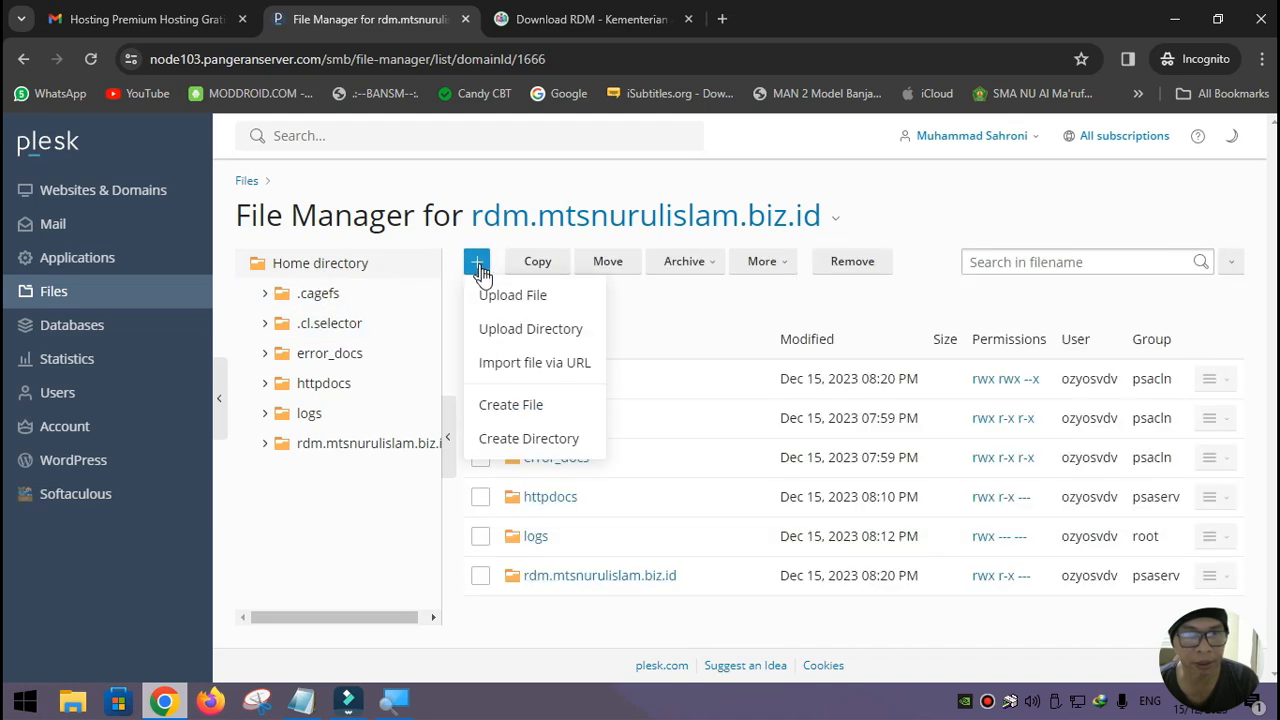
{"action": "left_click", "coordinate": [529, 437]}
{"action": "type", "text": "mas"}
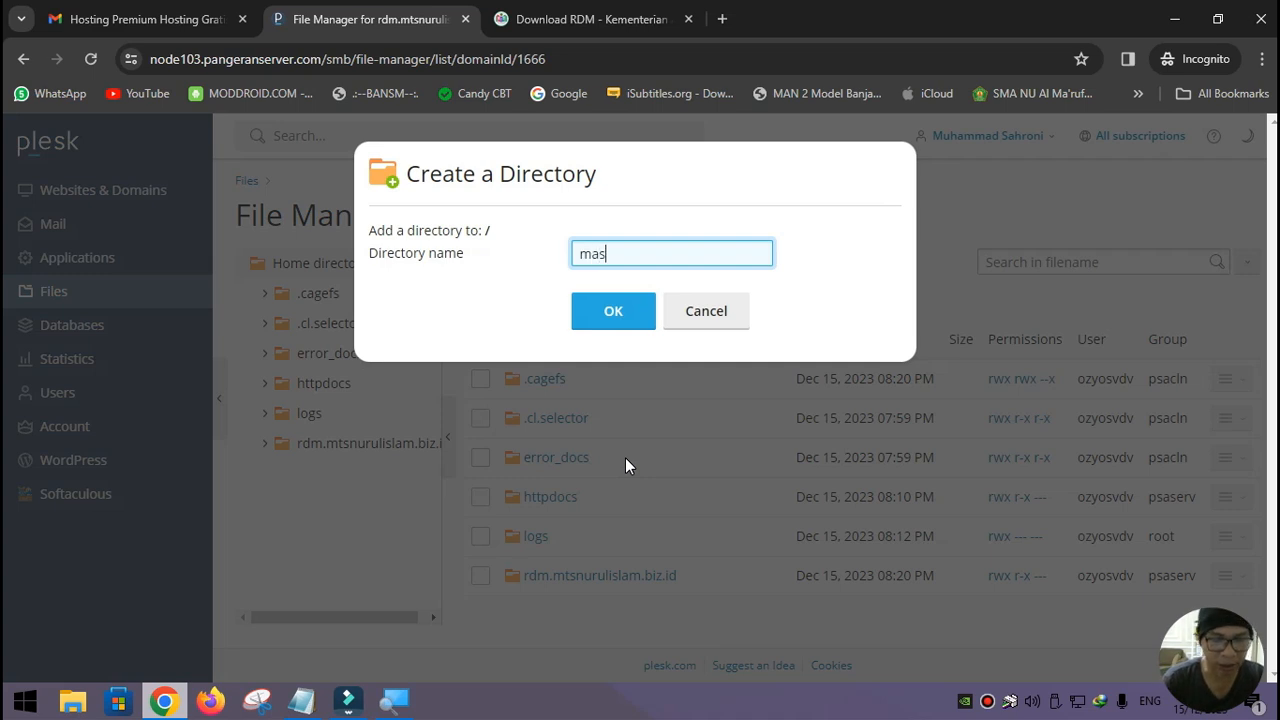
{"action": "type", "text": "ter"}
{"action": "left_click", "coordinate": [609, 310]}
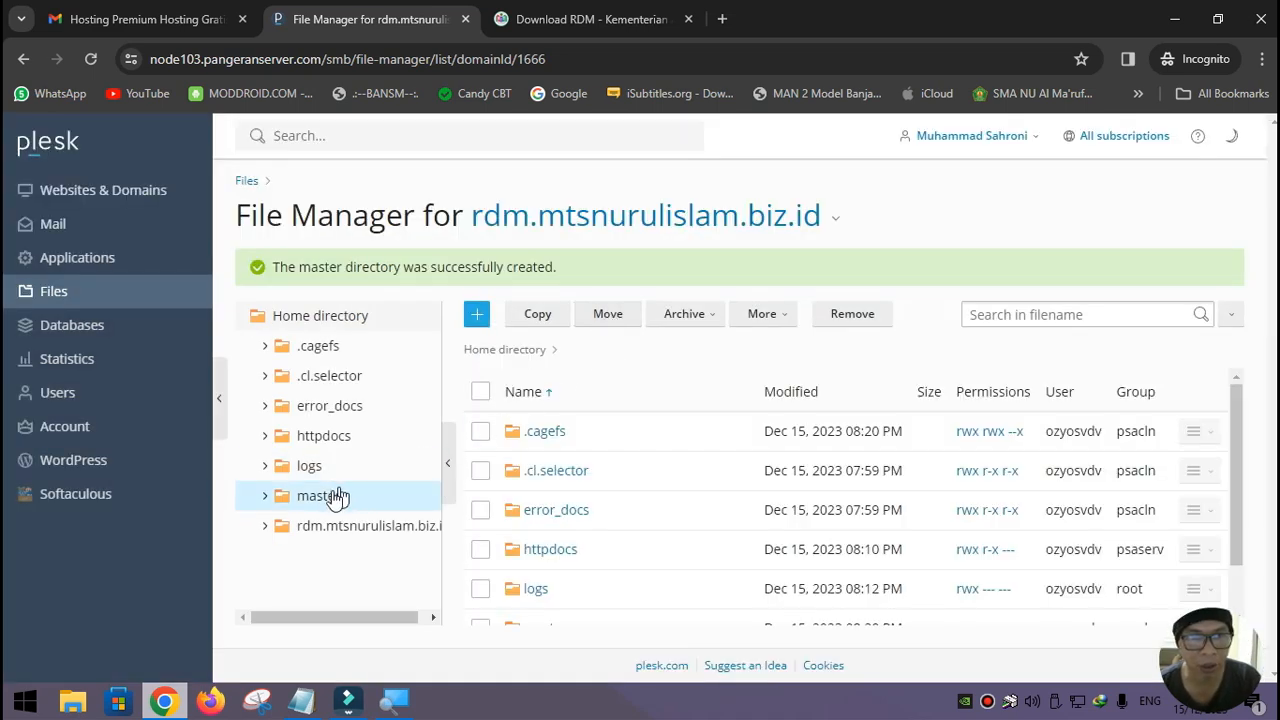
- Move MiniHosting.zip and rdmkosongan.zip out of the rdm.mtsnurulislam.biz.id folder
{"action": "left_click", "coordinate": [342, 530]}
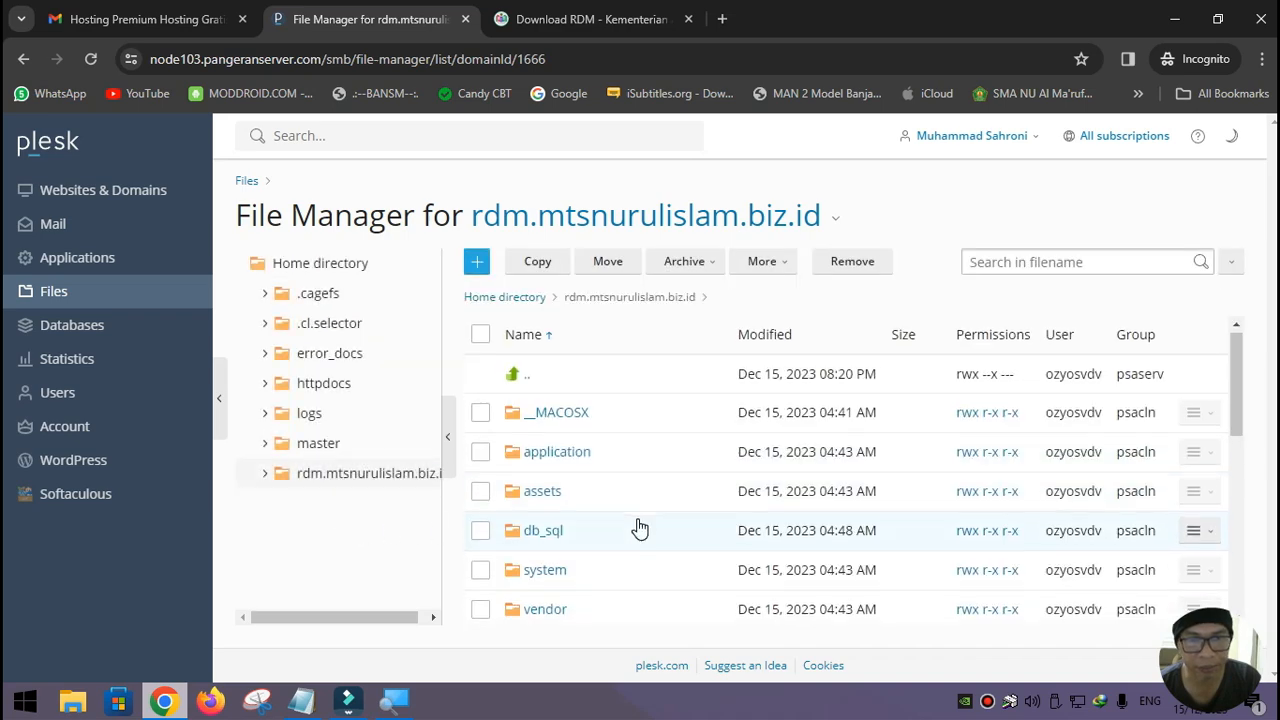
{"action": "scroll", "coordinate": [640, 528], "scroll_direction": "down", "scroll_amount": 3}
{"action": "scroll", "coordinate": [640, 528], "scroll_direction": "down", "scroll_amount": 1}
{"action": "scroll", "coordinate": [640, 528], "scroll_direction": "down", "scroll_amount": 5}
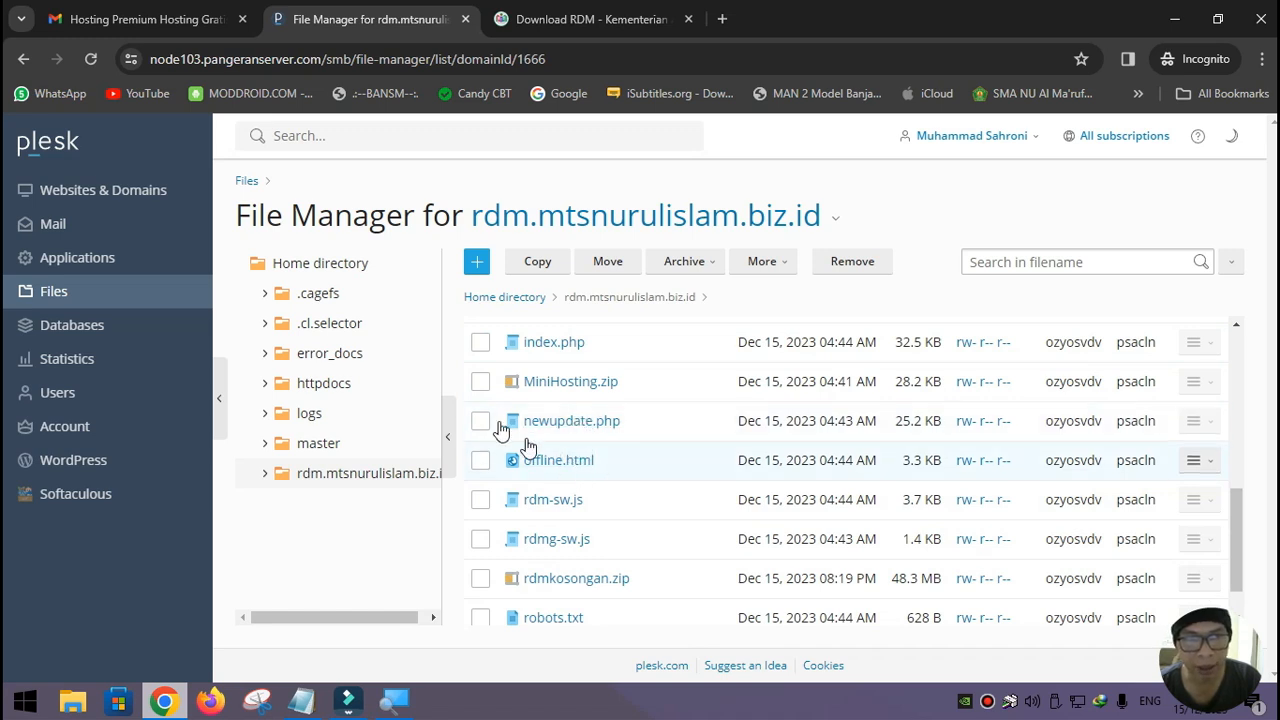
{"action": "left_click", "coordinate": [480, 381]}
{"action": "left_click", "coordinate": [481, 580]}
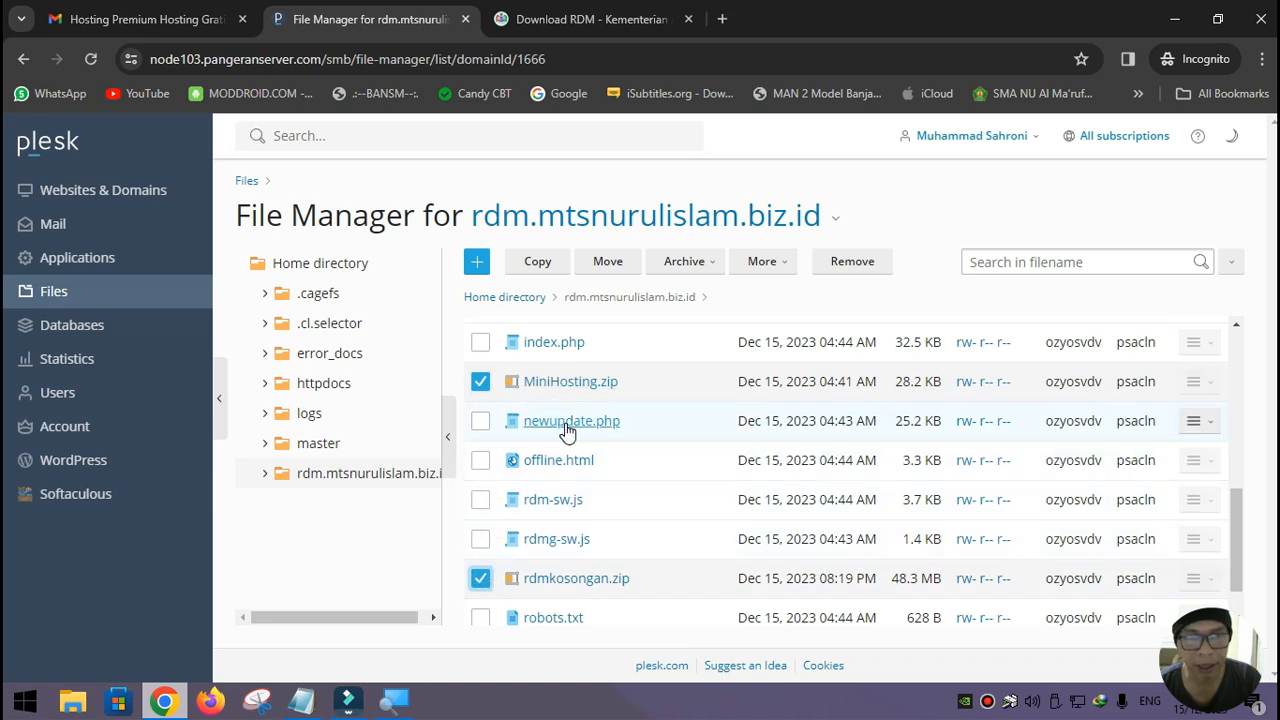
{"action": "scroll", "coordinate": [567, 430], "scroll_direction": "up", "scroll_amount": 2}
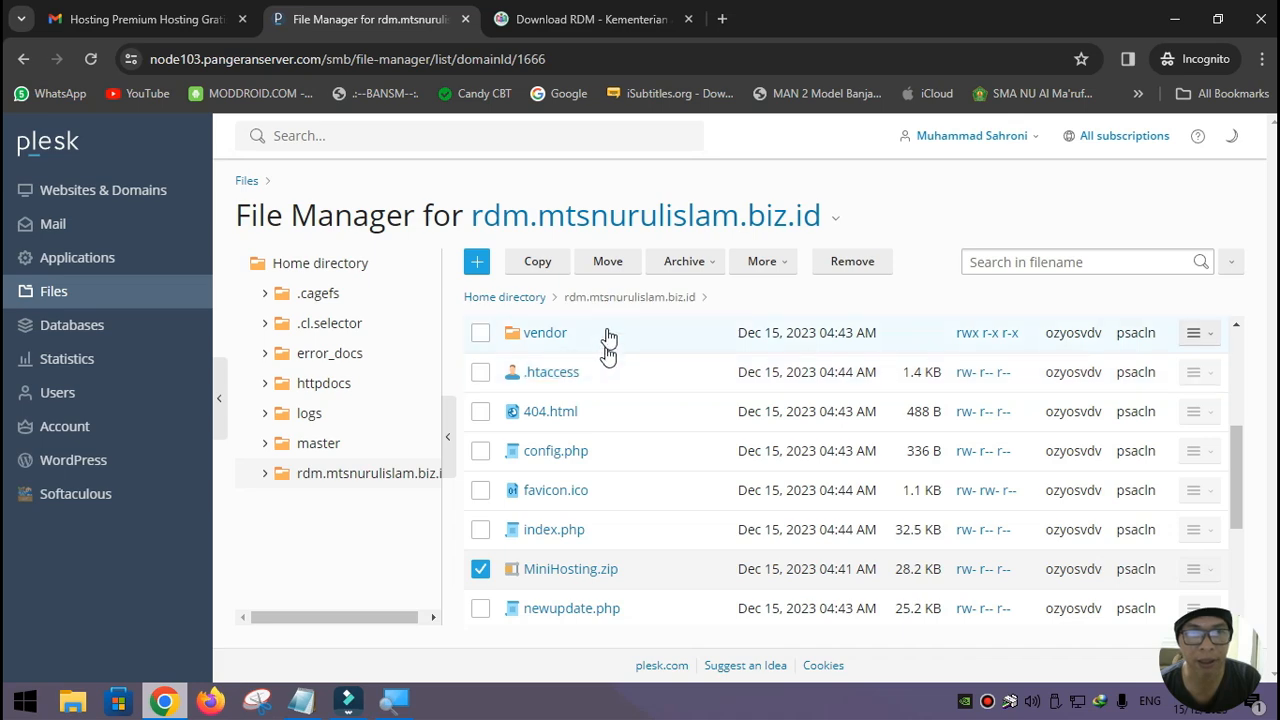
{"action": "left_click", "coordinate": [617, 264]}
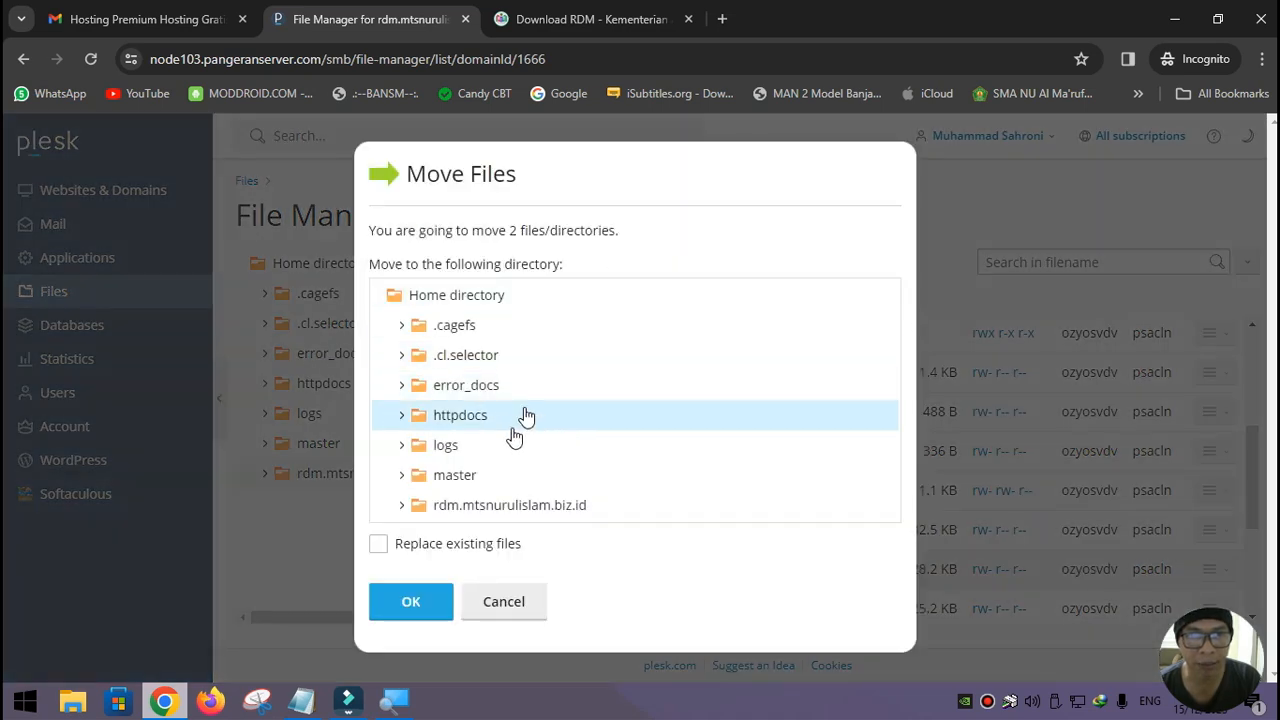
{"action": "left_click", "coordinate": [428, 601]}
{"action": "scroll", "coordinate": [586, 500], "scroll_direction": "down", "scroll_amount": 3}
{"action": "scroll", "coordinate": [586, 500], "scroll_direction": "up", "scroll_amount": 3}
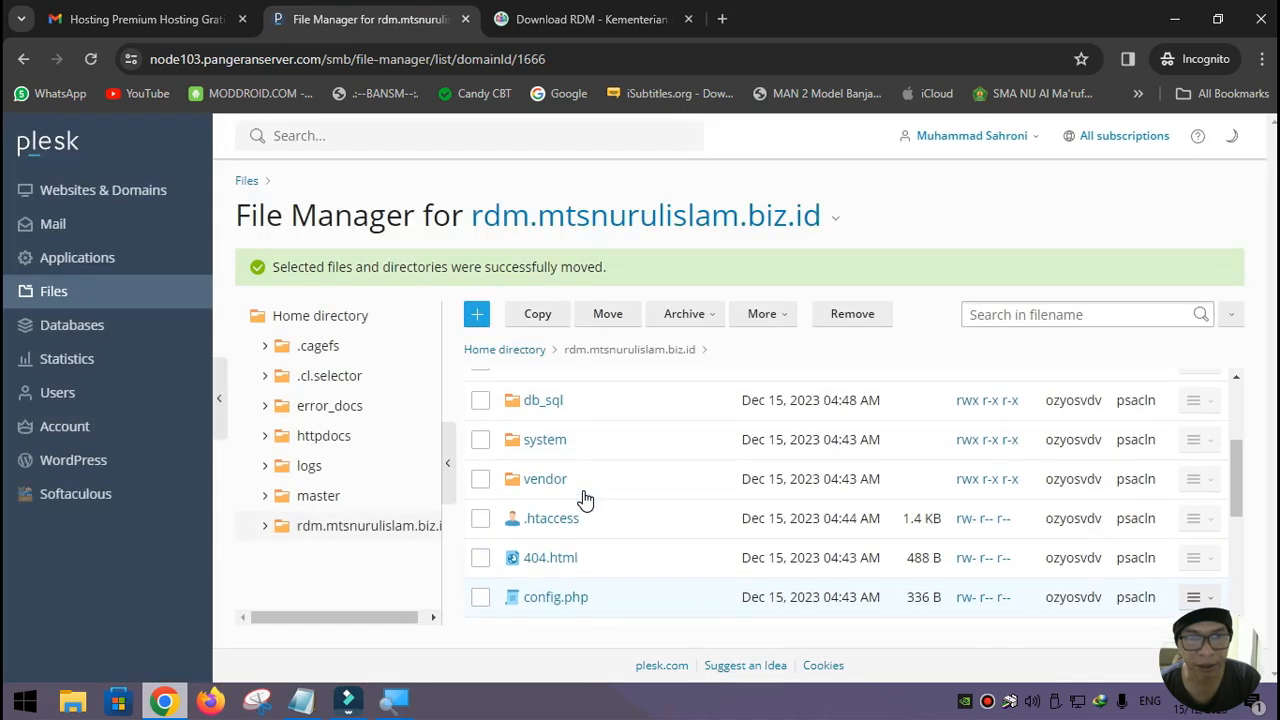
{"action": "scroll", "coordinate": [585, 500], "scroll_direction": "down", "scroll_amount": 5}
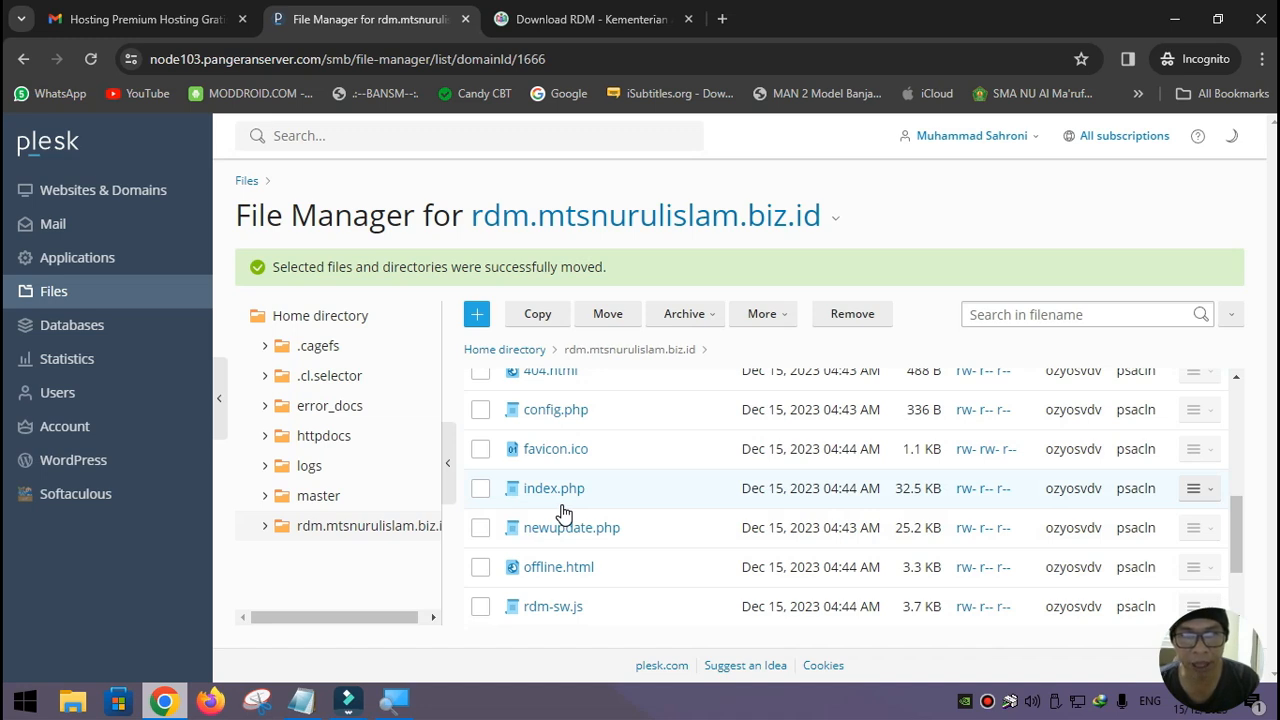
{"action": "left_click", "coordinate": [571, 412]}
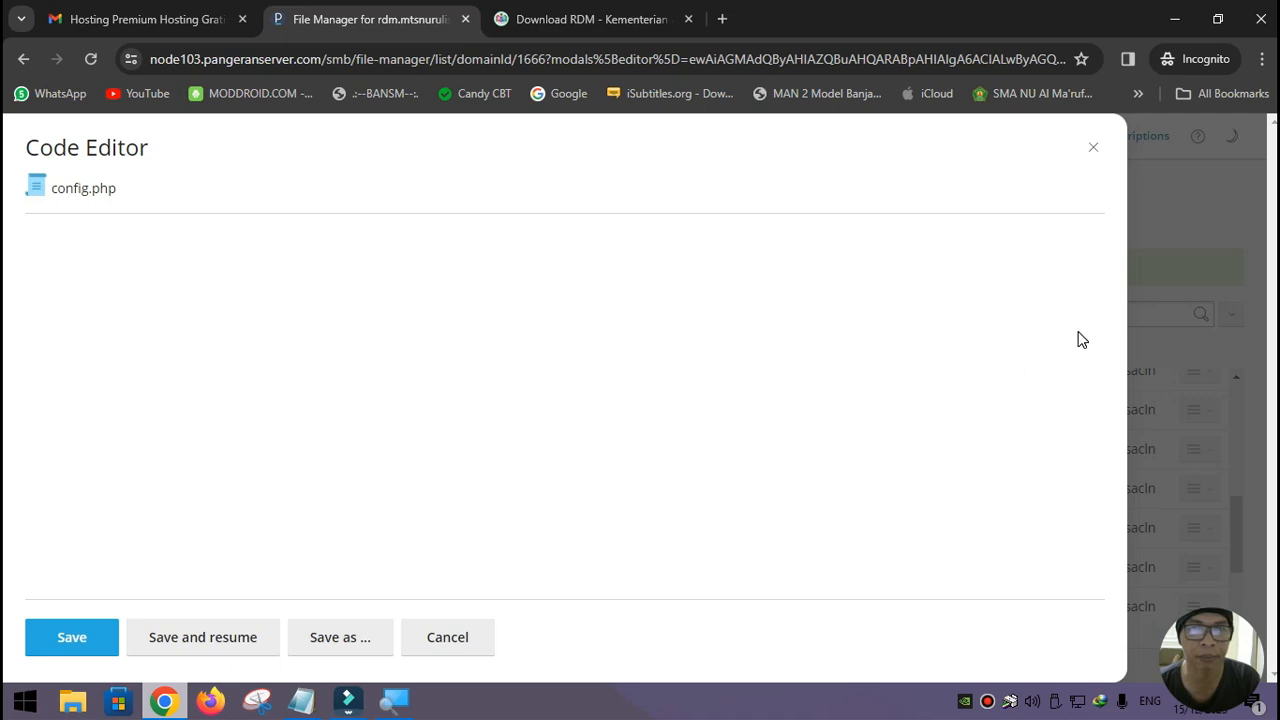
{"action": "left_click", "coordinate": [1093, 148]}
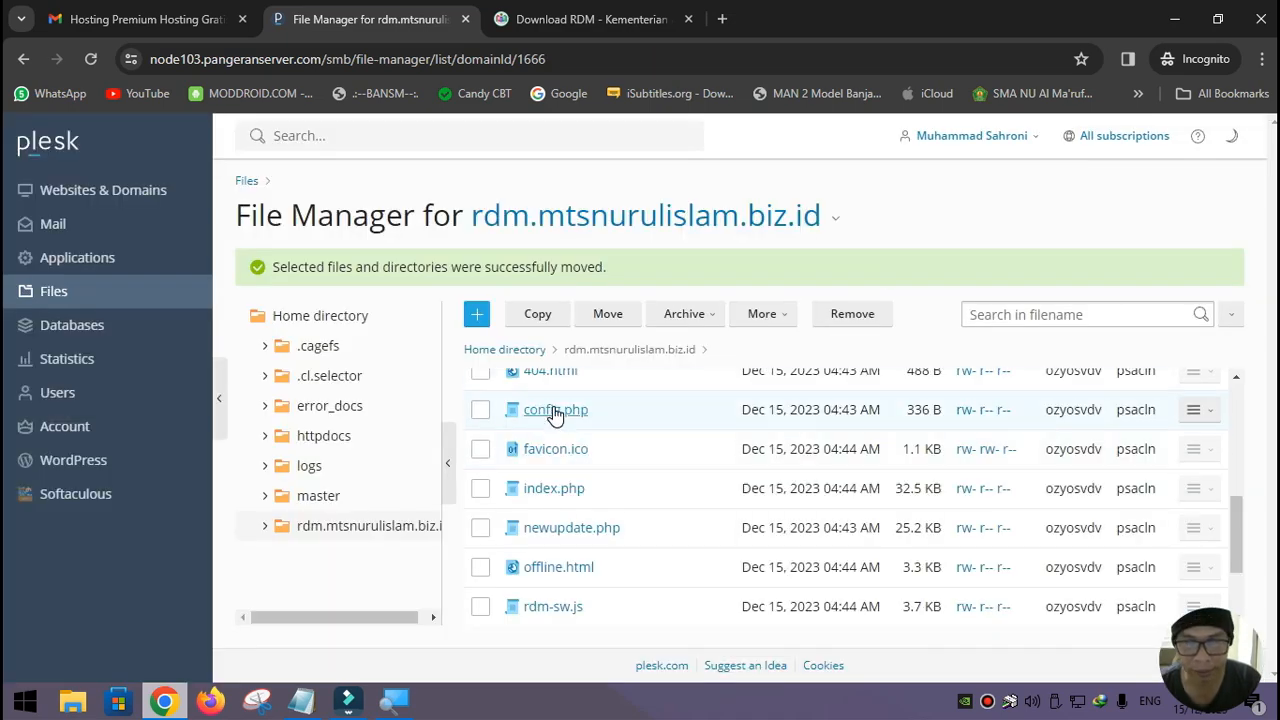
{"action": "left_click", "coordinate": [555, 412]}
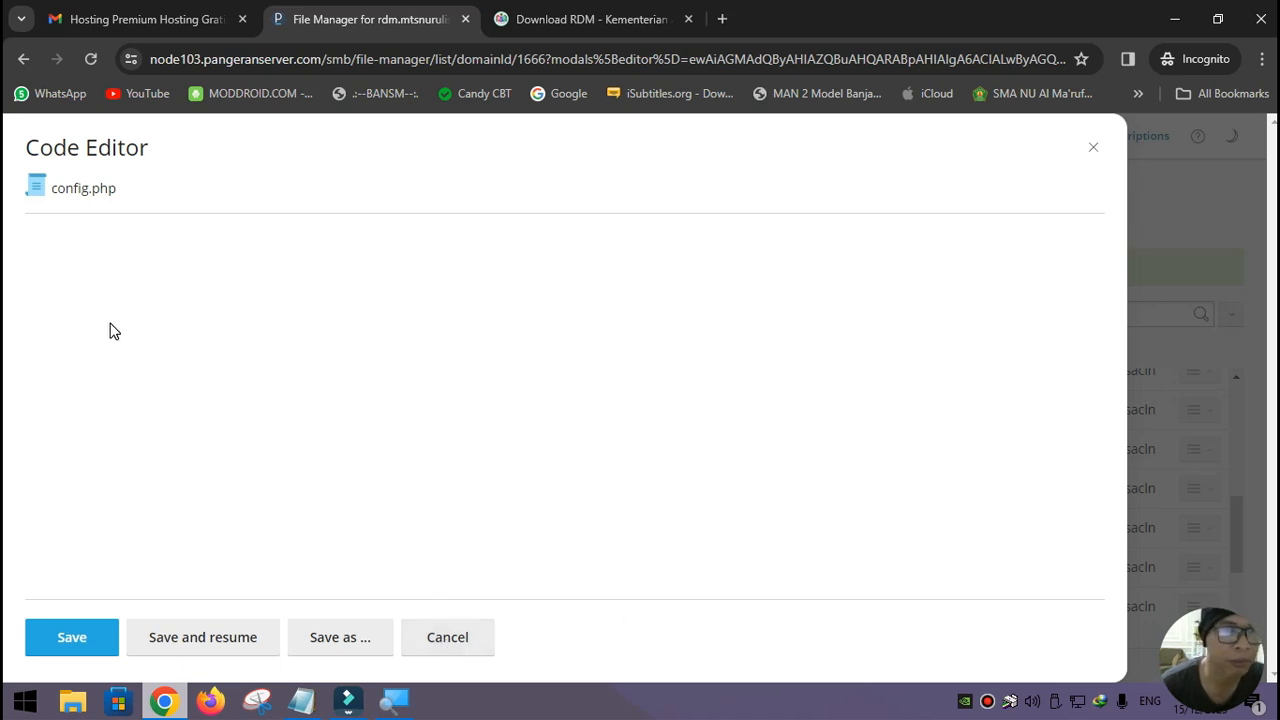
{"action": "left_click", "coordinate": [1091, 152]}
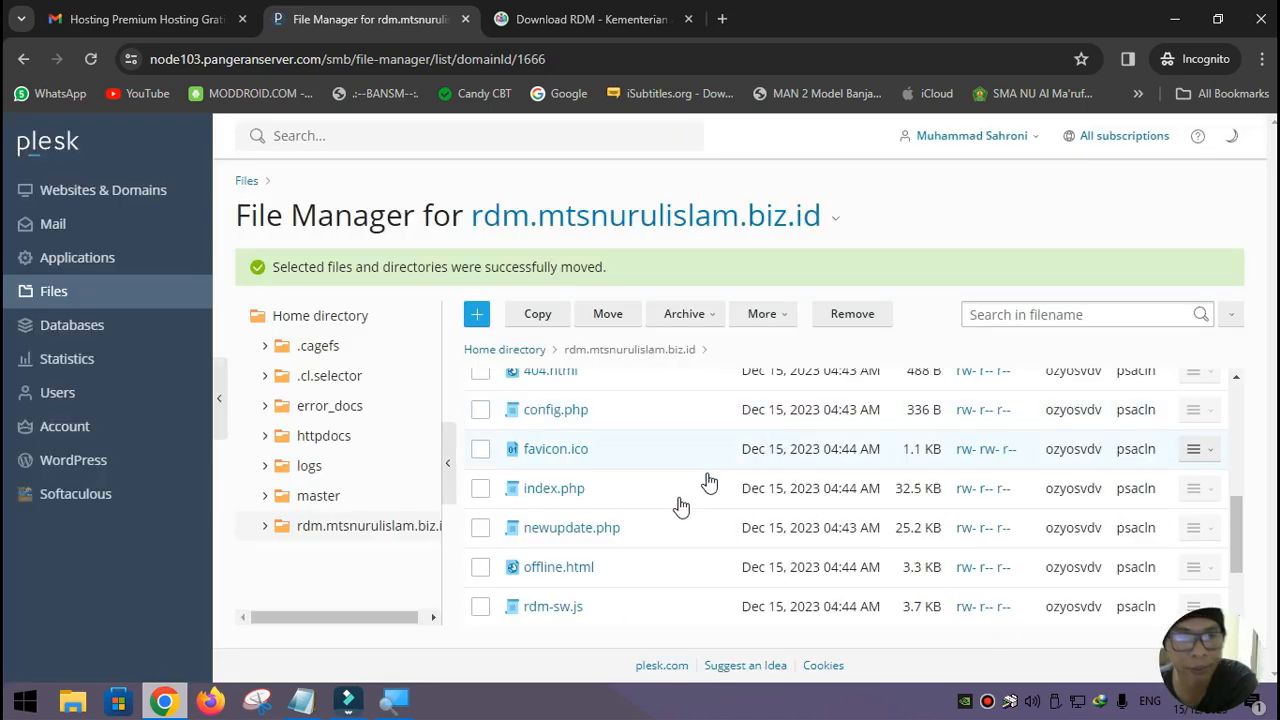
{"action": "scroll", "coordinate": [606, 486], "scroll_direction": "up", "scroll_amount": 3}
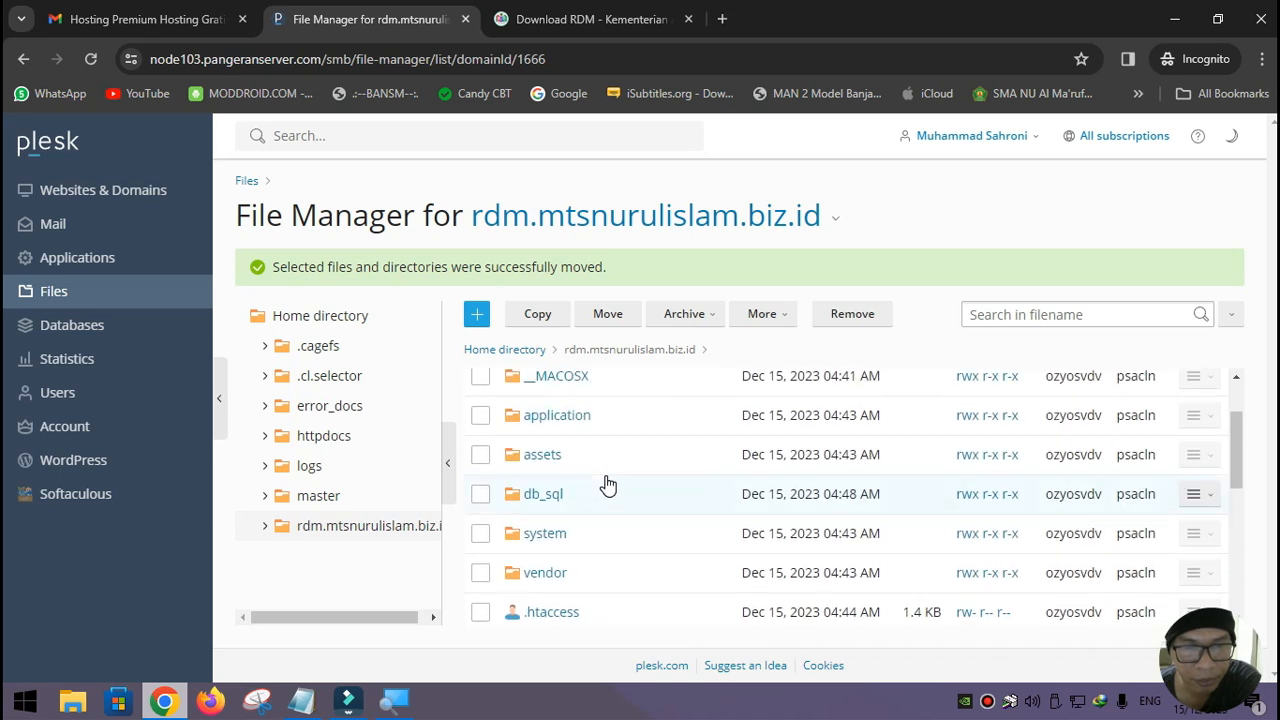
{"action": "scroll", "coordinate": [560, 510], "scroll_direction": "down", "scroll_amount": 1}
{"action": "left_click", "coordinate": [548, 495]}
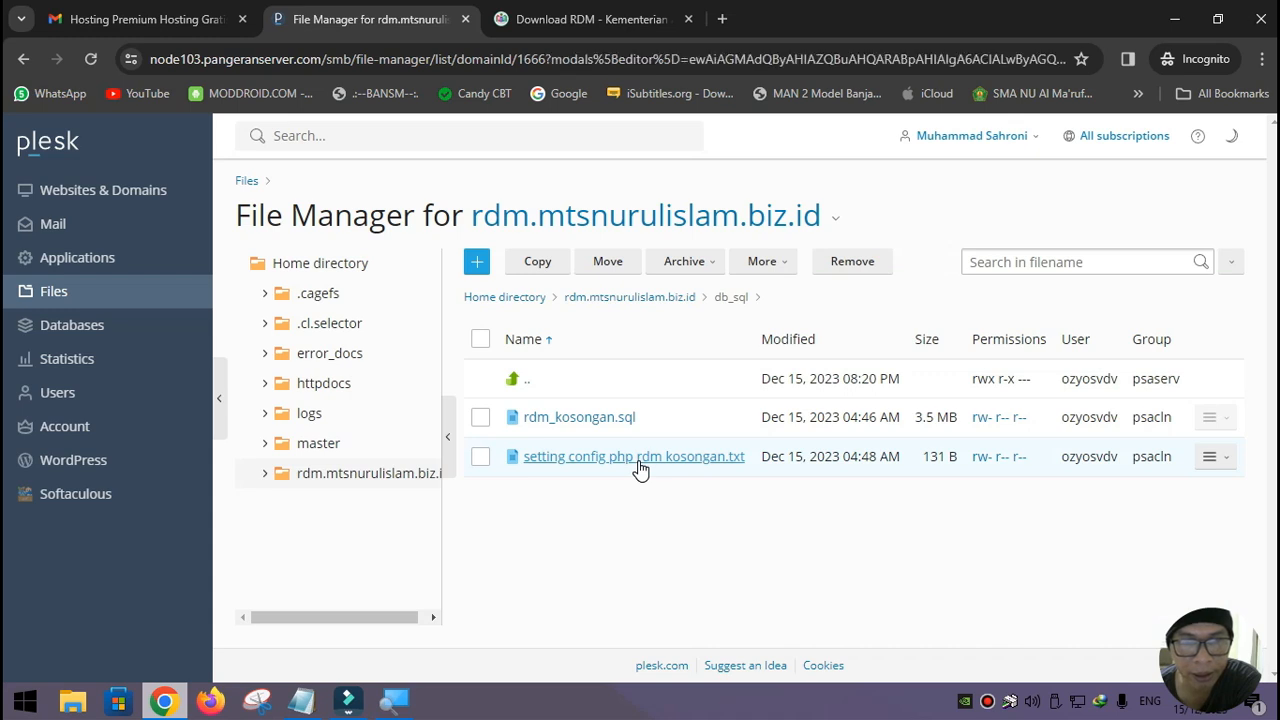
{"action": "left_click", "coordinate": [640, 458]}
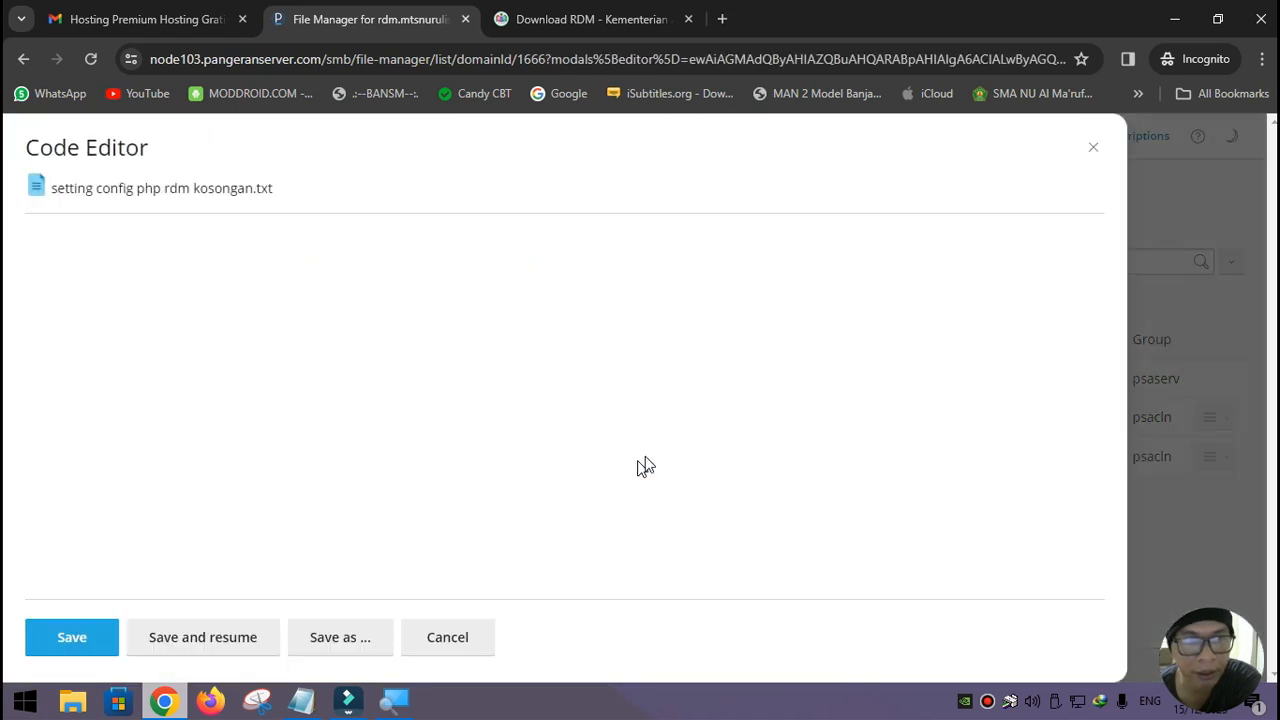
{"action": "left_click", "coordinate": [1094, 148]}
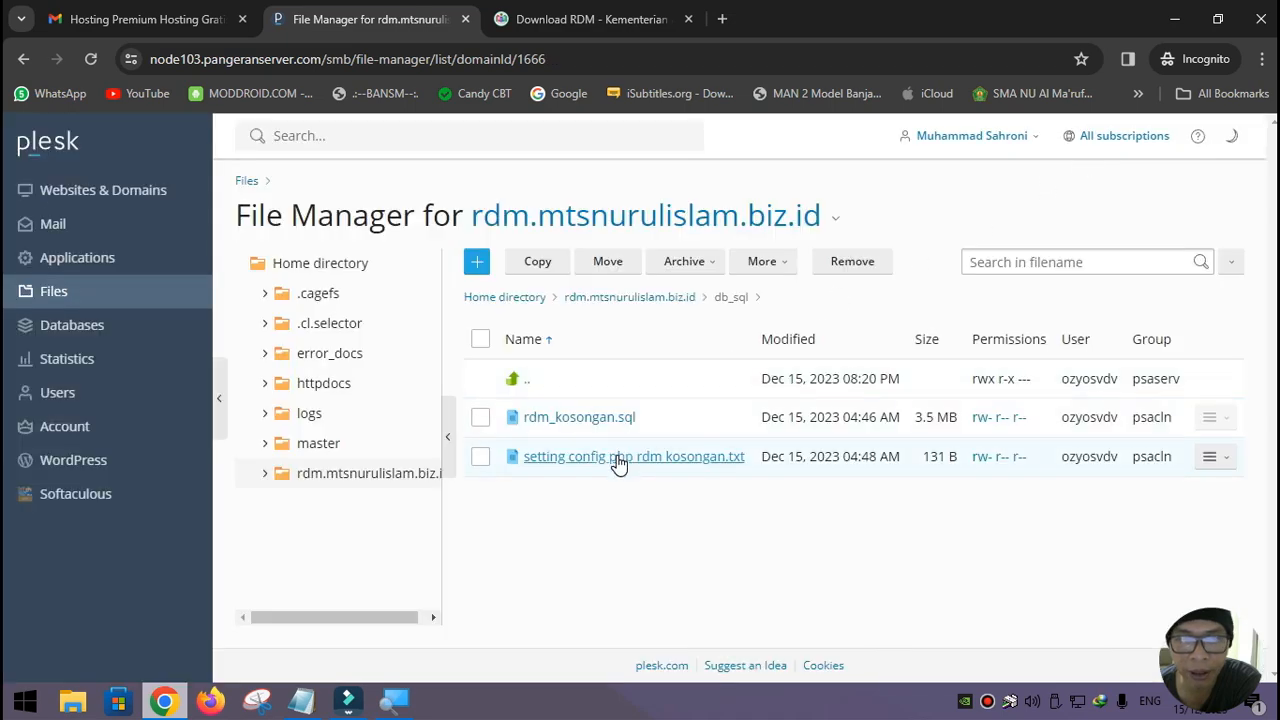
{"action": "left_click", "coordinate": [618, 460]}
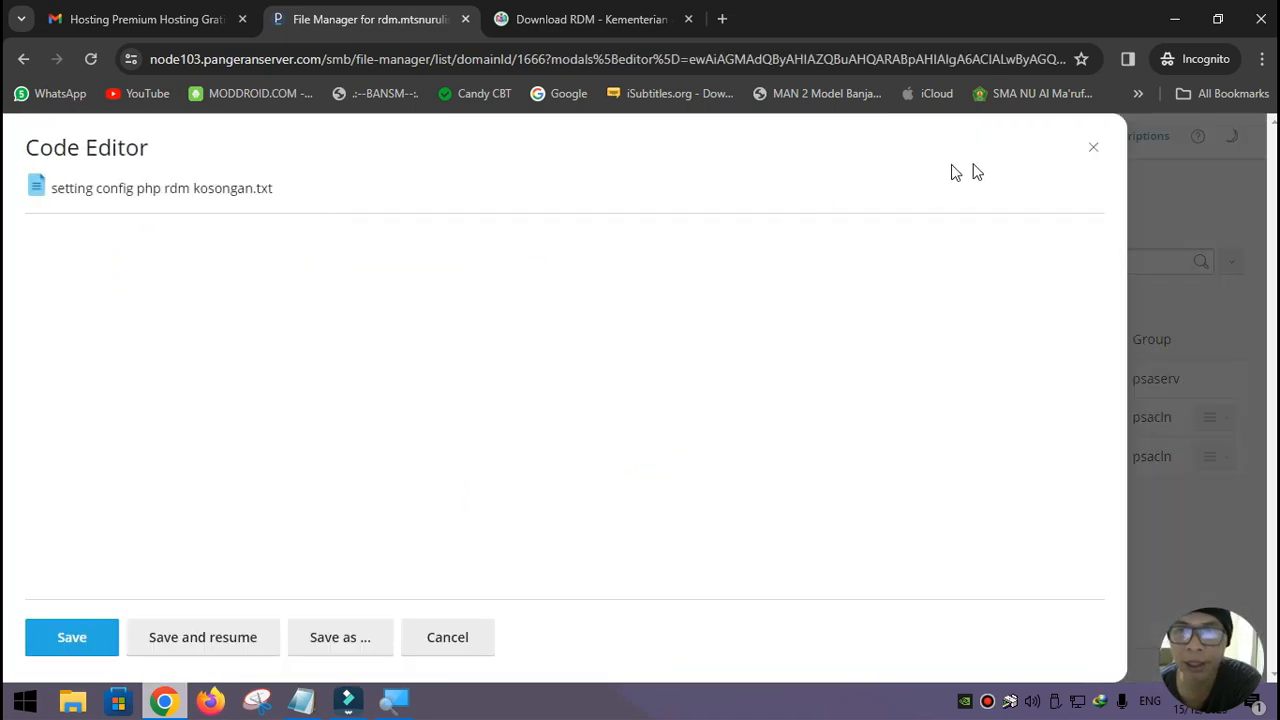
{"action": "left_click", "coordinate": [1093, 148]}
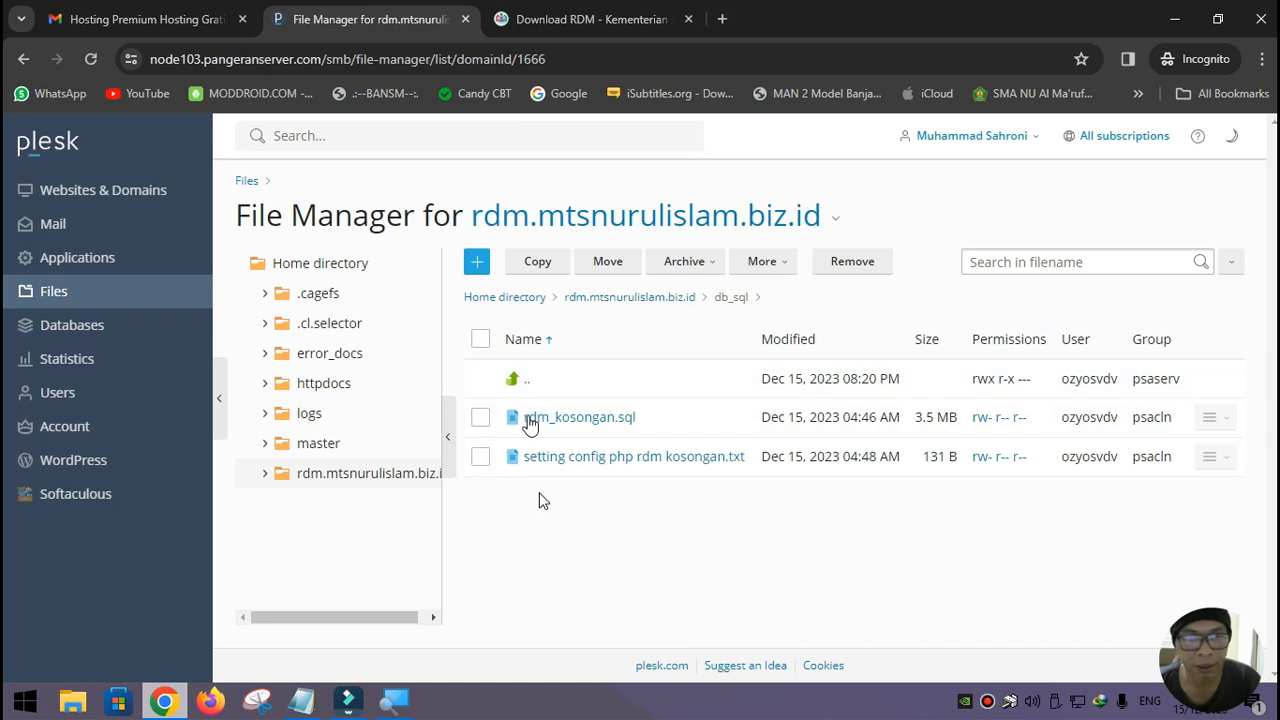
{"action": "left_click", "coordinate": [527, 381]}
- Open config.php in the Code Editor, then bring up the hosting notes
{"action": "scroll", "coordinate": [611, 511], "scroll_direction": "down", "scroll_amount": 3}
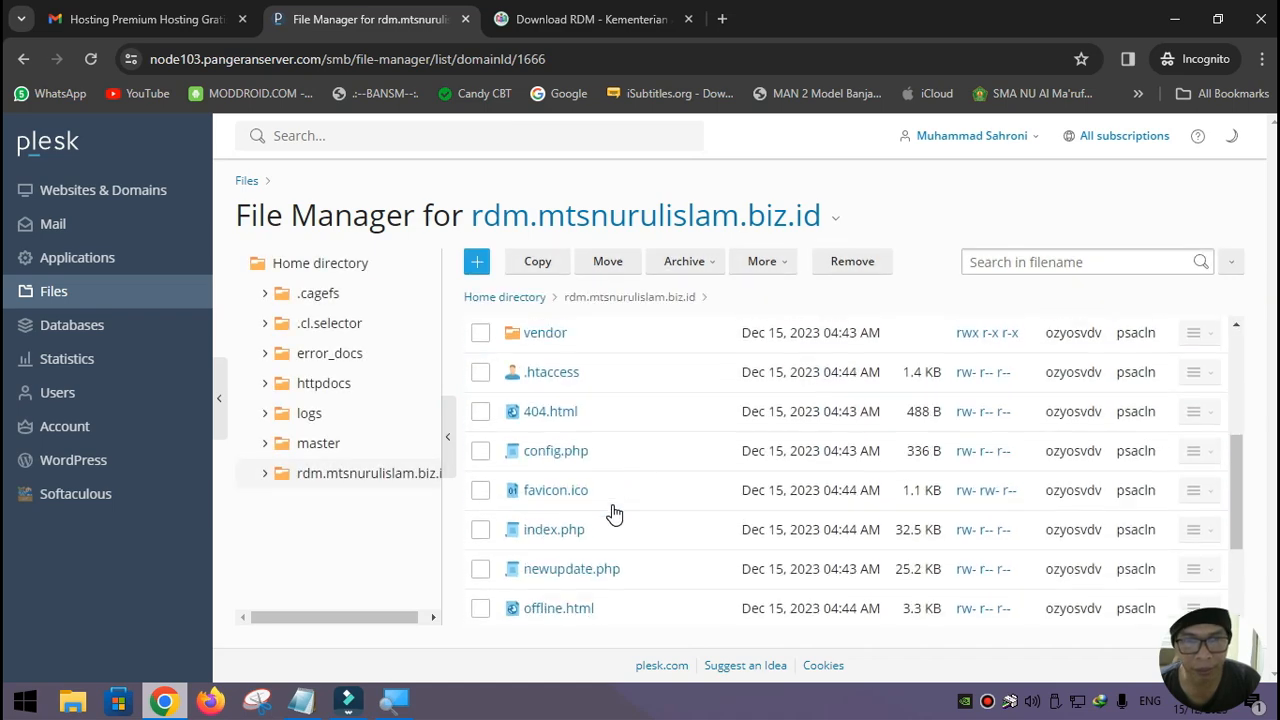
{"action": "left_click", "coordinate": [562, 459]}
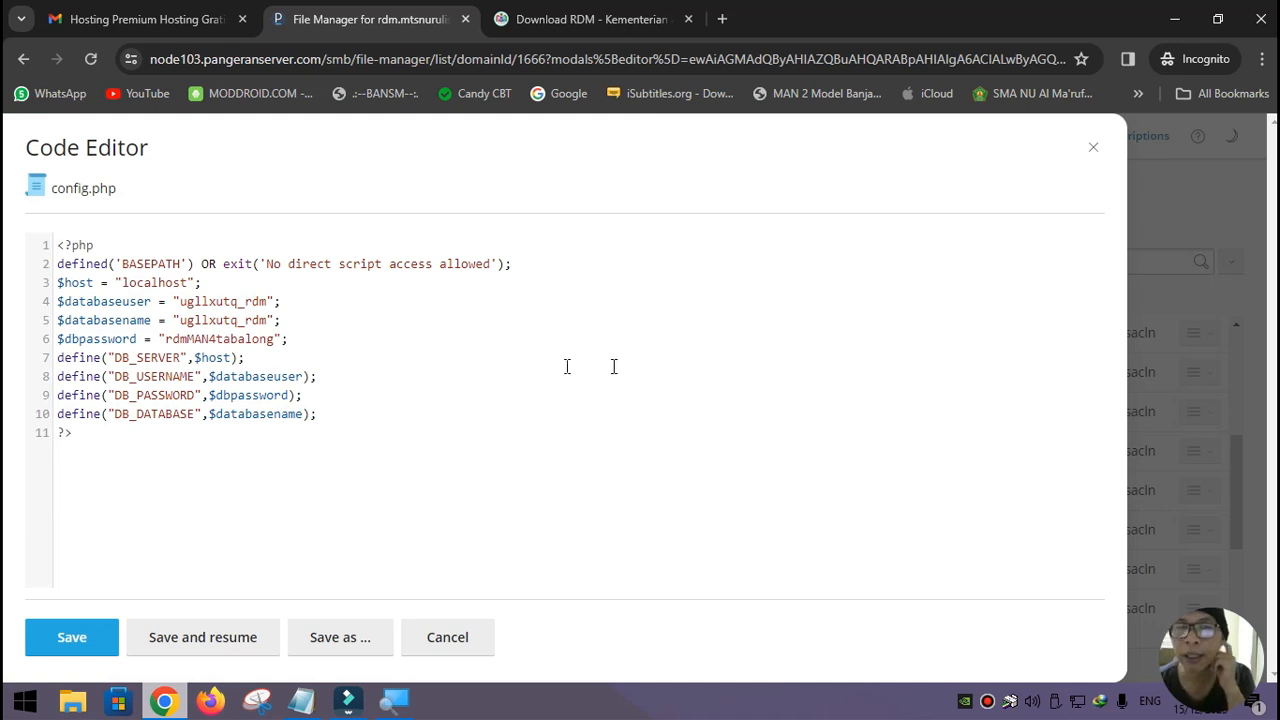
{"action": "left_click", "coordinate": [1096, 150]}
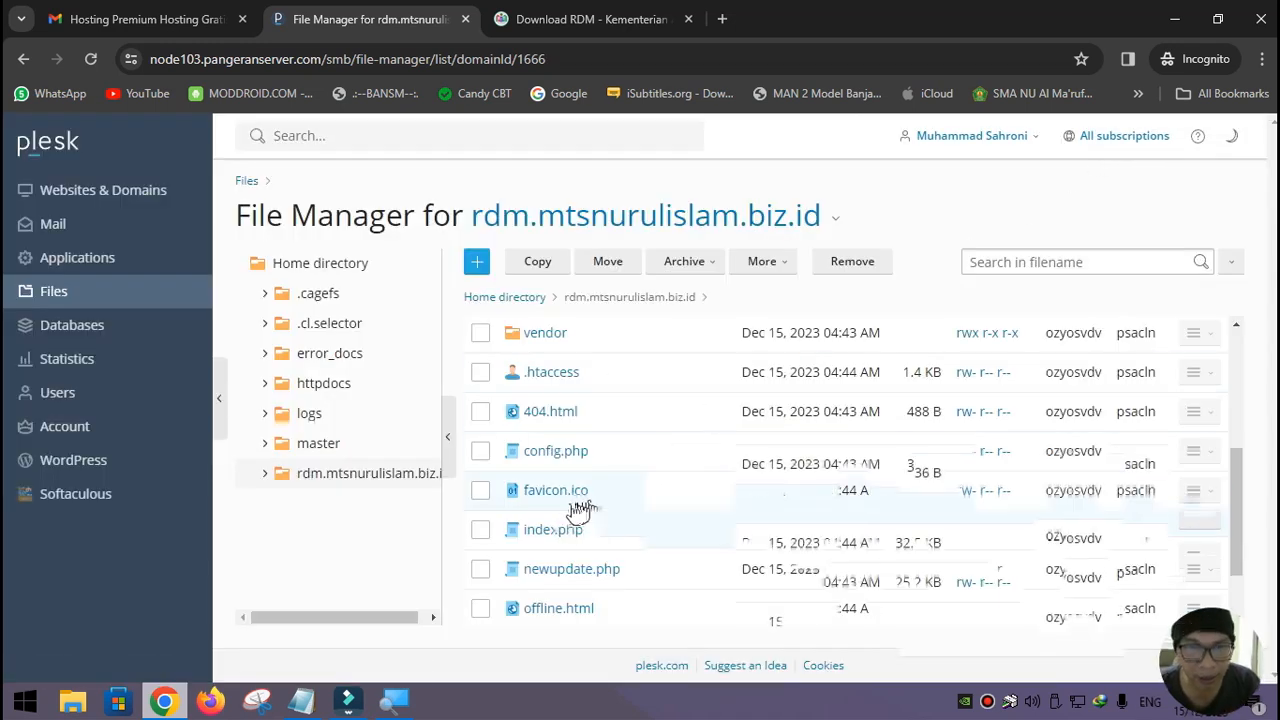
{"action": "left_click", "coordinate": [560, 451]}
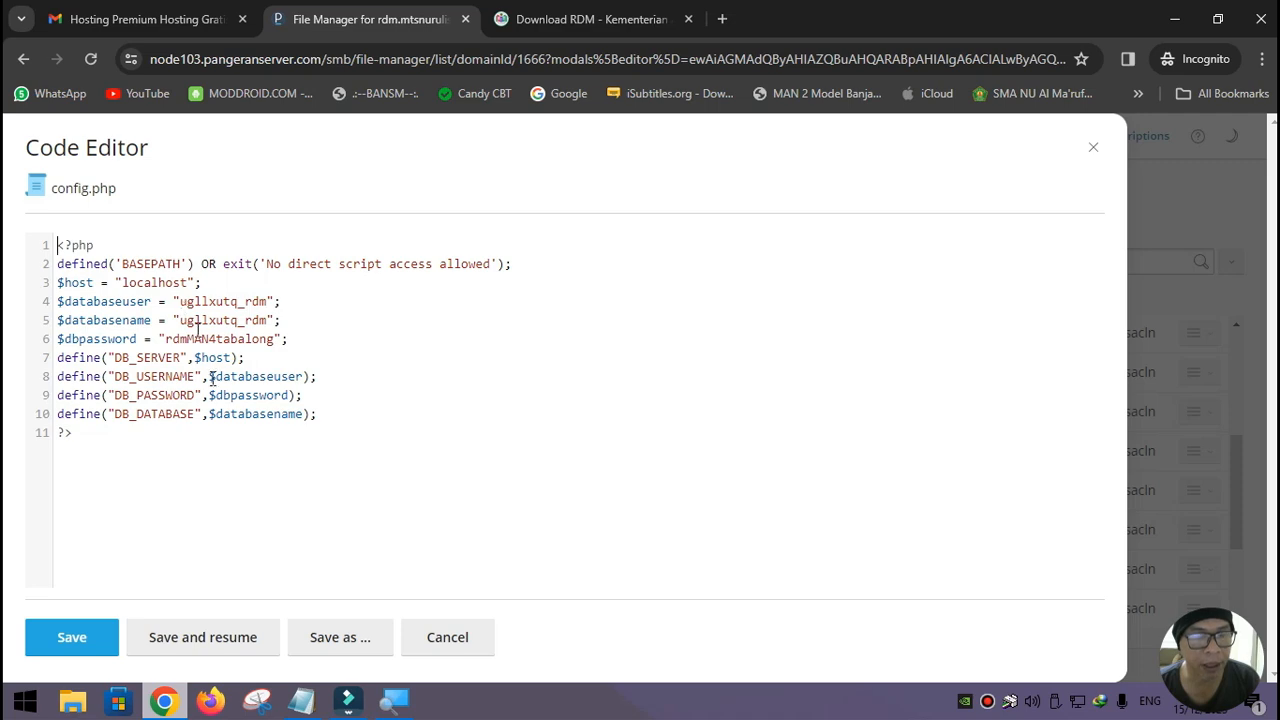
{"action": "left_click", "coordinate": [301, 700]}
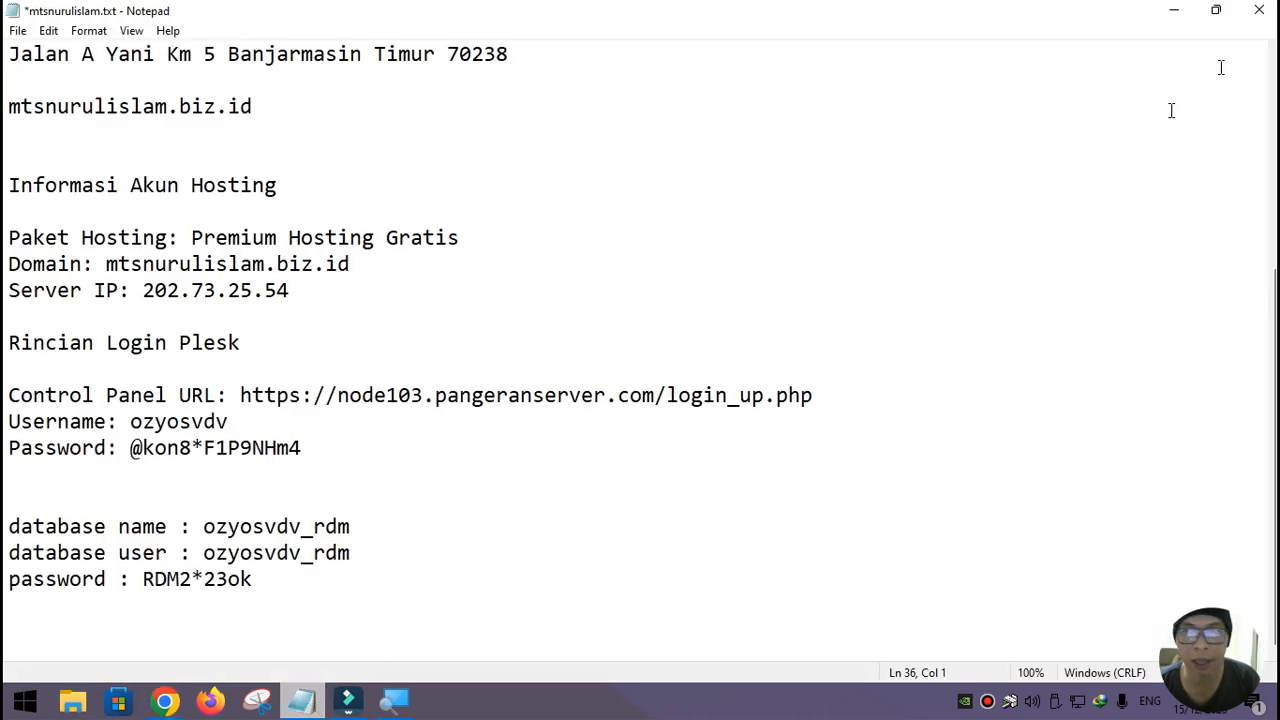
- Paste the database name from the notes into $databaseuser and $databasename
{"action": "left_click", "coordinate": [1215, 10]}
{"action": "scroll", "coordinate": [830, 372], "scroll_direction": "down", "scroll_amount": 2}
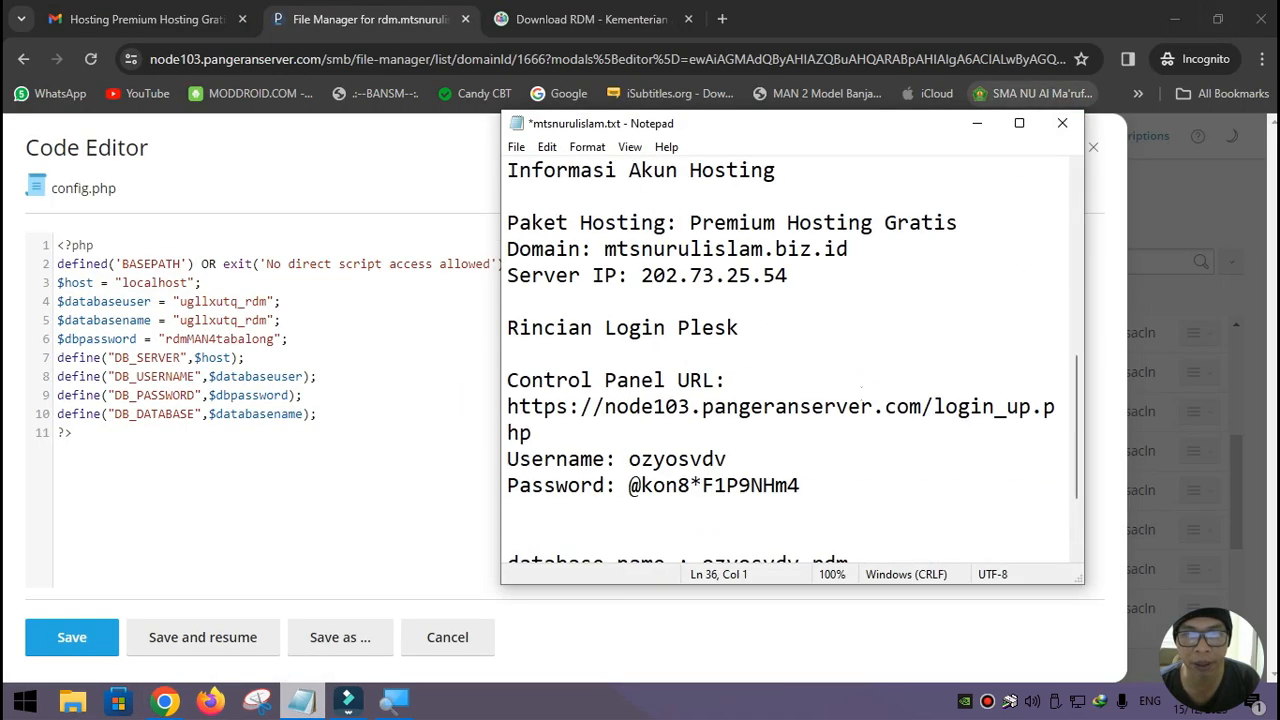
{"action": "scroll", "coordinate": [862, 392], "scroll_direction": "down", "scroll_amount": 2}
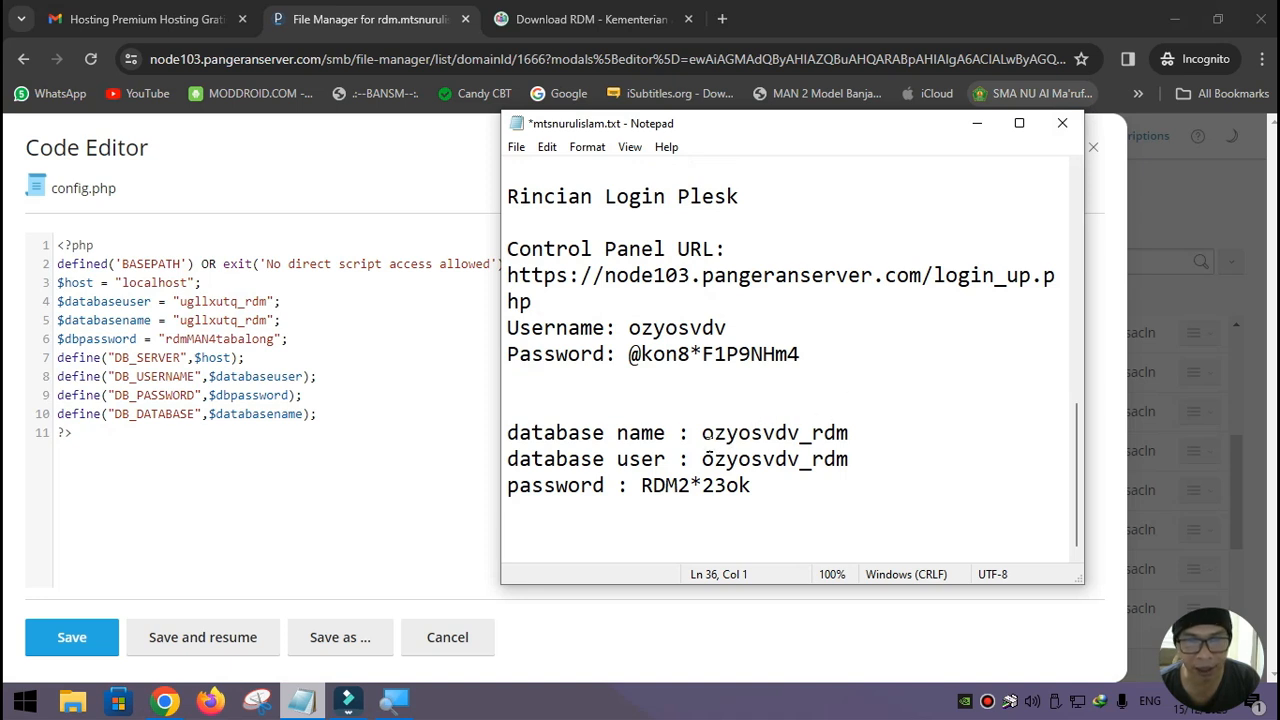
{"action": "left_click_drag", "start_coordinate": [702, 432], "coordinate": [848, 433]}
{"action": "key", "text": "ctrl+c"}
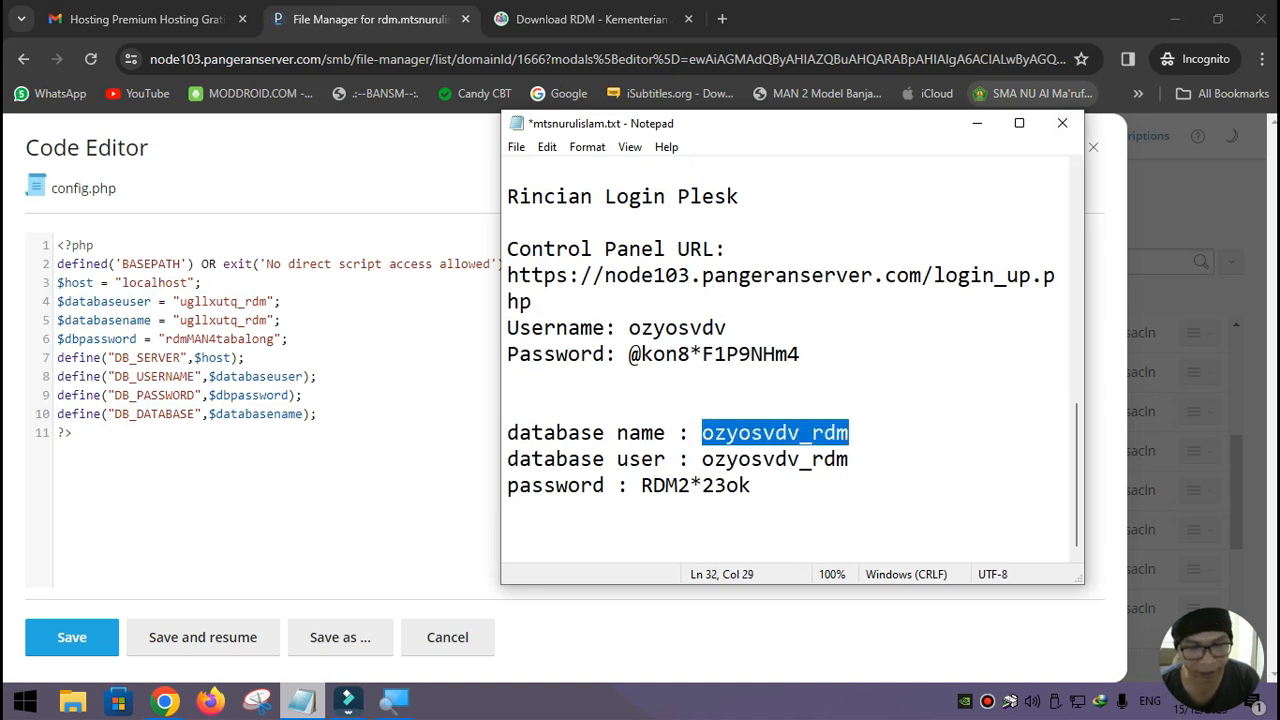
{"action": "left_click", "coordinate": [977, 123]}
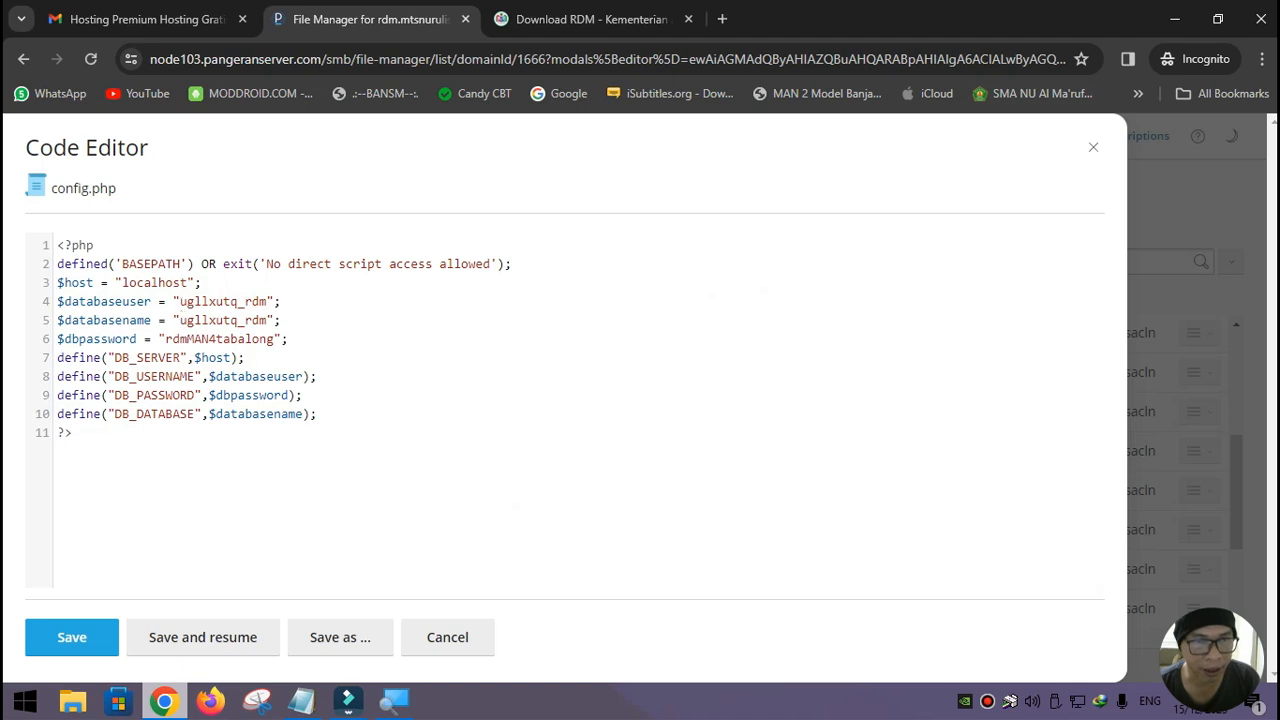
{"action": "left_click_drag", "start_coordinate": [180, 301], "coordinate": [247, 302]}
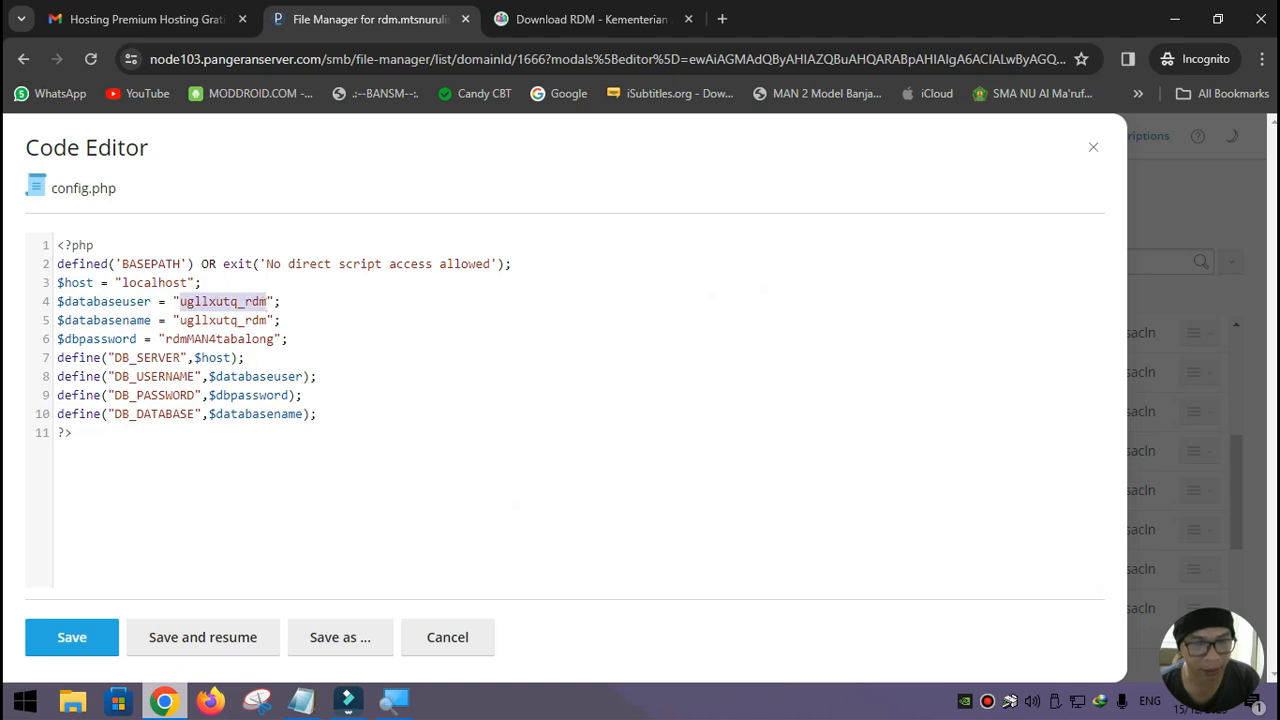
{"action": "key", "text": "ctrl+v"}
{"action": "left_click_drag", "start_coordinate": [181, 321], "coordinate": [266, 321]}
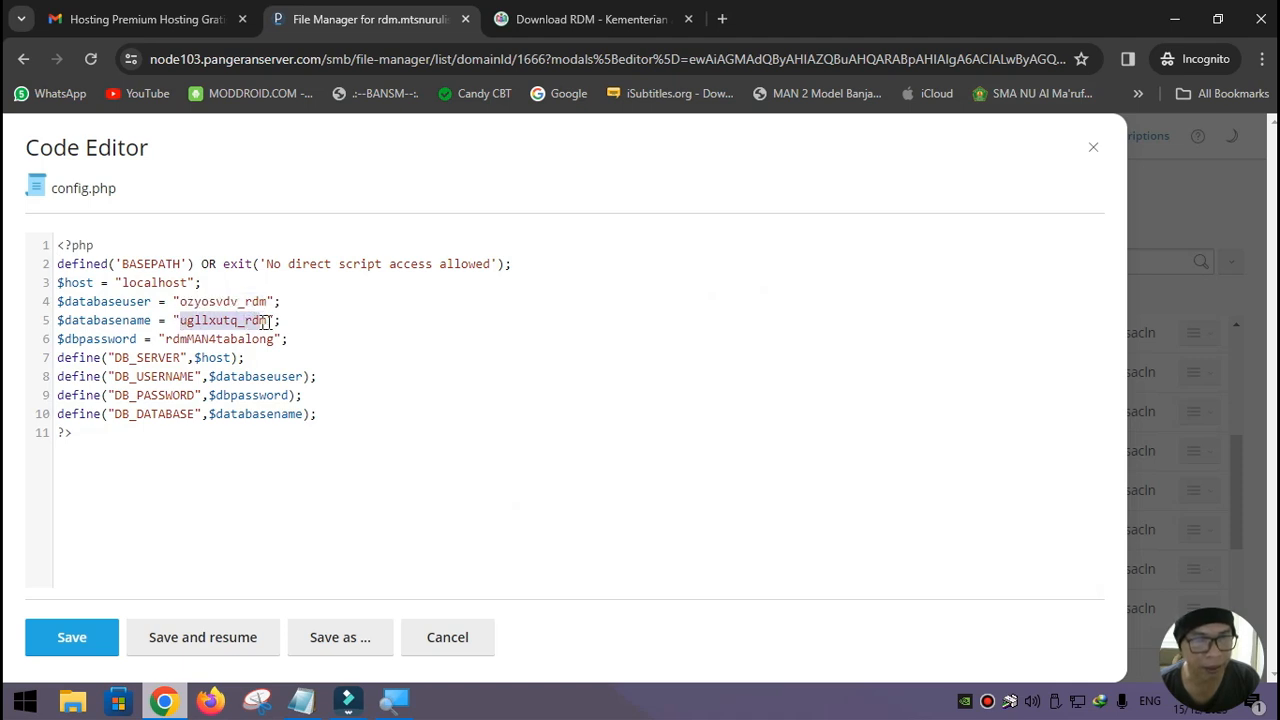
{"action": "key", "text": "ctrl+v"}
- Copy the database password from the notes into $dbpassword
{"action": "left_click", "coordinate": [301, 700]}
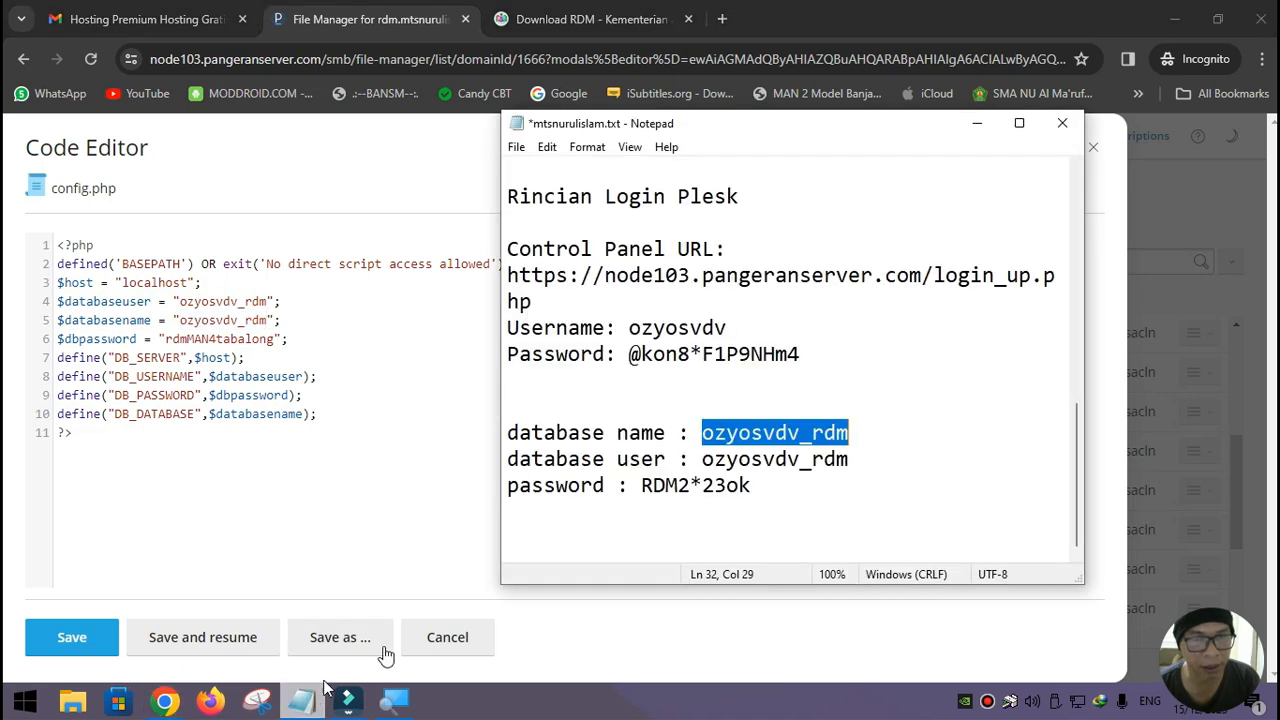
{"action": "left_click_drag", "start_coordinate": [641, 485], "coordinate": [751, 485]}
{"action": "key", "text": "ctrl+c"}
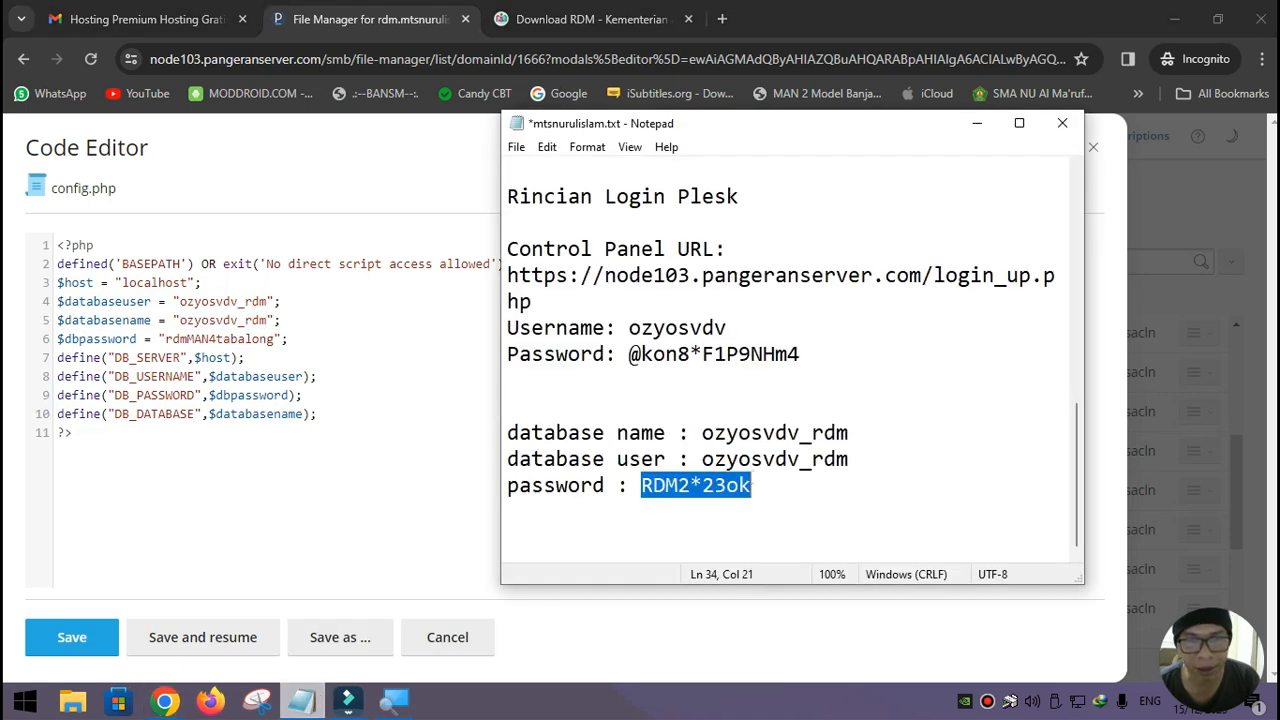
{"action": "left_click", "coordinate": [977, 123]}
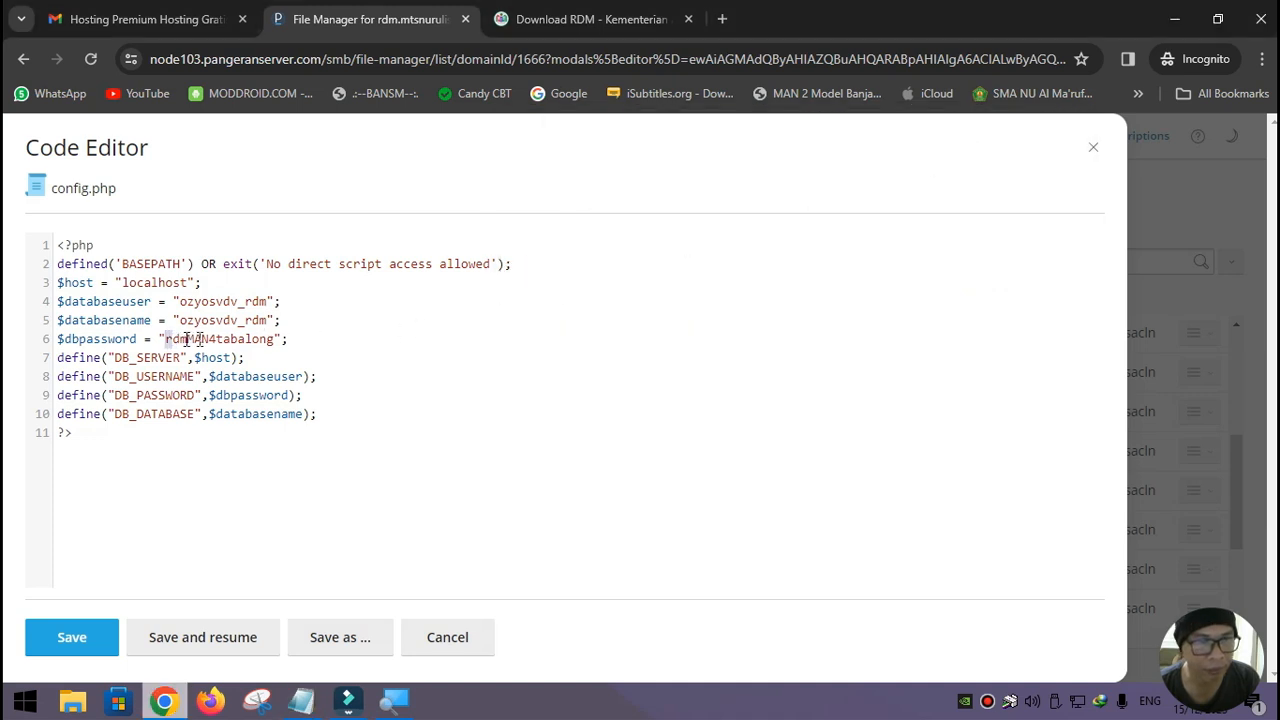
{"action": "left_click_drag", "start_coordinate": [190, 340], "coordinate": [268, 340]}
{"action": "key", "text": "ctrl+v"}
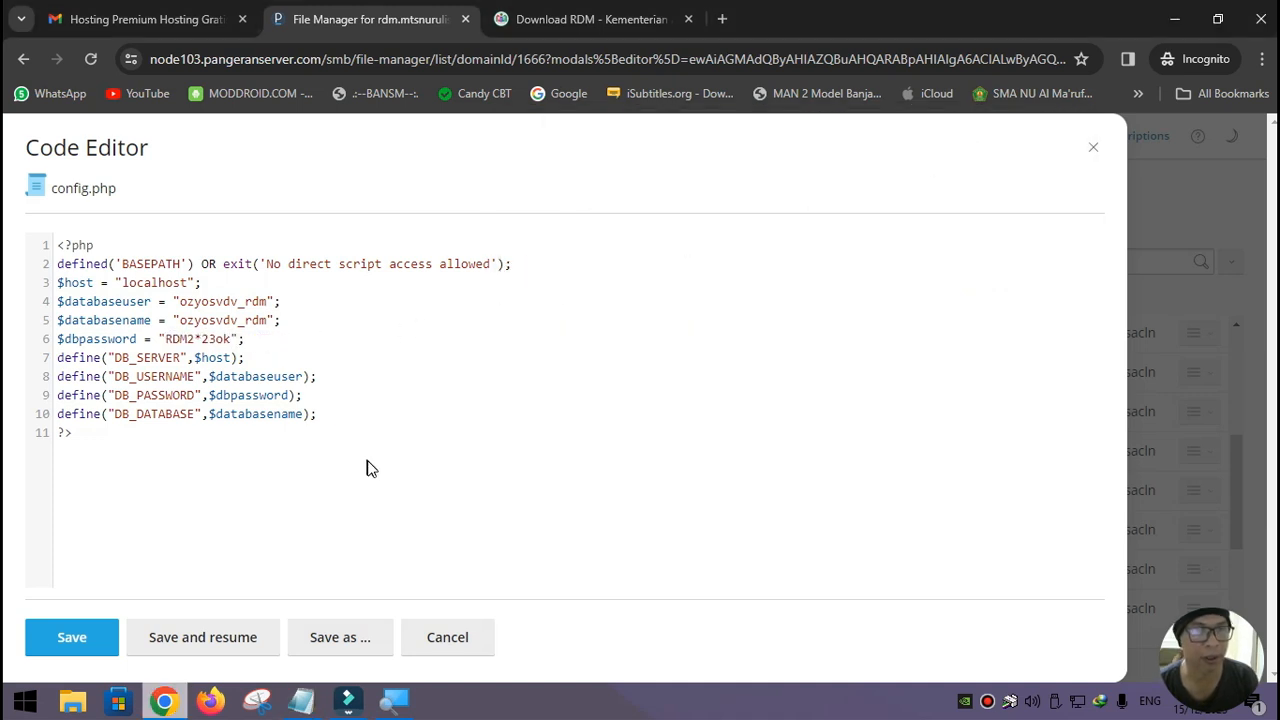
- Save the edited config.php and go to the rdm subdomain's Databases page
{"action": "left_click", "coordinate": [96, 638]}
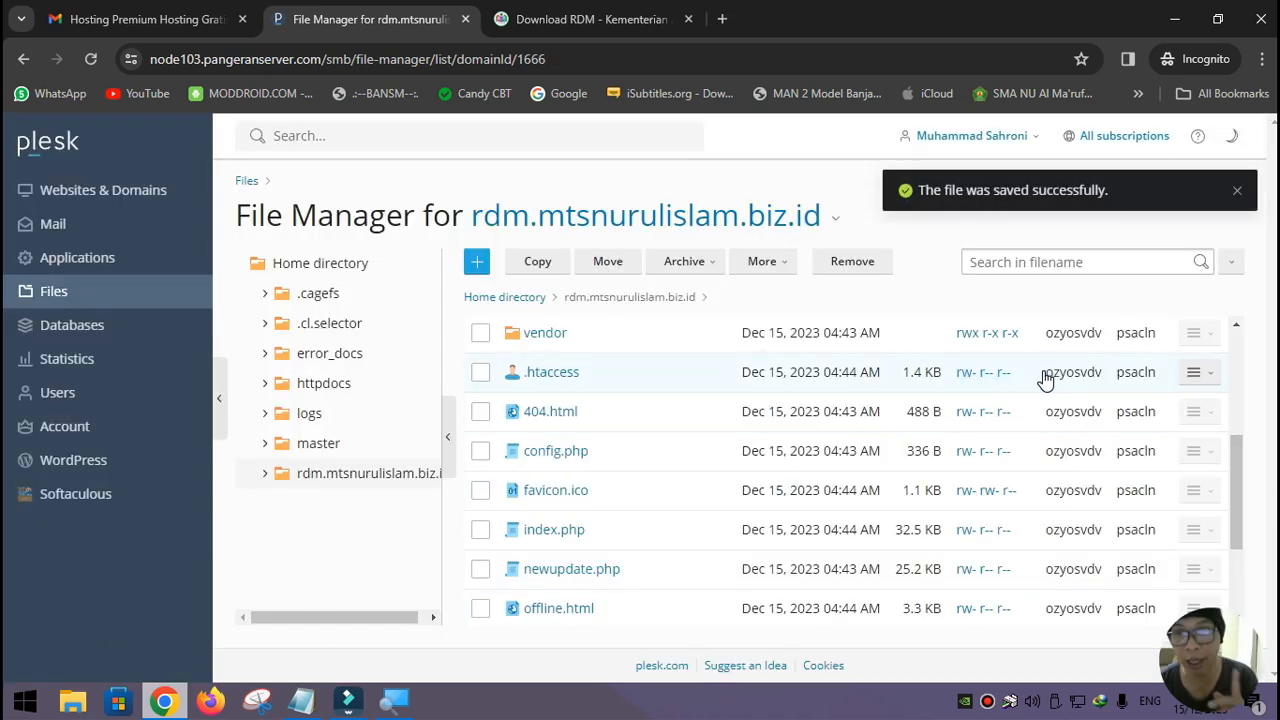
{"action": "left_click", "coordinate": [110, 200]}
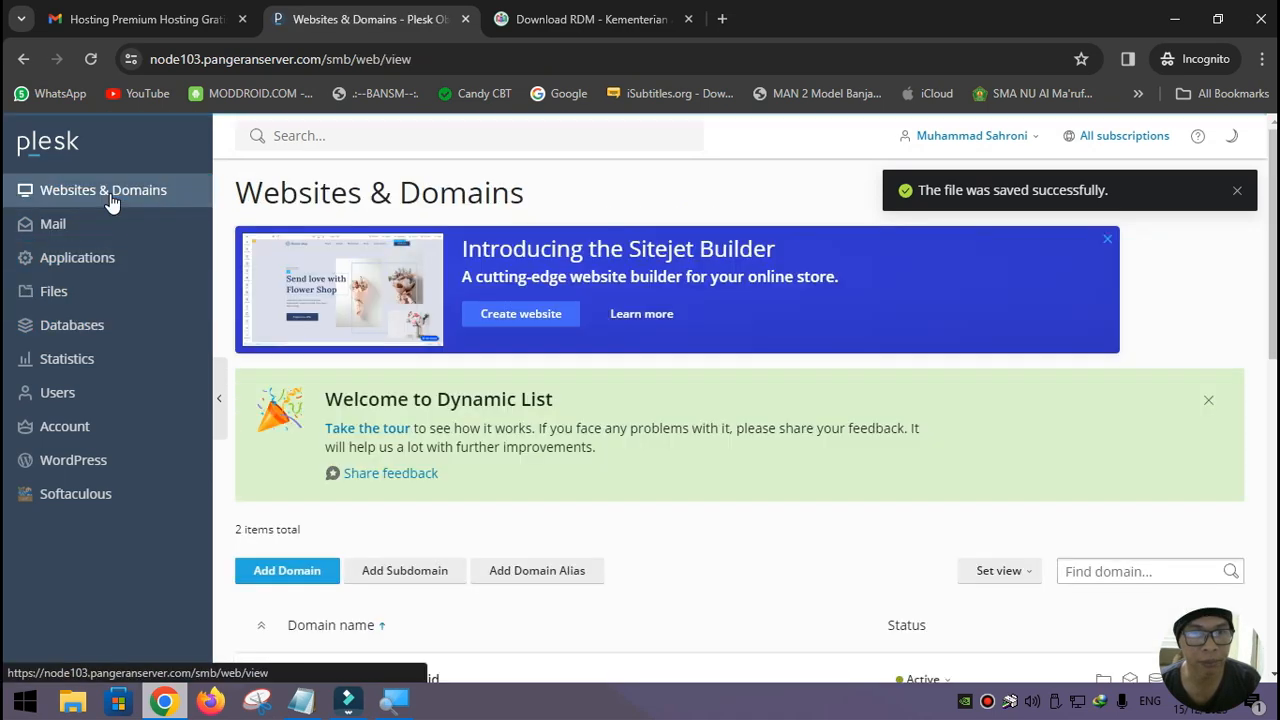
{"action": "scroll", "coordinate": [665, 515], "scroll_direction": "down", "scroll_amount": 5}
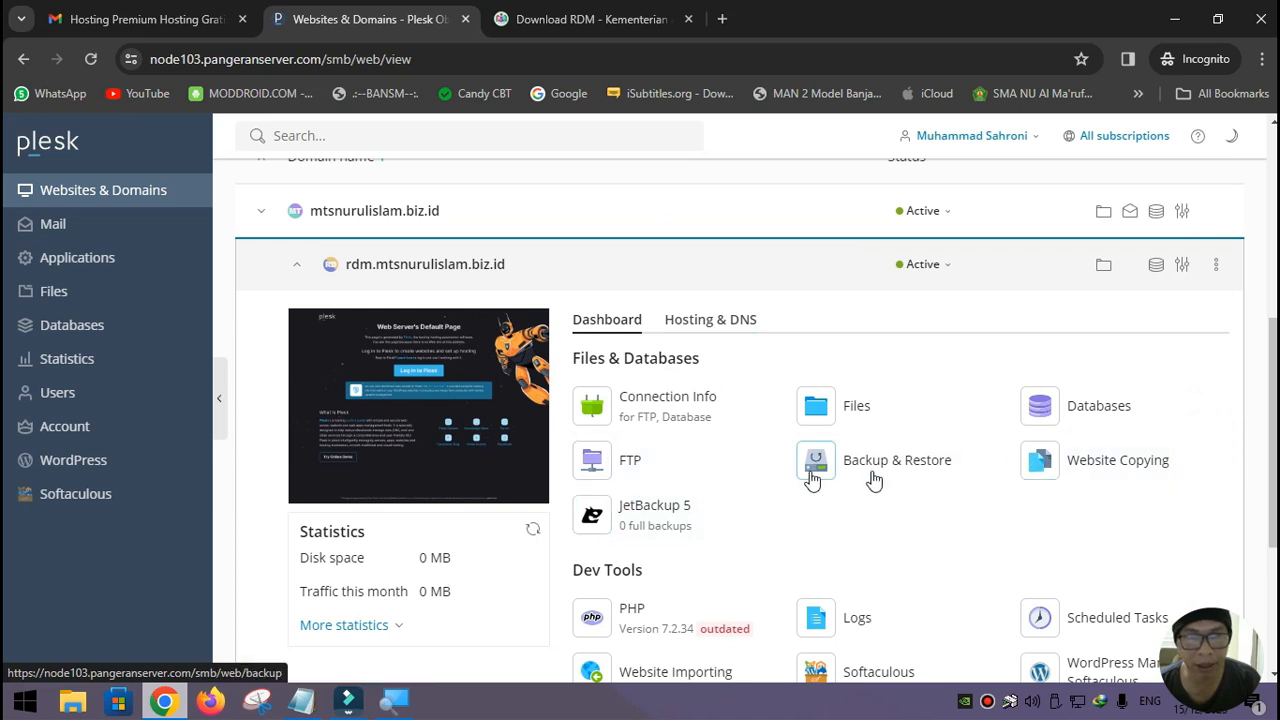
{"action": "scroll", "coordinate": [1060, 430], "scroll_direction": "down", "scroll_amount": 1}
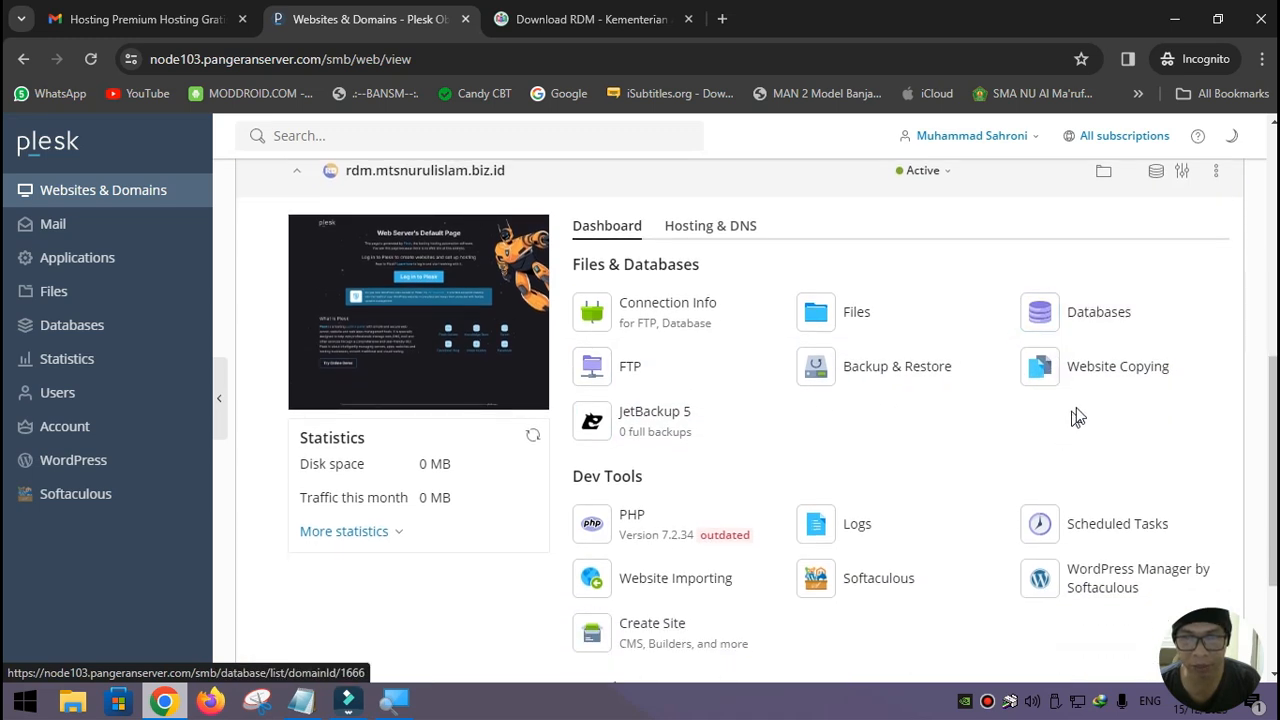
{"action": "left_click", "coordinate": [1080, 316]}
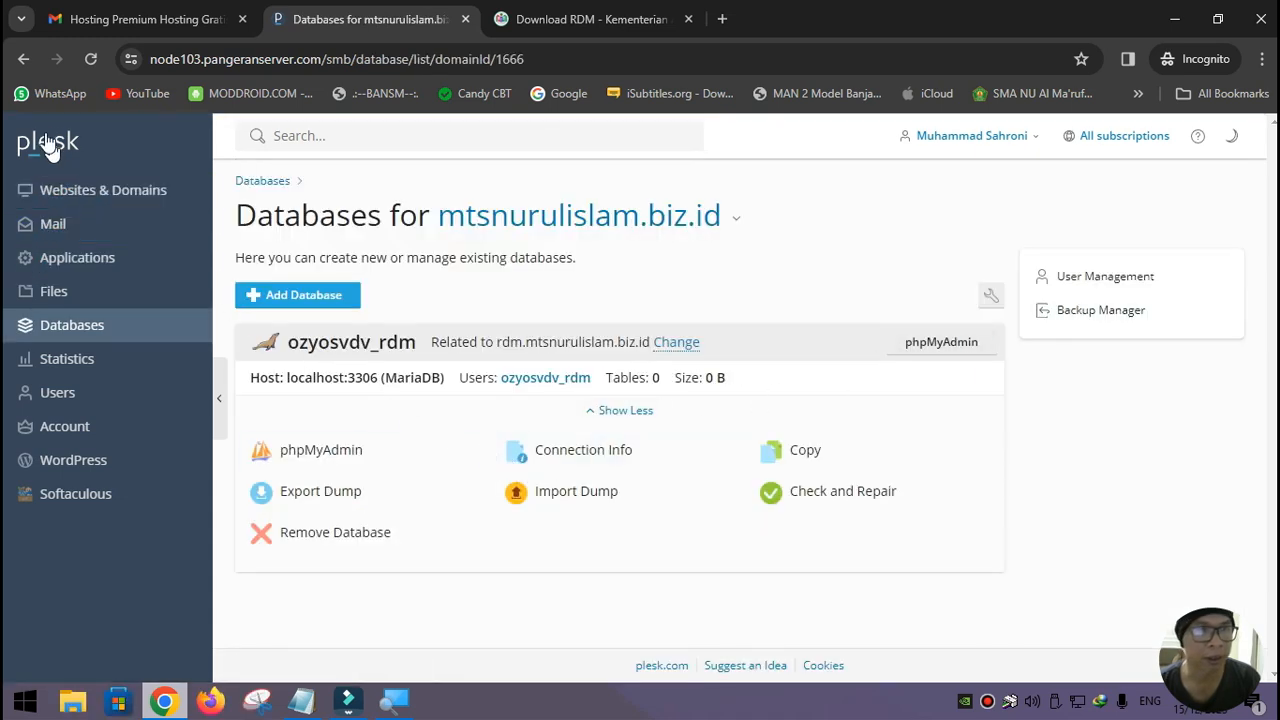
- Return to Websites & Domains and reopen Databases under the rdm subdomain
{"action": "left_click", "coordinate": [22, 60]}
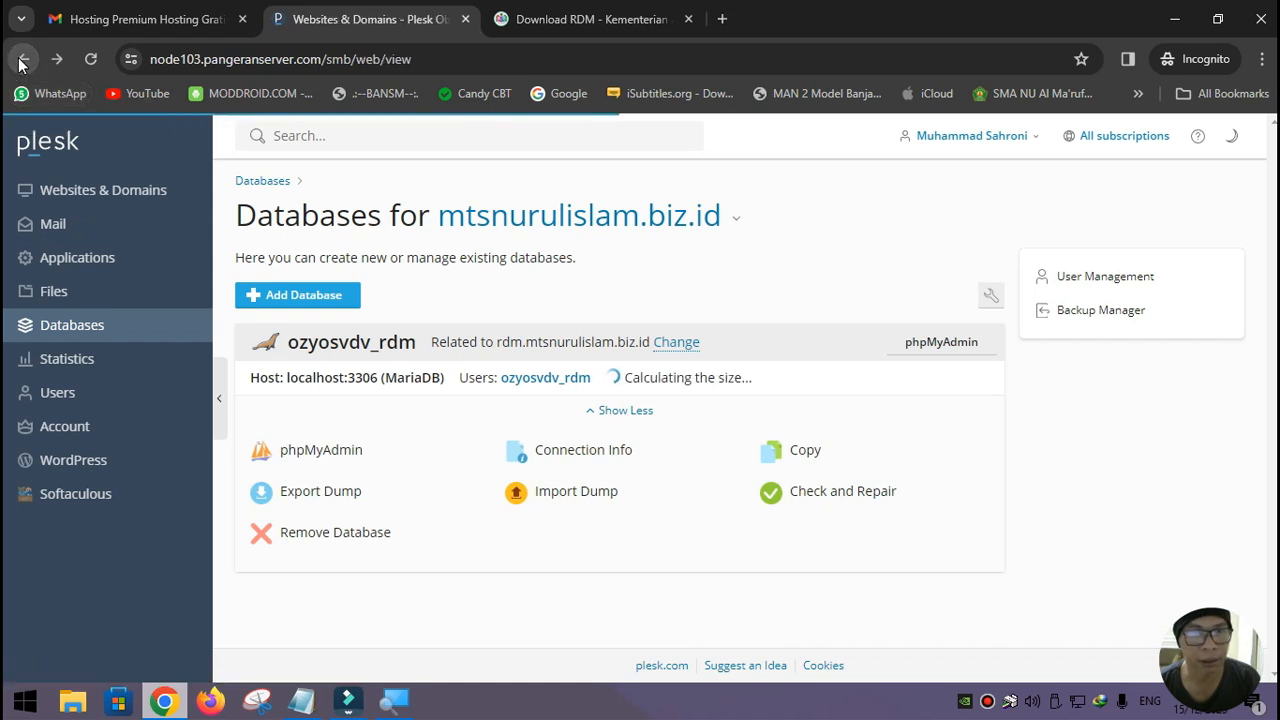
{"action": "left_click", "coordinate": [130, 193]}
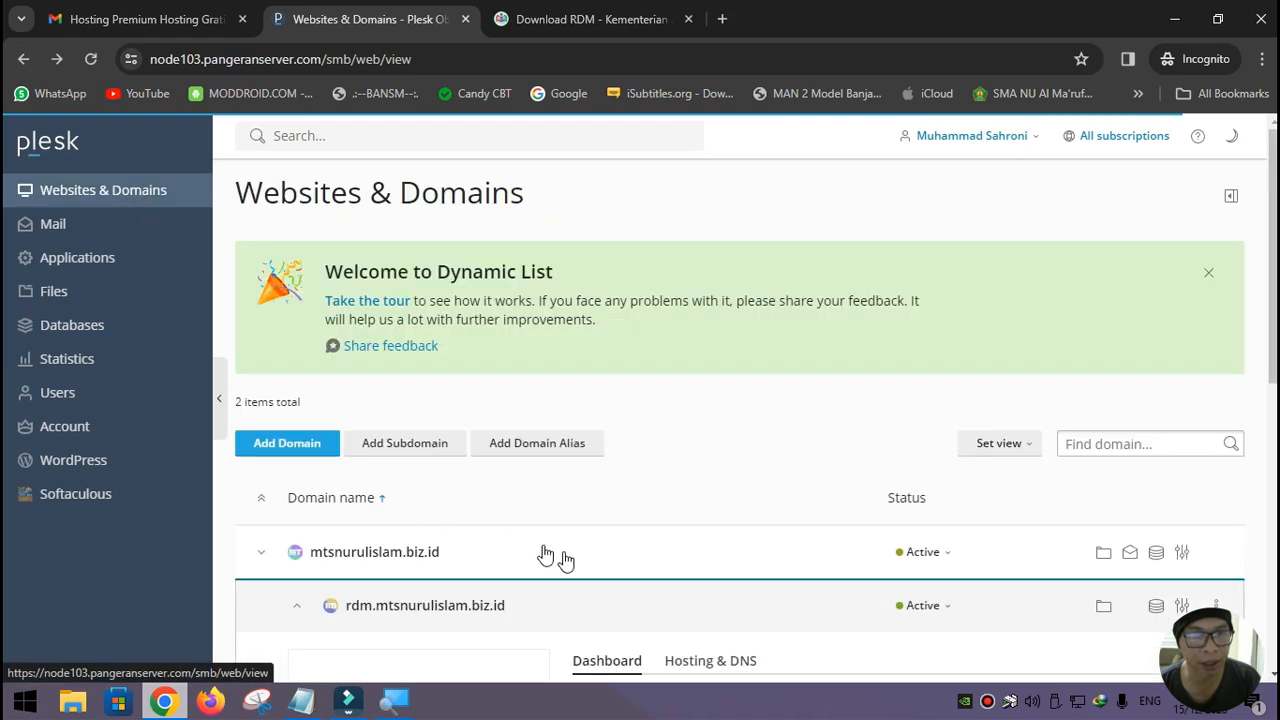
{"action": "scroll", "coordinate": [500, 535], "scroll_direction": "down", "scroll_amount": 2}
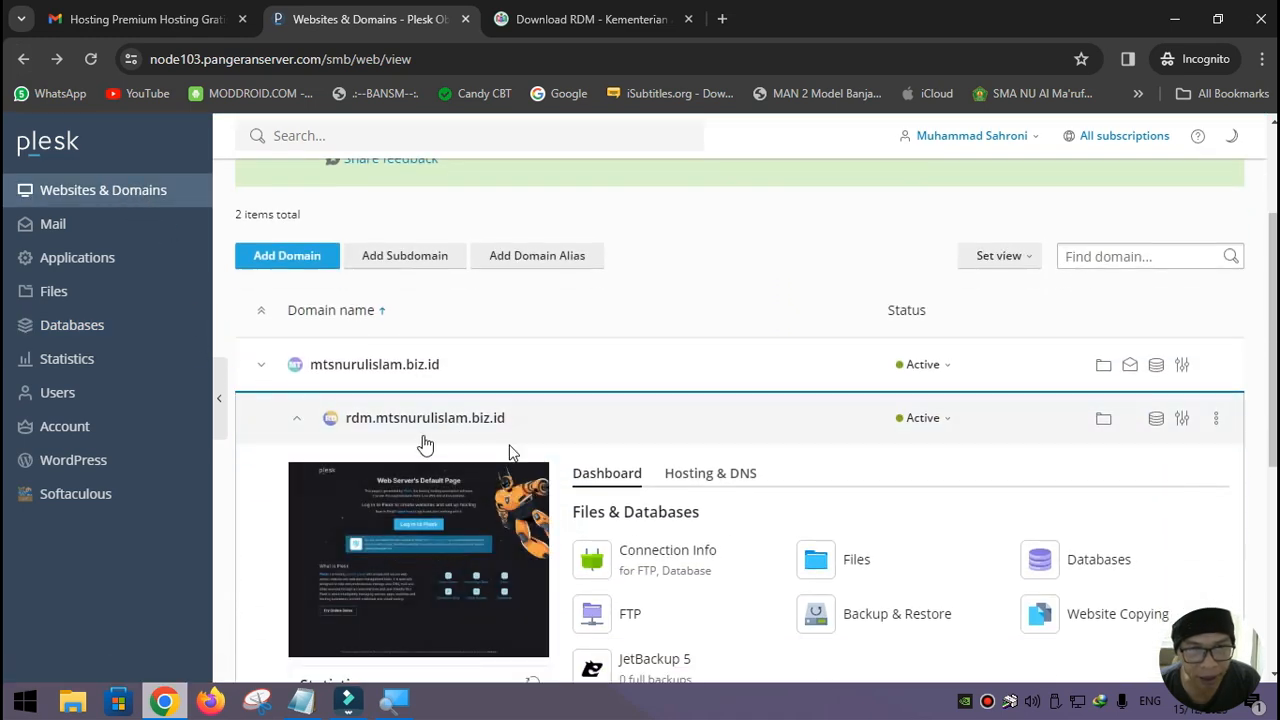
{"action": "scroll", "coordinate": [871, 506], "scroll_direction": "down", "scroll_amount": 2}
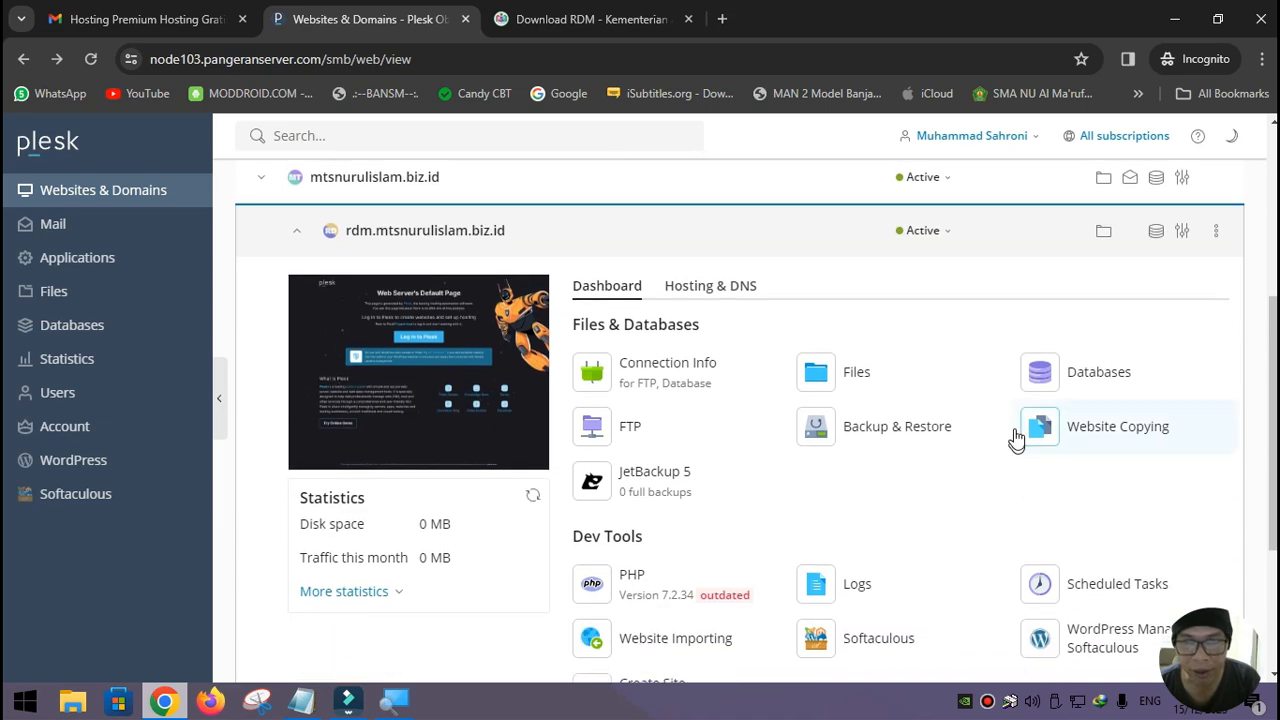
{"action": "scroll", "coordinate": [838, 426], "scroll_direction": "up", "scroll_amount": 2}
{"action": "scroll", "coordinate": [1094, 600], "scroll_direction": "down", "scroll_amount": 1}
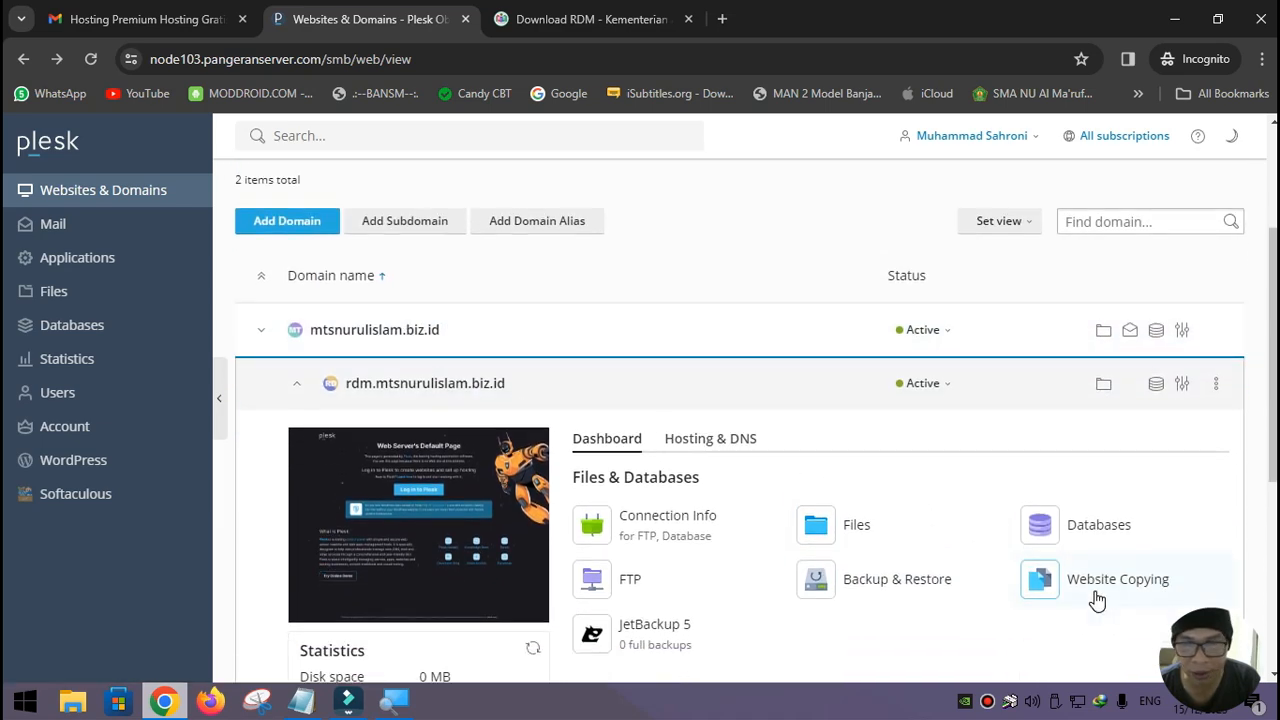
{"action": "left_click", "coordinate": [1095, 478]}
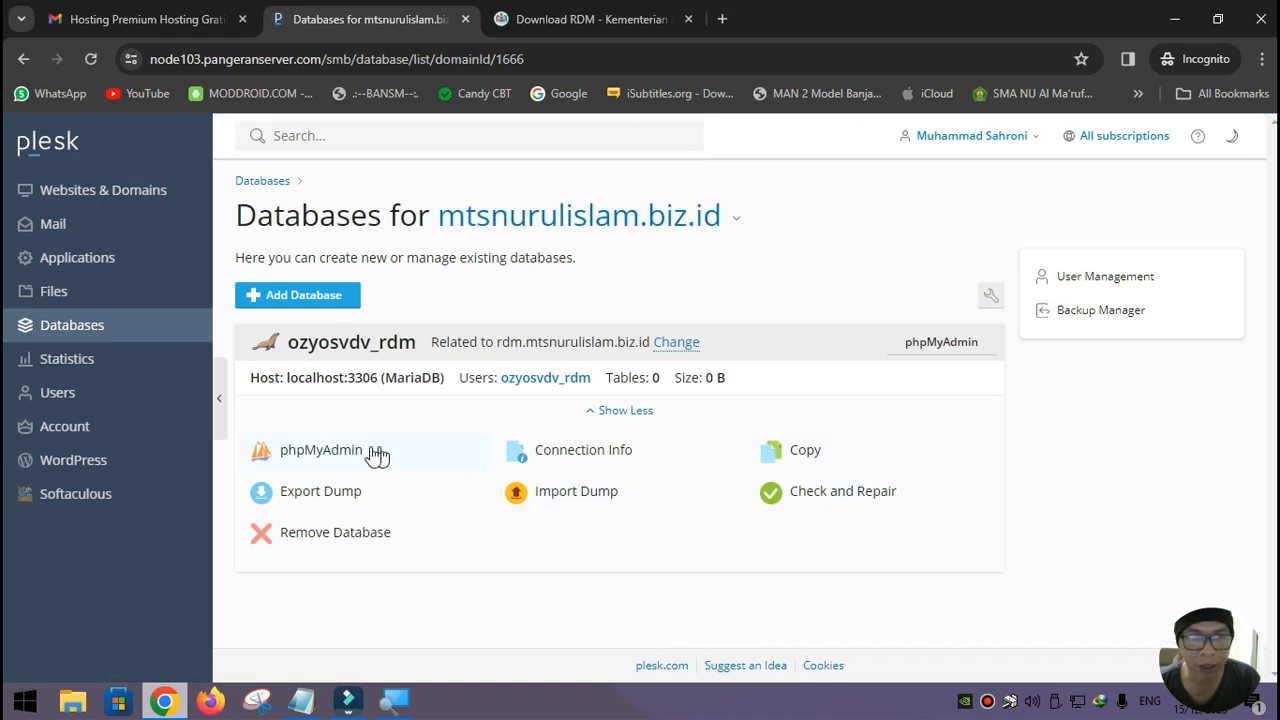
- Open the empty rdm database in phpMyAdmin and show its Import page, leaving no file chosen
{"action": "left_click", "coordinate": [331, 452]}
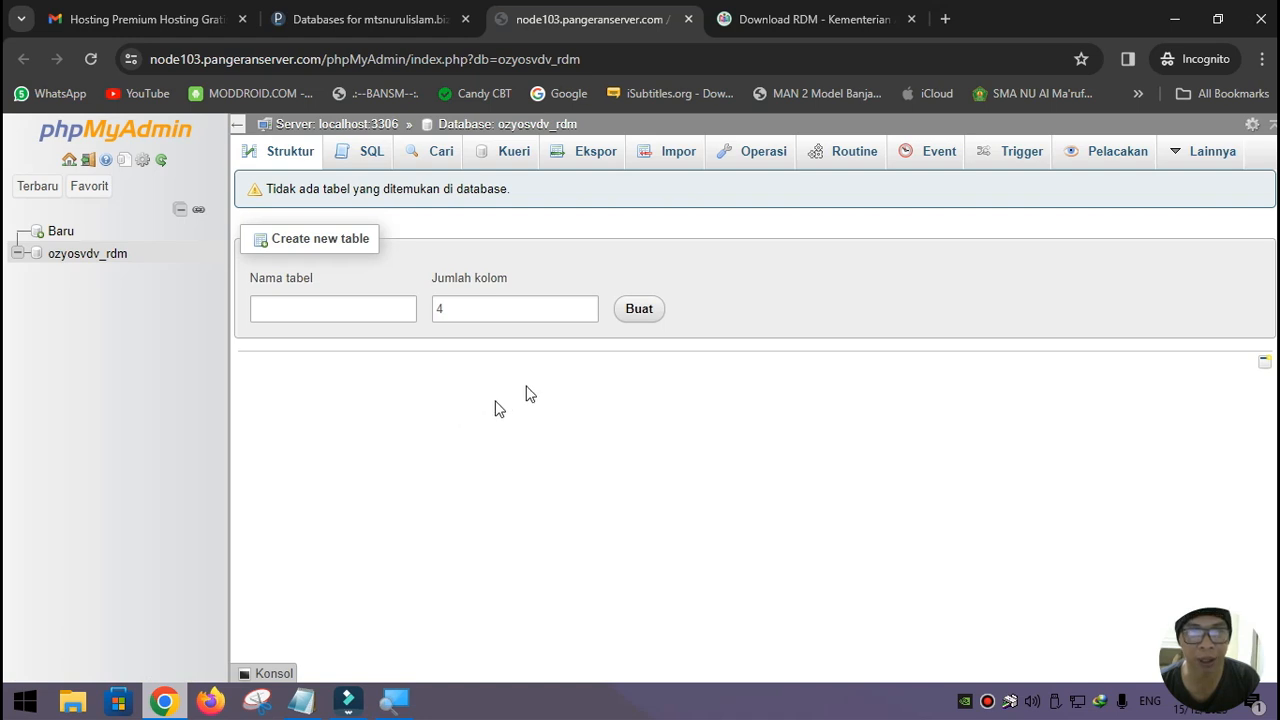
{"action": "left_click", "coordinate": [103, 263]}
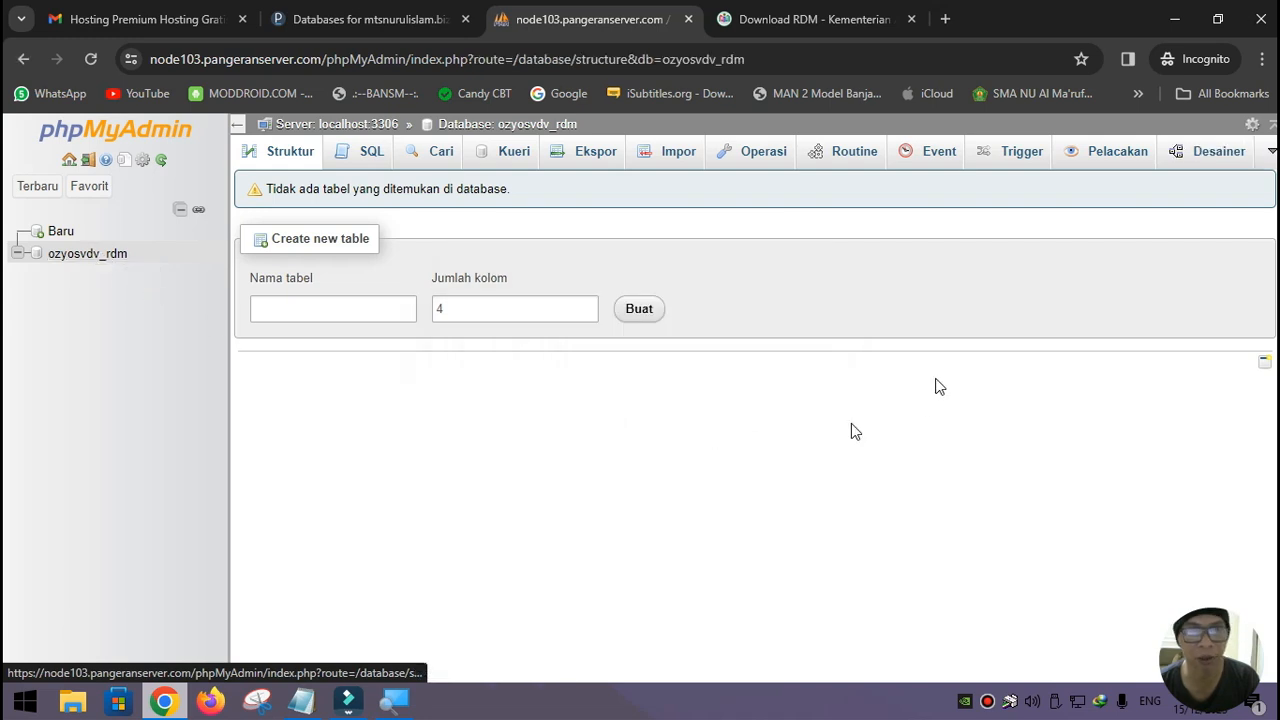
{"action": "left_click", "coordinate": [672, 160]}
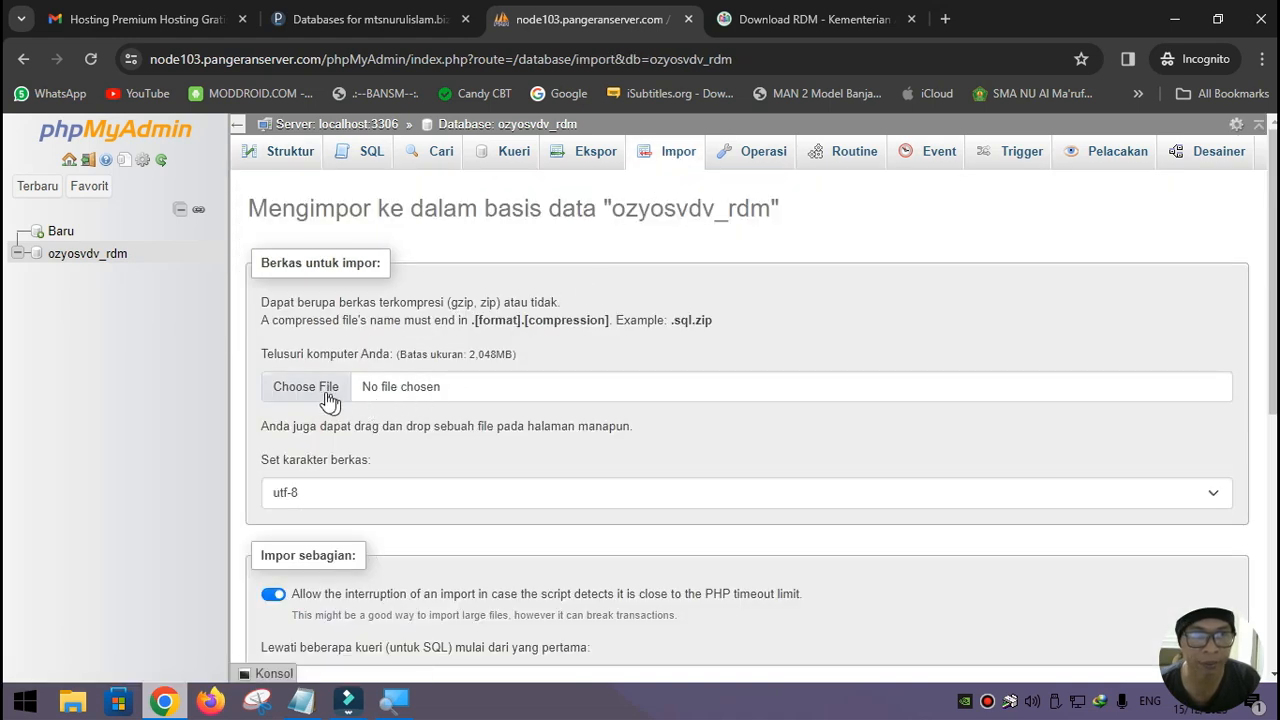
{"action": "left_click", "coordinate": [325, 390]}
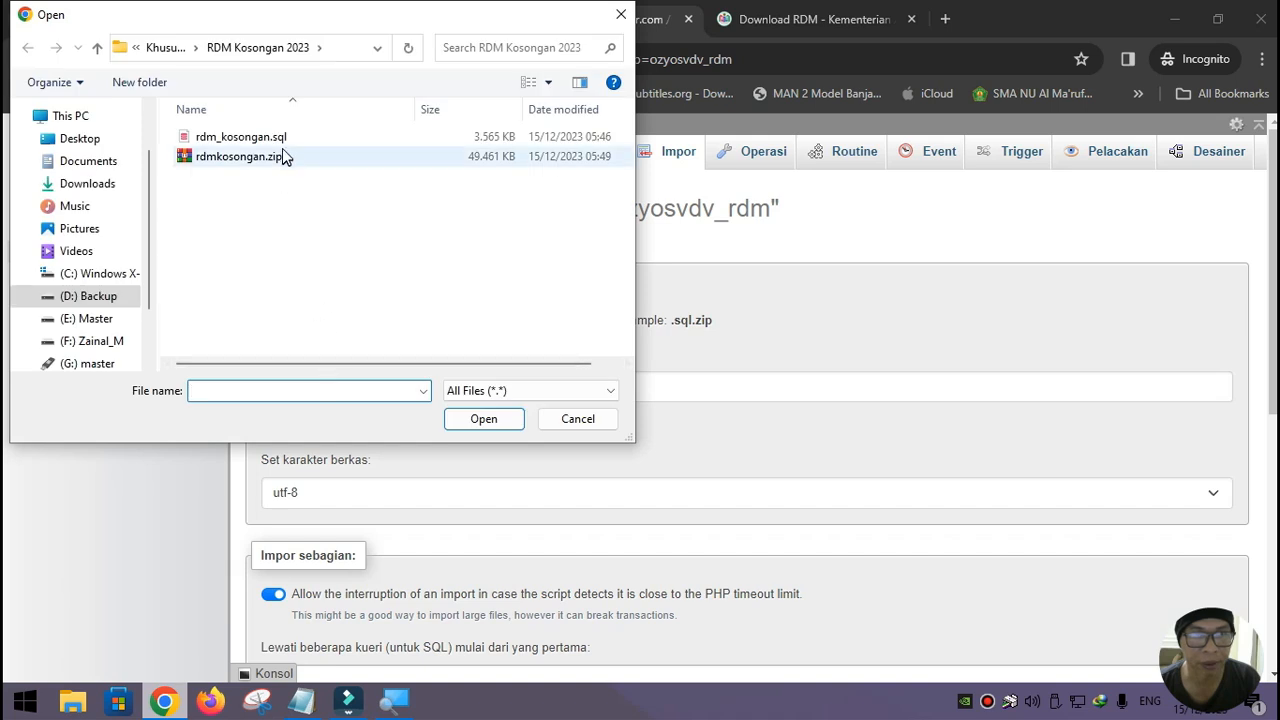
{"action": "left_click", "coordinate": [572, 416]}
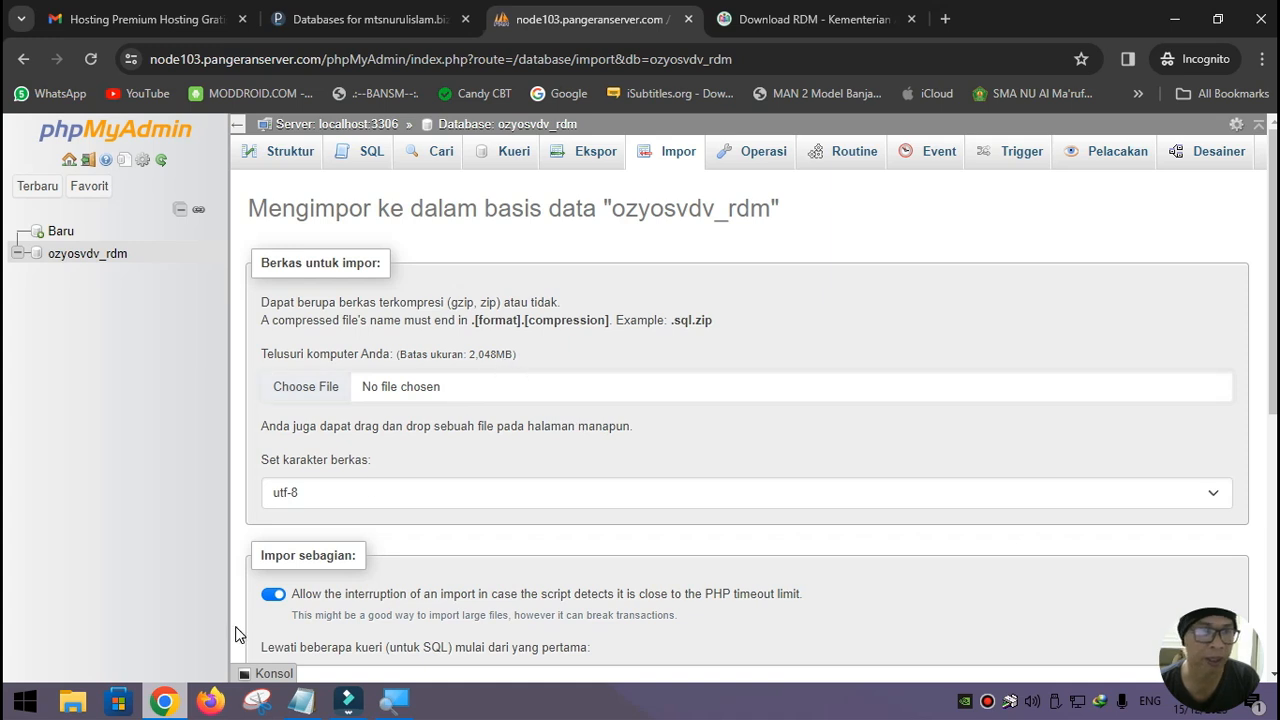
- Open the D:\Backup\Khusus RDM 2023\RDM Kosongan 2023 folder in File Explorer
{"action": "left_click", "coordinate": [77, 701]}
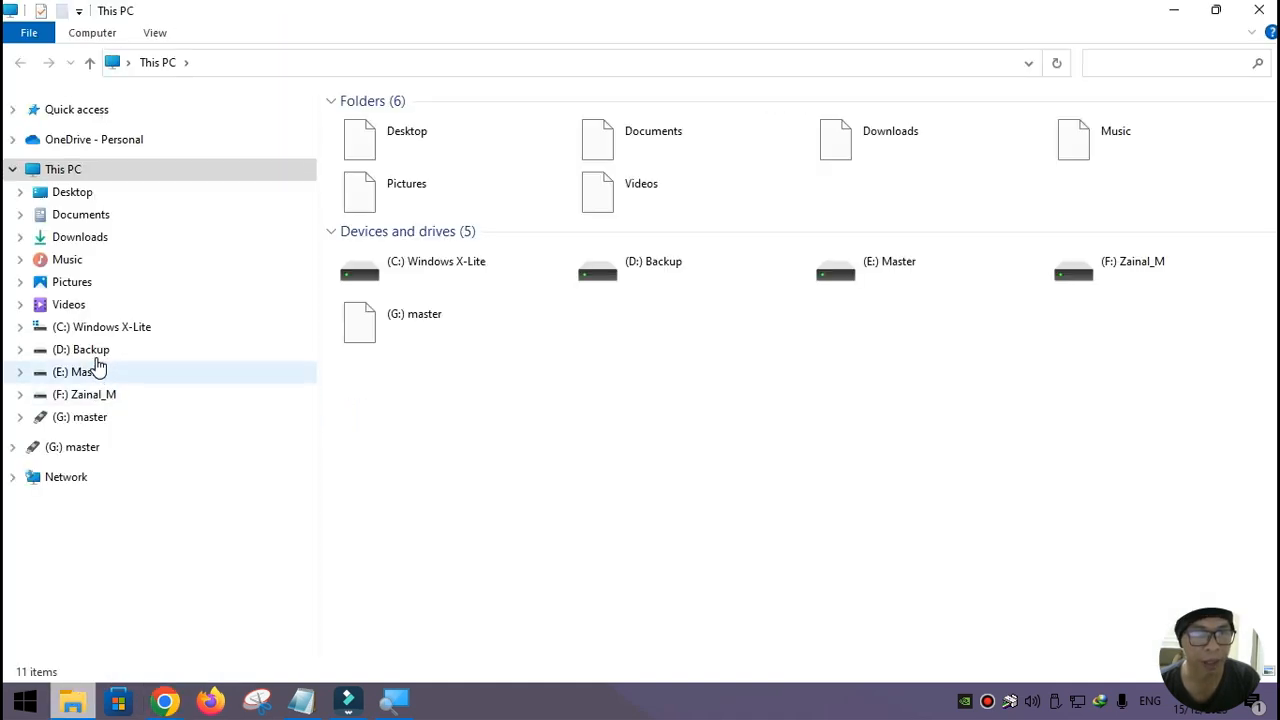
{"action": "left_click", "coordinate": [98, 356]}
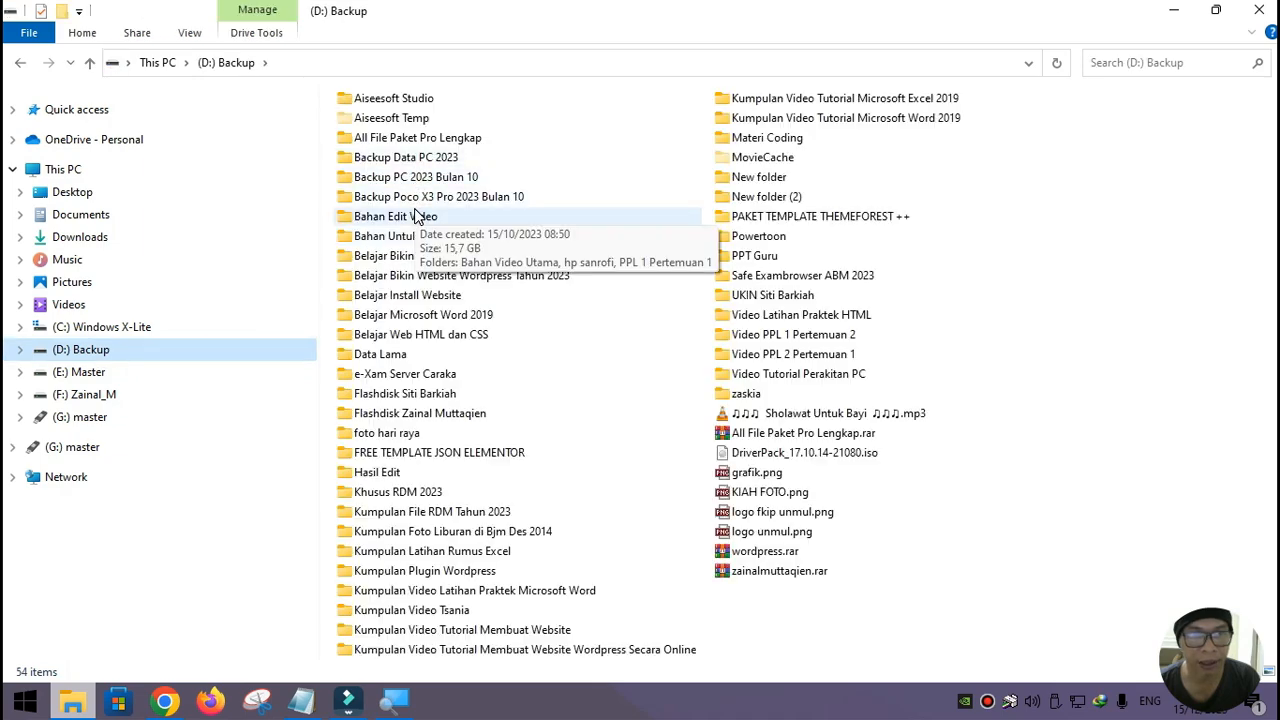
{"action": "left_click", "coordinate": [410, 495]}
{"action": "double_click", "coordinate": [410, 493]}
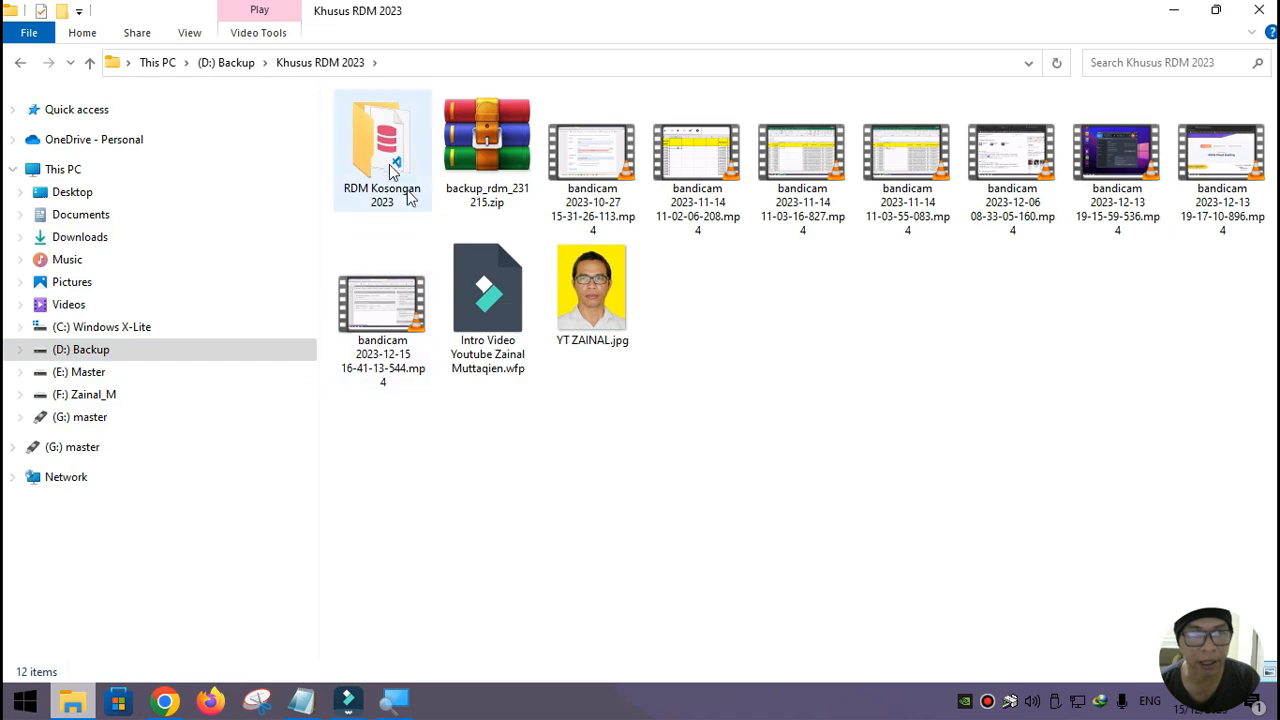
{"action": "double_click", "coordinate": [418, 208]}
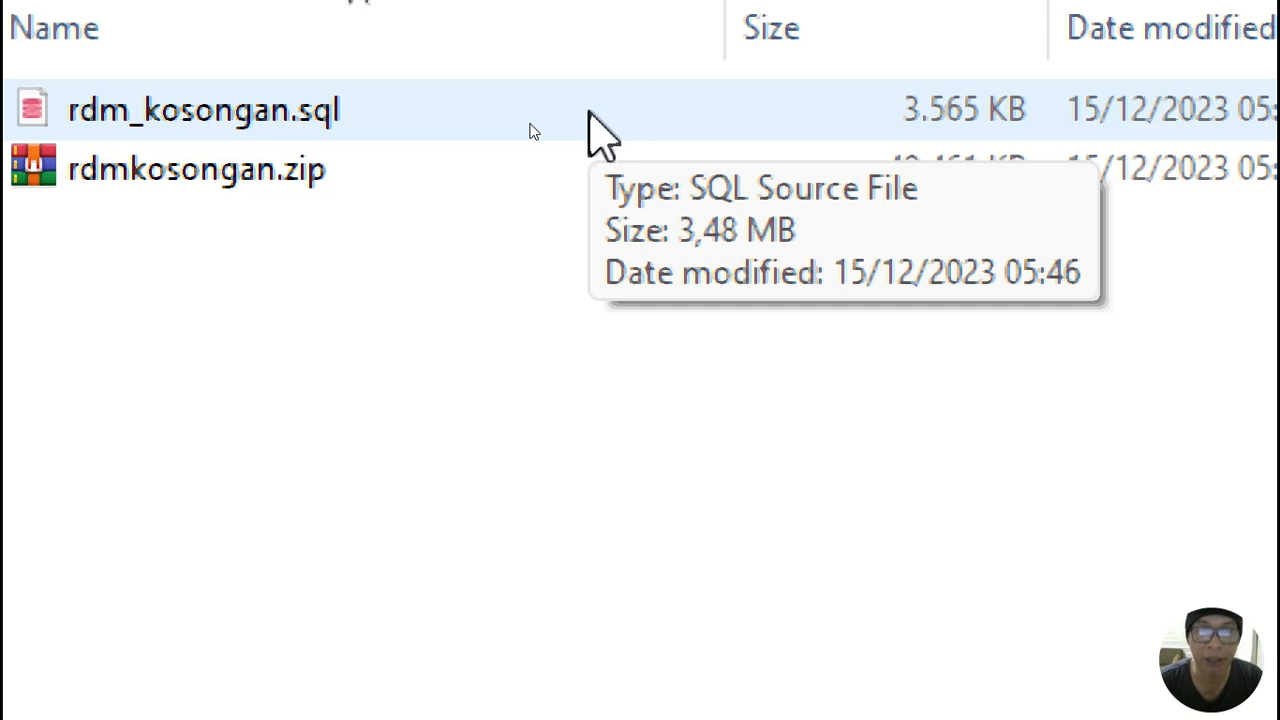
- Archive rdm_kosongan.sql as a ZIP file named rdm_kosongan.sql.zip
{"action": "left_click", "coordinate": [261, 117]}
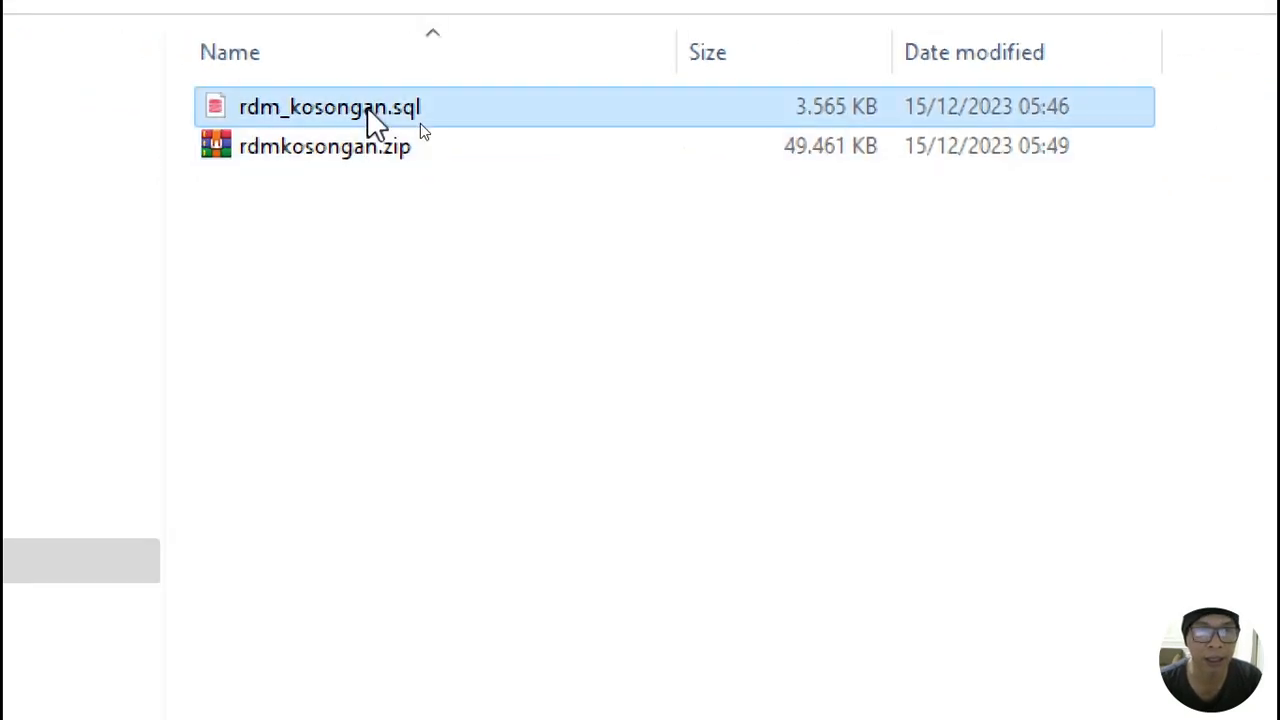
{"action": "right_click", "coordinate": [367, 107]}
{"action": "left_click", "coordinate": [545, 398]}
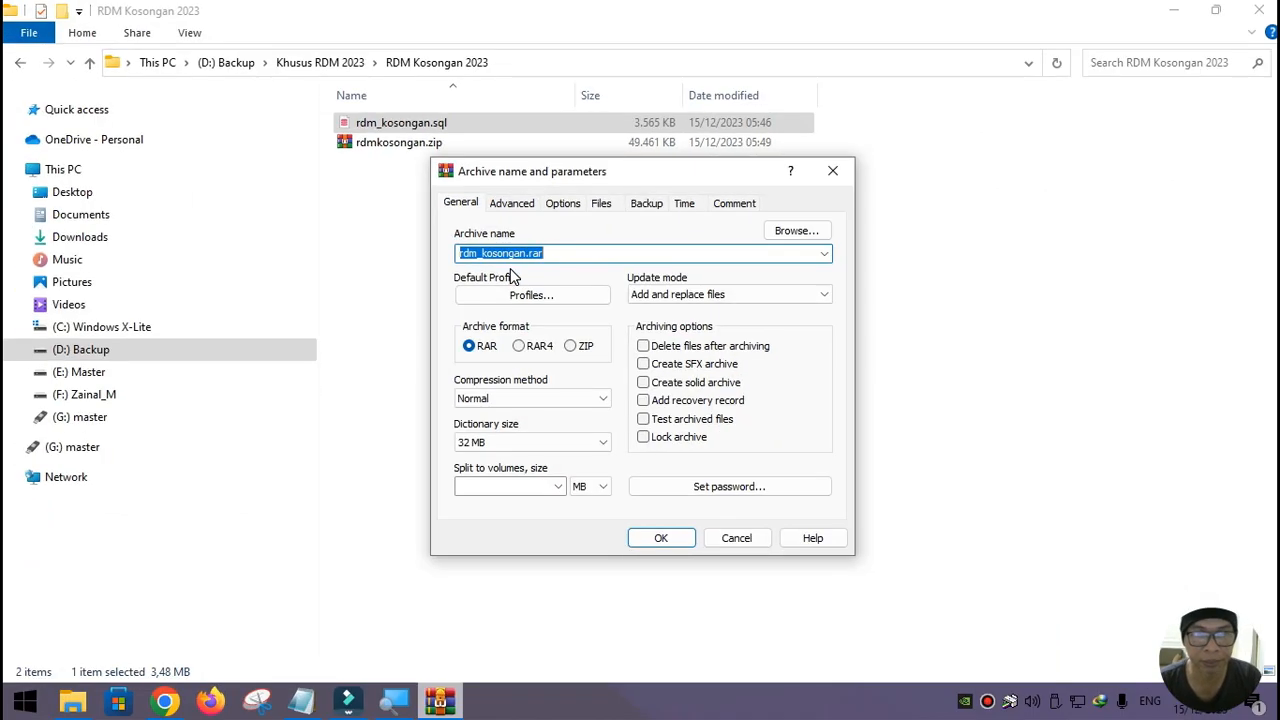
{"action": "left_click", "coordinate": [570, 345]}
{"action": "left_click", "coordinate": [527, 253]}
{"action": "left_click", "coordinate": [527, 253]}
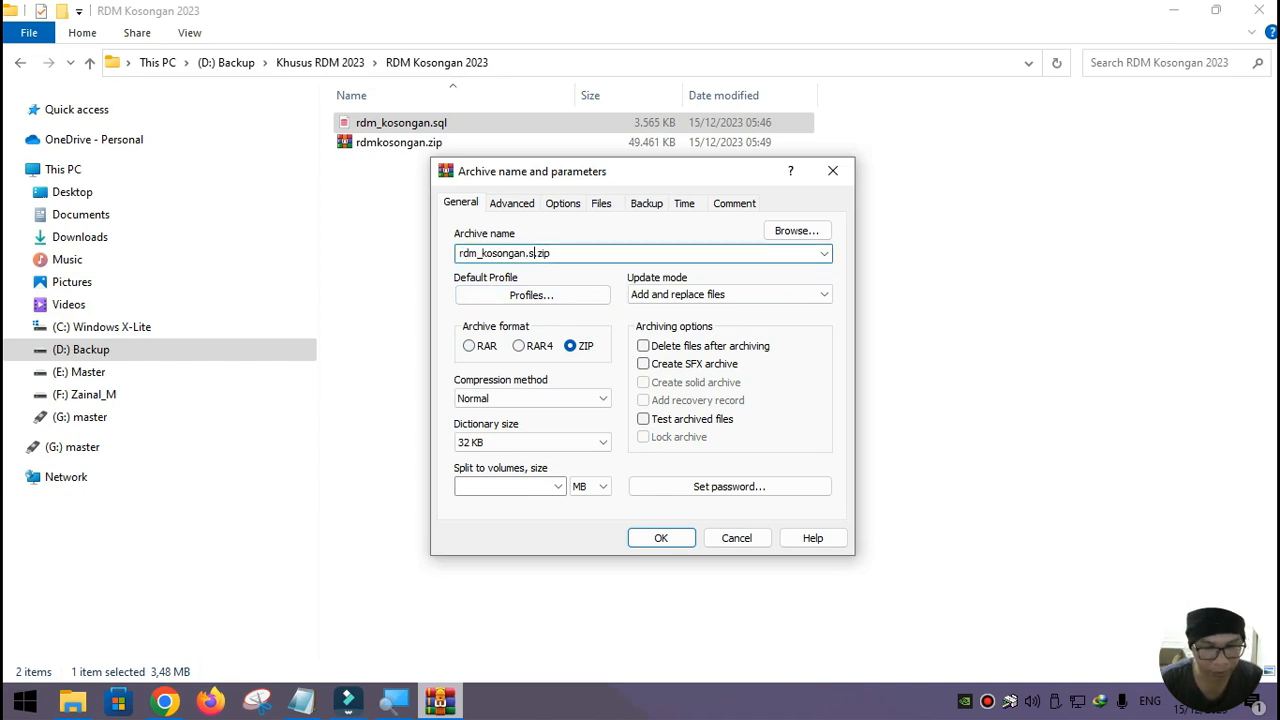
{"action": "type", "text": ".sql"}
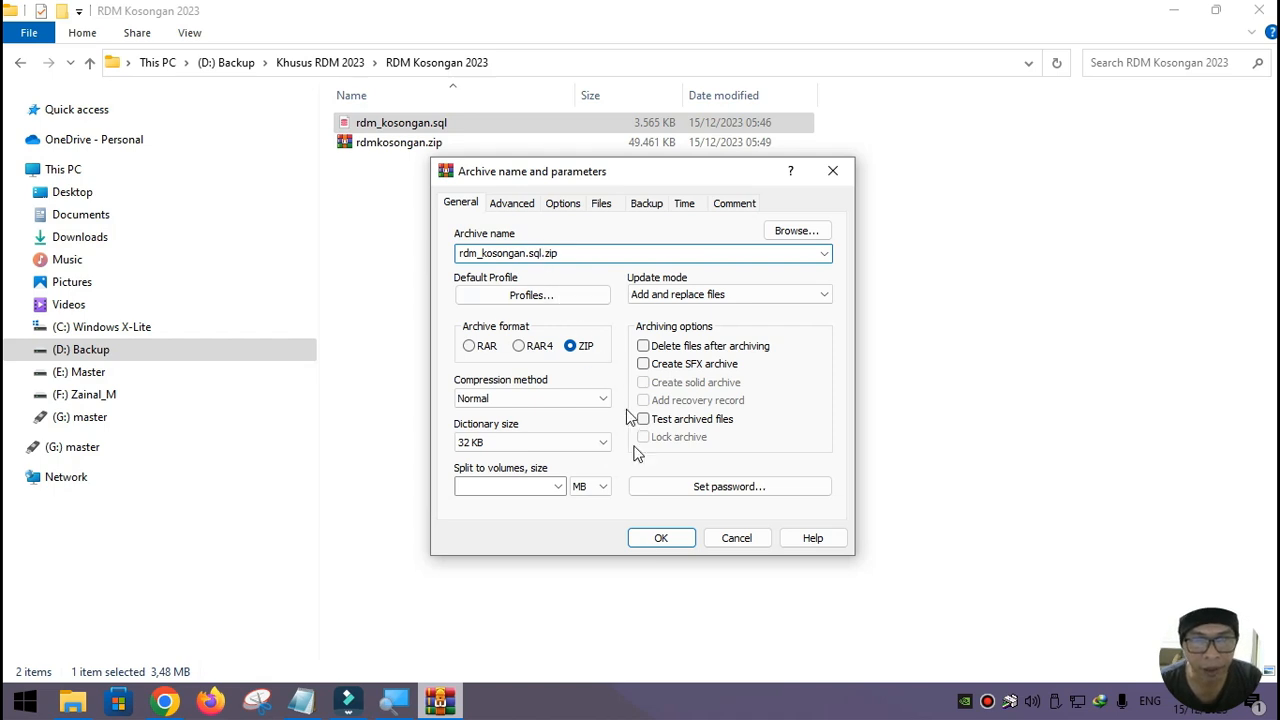
{"action": "left_click", "coordinate": [661, 538]}
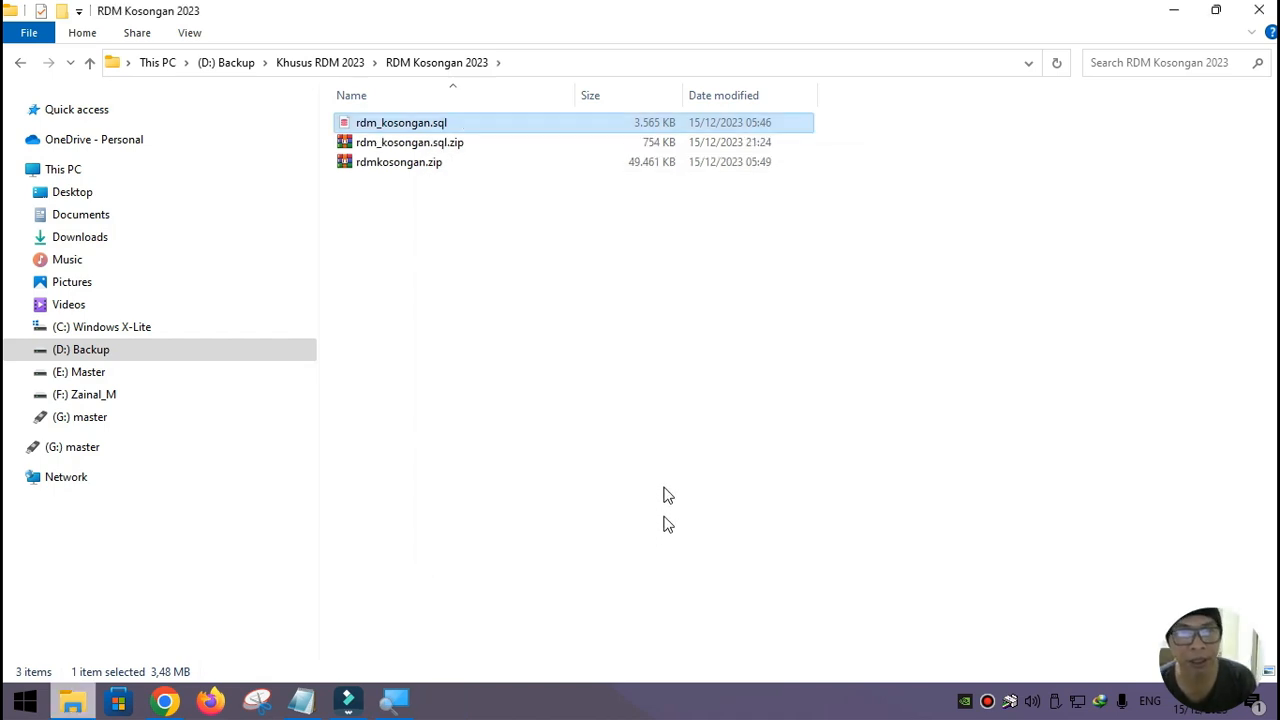
{"action": "left_click", "coordinate": [430, 146]}
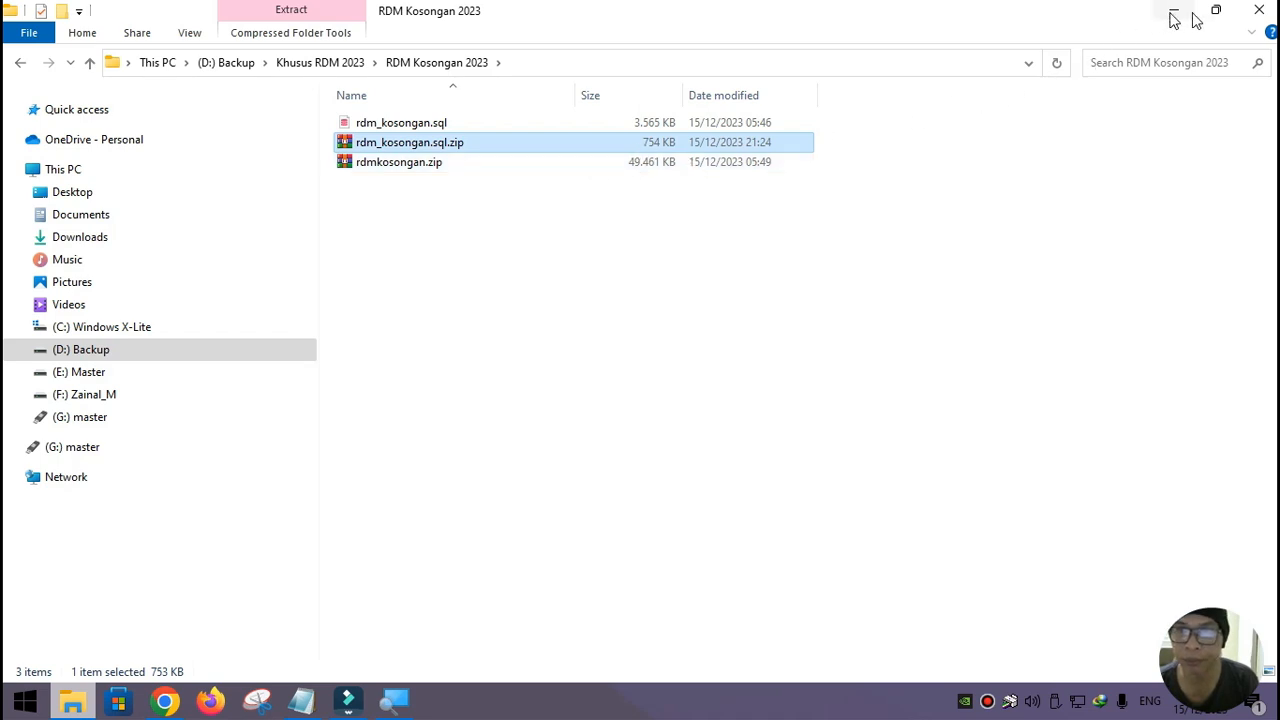
- Import rdm_kosongan.sql.zip into the rdm database in SQL format
{"action": "left_click", "coordinate": [1259, 10]}
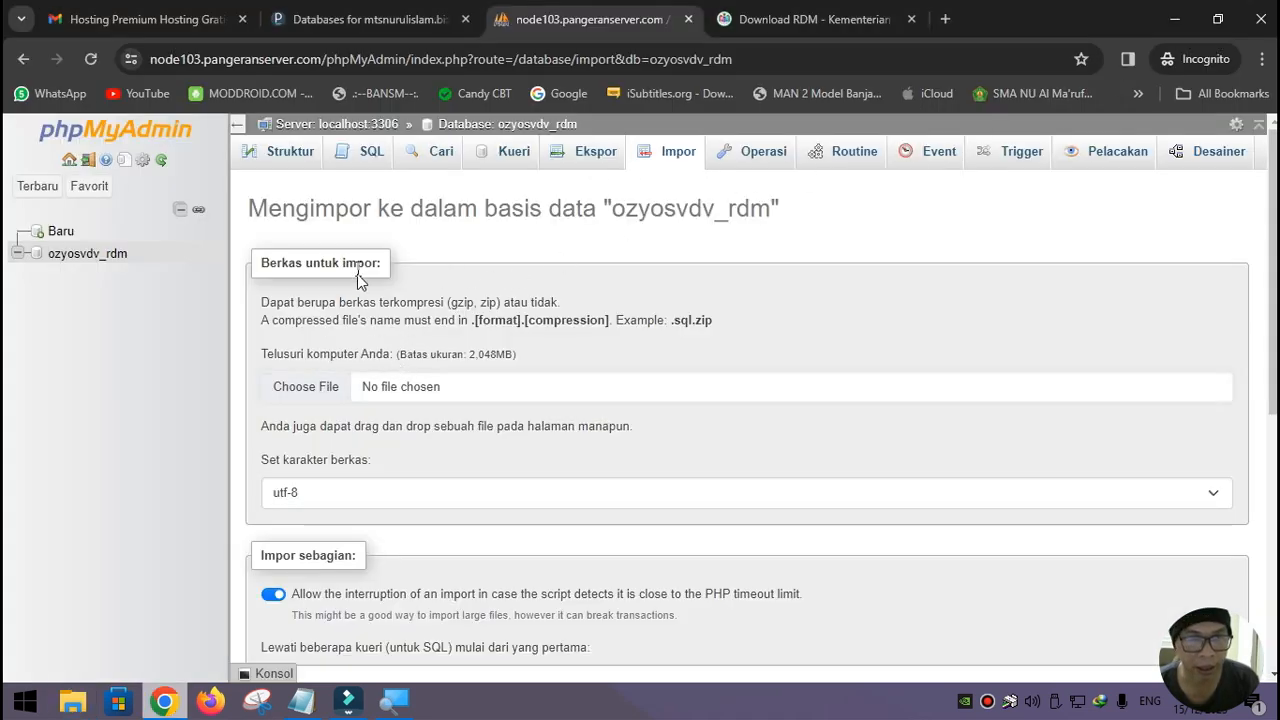
{"action": "left_click", "coordinate": [330, 390]}
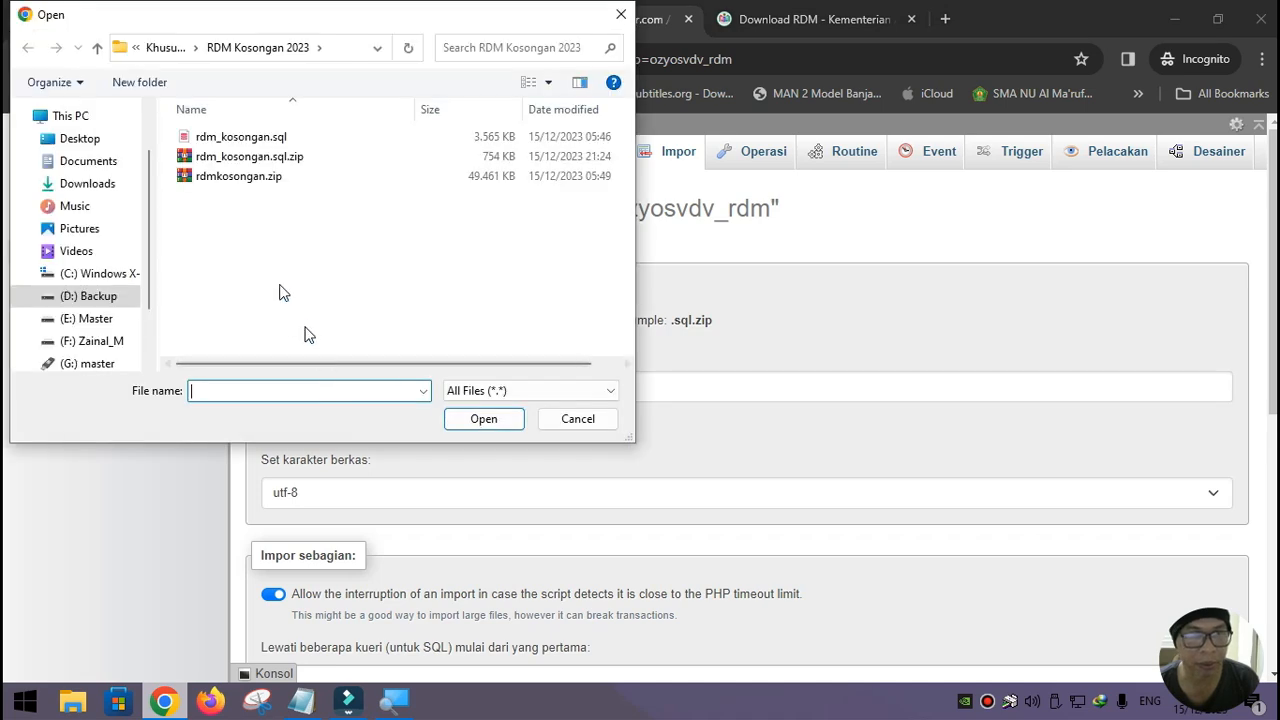
{"action": "left_click", "coordinate": [268, 159]}
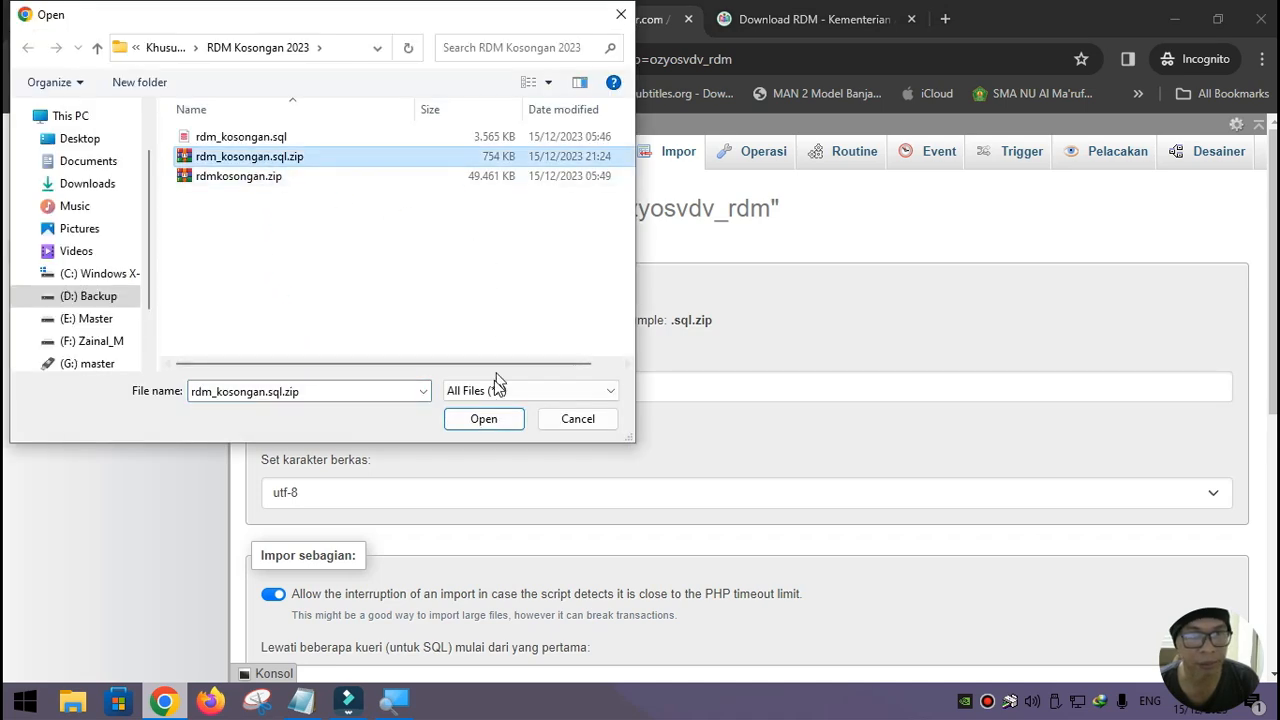
{"action": "left_click", "coordinate": [484, 419]}
{"action": "scroll", "coordinate": [550, 430], "scroll_direction": "down", "scroll_amount": 2}
{"action": "scroll", "coordinate": [550, 430], "scroll_direction": "down", "scroll_amount": 3}
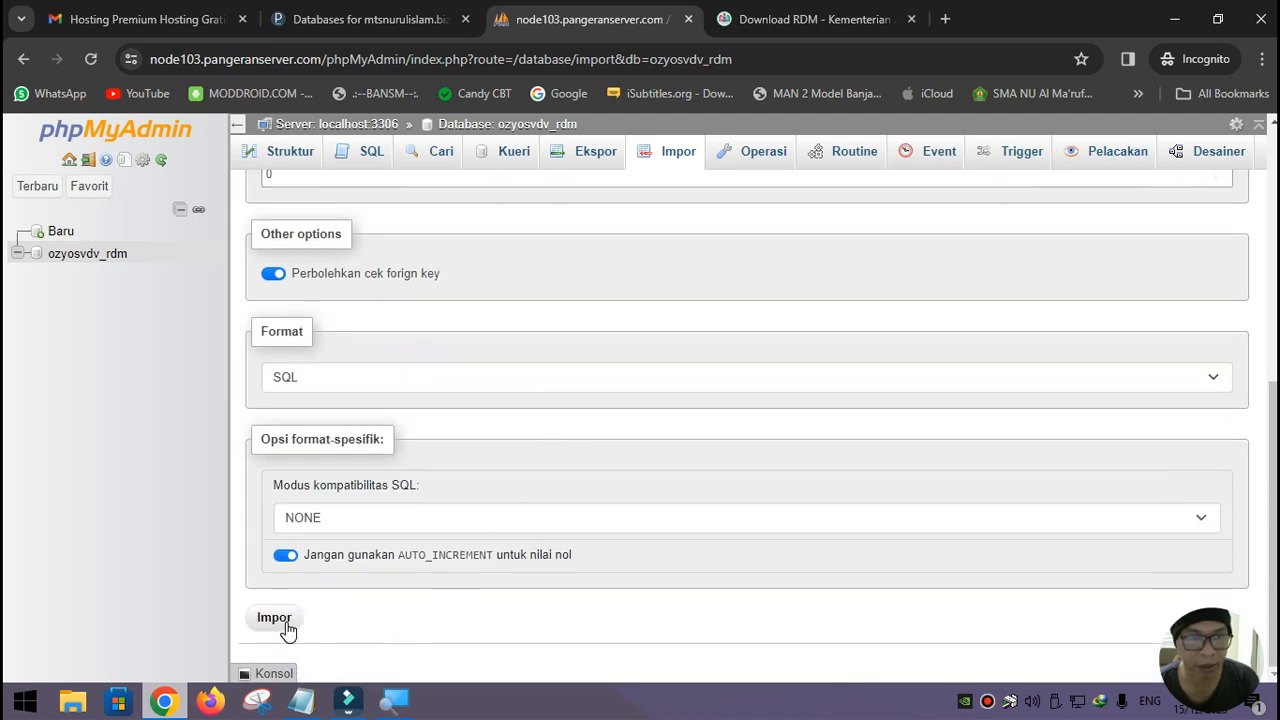
{"action": "left_click", "coordinate": [284, 620]}
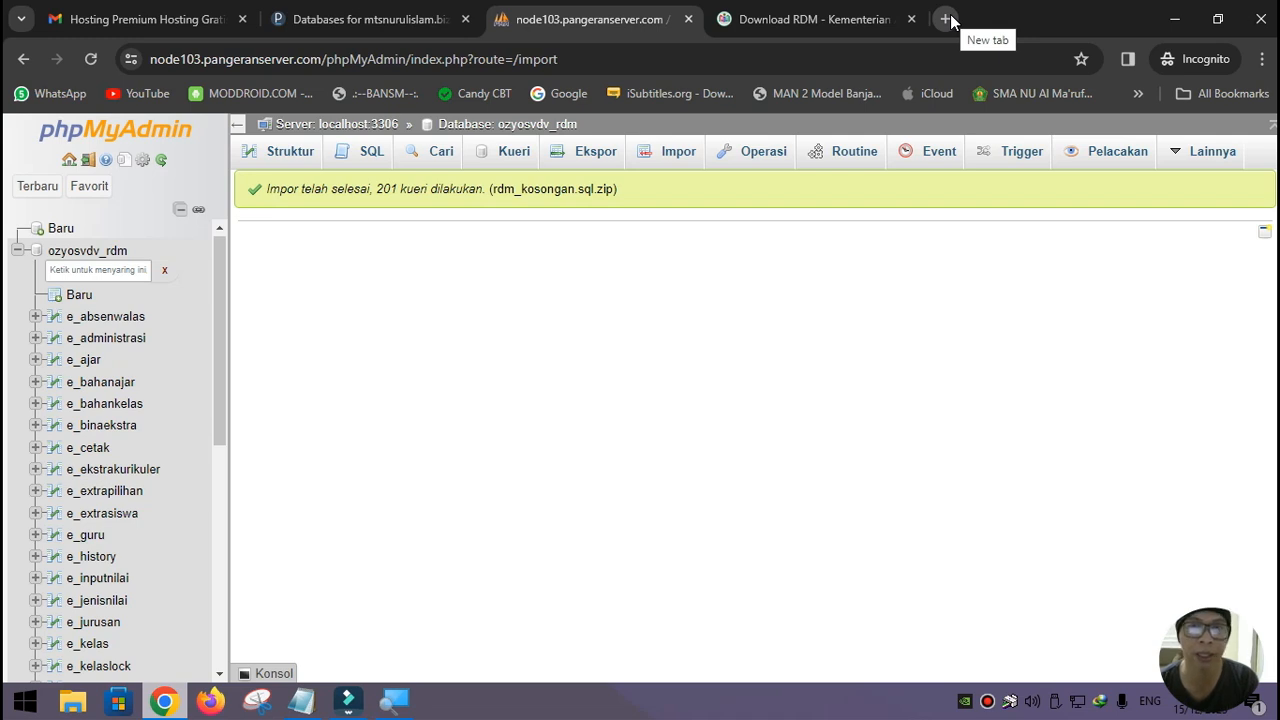
- Load rdm.man4tabalong.biz.id in a new incognito tab
{"action": "left_click", "coordinate": [945, 19]}
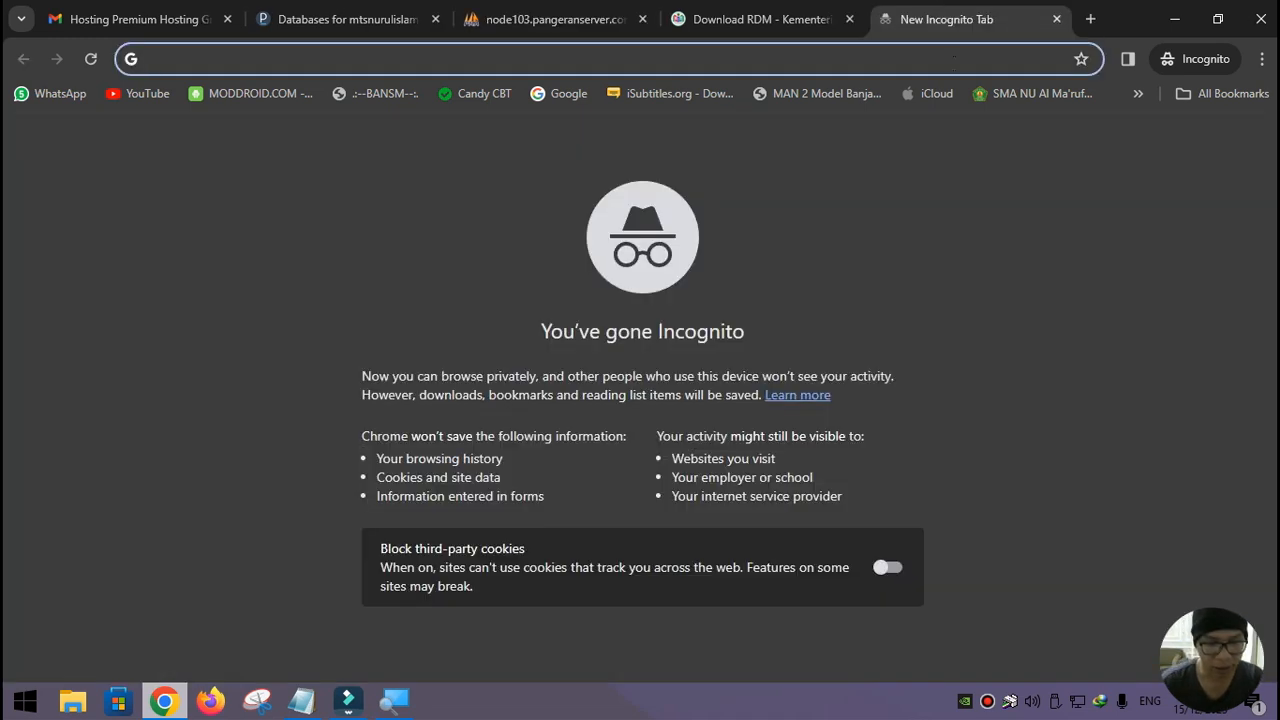
{"action": "type", "text": "rd"}
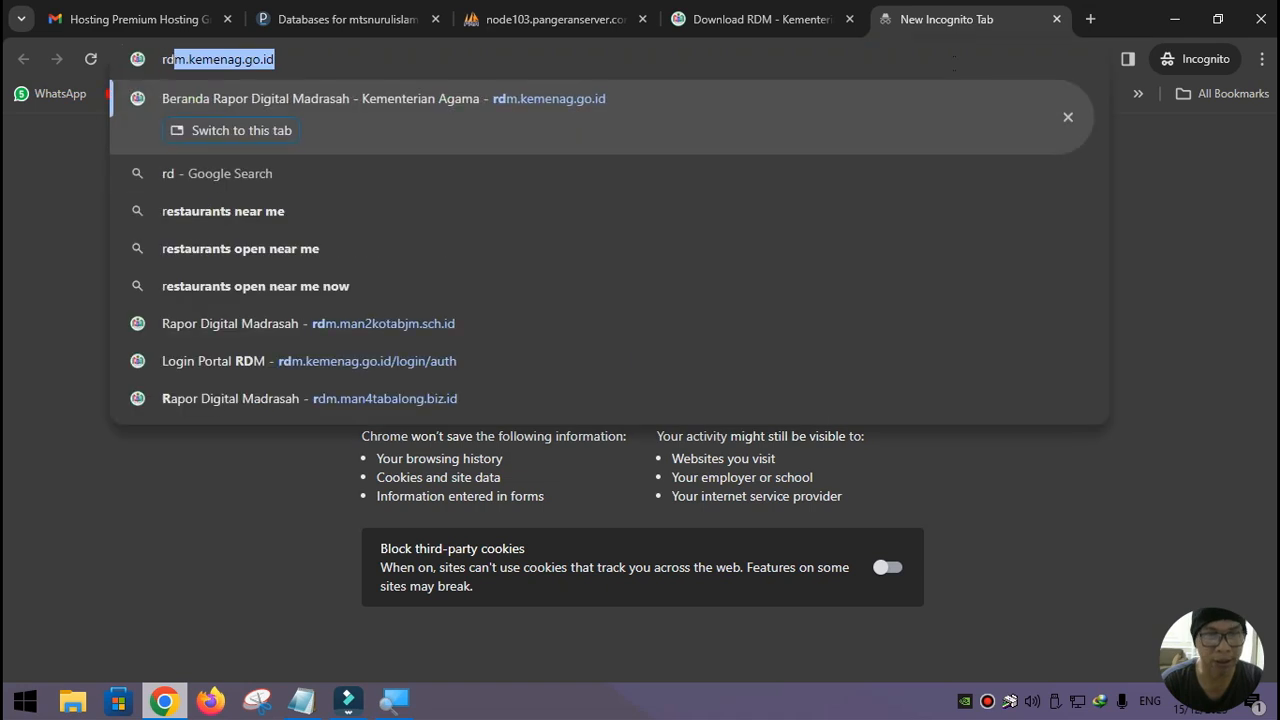
{"action": "type", "text": "m"}
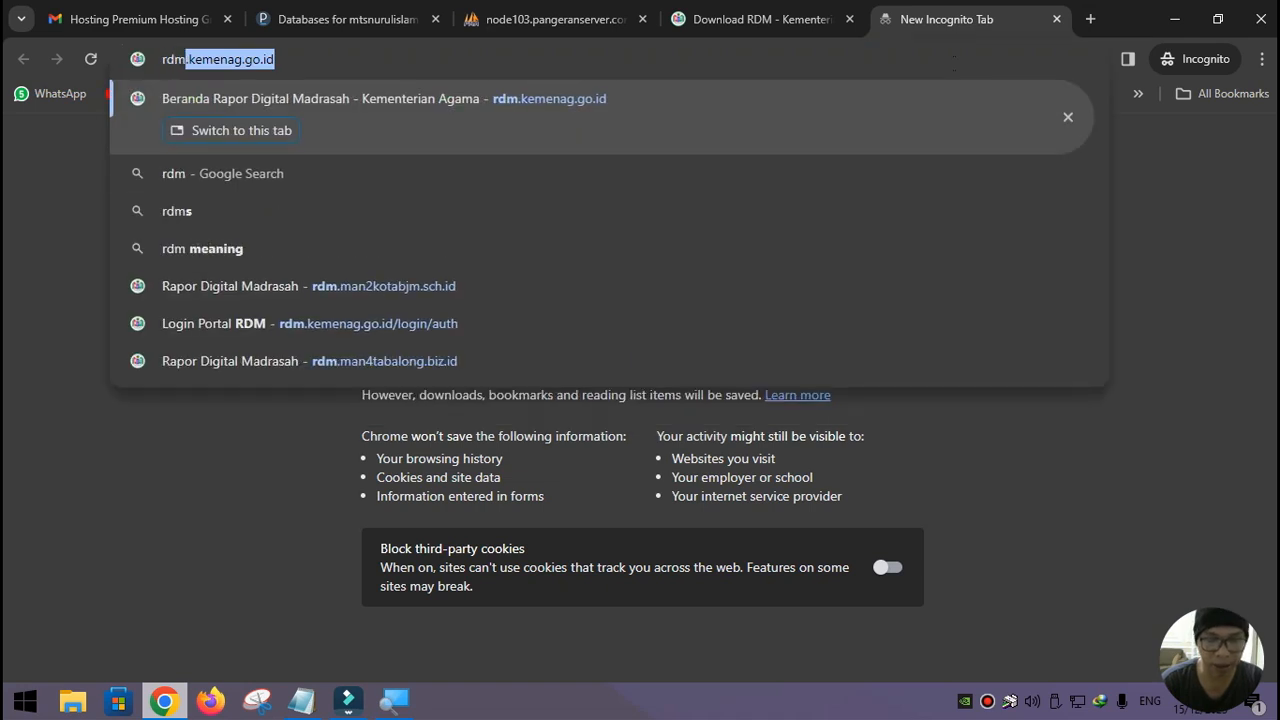
{"action": "type", "text": ".man4t"}
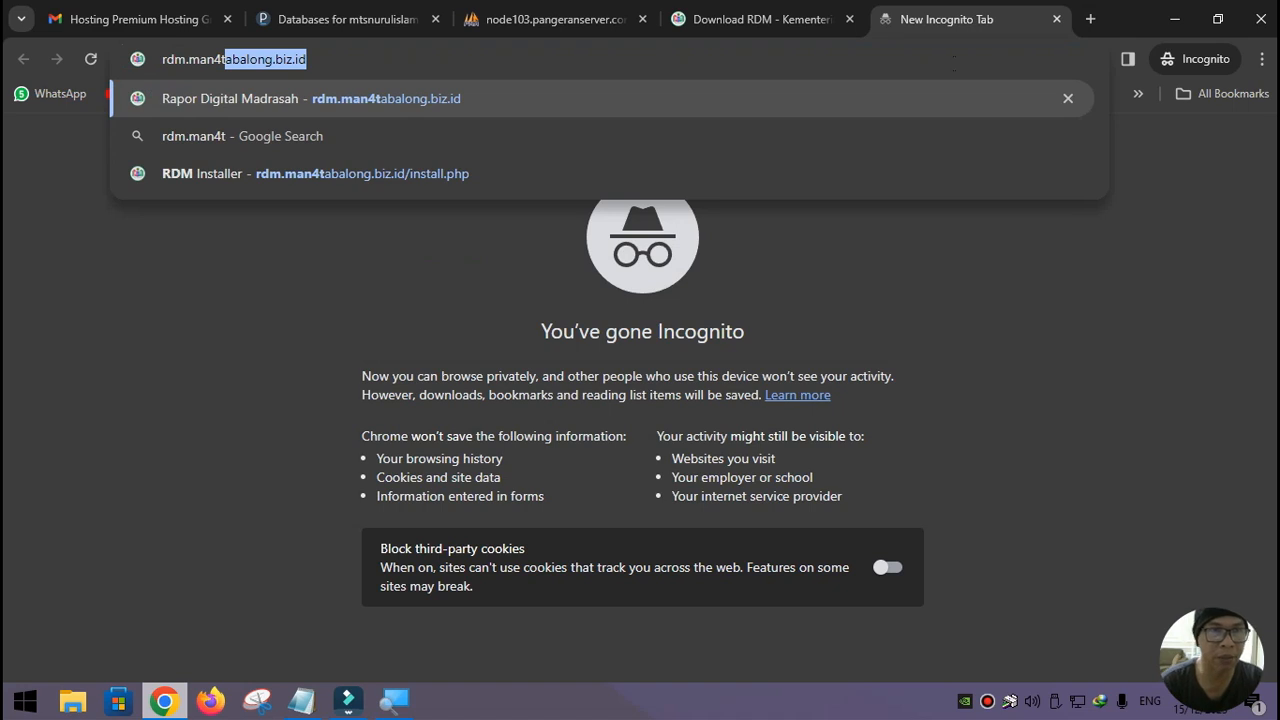
{"action": "key", "text": "Return"}
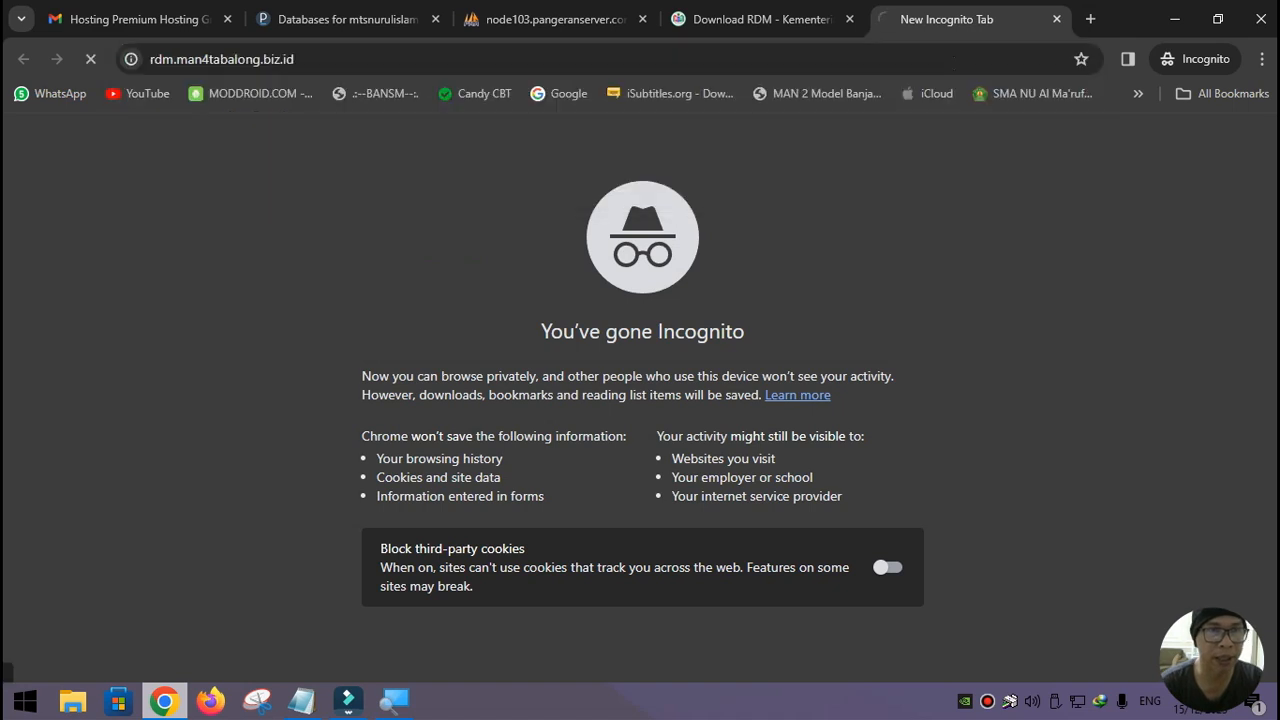
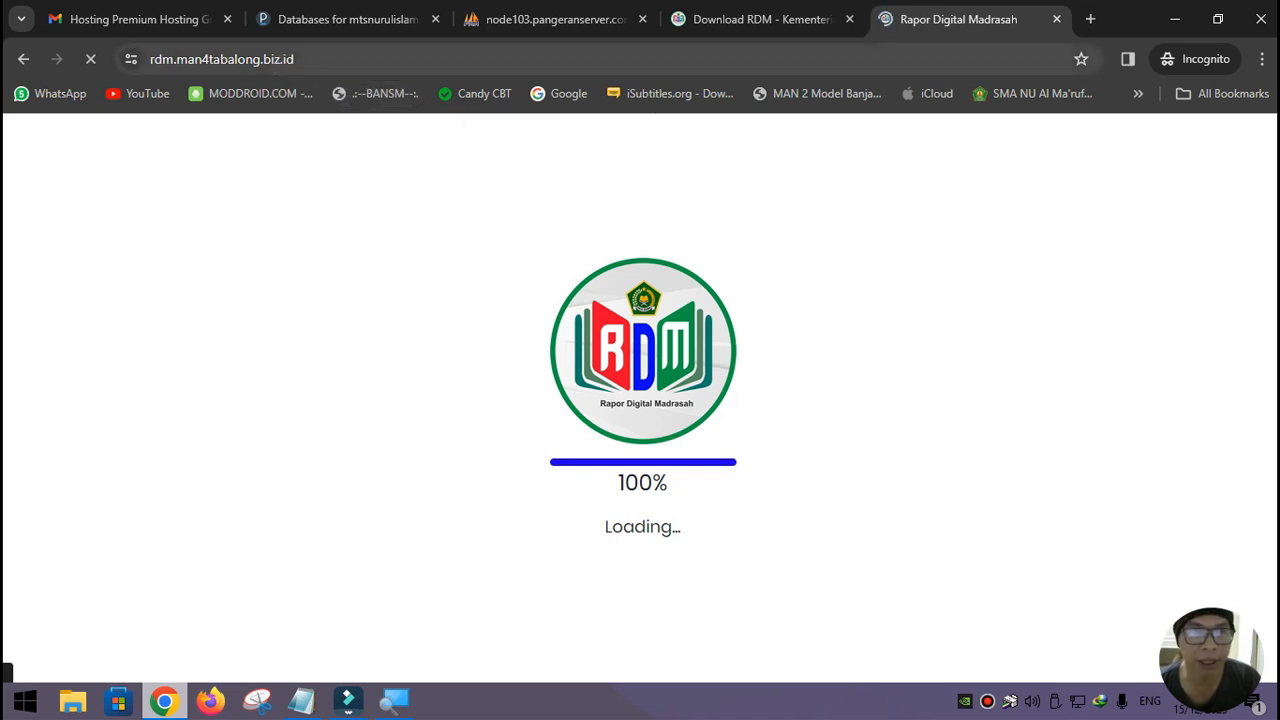
- Close the other school's RDM tab and confirm the ozyosvdv_rdm database lists 39 imported tables
{"action": "left_click", "coordinate": [1056, 19]}
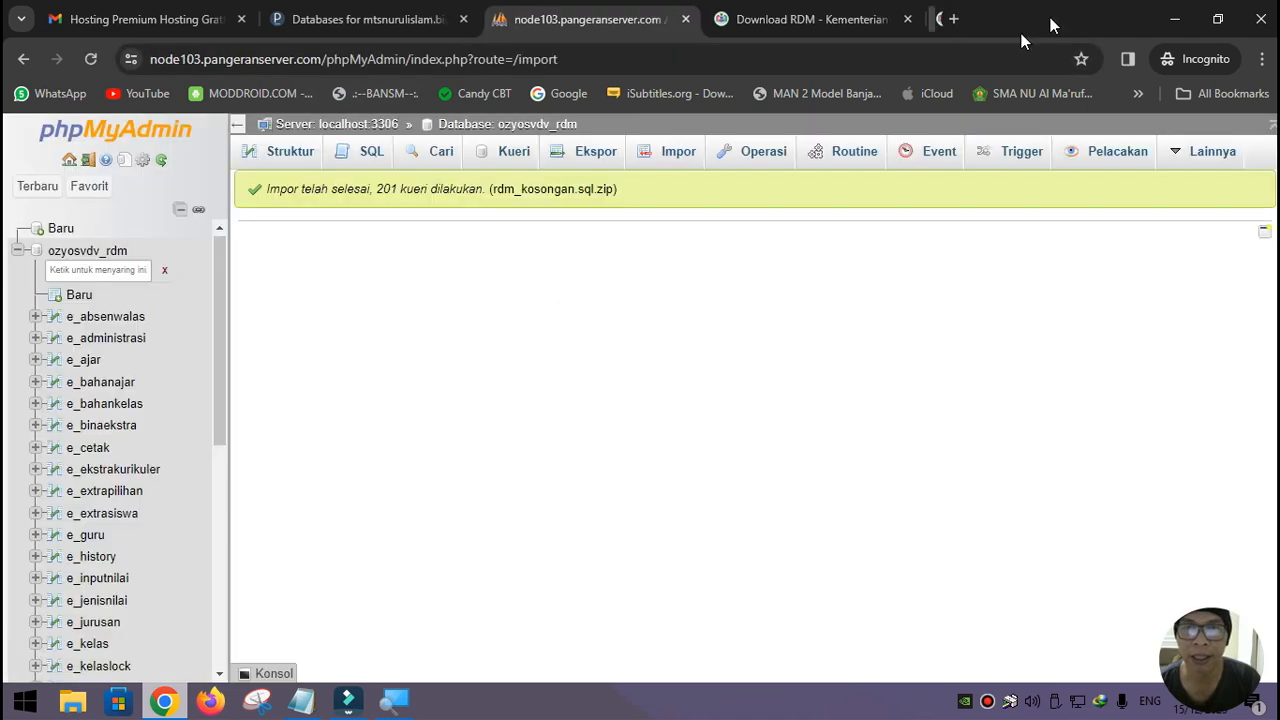
{"action": "left_click", "coordinate": [80, 252]}
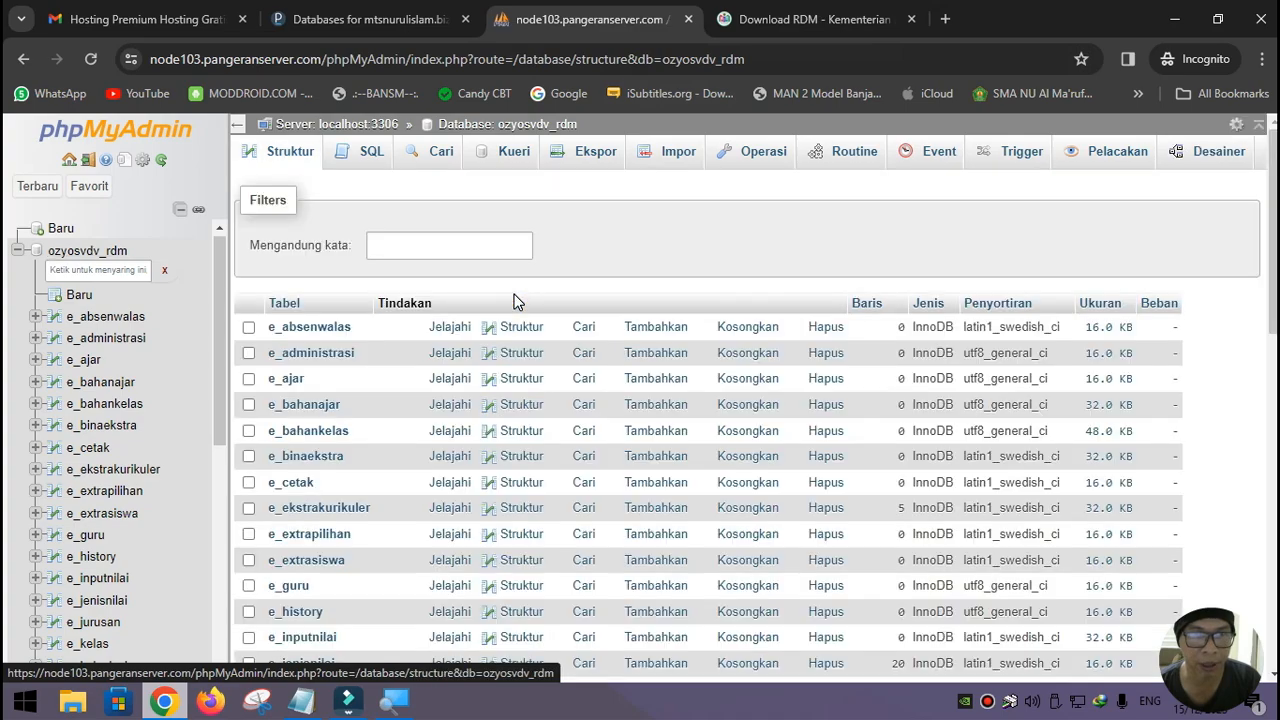
{"action": "scroll", "coordinate": [551, 350], "scroll_direction": "down", "scroll_amount": 9}
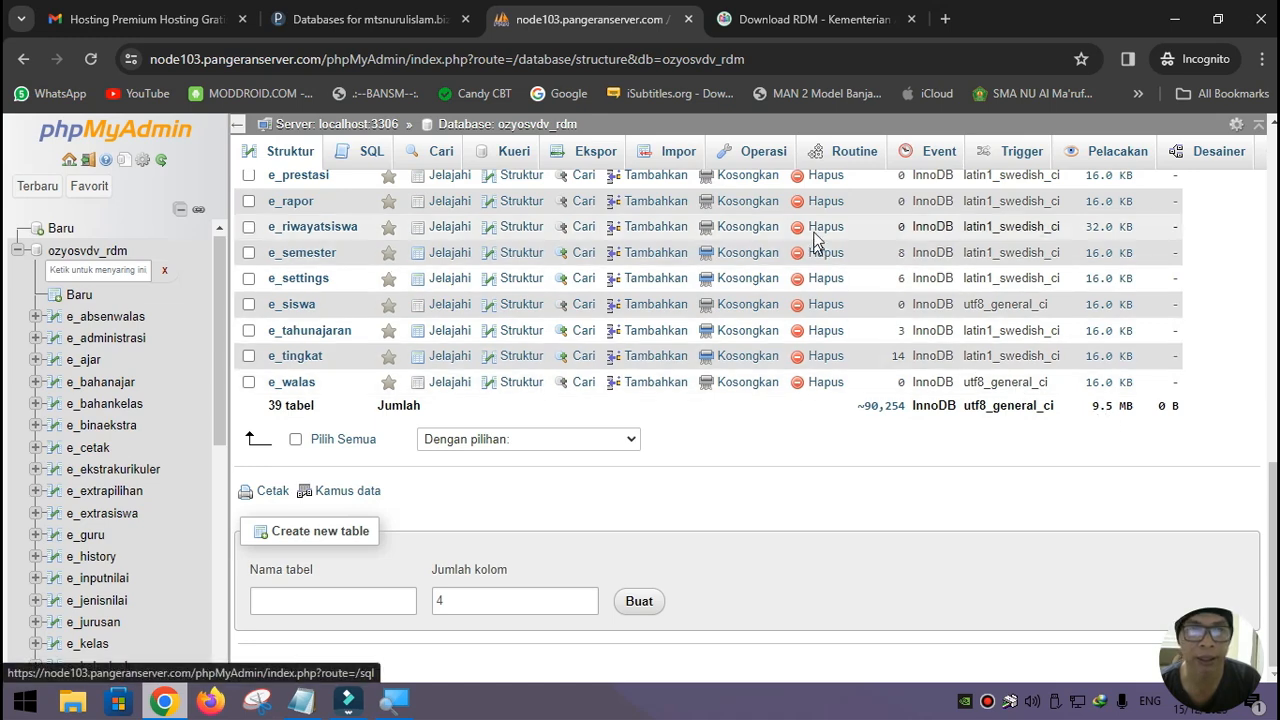
{"action": "left_click", "coordinate": [848, 18]}
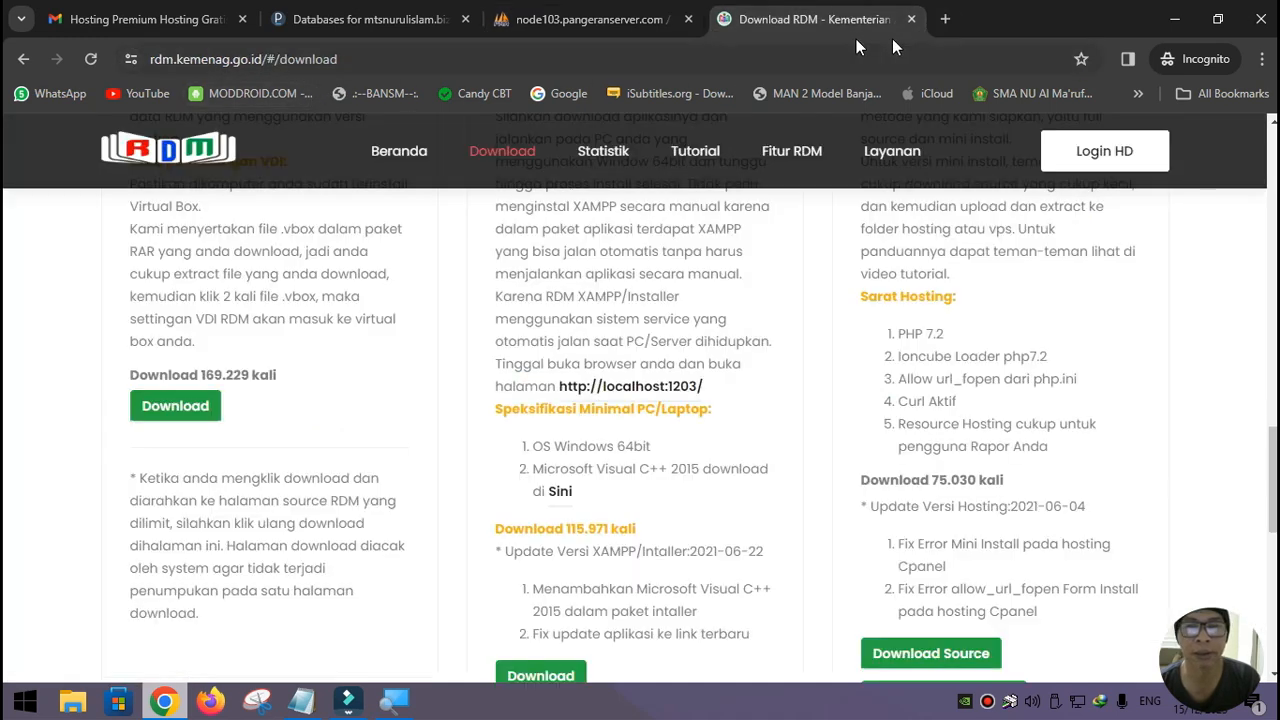
- Add rdm.mtsnurulislam.biz.id as a new last line in the hosting notes and copy it
{"action": "left_click", "coordinate": [301, 700]}
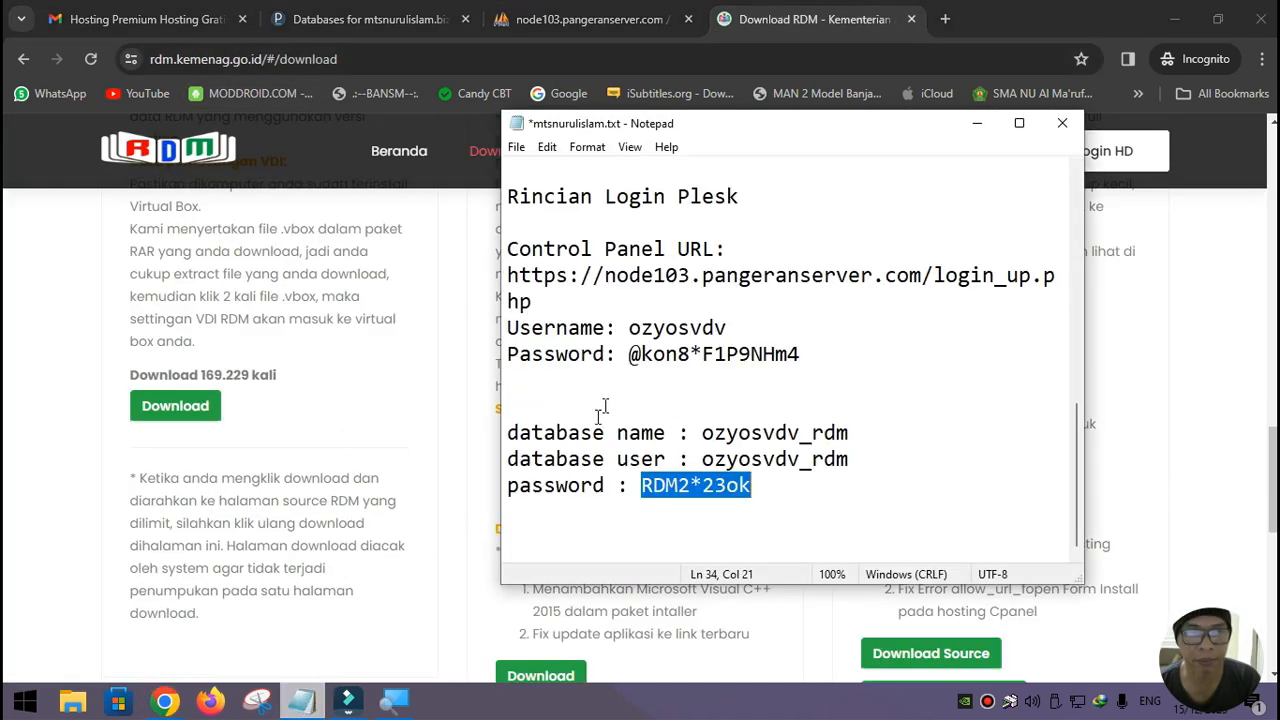
{"action": "scroll", "coordinate": [790, 360], "scroll_direction": "up", "scroll_amount": 2}
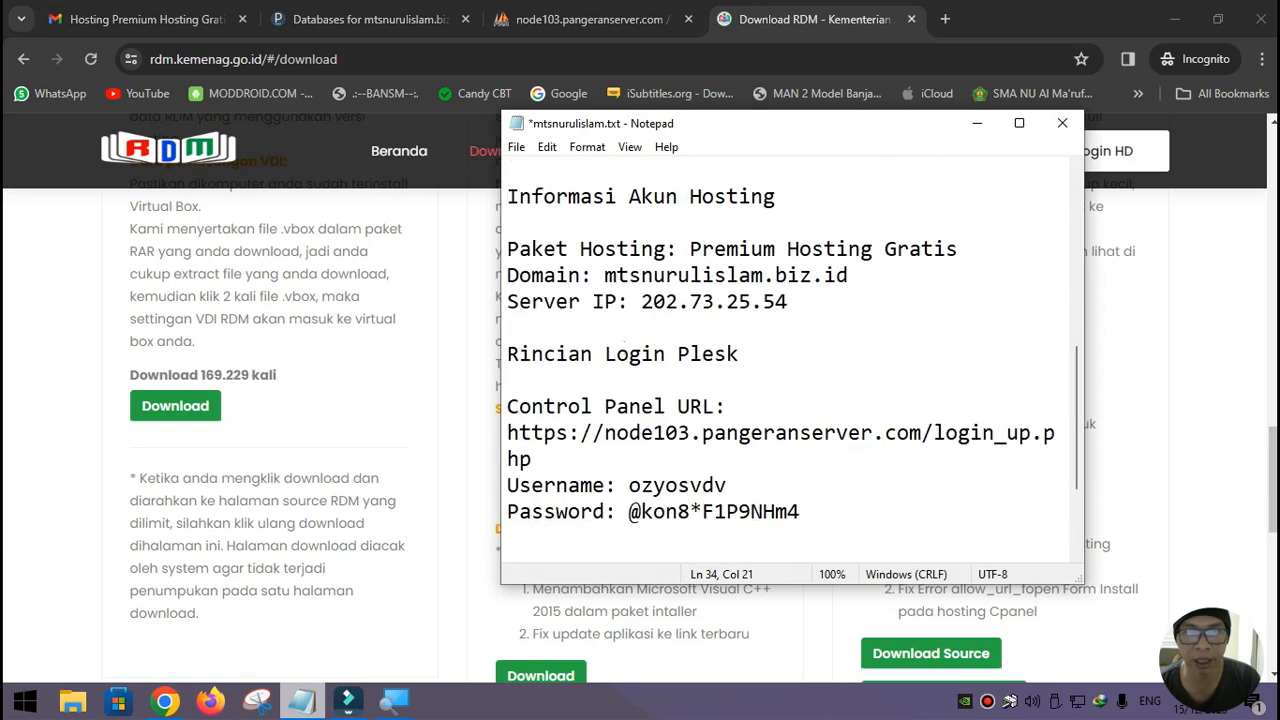
{"action": "left_click_drag", "start_coordinate": [605, 276], "coordinate": [848, 276]}
{"action": "key", "text": "ctrl+c"}
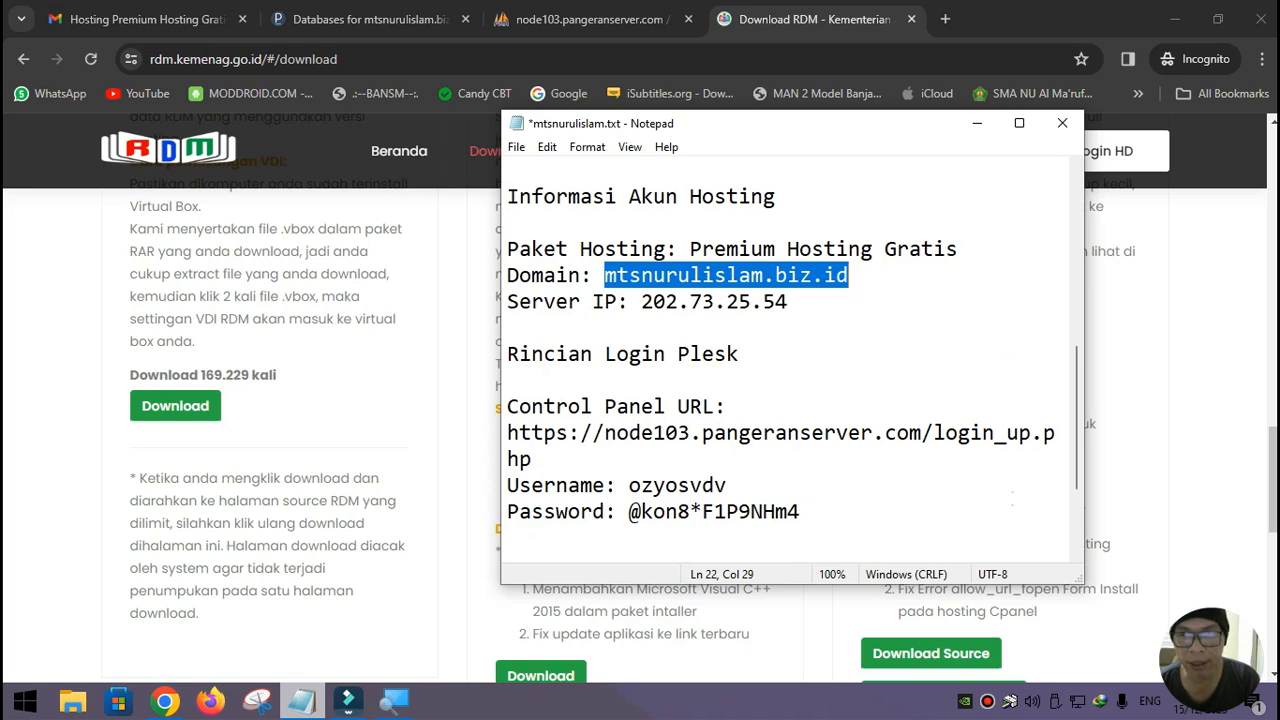
{"action": "key", "text": "ctrl+End"}
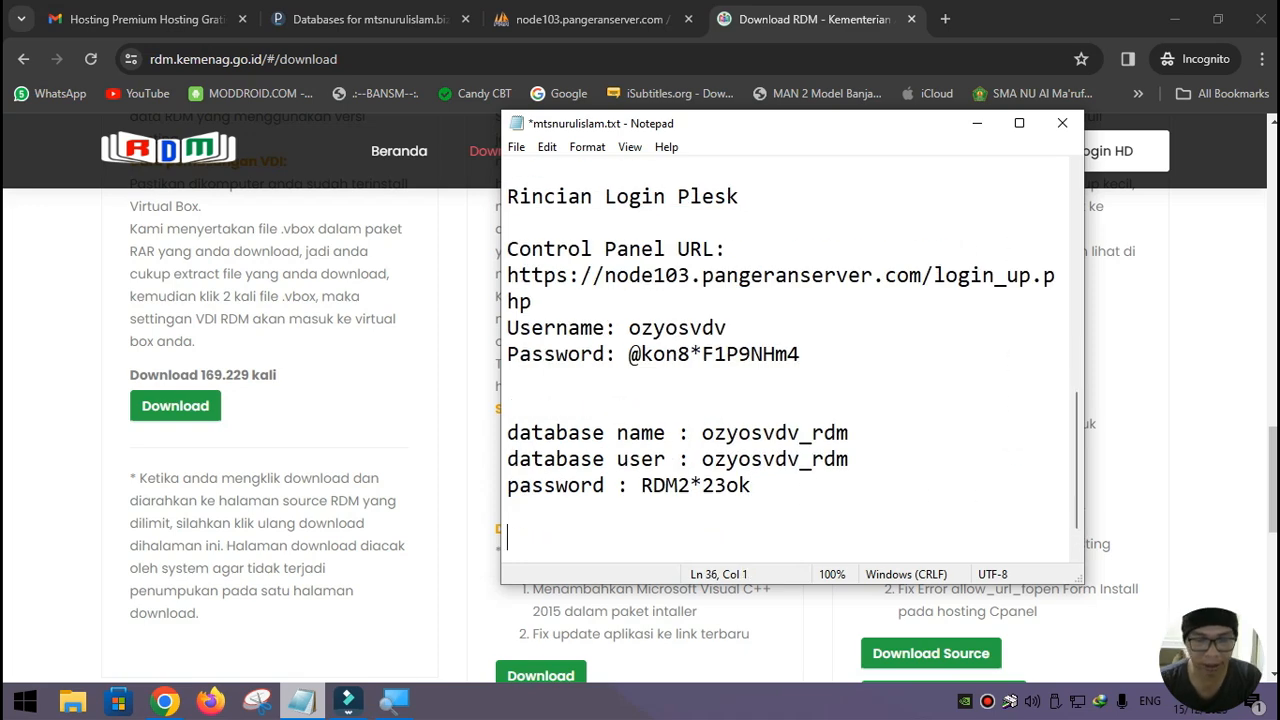
{"action": "key", "text": "Return"}
{"action": "key", "text": "Return"}
{"action": "key", "text": "ctrl+v"}
{"action": "left_click", "coordinate": [508, 540]}
{"action": "type", "text": "rdm."}
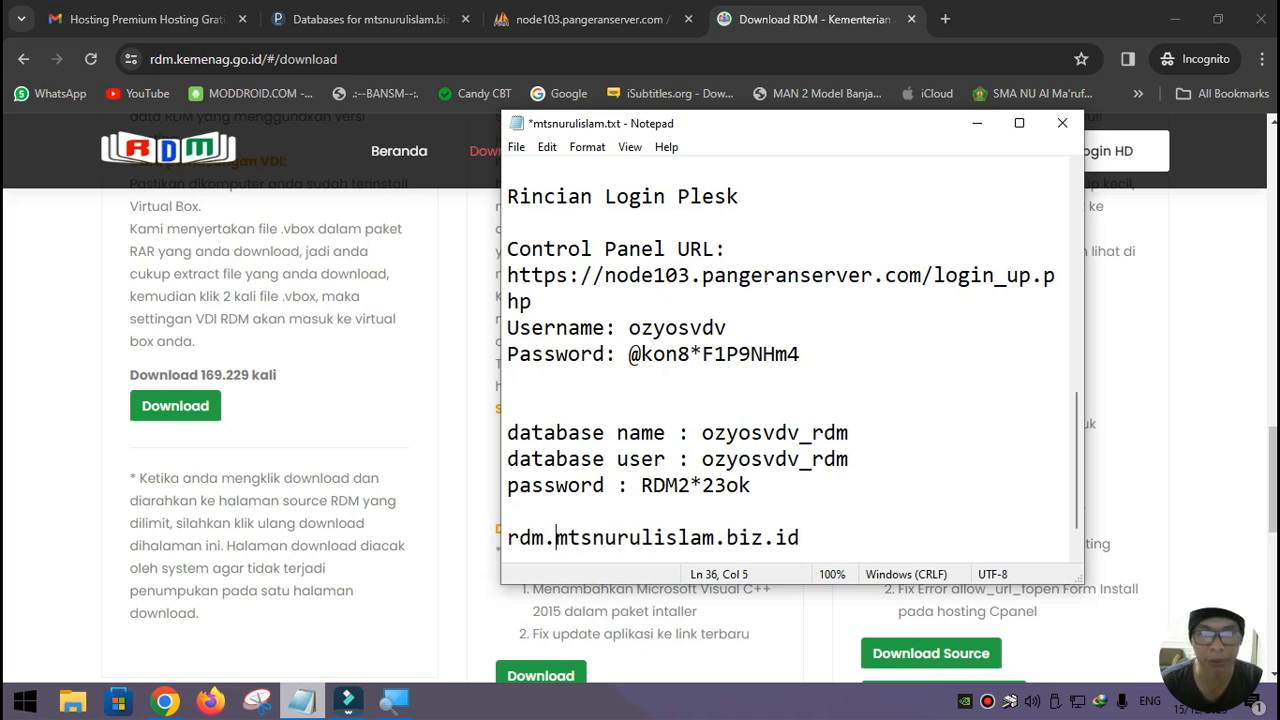
{"action": "left_click_drag", "start_coordinate": [508, 540], "coordinate": [801, 540]}
{"action": "key", "text": "ctrl+c"}
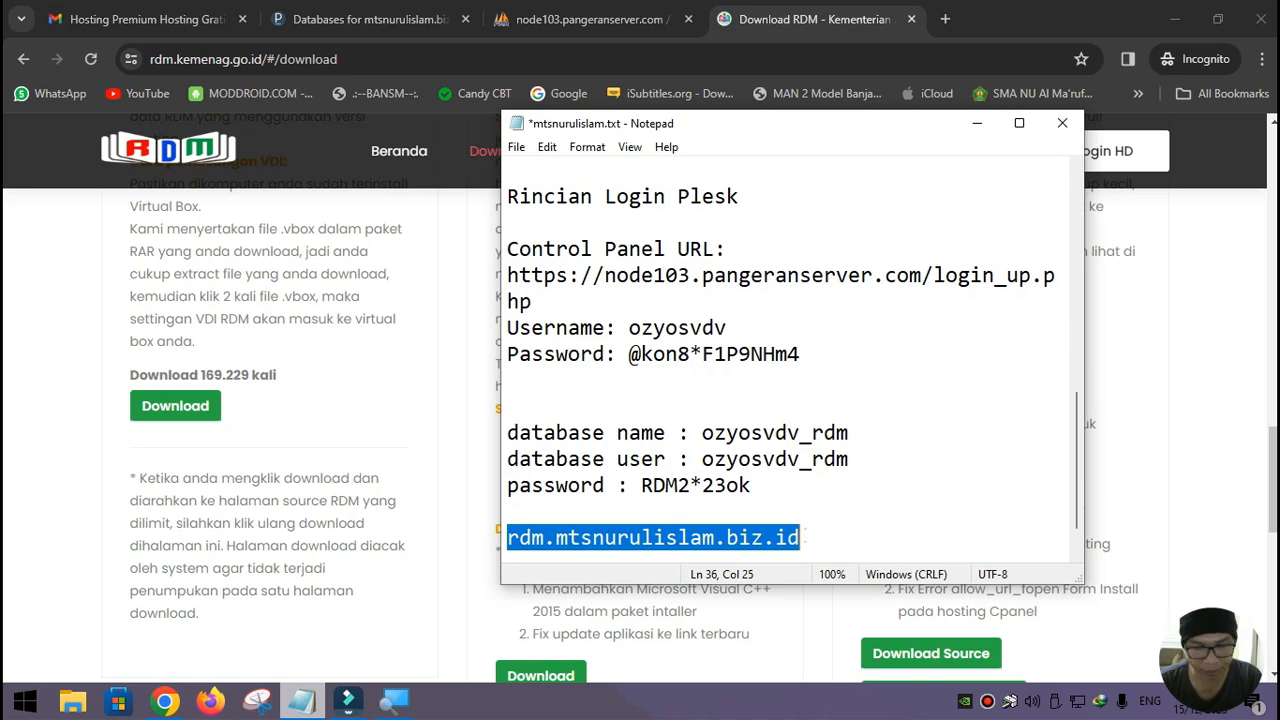
{"action": "left_click", "coordinate": [977, 123]}
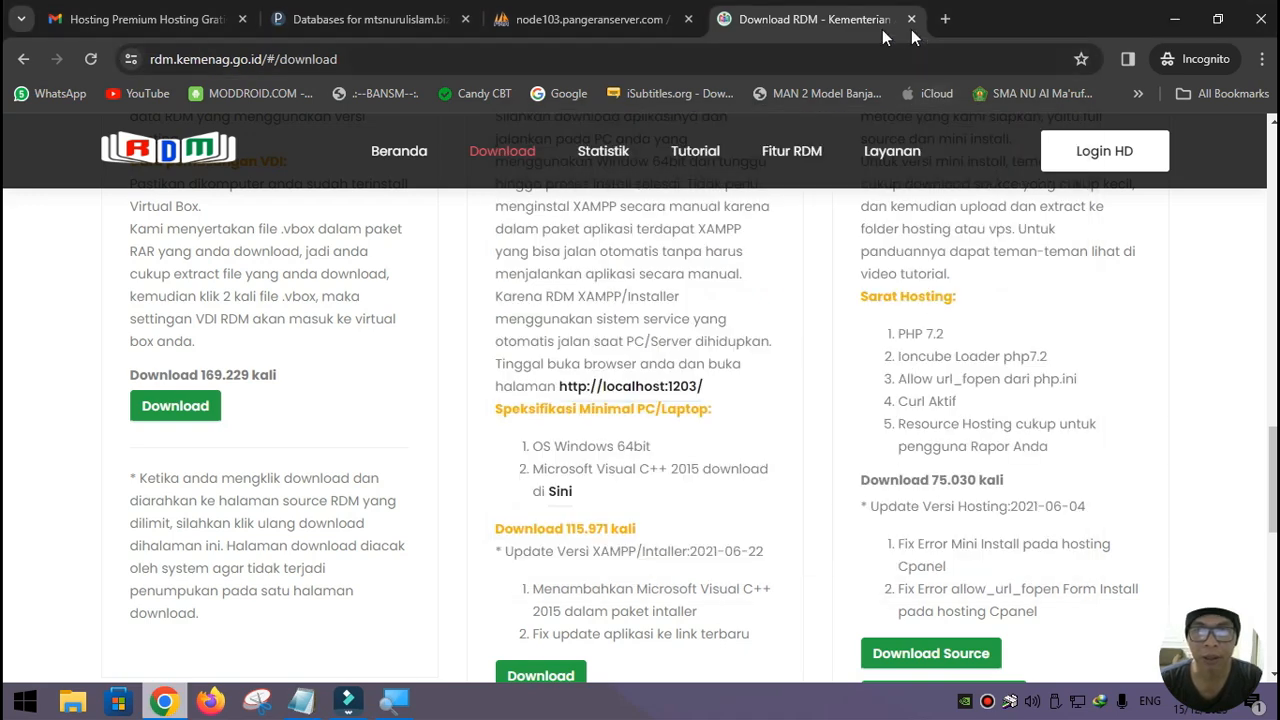
- Load rdm.mtsnurulislam.biz.id in the browser
{"action": "left_click", "coordinate": [784, 59]}
{"action": "key", "text": "ctrl+v"}
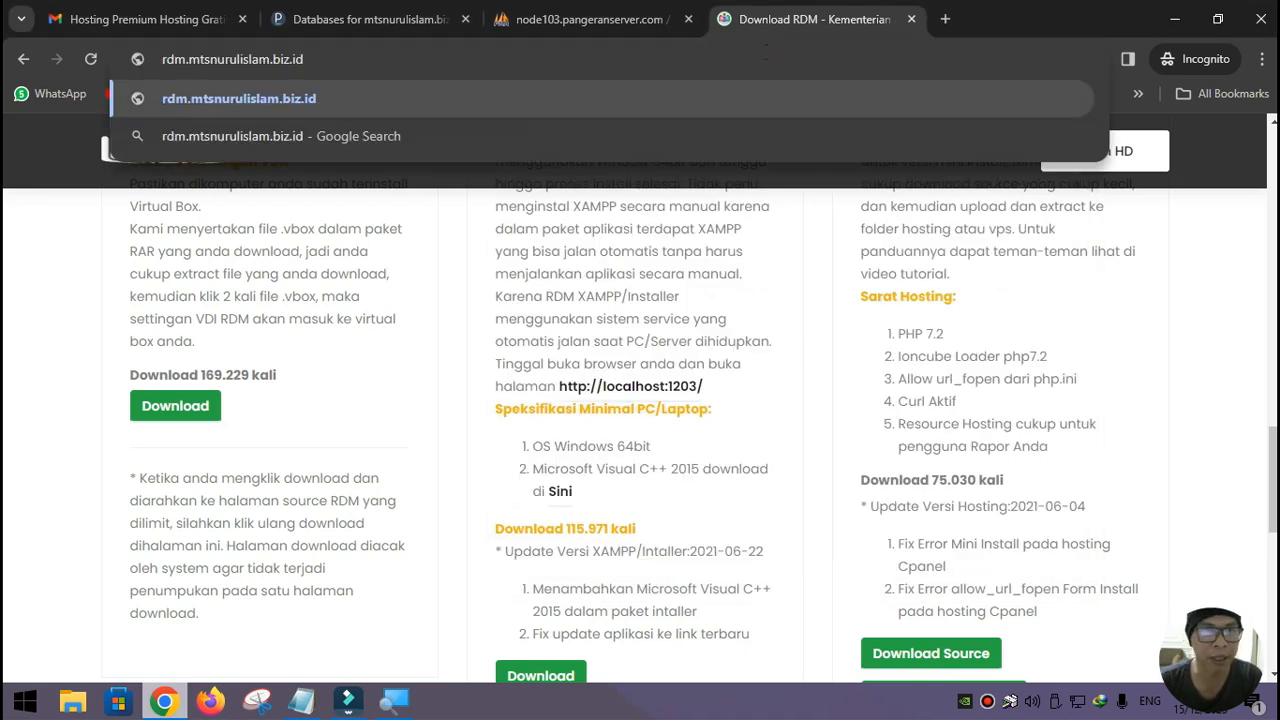
{"action": "key", "text": "Return"}
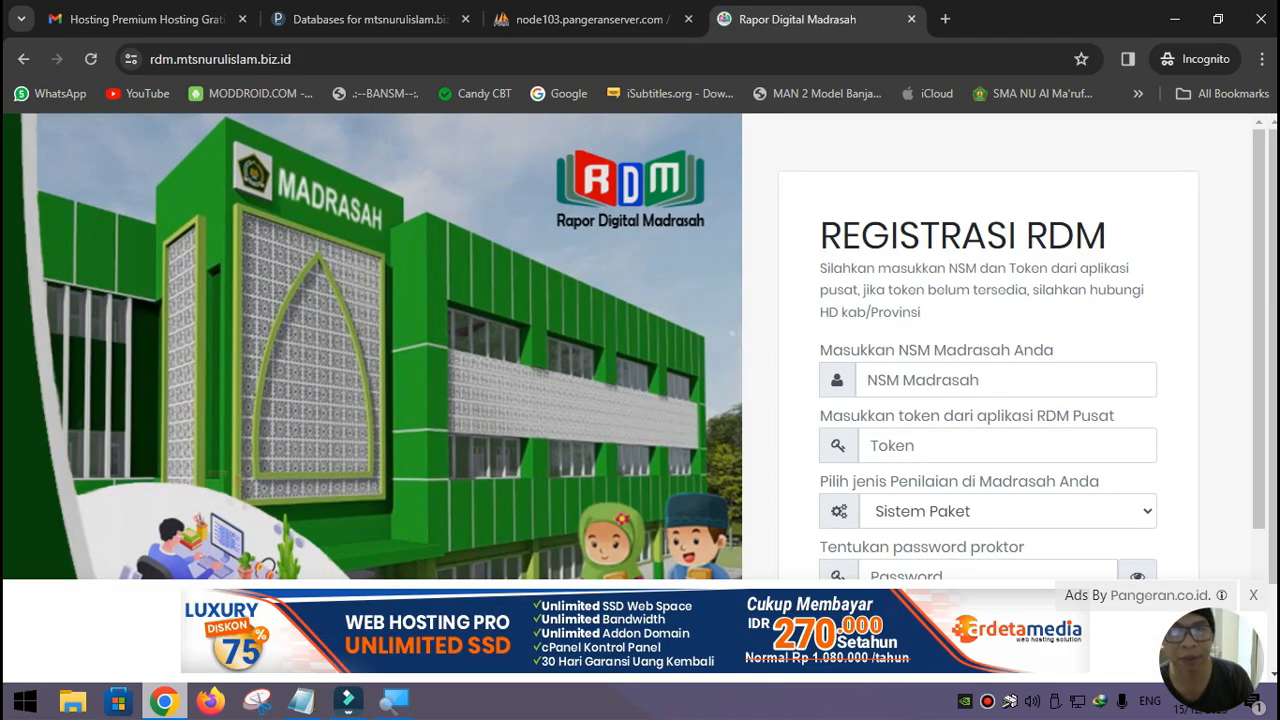
- Close the advertisement banner and look through the blank REGISTRASI RDM form
{"action": "left_click", "coordinate": [1251, 595]}
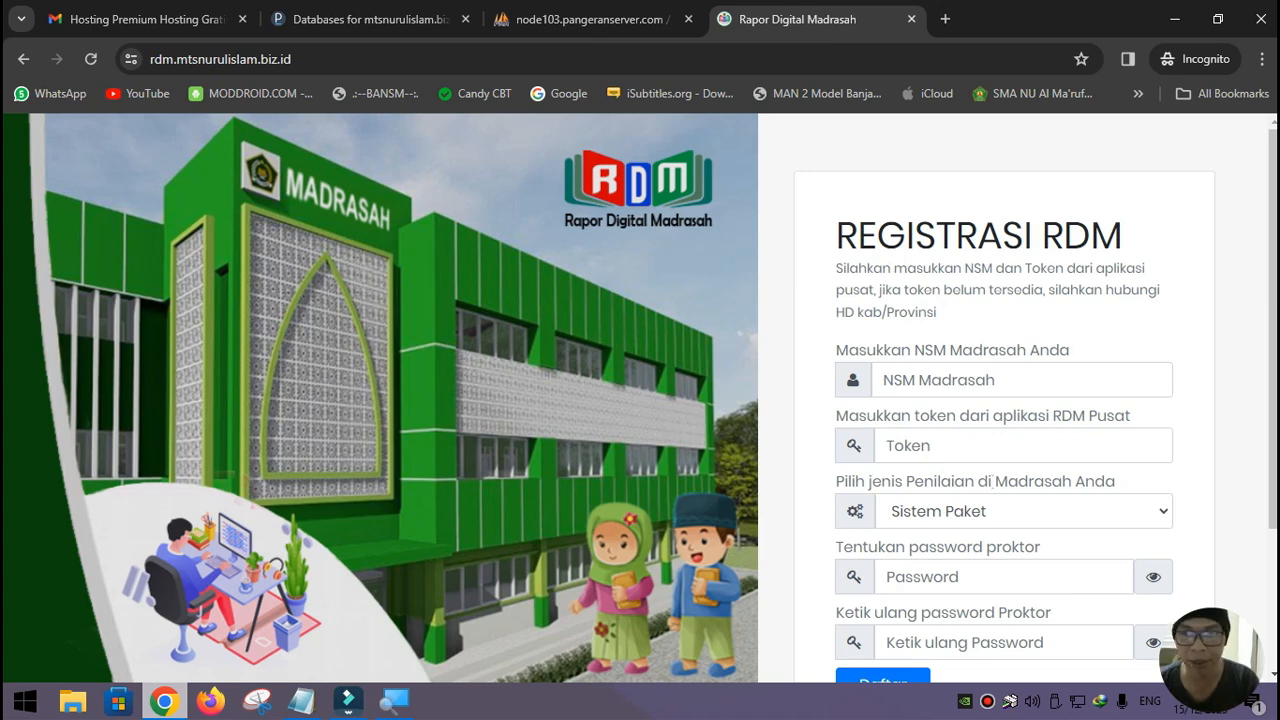
{"action": "scroll", "coordinate": [993, 488], "scroll_direction": "down", "scroll_amount": 2}
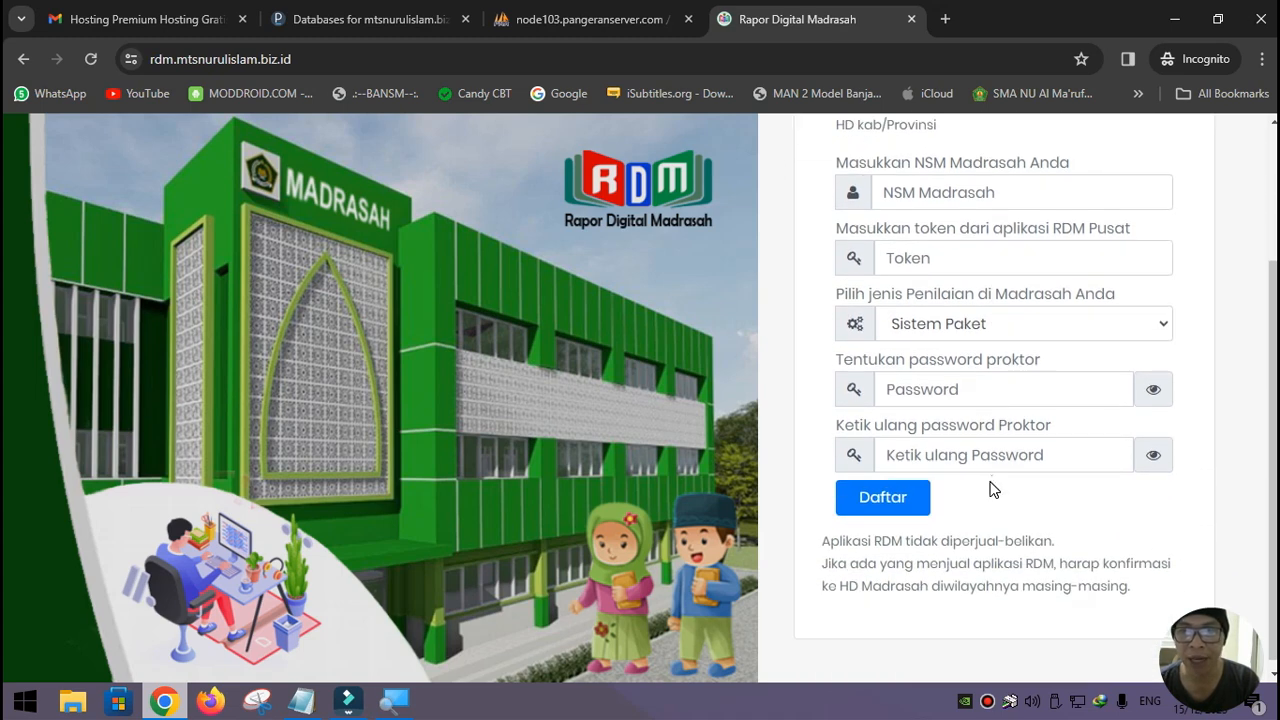
{"action": "scroll", "coordinate": [993, 488], "scroll_direction": "up", "scroll_amount": 2}
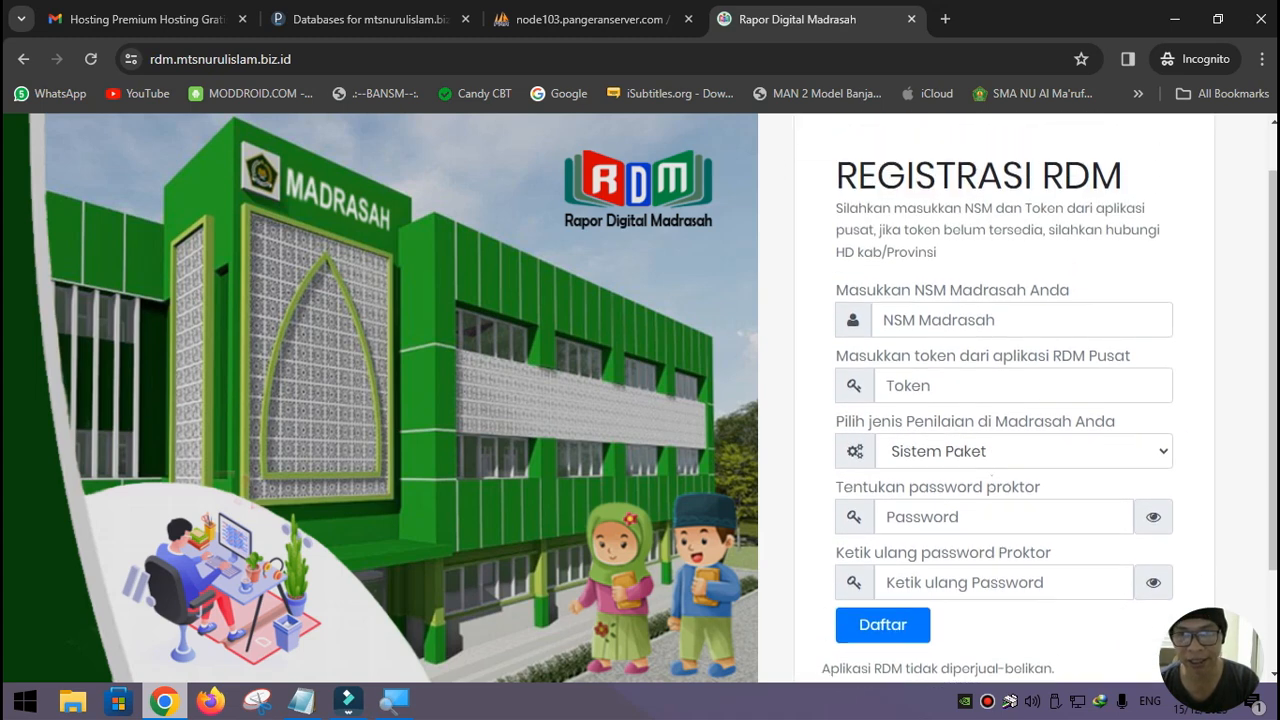
{"action": "scroll", "coordinate": [1080, 512], "scroll_direction": "down", "scroll_amount": 2}
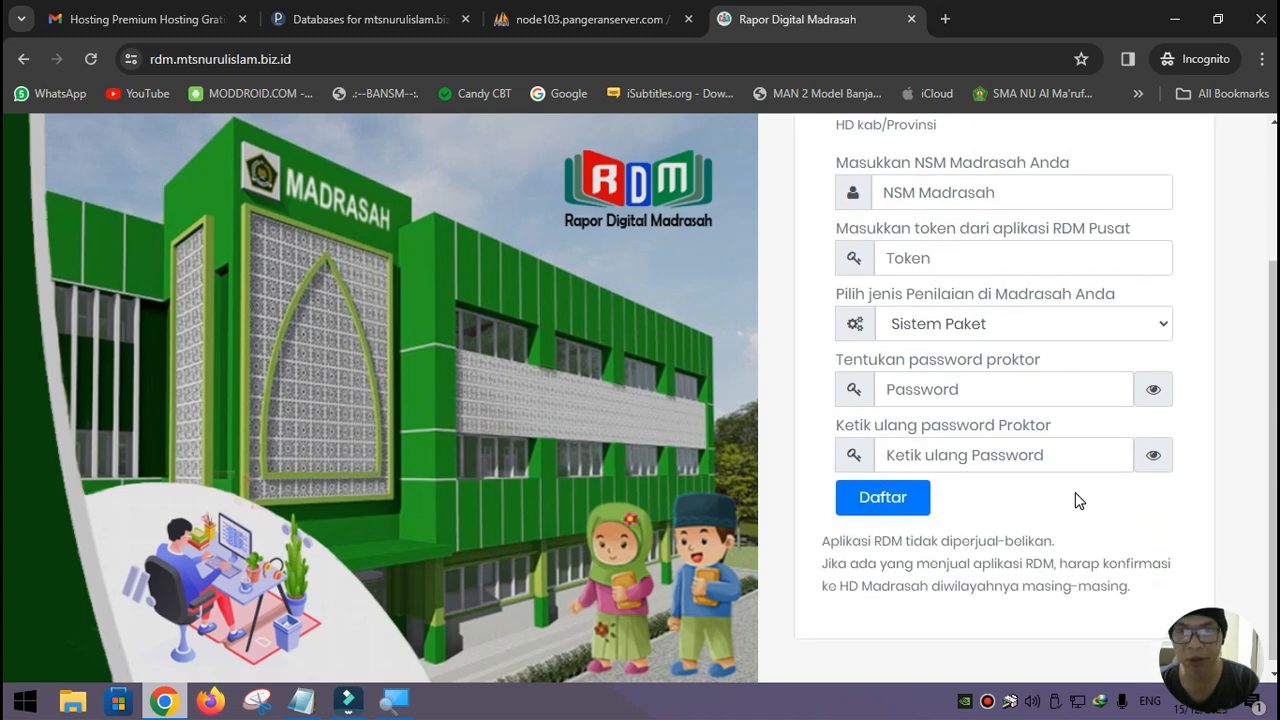
{"action": "scroll", "coordinate": [1070, 502], "scroll_direction": "down", "scroll_amount": 1}
{"action": "scroll", "coordinate": [1062, 538], "scroll_direction": "up", "scroll_amount": 2}
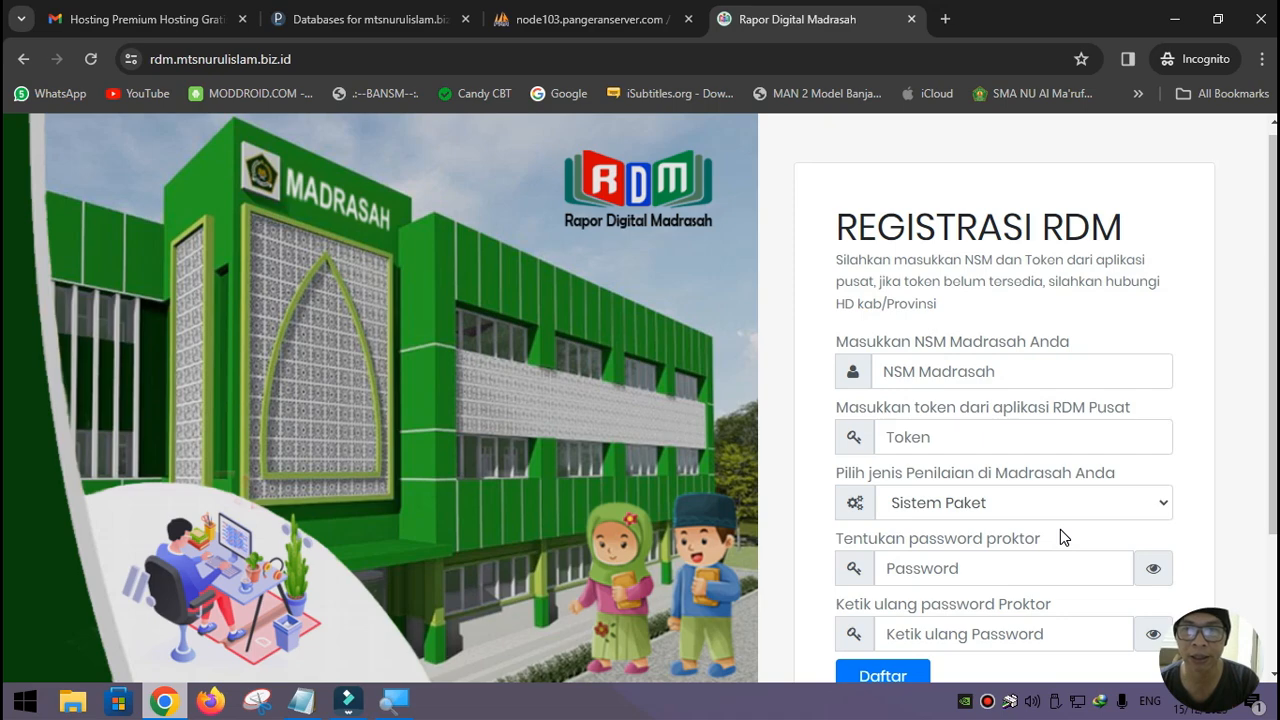
- Move the notes beside the registration form and select the madrasah's NSM entry
{"action": "left_click", "coordinate": [301, 700]}
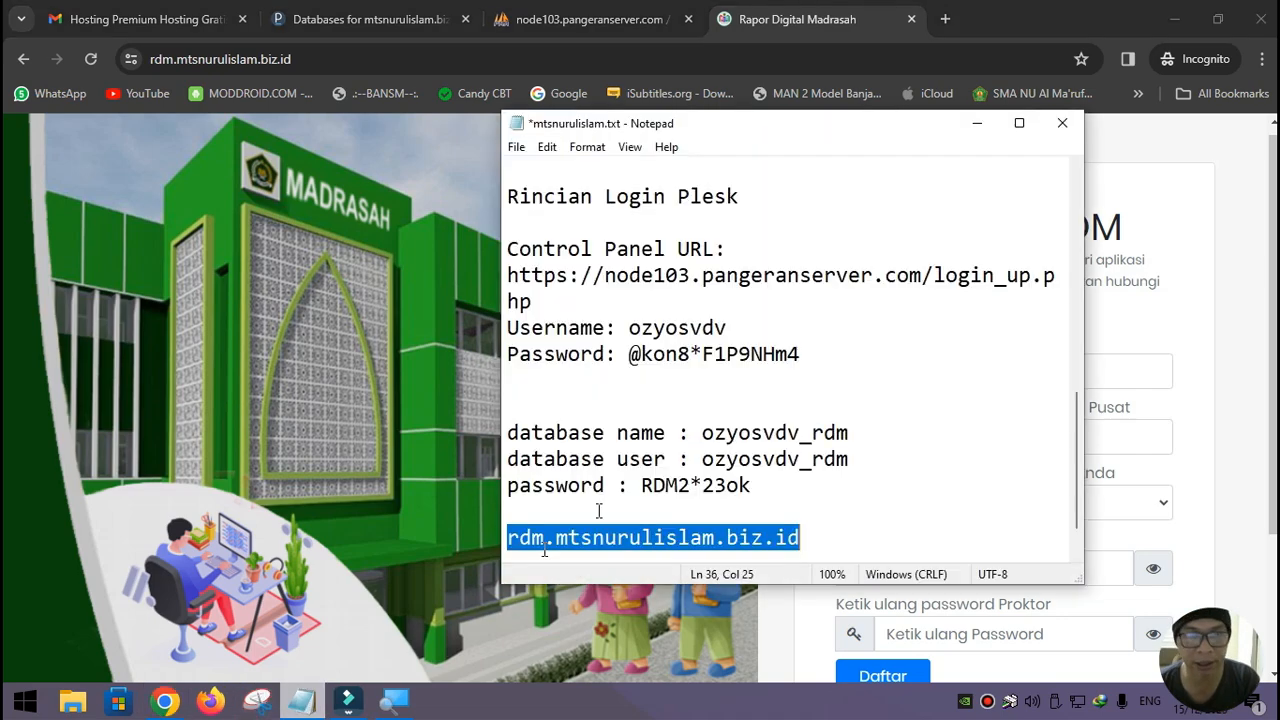
{"action": "scroll", "coordinate": [783, 347], "scroll_direction": "up", "scroll_amount": 5}
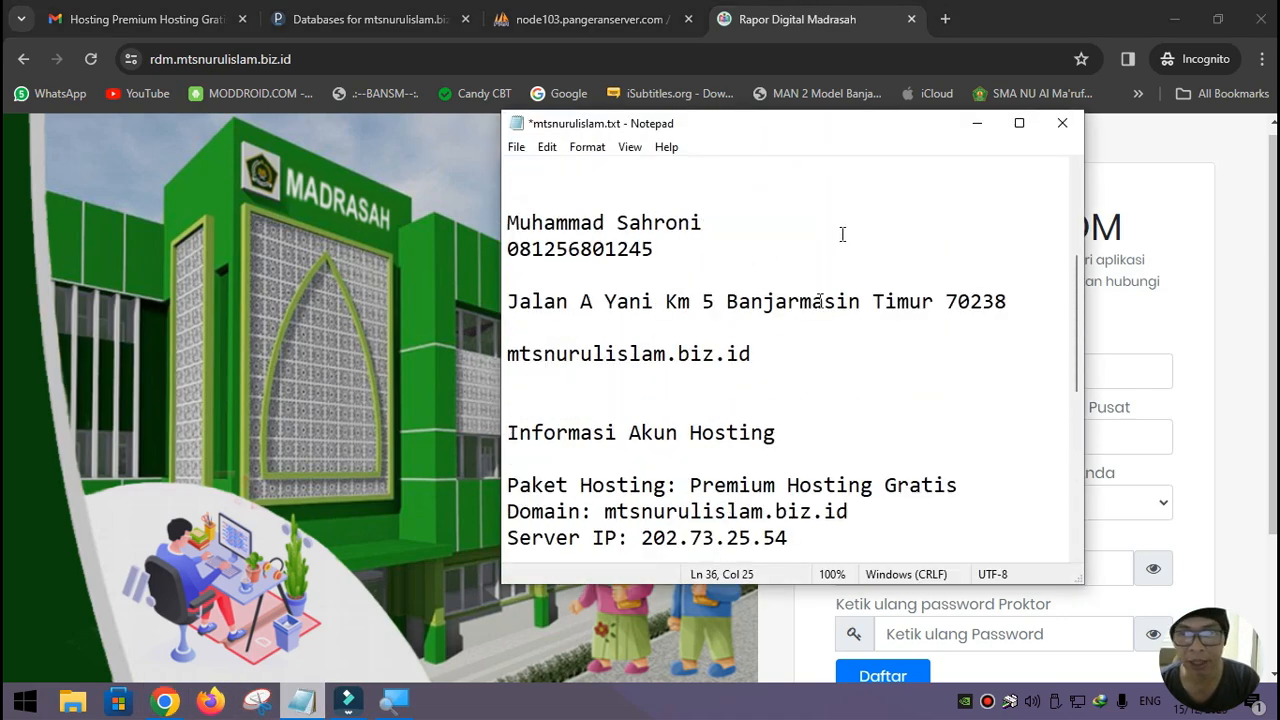
{"action": "left_click_drag", "start_coordinate": [785, 117], "coordinate": [492, 149]}
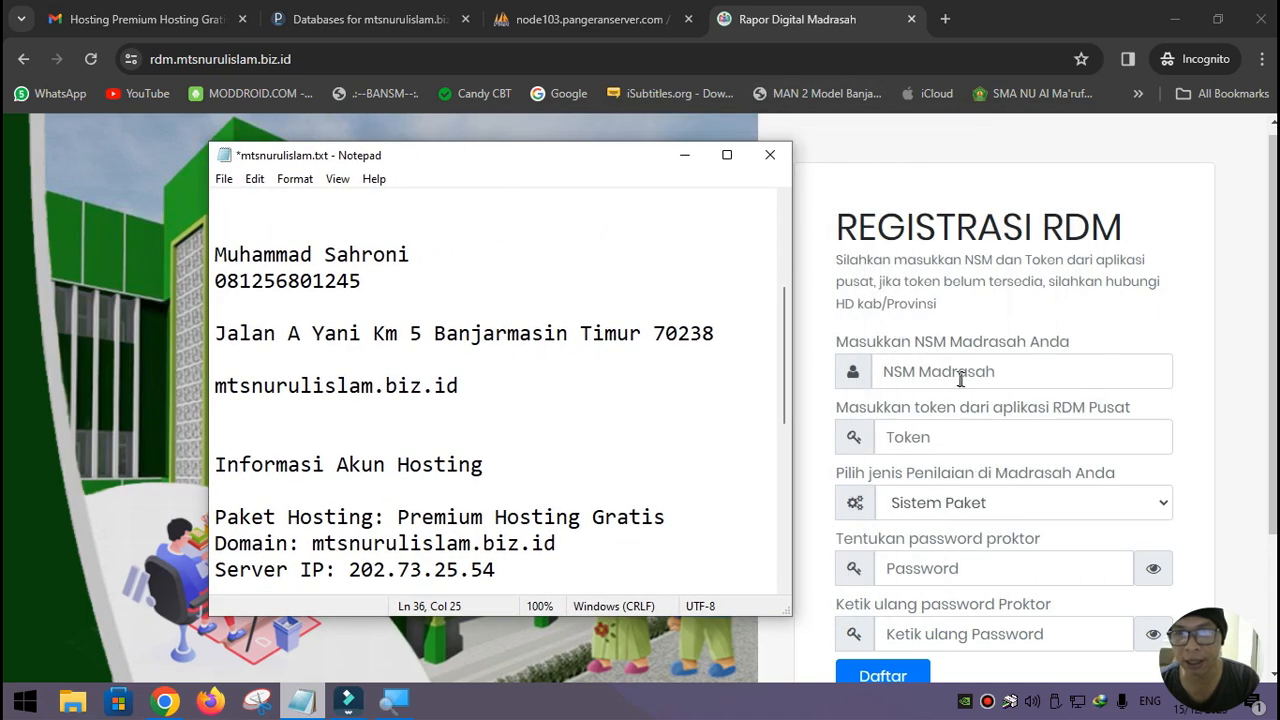
{"action": "scroll", "coordinate": [932, 440], "scroll_direction": "up", "scroll_amount": 1}
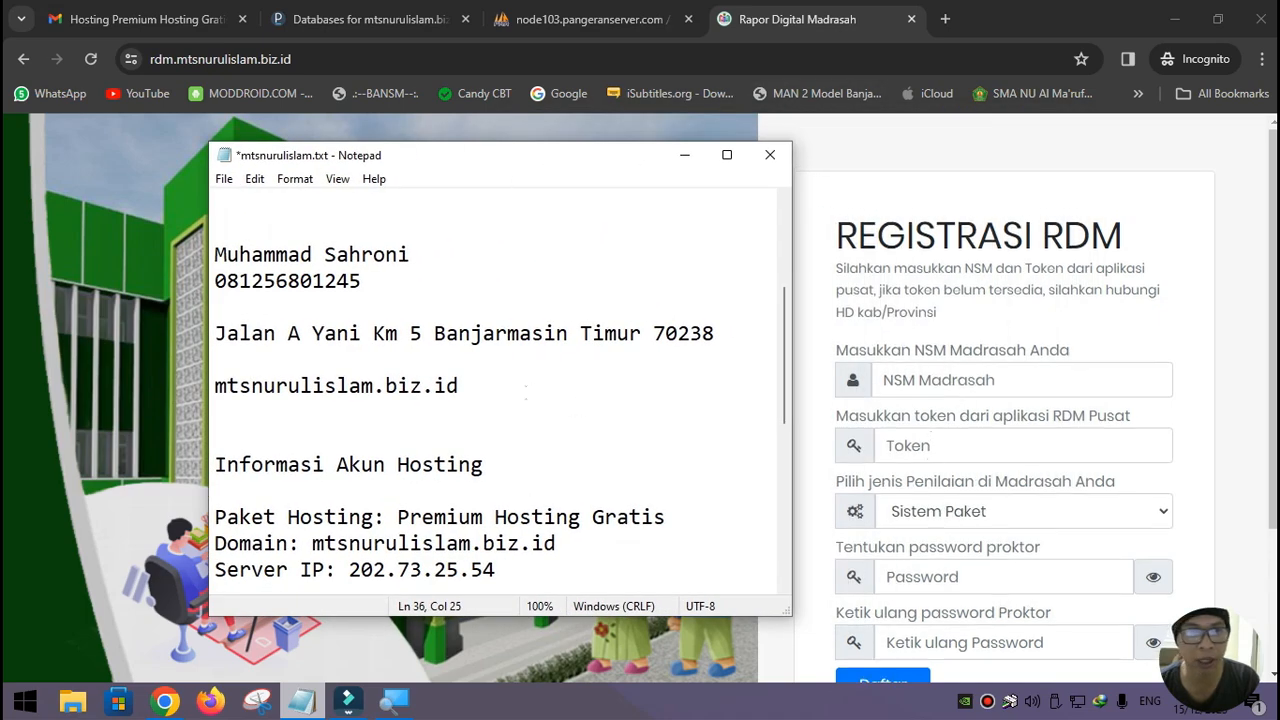
{"action": "scroll", "coordinate": [495, 390], "scroll_direction": "up", "scroll_amount": 3}
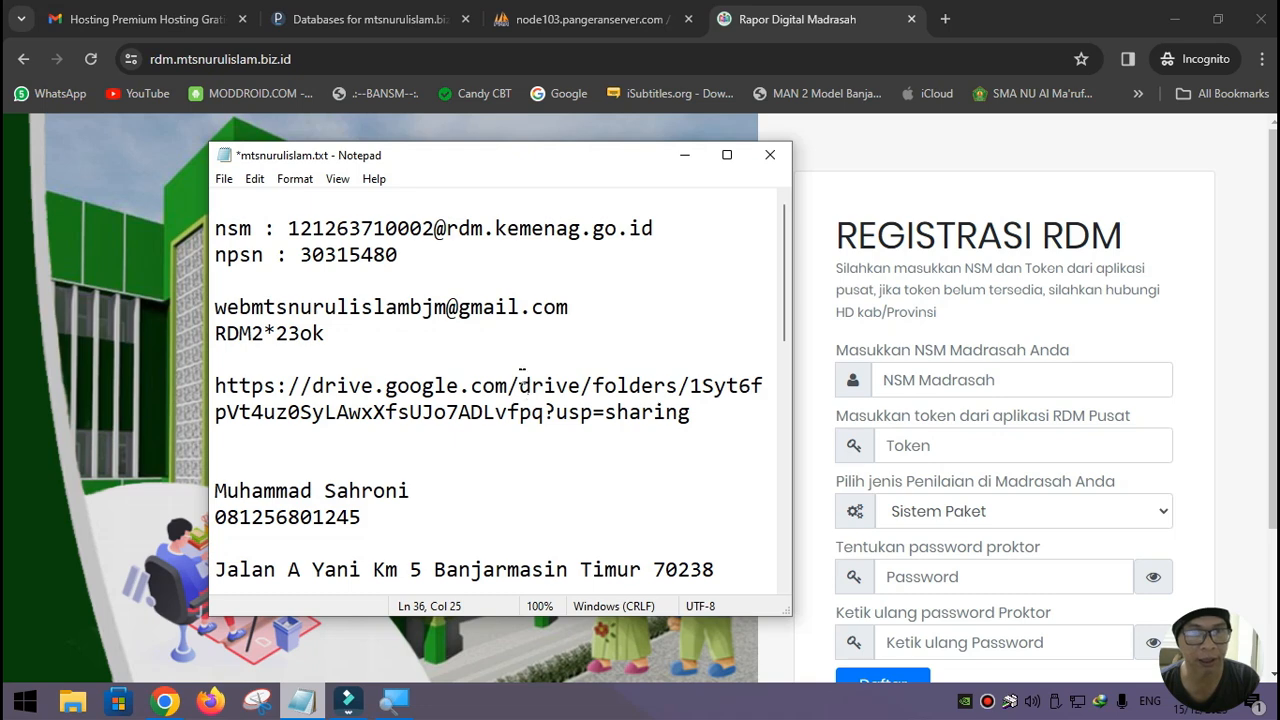
{"action": "scroll", "coordinate": [520, 372], "scroll_direction": "down", "scroll_amount": 4}
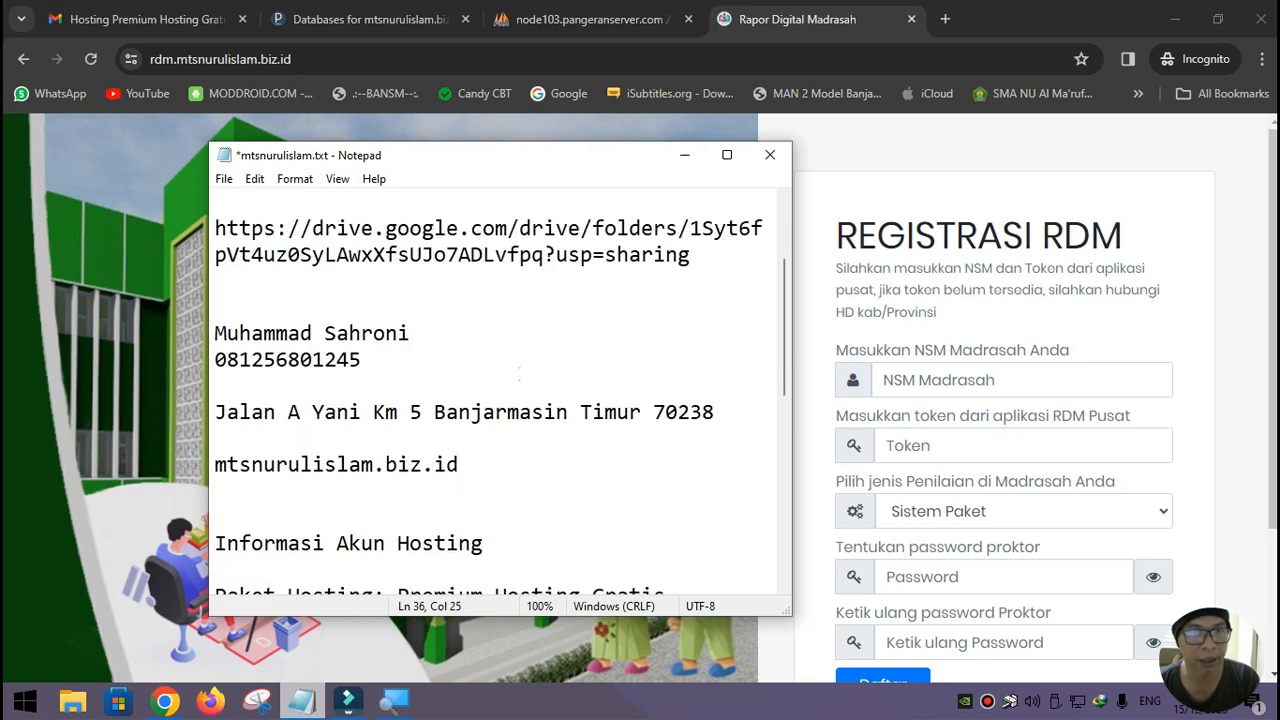
{"action": "scroll", "coordinate": [519, 372], "scroll_direction": "down", "scroll_amount": 5}
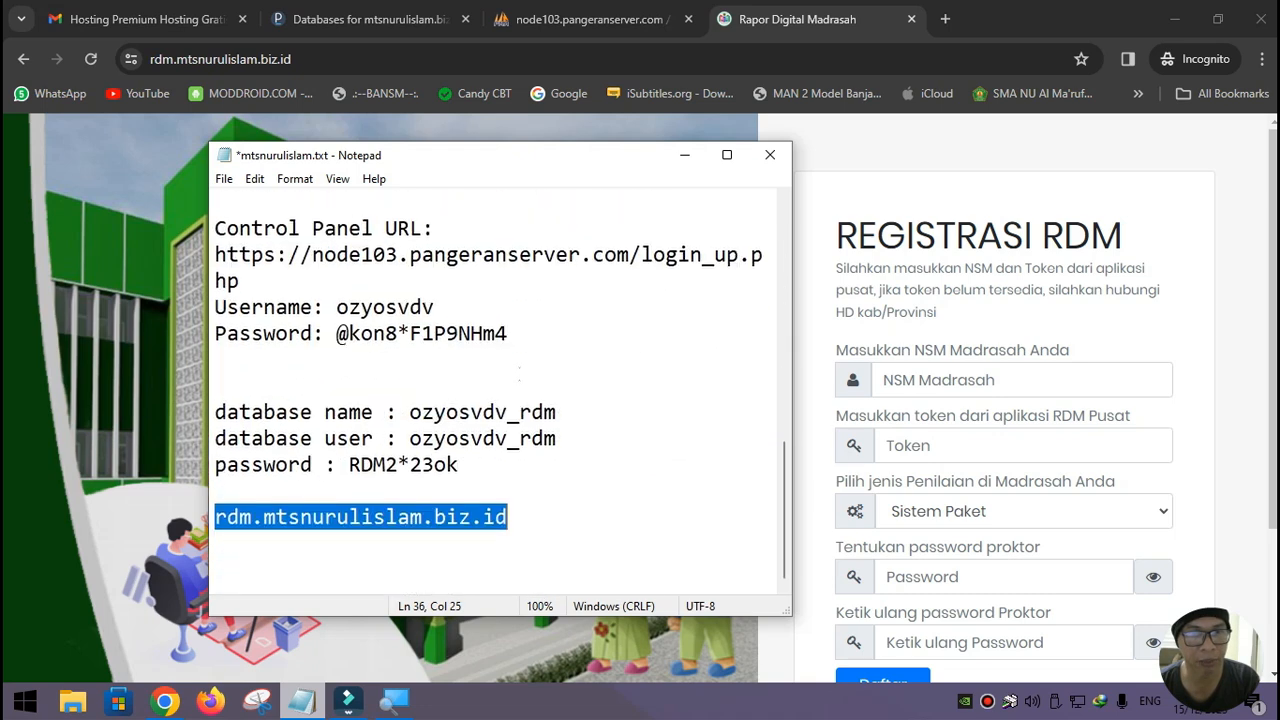
{"action": "scroll", "coordinate": [519, 372], "scroll_direction": "up", "scroll_amount": 9}
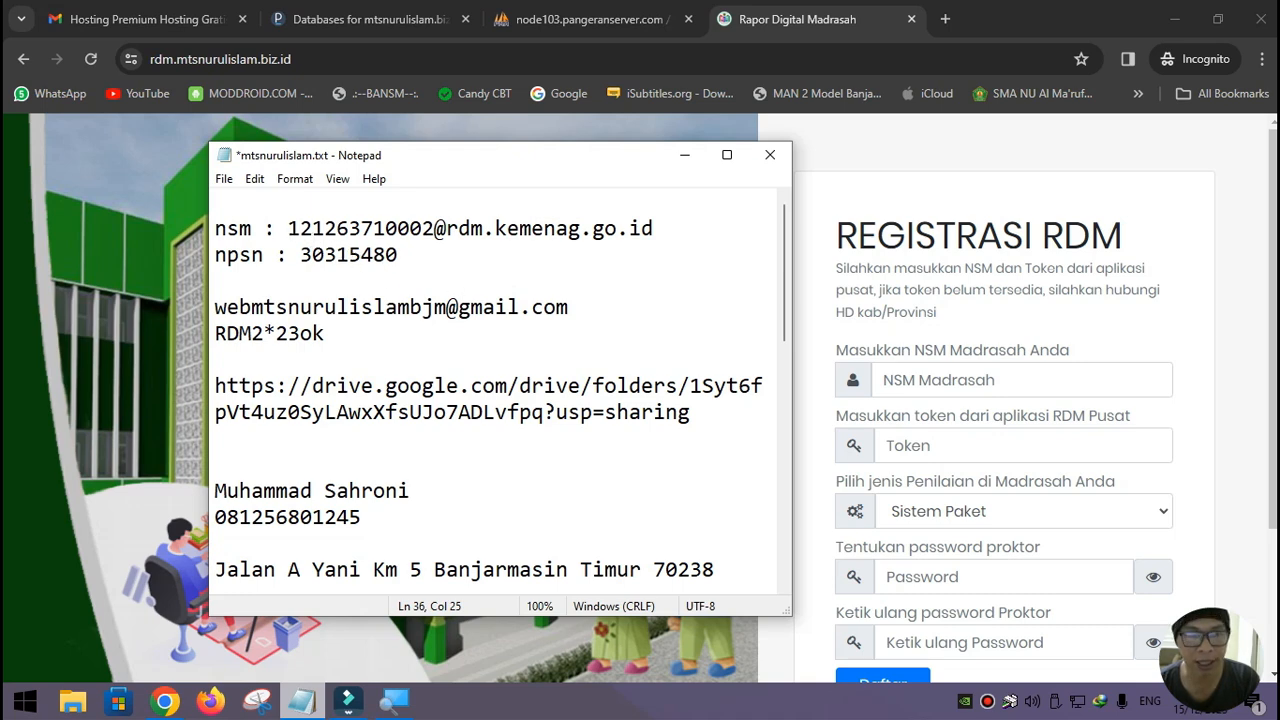
{"action": "left_click_drag", "start_coordinate": [289, 228], "coordinate": [652, 229]}
{"action": "left_click", "coordinate": [336, 255]}
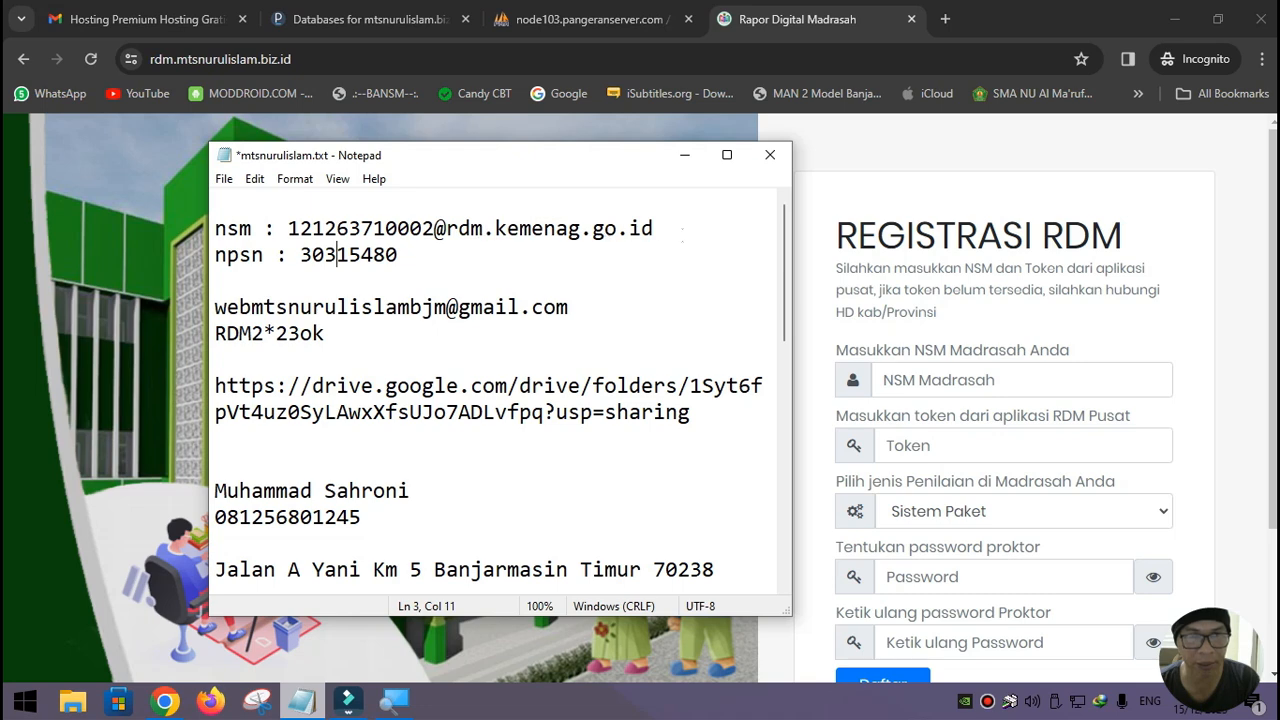
{"action": "left_click", "coordinate": [684, 155]}
- Open rdm.kemenag.go.id in a new incognito tab and go to its Login Portal RDM page
{"action": "left_click", "coordinate": [954, 20]}
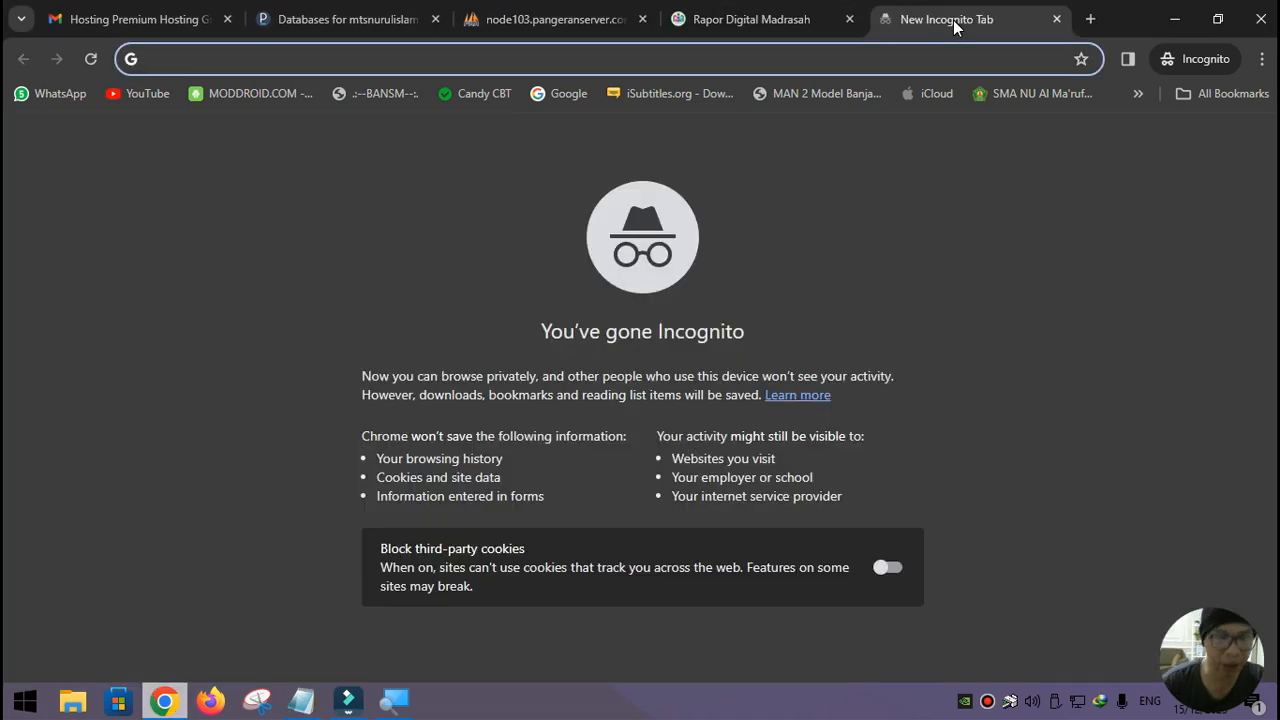
{"action": "type", "text": "rdm"}
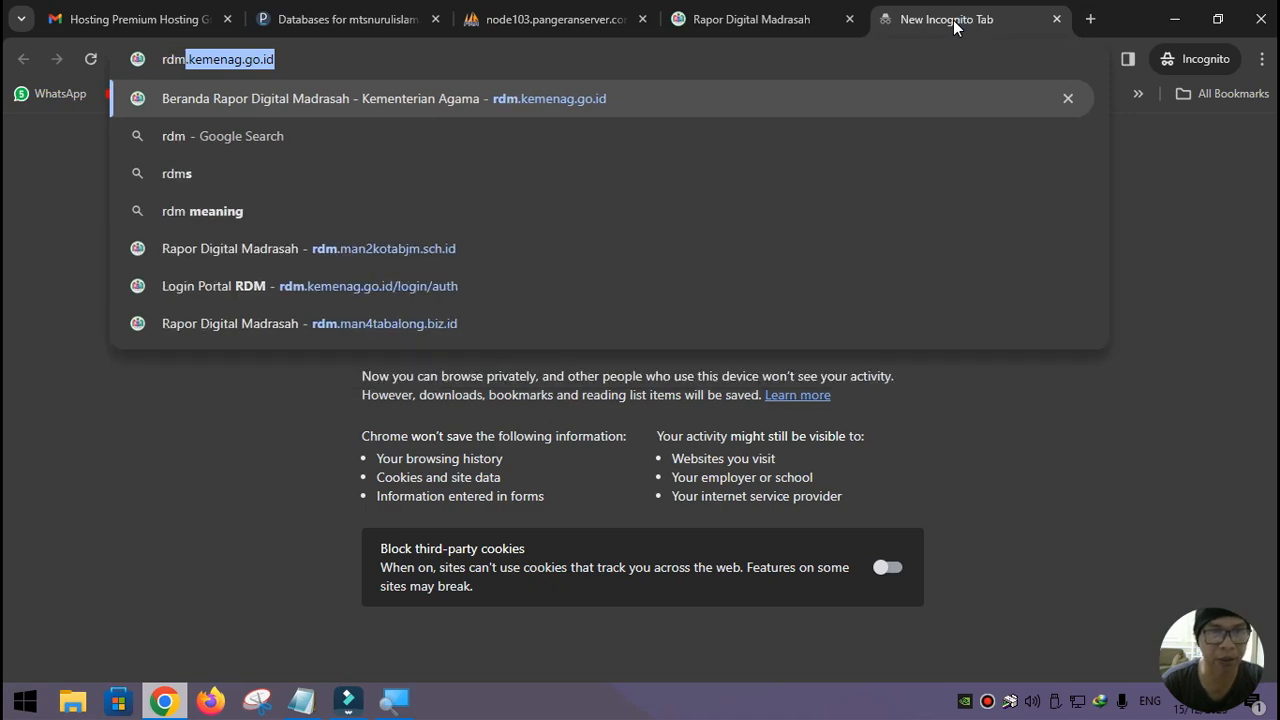
{"action": "key", "text": "Return"}
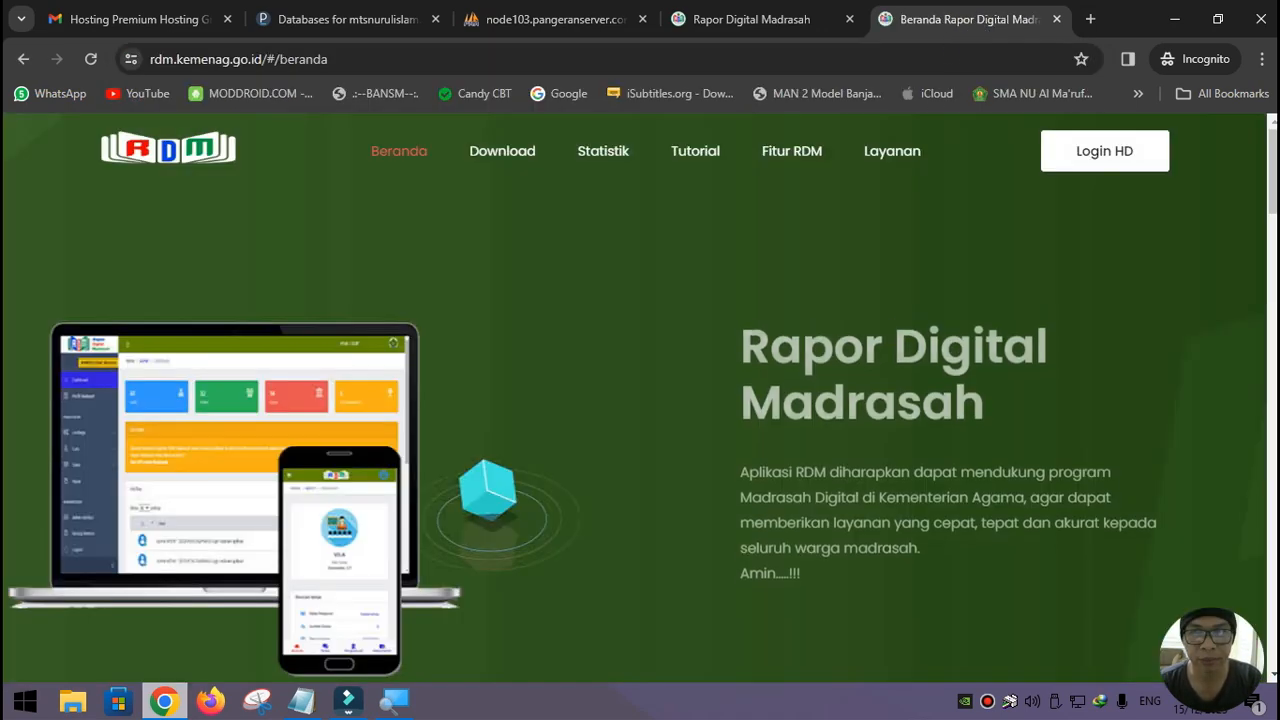
{"action": "left_click", "coordinate": [1097, 158]}
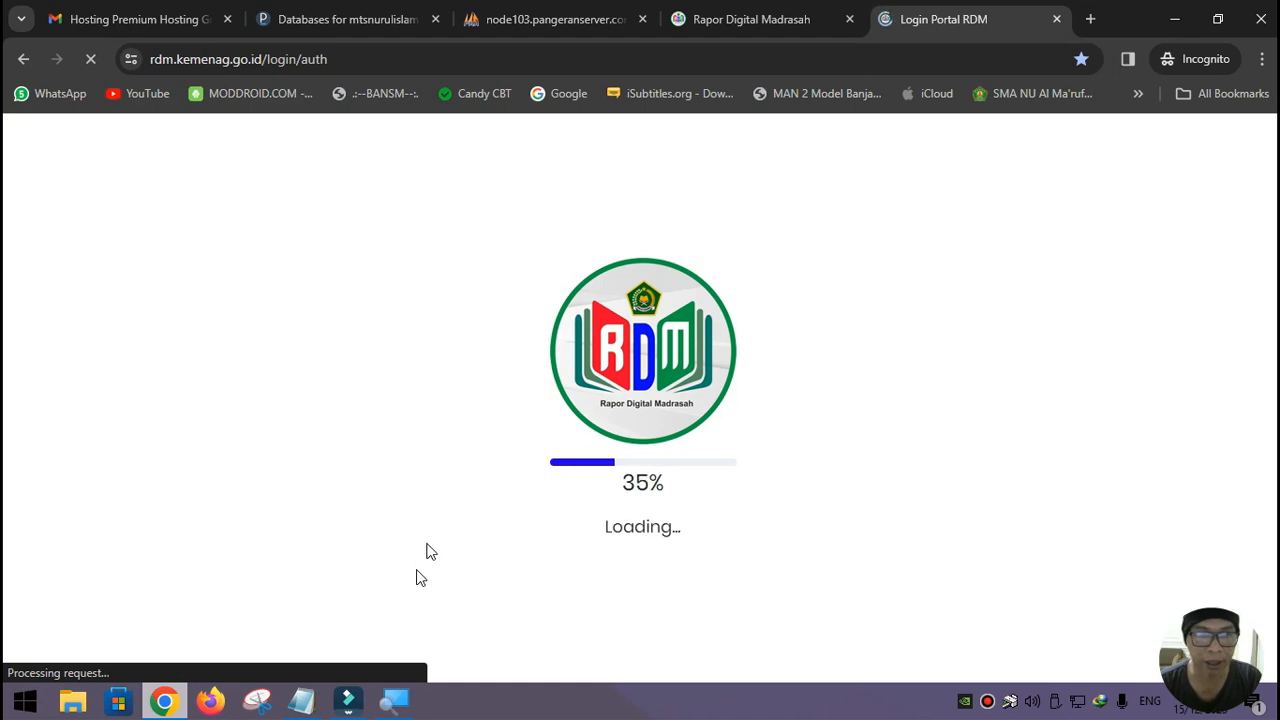
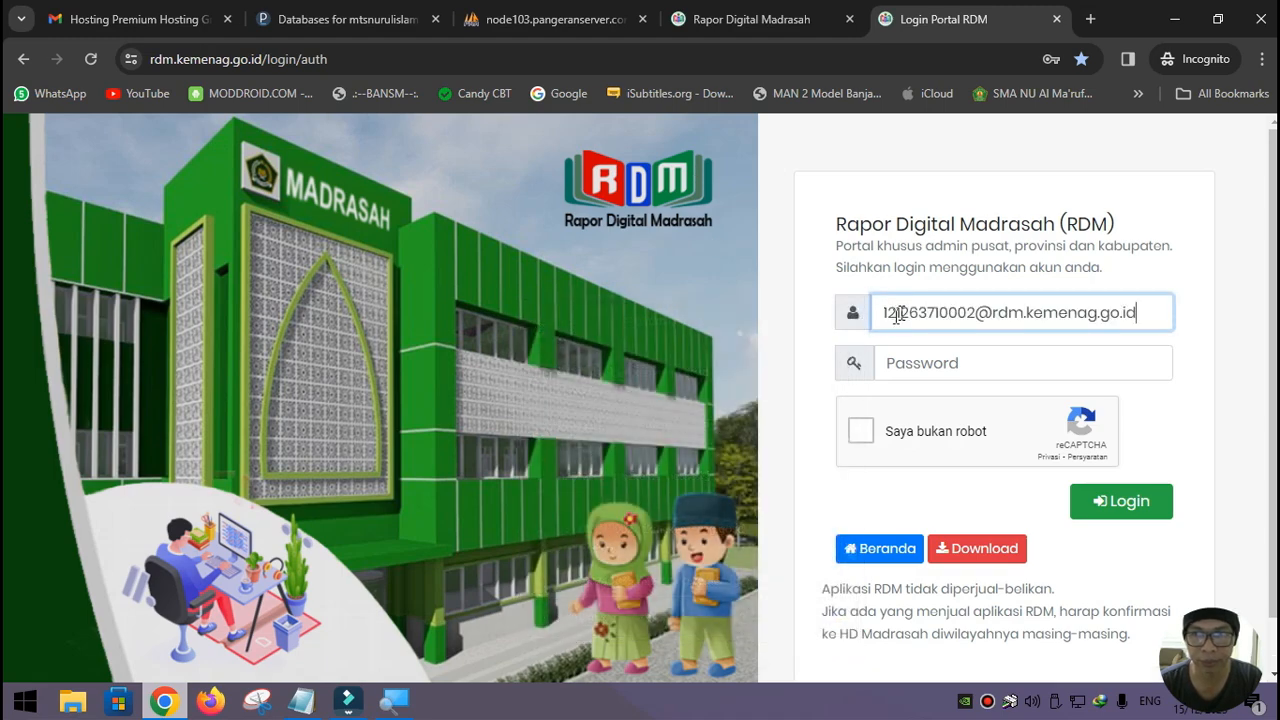
- Bring up the saved Notepad notes holding the RDM account login credentials
{"action": "left_click", "coordinate": [303, 700]}
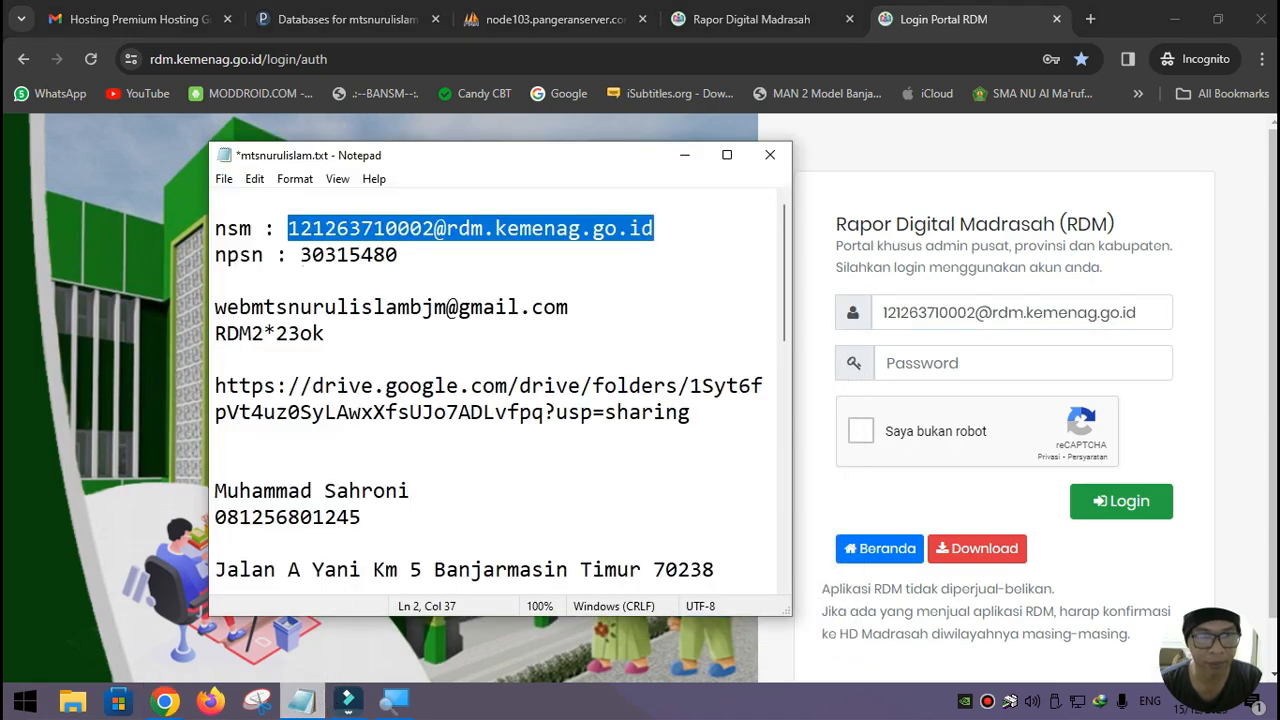
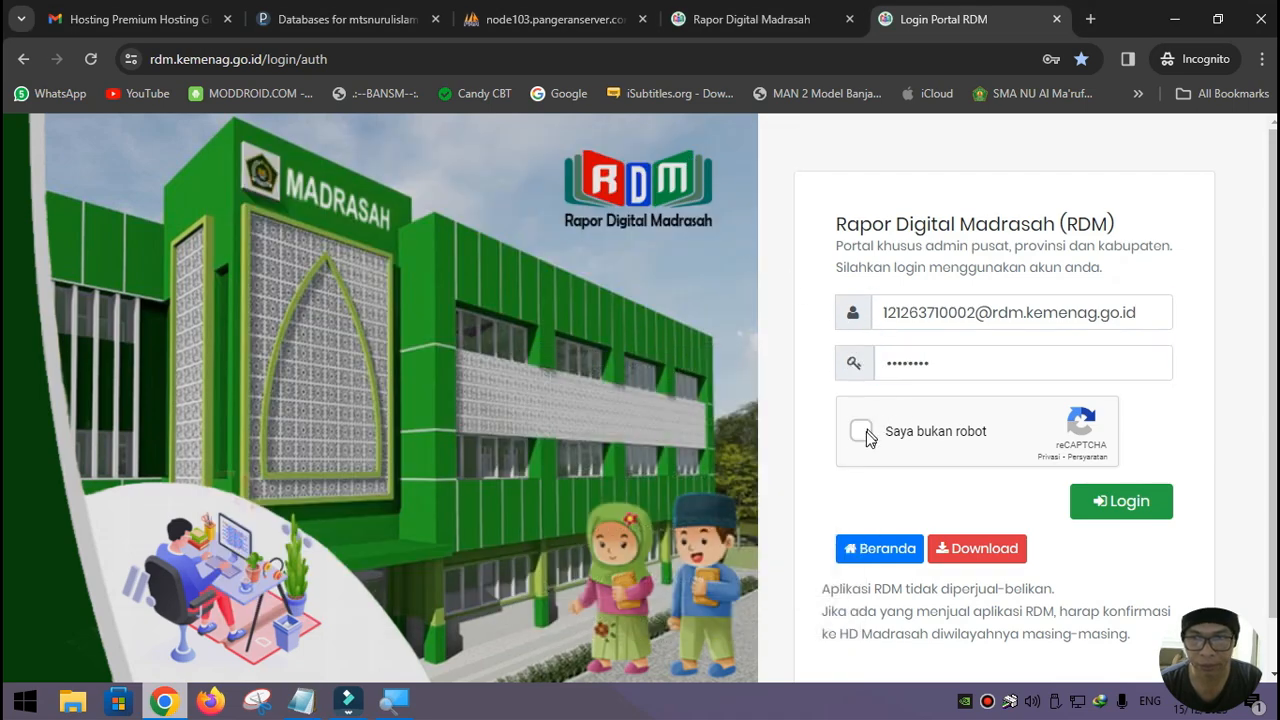
- Sign in to the central RDM portal and glance at the account options
{"action": "left_click", "coordinate": [1135, 510]}
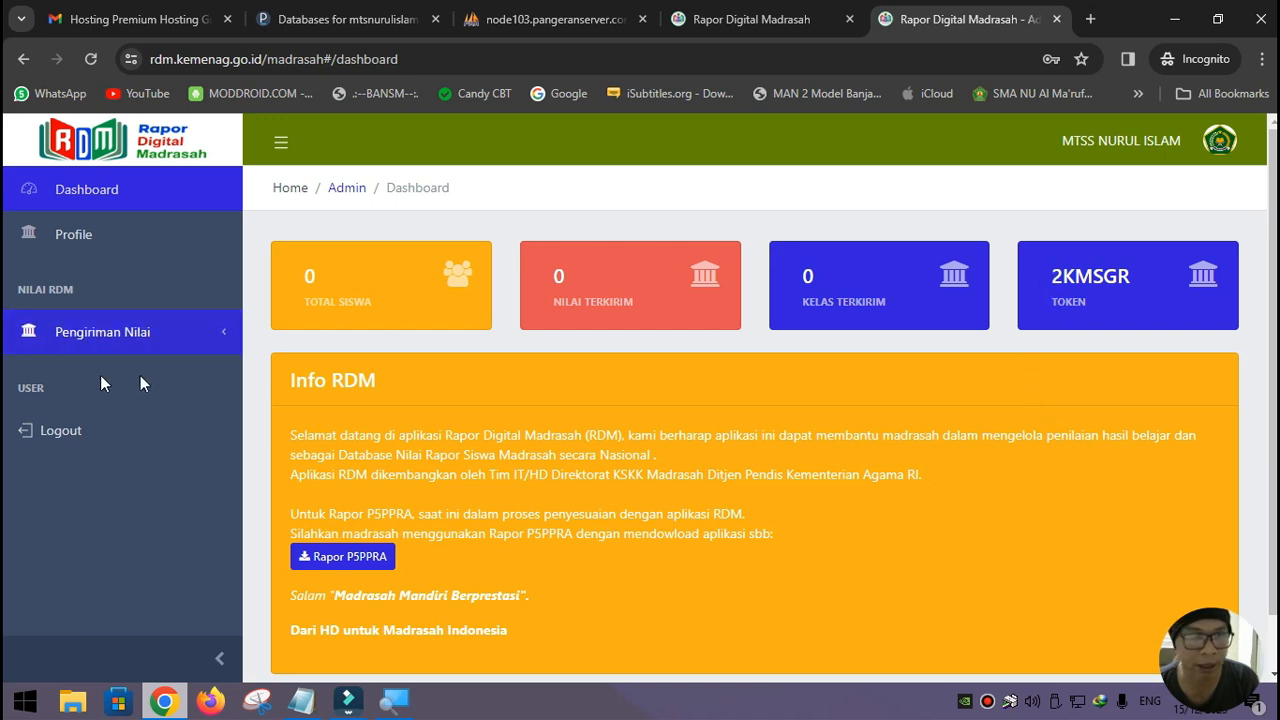
{"action": "left_click", "coordinate": [1219, 143]}
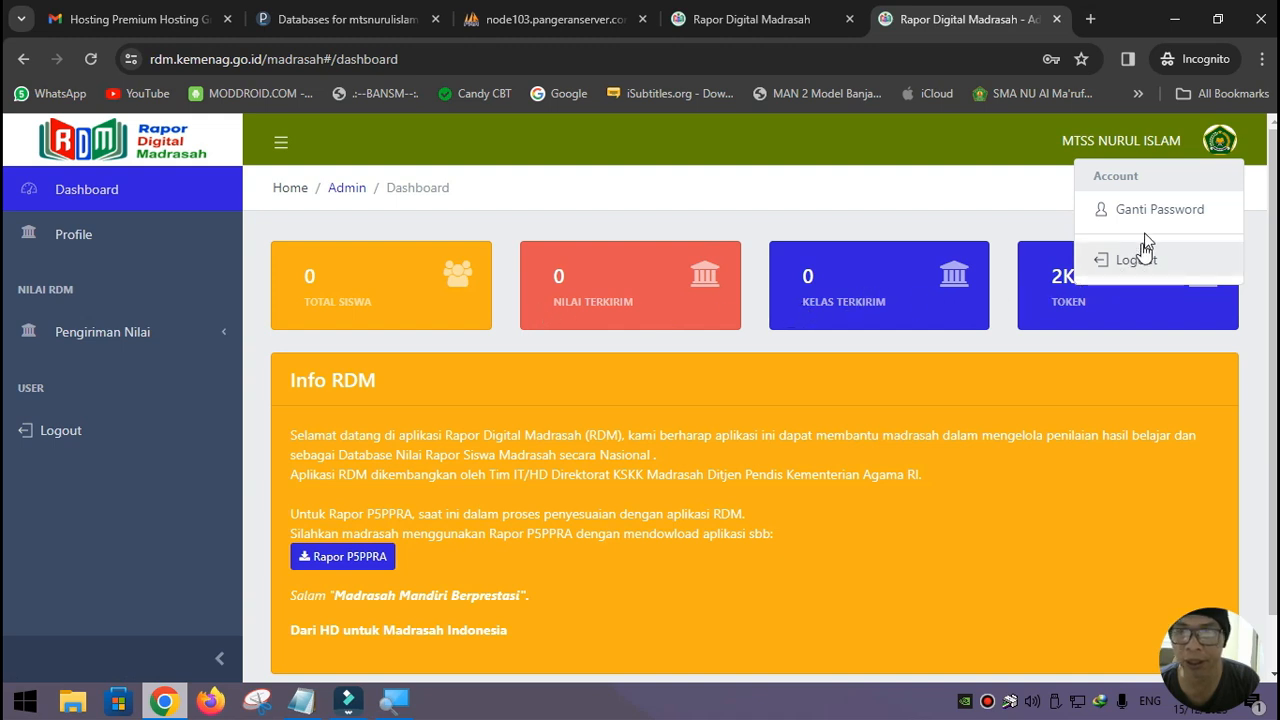
{"action": "left_click", "coordinate": [986, 216]}
- Copy the school's registration token into the notes under a 'token RDM :' line
{"action": "left_click_drag", "start_coordinate": [1050, 276], "coordinate": [1133, 283]}
{"action": "key", "text": "ctrl+c"}
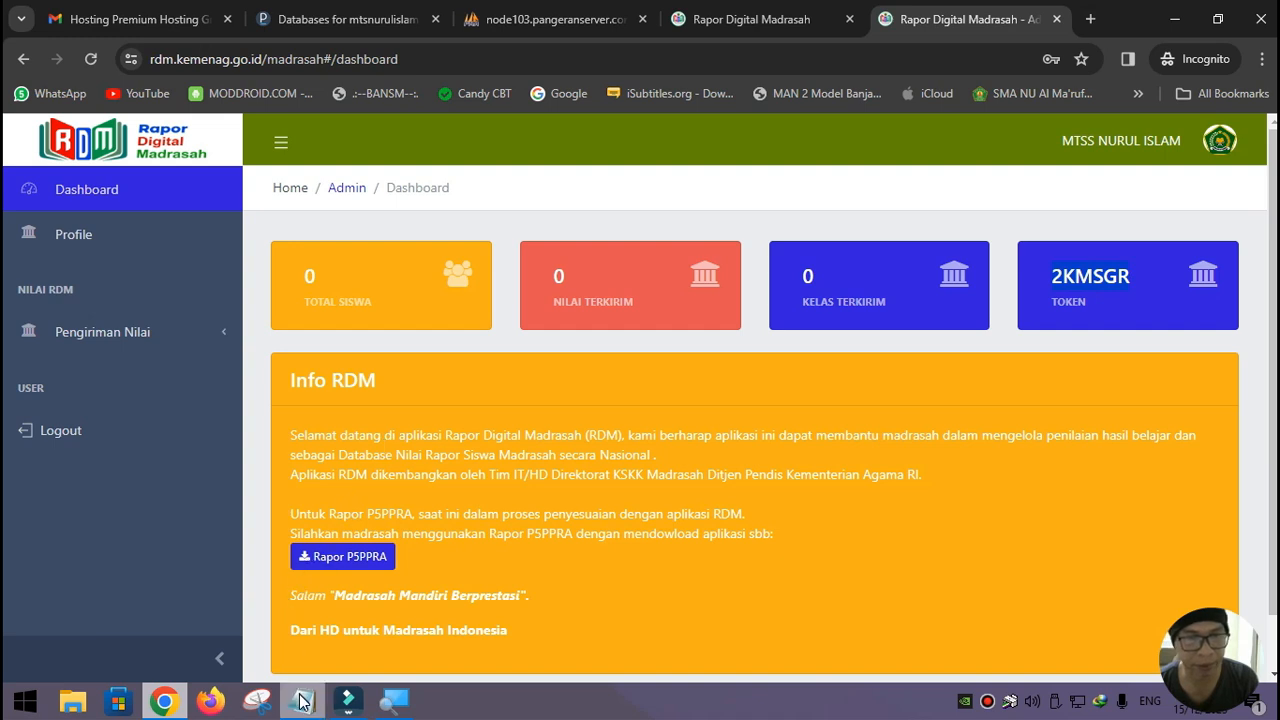
{"action": "left_click", "coordinate": [301, 700]}
{"action": "left_click", "coordinate": [406, 256]}
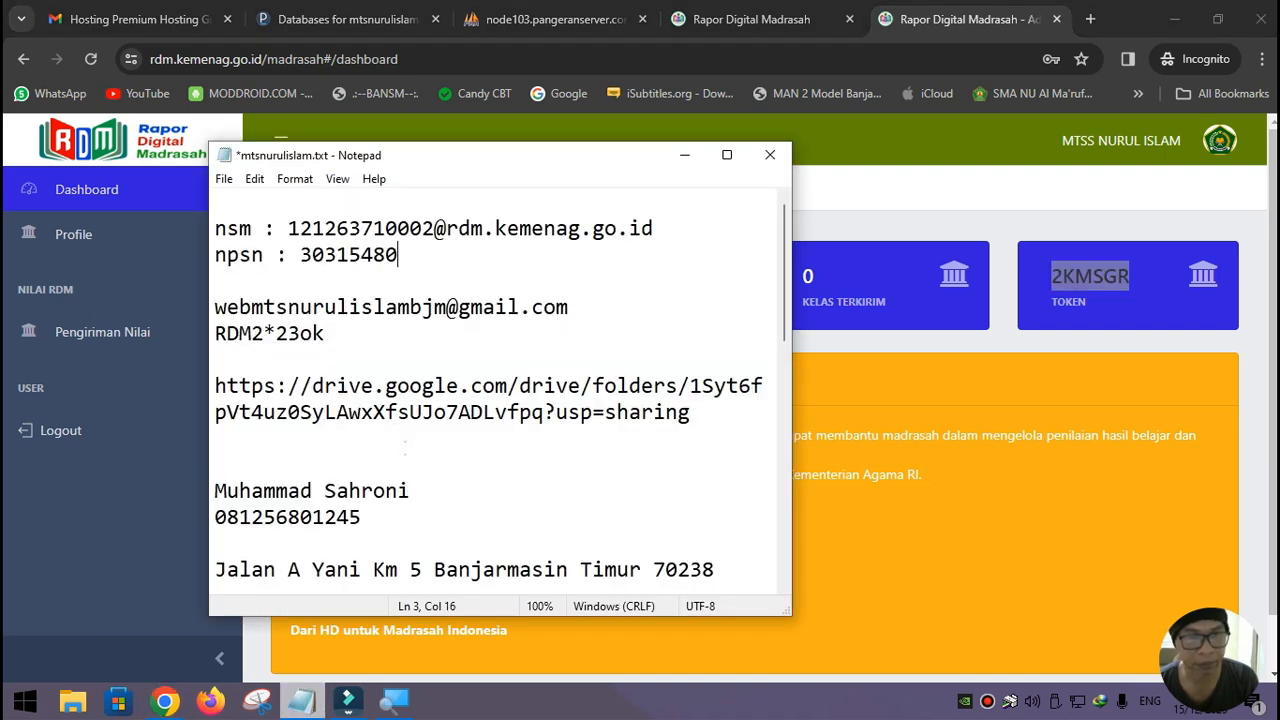
{"action": "key", "text": "Return"}
{"action": "key", "text": "Return"}
{"action": "type", "text": "token R"}
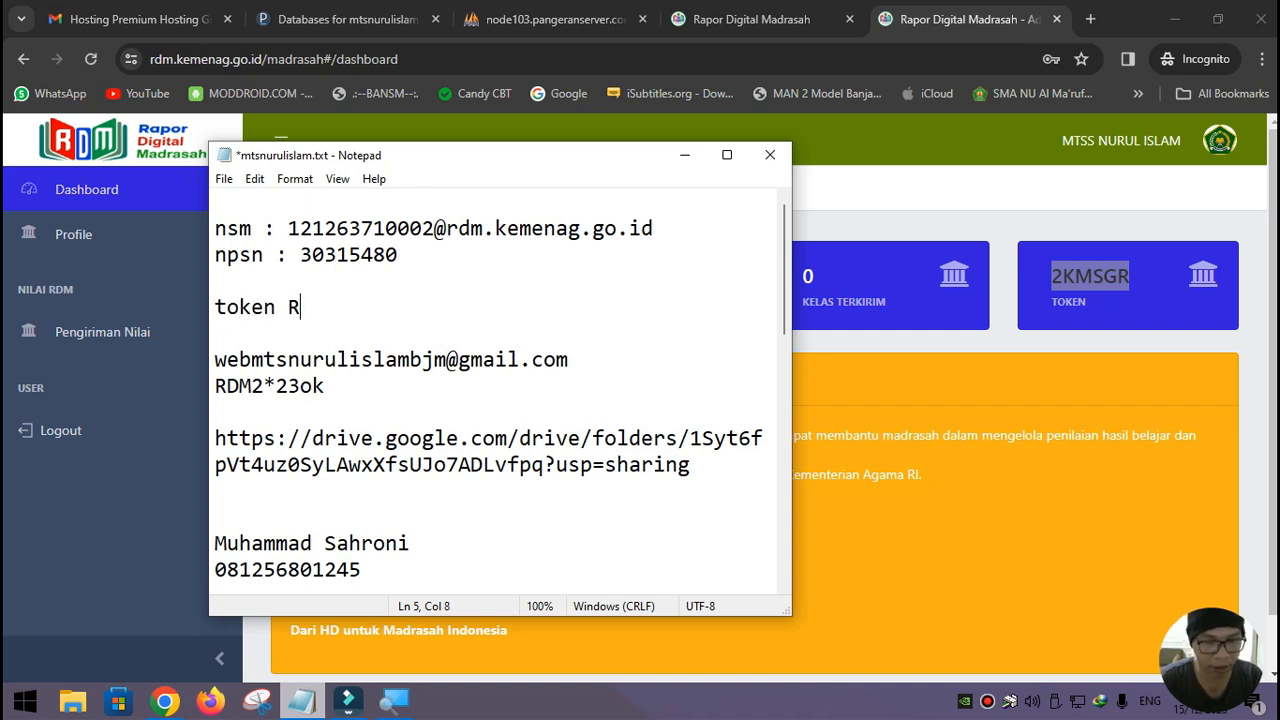
{"action": "type", "text": "DM :"}
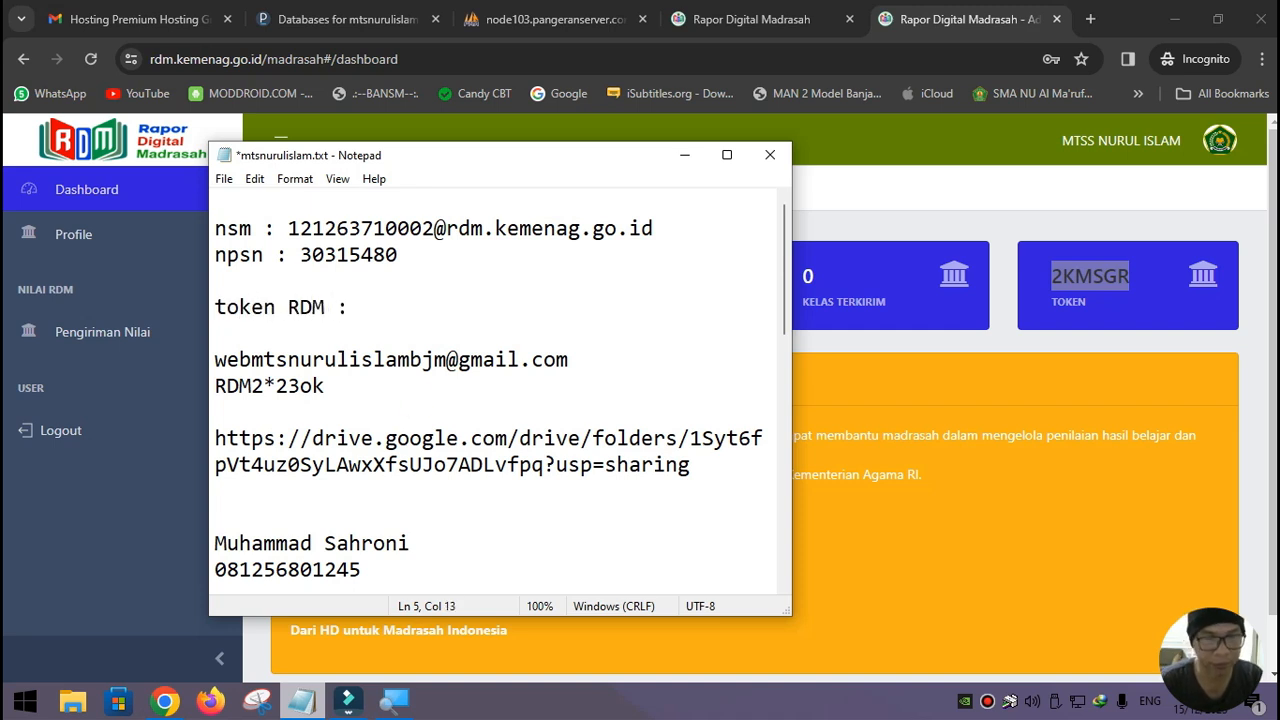
{"action": "key", "text": "ctrl+v"}
- Sign out of the central RDM portal from the account menu
{"action": "left_click", "coordinate": [684, 155]}
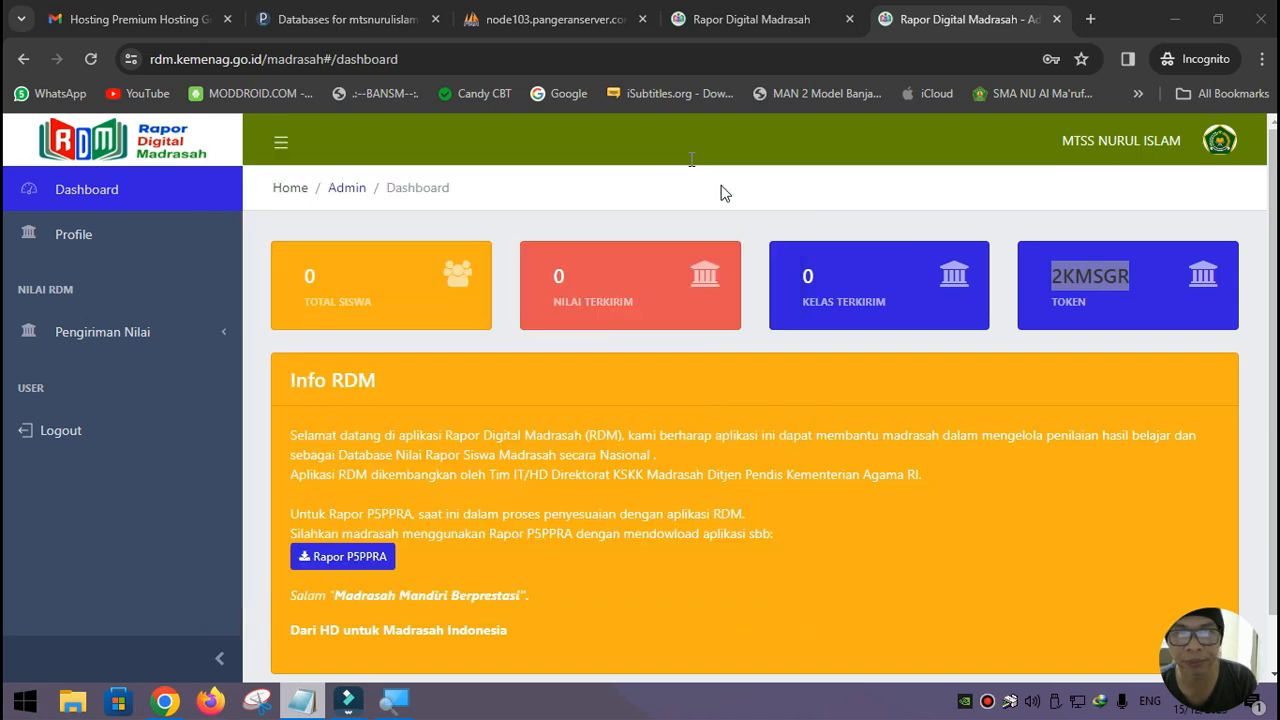
{"action": "left_click", "coordinate": [1220, 150]}
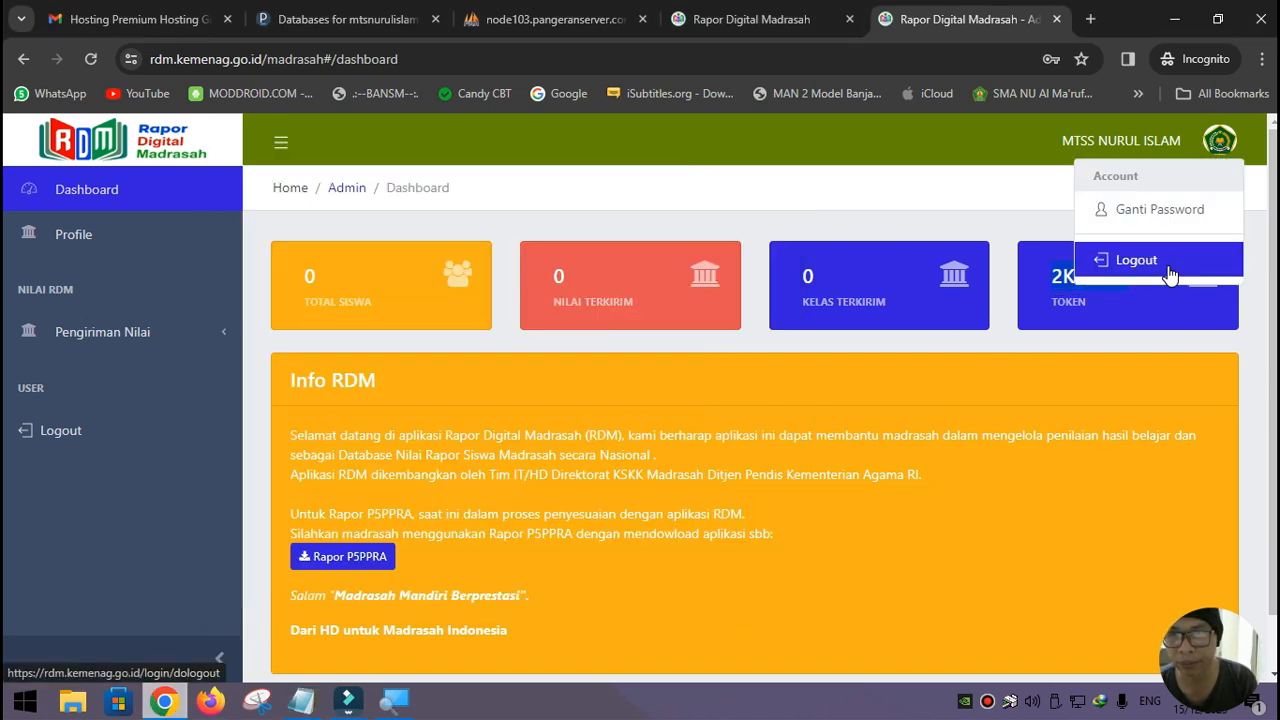
{"action": "left_click", "coordinate": [1190, 260]}
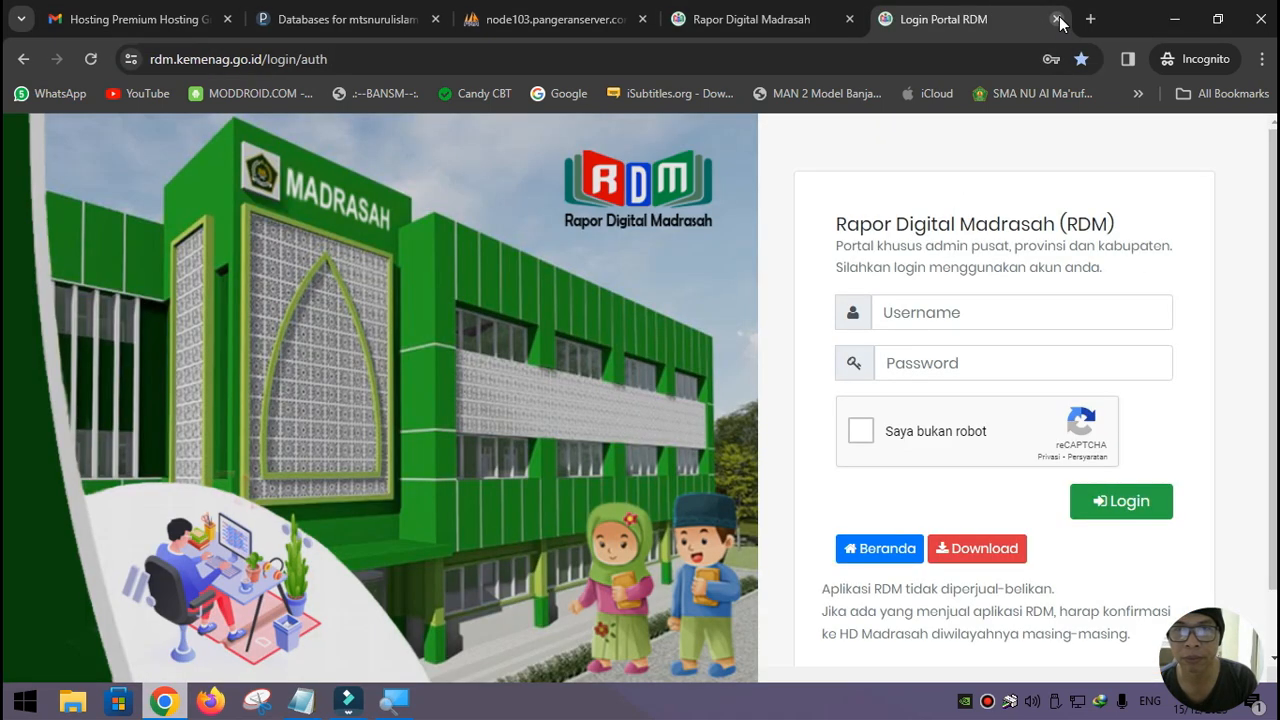
- Close the portal tab and paste the madrasah's NSM from the notes into the NSM field
{"action": "left_click", "coordinate": [1056, 19]}
{"action": "left_click", "coordinate": [944, 380]}
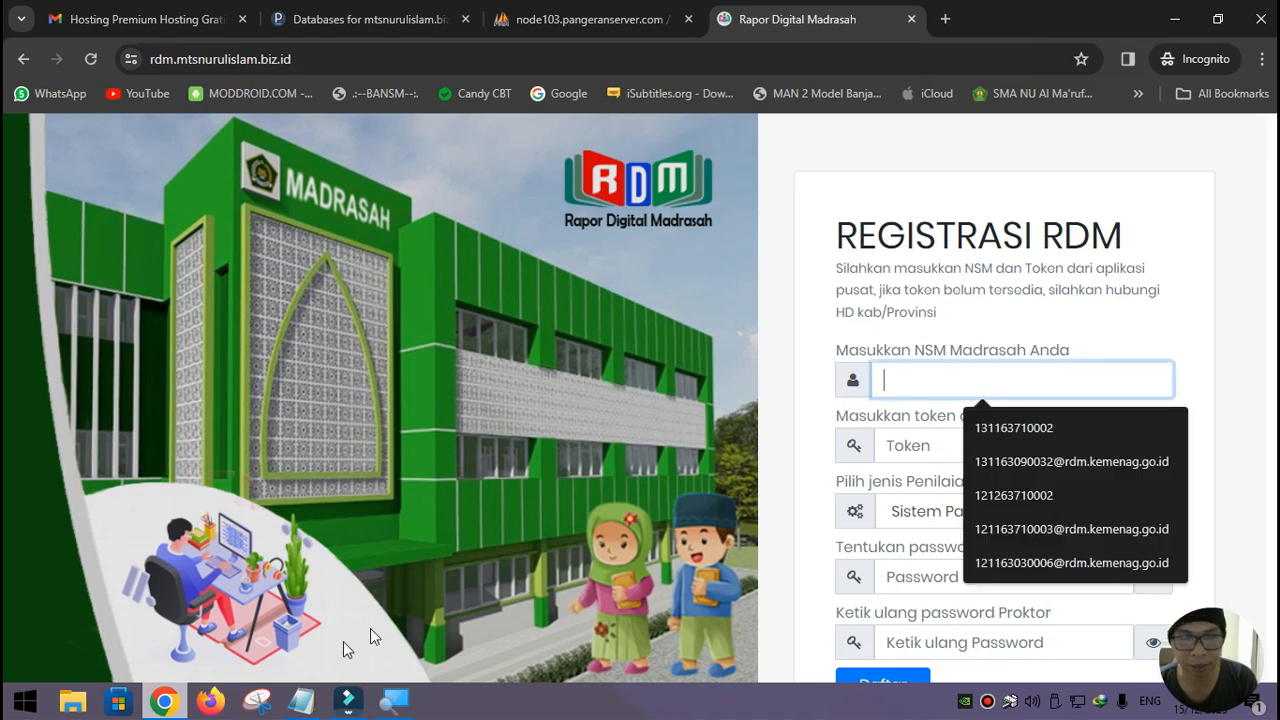
{"action": "left_click", "coordinate": [301, 700]}
{"action": "left_click_drag", "start_coordinate": [288, 228], "coordinate": [433, 228]}
{"action": "key", "text": "ctrl+c"}
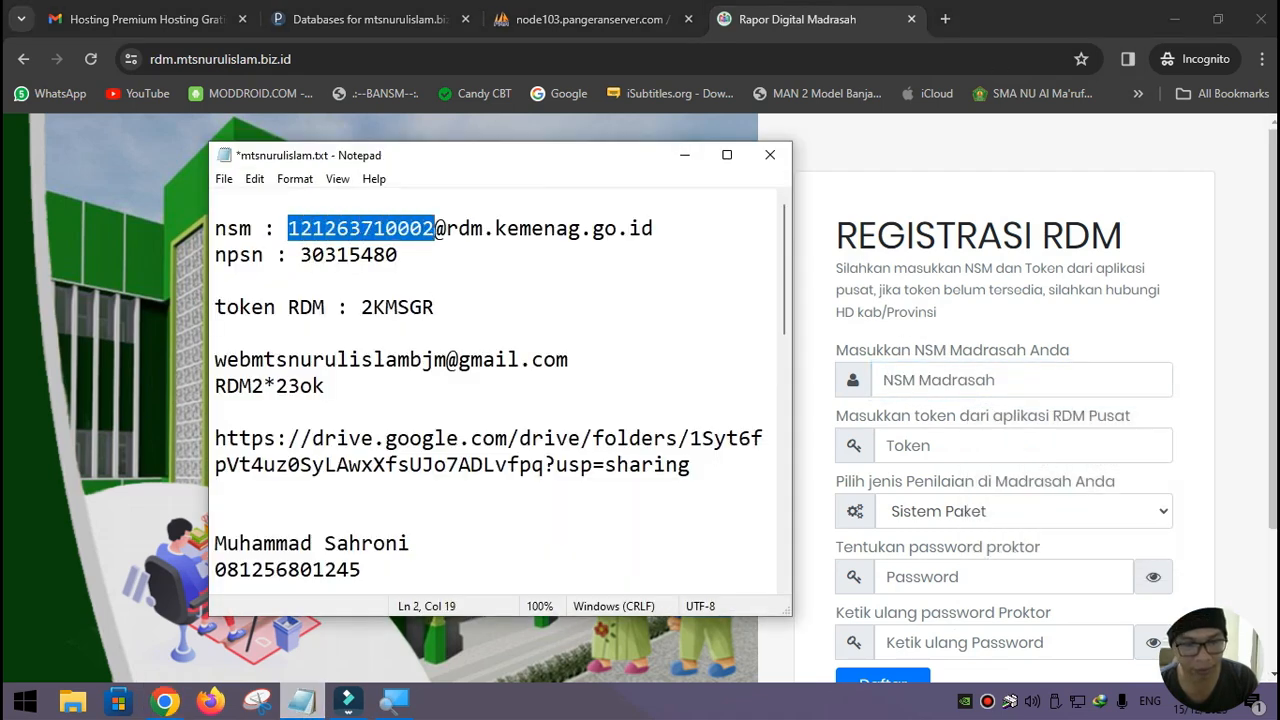
{"action": "left_click", "coordinate": [684, 155]}
{"action": "left_click", "coordinate": [893, 379]}
{"action": "key", "text": "ctrl+v"}
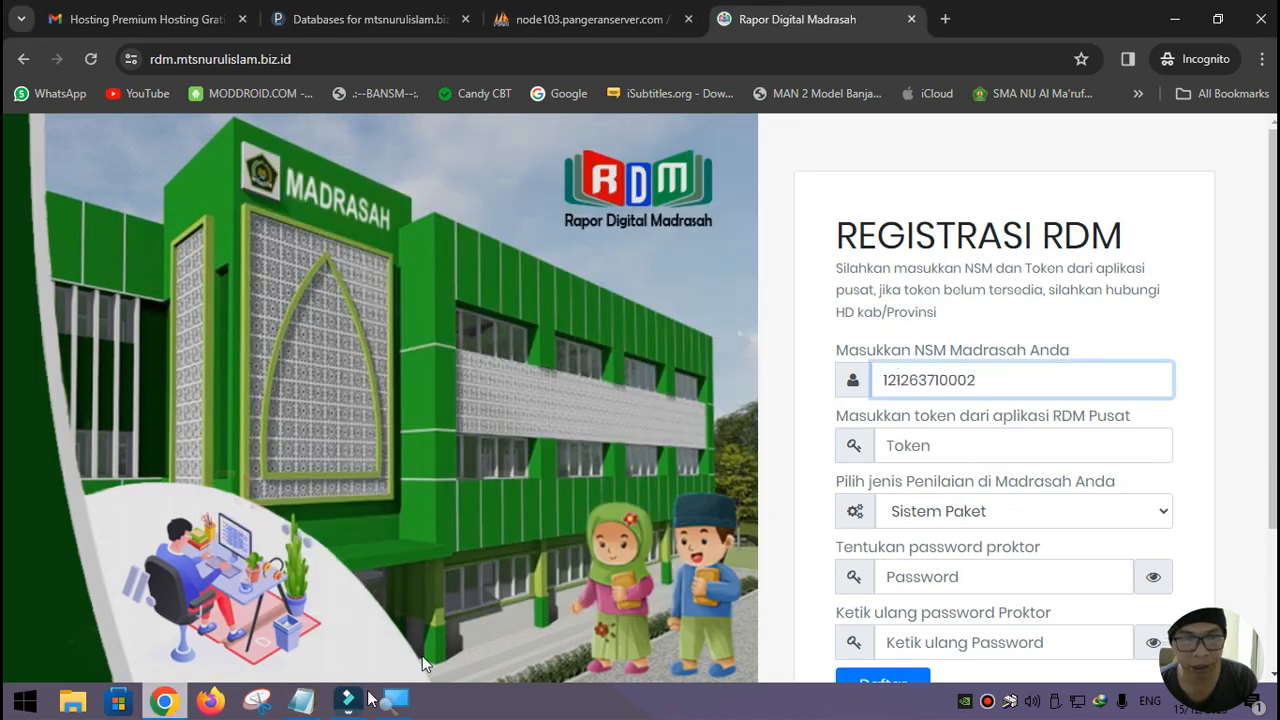
- Paste the central token from the notes into the token field
{"action": "left_click", "coordinate": [301, 700]}
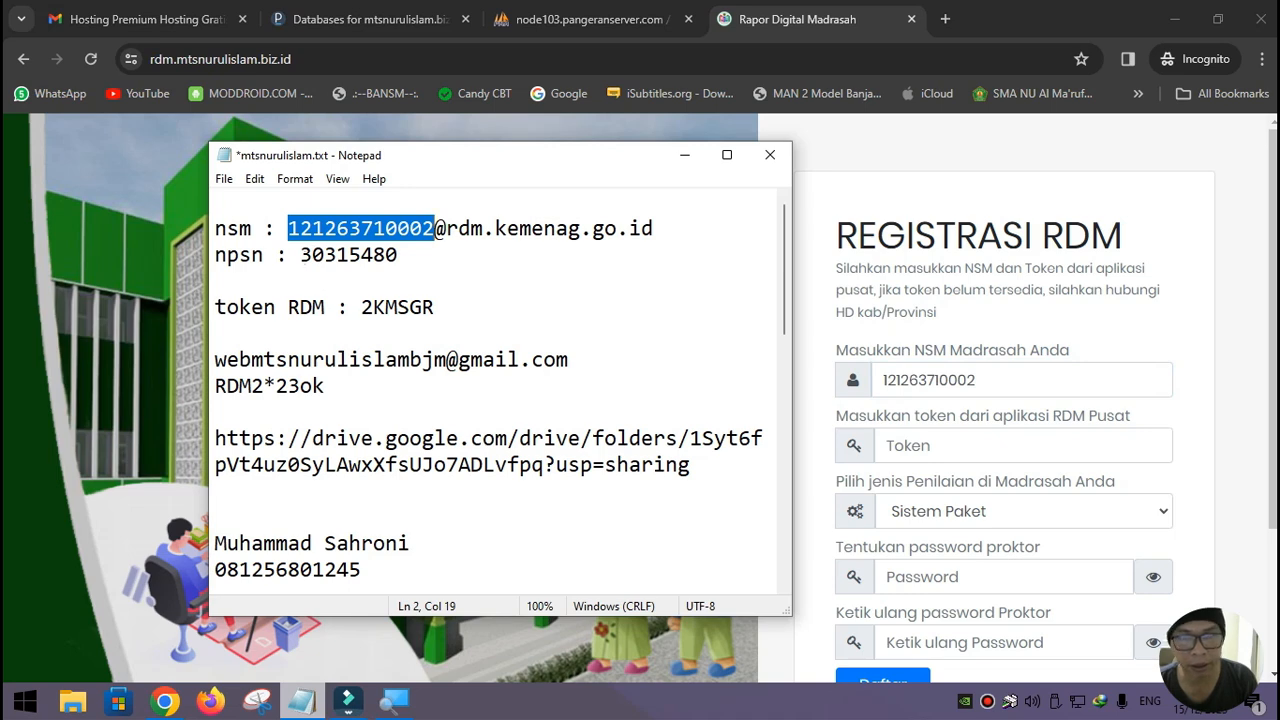
{"action": "left_click_drag", "start_coordinate": [361, 307], "coordinate": [452, 310]}
{"action": "key", "text": "ctrl+c"}
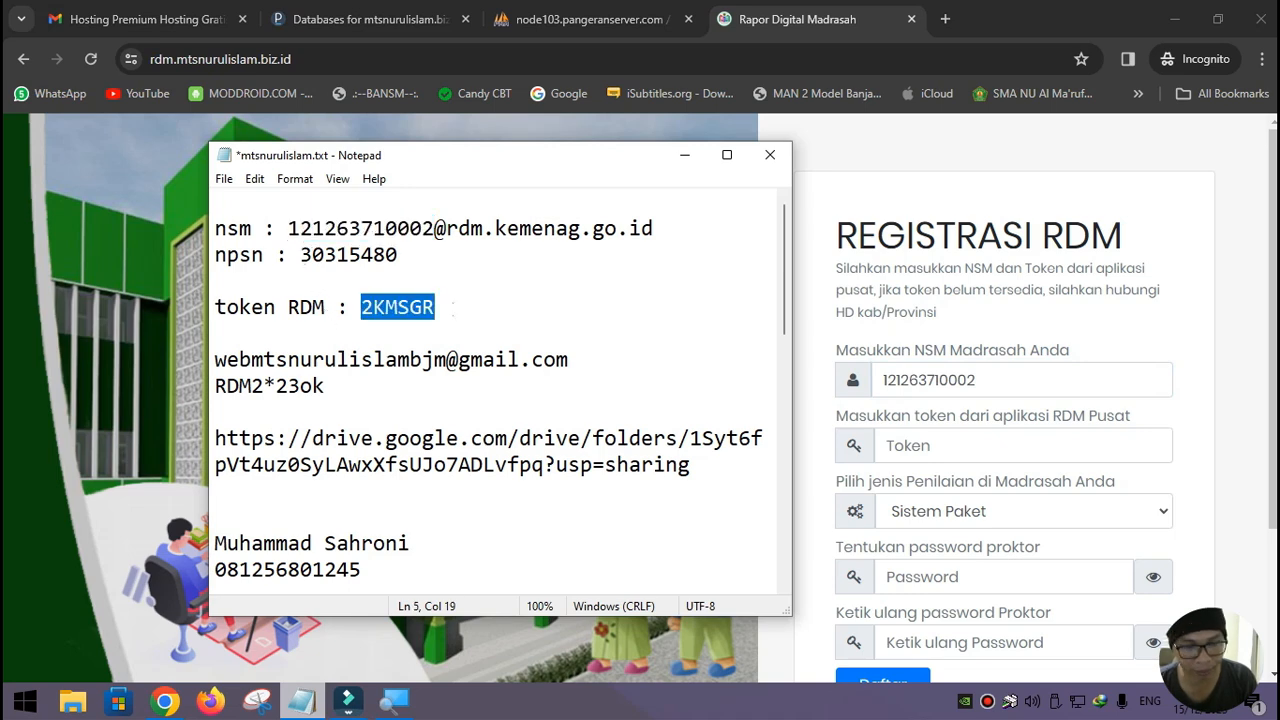
{"action": "left_click", "coordinate": [684, 155]}
{"action": "left_click", "coordinate": [898, 444]}
{"action": "key", "text": "ctrl+v"}
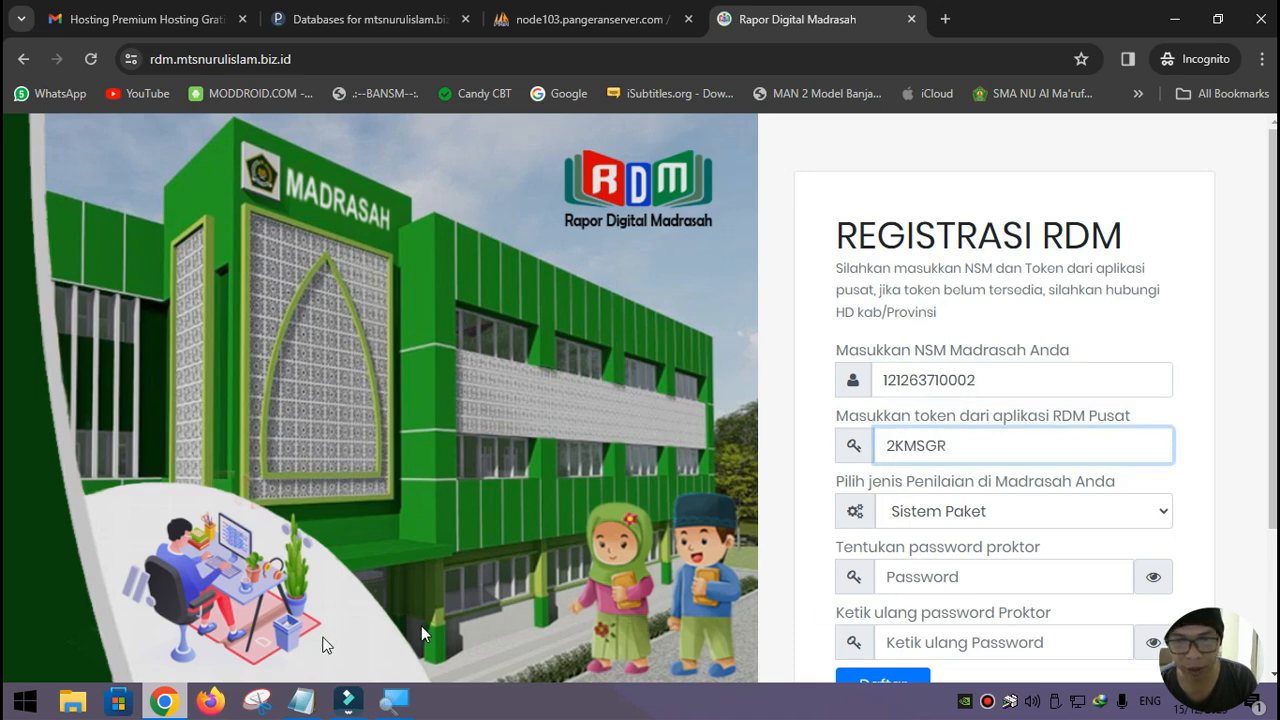
- Enter the saved password as proctor password and its confirmation, check both, and submit registration
{"action": "left_click", "coordinate": [301, 700]}
{"action": "left_click_drag", "start_coordinate": [326, 386], "coordinate": [213, 388]}
{"action": "left_click", "coordinate": [686, 154]}
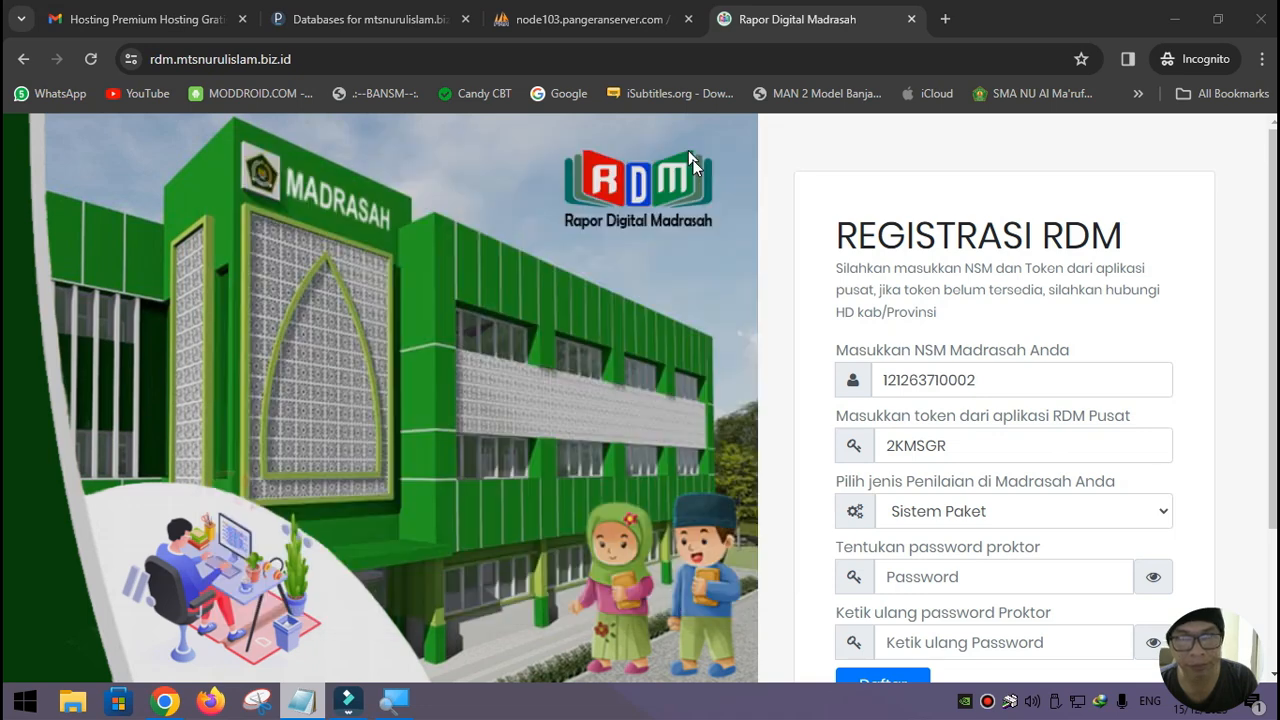
{"action": "left_click", "coordinate": [927, 577]}
{"action": "key", "text": "ctrl+v"}
{"action": "left_click", "coordinate": [912, 638]}
{"action": "key", "text": "ctrl+v"}
{"action": "scroll", "coordinate": [985, 618], "scroll_direction": "down", "scroll_amount": 1}
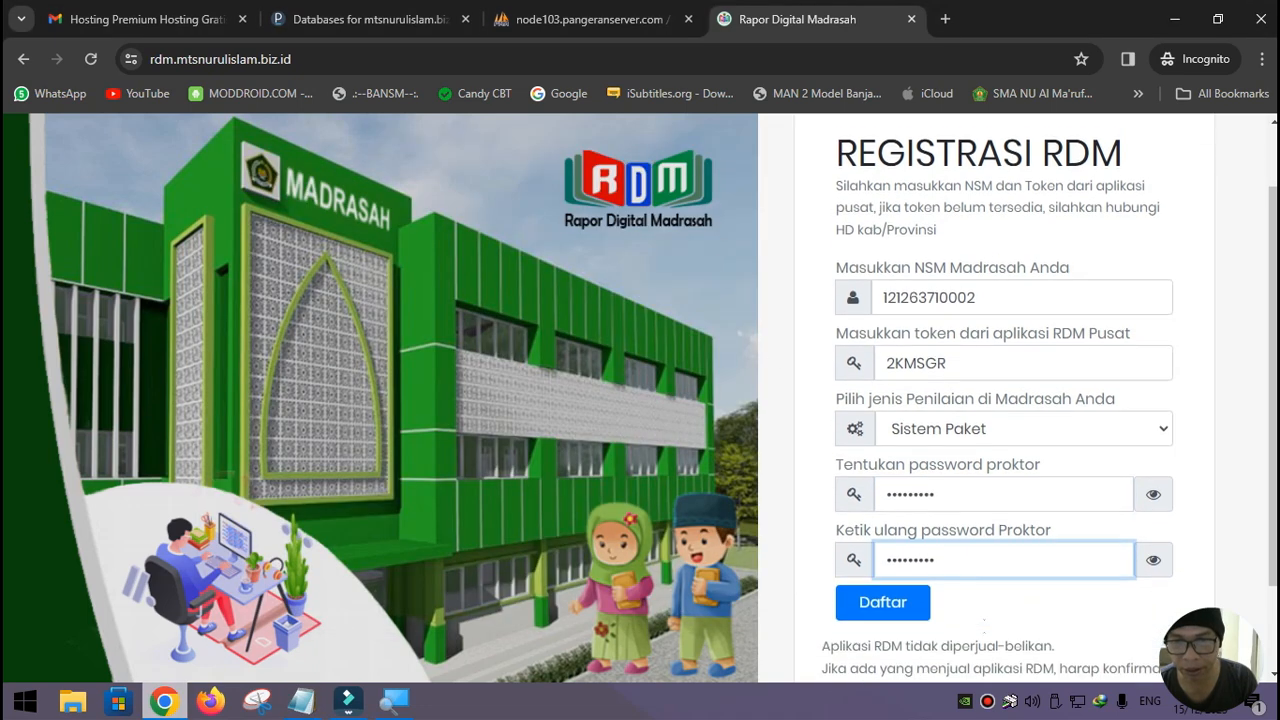
{"action": "left_click", "coordinate": [1155, 485]}
{"action": "left_click", "coordinate": [1155, 550]}
{"action": "left_click", "coordinate": [905, 588]}
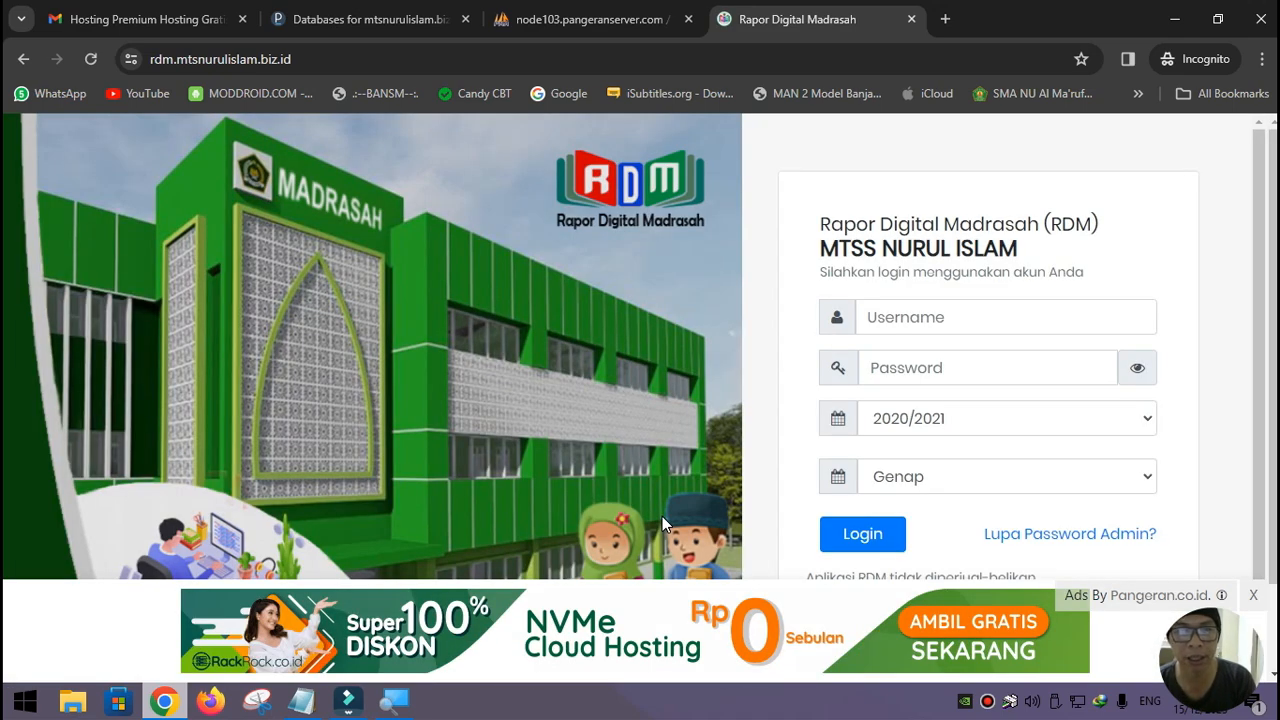
- Dismiss the ad and select school year 2023/2024 with the Ganjil semester
{"action": "left_click", "coordinate": [1254, 596]}
{"action": "scroll", "coordinate": [1120, 570], "scroll_direction": "down", "scroll_amount": 1}
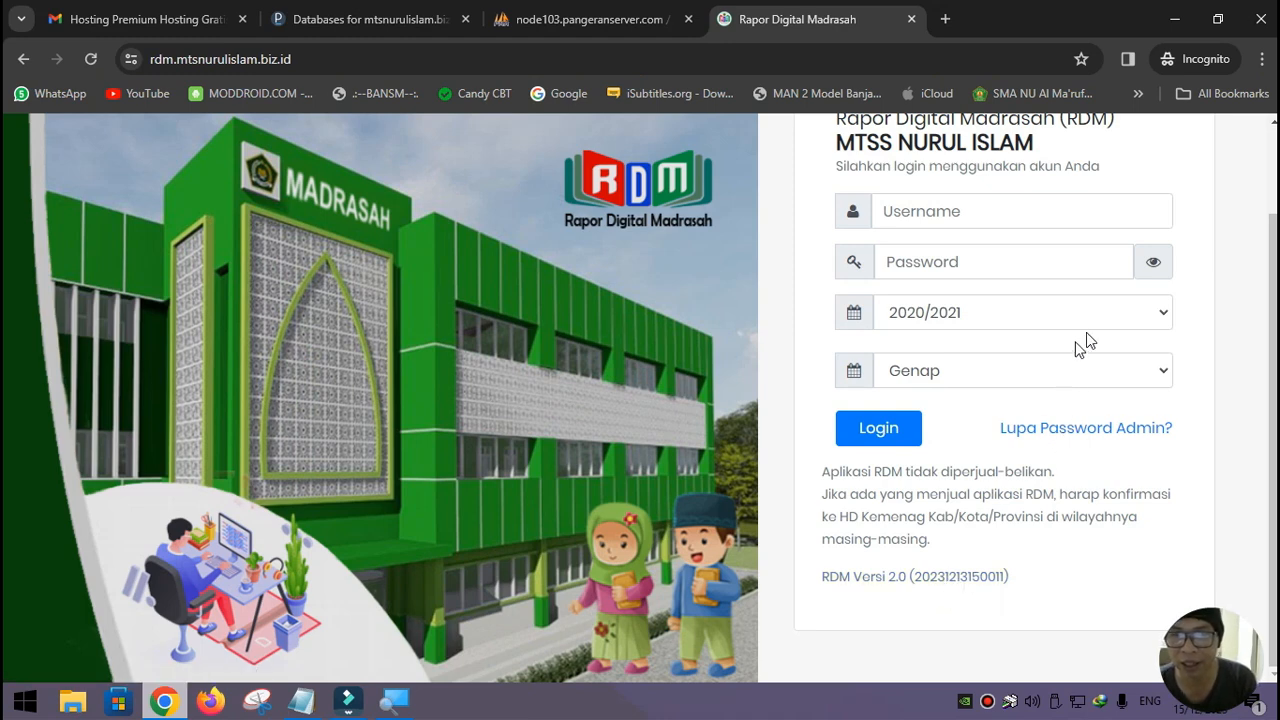
{"action": "left_click", "coordinate": [1114, 322]}
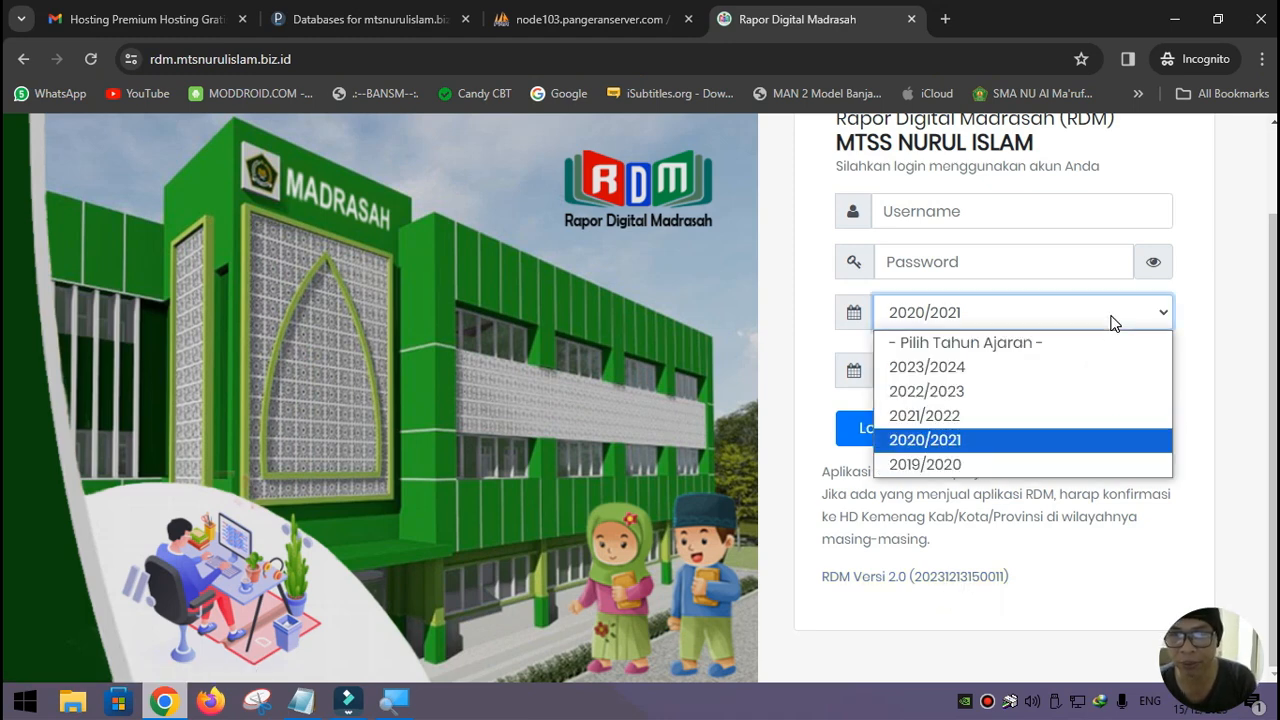
{"action": "left_click", "coordinate": [1035, 370]}
{"action": "left_click", "coordinate": [1040, 370]}
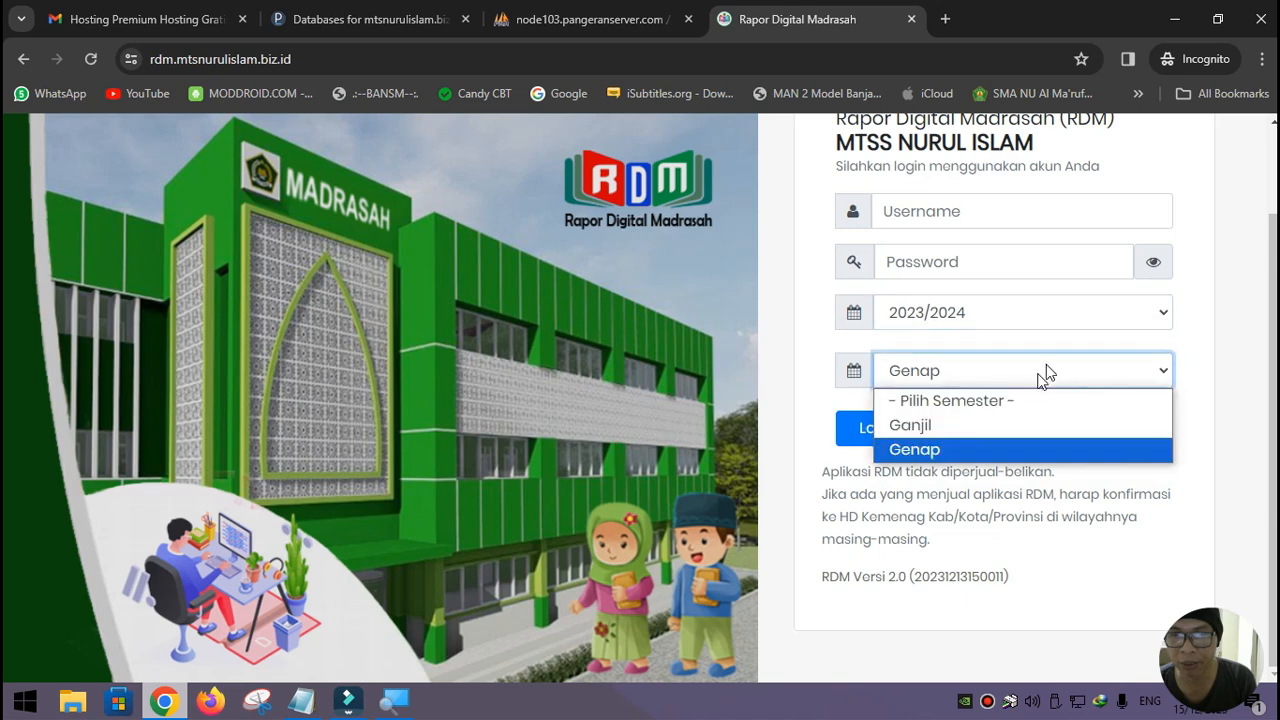
{"action": "left_click", "coordinate": [1010, 423]}
- Copy the NSM number from the notes into the Username field
{"action": "left_click", "coordinate": [302, 700]}
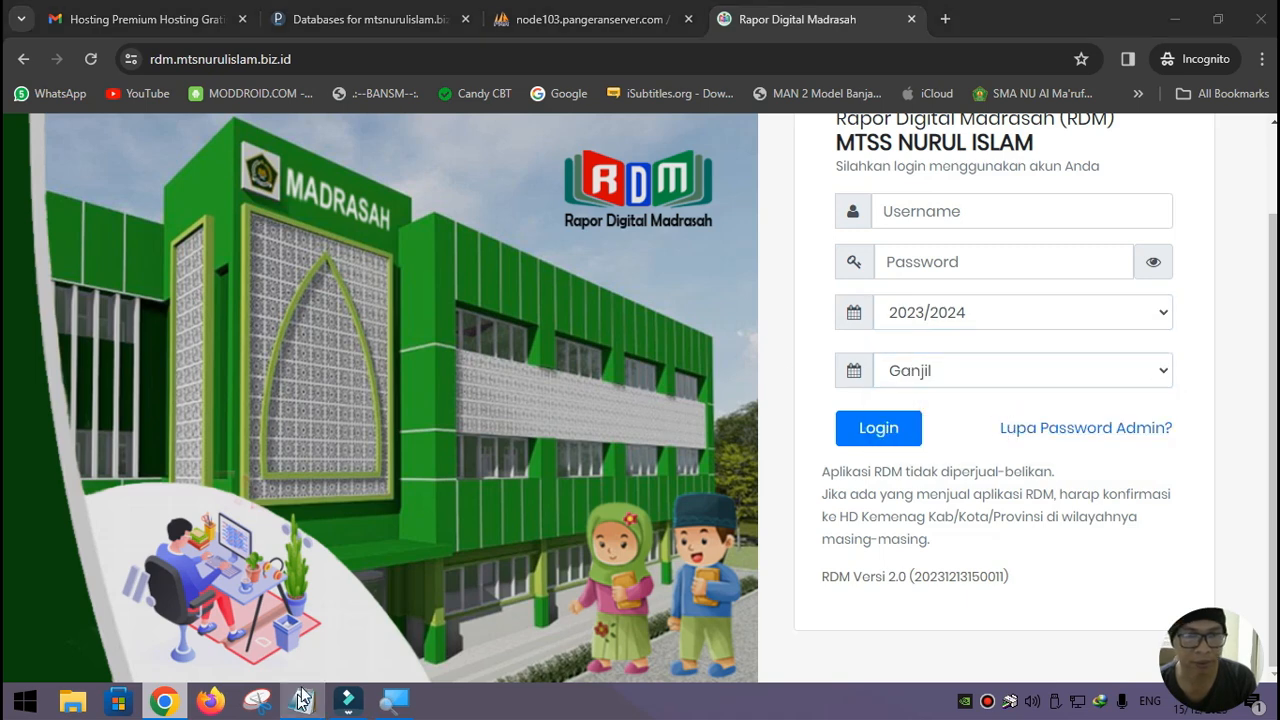
{"action": "left_click_drag", "start_coordinate": [288, 229], "coordinate": [437, 231]}
{"action": "key", "text": "ctrl+c"}
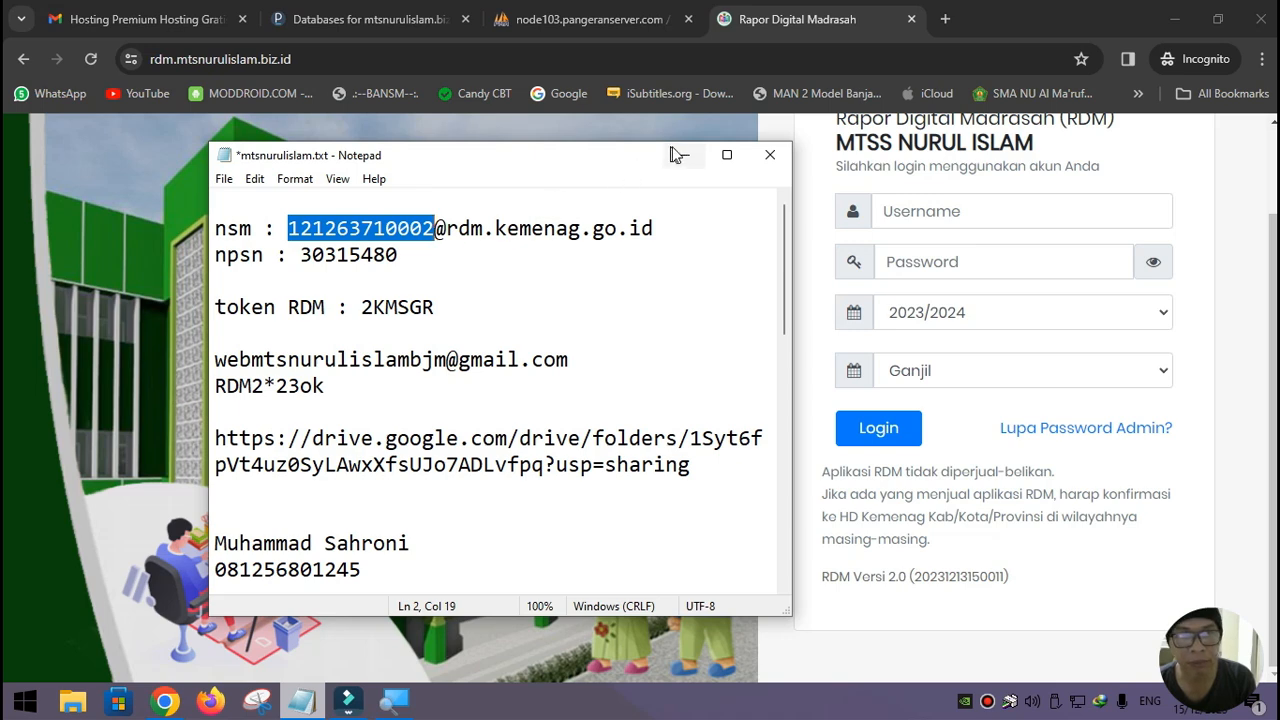
{"action": "left_click", "coordinate": [685, 155]}
{"action": "left_click", "coordinate": [950, 211]}
{"action": "key", "text": "ctrl+v"}
- Paste the saved password from the notes into the Password field and log in
{"action": "left_click", "coordinate": [302, 700]}
{"action": "left_click", "coordinate": [303, 258]}
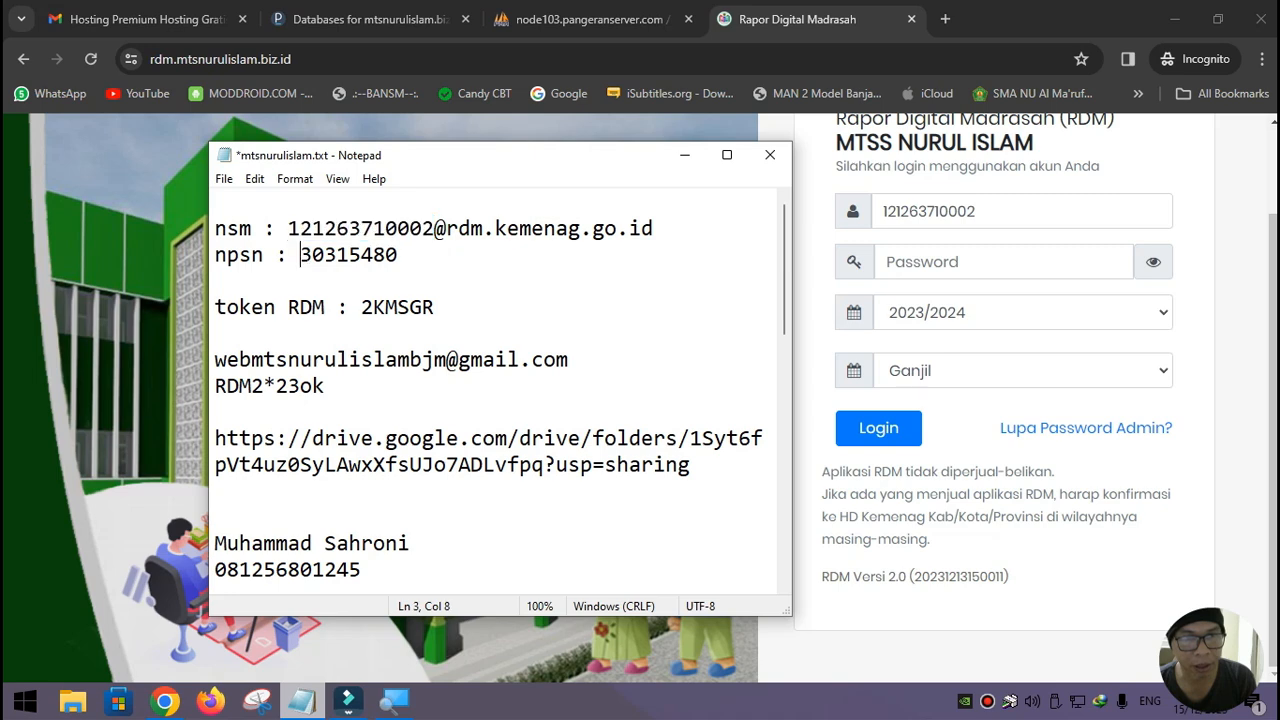
{"action": "left_click_drag", "start_coordinate": [325, 386], "coordinate": [212, 390]}
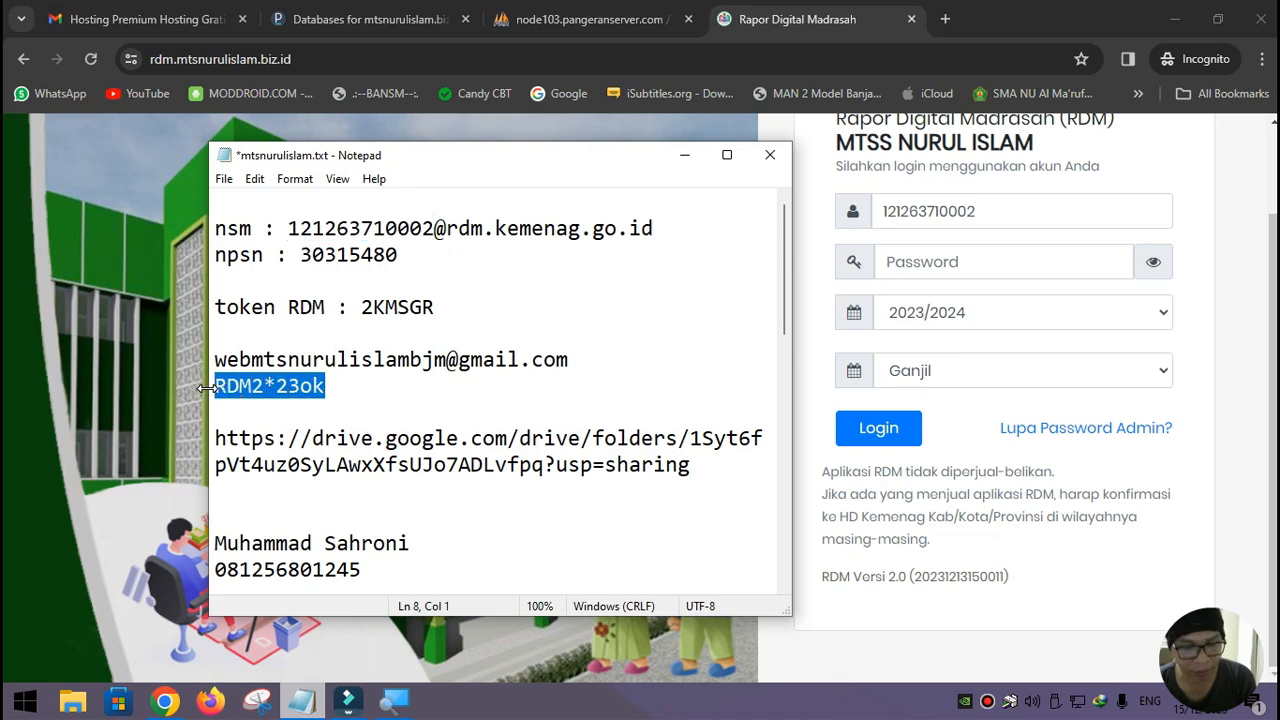
{"action": "left_click", "coordinate": [685, 155]}
{"action": "key", "text": "Tab"}
{"action": "key", "text": "ctrl+v"}
{"action": "left_click", "coordinate": [890, 432]}
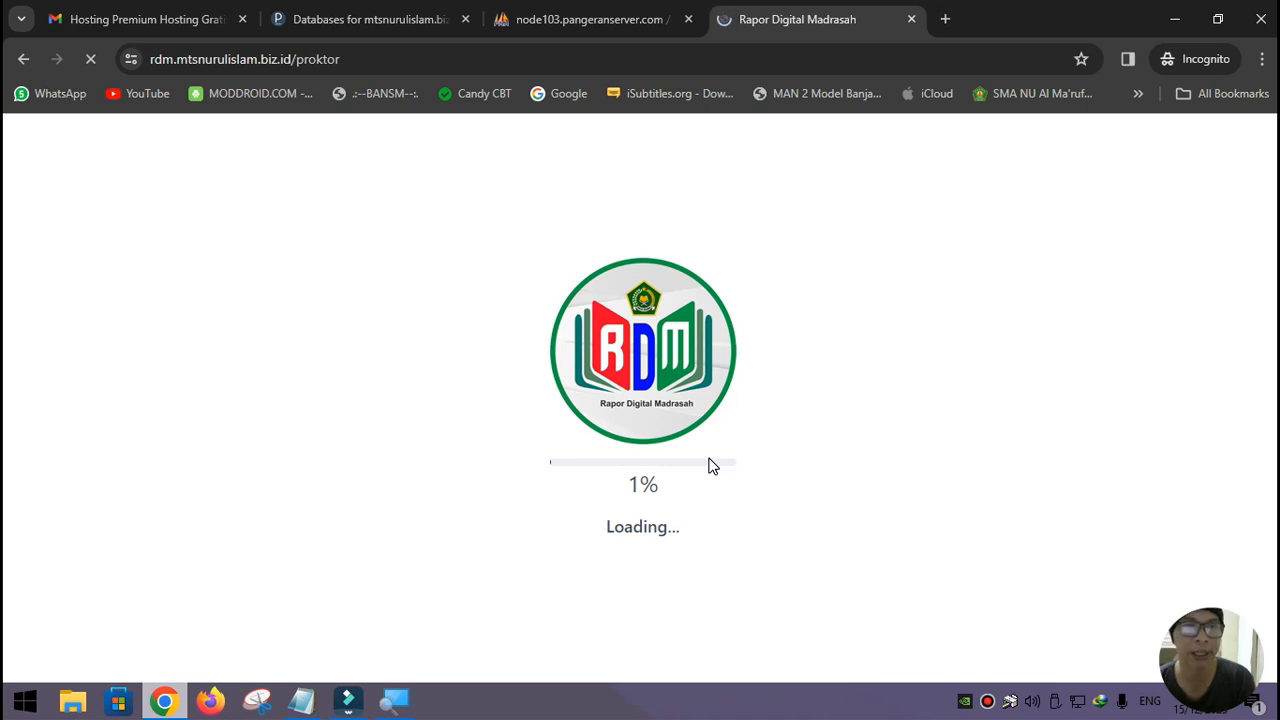
- Reload the proctor page stuck at 1%, then close the browser window
{"action": "left_click", "coordinate": [380, 58]}
{"action": "key", "text": "Return"}
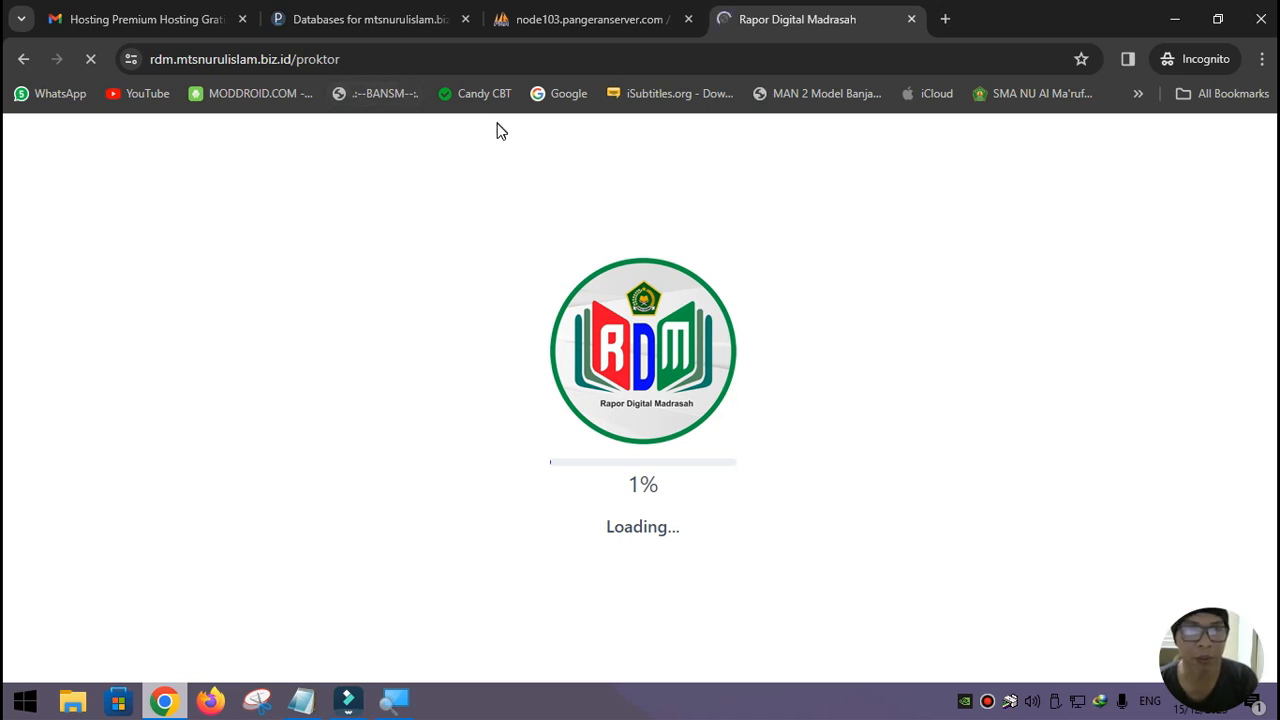
{"action": "left_click", "coordinate": [1259, 25]}
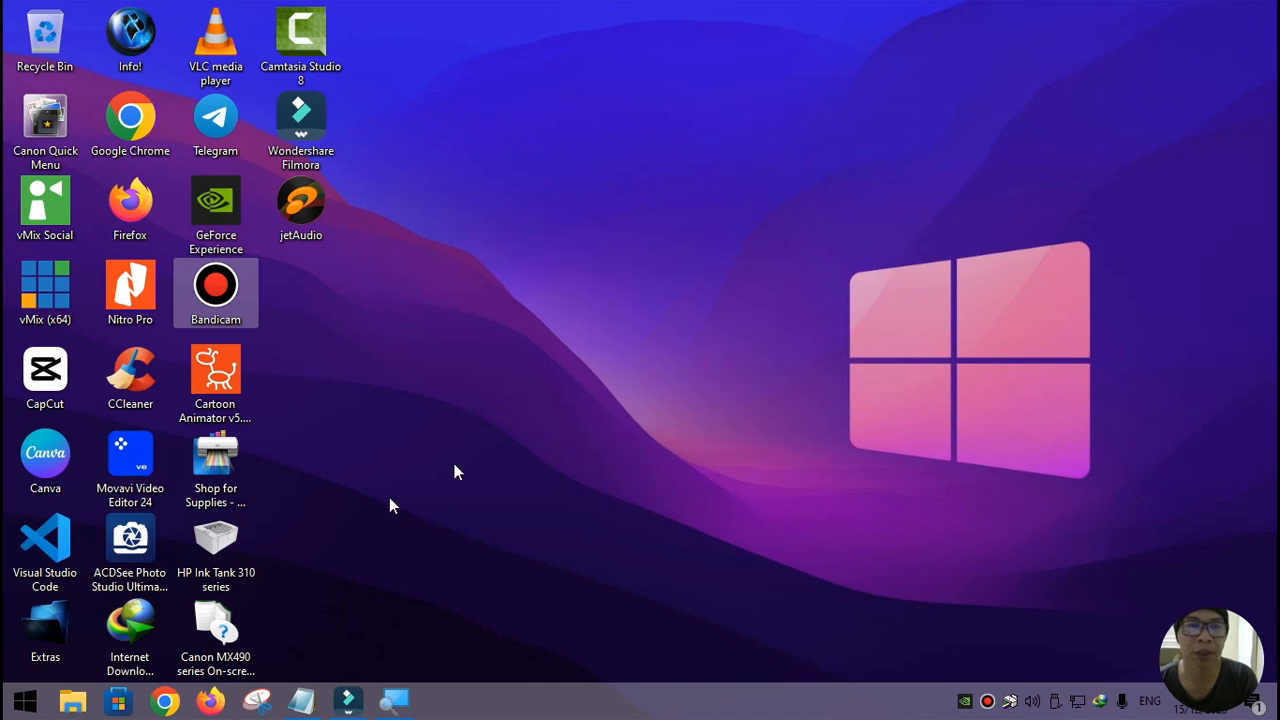
- Launch Chrome and clear the mistakenly pasted text from its address bar
{"action": "double_click", "coordinate": [137, 138]}
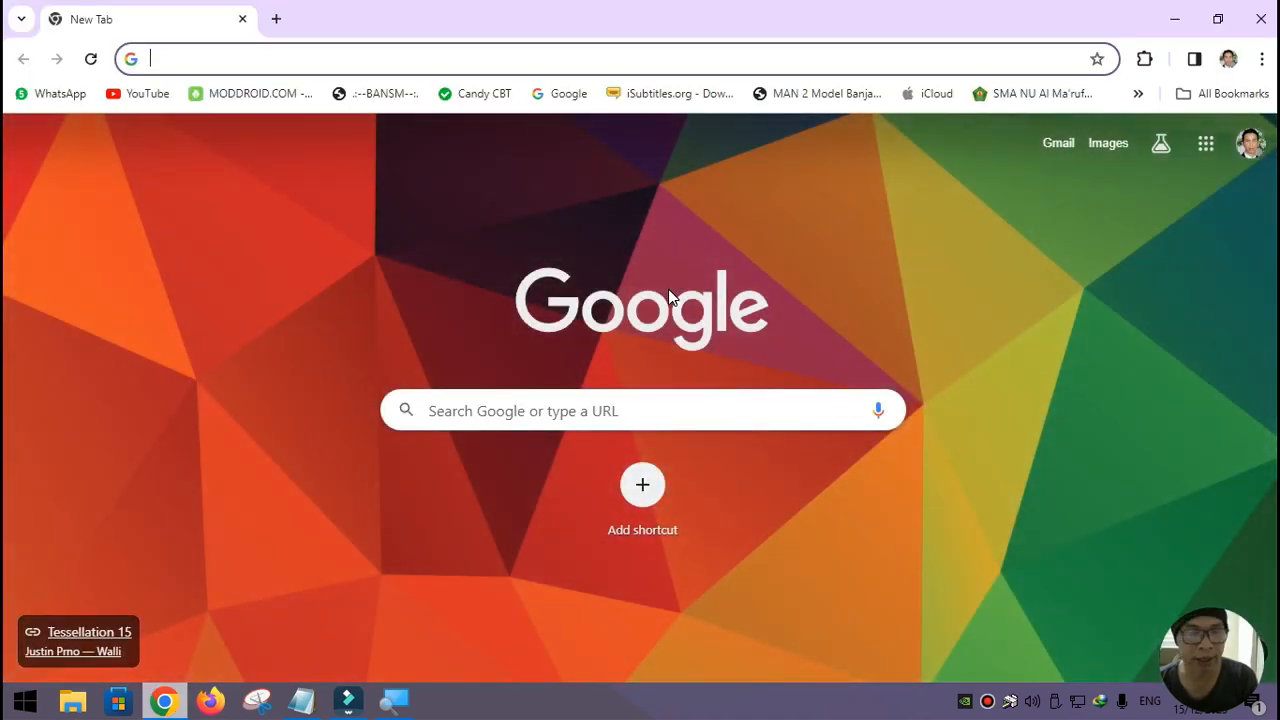
{"action": "key", "text": "ctrl+v"}
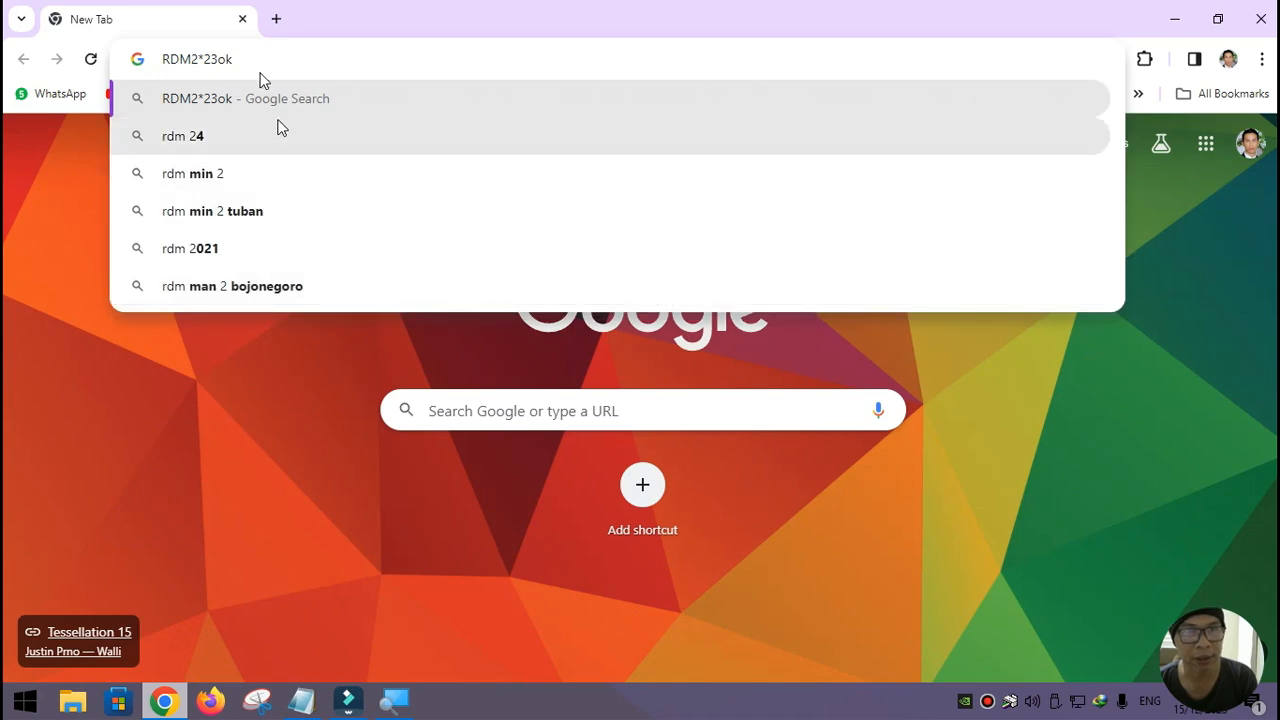
{"action": "left_click_drag", "start_coordinate": [252, 58], "coordinate": [117, 63]}
{"action": "key", "text": "BackSpace"}
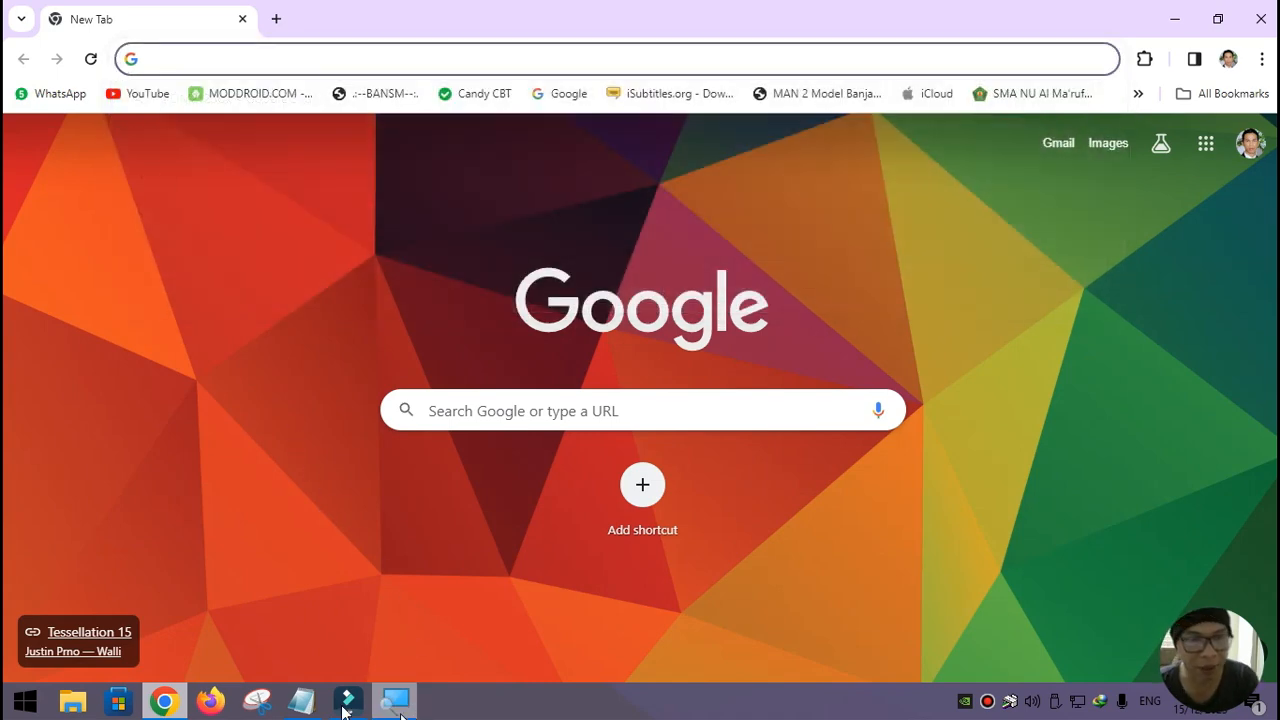
- In the notes, prefix the domain line with 'rdm.' and delete the duplicate domain line
{"action": "left_click", "coordinate": [301, 700]}
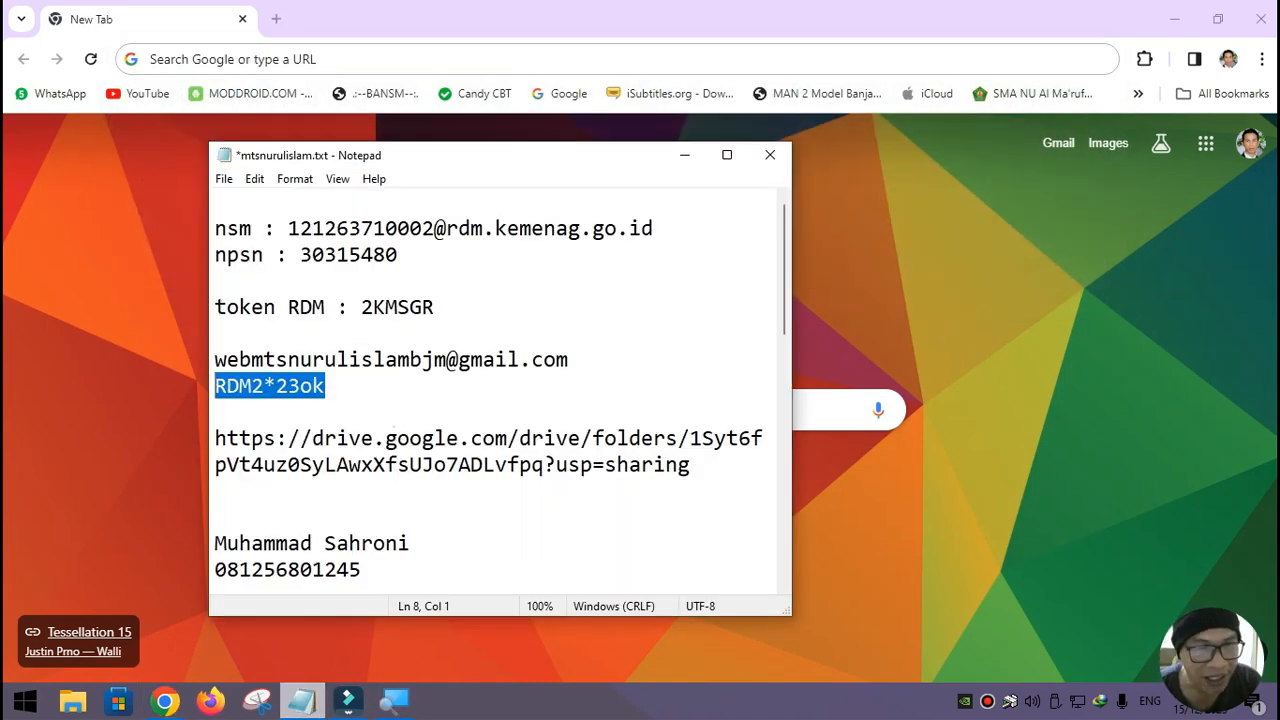
{"action": "scroll", "coordinate": [392, 438], "scroll_direction": "down", "scroll_amount": 3}
{"action": "left_click", "coordinate": [218, 440]}
{"action": "type", "text": "rdm.mtsnurulislam.biz.id"}
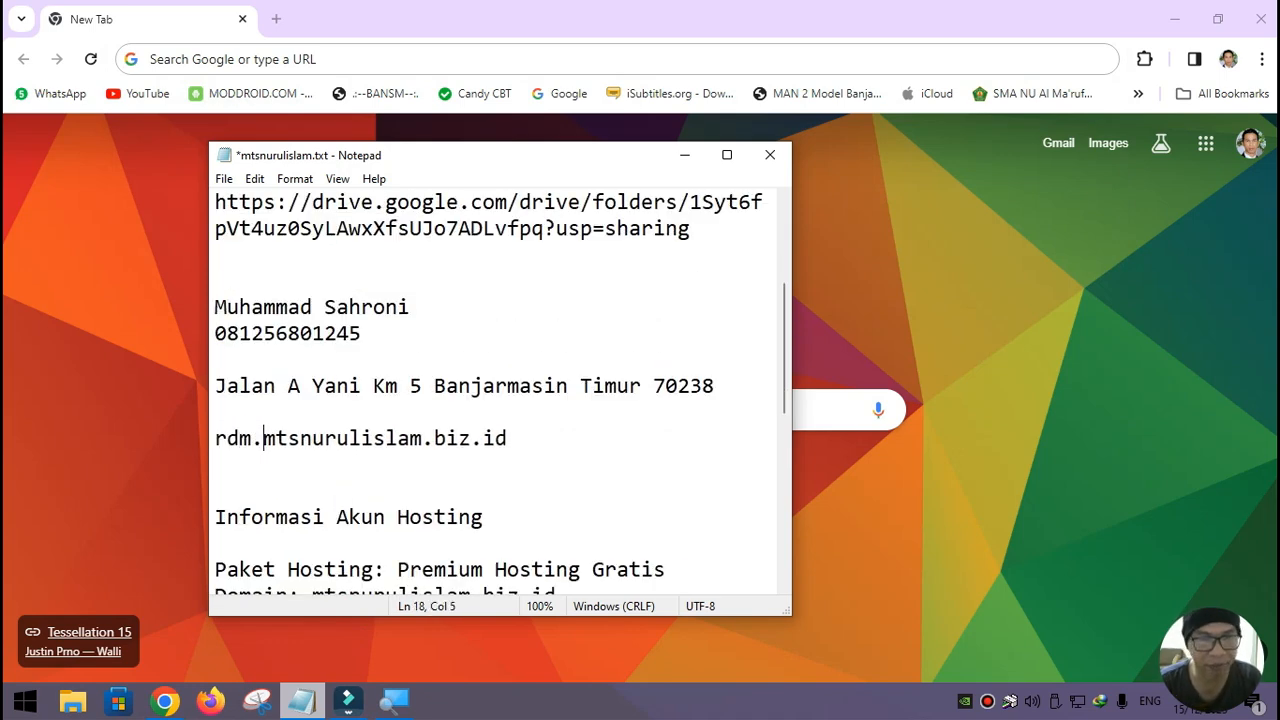
{"action": "left_click_drag", "start_coordinate": [523, 438], "coordinate": [419, 450]}
{"action": "left_click", "coordinate": [252, 460]}
{"action": "scroll", "coordinate": [346, 463], "scroll_direction": "down", "scroll_amount": 4}
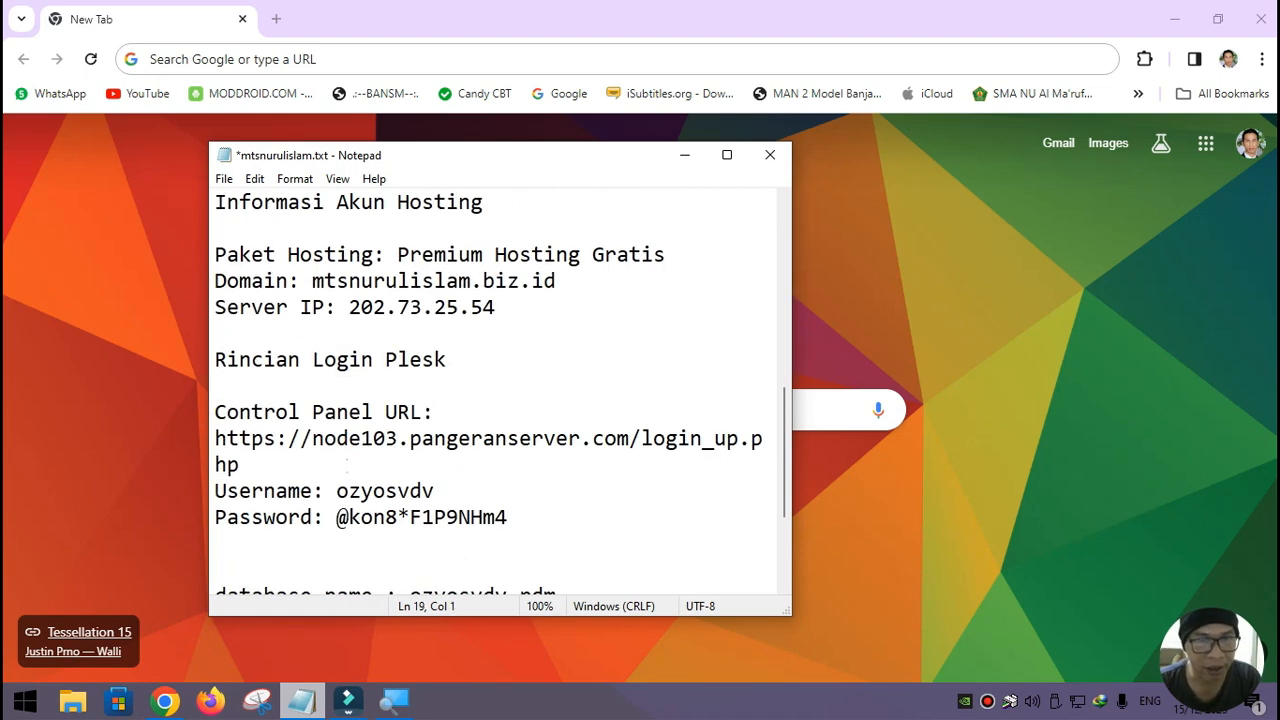
{"action": "scroll", "coordinate": [346, 463], "scroll_direction": "down", "scroll_amount": 2}
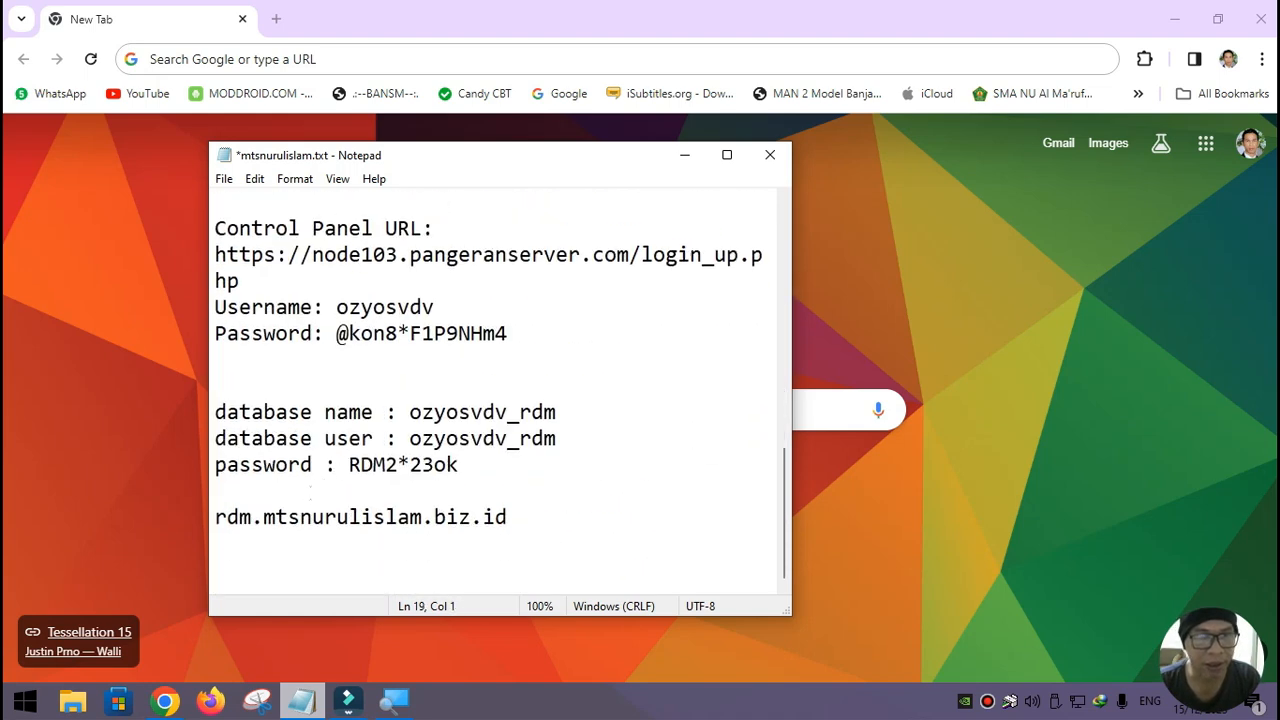
{"action": "scroll", "coordinate": [311, 493], "scroll_direction": "up", "scroll_amount": 4}
{"action": "scroll", "coordinate": [310, 460], "scroll_direction": "up", "scroll_amount": 2}
{"action": "left_click_drag", "start_coordinate": [508, 412], "coordinate": [171, 420]}
{"action": "key", "text": "Delete"}
{"action": "key", "text": "Delete"}
- Copy rdm.mtsnurulislam.biz.id from the notes into Chrome's address bar
{"action": "scroll", "coordinate": [263, 465], "scroll_direction": "down", "scroll_amount": 4}
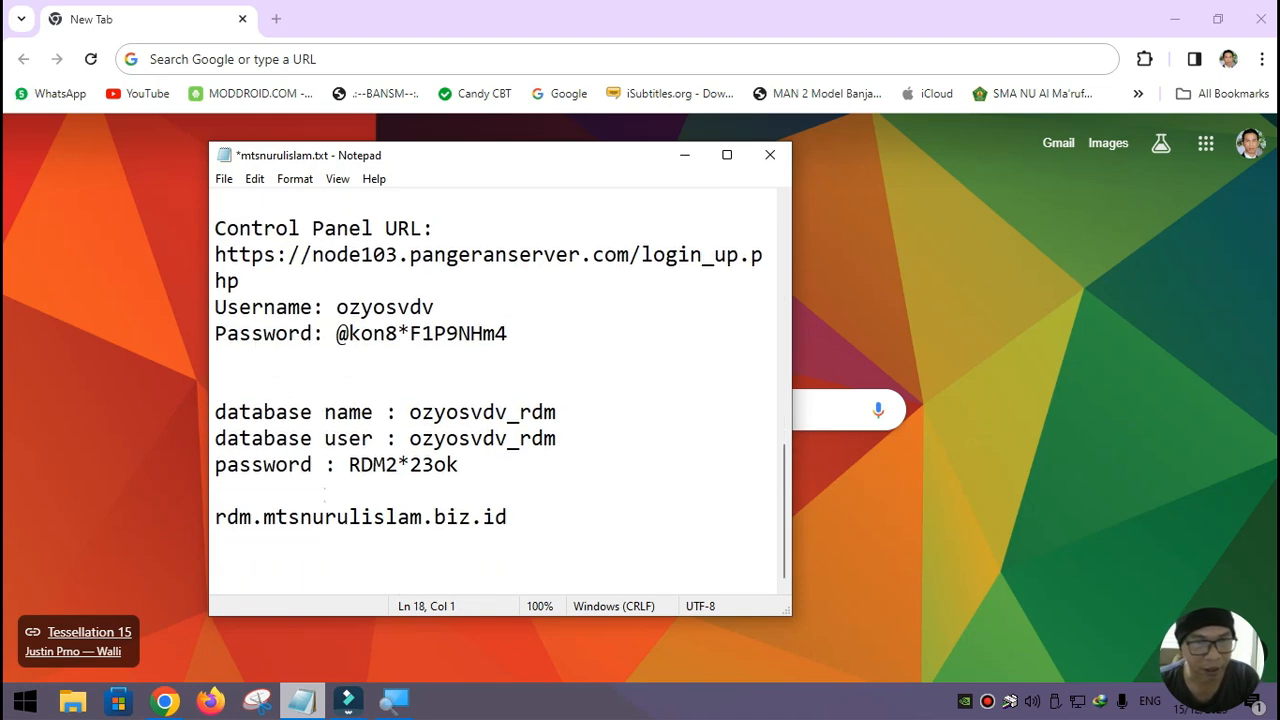
{"action": "left_click_drag", "start_coordinate": [215, 517], "coordinate": [541, 504]}
{"action": "key", "text": "ctrl+c"}
{"action": "left_click", "coordinate": [685, 155]}
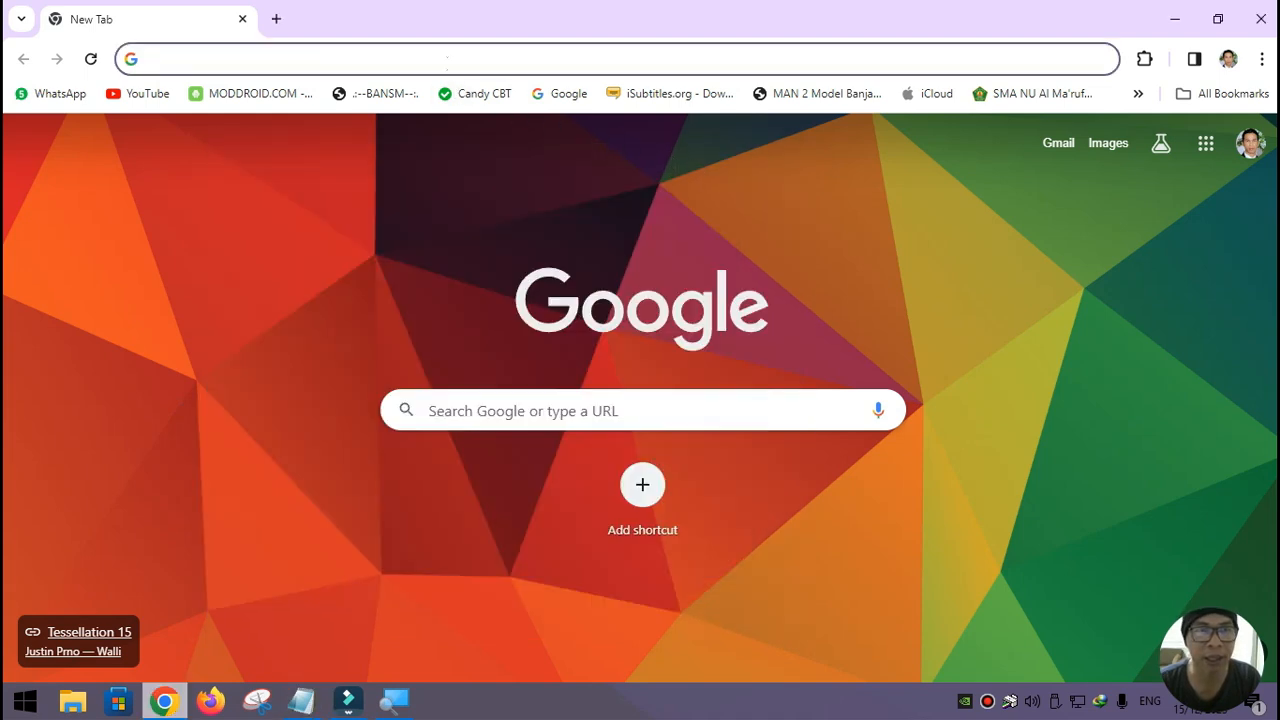
{"action": "key", "text": "ctrl+v"}
- Load rdm.mtsnurulislam.biz.id, then select the school's NSM number in the notes
{"action": "key", "text": "Return"}
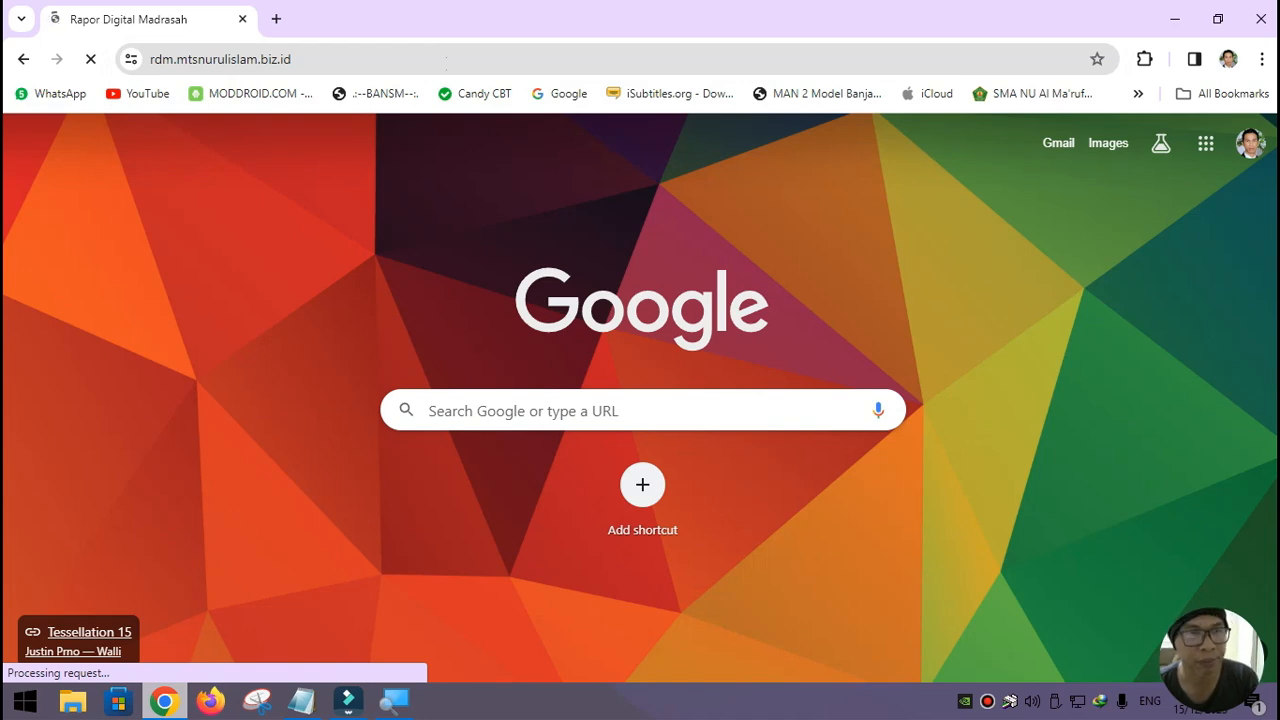
{"action": "left_click", "coordinate": [301, 700]}
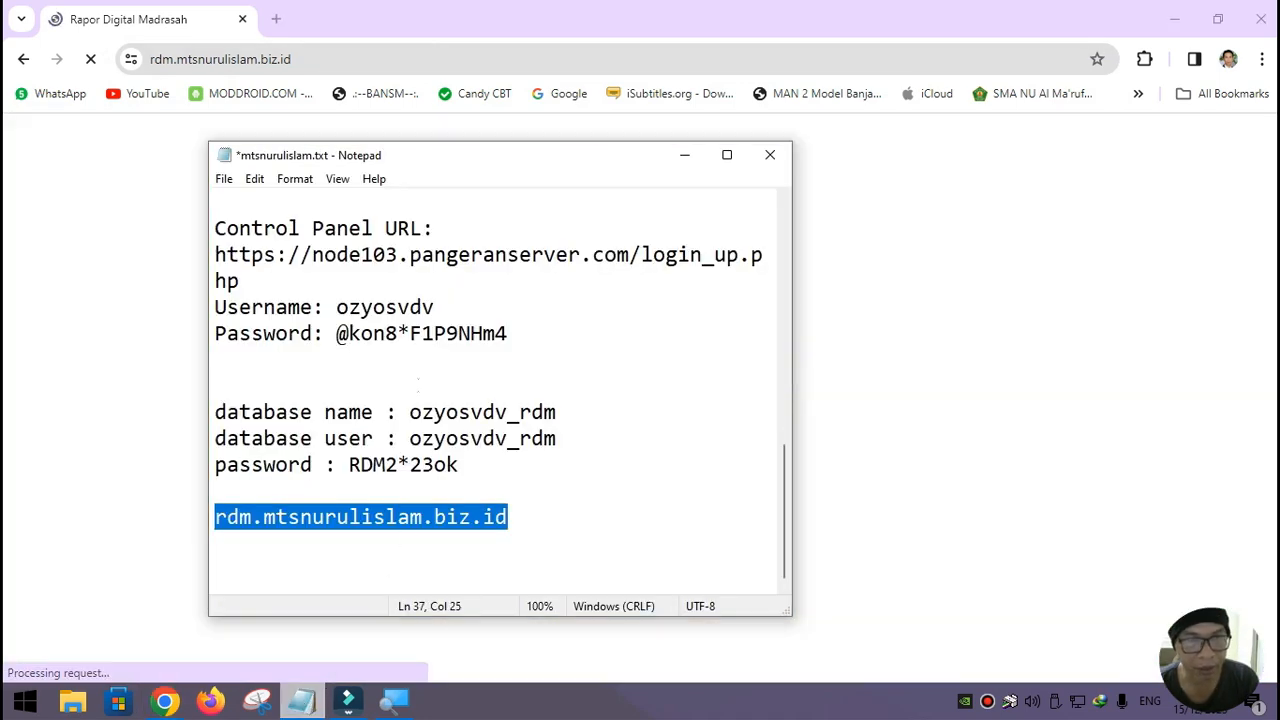
{"action": "scroll", "coordinate": [418, 380], "scroll_direction": "up", "scroll_amount": 3}
{"action": "scroll", "coordinate": [418, 380], "scroll_direction": "up", "scroll_amount": 6}
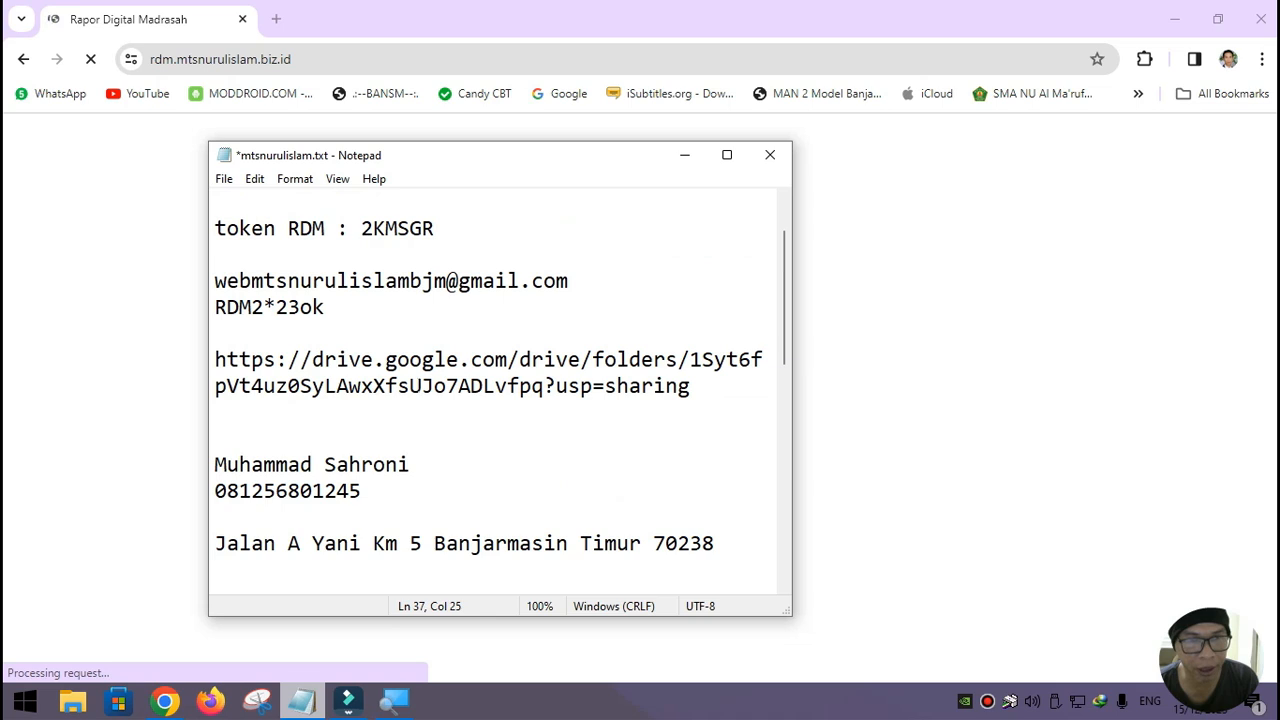
{"action": "left_click_drag", "start_coordinate": [288, 228], "coordinate": [434, 228]}
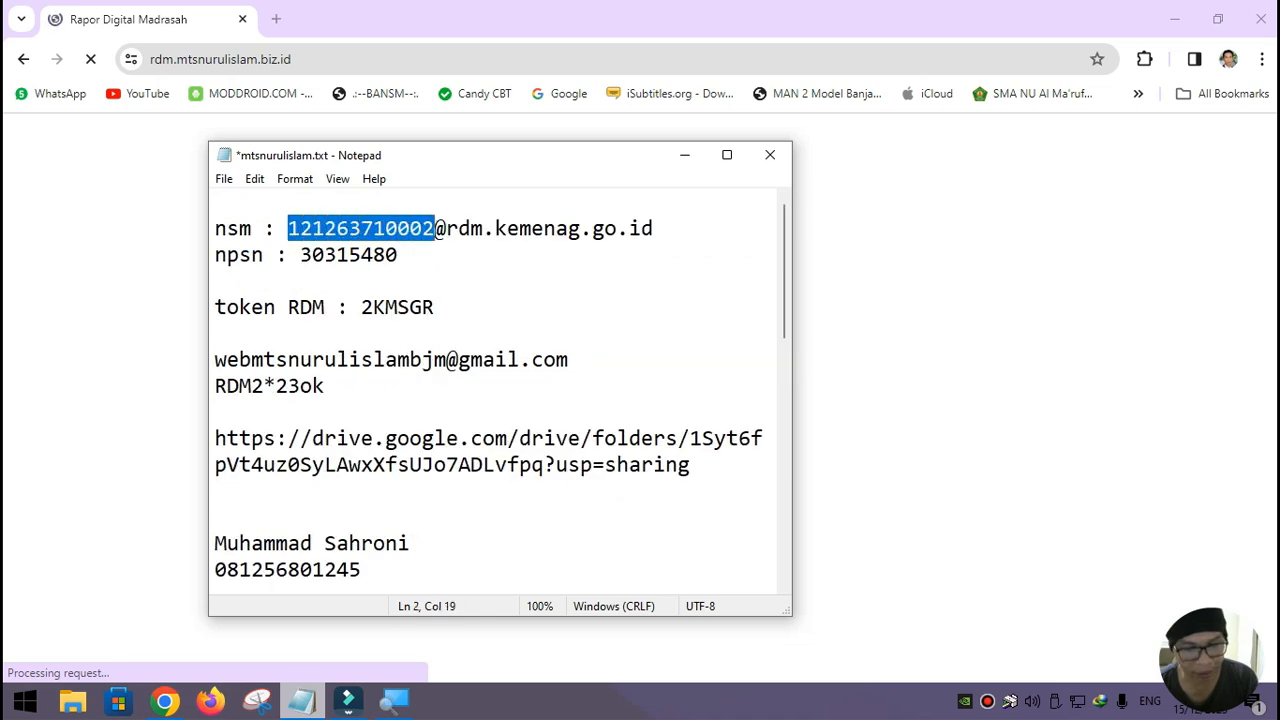
{"action": "left_click", "coordinate": [685, 155]}
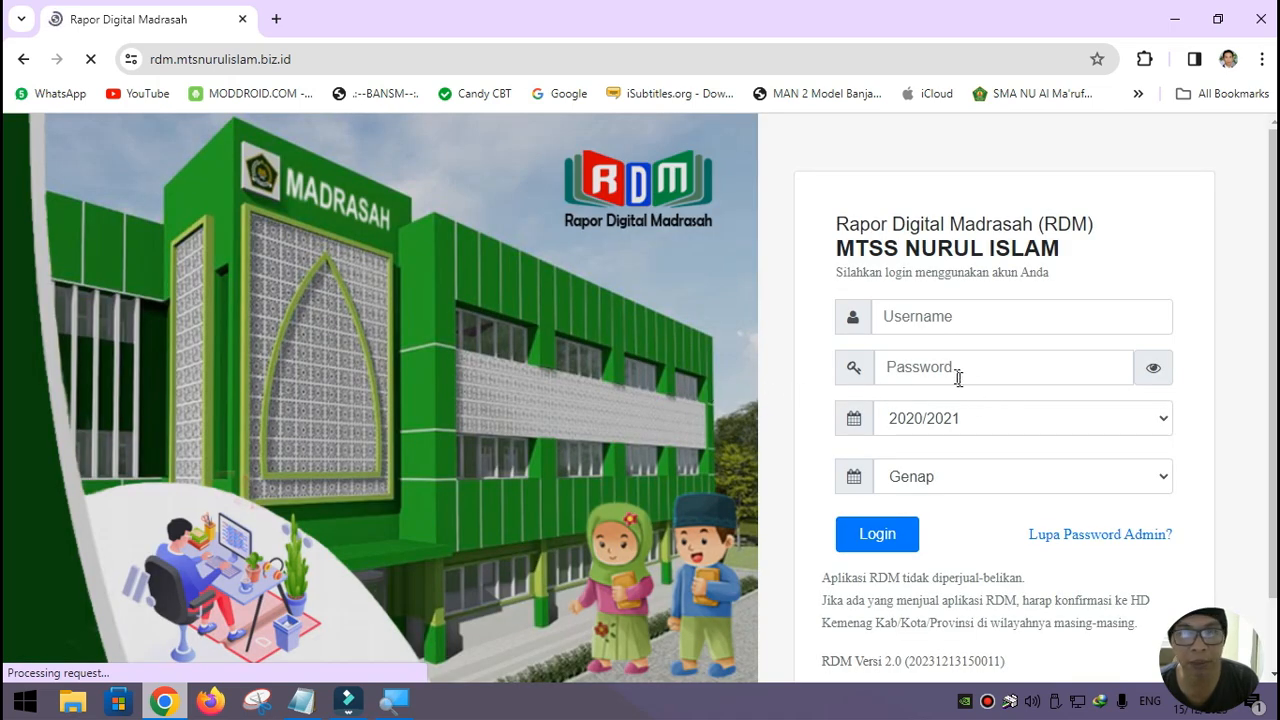
- Fill Username with the NSM number and Password with the admin password from the notes
{"action": "left_click", "coordinate": [896, 323]}
{"action": "key", "text": "ctrl+v"}
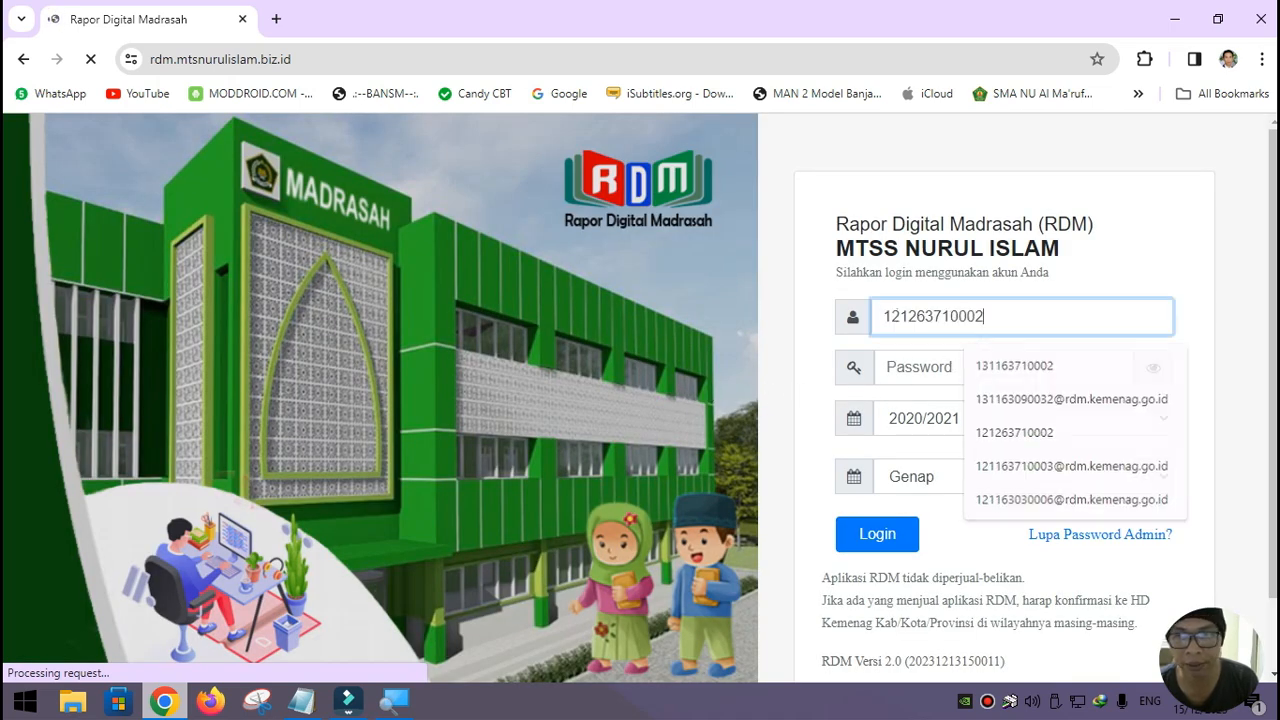
{"action": "left_click", "coordinate": [955, 382]}
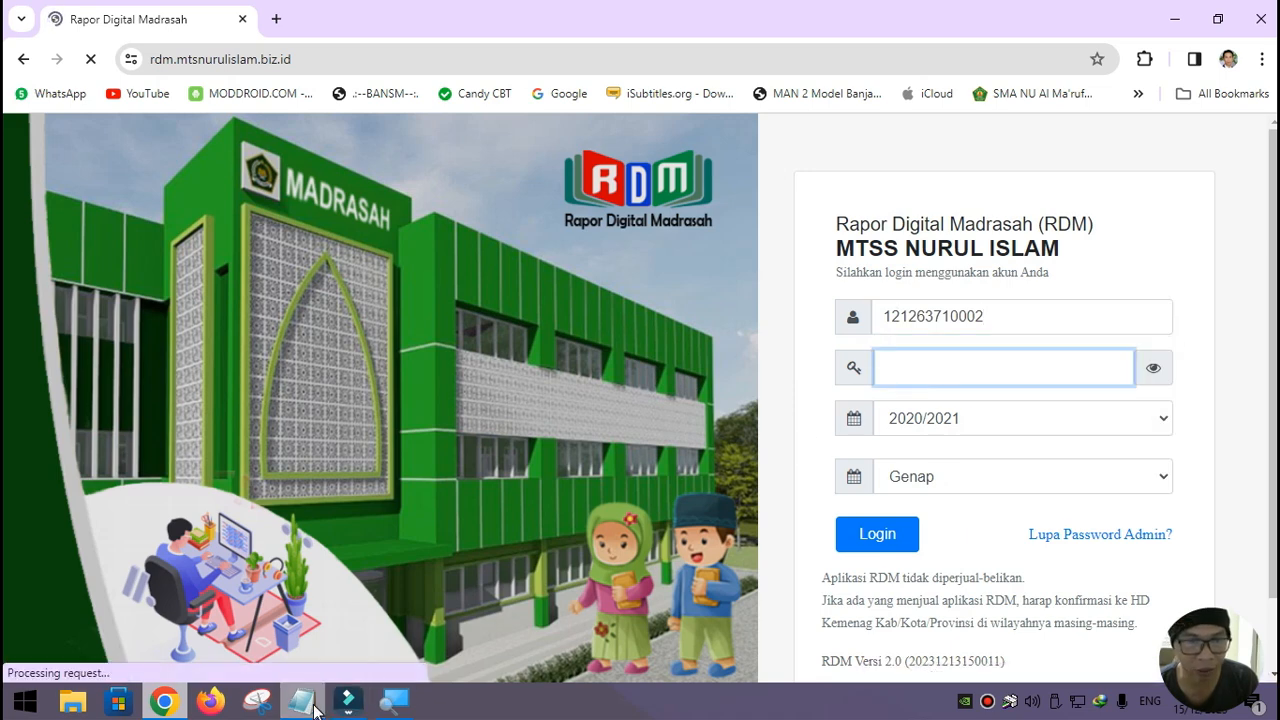
{"action": "left_click", "coordinate": [301, 700]}
{"action": "left_click_drag", "start_coordinate": [340, 386], "coordinate": [180, 394]}
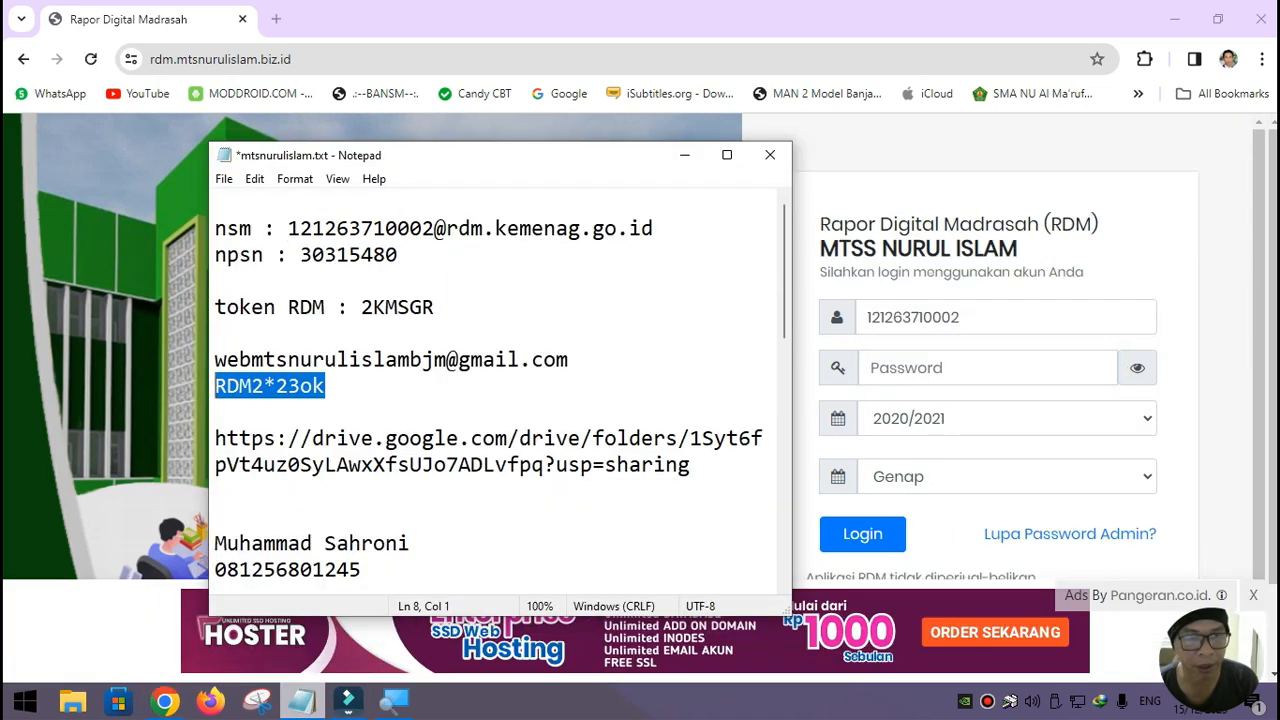
{"action": "left_click", "coordinate": [685, 156]}
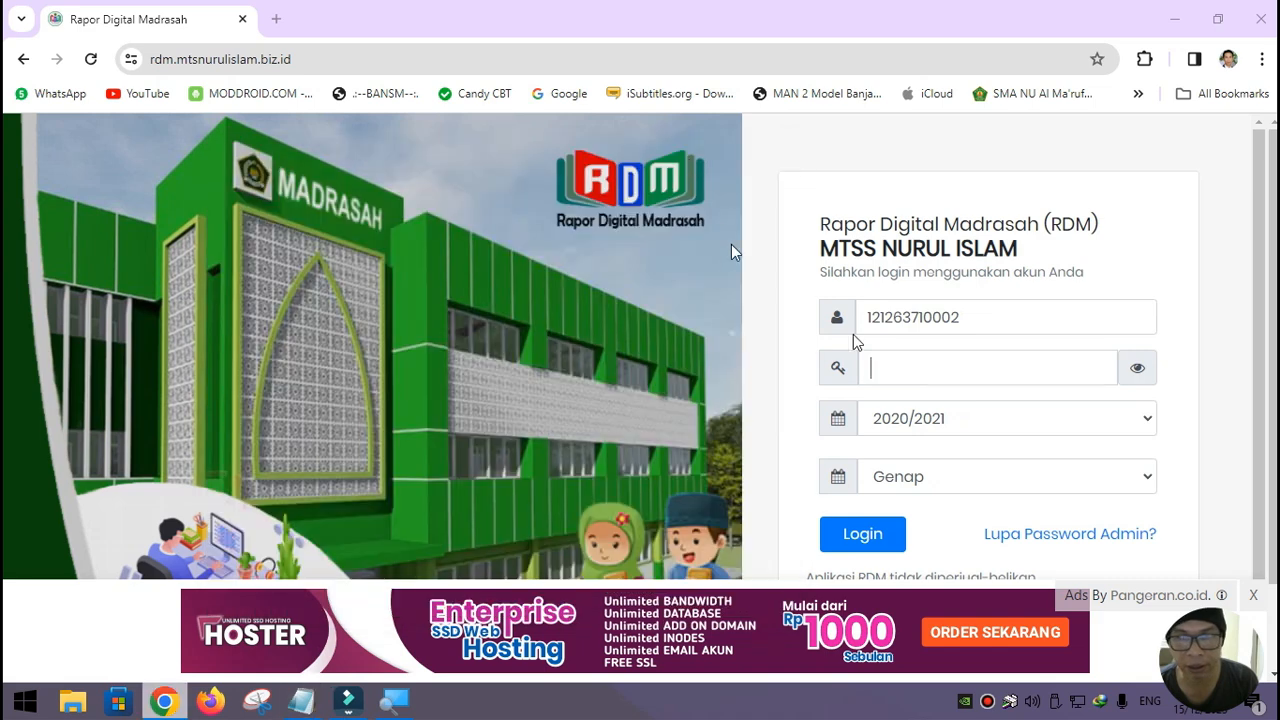
{"action": "key", "text": "ctrl+v"}
- Choose academic year 2023/2024 and Ganjil semester, check the password, and log in
{"action": "left_click", "coordinate": [937, 418]}
{"action": "left_click", "coordinate": [940, 471]}
{"action": "left_click", "coordinate": [940, 478]}
{"action": "left_click", "coordinate": [935, 529]}
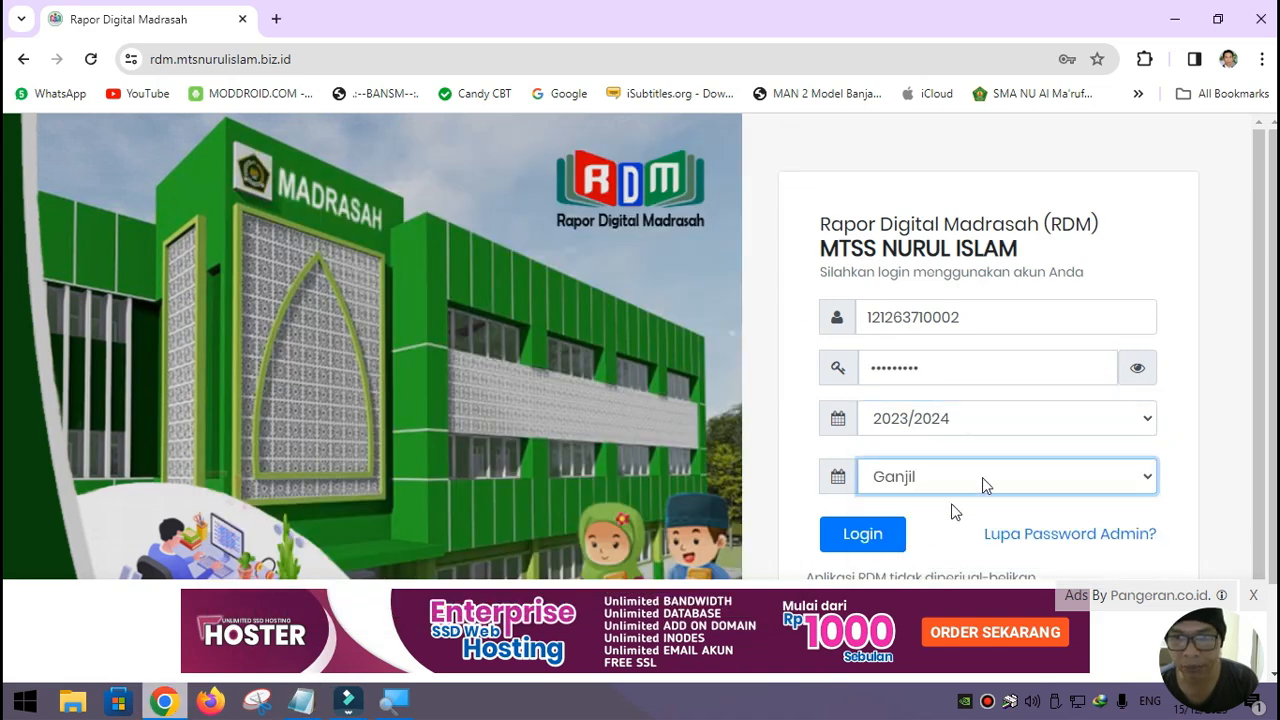
{"action": "left_click", "coordinate": [1136, 369]}
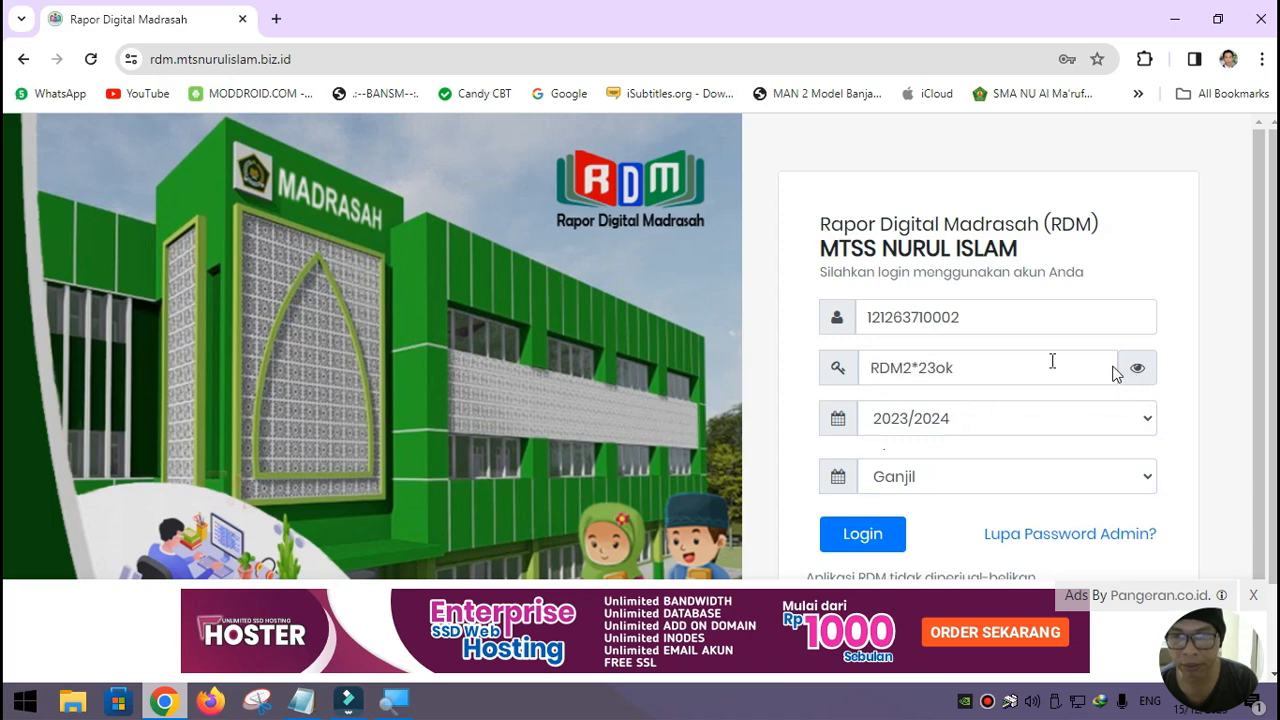
{"action": "left_click", "coordinate": [897, 540]}
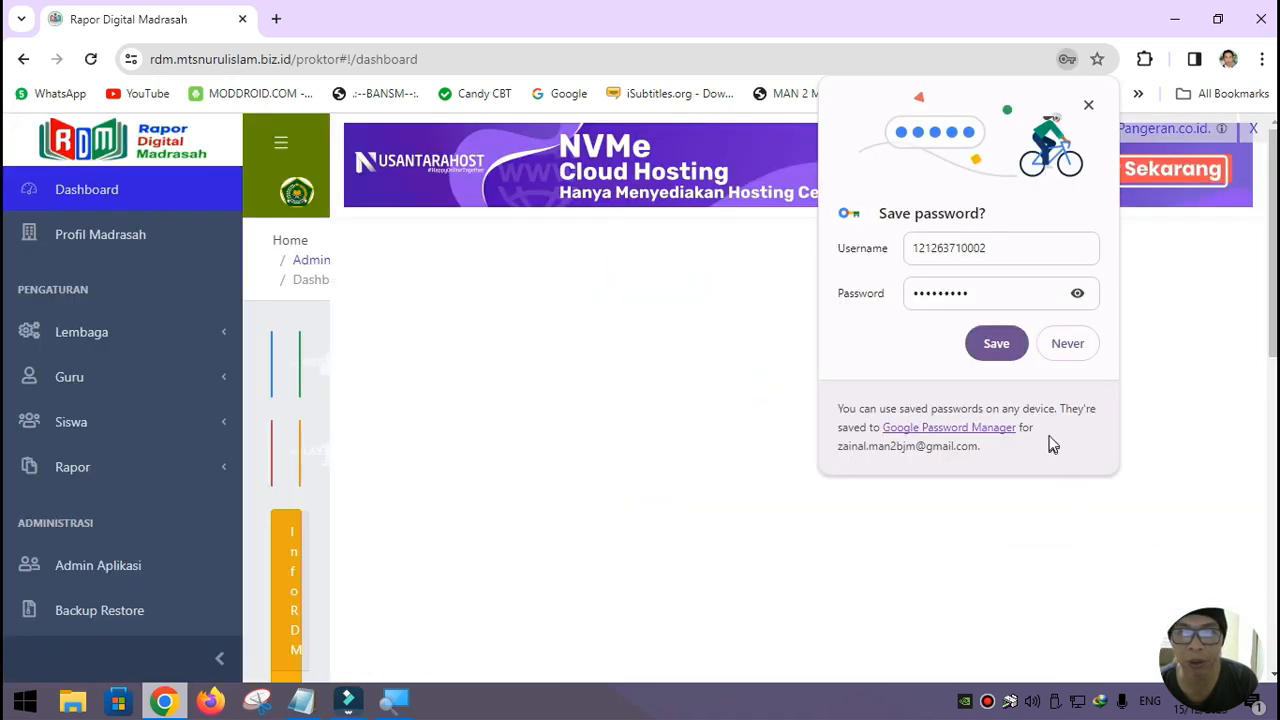
- Dismiss the save-password prompt and ad banner, then scroll down to review the Aktifitas log
{"action": "left_click", "coordinate": [1088, 107]}
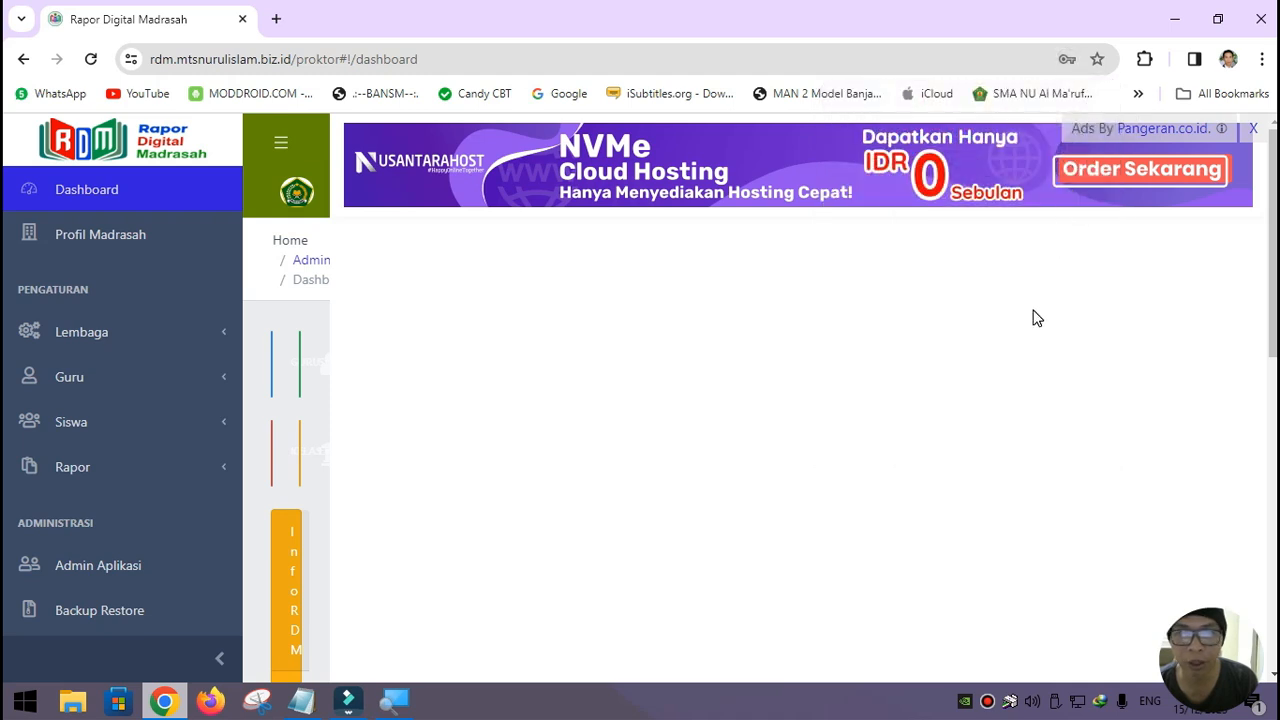
{"action": "left_click", "coordinate": [1255, 134]}
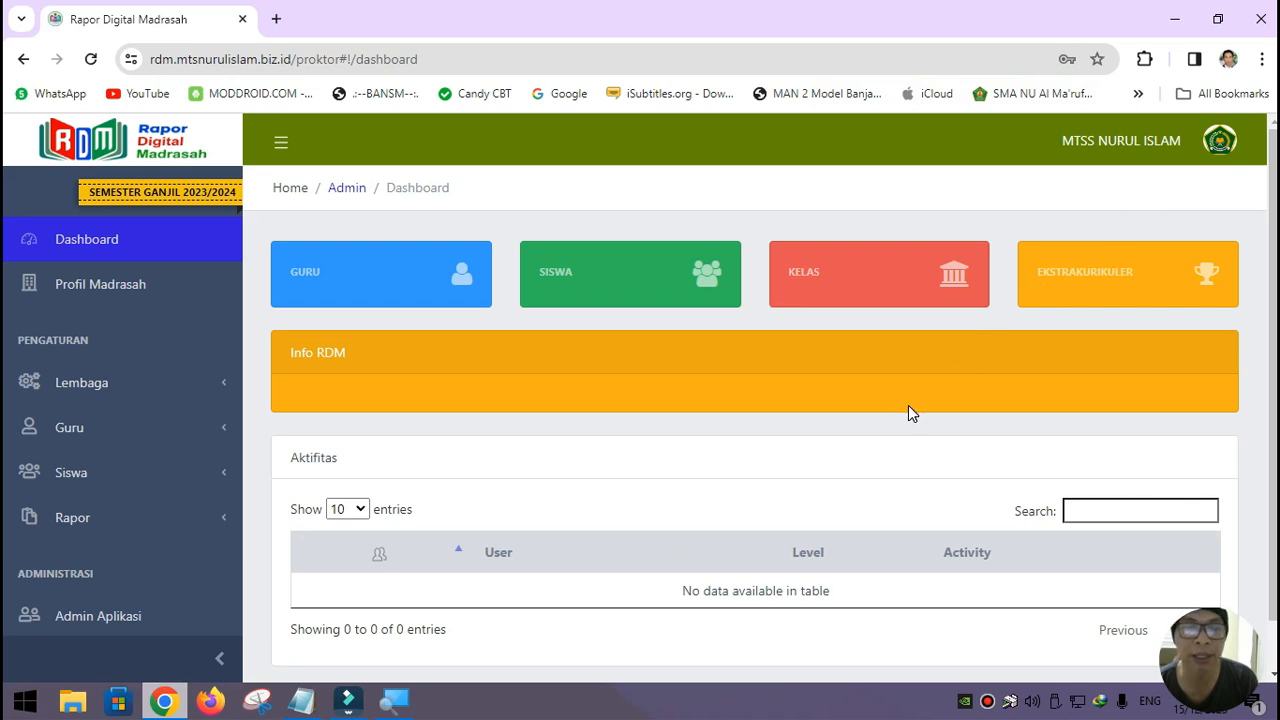
{"action": "scroll", "coordinate": [642, 432], "scroll_direction": "down", "scroll_amount": 4}
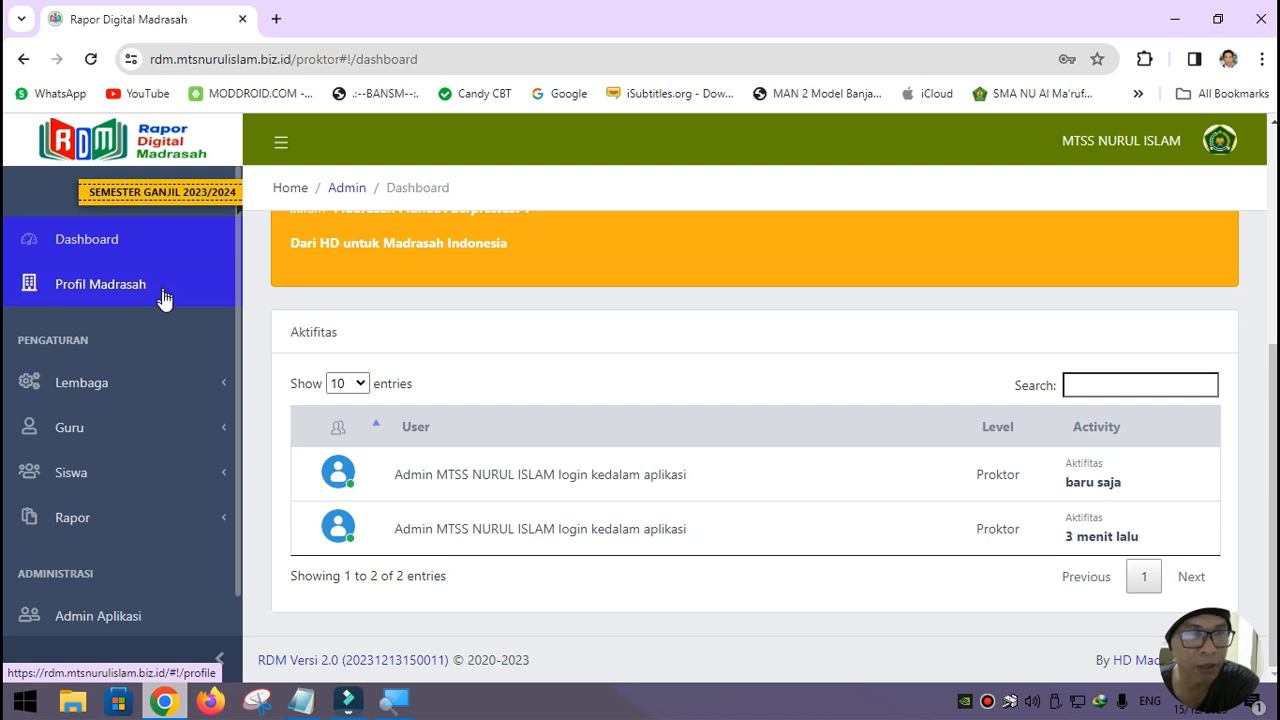
{"action": "scroll", "coordinate": [208, 410], "scroll_direction": "down", "scroll_amount": 1}
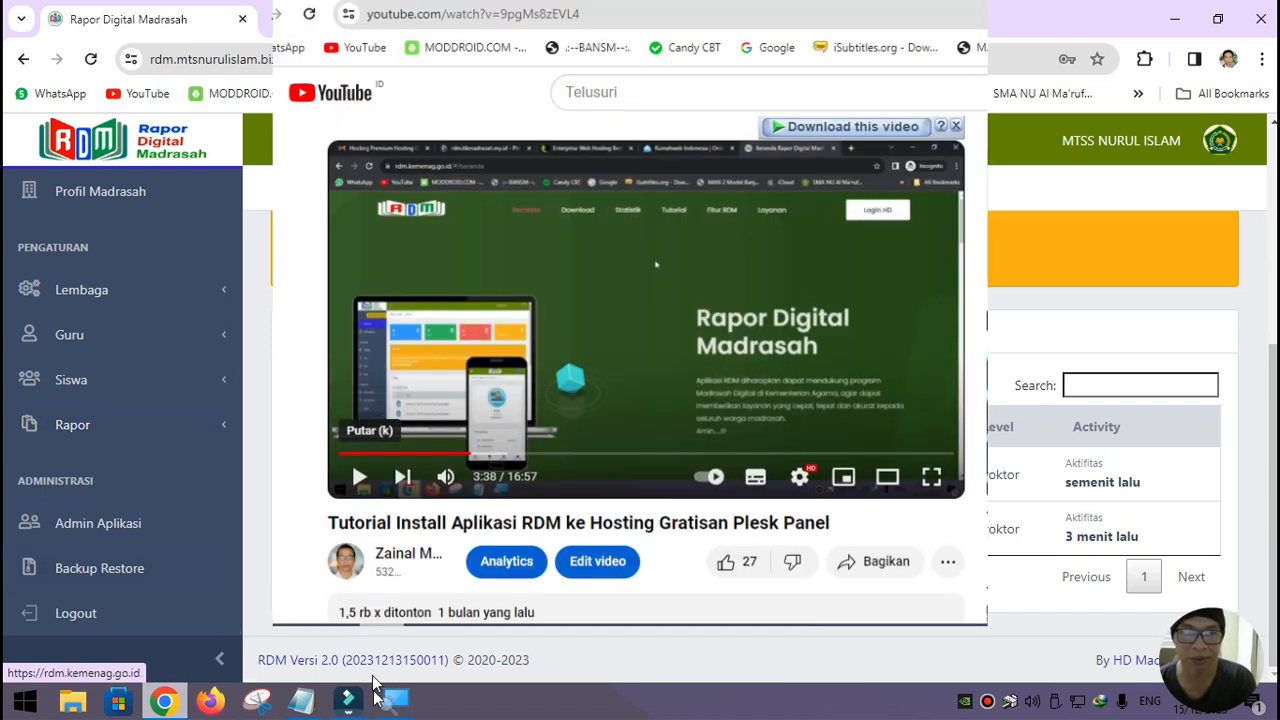
{"action": "left_click", "coordinate": [990, 703]}
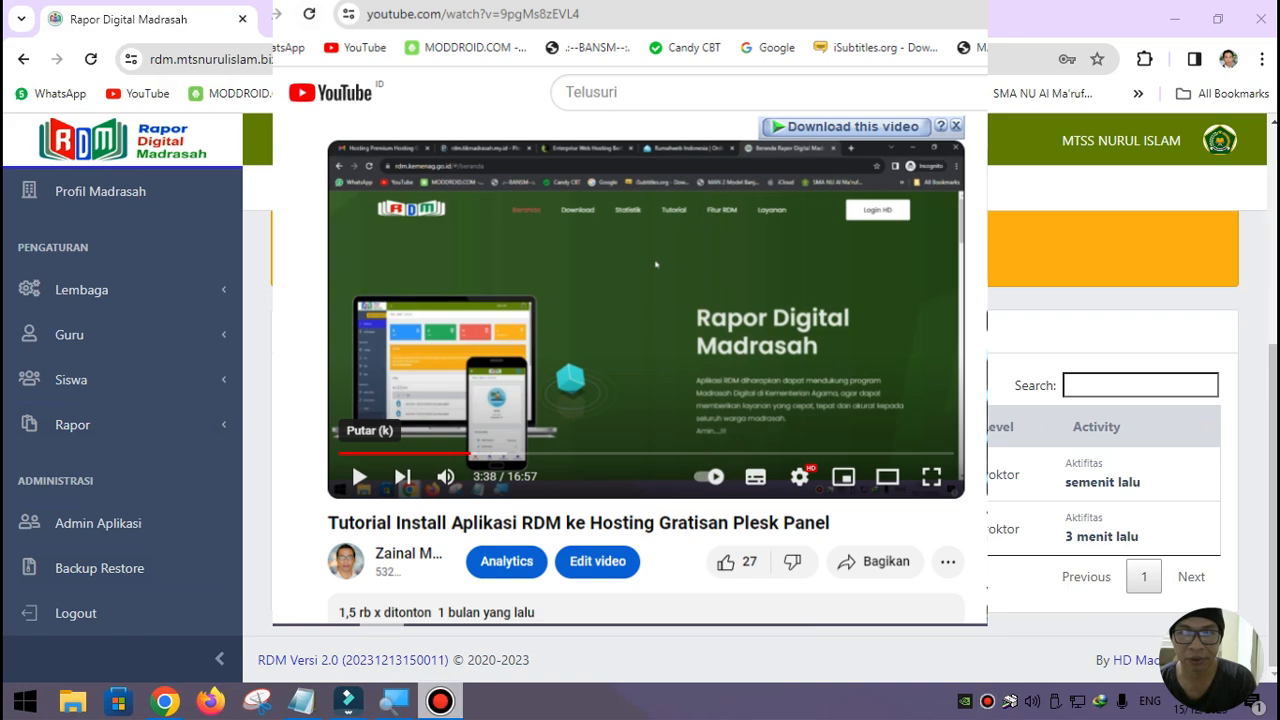